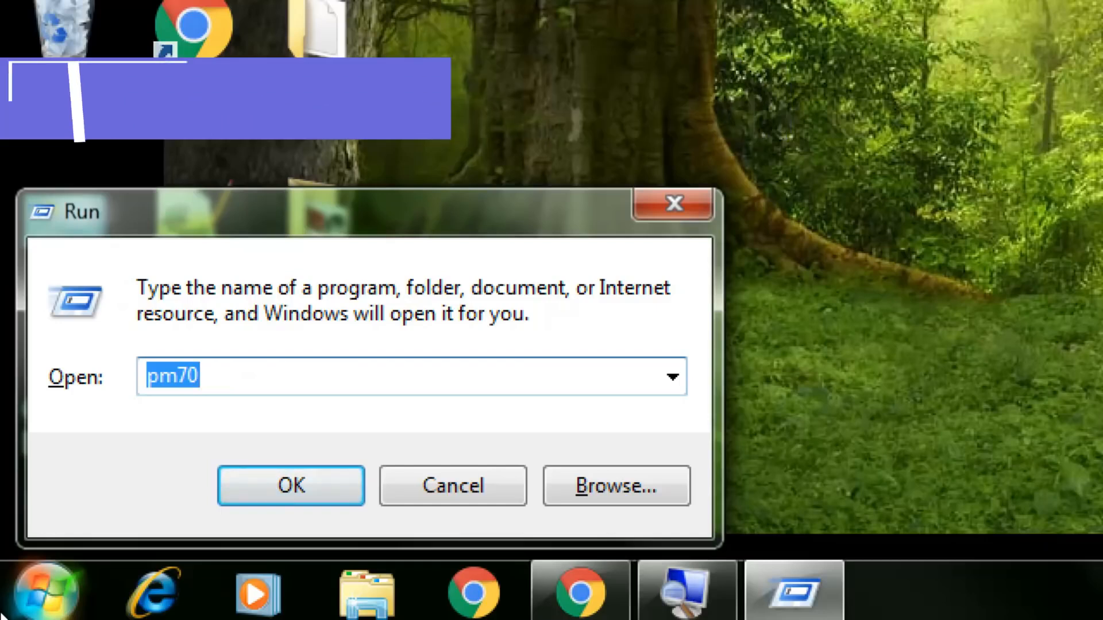
Launch PageMaker by entering PM70 in the Run dialog's Open box.
key(BackSpace)
text(pm)
key(BackSpace)
key(BackSpace)
text(PM70)
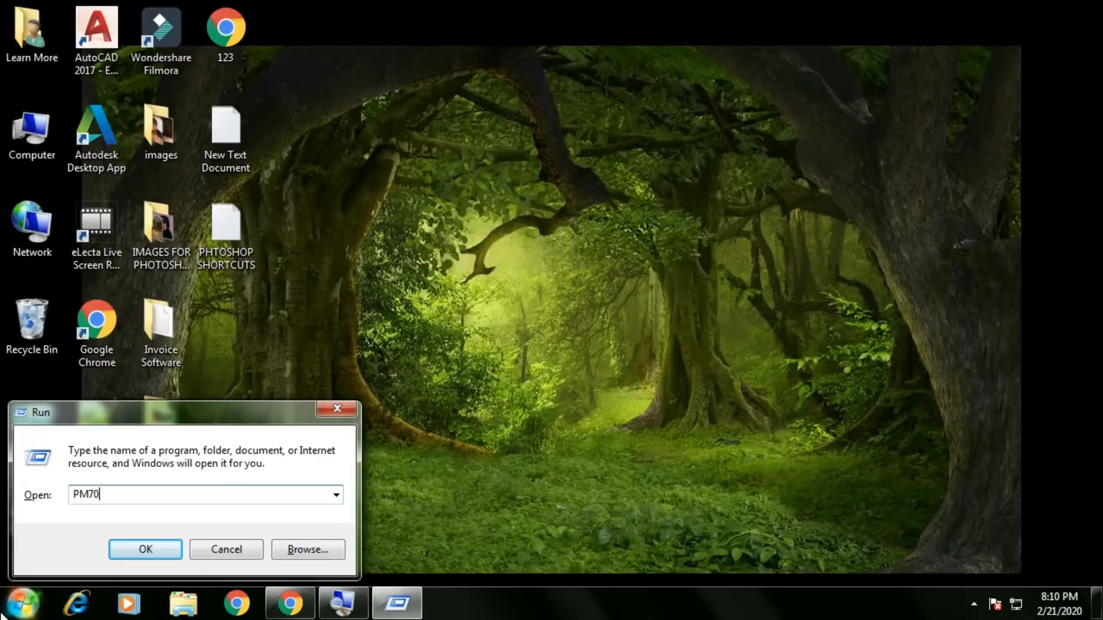
key(Return)
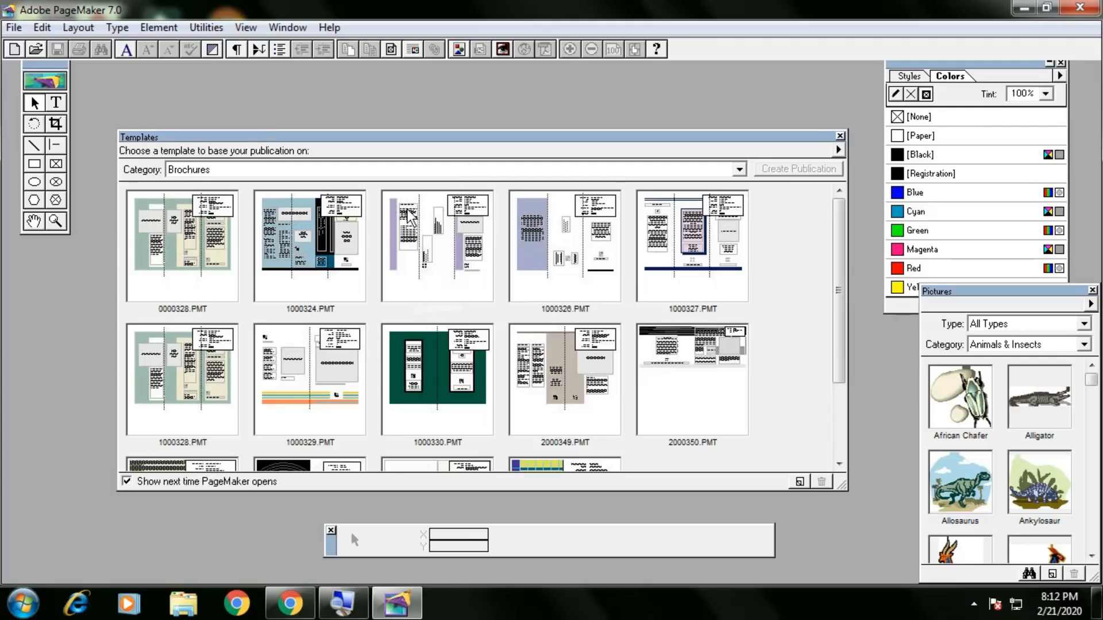
Browse the Cards template category, then close the Templates panel without using any template.
click(296, 171)
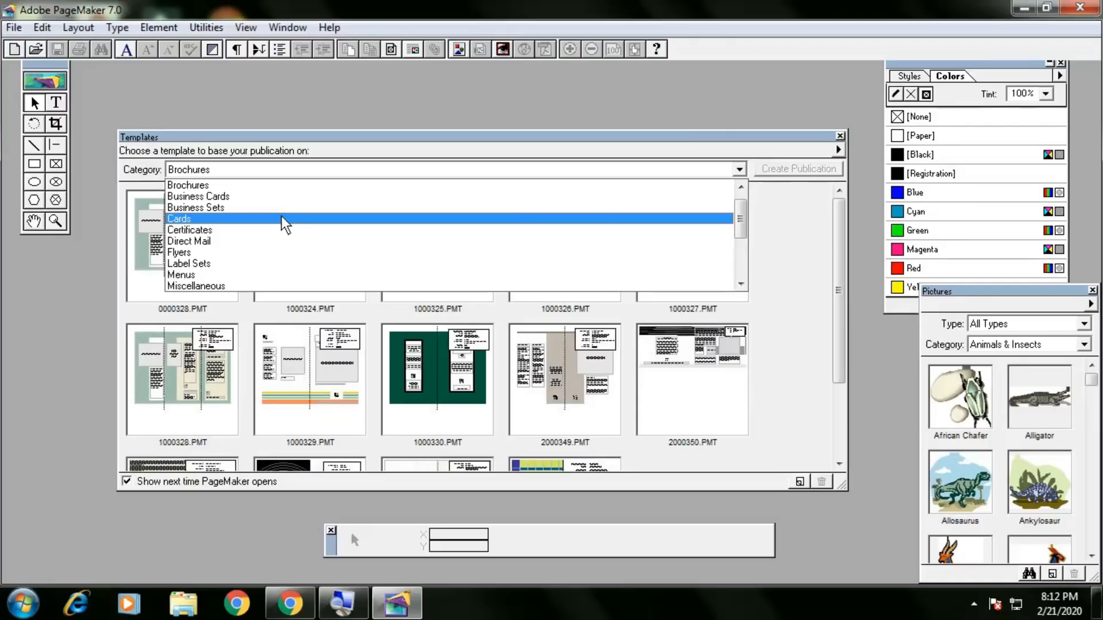
click(286, 225)
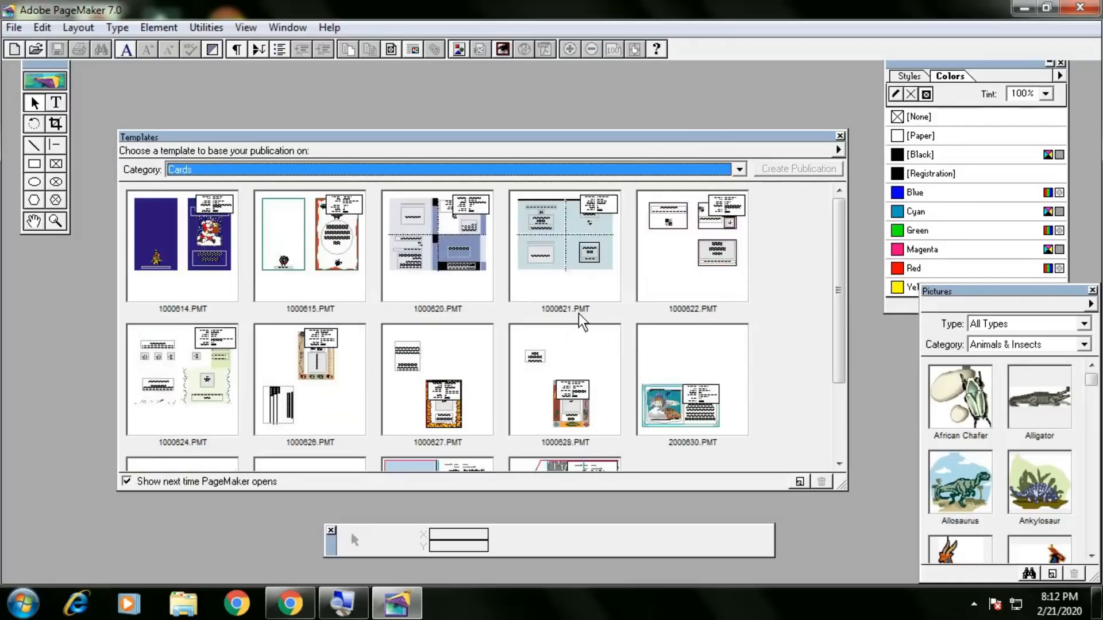
click(334, 169)
scroll(299, 243, down, 1)
scroll(299, 243, down, 1)
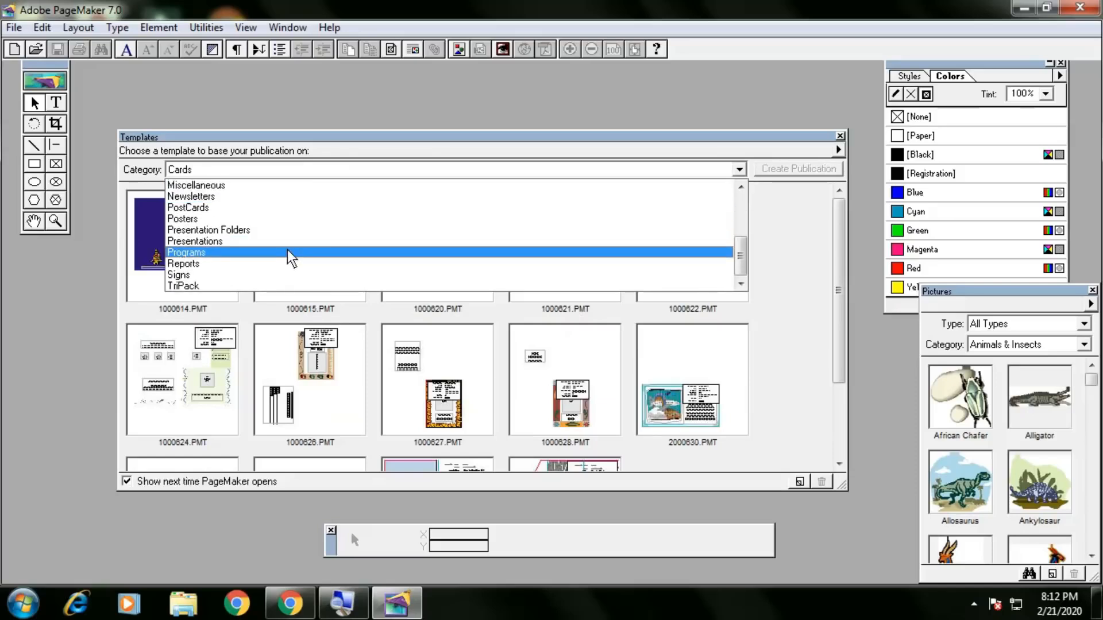
scroll(294, 246, up, 3)
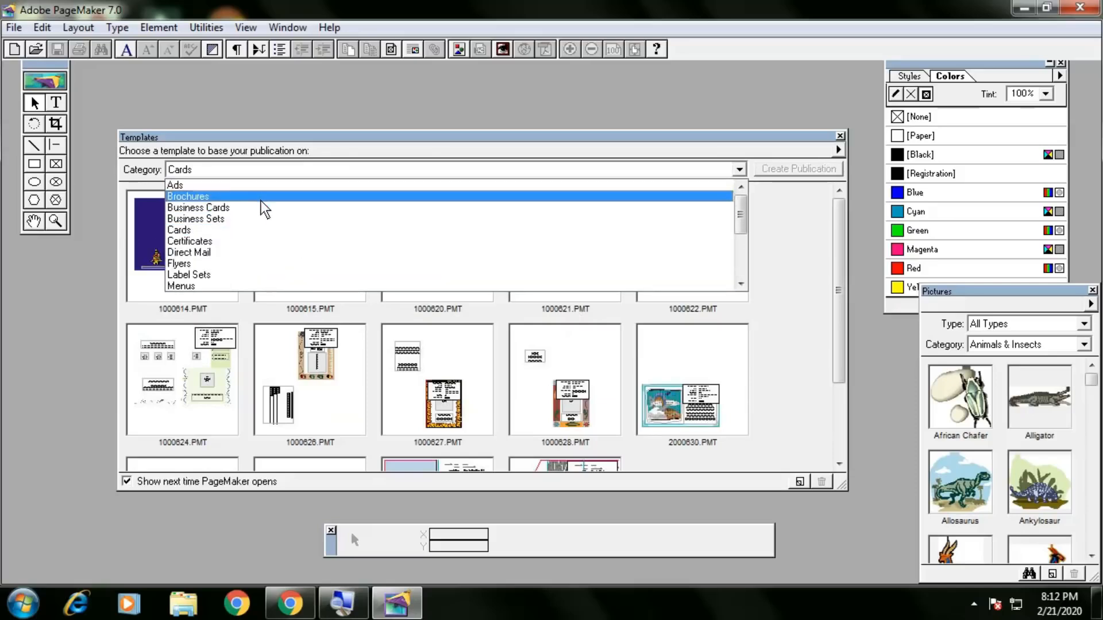
click(266, 230)
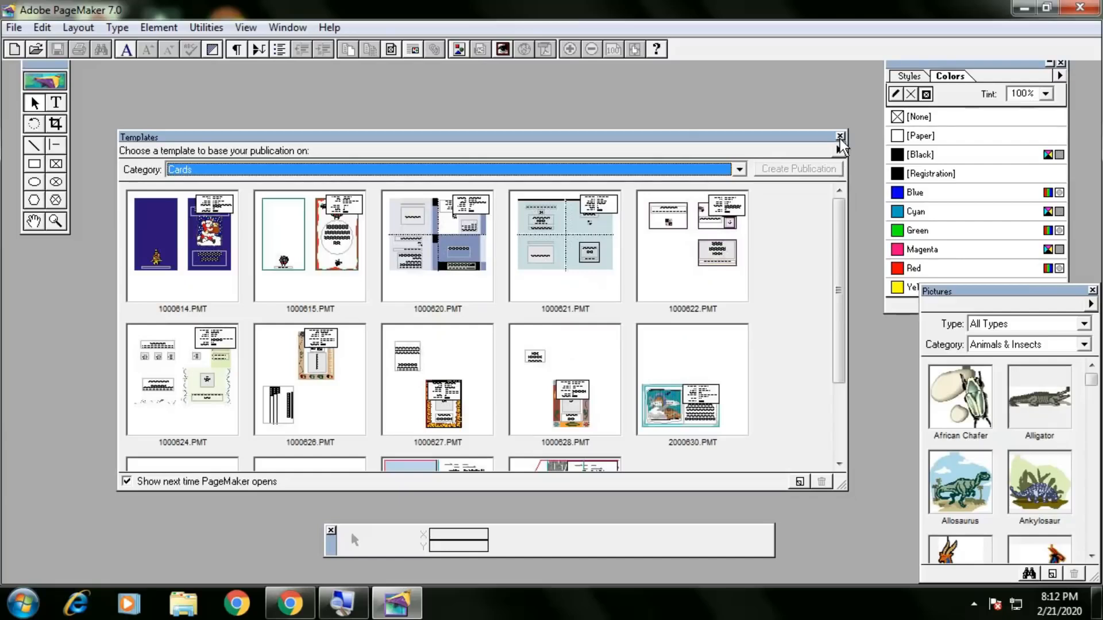
click(841, 138)
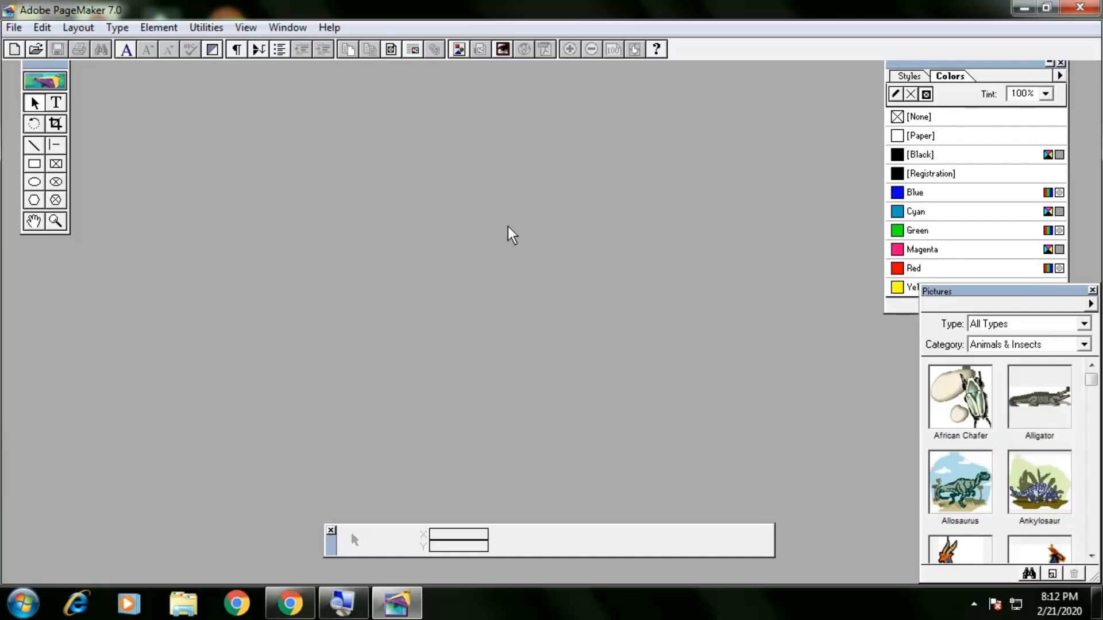
Place Pictures below Colors, reposition the Toolbox and Control palettes, then start a new publication.
drag(946, 293, 664, 165)
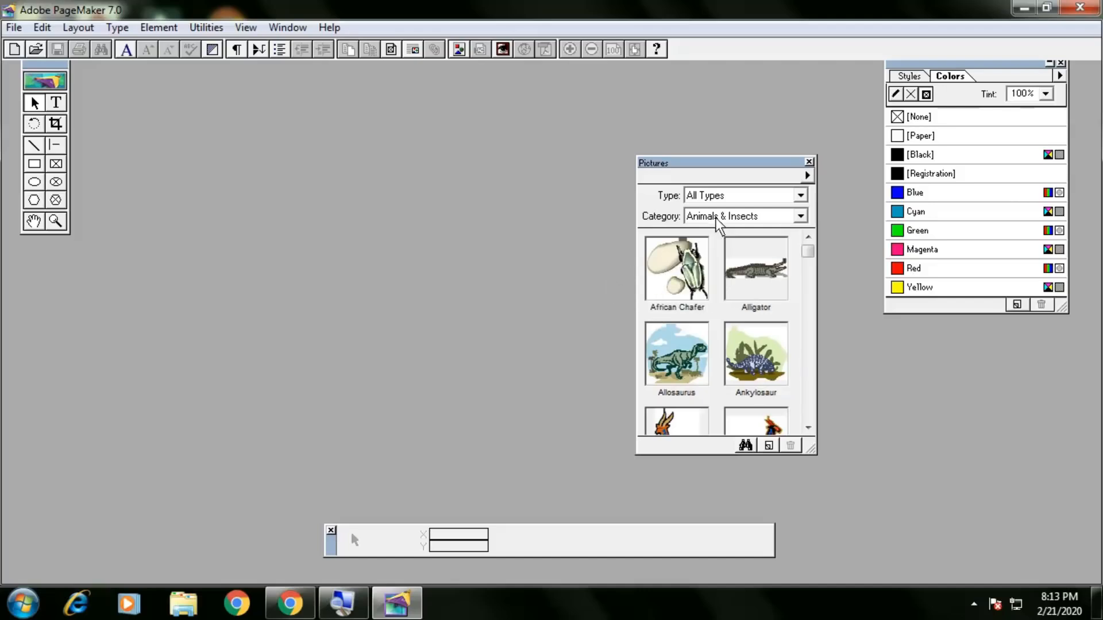
drag(714, 172, 956, 339)
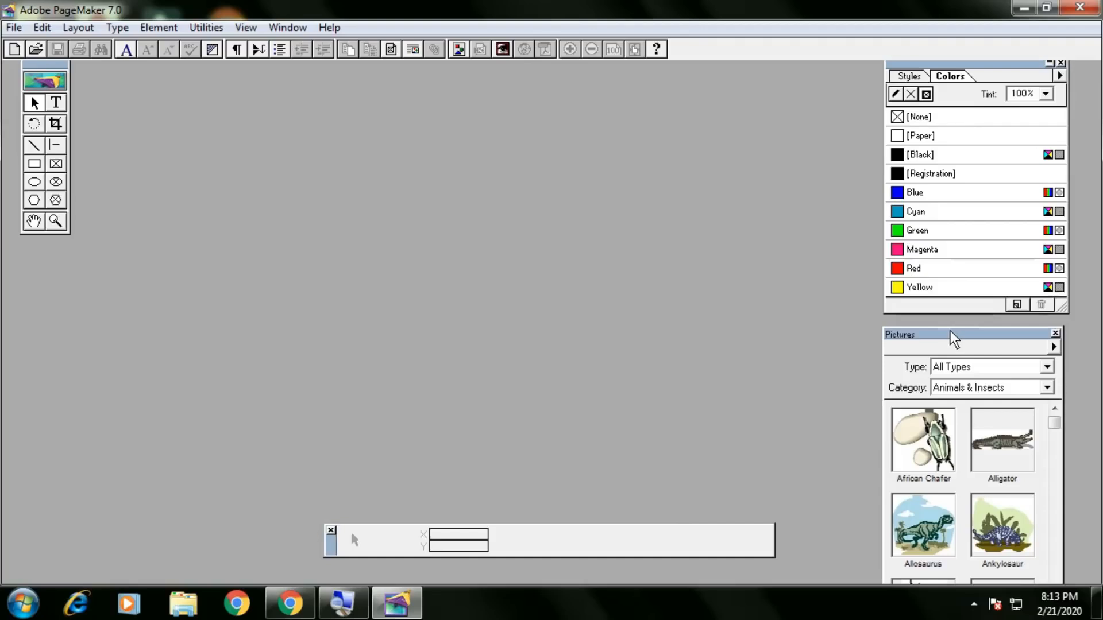
drag(35, 64, 20, 105)
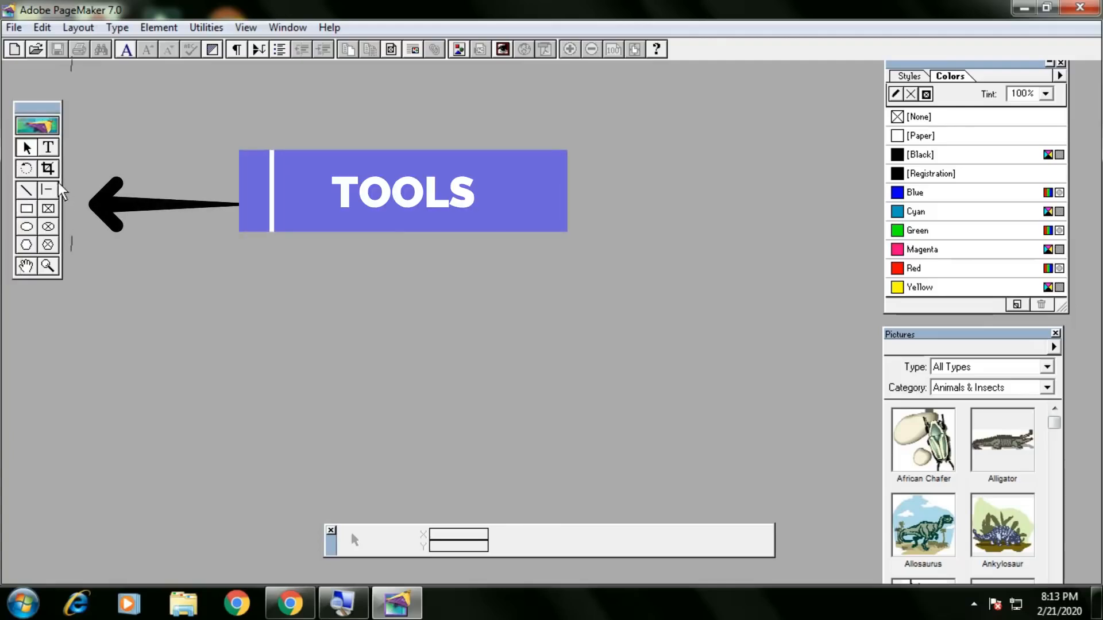
drag(332, 545, 261, 491)
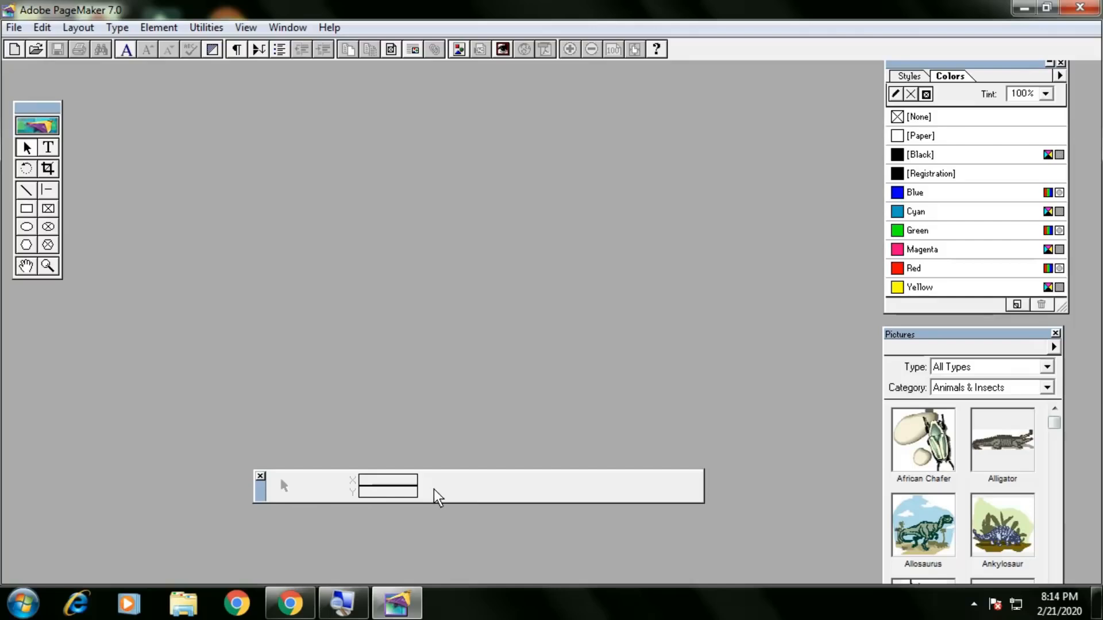
mouse_move(946, 63)
mouse_down()
mouse_move(900, 99)
mouse_move(876, 85)
mouse_move(917, 81)
mouse_up()
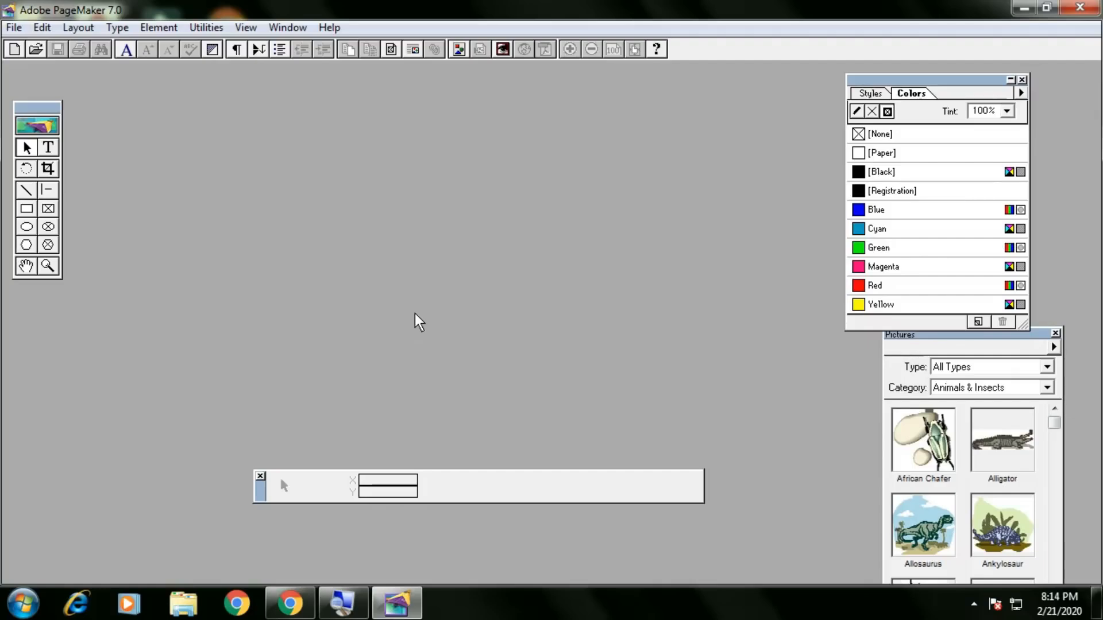
key(ctrl+n)
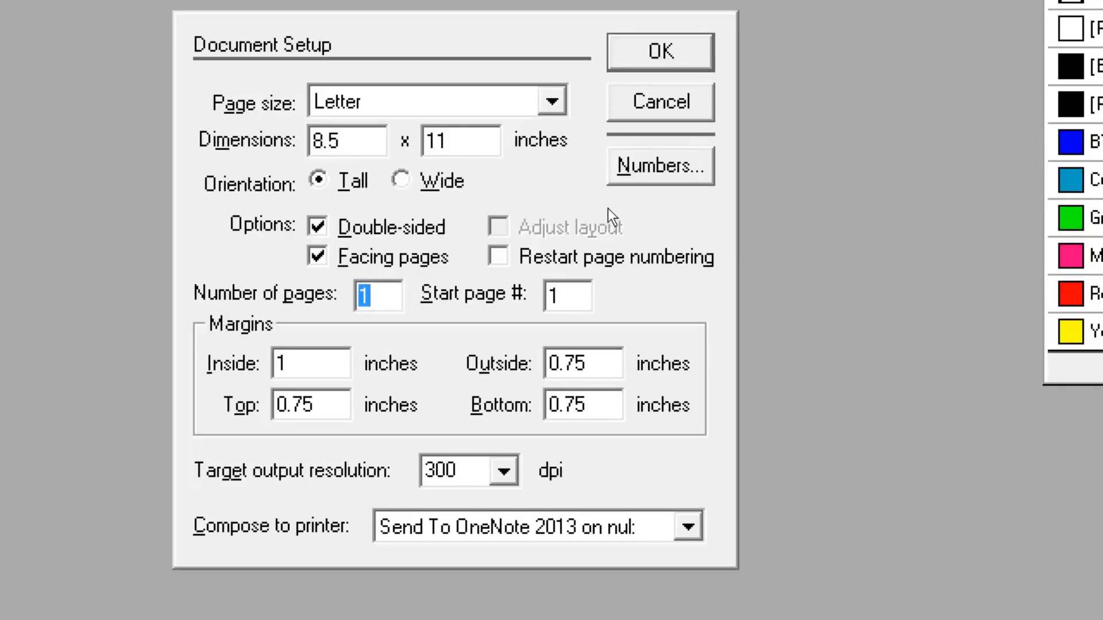
Set the page size to A4 with 1 page and create the publication.
key(alt+a)
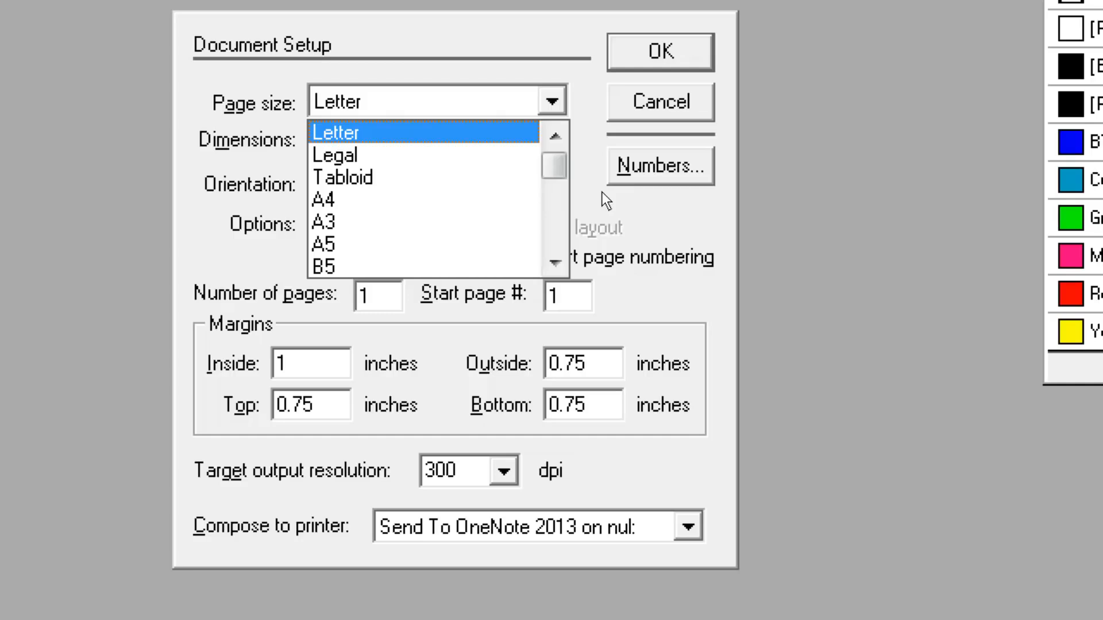
key(a)
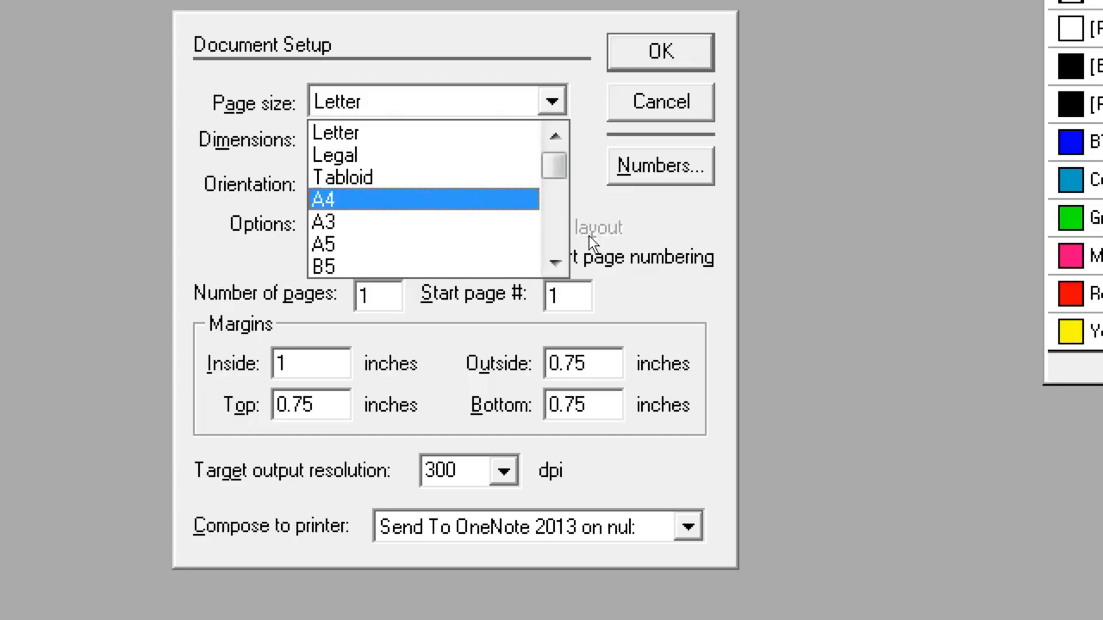
key(Tab)
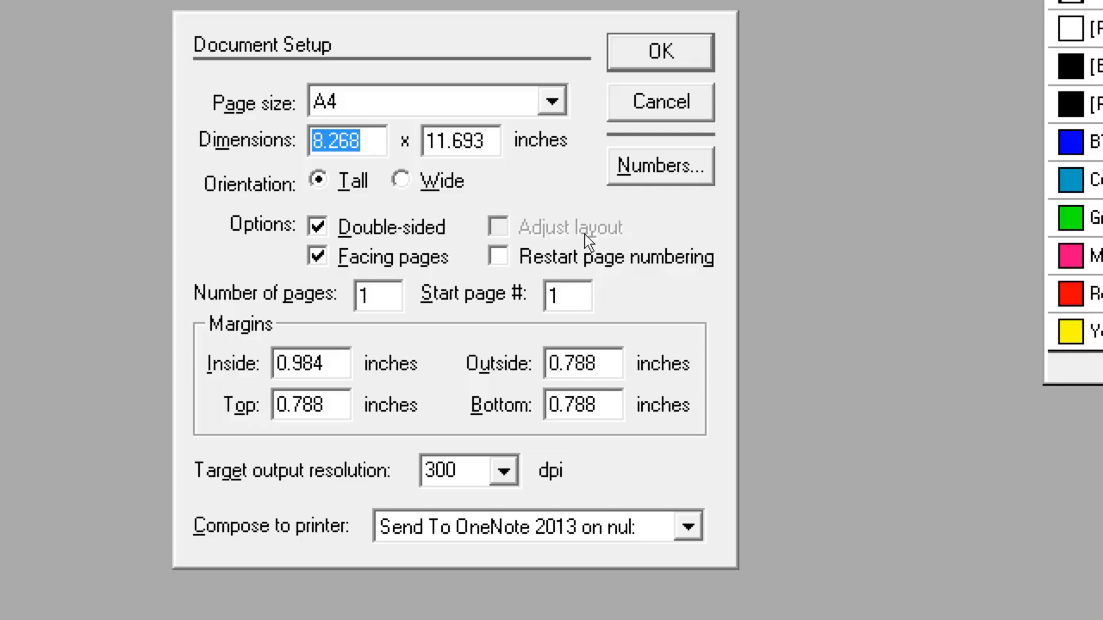
drag(381, 296, 356, 296)
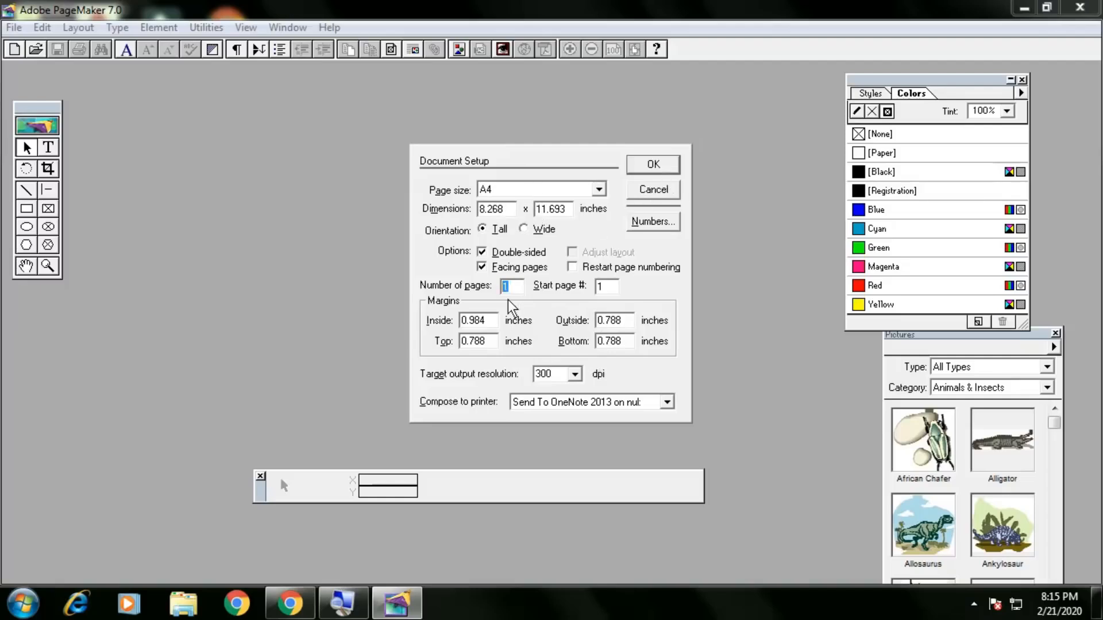
click(654, 165)
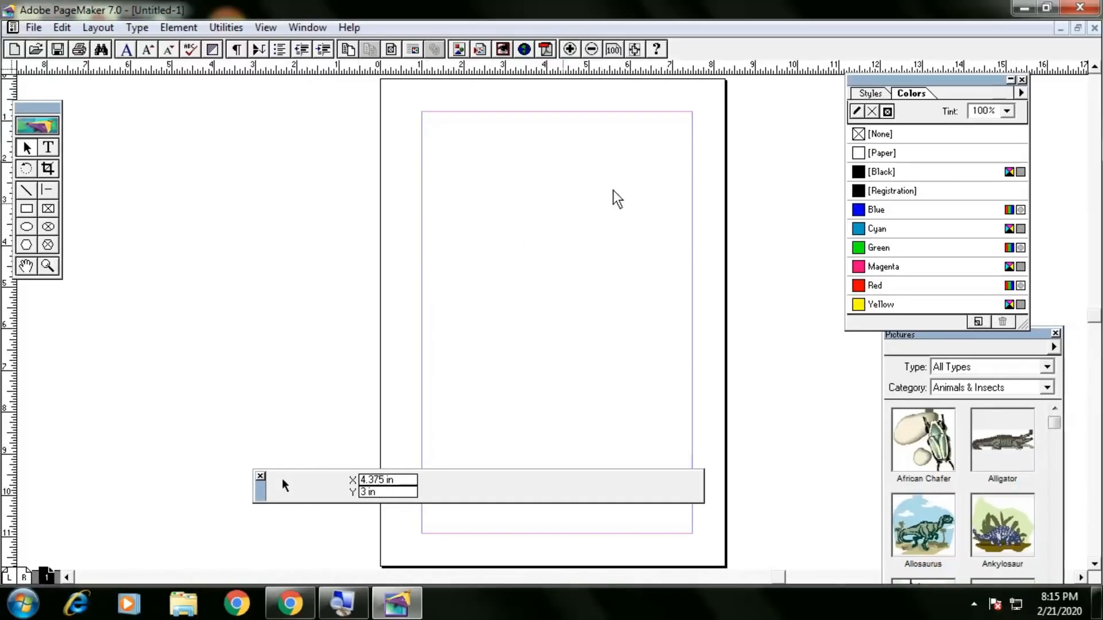
Open the File menu.
click(32, 27)
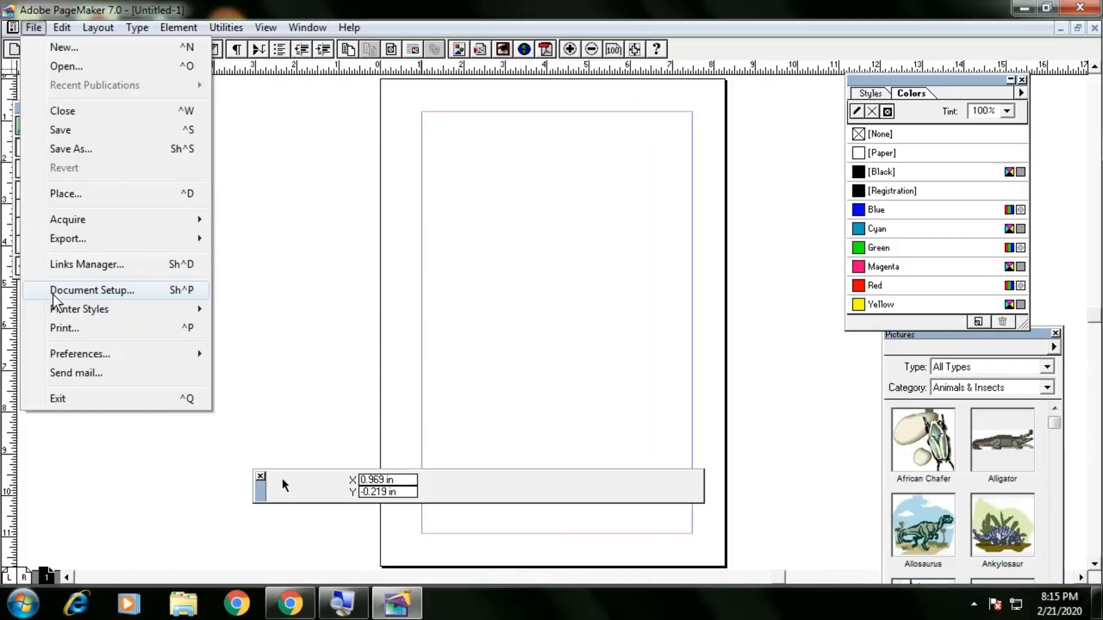
Switch the page to Wide orientation in Document Setup and apply it.
click(53, 294)
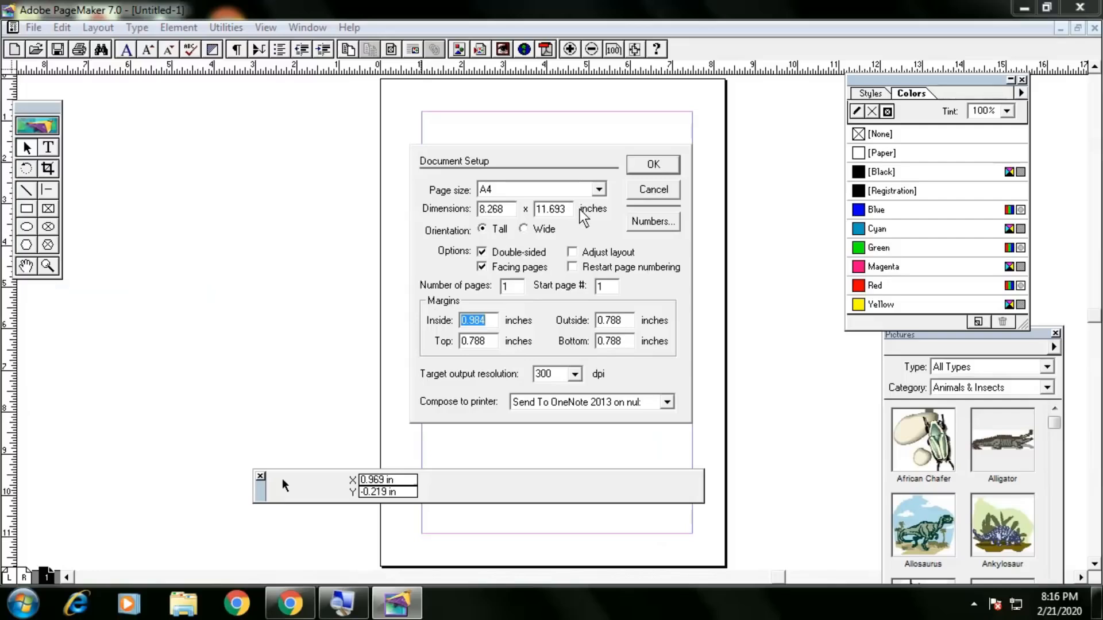
click(542, 231)
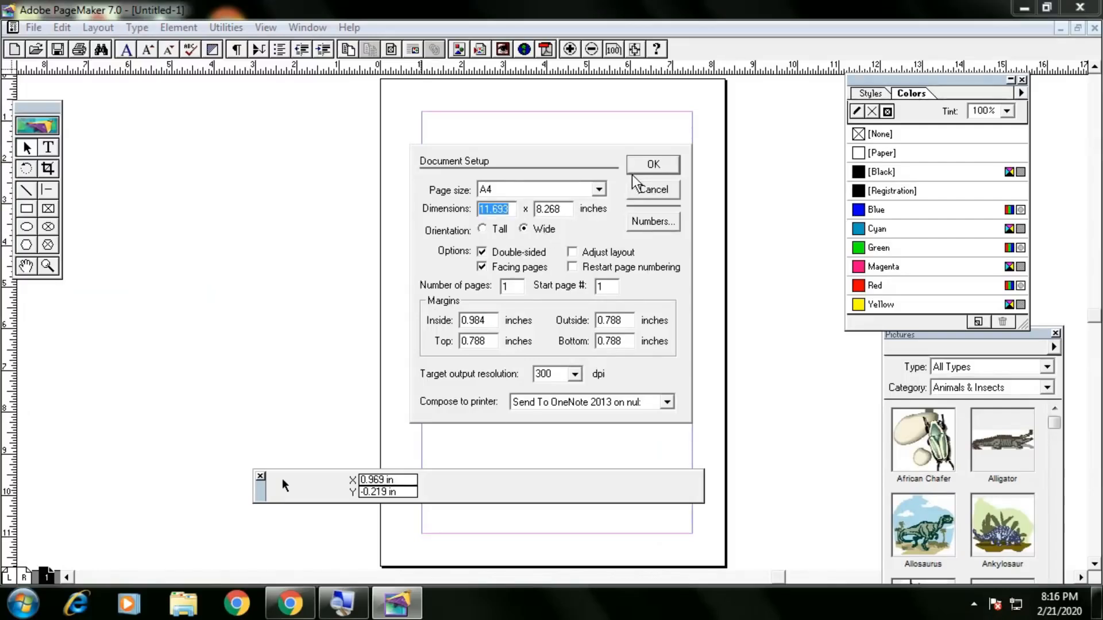
click(633, 172)
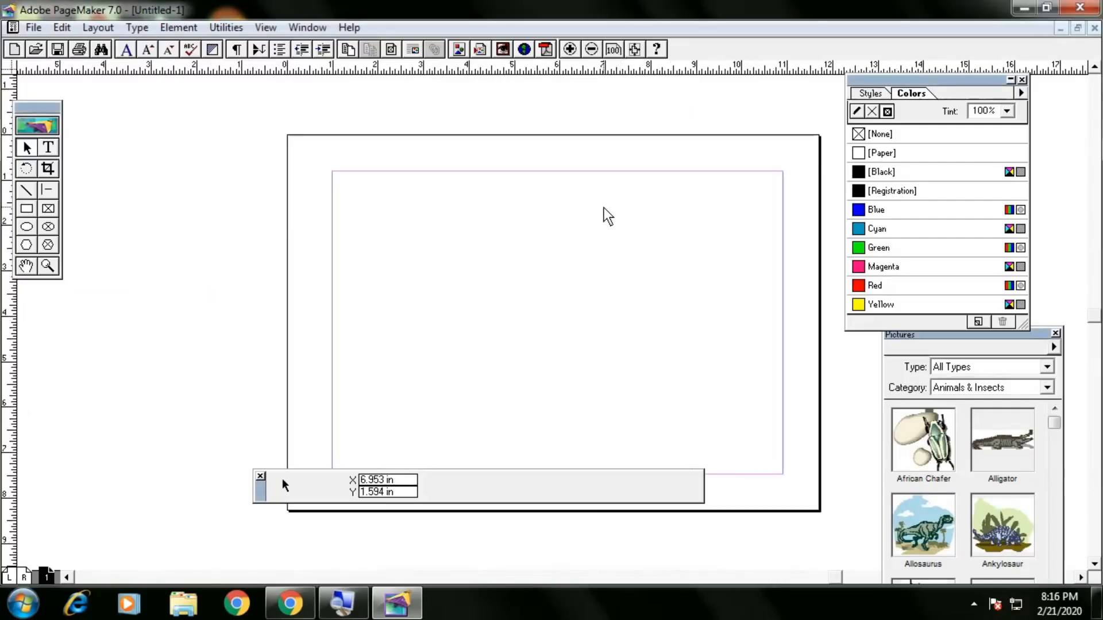
Reopen Document Setup and set Tall orientation with Double-sided unchecked.
click(33, 27)
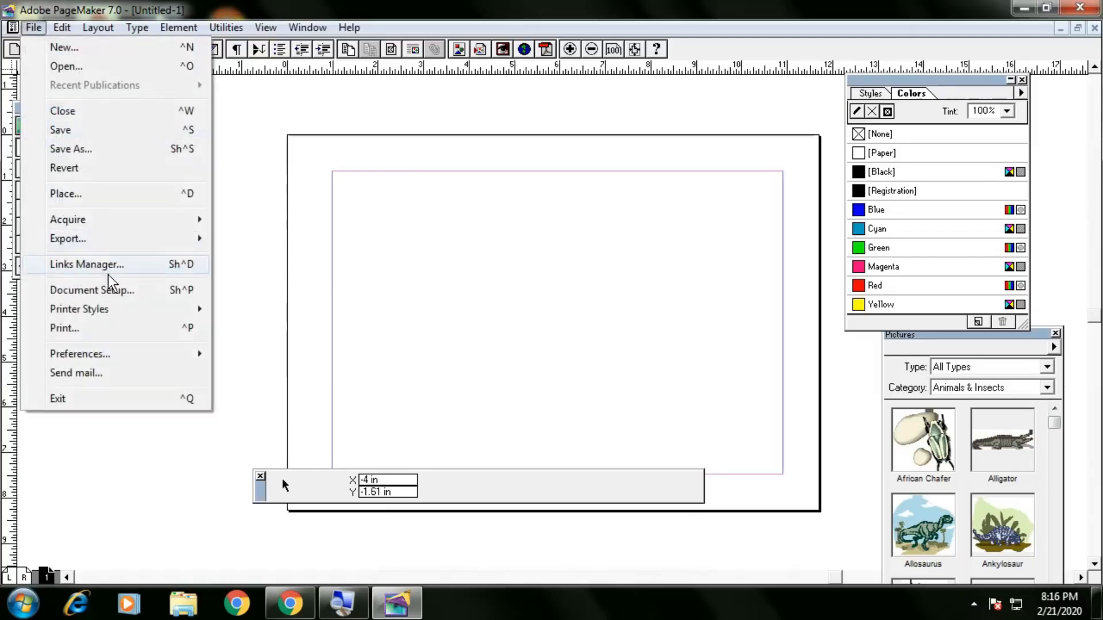
click(105, 291)
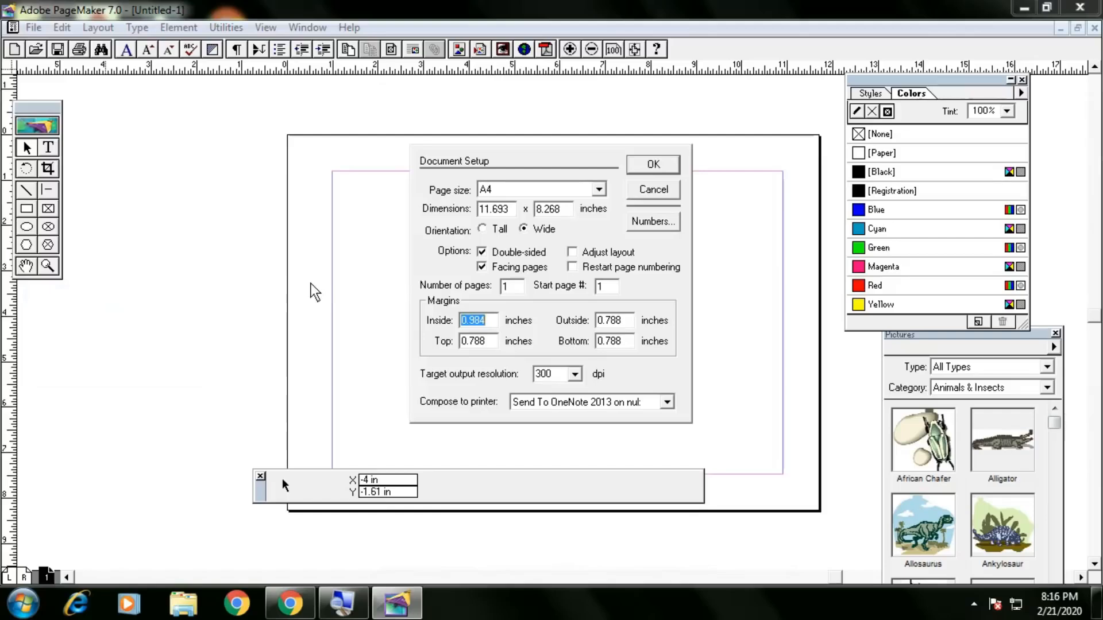
key(Return)
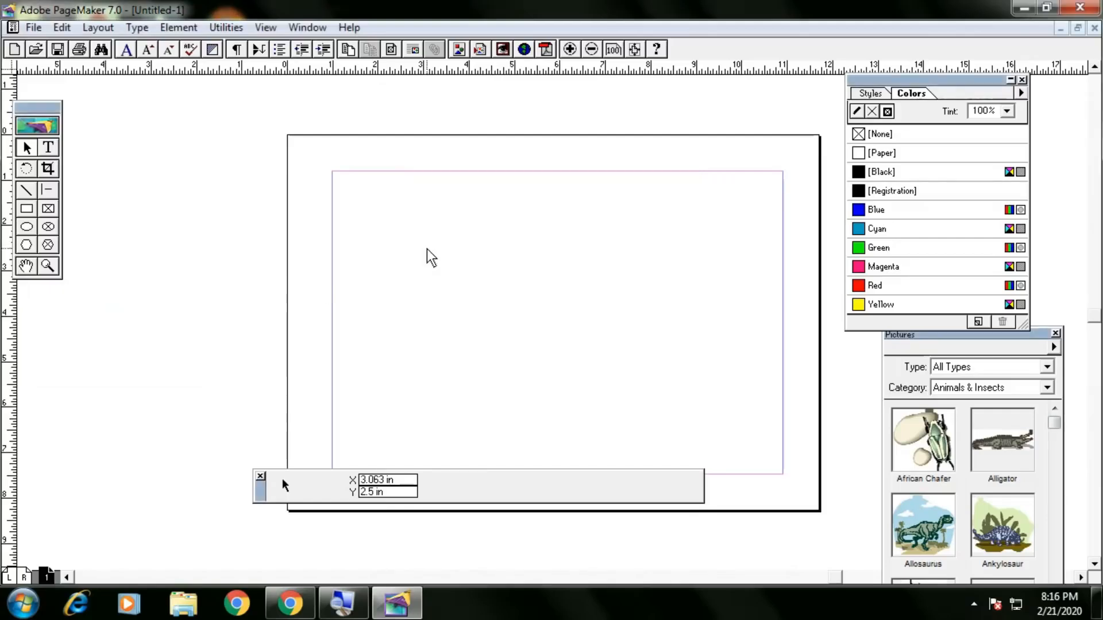
key(ctrl+shift+p)
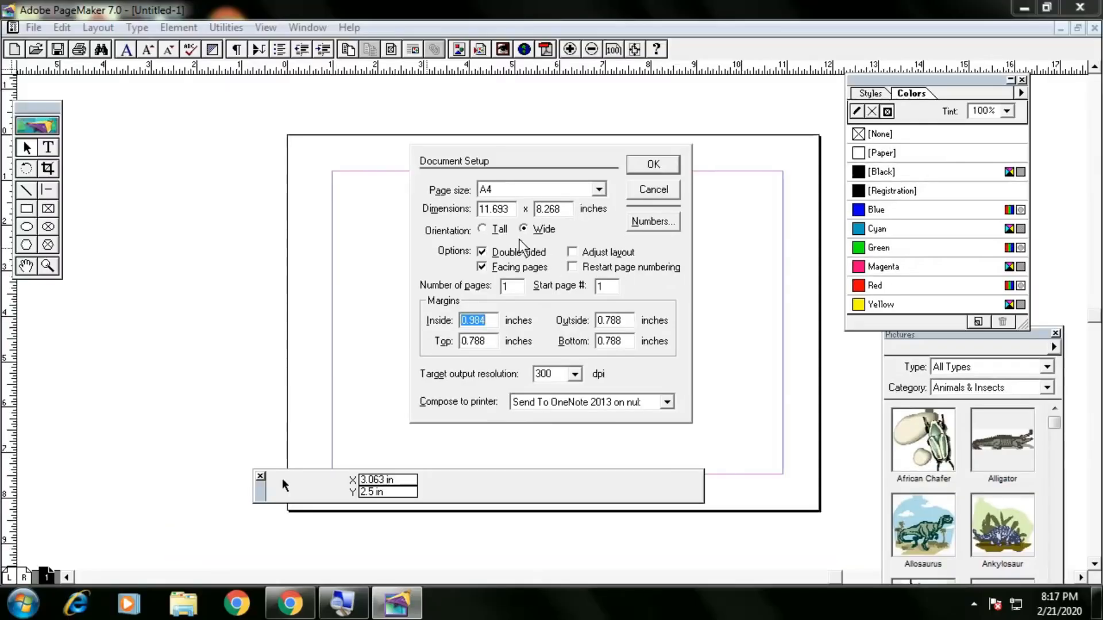
click(499, 229)
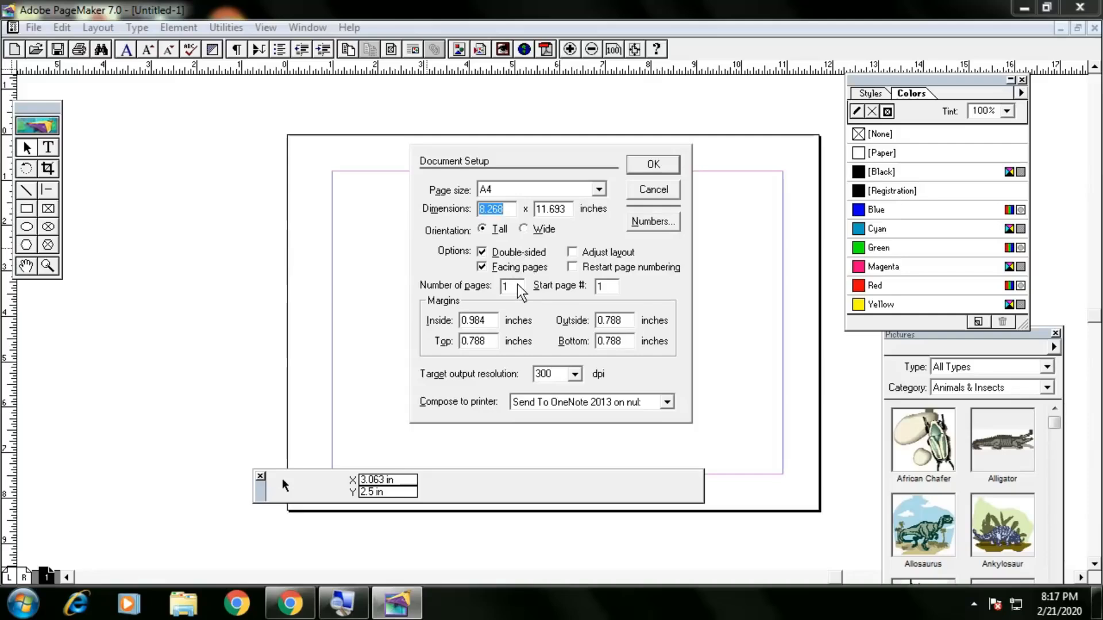
click(482, 253)
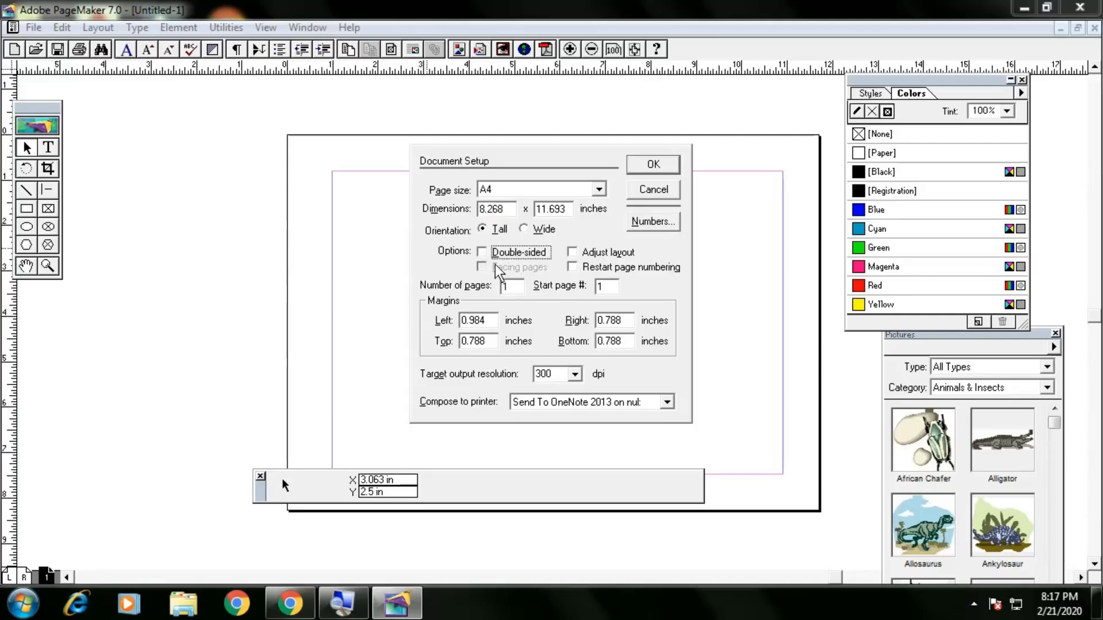
double_click(501, 286)
text(10)
click(644, 167)
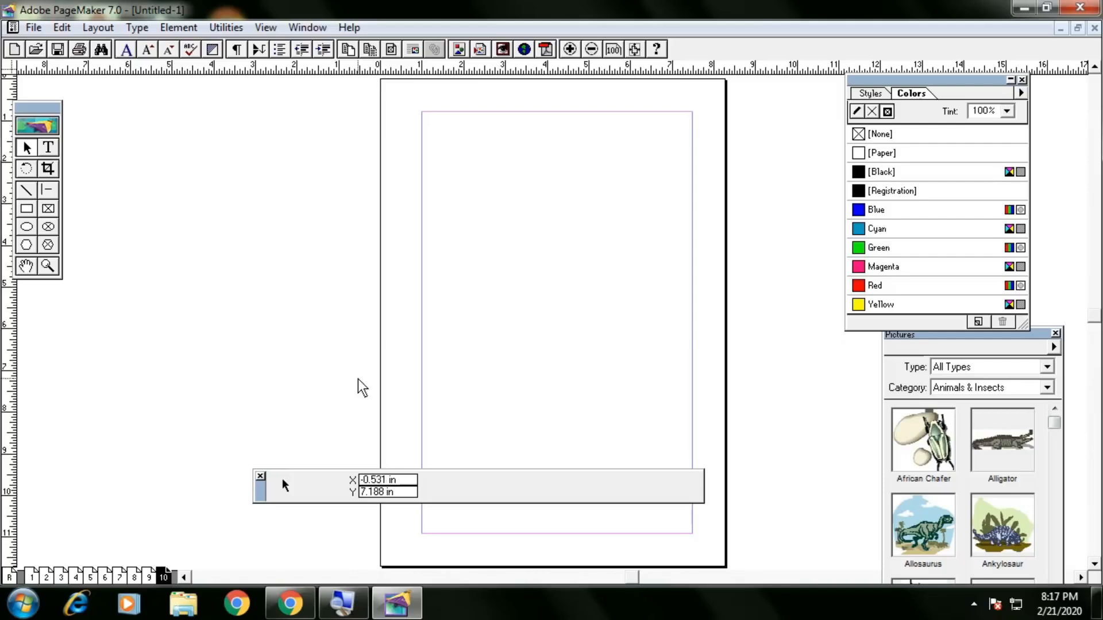
click(32, 577)
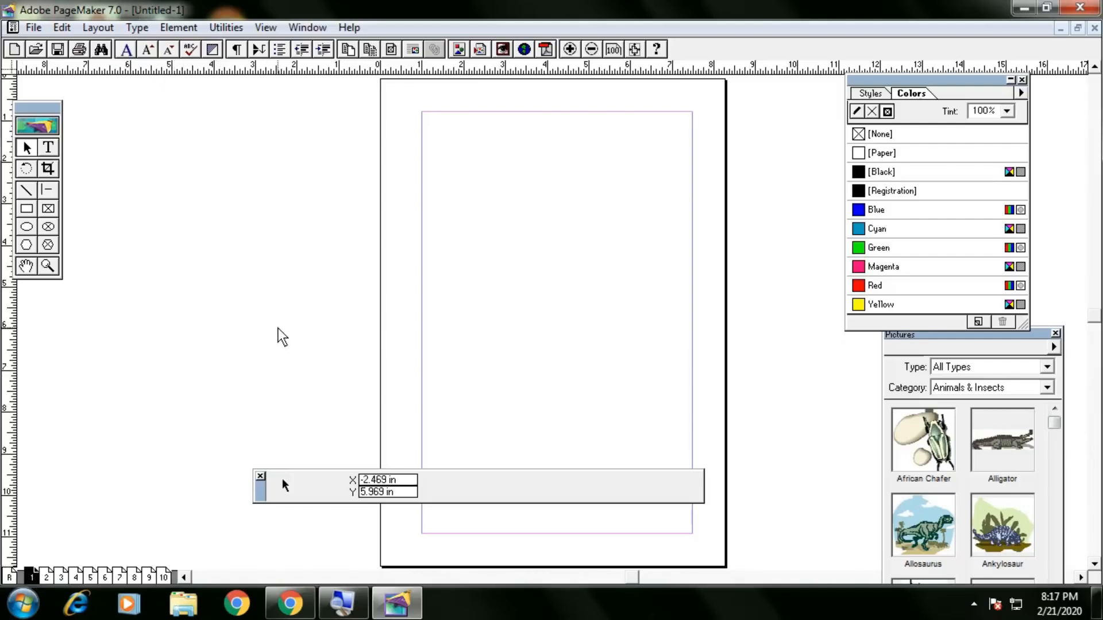
Turn on Double-sided with facing pages in Document Setup and apply it.
key(ctrl+shift+p)
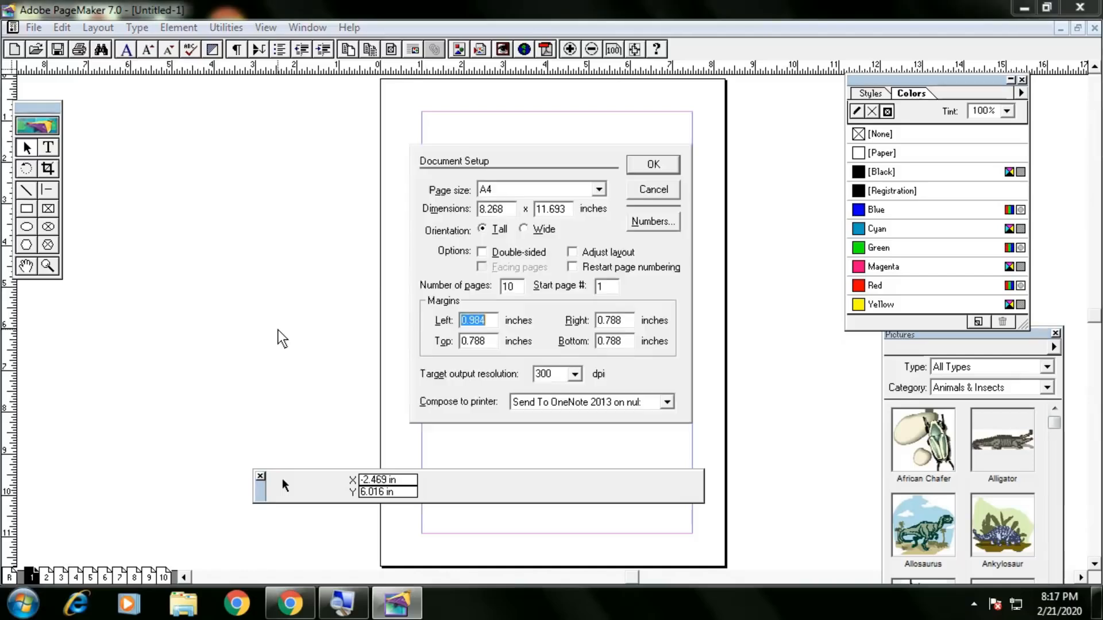
click(520, 256)
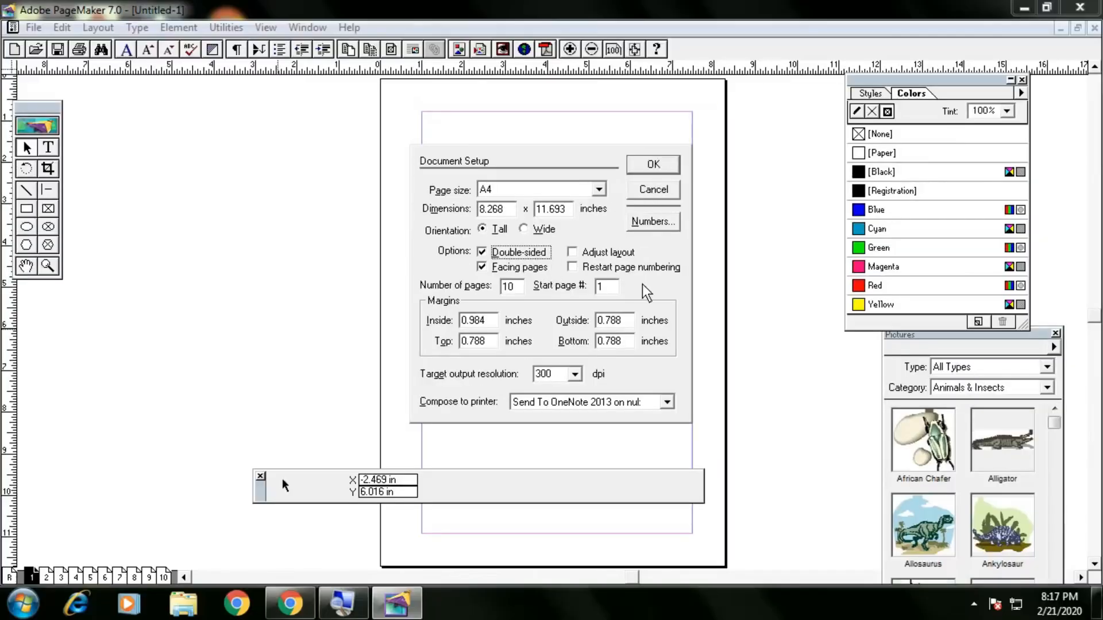
double_click(601, 287)
click(649, 166)
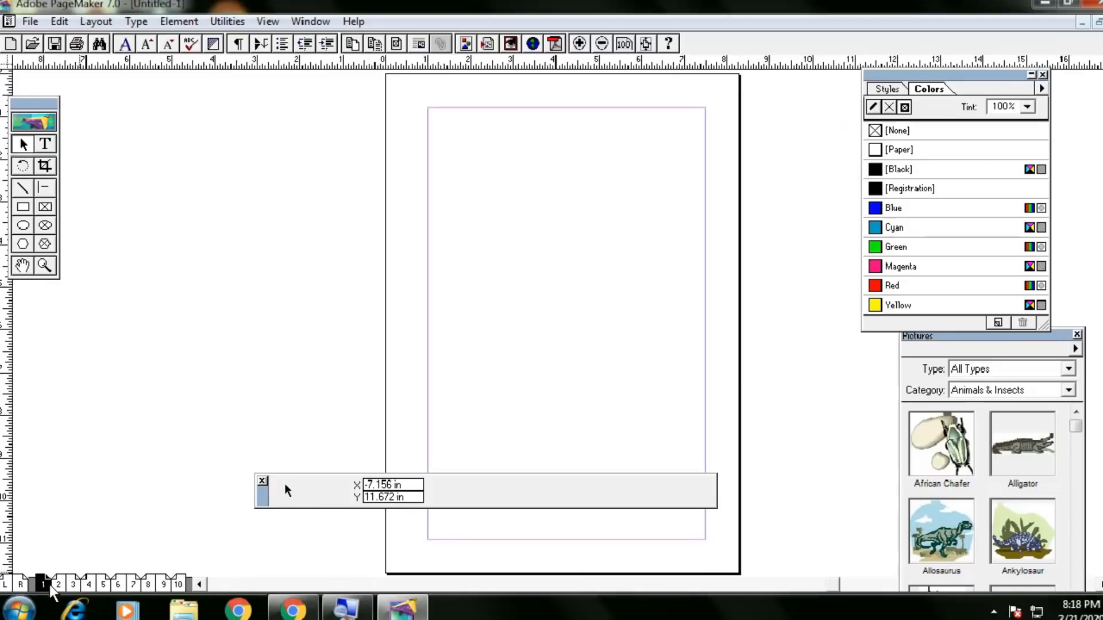
Jump between page 1 and the 2–3, 4–5, 6–7 and 8–9 spreads using the page icons.
click(61, 576)
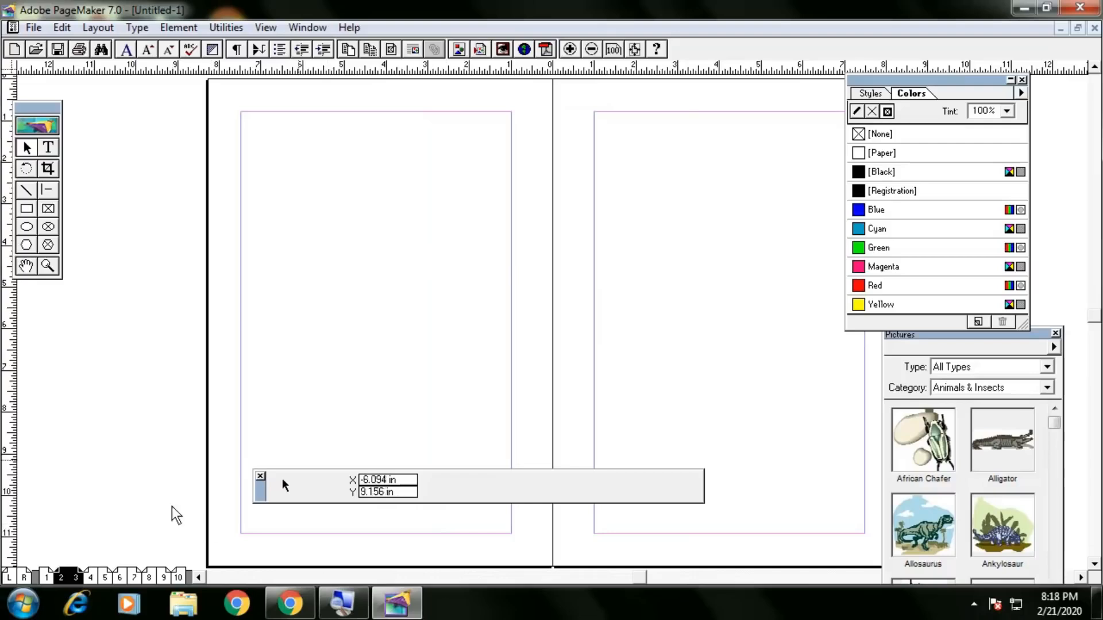
click(148, 576)
click(45, 577)
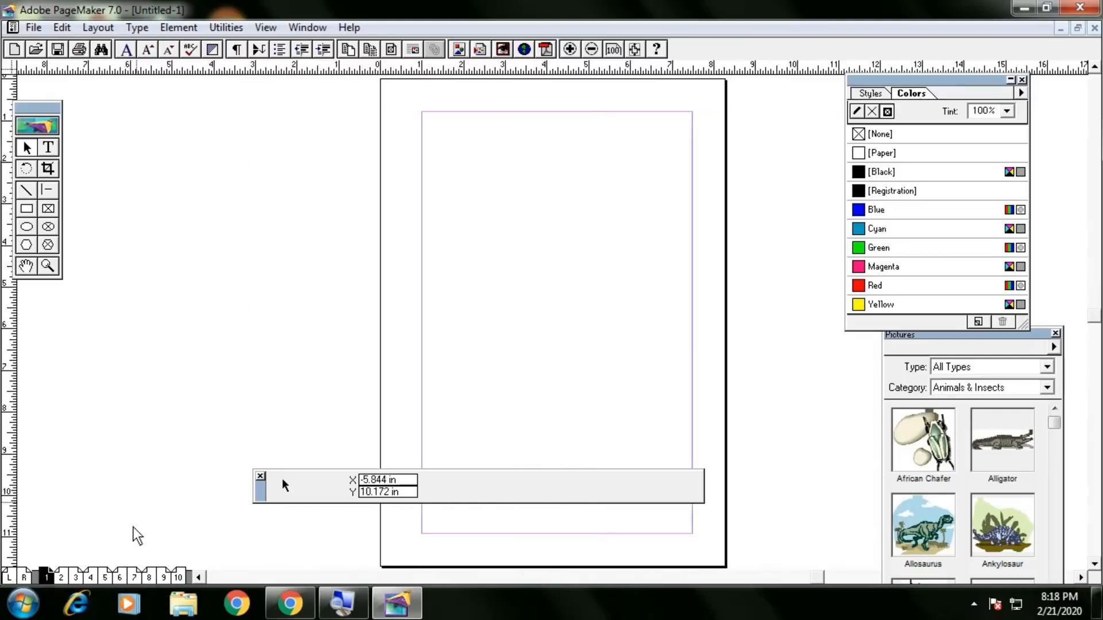
click(67, 576)
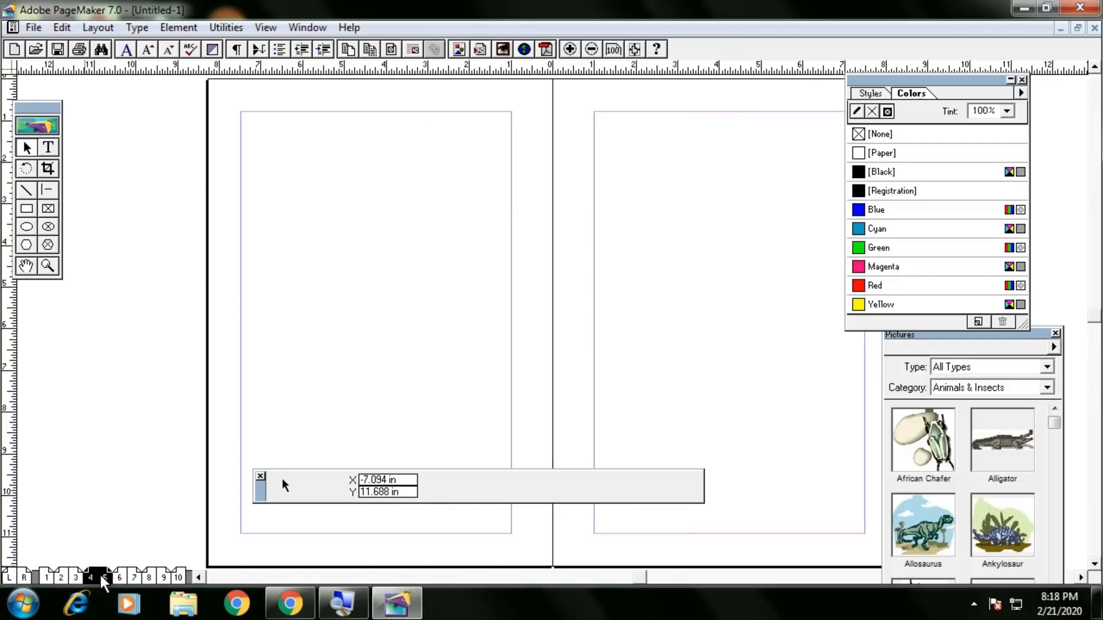
click(121, 577)
click(154, 575)
click(53, 576)
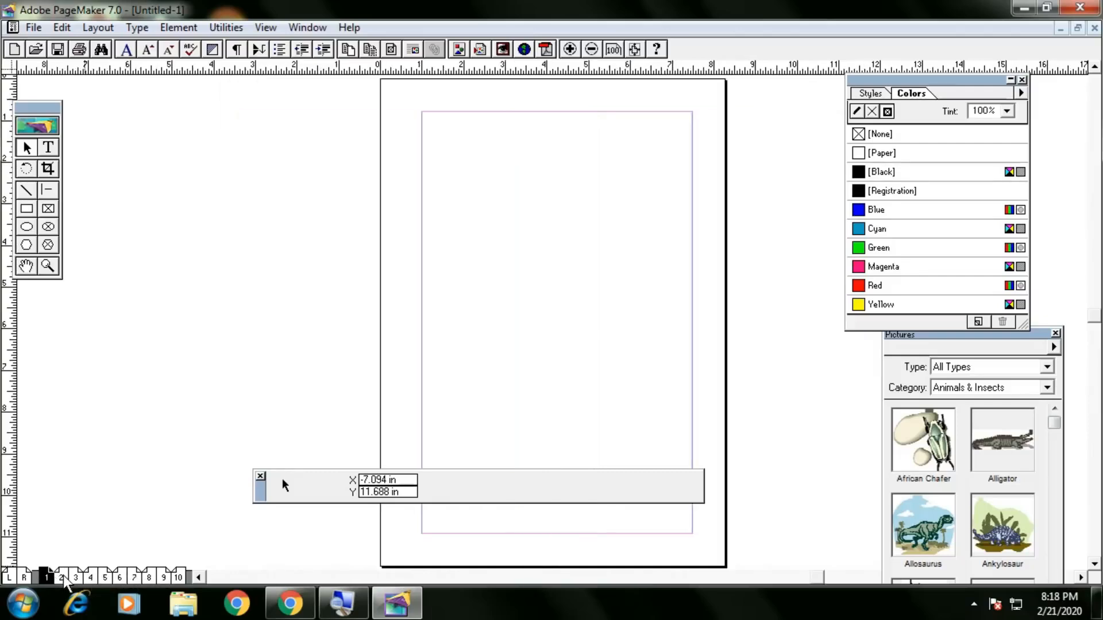
click(71, 576)
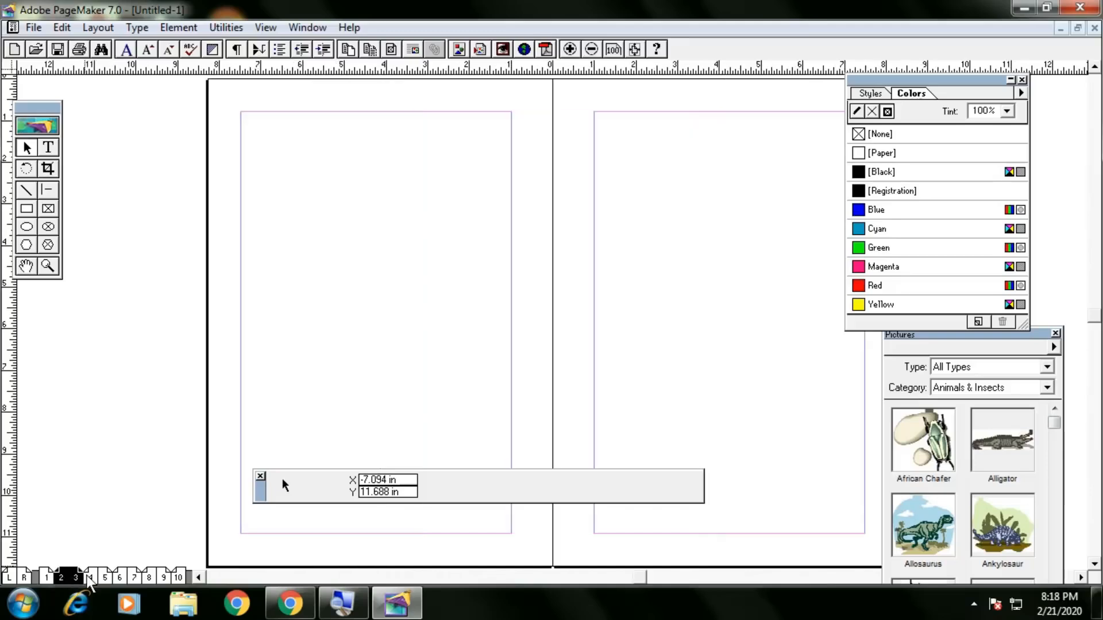
click(107, 575)
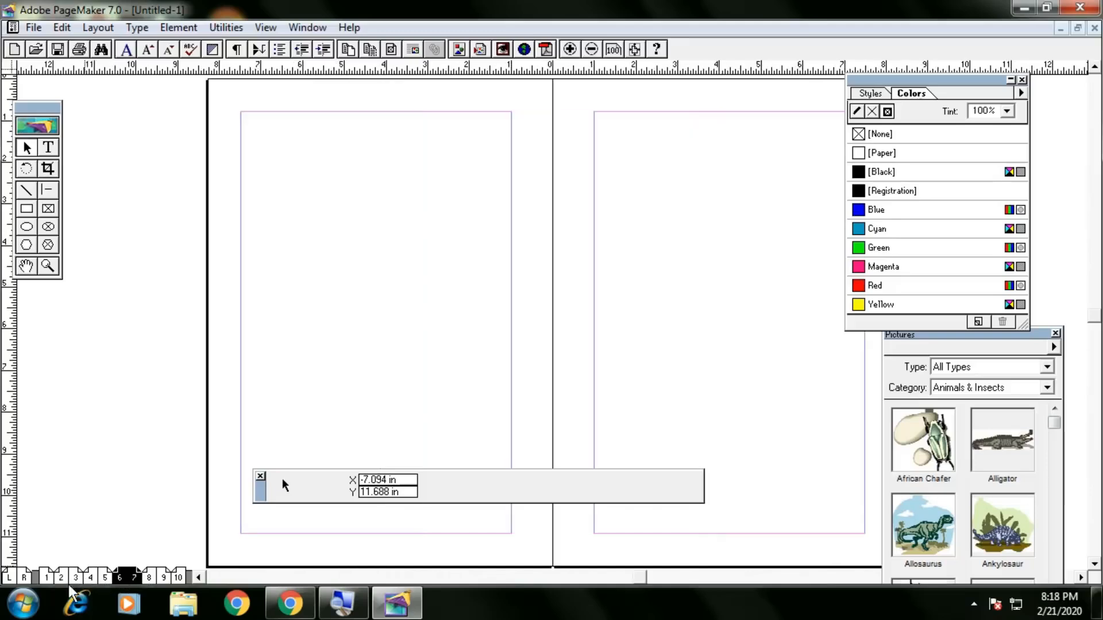
click(46, 577)
click(91, 577)
key(ctrl+0)
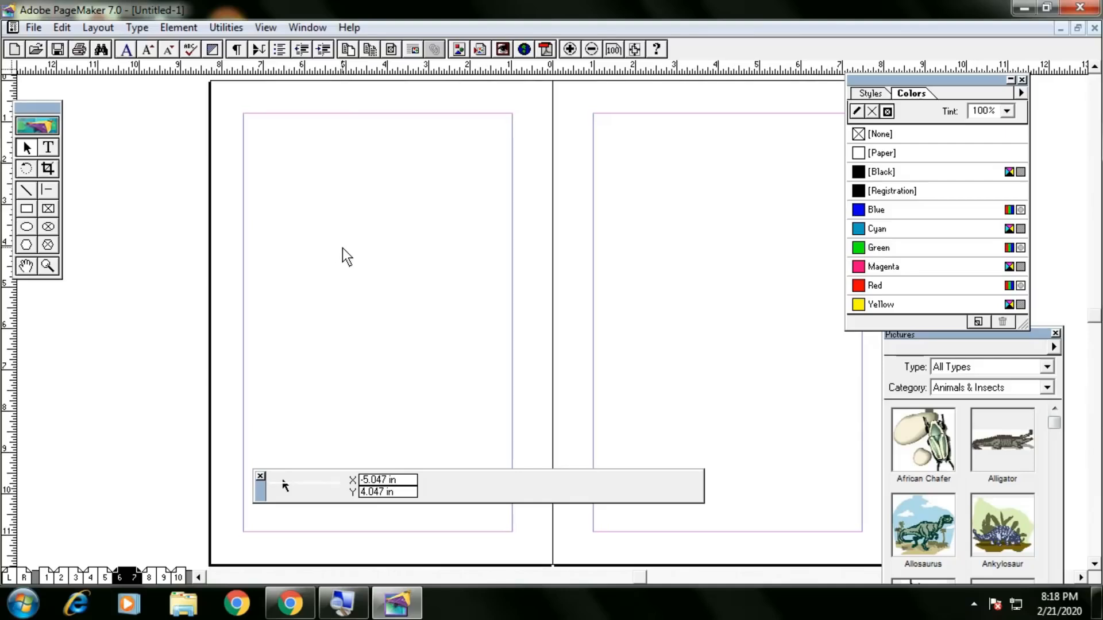
key(ctrl+minus)
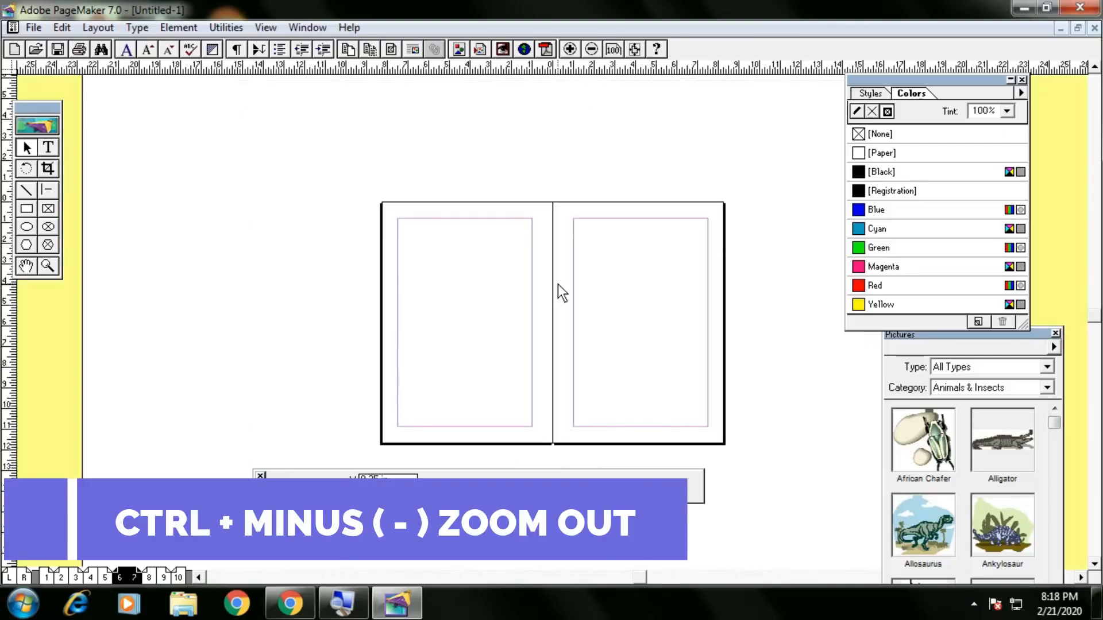
key(ctrl+plus)
key(ctrl+plus)
key(ctrl+minus)
key(ctrl+minus)
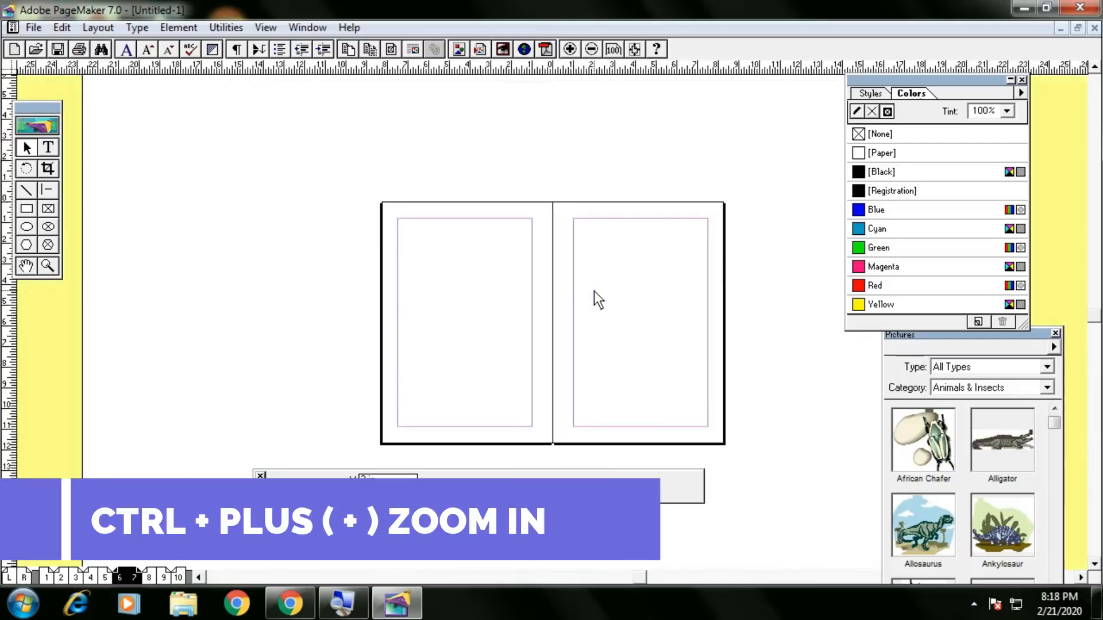
key(ctrl+plus)
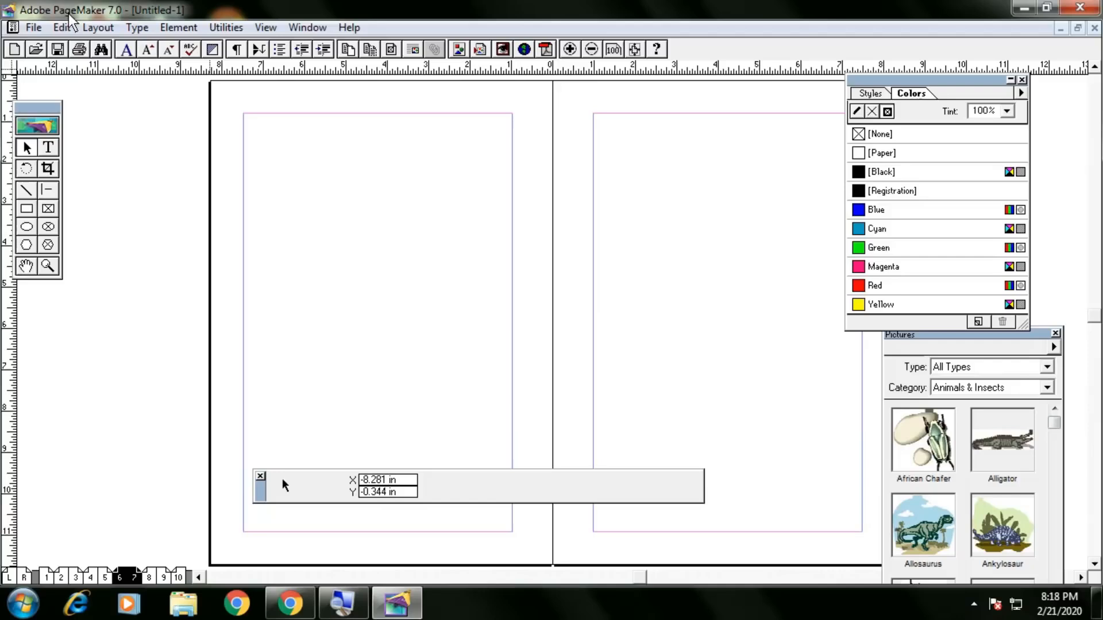
Untick Double-sided in Document Setup, apply it, and go to page 1.
click(37, 27)
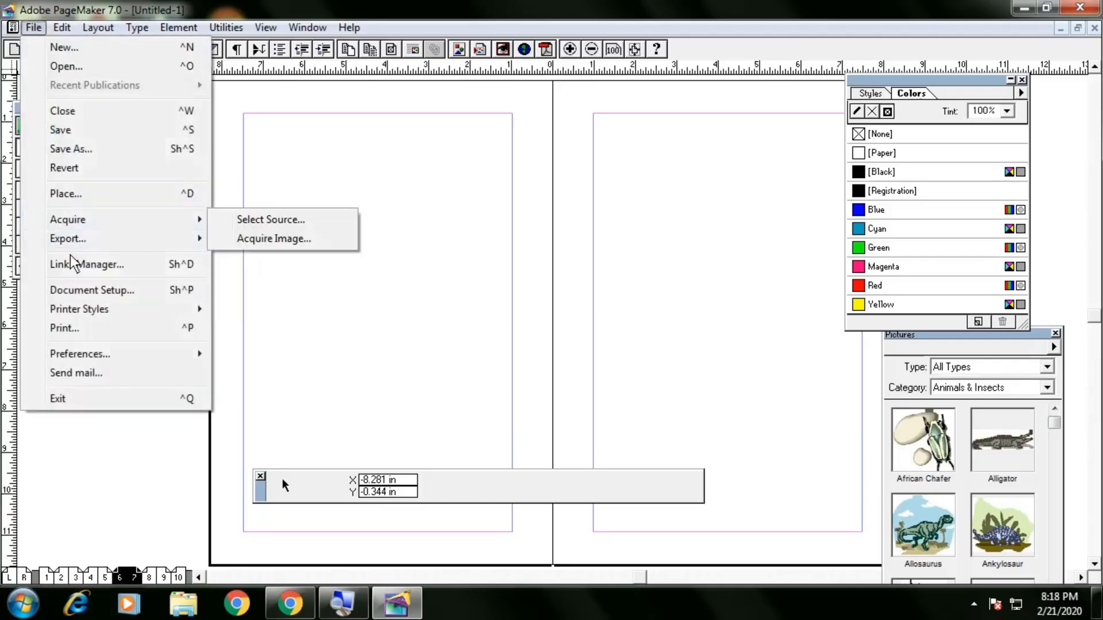
click(71, 290)
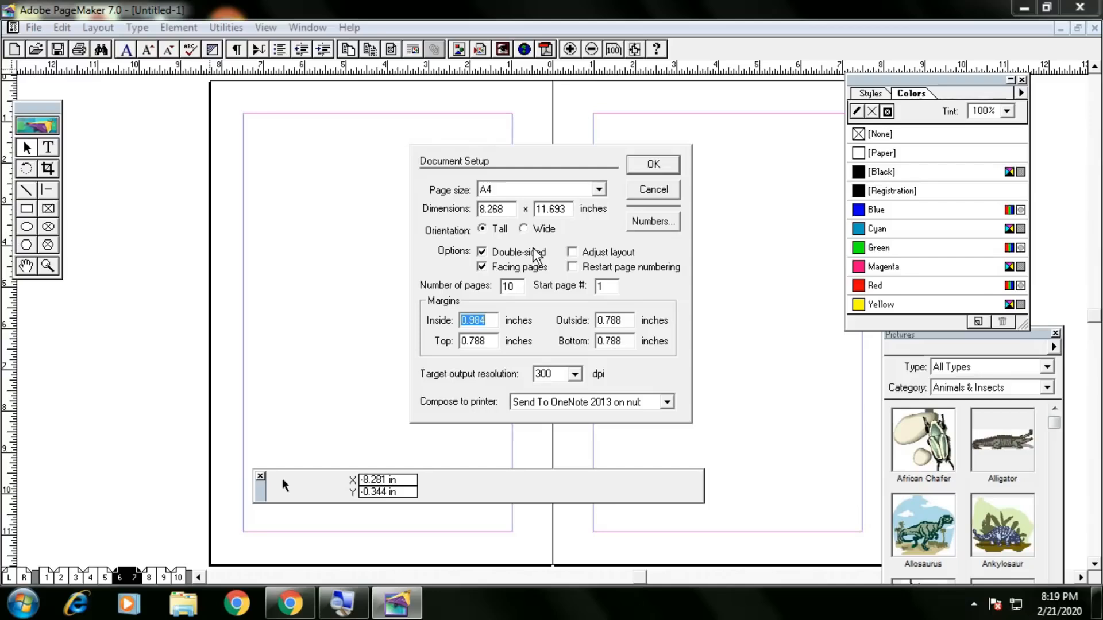
click(516, 256)
click(642, 168)
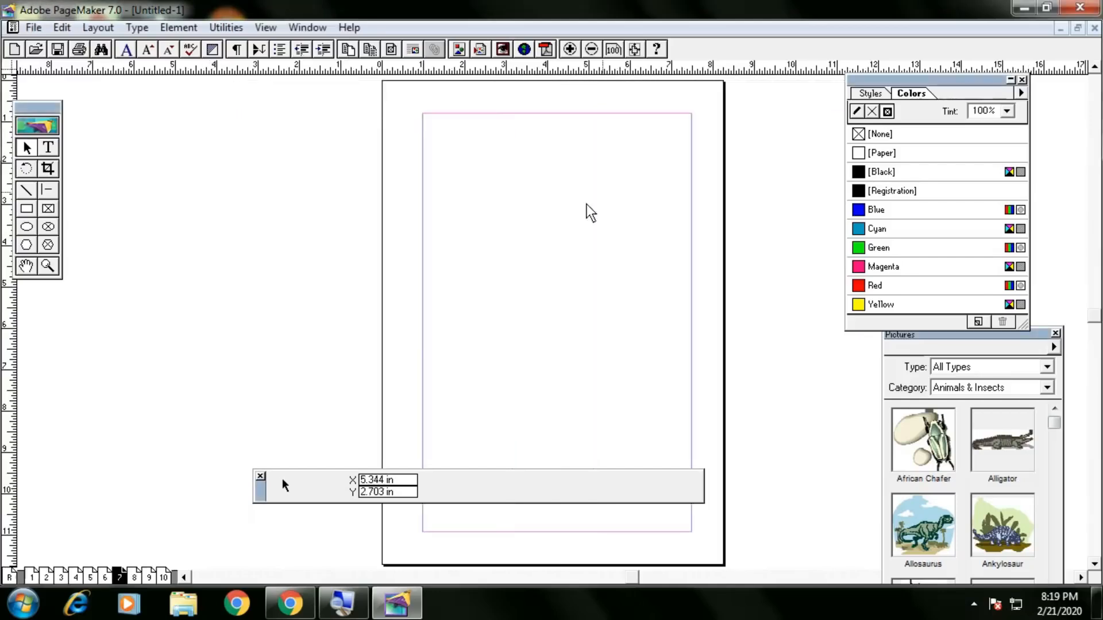
click(32, 577)
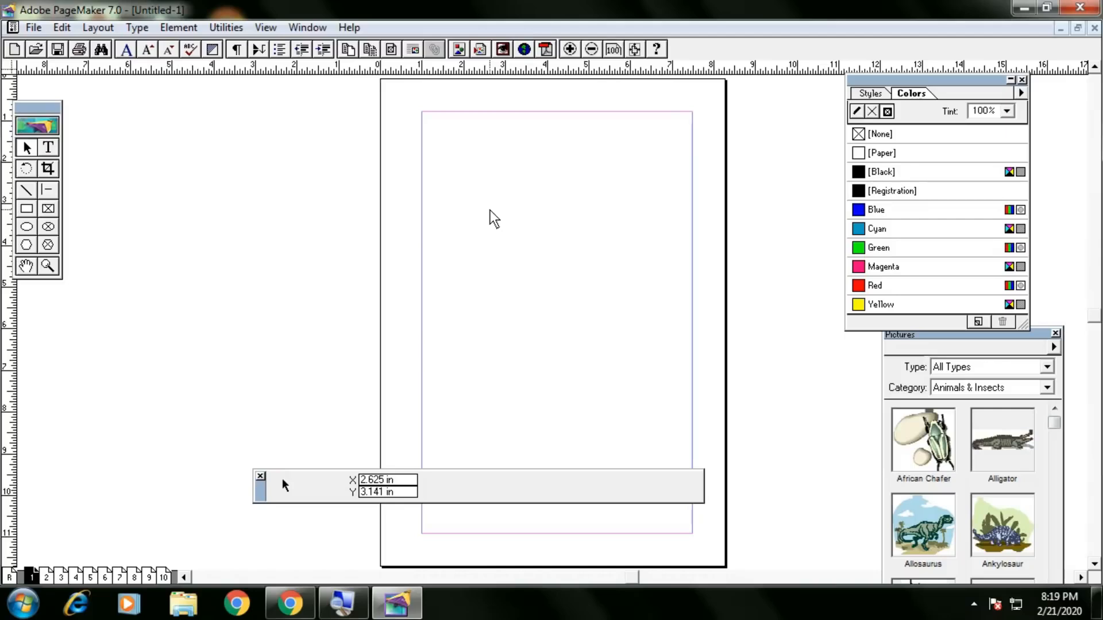
Drag the African Chafer clip art onto the page, cancel the missing-image warning, close Pictures.
drag(902, 339, 216, 152)
click(252, 241)
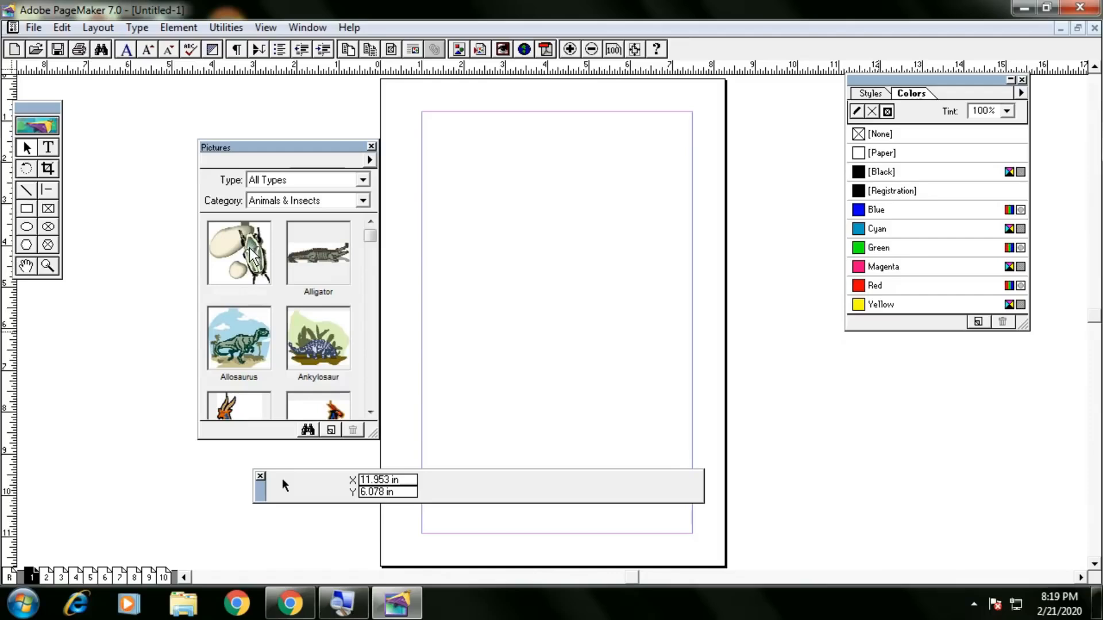
click(251, 251)
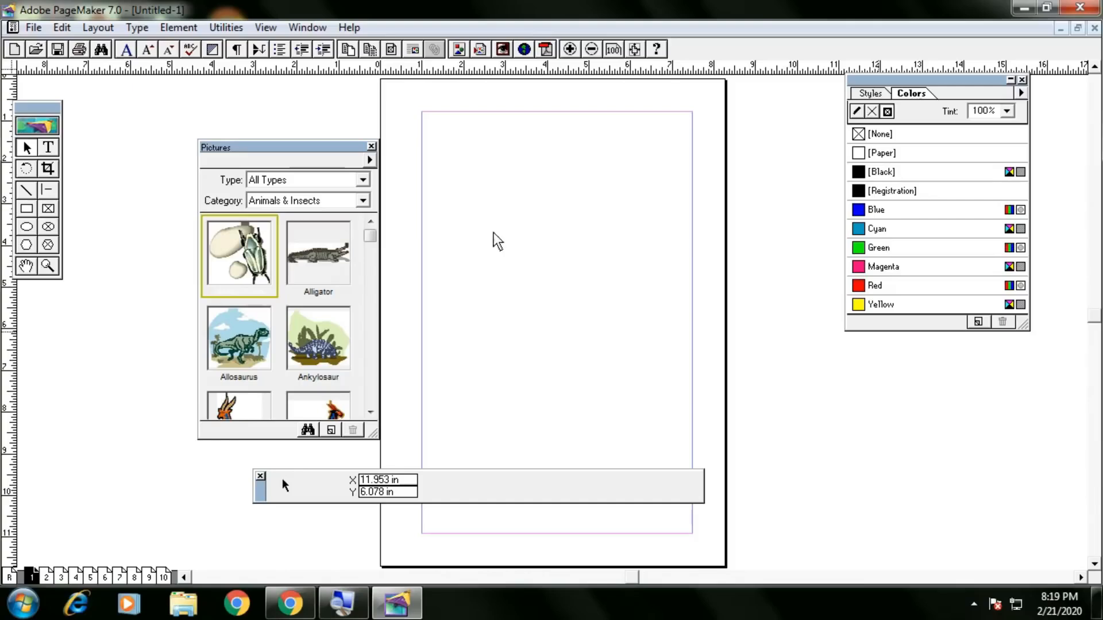
drag(252, 251, 506, 229)
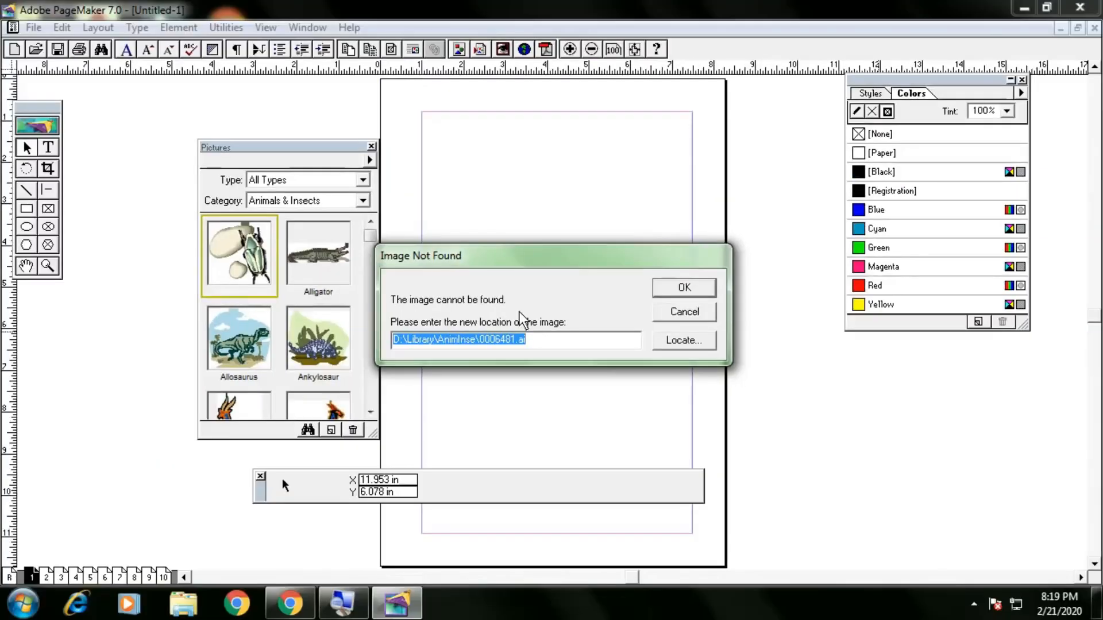
click(672, 316)
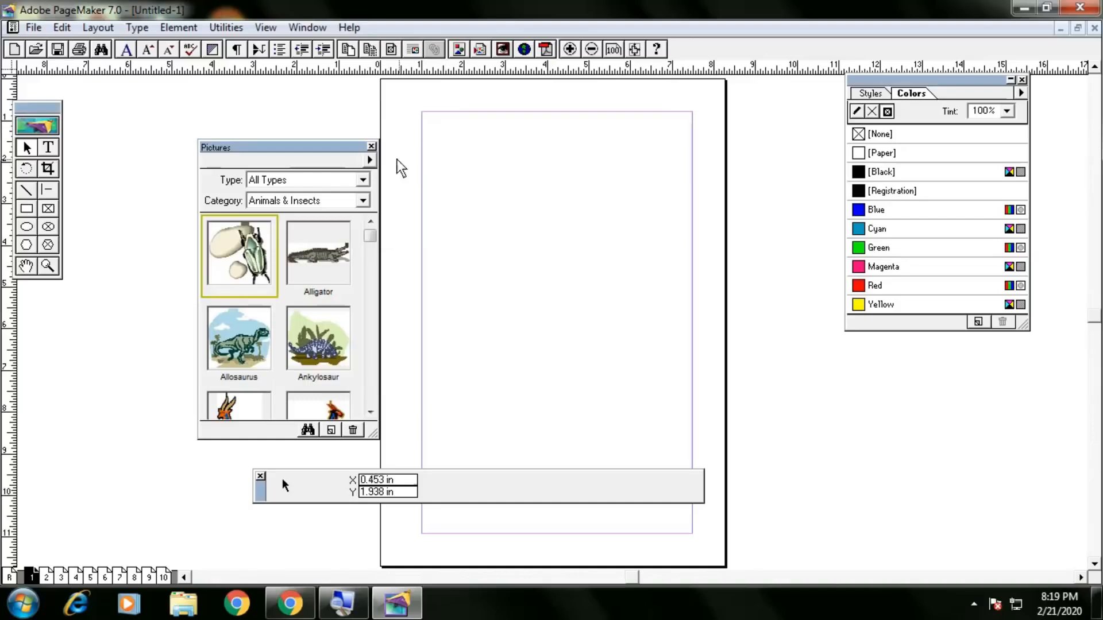
click(371, 148)
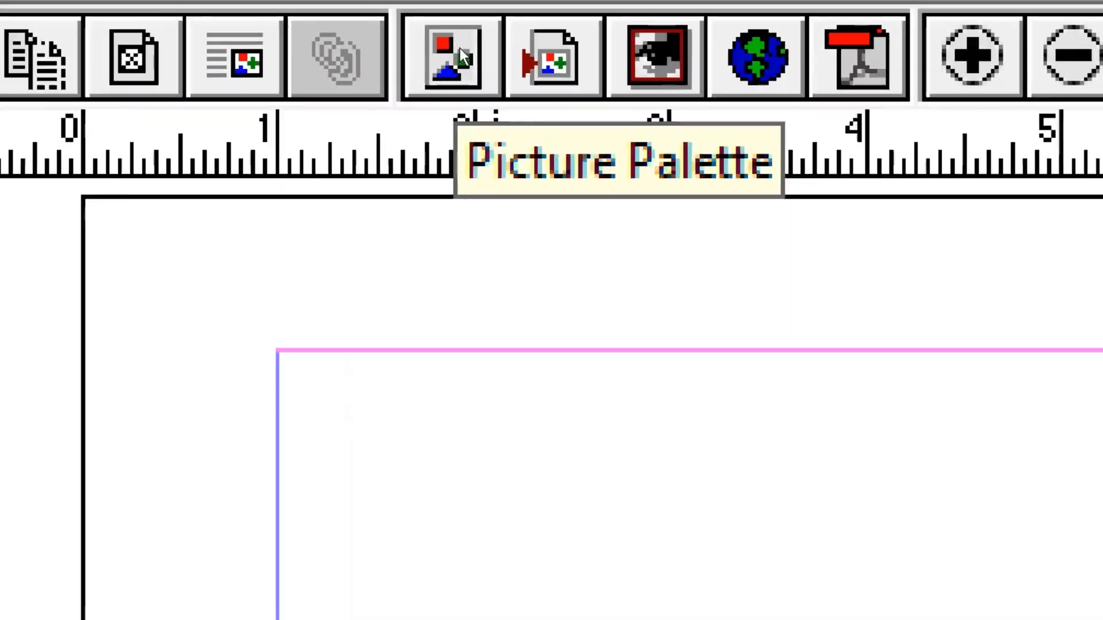
Open the Pictures clip art palette, close it, and open it again.
click(459, 50)
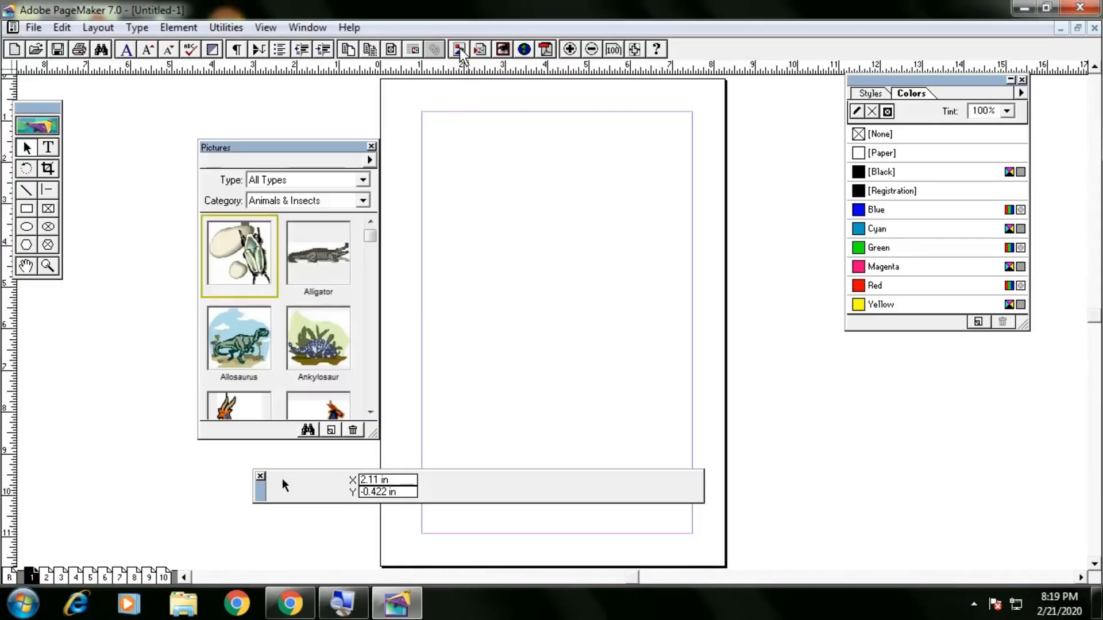
click(373, 148)
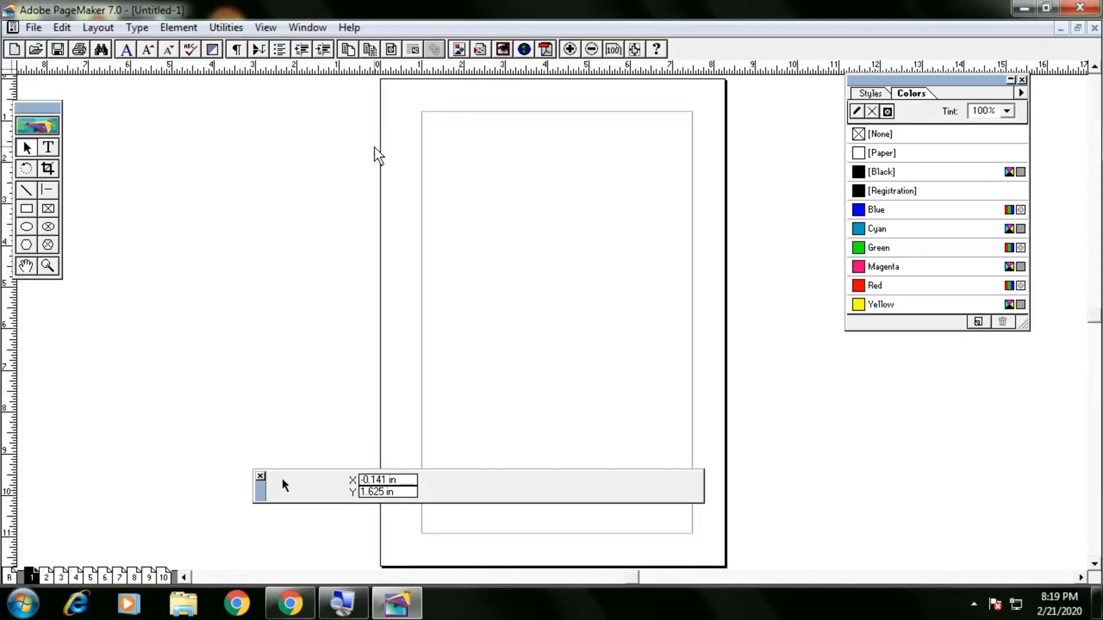
click(459, 50)
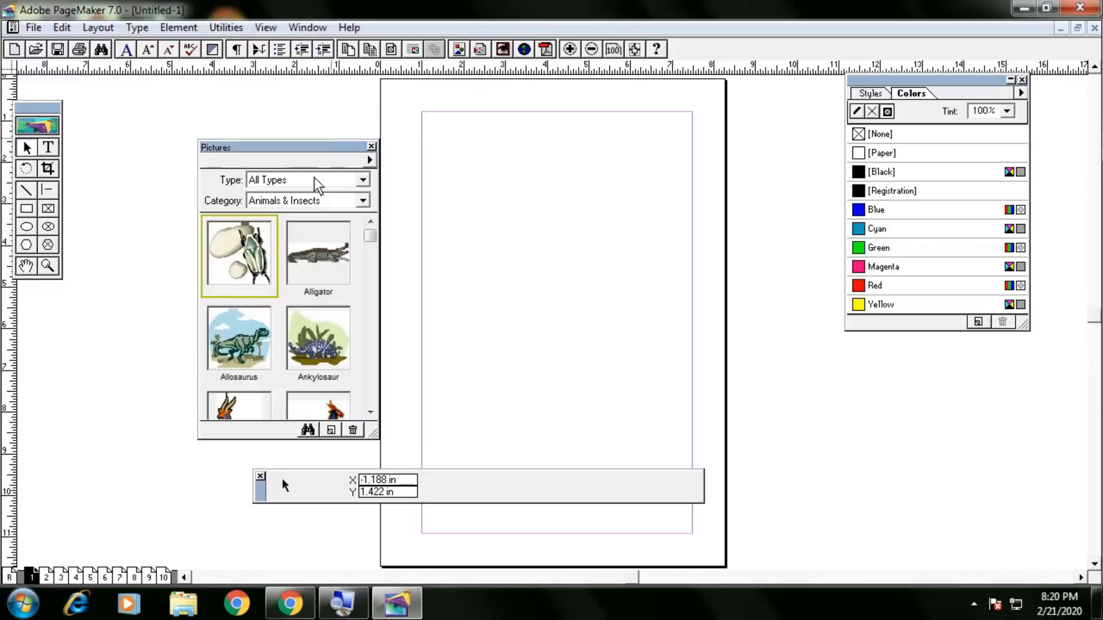
Switch the clip art category to Government, then back to Animals & Insects.
click(305, 200)
scroll(287, 253, down, 2)
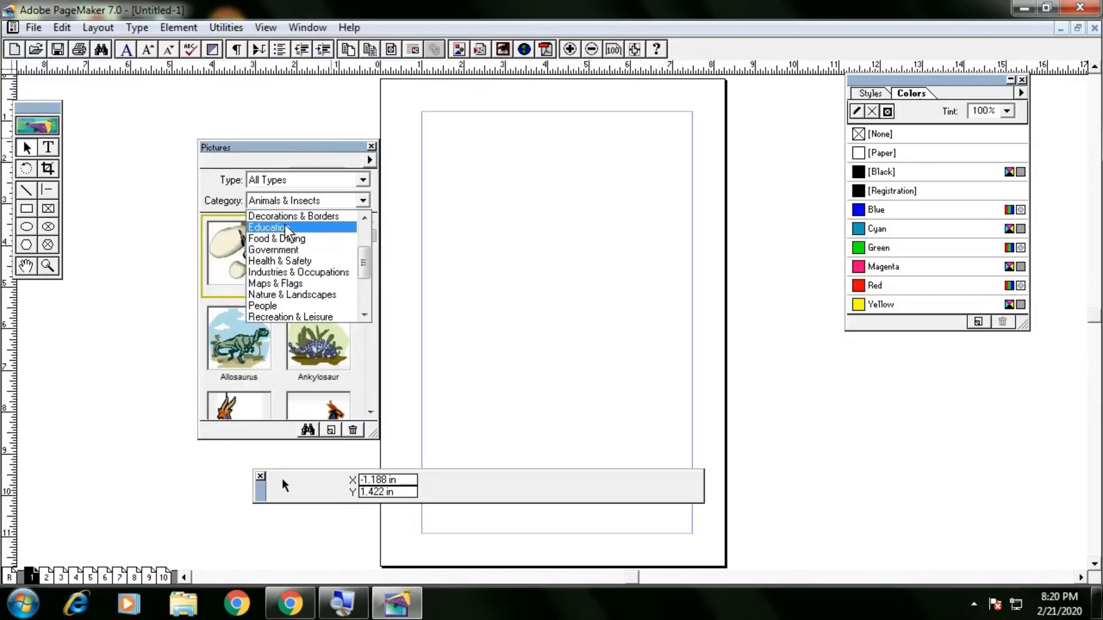
click(291, 250)
drag(370, 246, 371, 207)
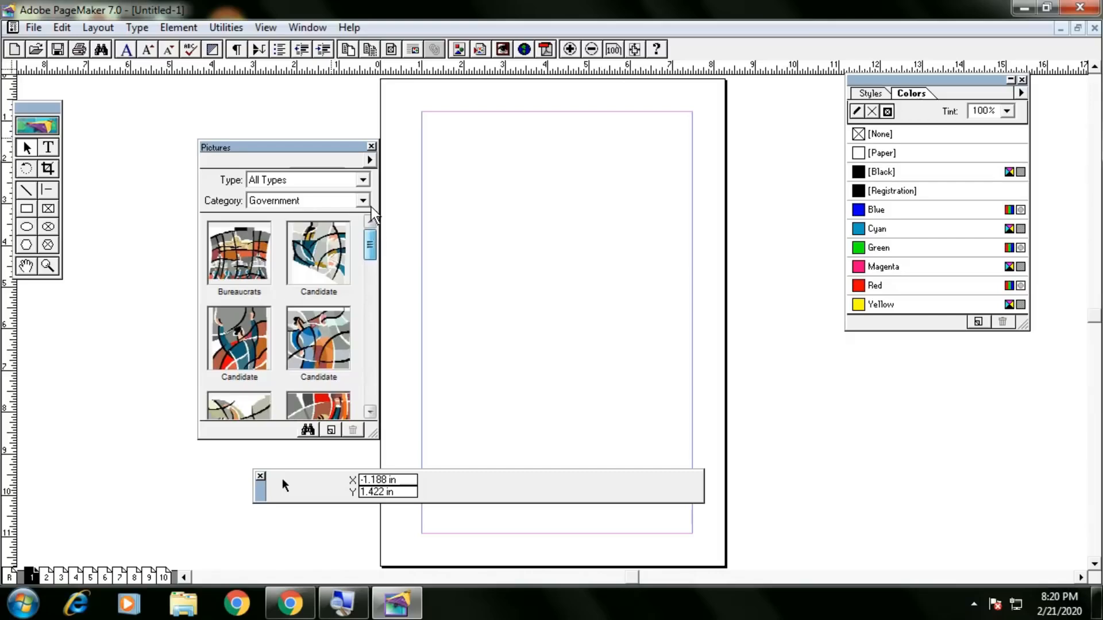
click(340, 199)
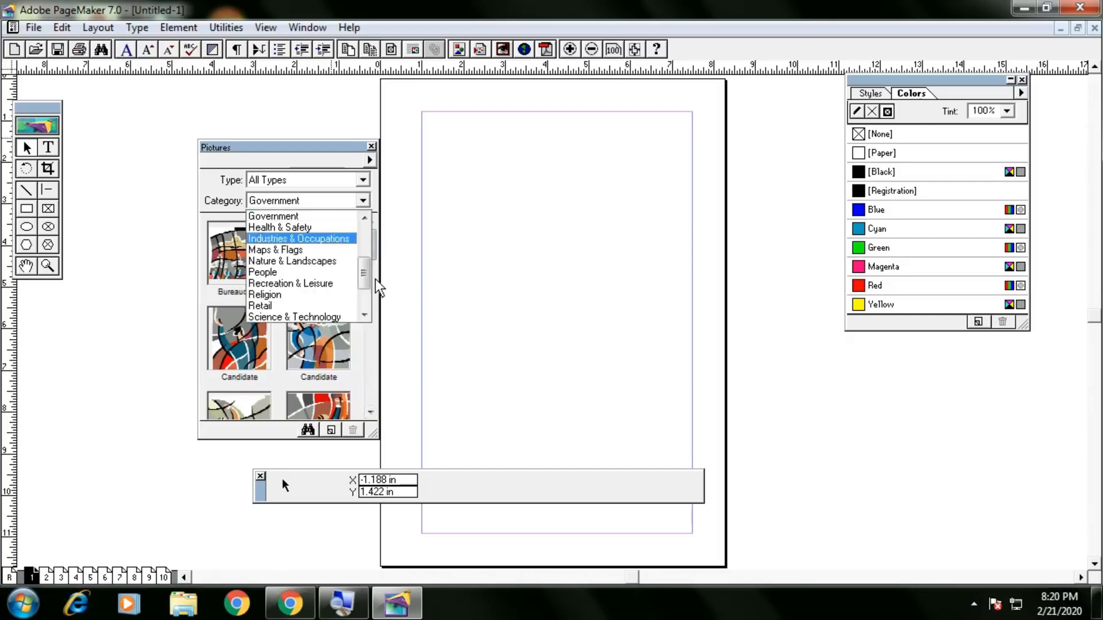
scroll(368, 252, up, 3)
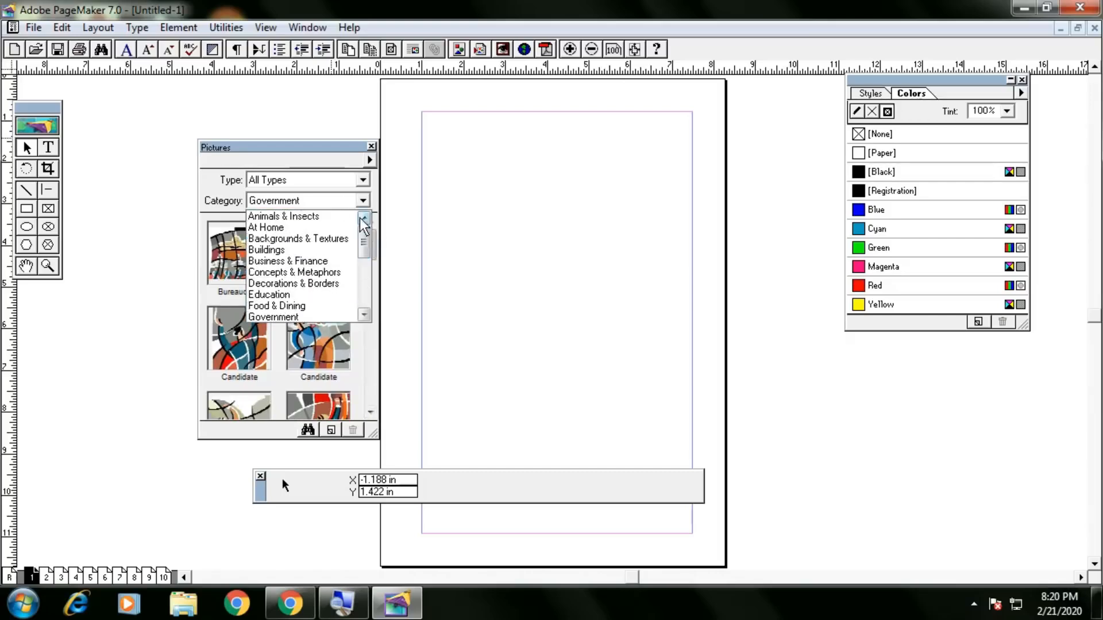
click(308, 217)
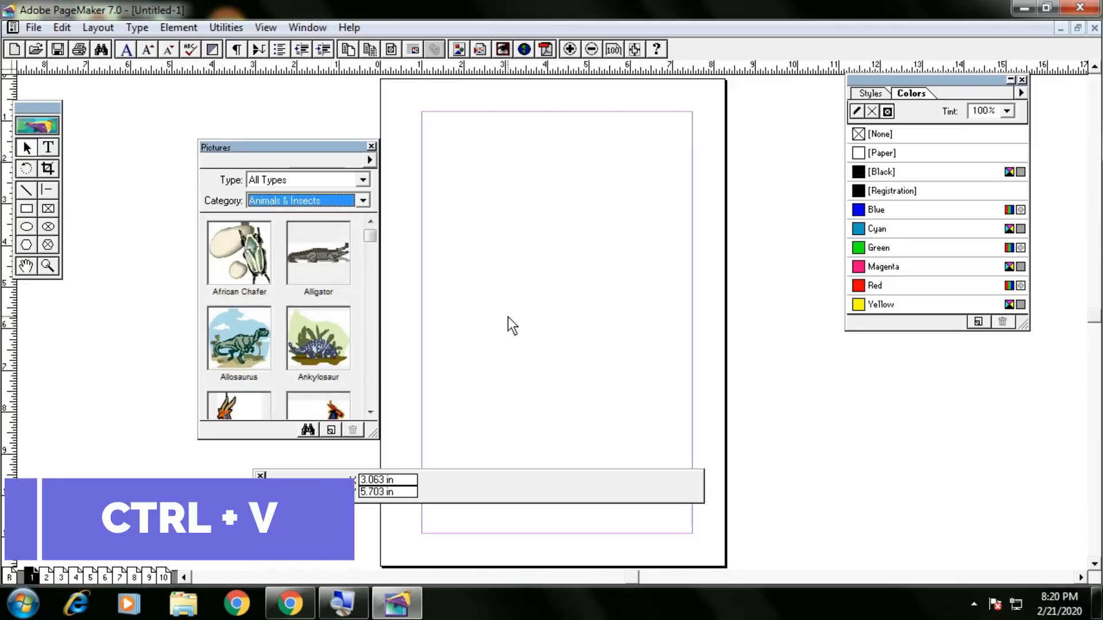
Paste the copied screenshot onto page 1, move it, then delete it.
key(ctrl+v)
drag(499, 274, 620, 261)
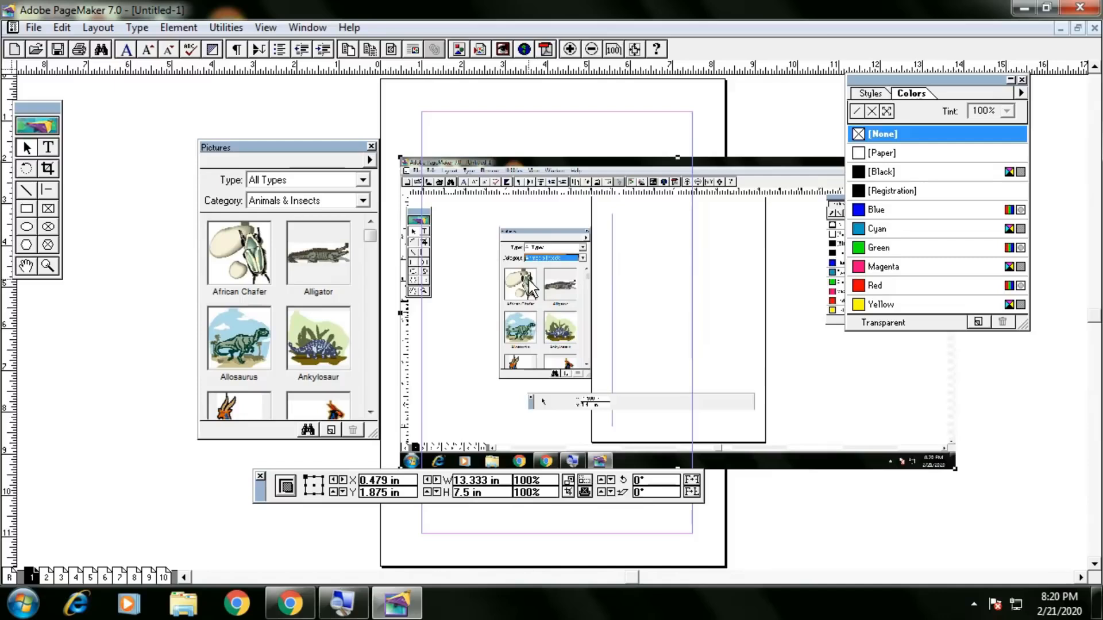
mouse_move(534, 293)
mouse_down()
mouse_move(568, 276)
mouse_move(518, 288)
mouse_up()
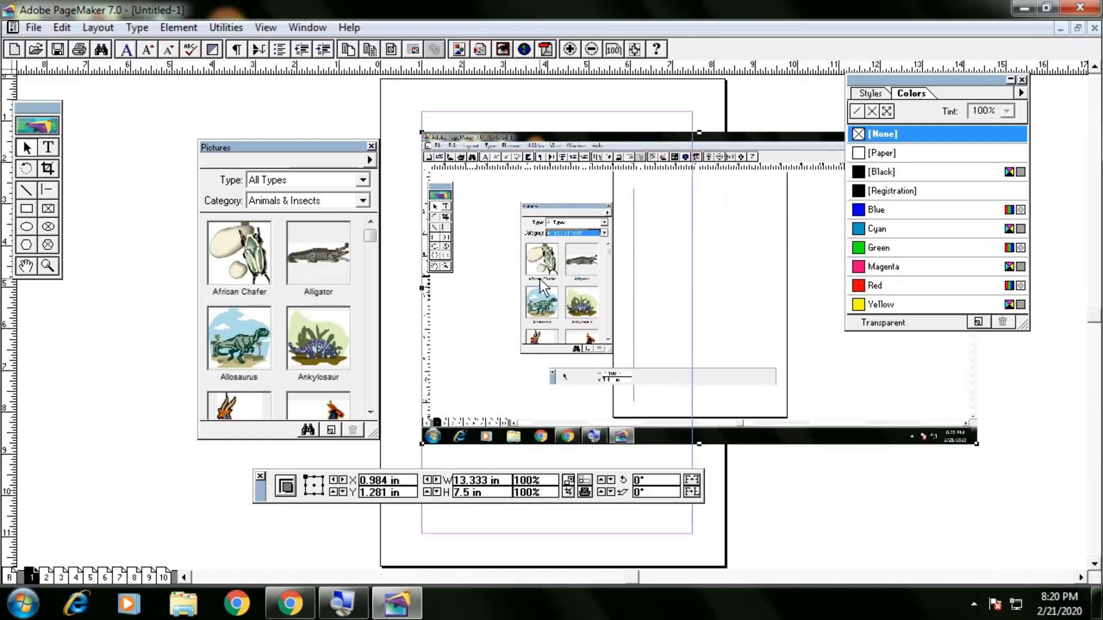
key(Delete)
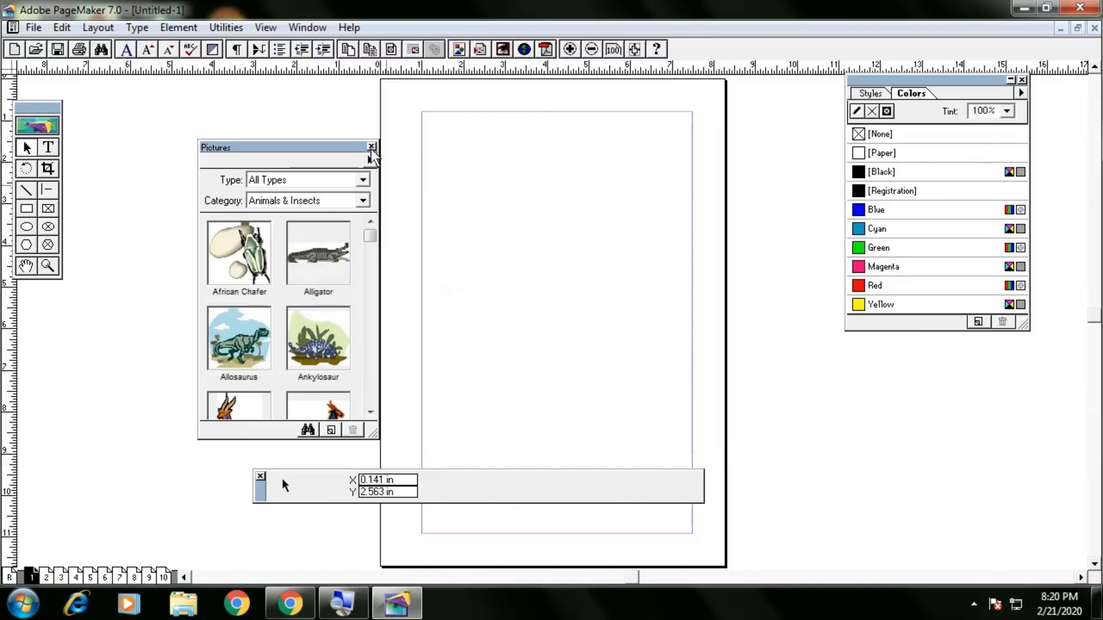
Close the Pictures library, then shift the Colors palette lower and close it.
click(371, 147)
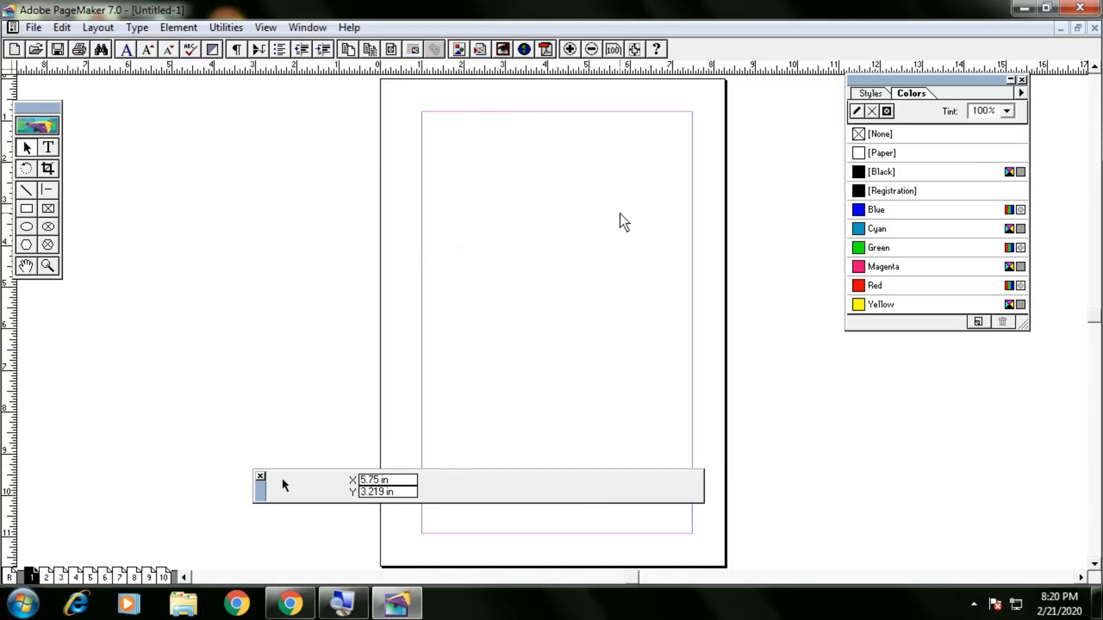
drag(956, 80, 947, 119)
click(1014, 120)
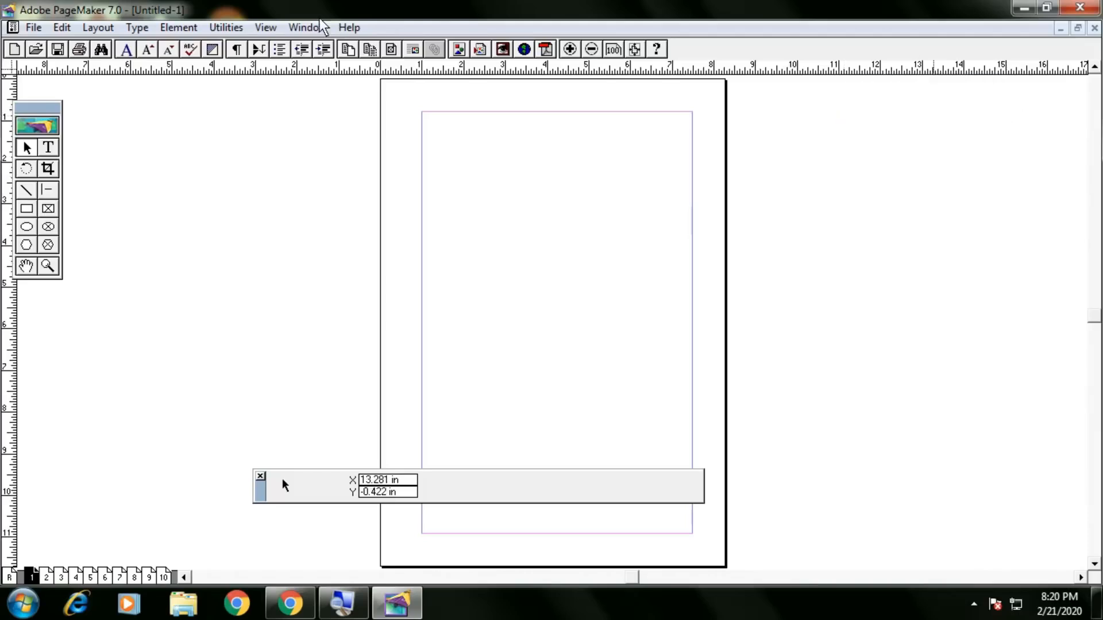
Bring the Colors palette back with Ctrl+J, close it, and reopen it.
click(305, 28)
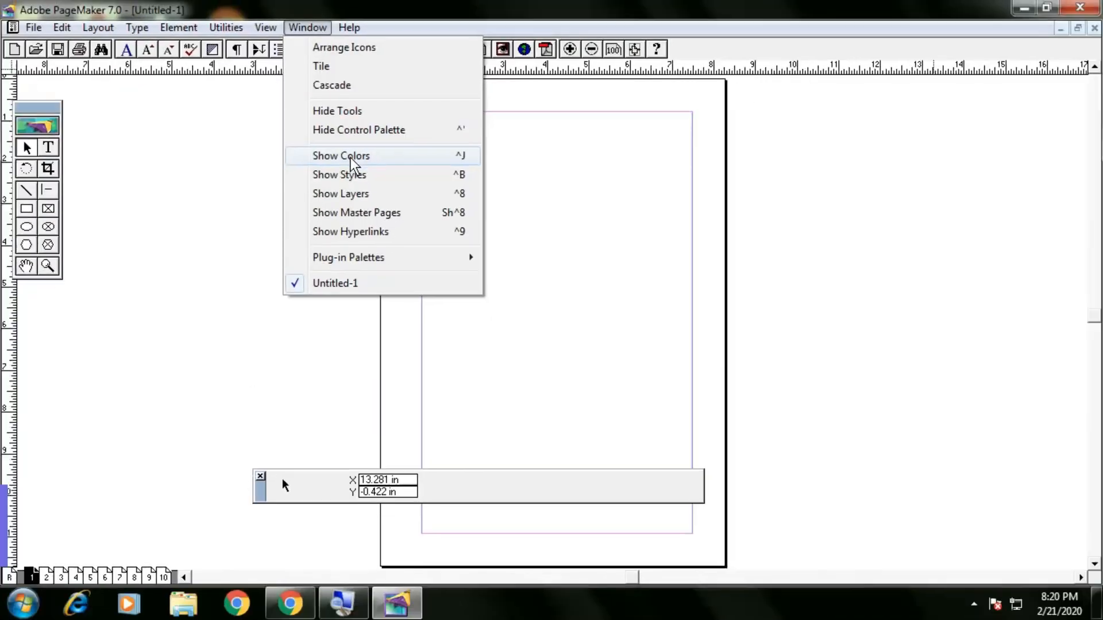
key(ctrl+j)
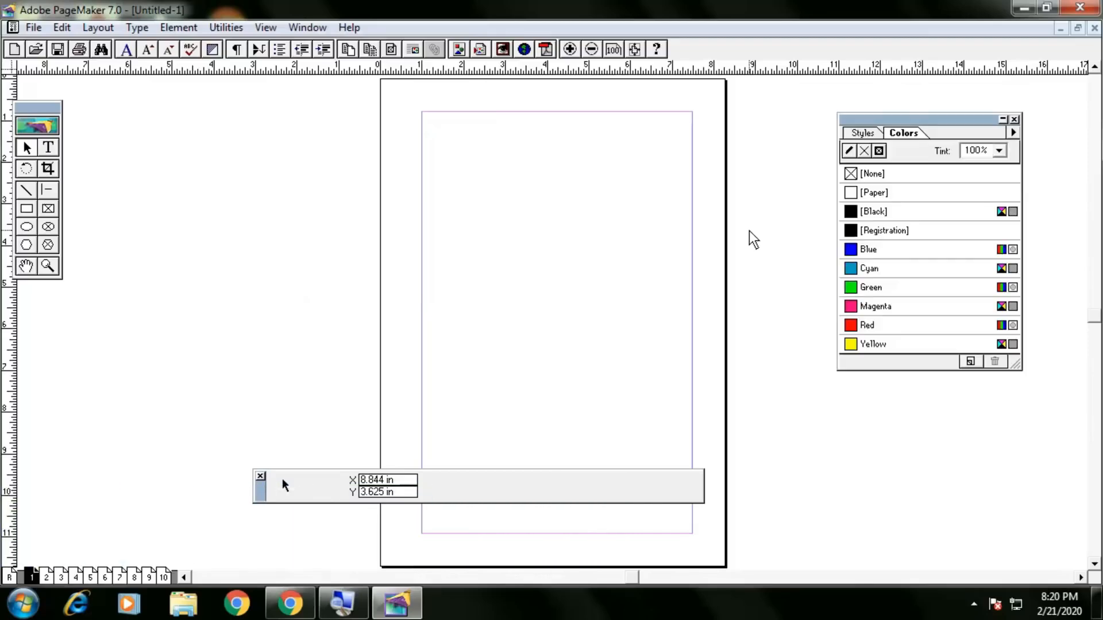
click(1014, 119)
key(ctrl+j)
Hide and reshow the toolbox from the Window menu, then move it right onto the pasteboard.
click(315, 27)
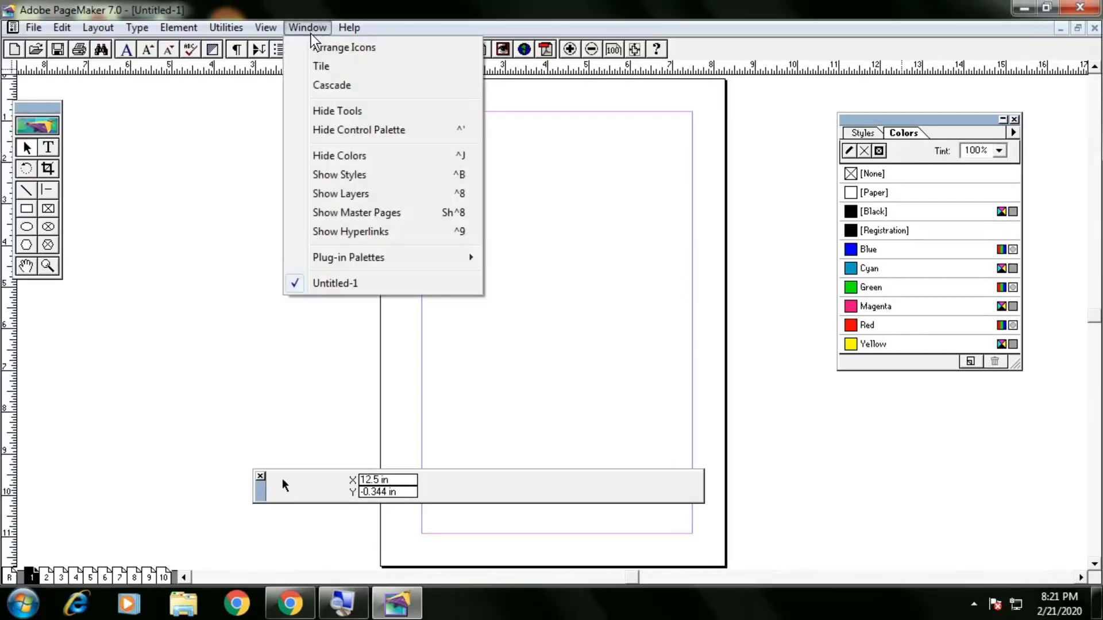
click(342, 110)
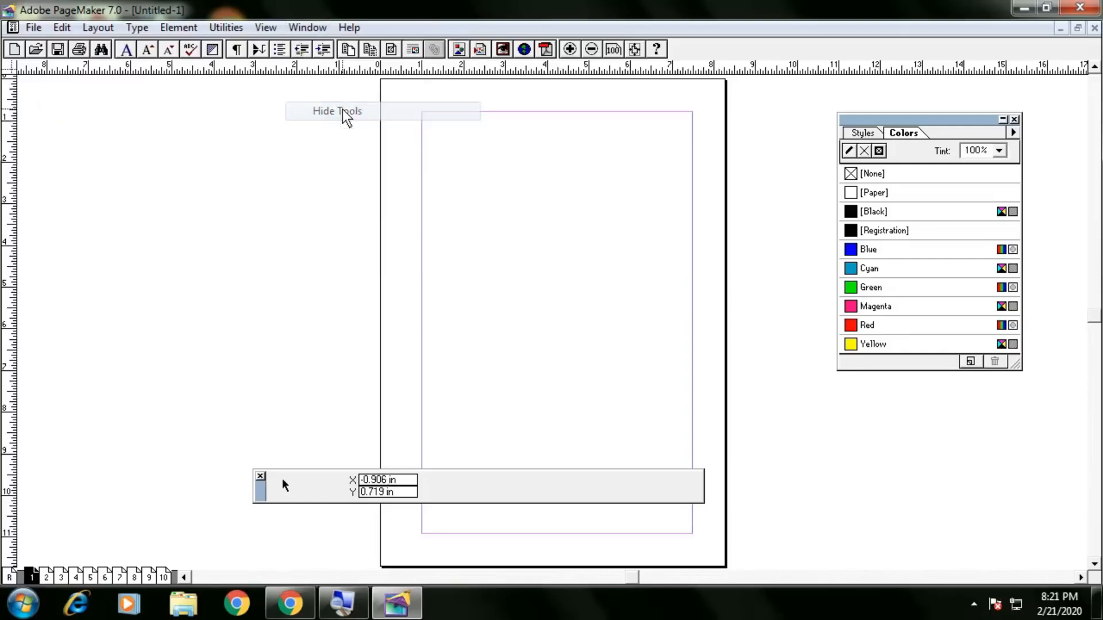
click(309, 29)
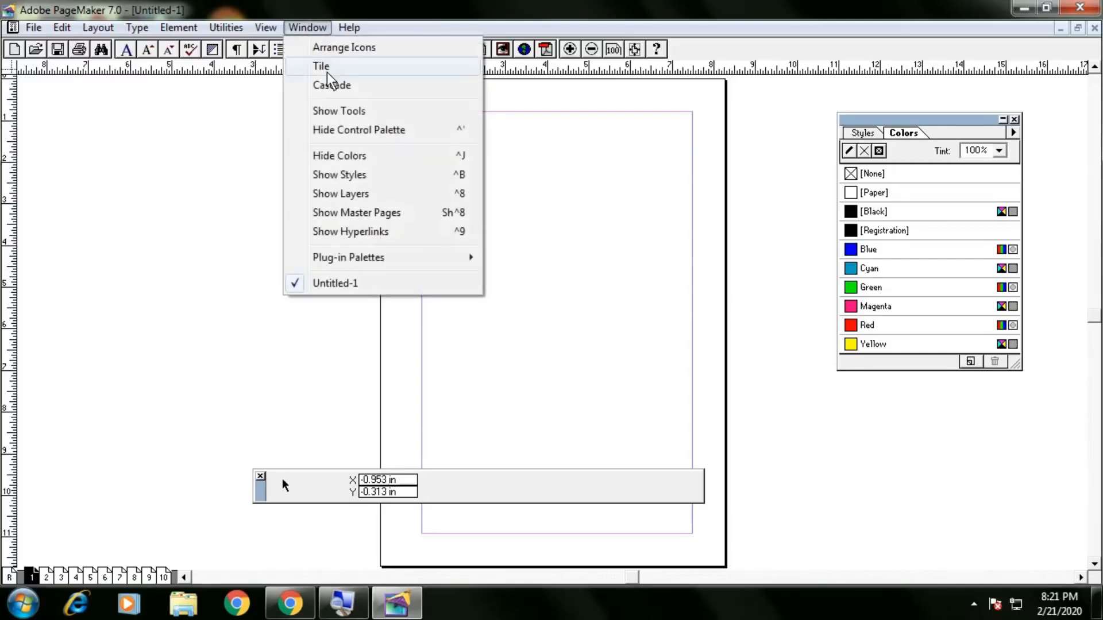
click(335, 109)
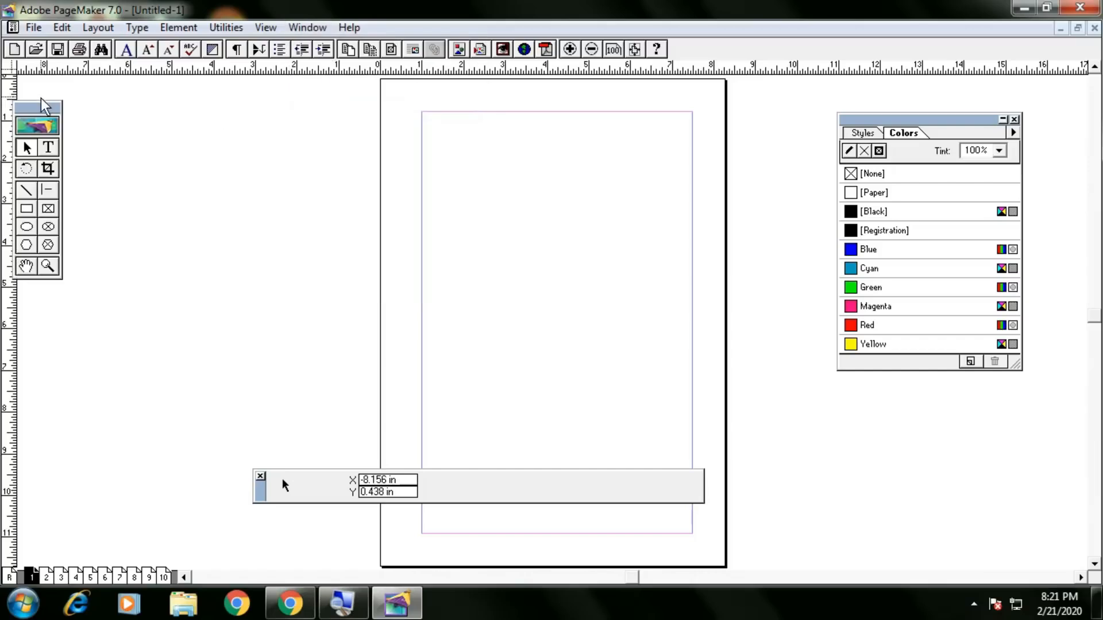
drag(82, 114, 101, 129)
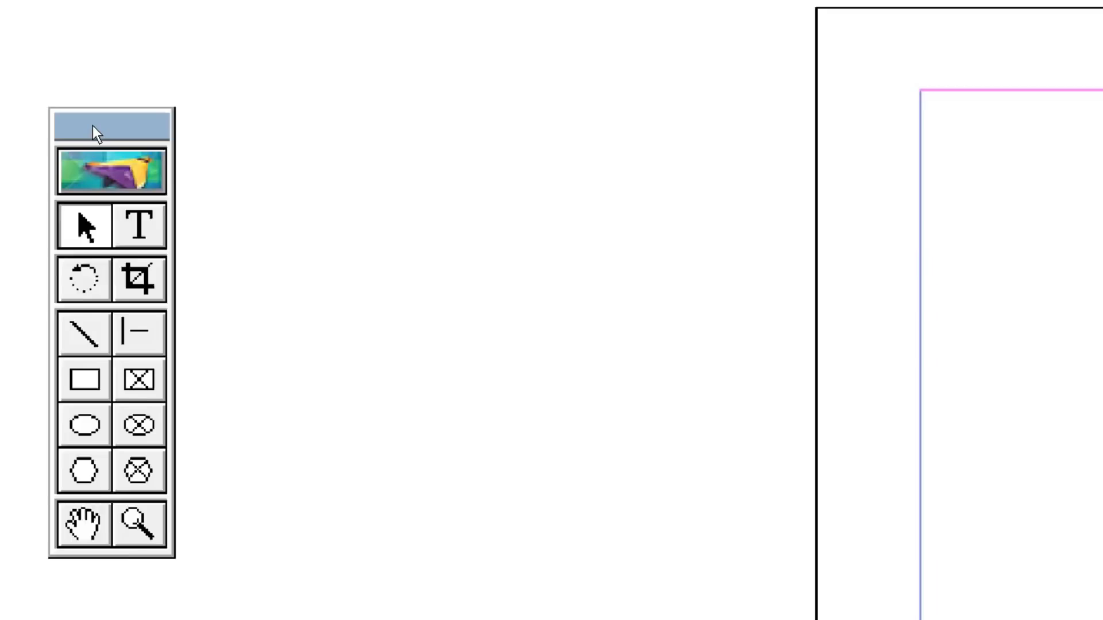
mouse_move(93, 126)
mouse_down()
mouse_move(180, 133)
mouse_move(104, 134)
mouse_up()
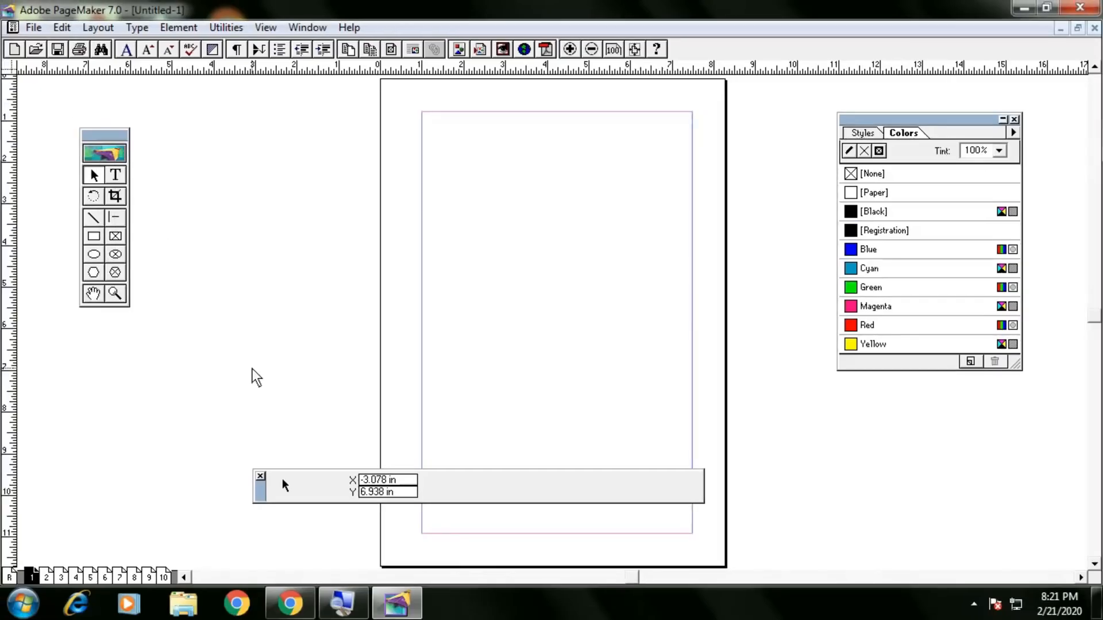
Move the Control palette higher, close it, and restore it via Window > Show Control Palette.
drag(260, 492, 280, 444)
click(275, 419)
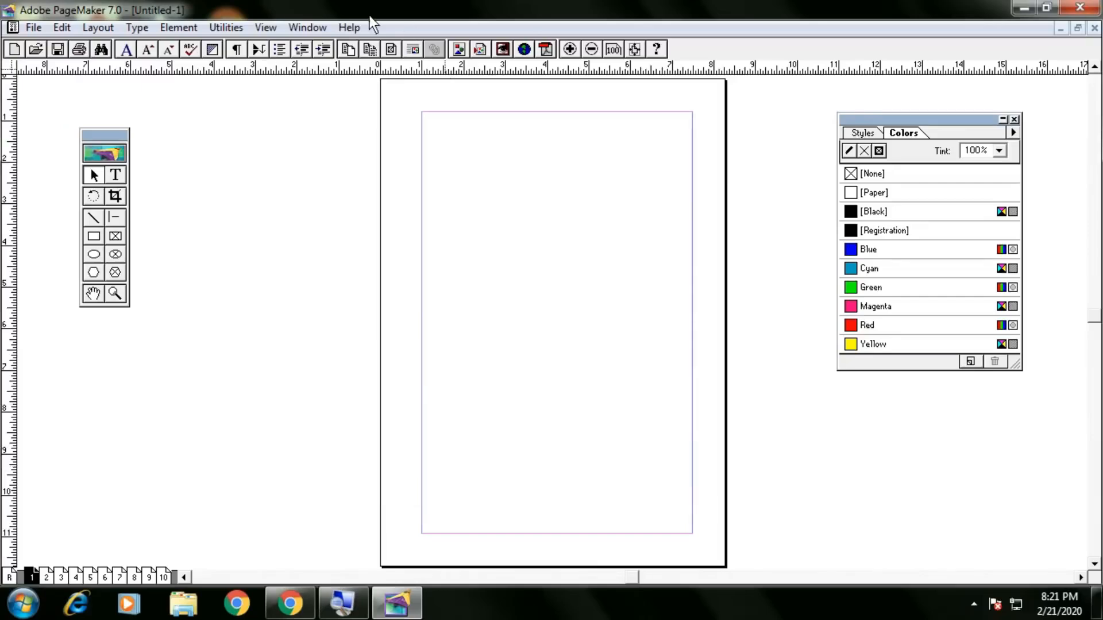
click(308, 28)
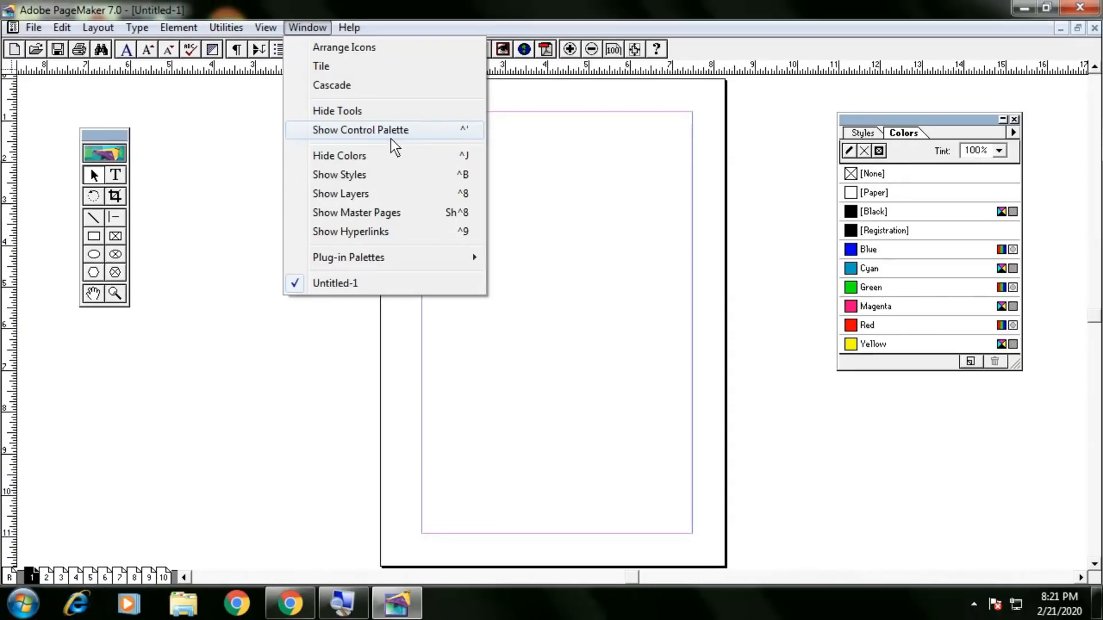
click(392, 137)
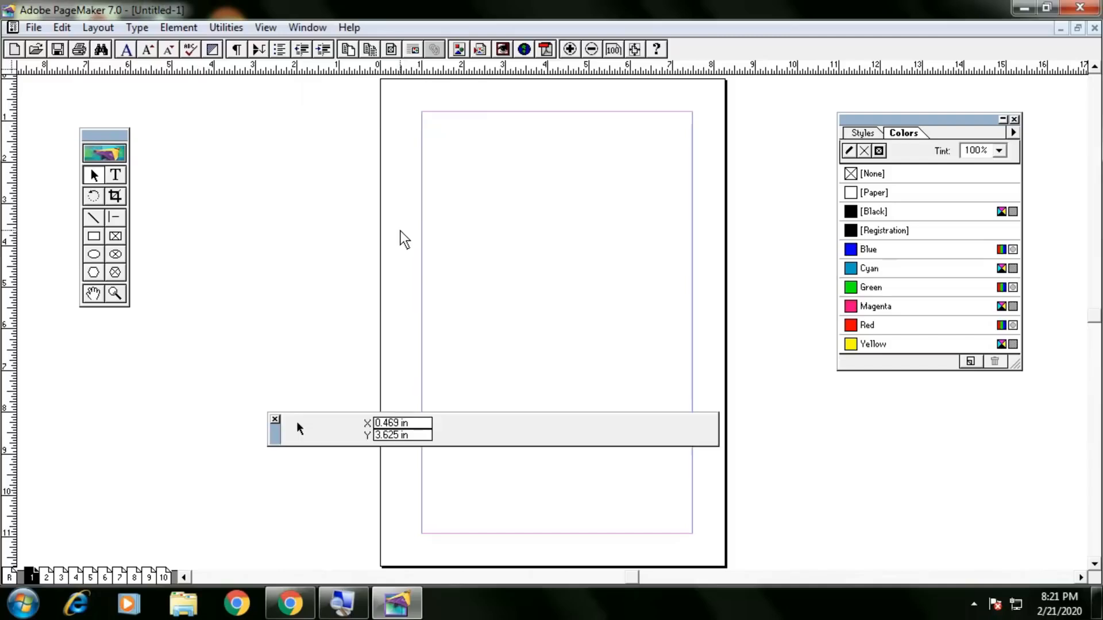
Toggle all palettes hidden and shown with Tab, then drag the Control palette lower.
key(Tab)
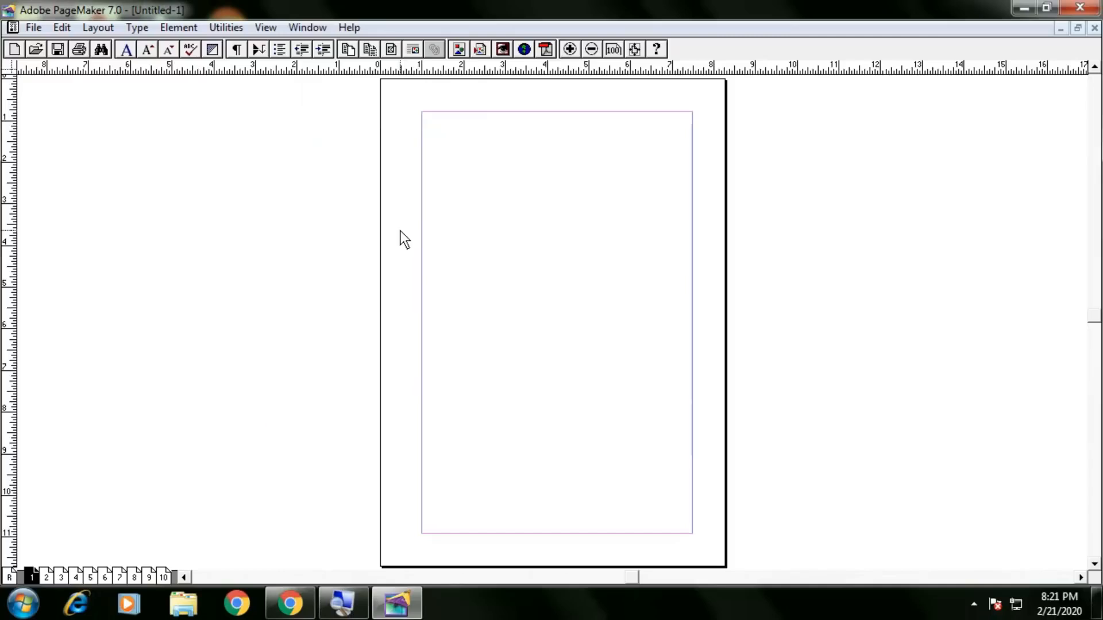
key(Tab)
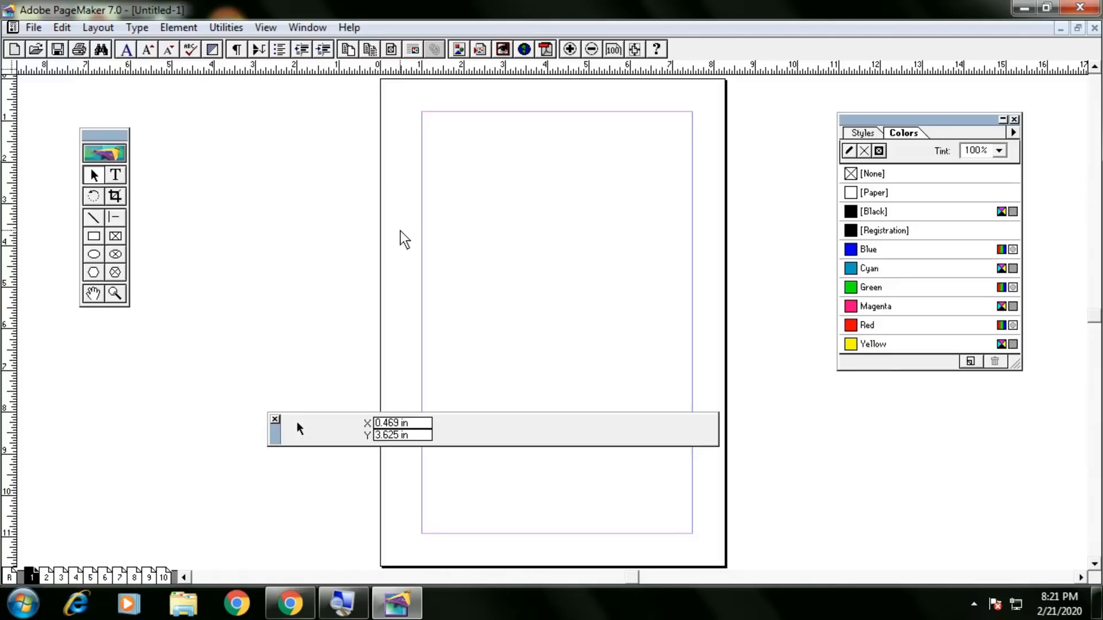
key(Tab)
key(Tab)
key(Tab)
key(Tab)
key(Tab)
key(Tab)
drag(280, 430, 268, 492)
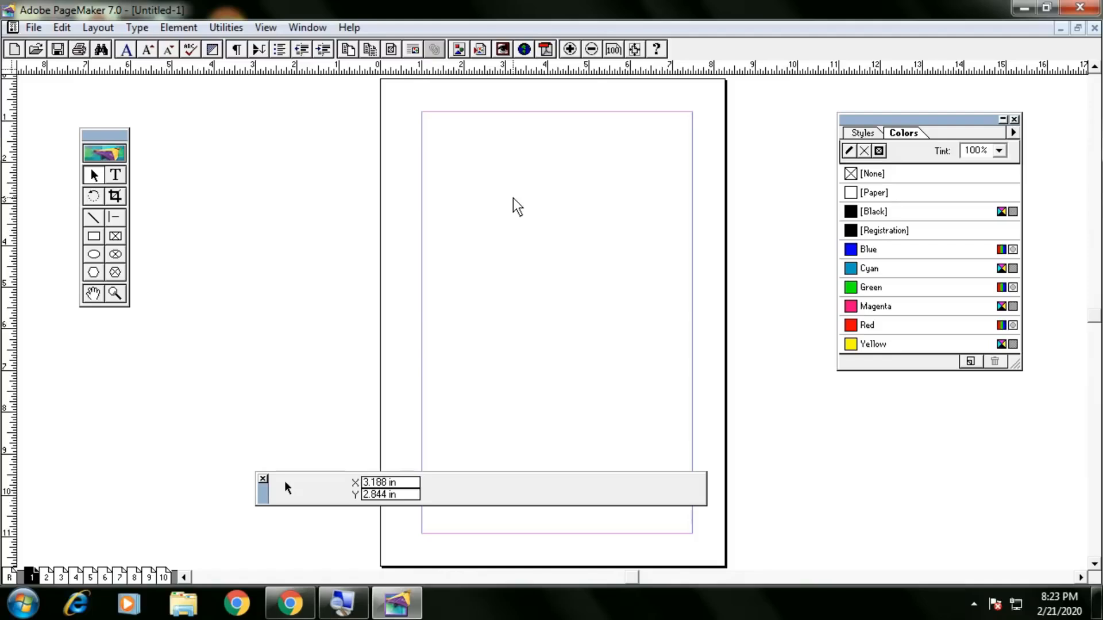
Cycle the page view through Entire Pasteboard and Fit in Window, ending at Actual Size.
right_click(506, 179)
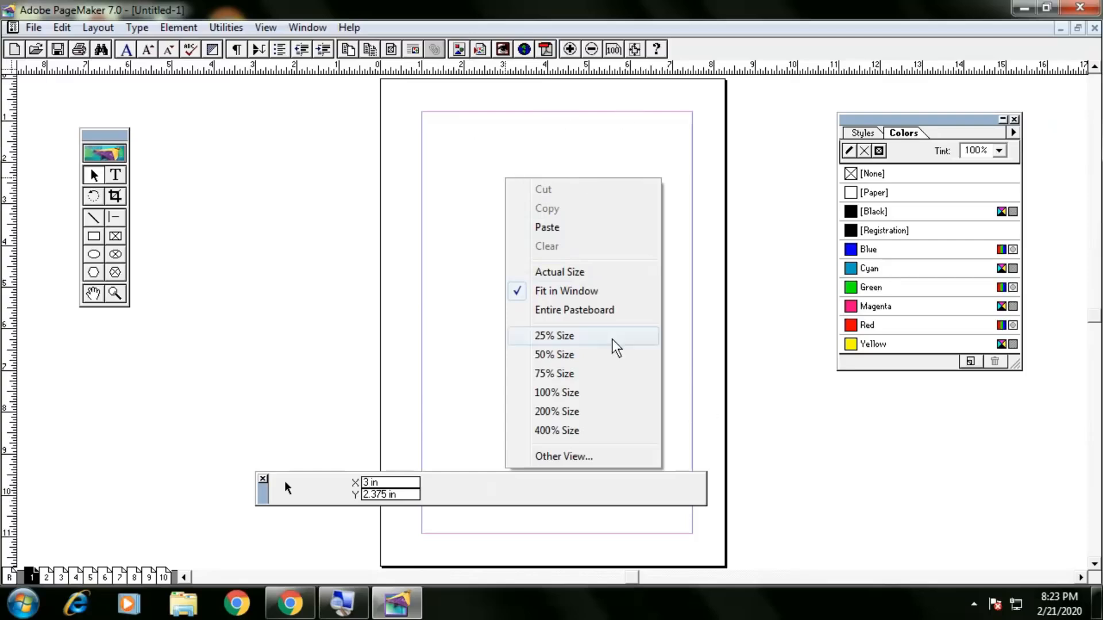
click(584, 310)
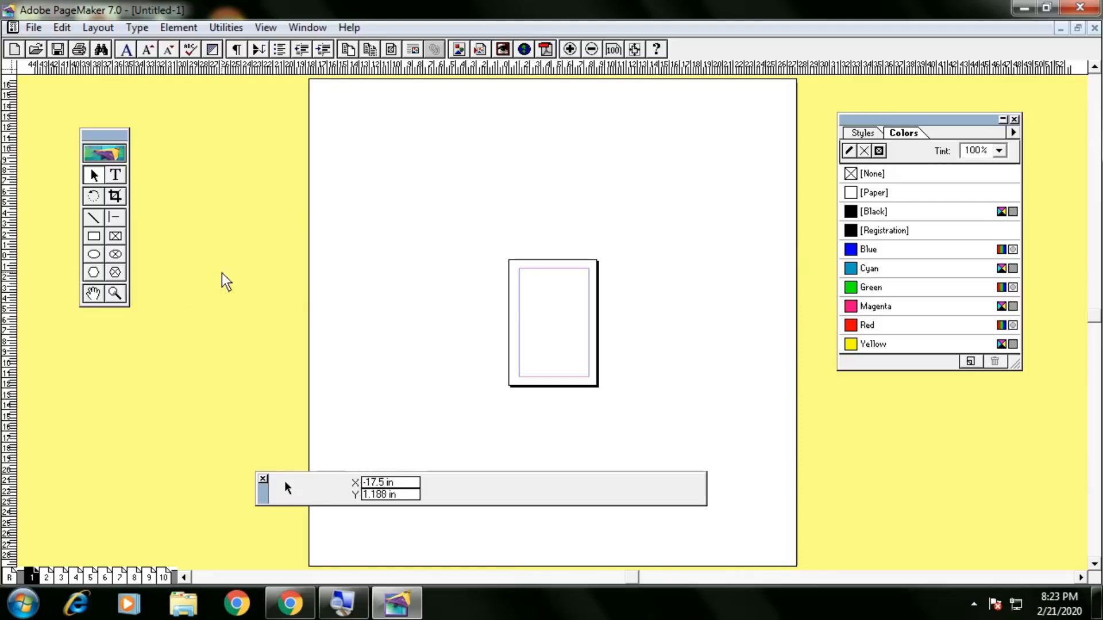
right_click(550, 289)
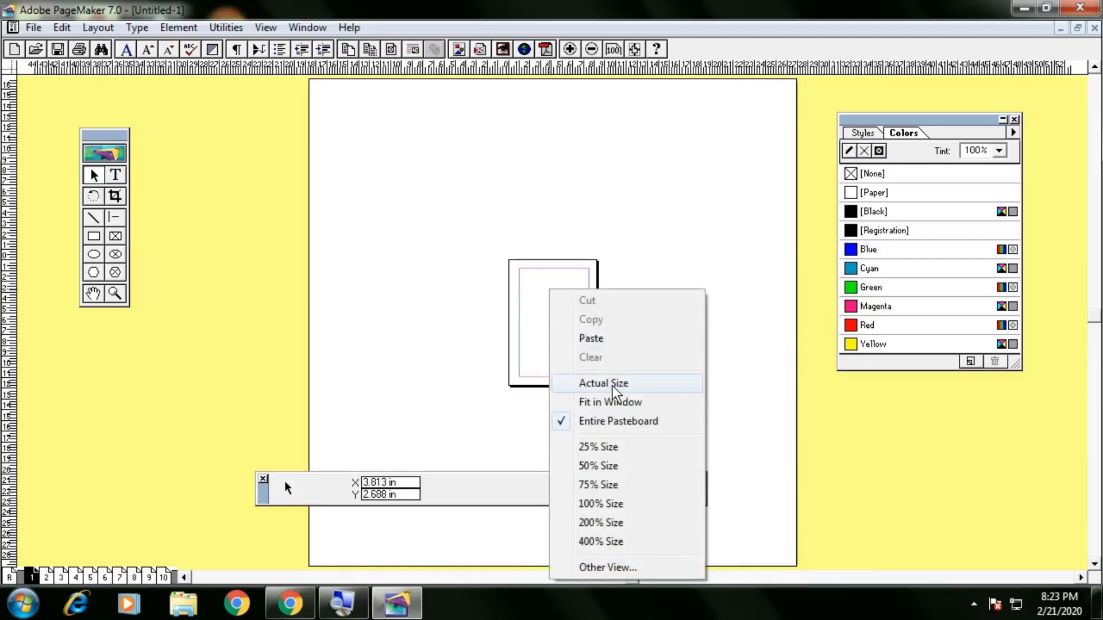
click(618, 401)
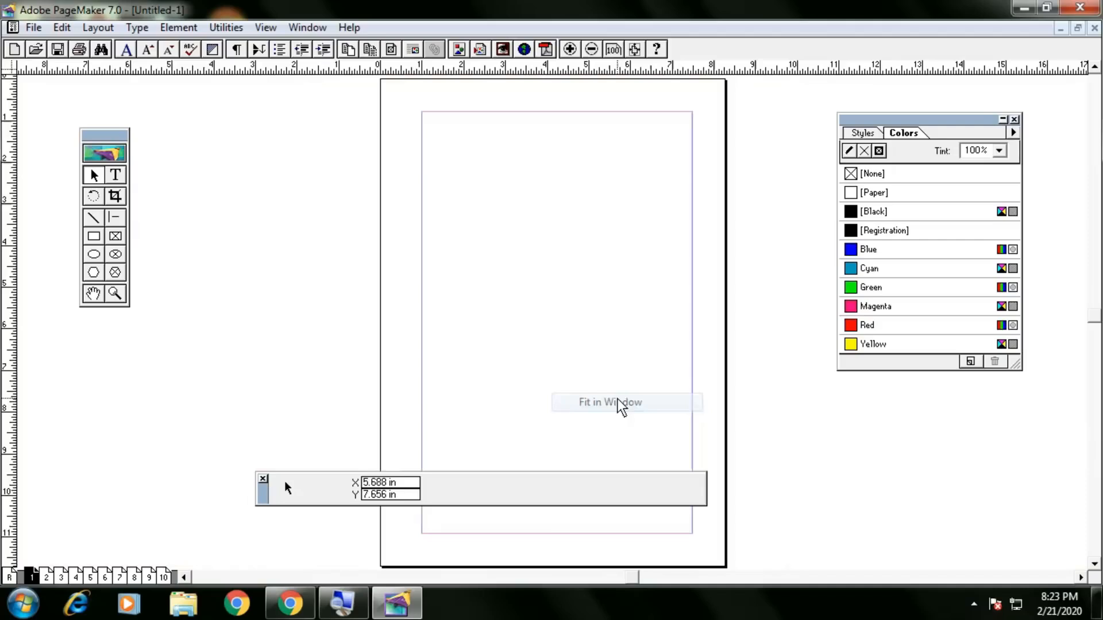
right_click(554, 252)
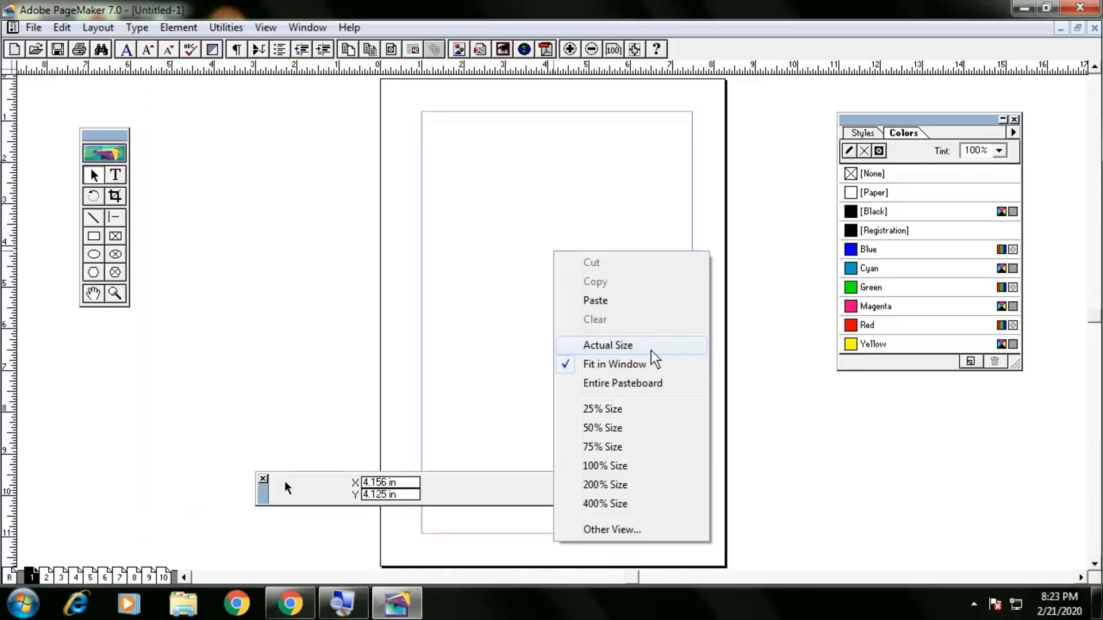
click(650, 351)
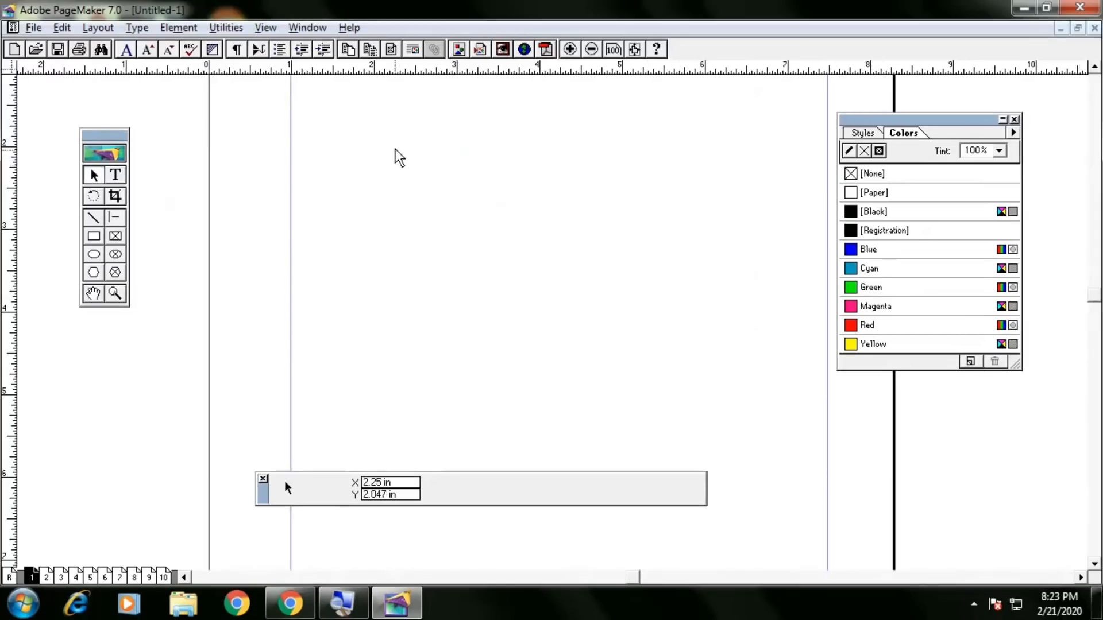
Pan with the Hand tool until the page's top-left corner and margins show, then return to Pointer.
drag(397, 139, 404, 258)
mouse_move(402, 218)
mouse_down()
mouse_move(401, 228)
mouse_move(356, 236)
mouse_move(377, 253)
mouse_move(392, 244)
mouse_move(406, 201)
mouse_up()
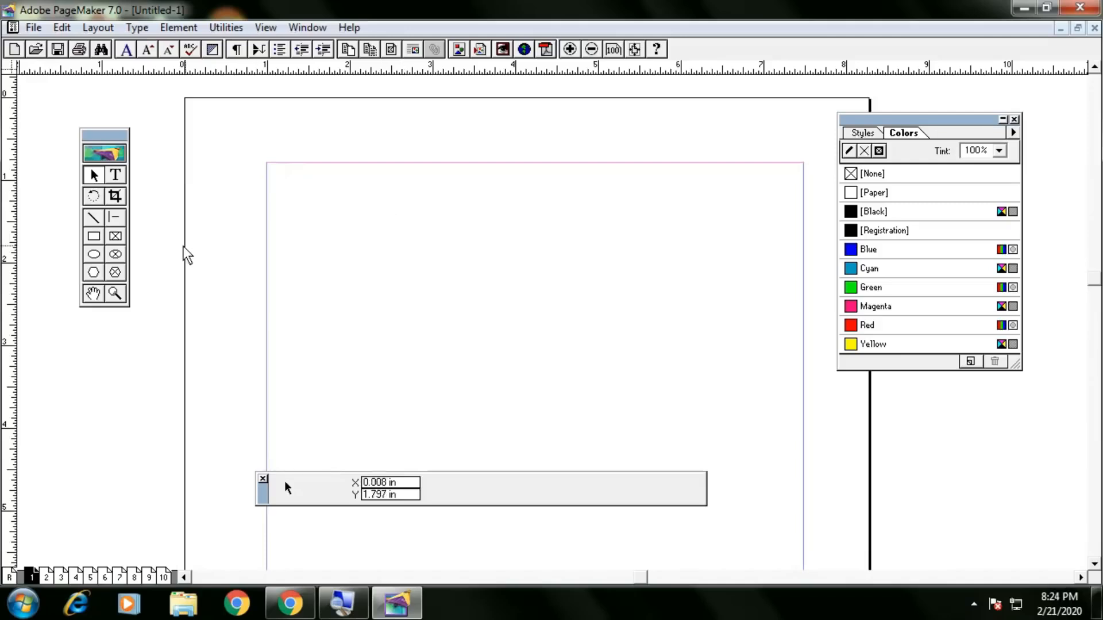
click(93, 293)
drag(459, 346, 639, 254)
drag(670, 209, 396, 248)
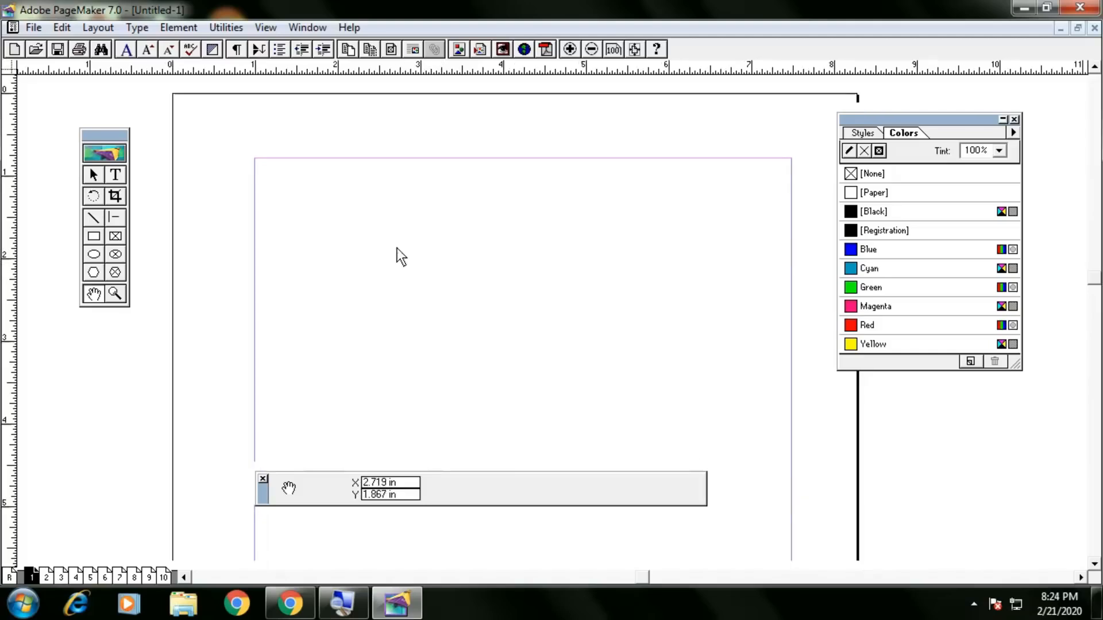
drag(456, 266, 430, 276)
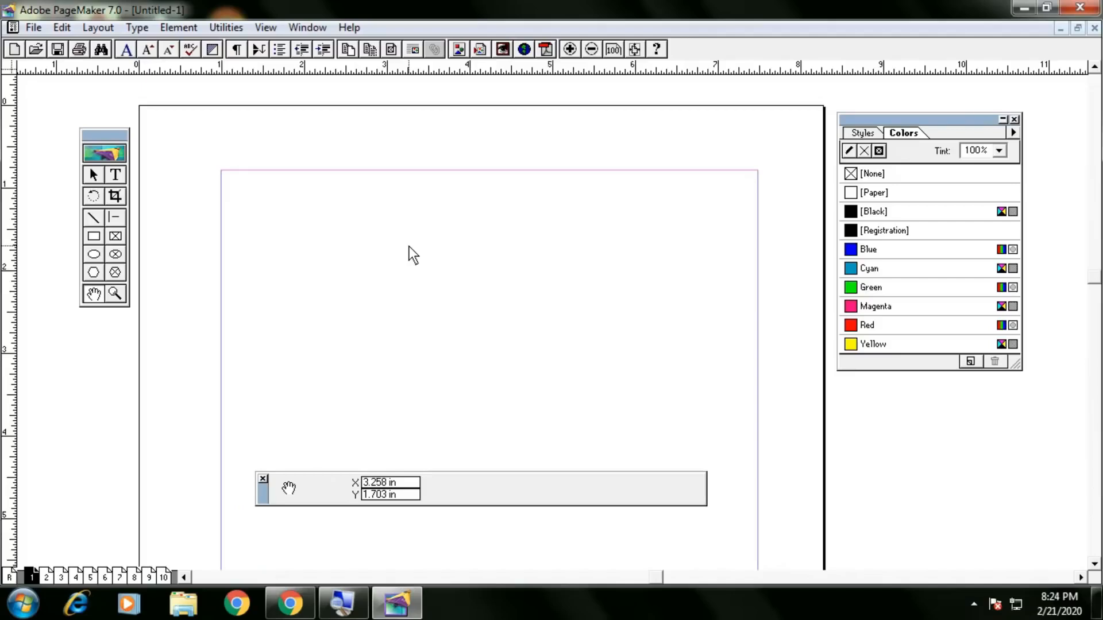
click(94, 173)
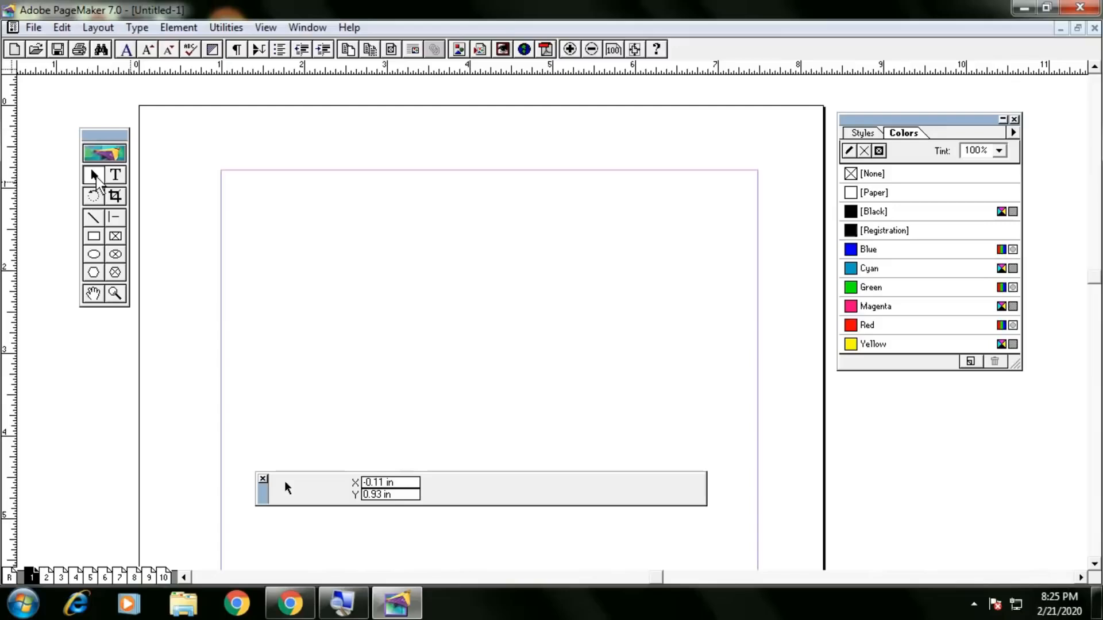
Select the Text tool and draw a text frame across the top of the page.
click(116, 183)
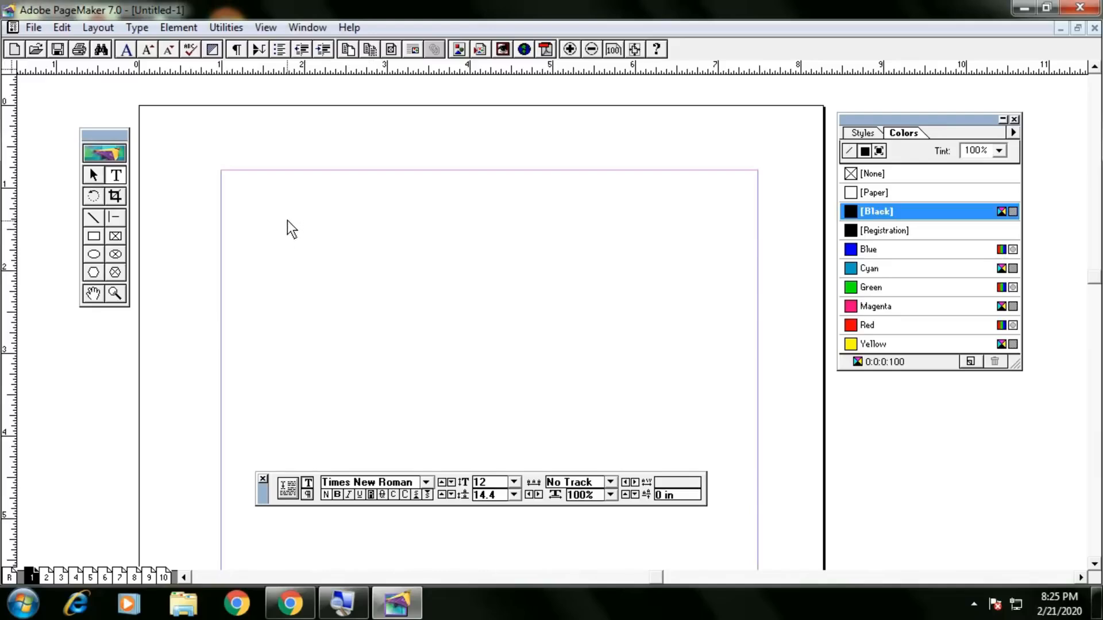
click(100, 177)
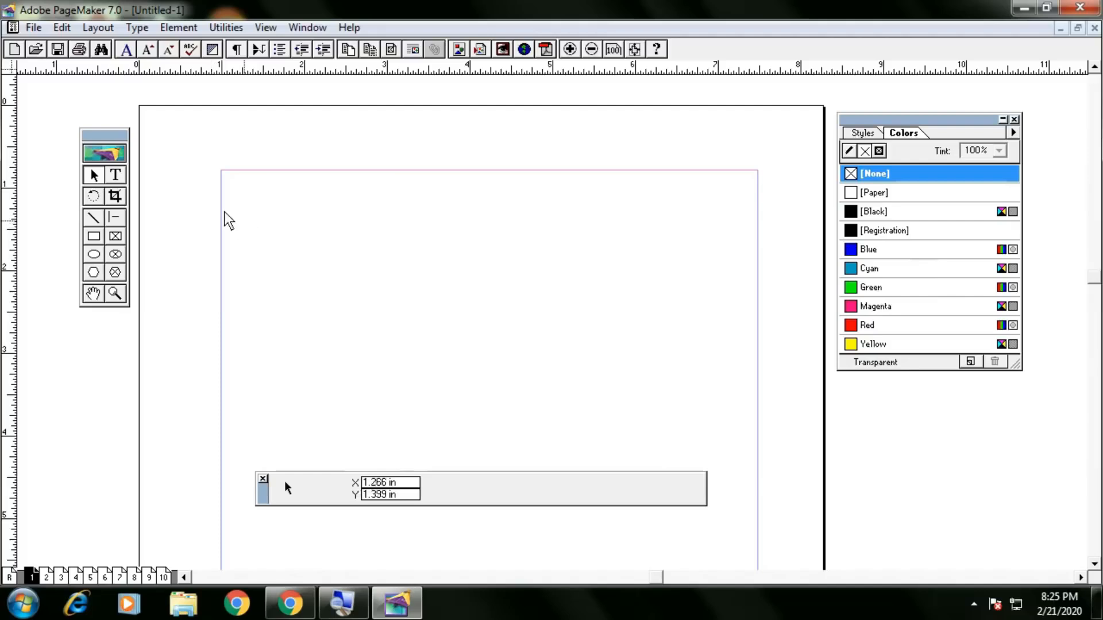
click(117, 177)
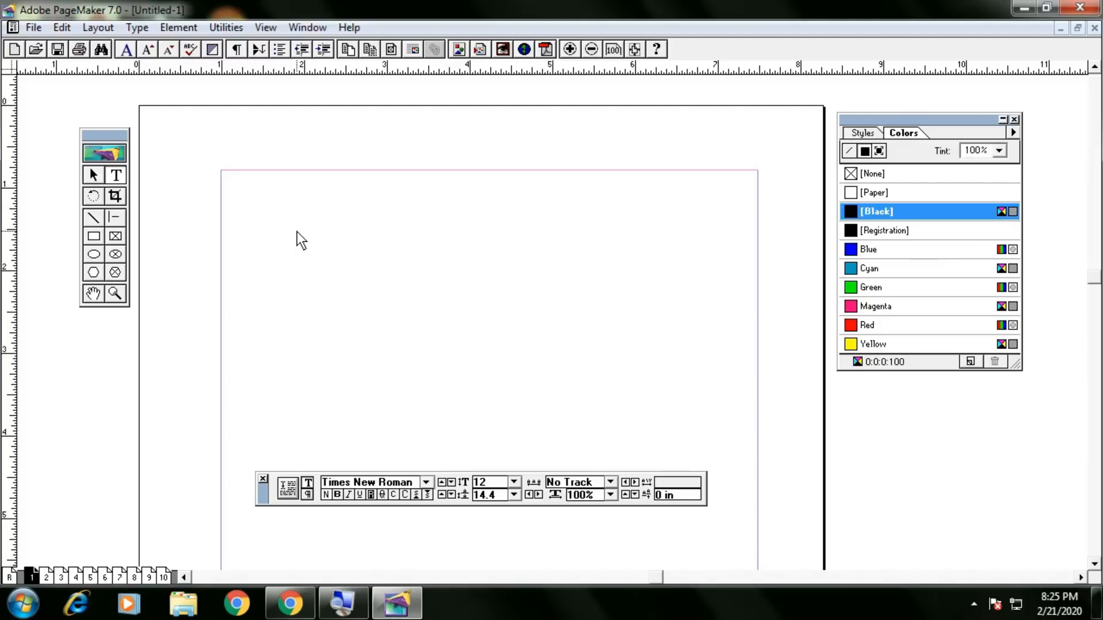
click(93, 176)
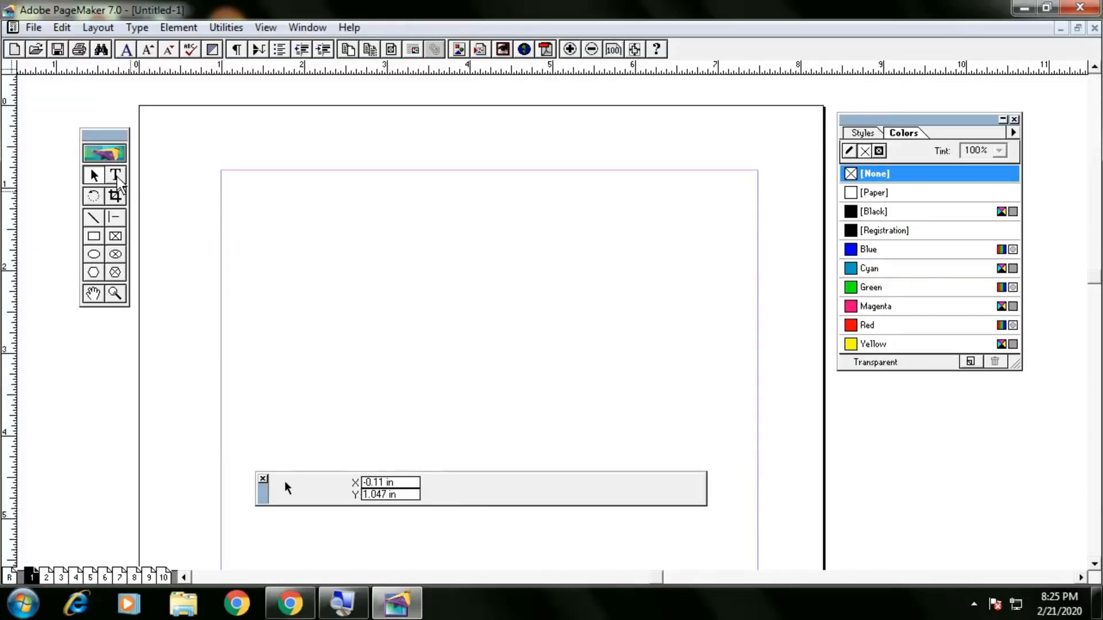
click(116, 177)
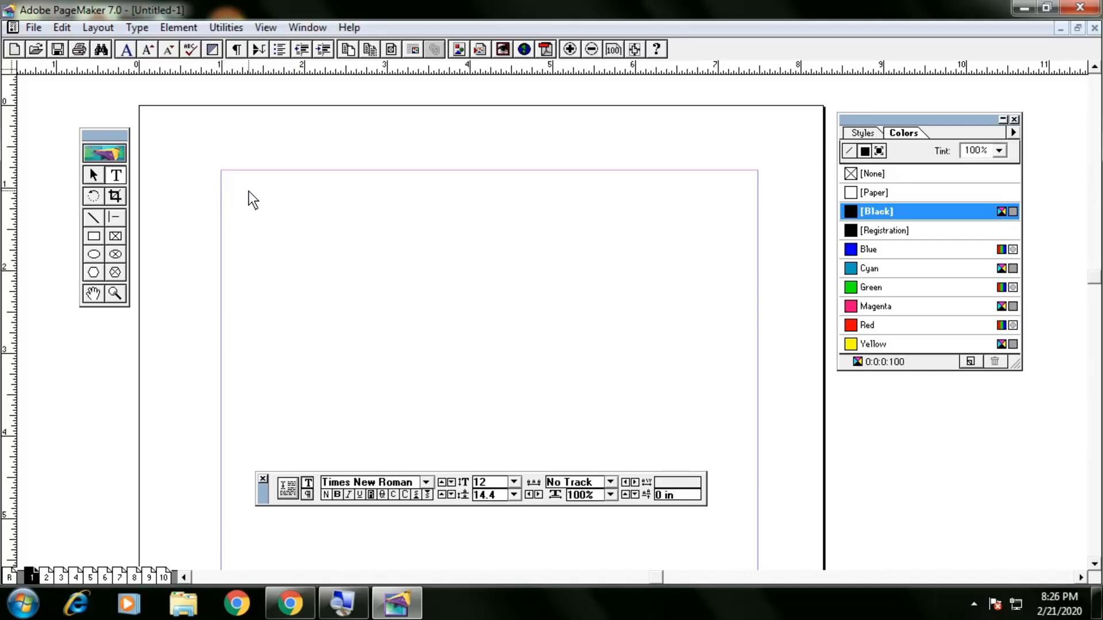
drag(247, 188, 512, 227)
Type a long run of capital D's, trimming it with Backspace to keep one line.
text(DDDDDDDDD)
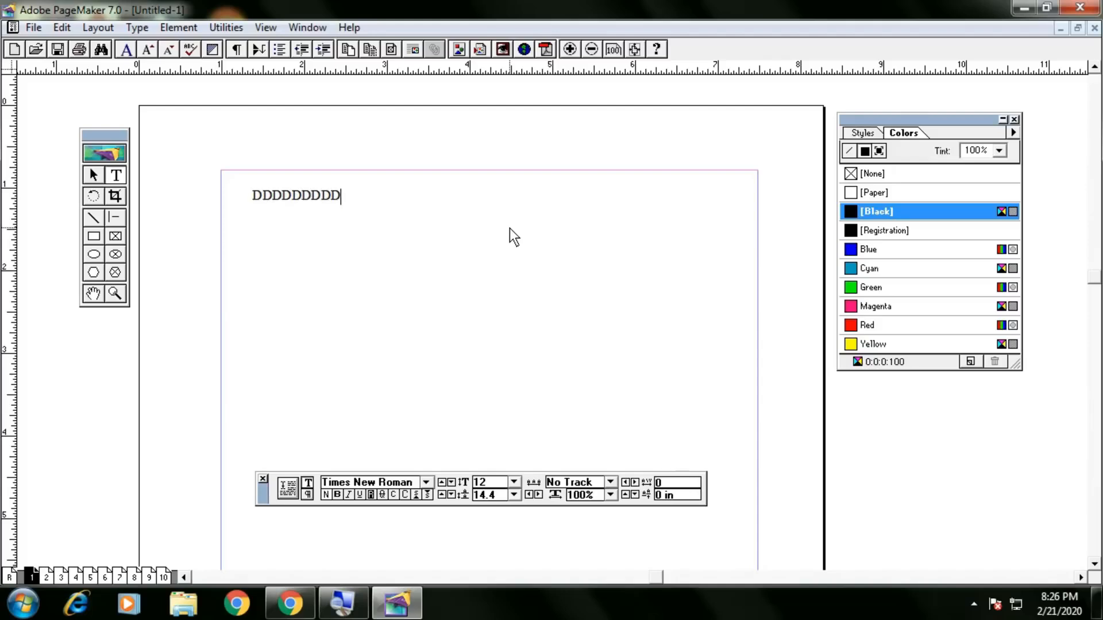
text(DDDDDDDDDDDDDDDDDDDDDDDDDDDDDDDDDDDDDD)
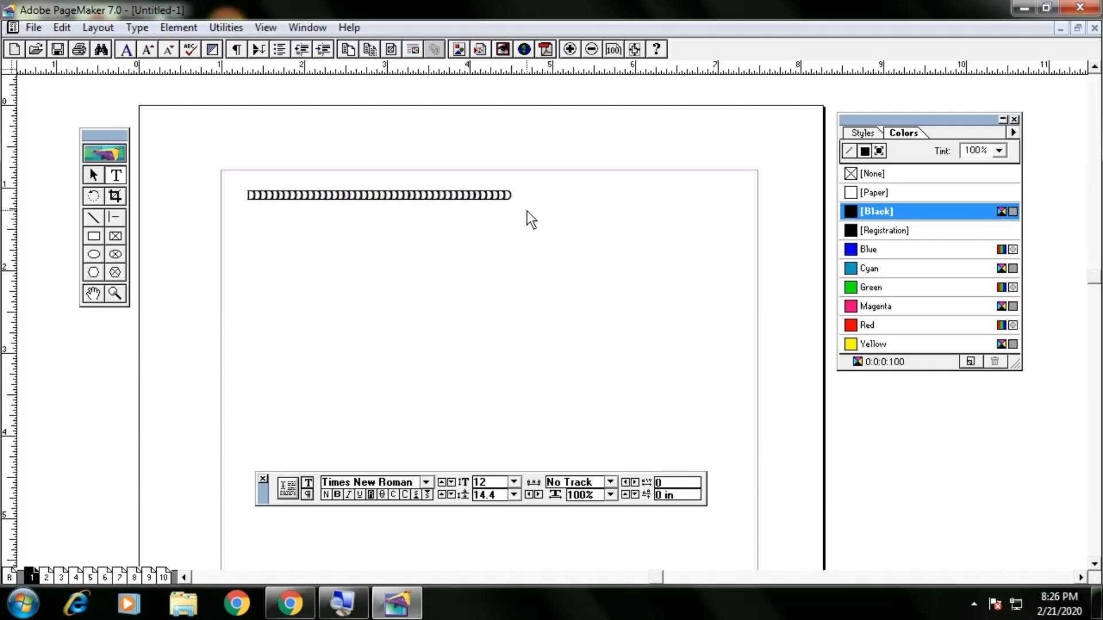
text(DDD)
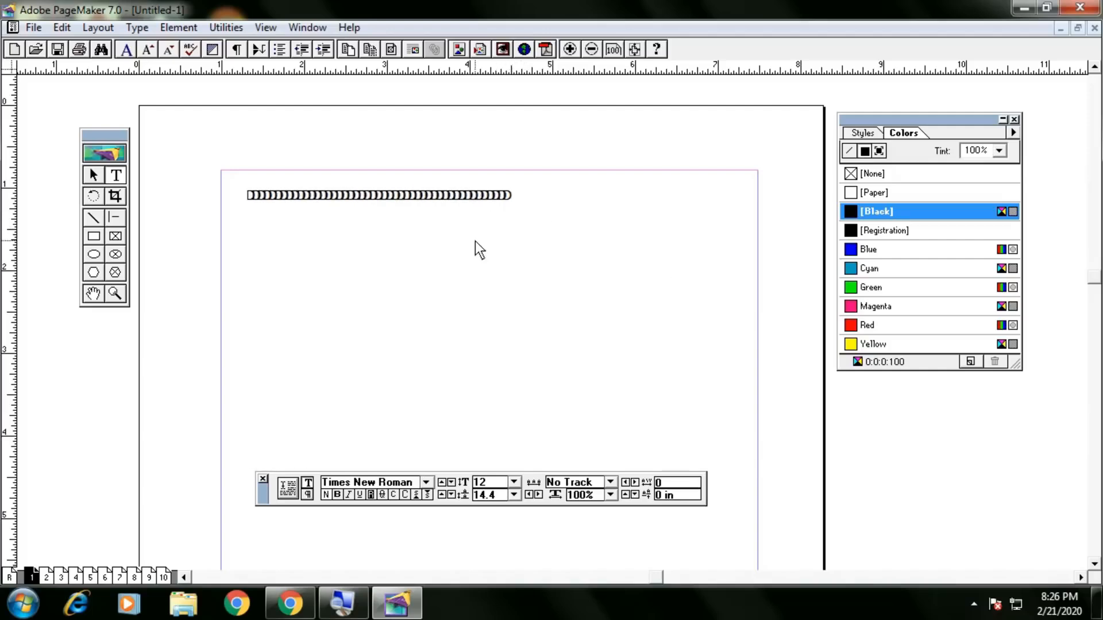
key(BackSpace)
key(BackSpace)
key(BackSpace)
key(BackSpace)
key(BackSpace)
key(BackSpace)
key(BackSpace)
key(BackSpace)
key(BackSpace)
key(BackSpace)
key(BackSpace)
key(BackSpace)
key(BackSpace)
key(BackSpace)
key(BackSpace)
key(BackSpace)
key(BackSpace)
key(BackSpace)
key(BackSpace)
key(BackSpace)
key(BackSpace)
key(BackSpace)
key(BackSpace)
key(BackSpace)
key(BackSpace)
key(BackSpace)
key(BackSpace)
key(BackSpace)
key(BackSpace)
text(DDDDDDDD)
key(BackSpace)
key(BackSpace)
key(BackSpace)
key(BackSpace)
key(BackSpace)
key(BackSpace)
text(DDDDDDDDDDD)
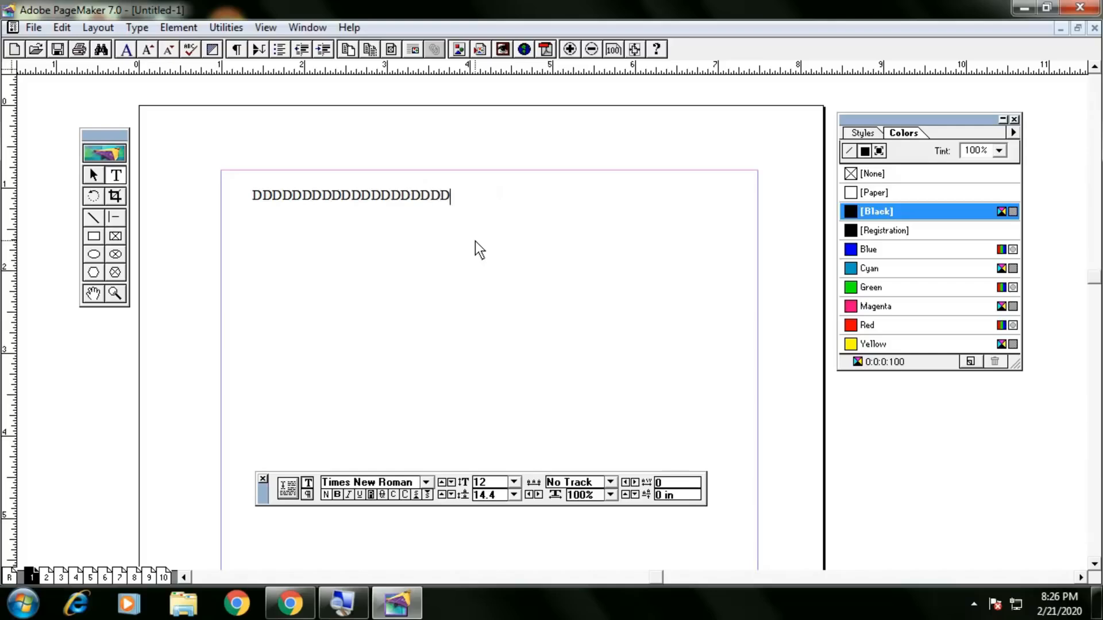
text(DDDDDDDDDDDD)
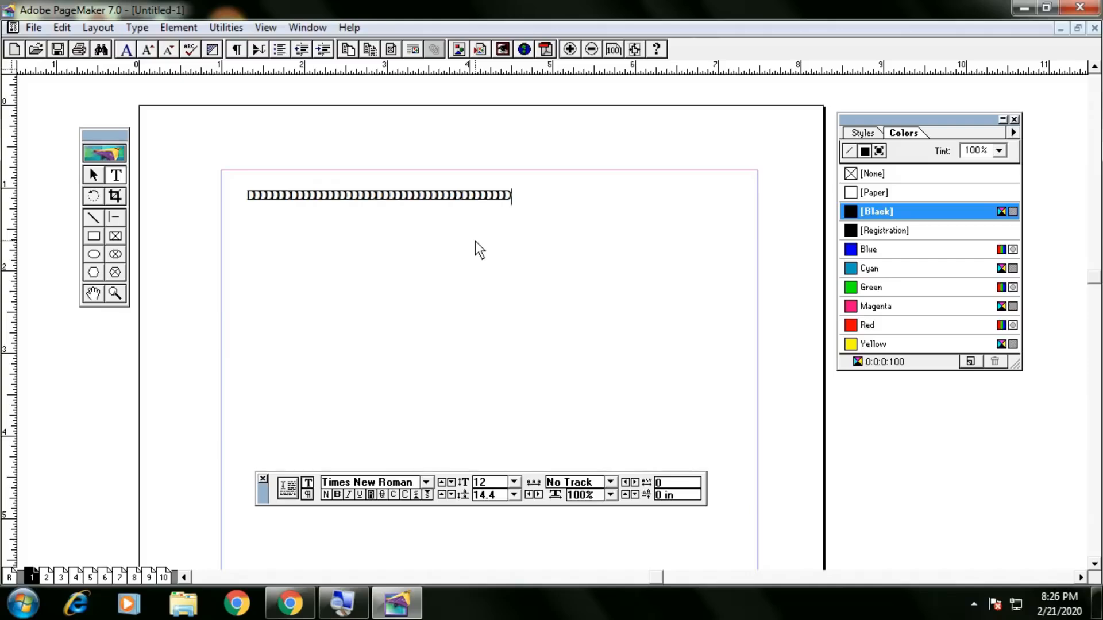
text(DDDDDDDDDDDDDDDDDDDDDDDDD)
key(BackSpace)
key(BackSpace)
key(BackSpace)
key(BackSpace)
key(BackSpace)
key(BackSpace)
key(BackSpace)
key(BackSpace)
key(BackSpace)
key(BackSpace)
key(BackSpace)
key(BackSpace)
key(BackSpace)
key(BackSpace)
key(BackSpace)
key(BackSpace)
key(BackSpace)
key(BackSpace)
key(BackSpace)
key(BackSpace)
key(BackSpace)
key(BackSpace)
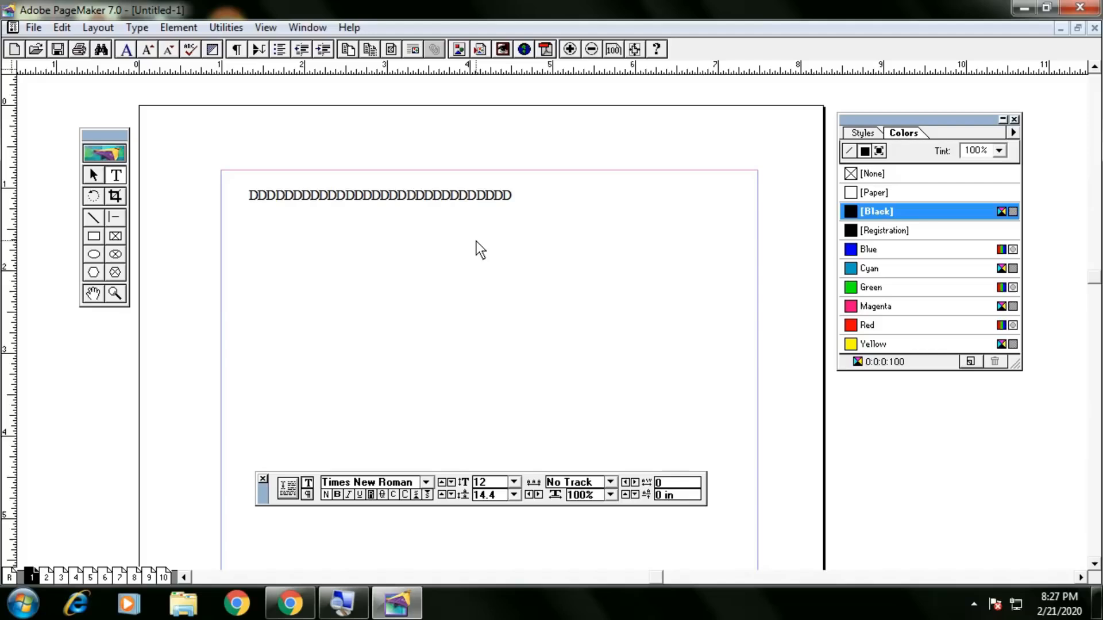
Append filler letters after the D's, then type a filler paragraph in a new lower text frame.
key(BackSpace)
key(BackSpace)
key(BackSpace)
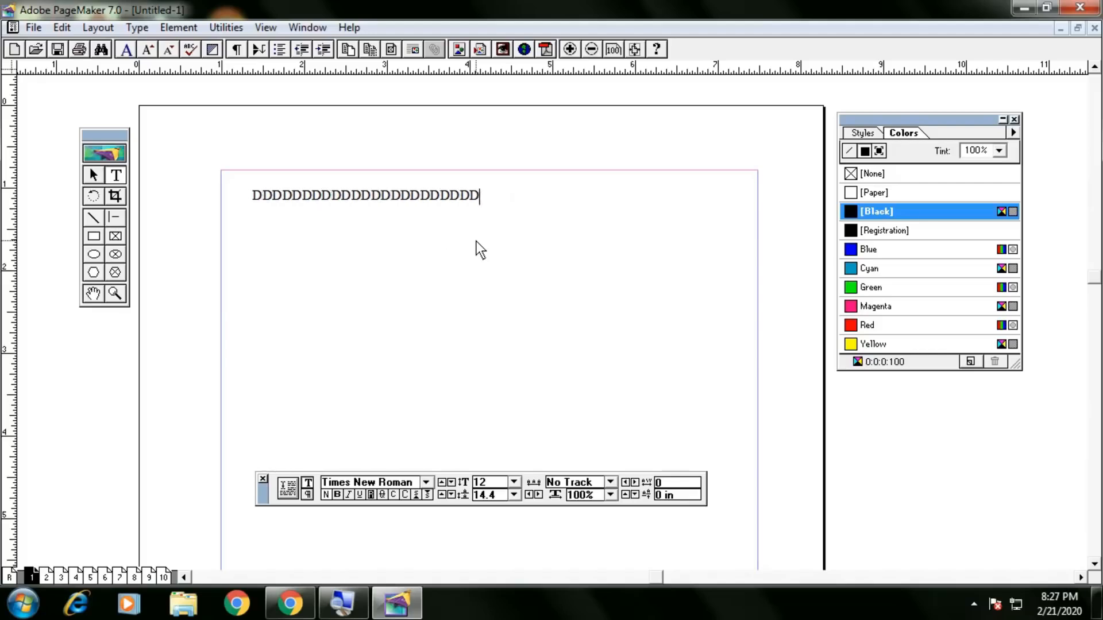
text(DFD)
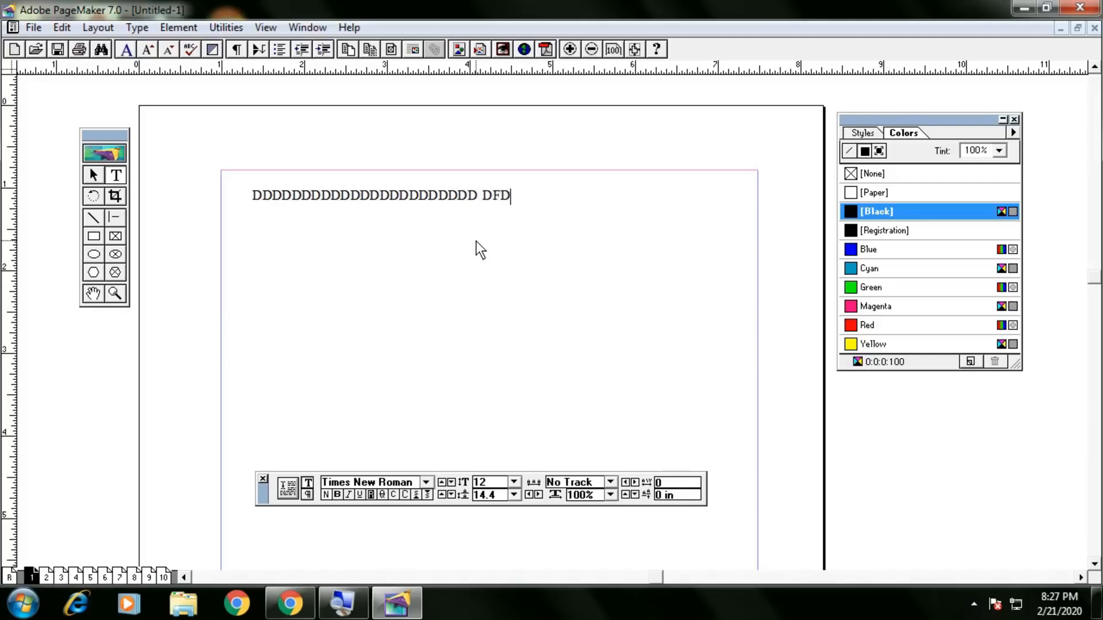
text(DDFDFDFDSFDS)
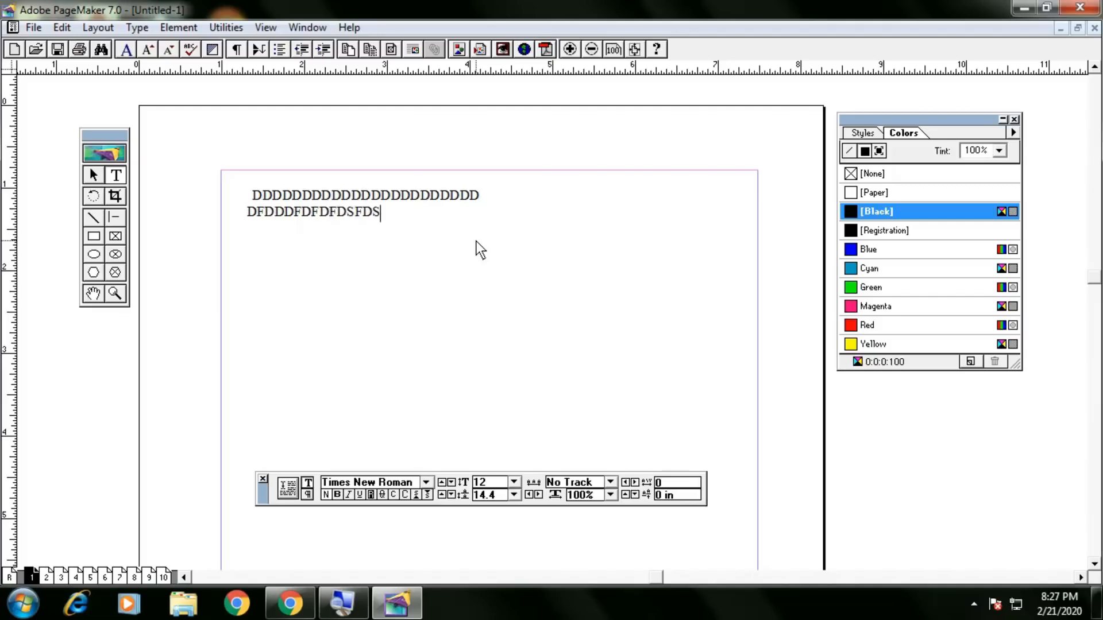
text(FDSDSFF)
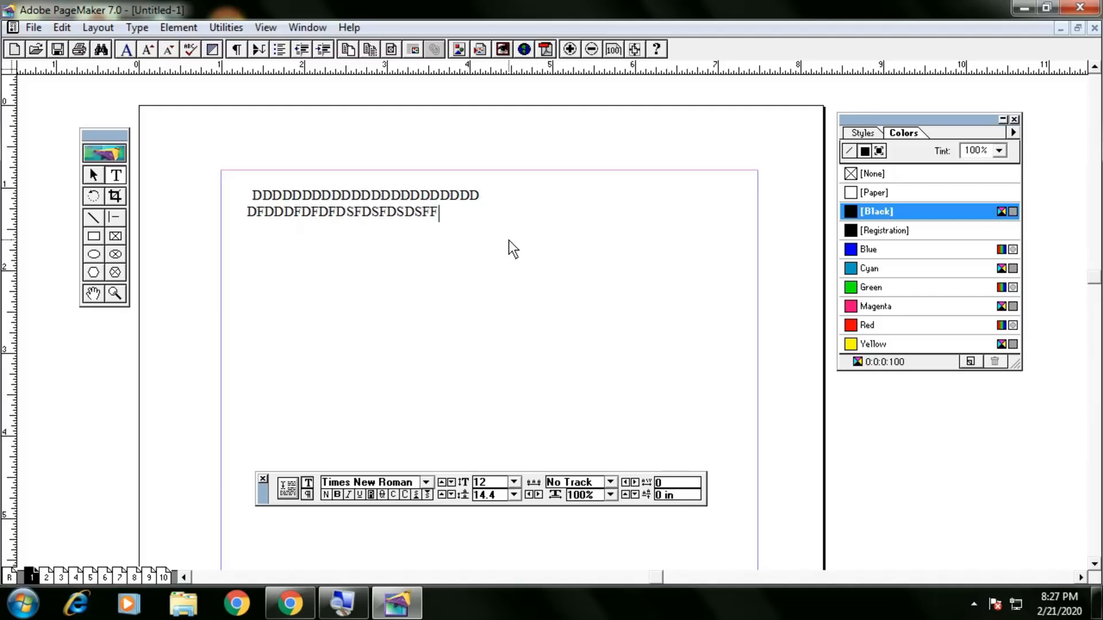
text( DFDSF DSFDSF DSFDS)
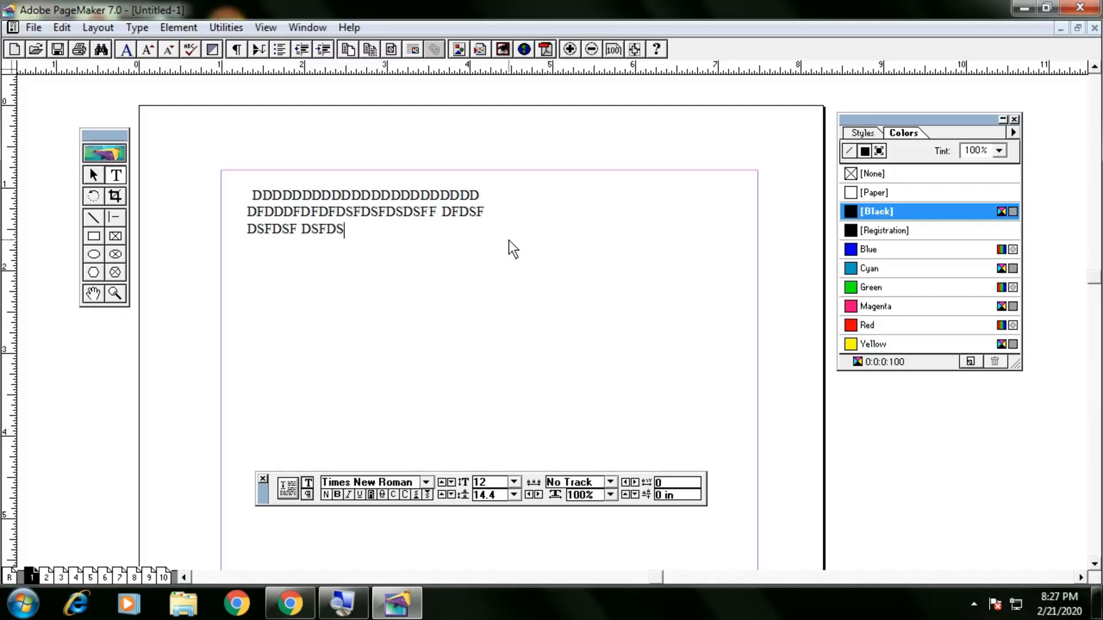
text(F D DSFDS DSF)
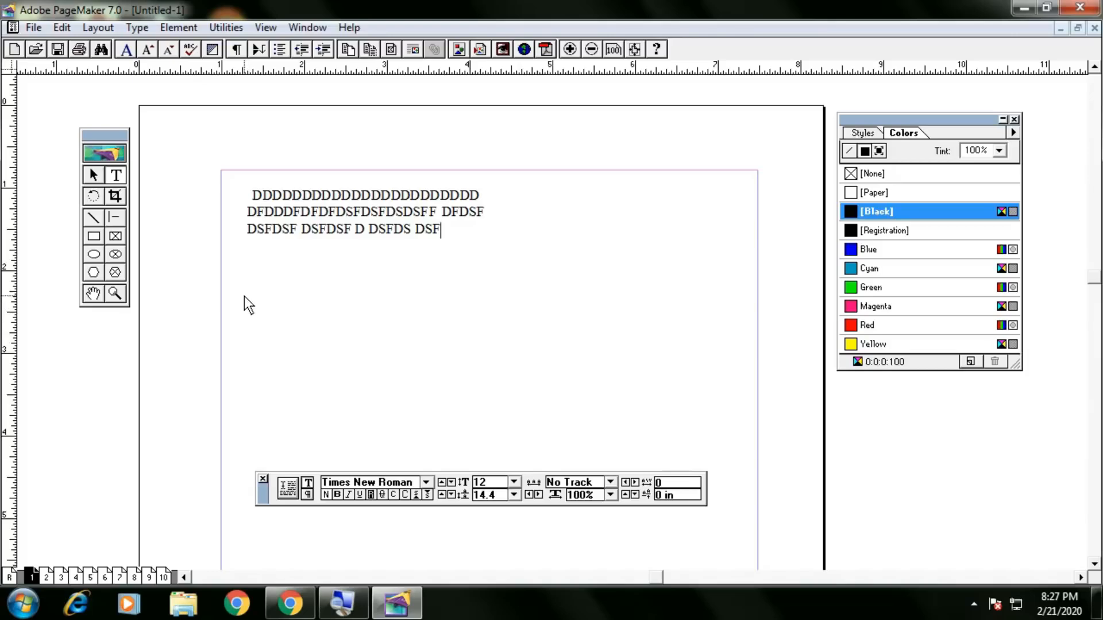
mouse_move(247, 297)
mouse_down()
mouse_move(471, 352)
mouse_move(721, 346)
mouse_up()
text(DSFDS DSF DSF DS DS DS DS DSF )
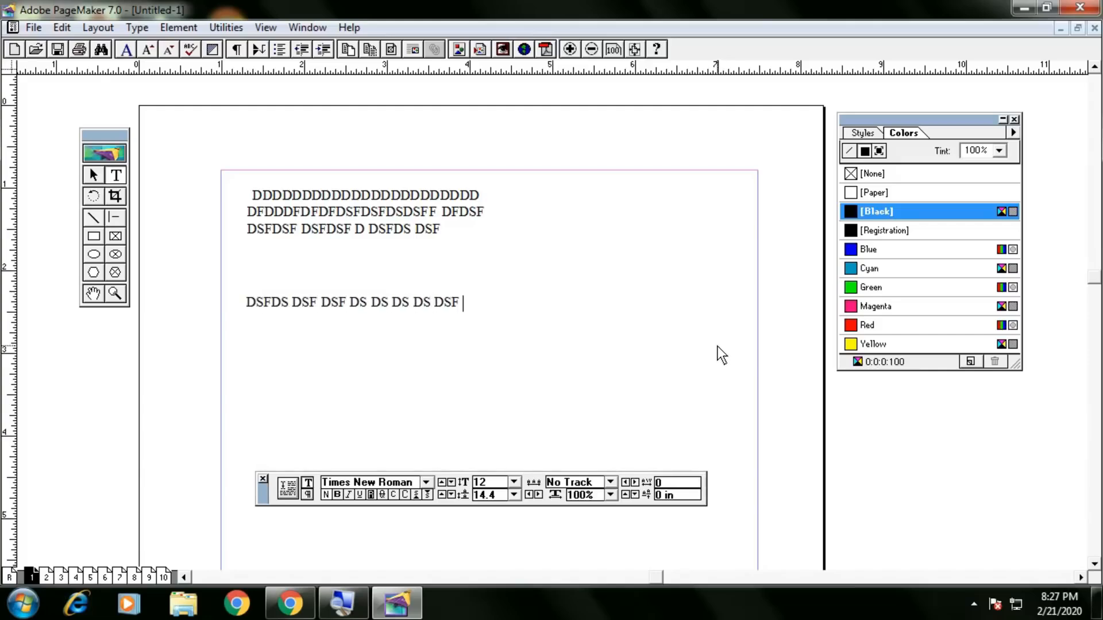
text(DS DSF DSFDSF SDF DSF DSF DSF DS)
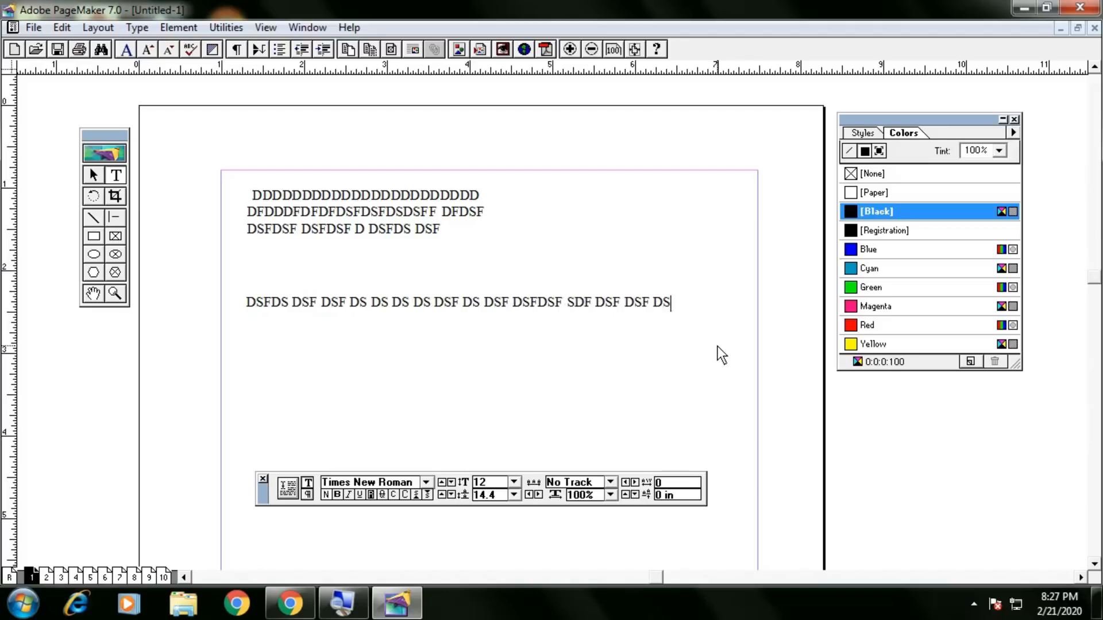
text(FD DFDSFDS )
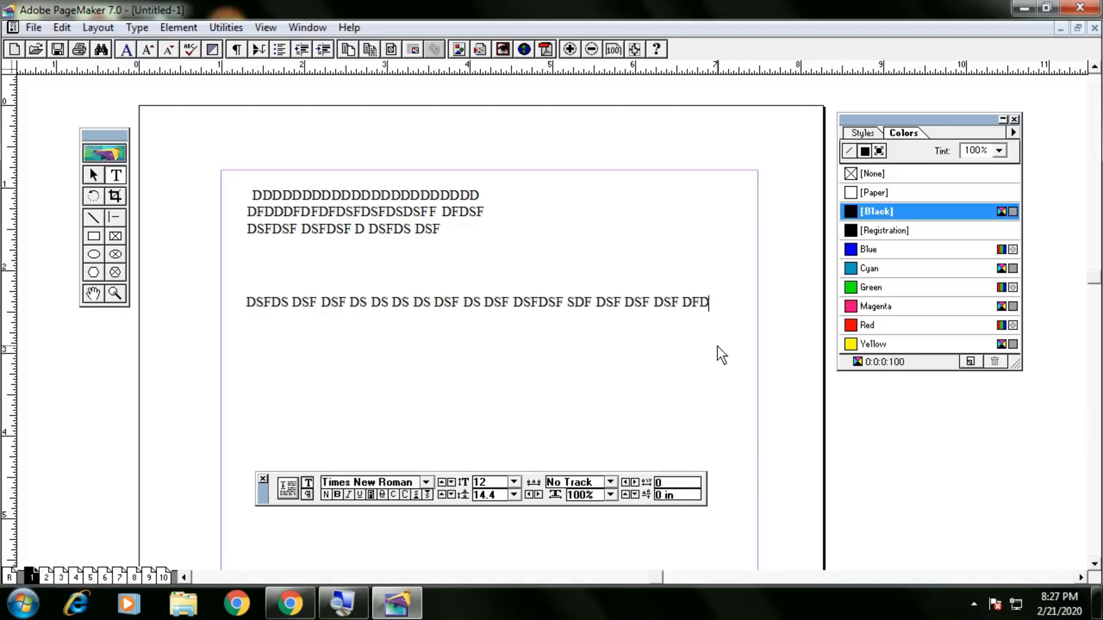
text(D DFDS)
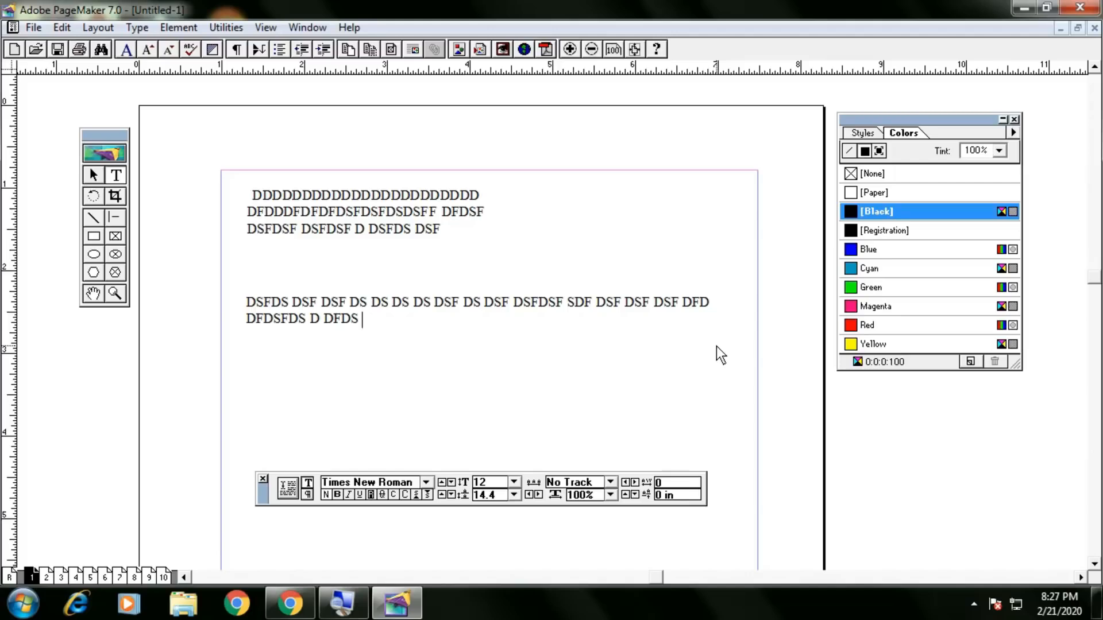
click(94, 177)
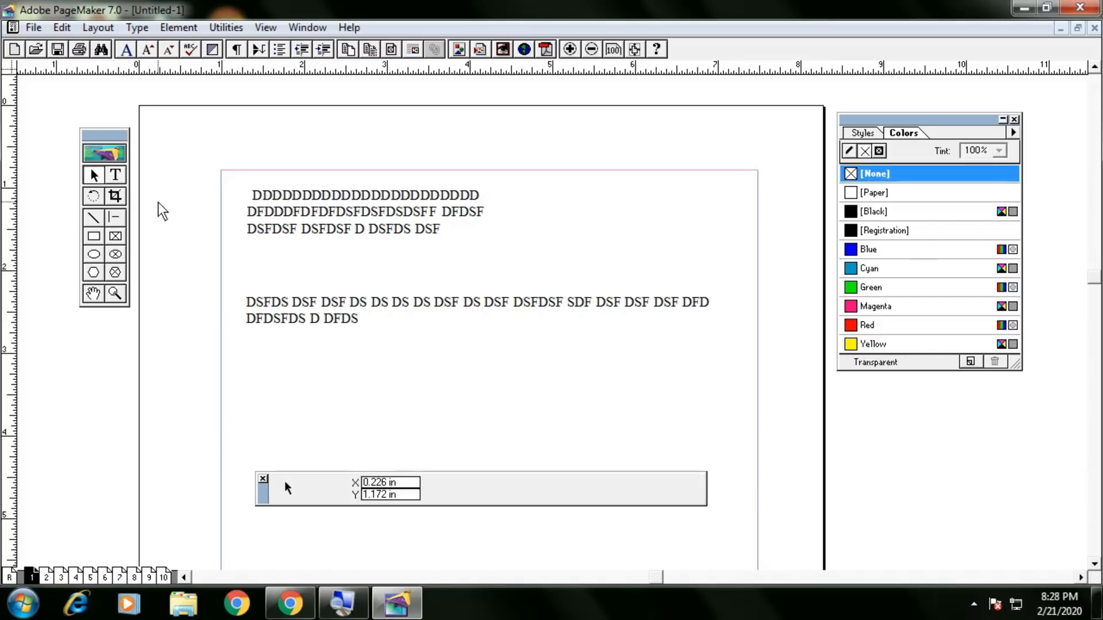
Widen the top filler text block, then widen the lower block onto one line.
click(303, 219)
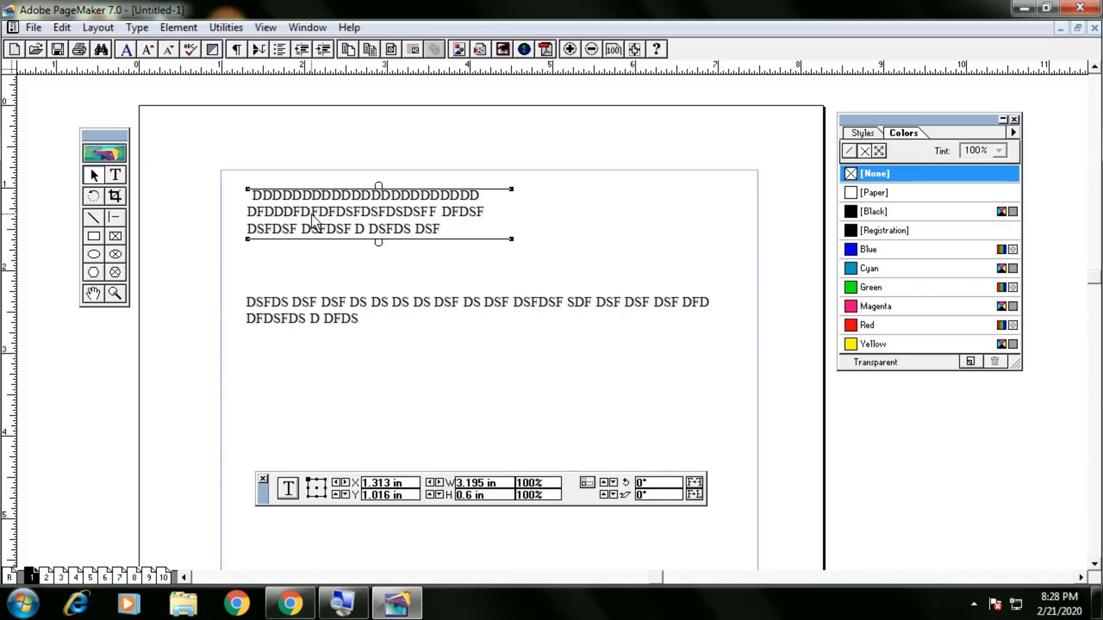
drag(512, 239, 723, 245)
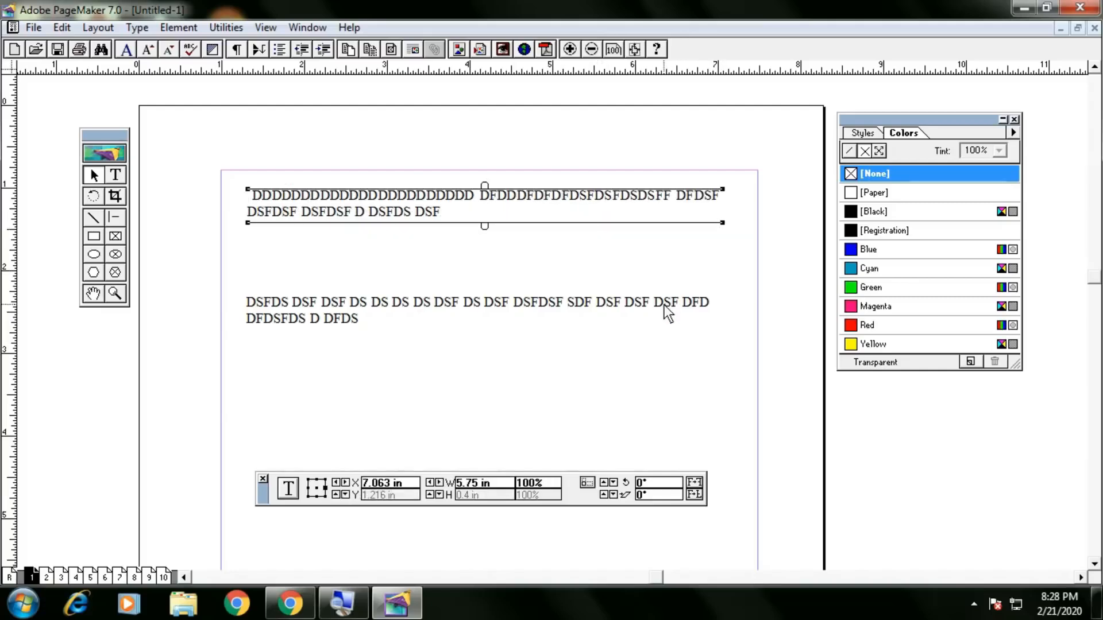
click(627, 309)
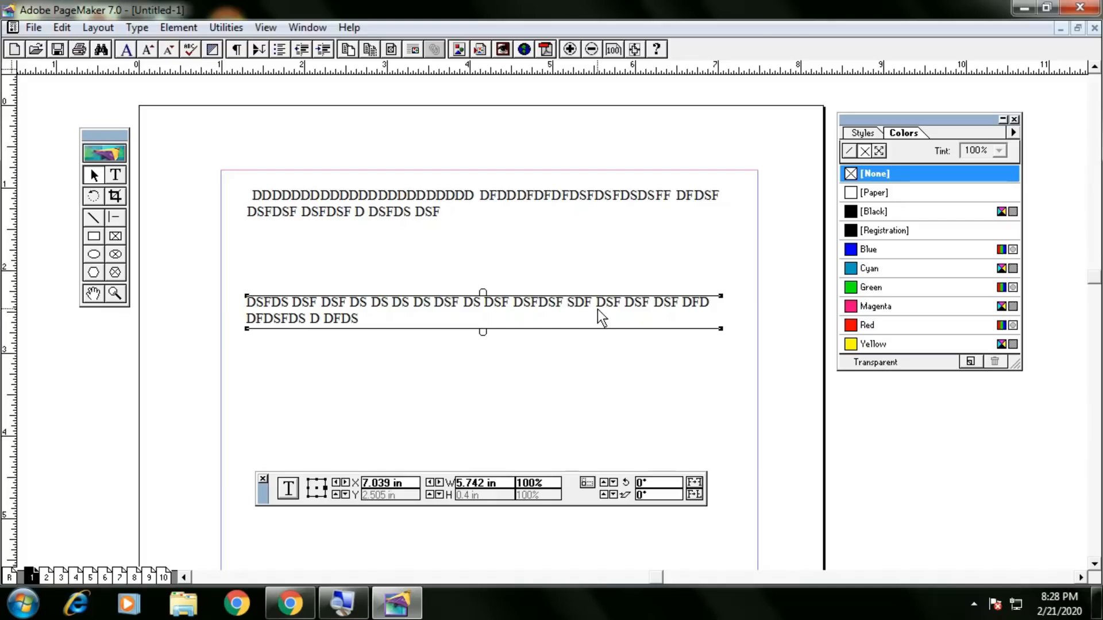
click(694, 202)
click(709, 311)
drag(721, 328, 792, 329)
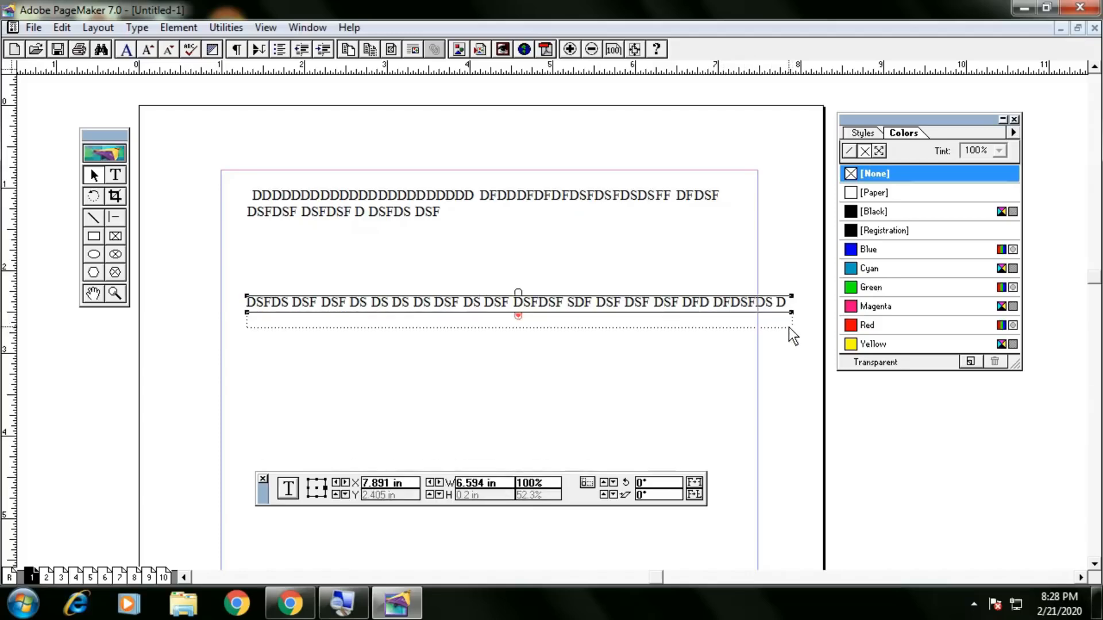
Resize and move the lower text block into a single line about two inches wide.
click(778, 326)
click(774, 309)
drag(793, 313, 856, 317)
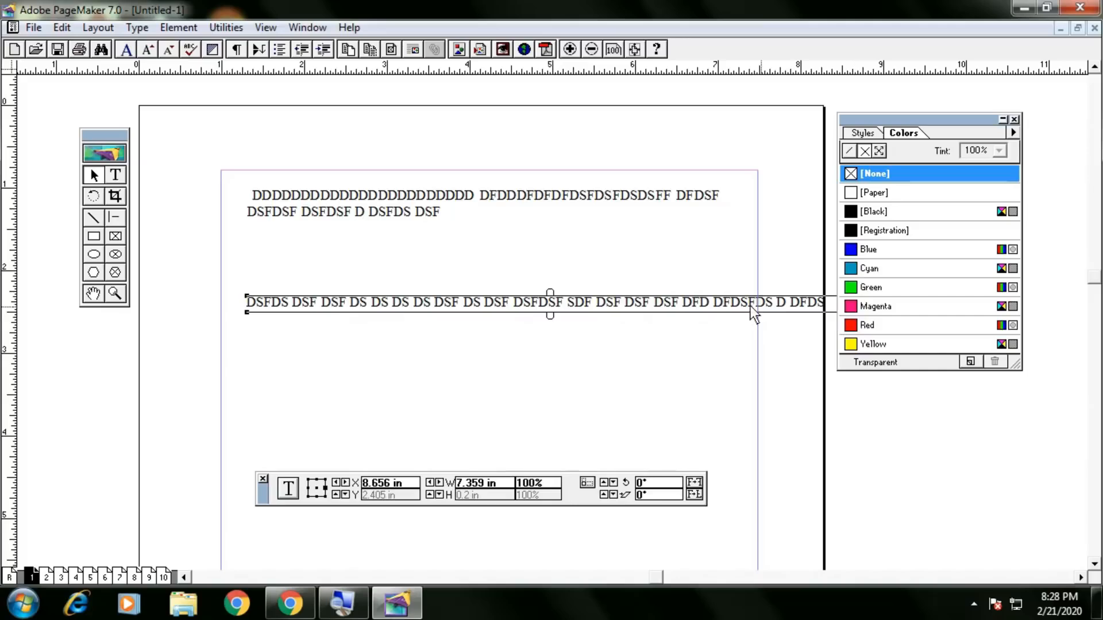
drag(718, 305, 621, 301)
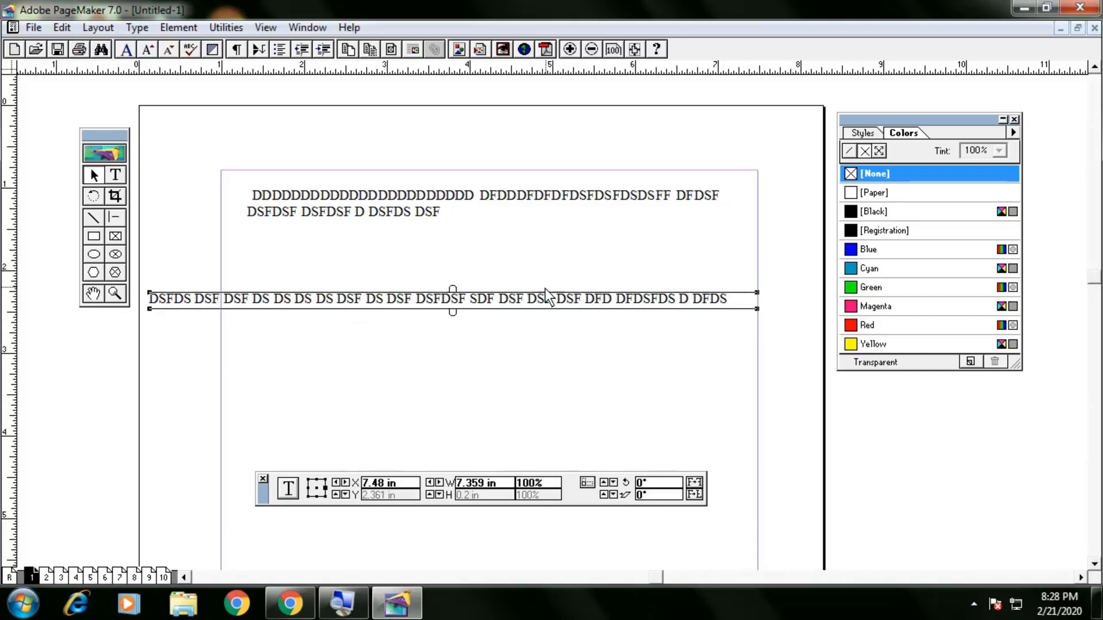
drag(758, 310, 609, 313)
drag(361, 307, 481, 295)
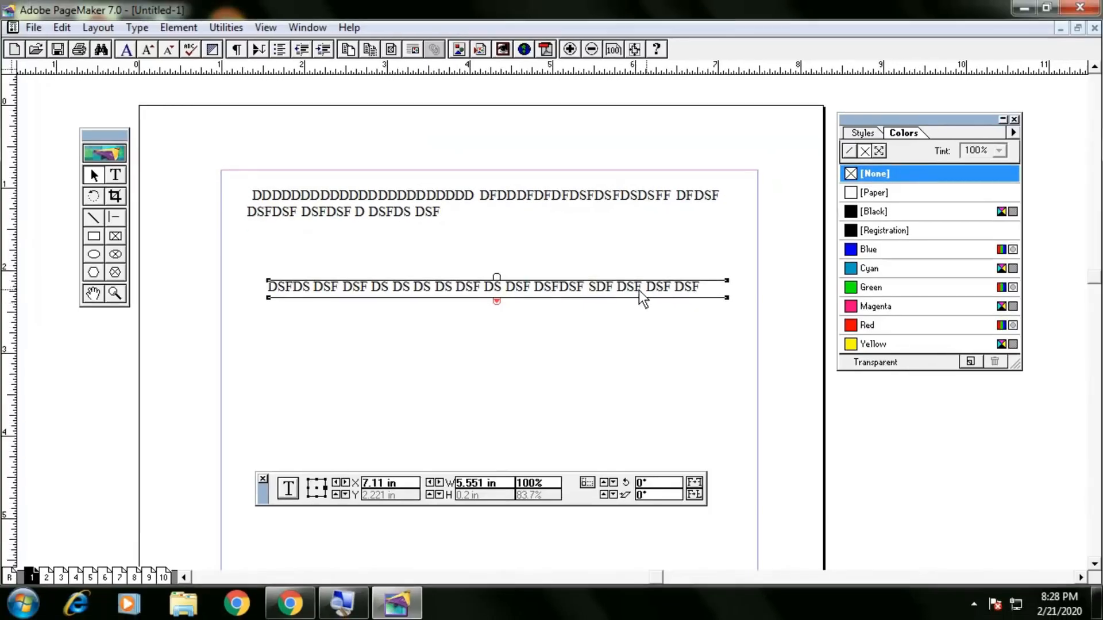
drag(728, 298, 443, 394)
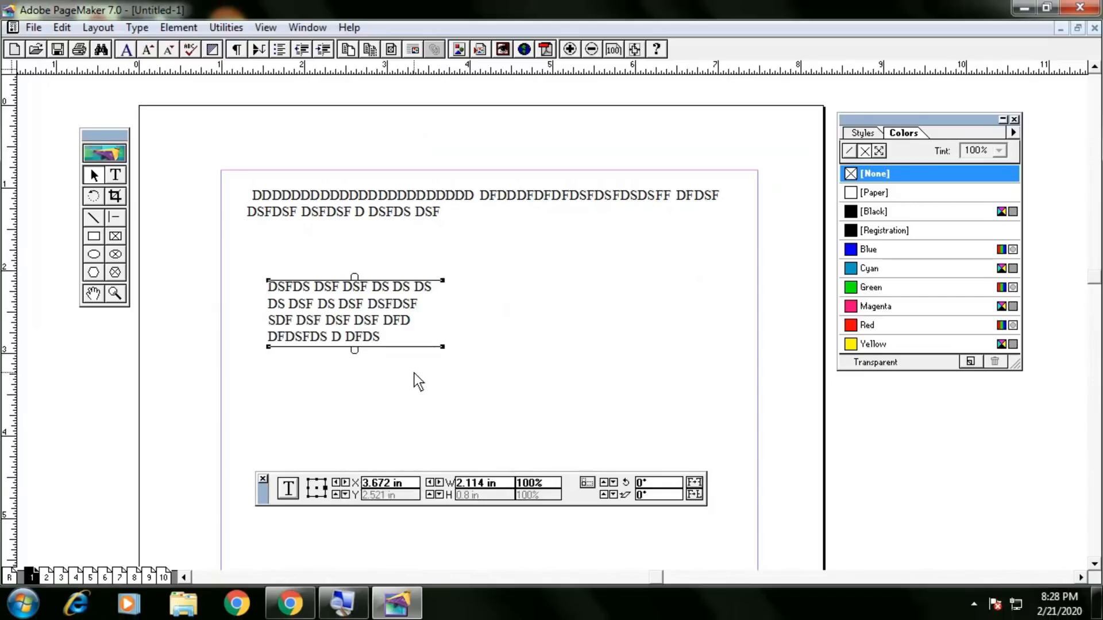
drag(442, 348, 450, 298)
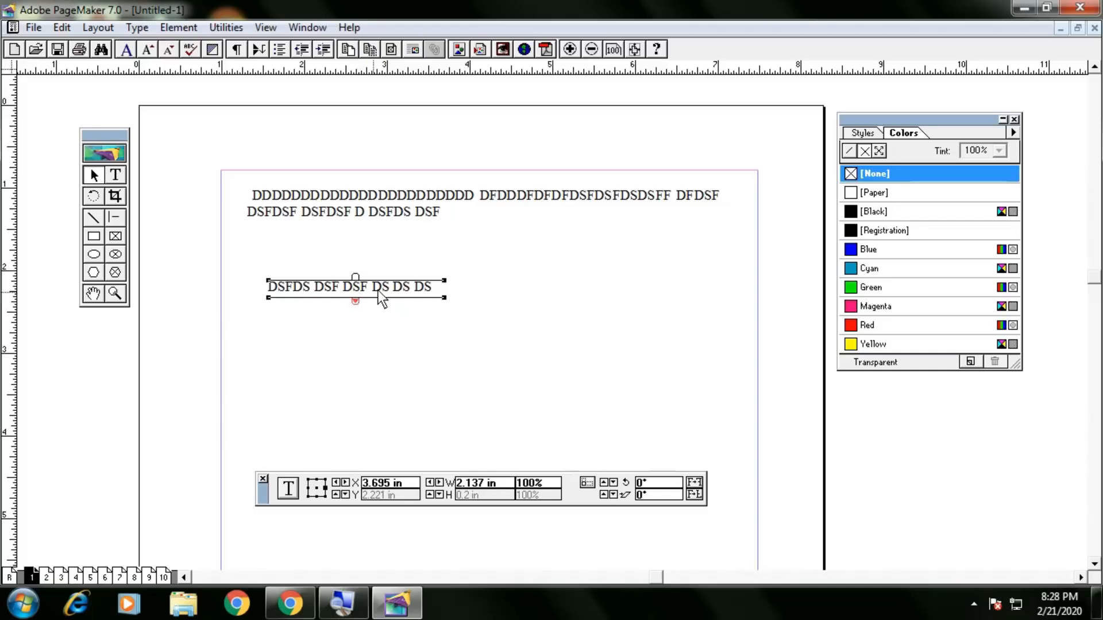
Delete both the small lower text block and the upper text block.
key(Delete)
click(372, 217)
key(Delete)
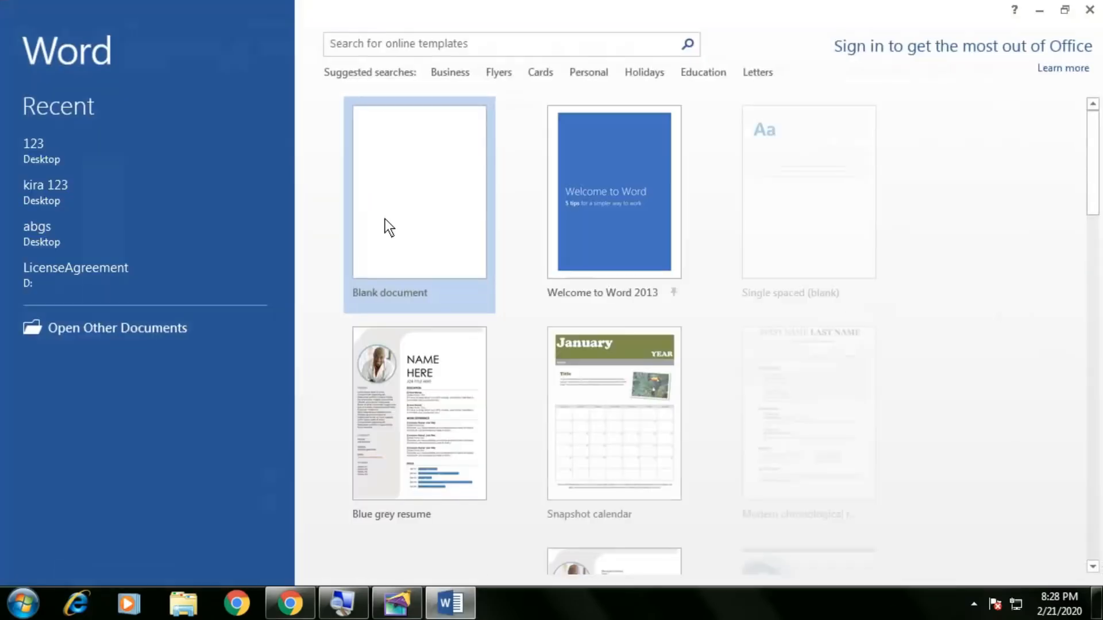
In a new blank Word document, generate sample paragraphs with =RAND() and select all of it.
click(385, 219)
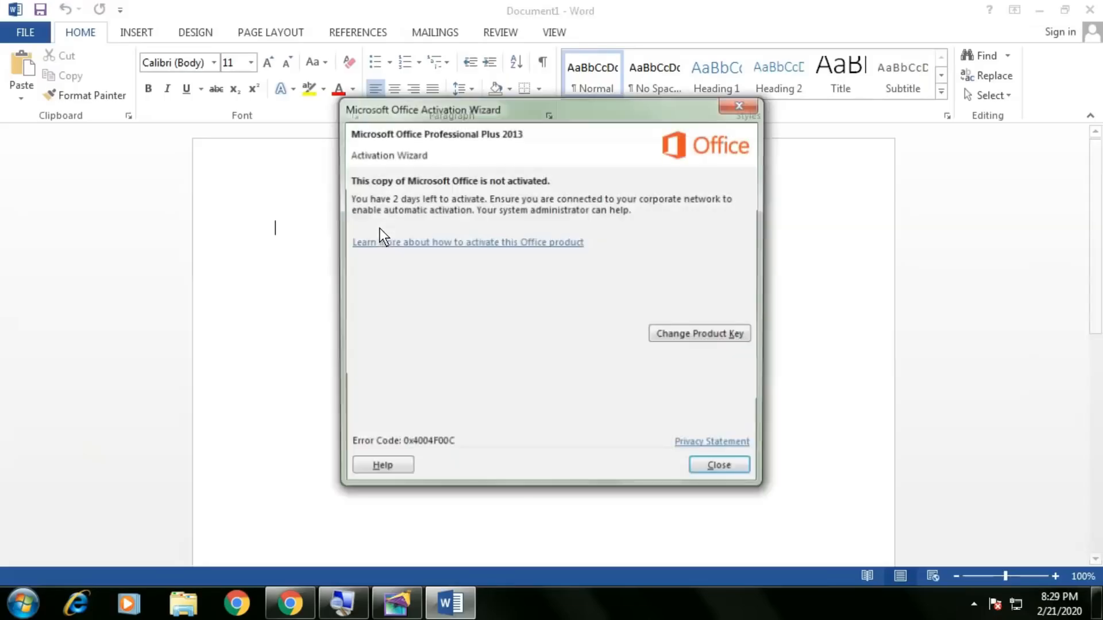
click(723, 469)
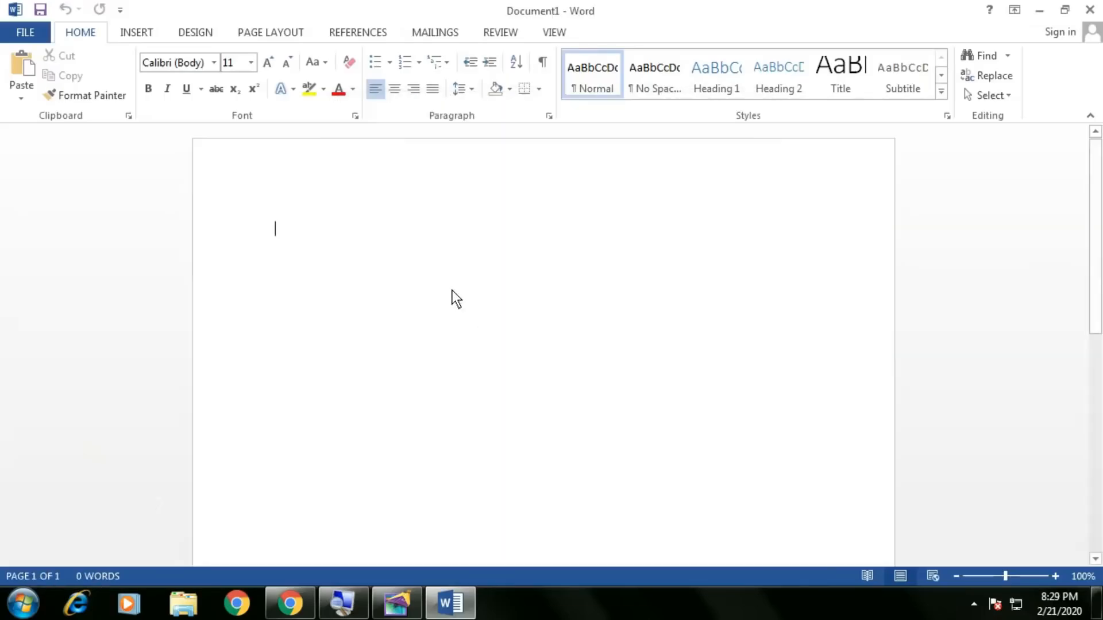
text(=RAND())
key(Return)
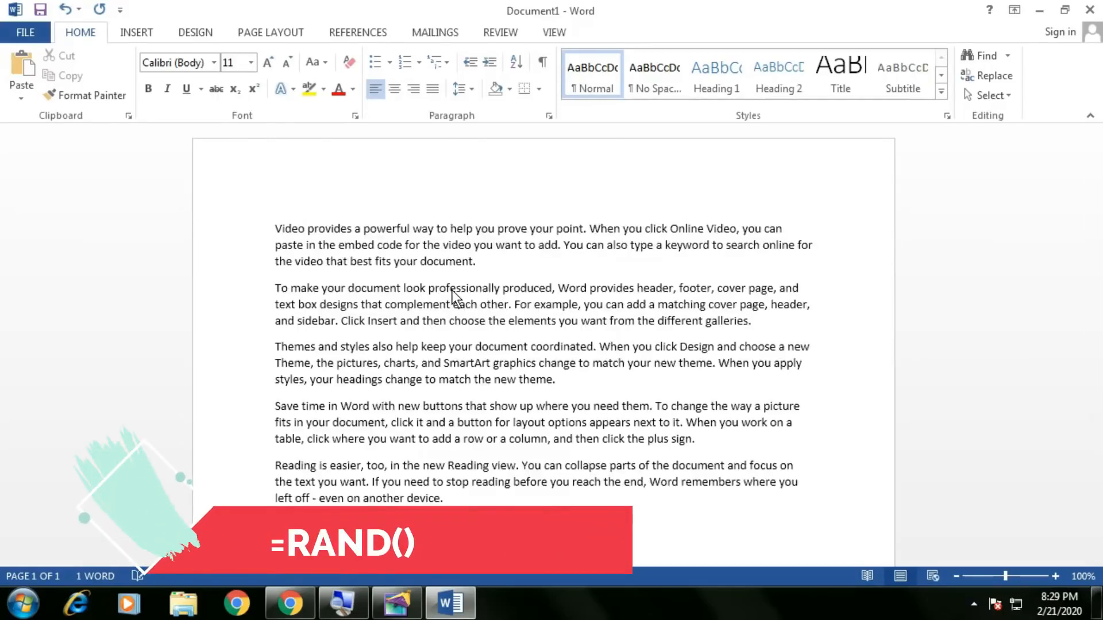
key(ctrl+a)
key(ctrl+c)
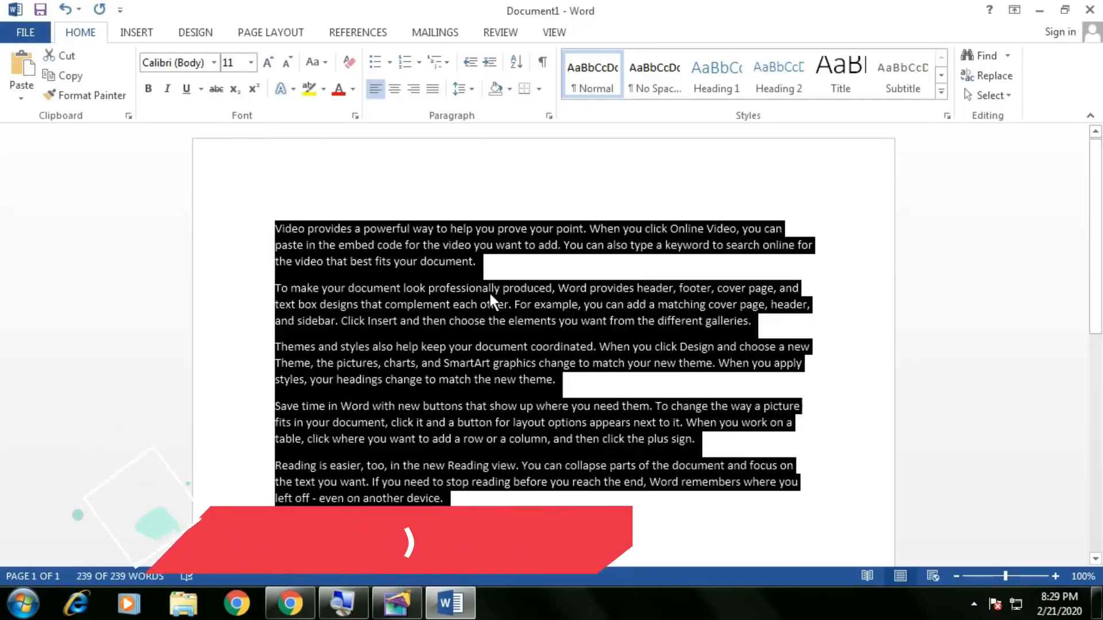
key(alt+Tab)
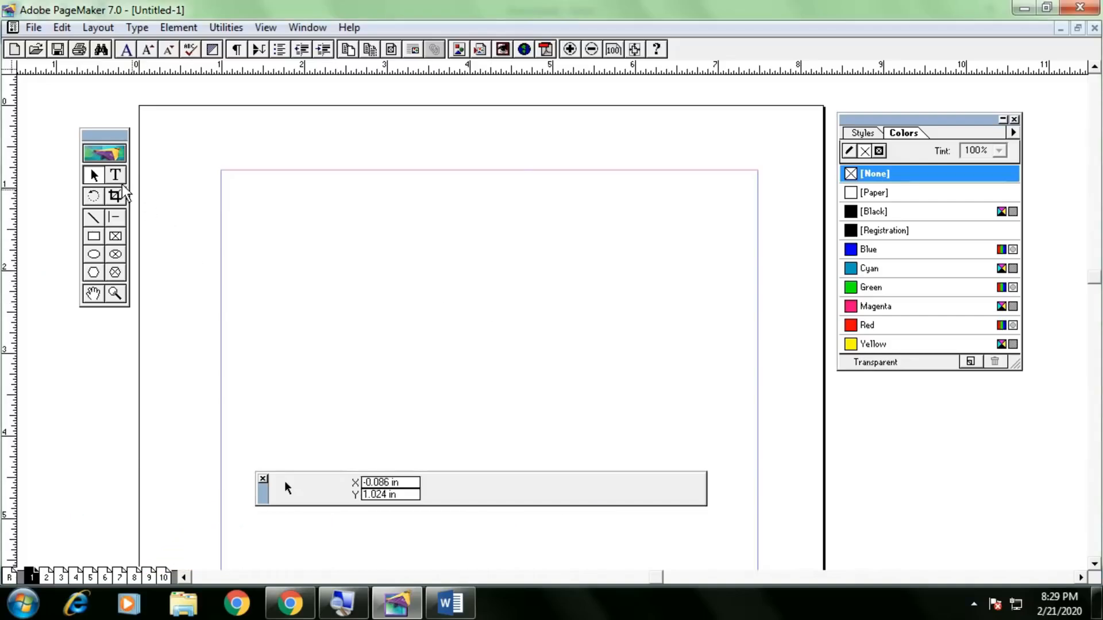
Paste the Word text into a new frame at the page top, shortened to two paragraphs.
click(115, 175)
drag(254, 202, 737, 248)
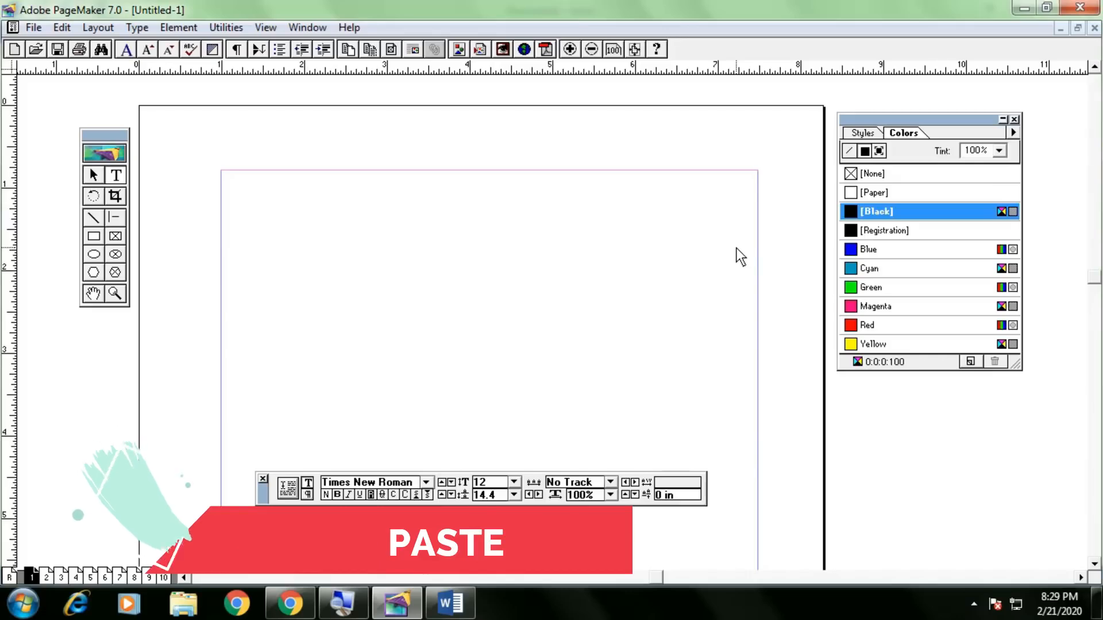
key(ctrl+v)
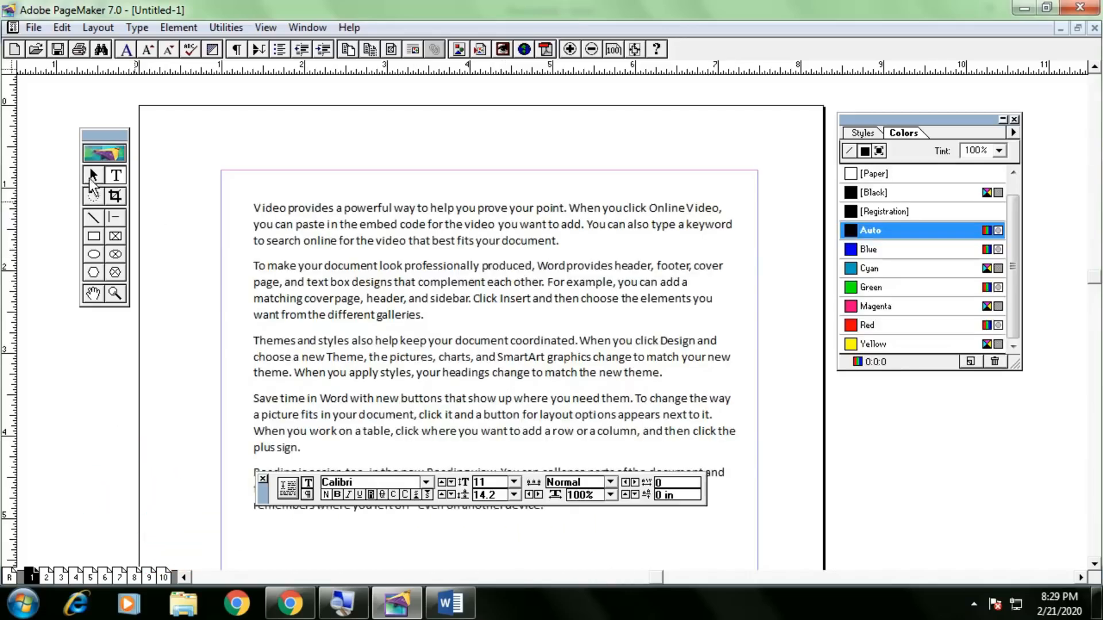
click(93, 175)
drag(737, 550, 730, 334)
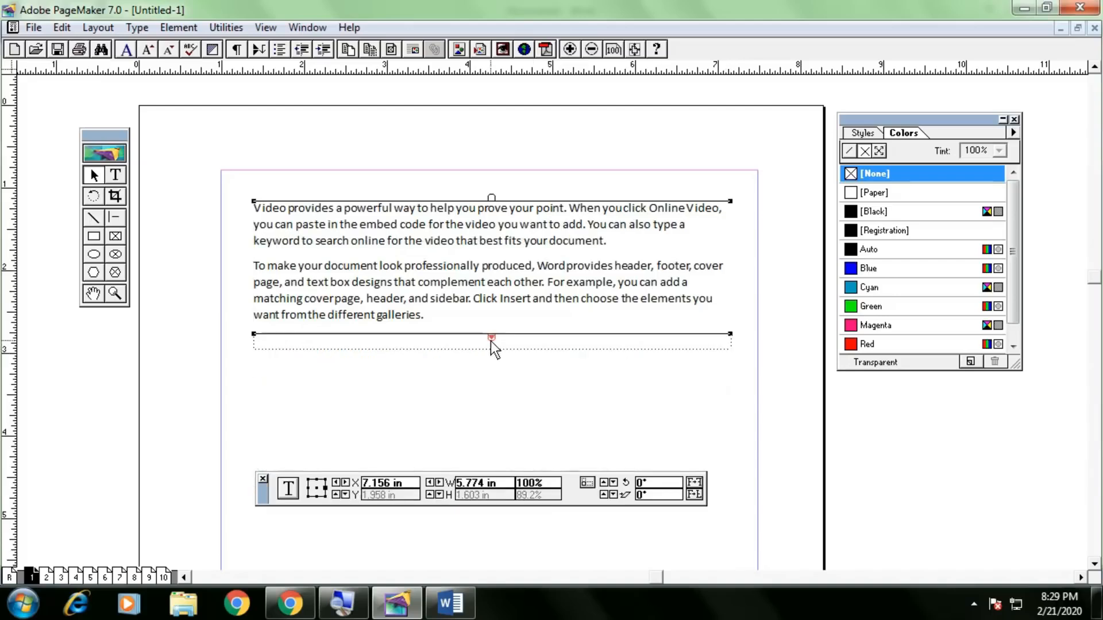
drag(422, 229, 456, 243)
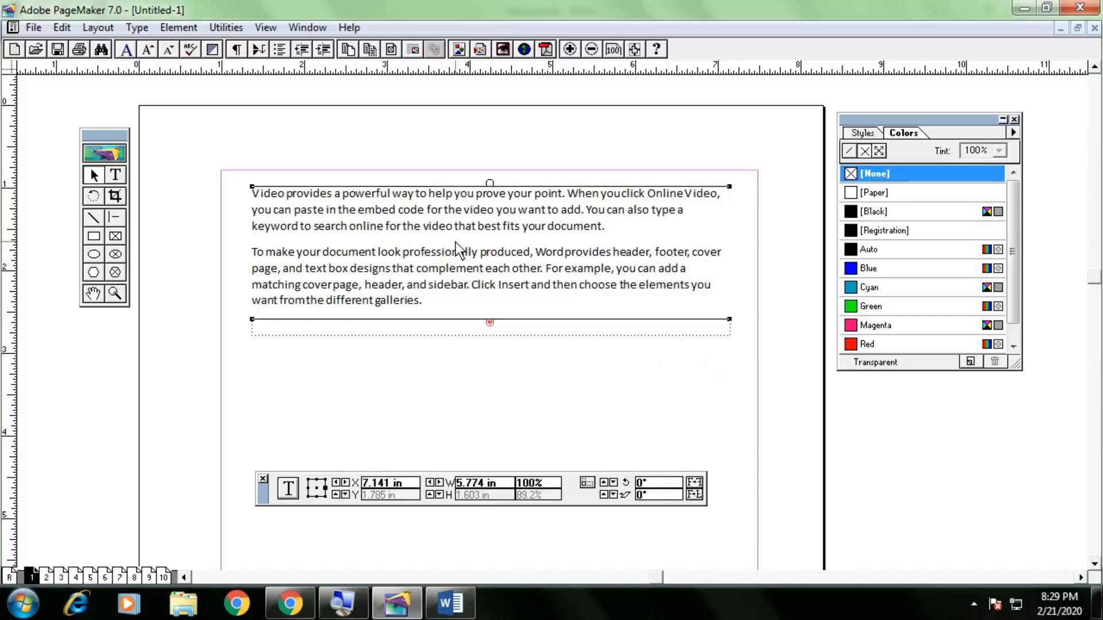
click(491, 328)
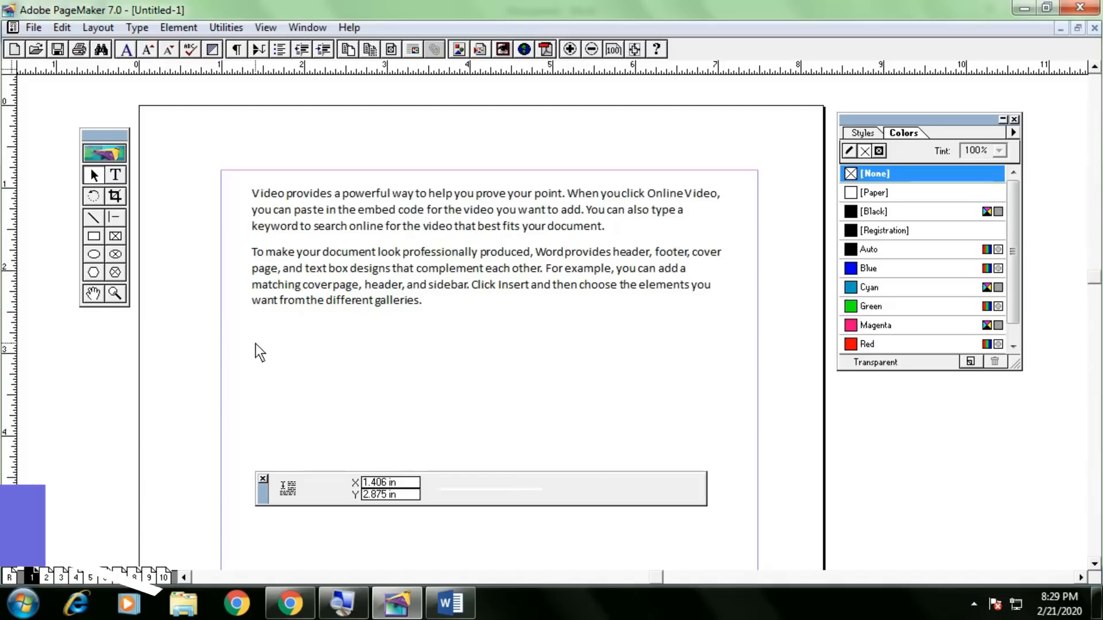
drag(263, 347, 735, 447)
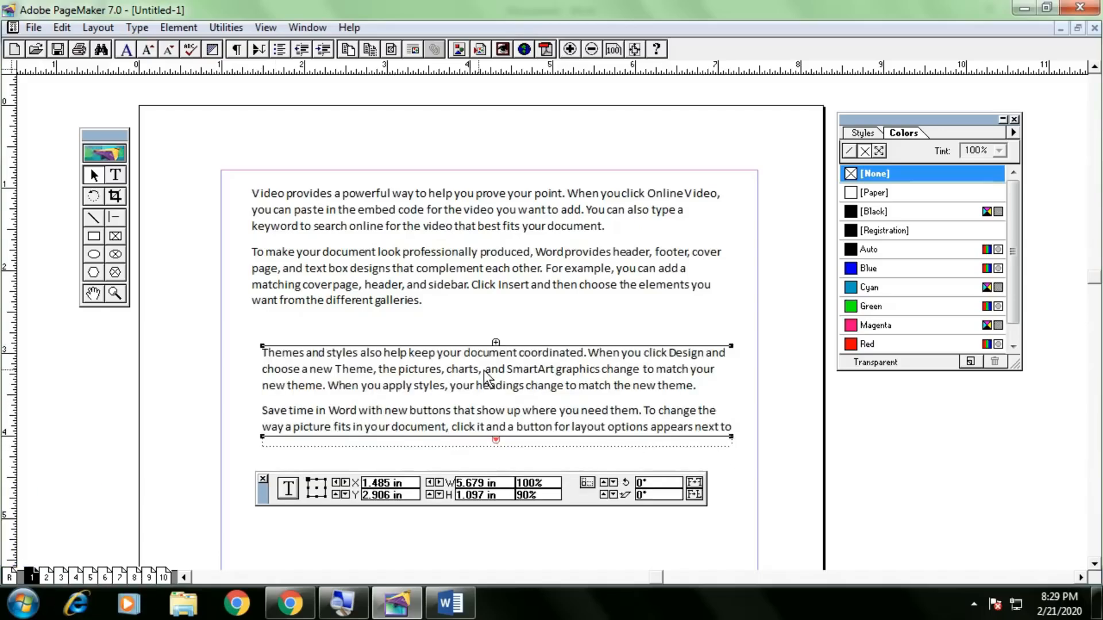
drag(732, 437, 733, 470)
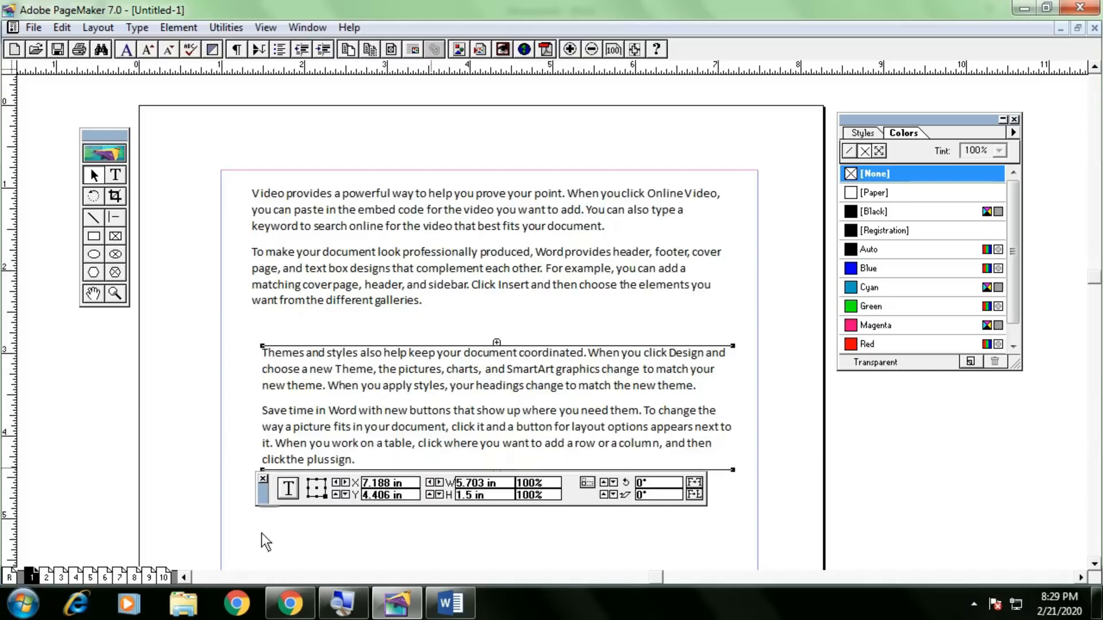
click(496, 478)
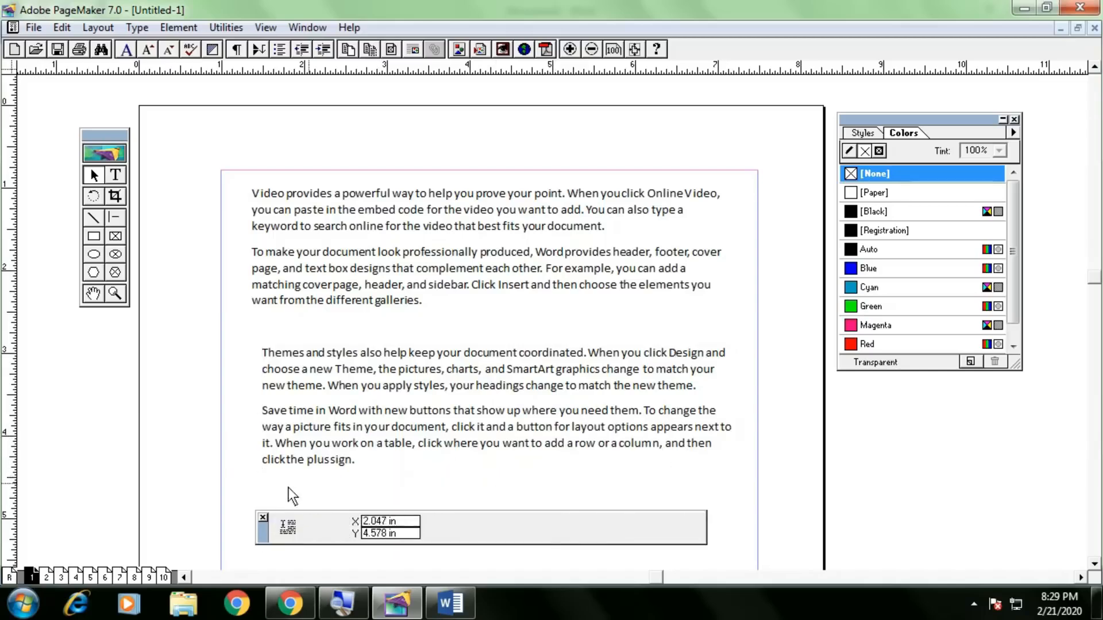
drag(270, 489, 738, 546)
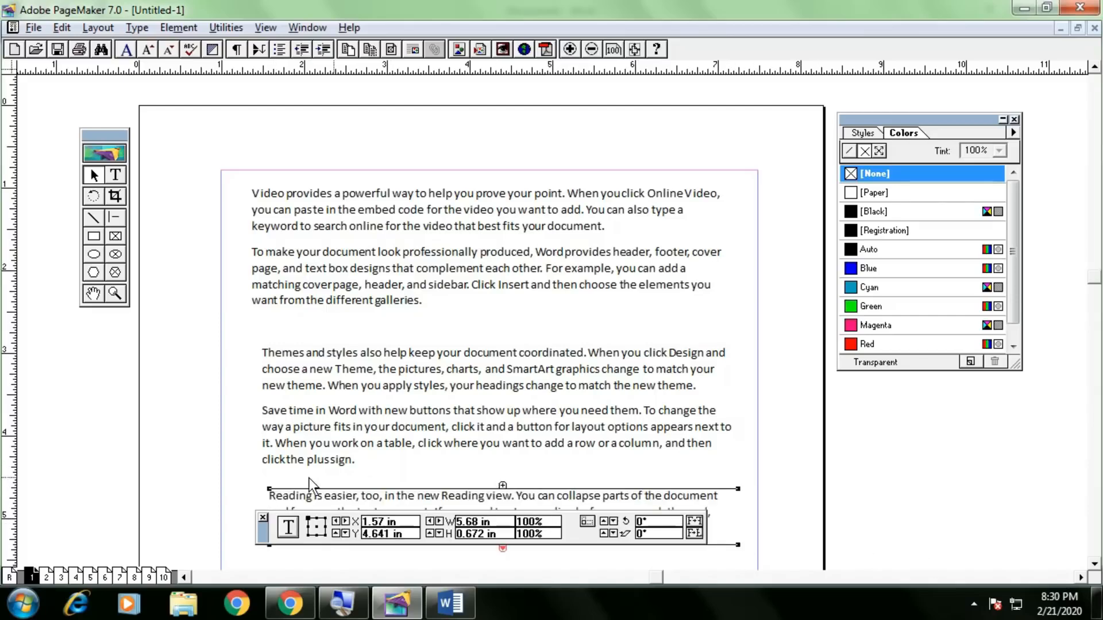
scroll(303, 471, down, 3)
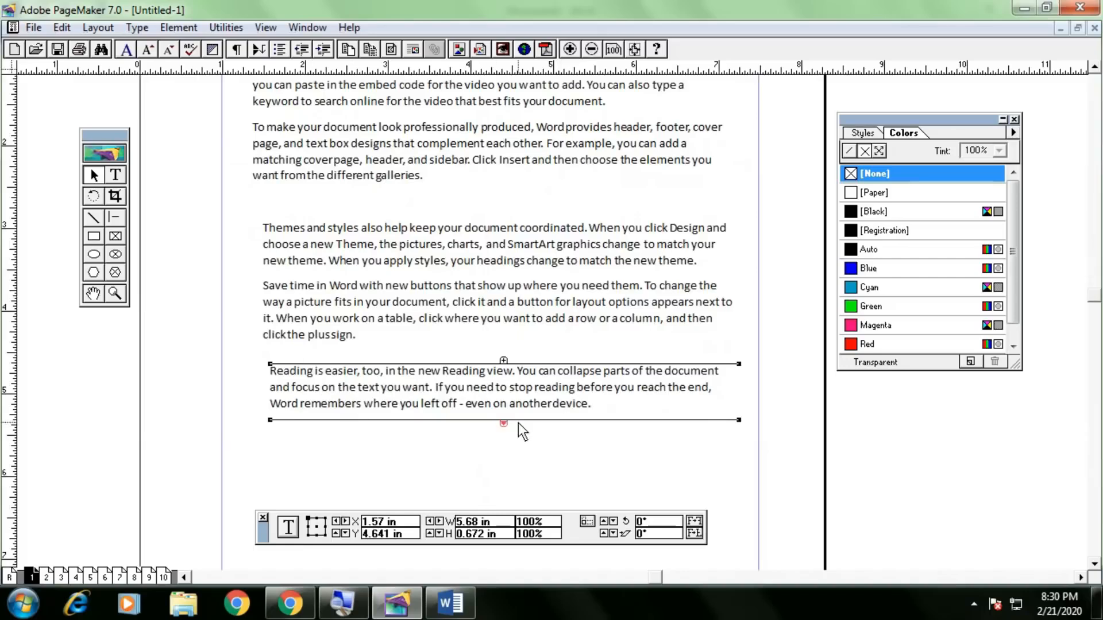
drag(739, 420, 737, 448)
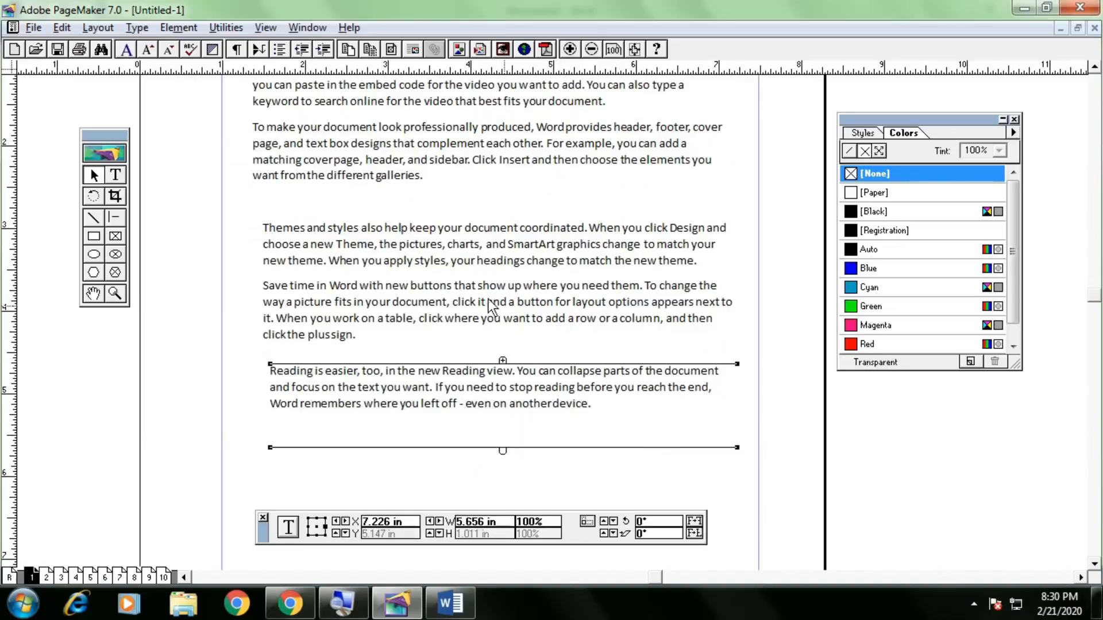
scroll(431, 296, up, 1)
drag(428, 293, 449, 316)
click(429, 344)
click(446, 441)
drag(445, 428, 442, 397)
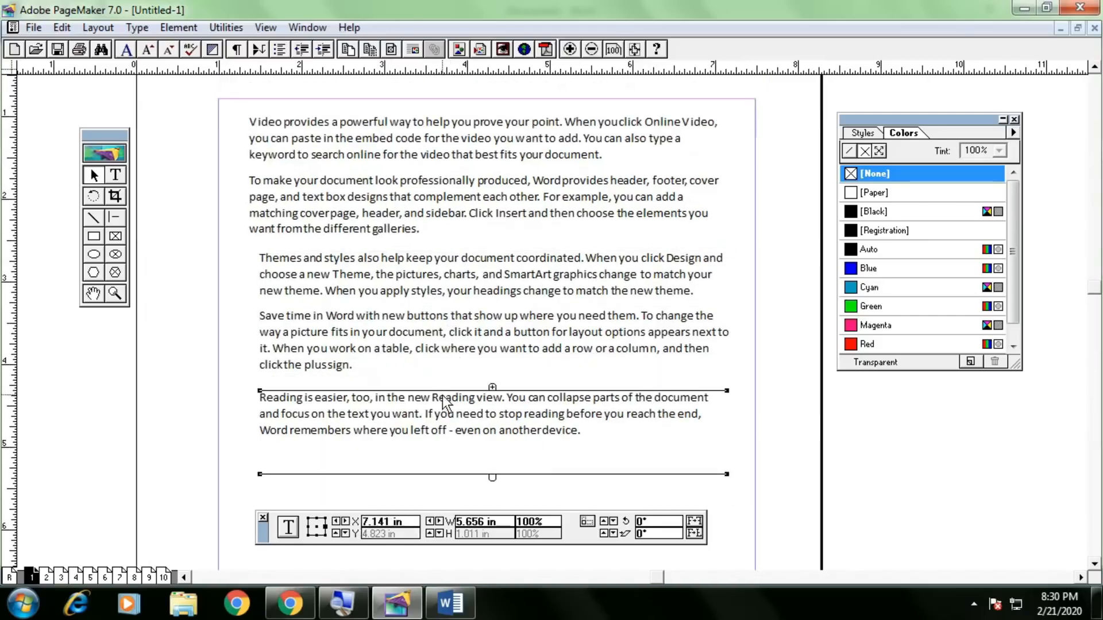
click(520, 336)
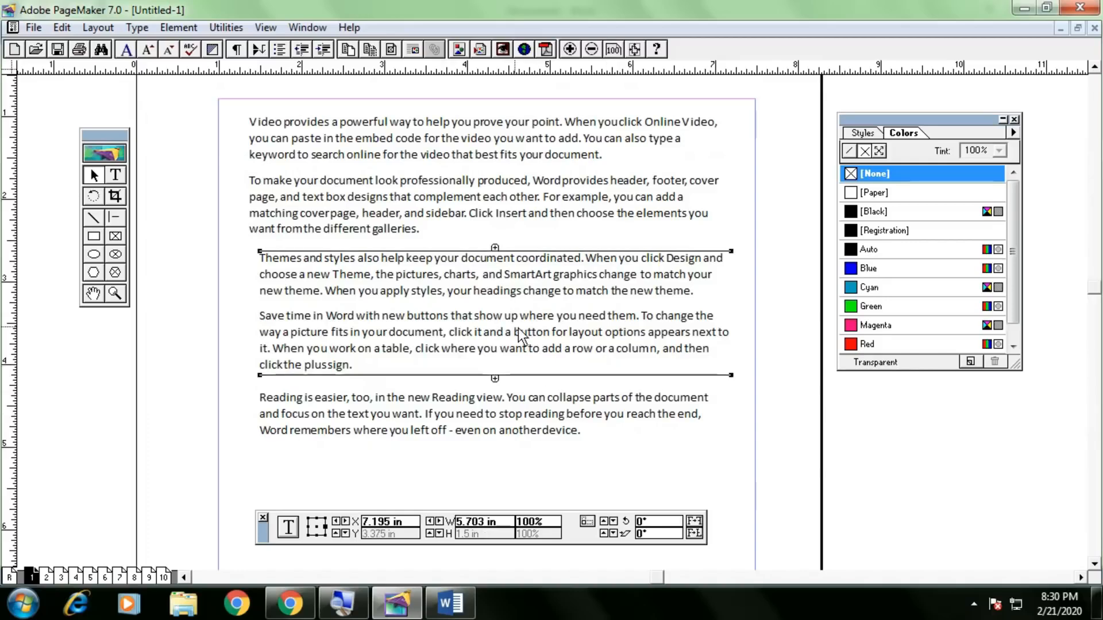
drag(731, 375, 728, 341)
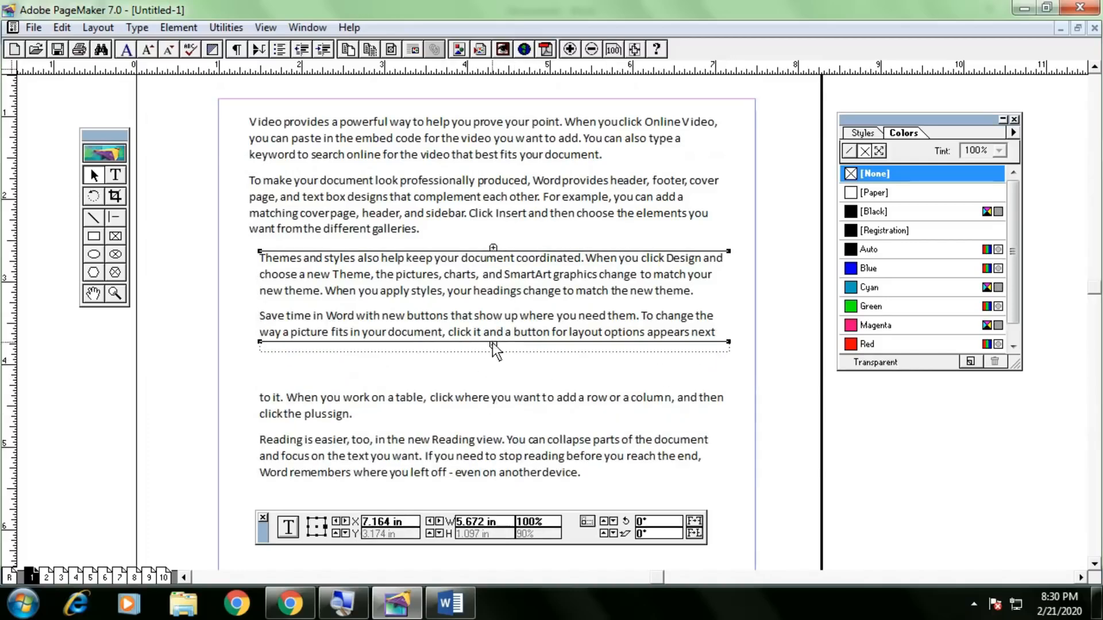
drag(728, 342, 727, 309)
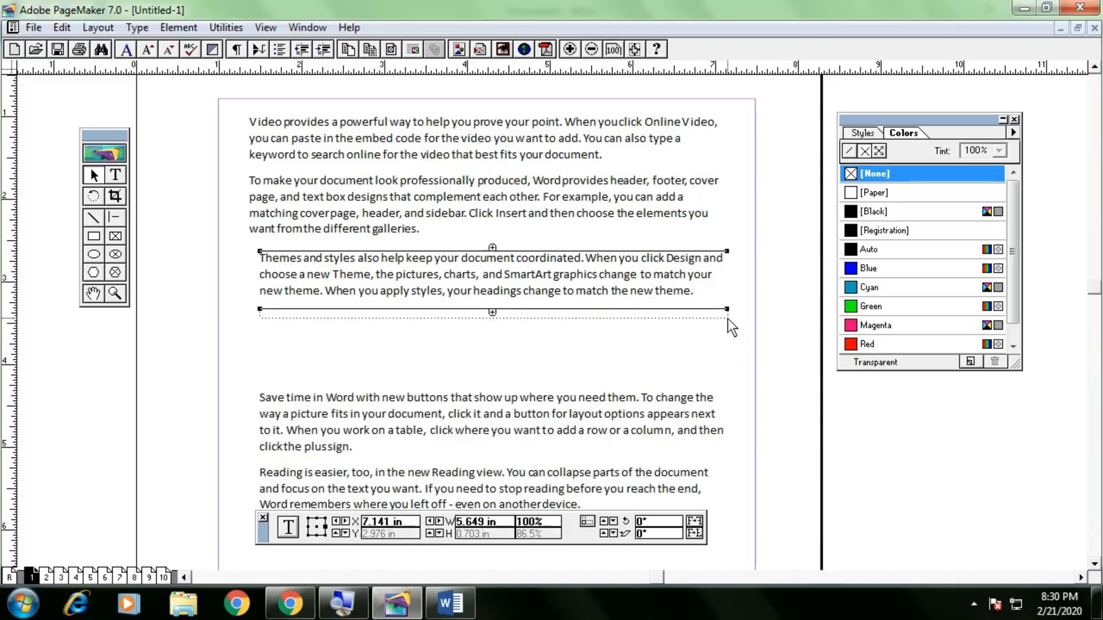
drag(497, 438, 508, 386)
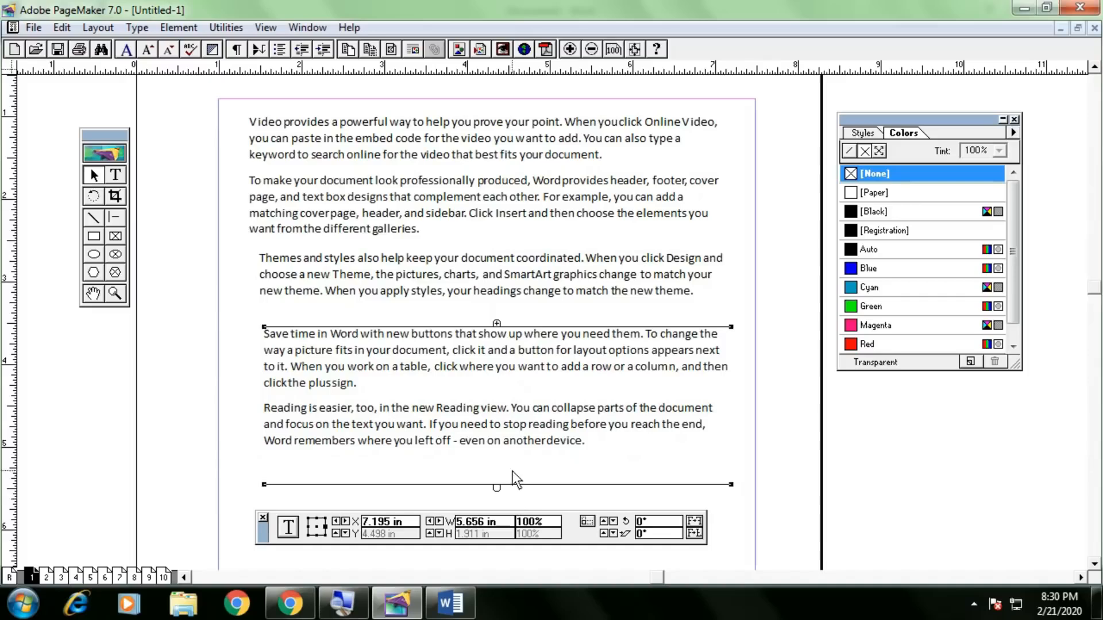
mouse_move(625, 424)
mouse_down()
mouse_move(621, 396)
mouse_move(623, 424)
mouse_up()
drag(733, 484, 725, 399)
click(495, 403)
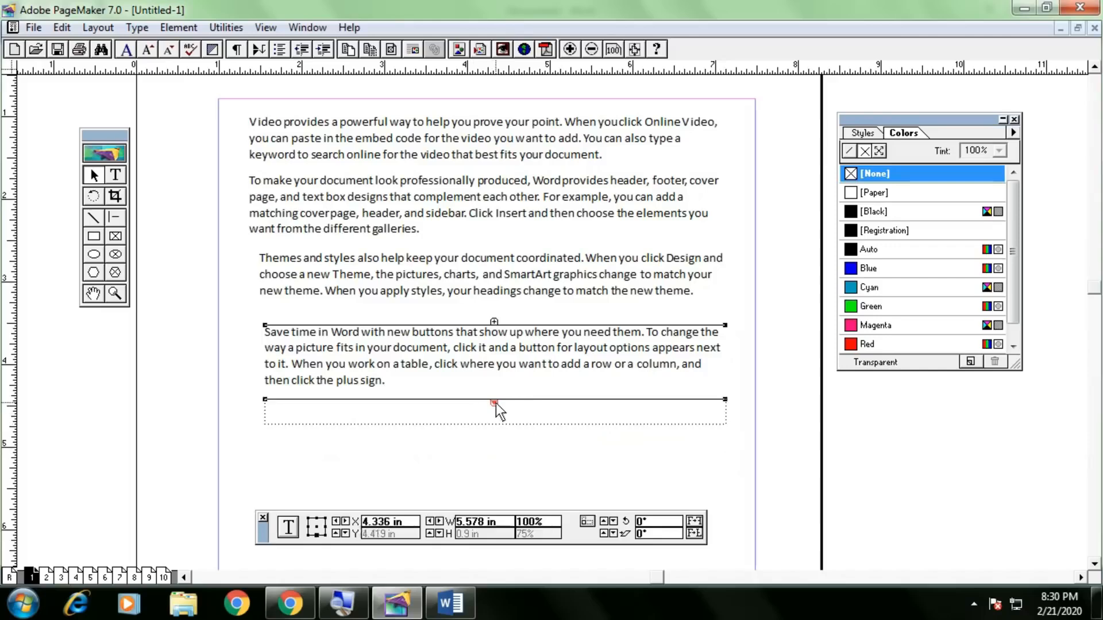
drag(267, 408, 726, 471)
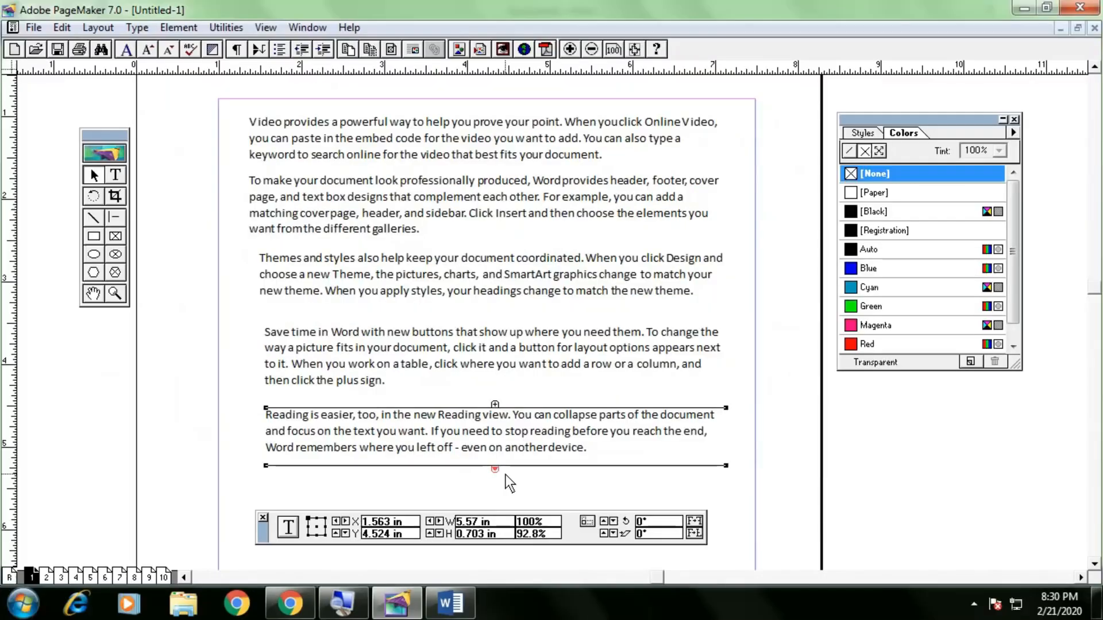
key(Delete)
click(540, 359)
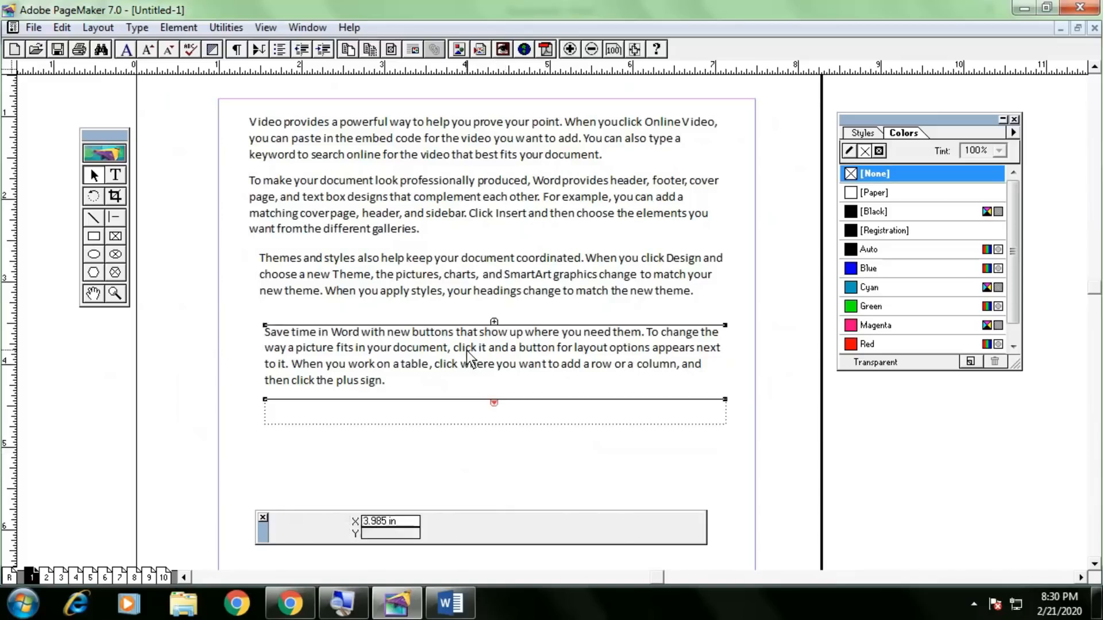
key(Delete)
click(437, 290)
key(Delete)
click(435, 217)
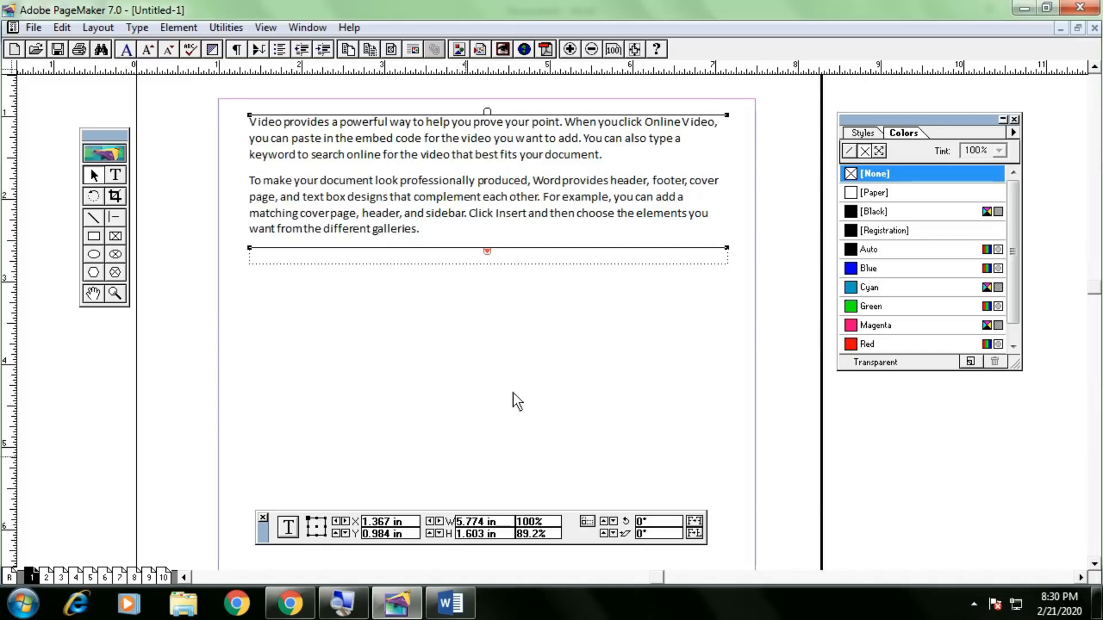
Delete the old text block and paste the Word sample text into a new top frame.
drag(728, 247, 718, 438)
key(ctrl+z)
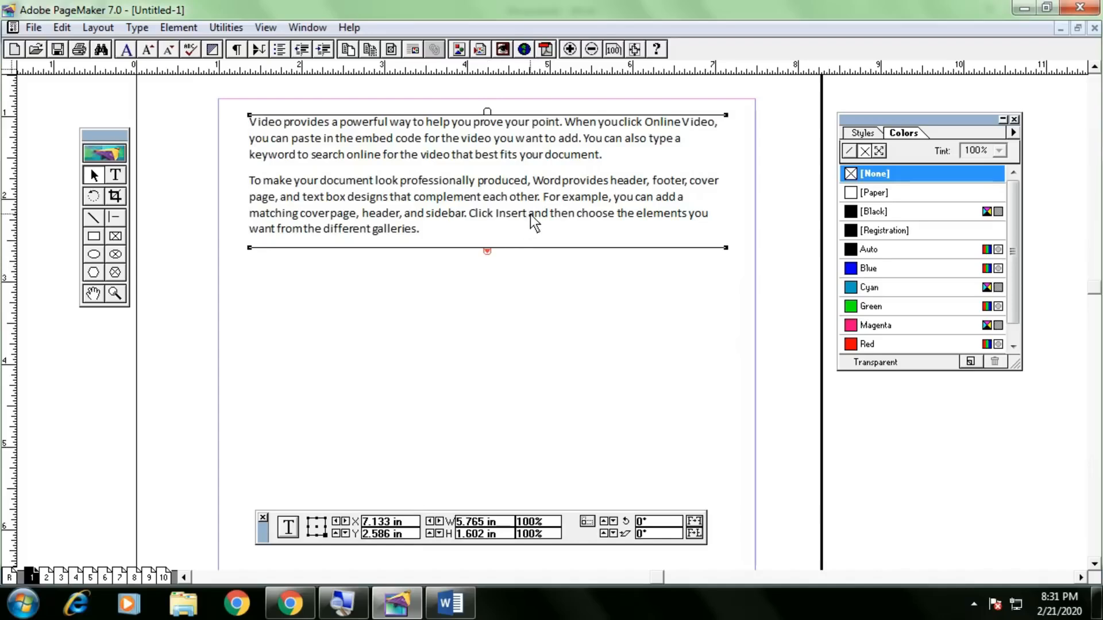
key(Delete)
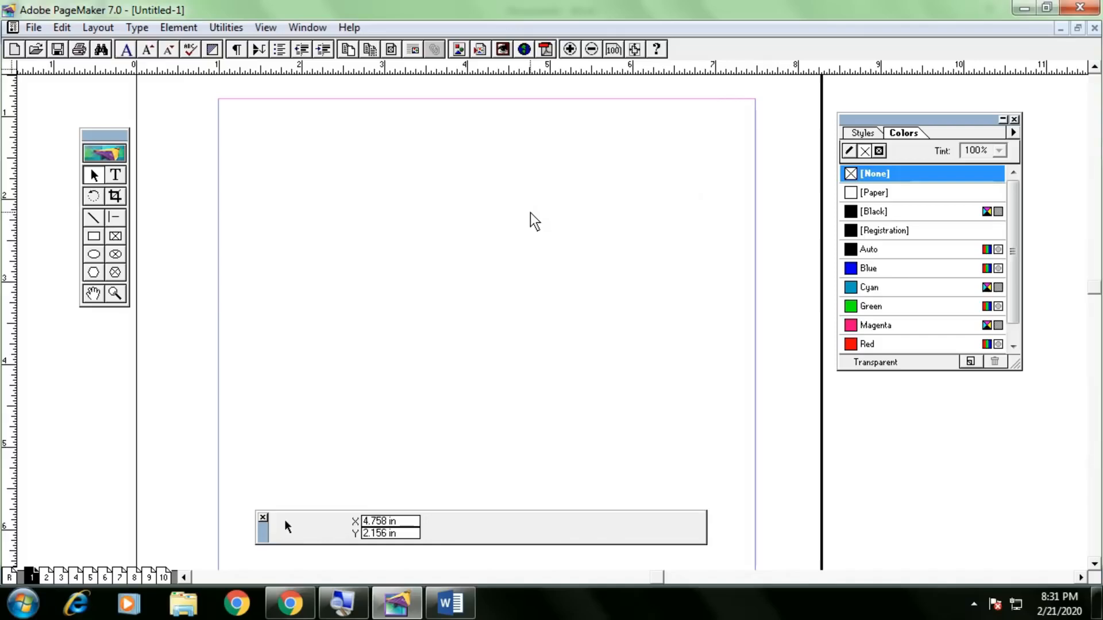
click(116, 175)
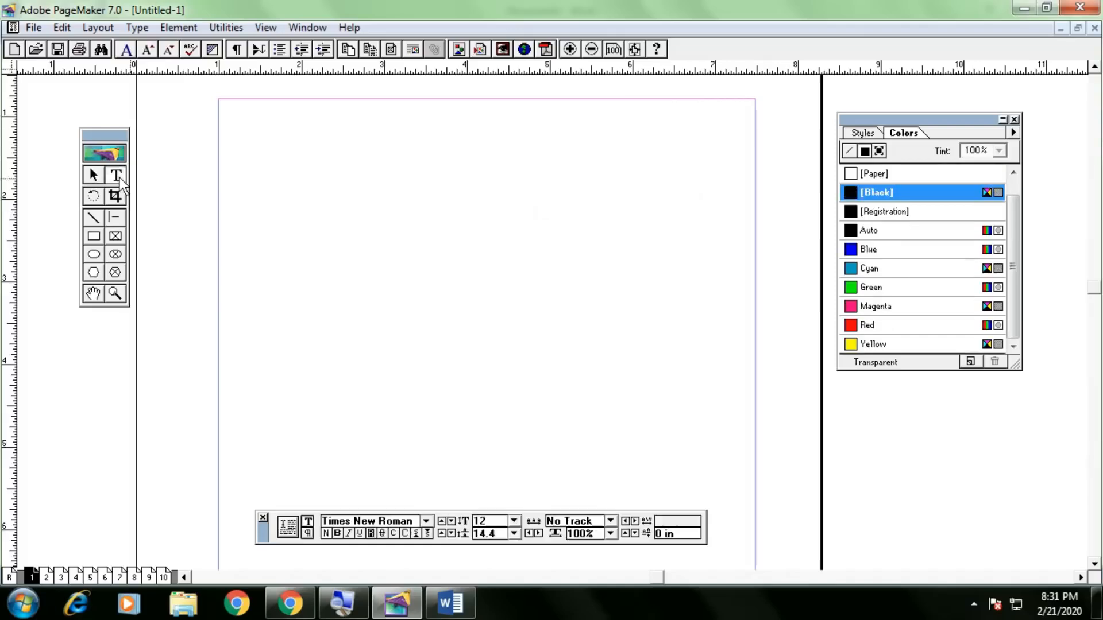
drag(254, 131, 736, 214)
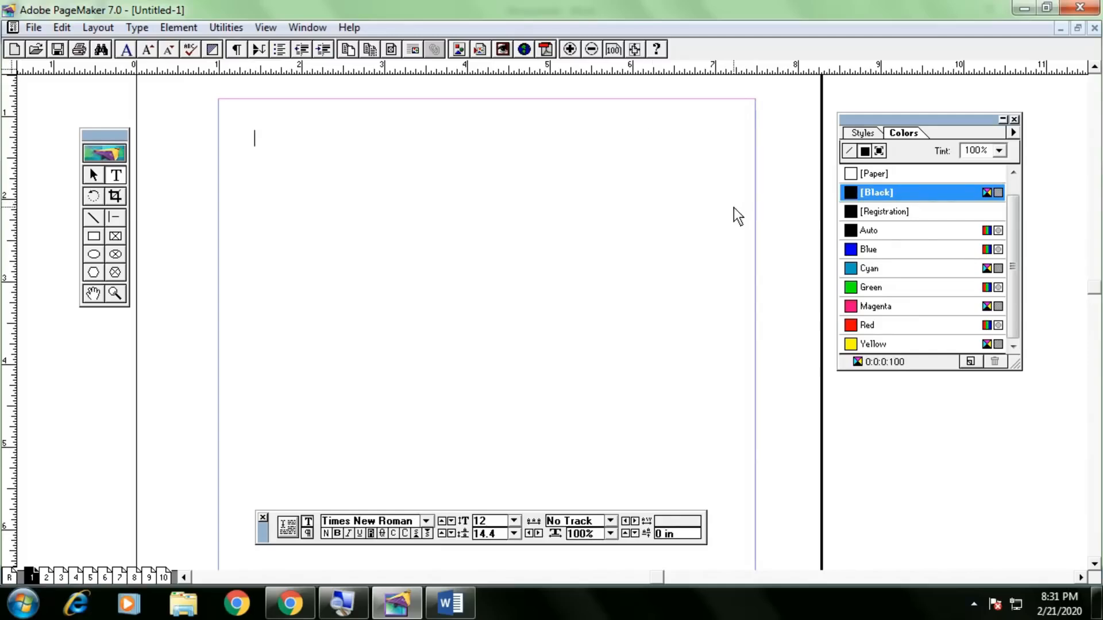
key(ctrl+v)
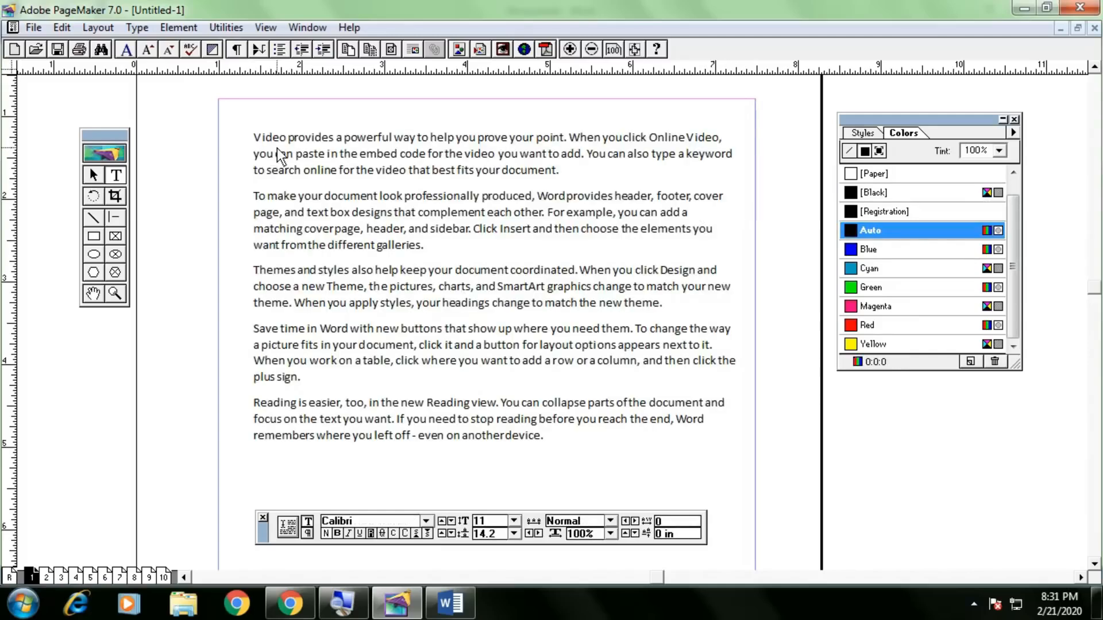
Insert a CHAPTER1 line above the first paragraph and make it bold.
click(256, 139)
key(Return)
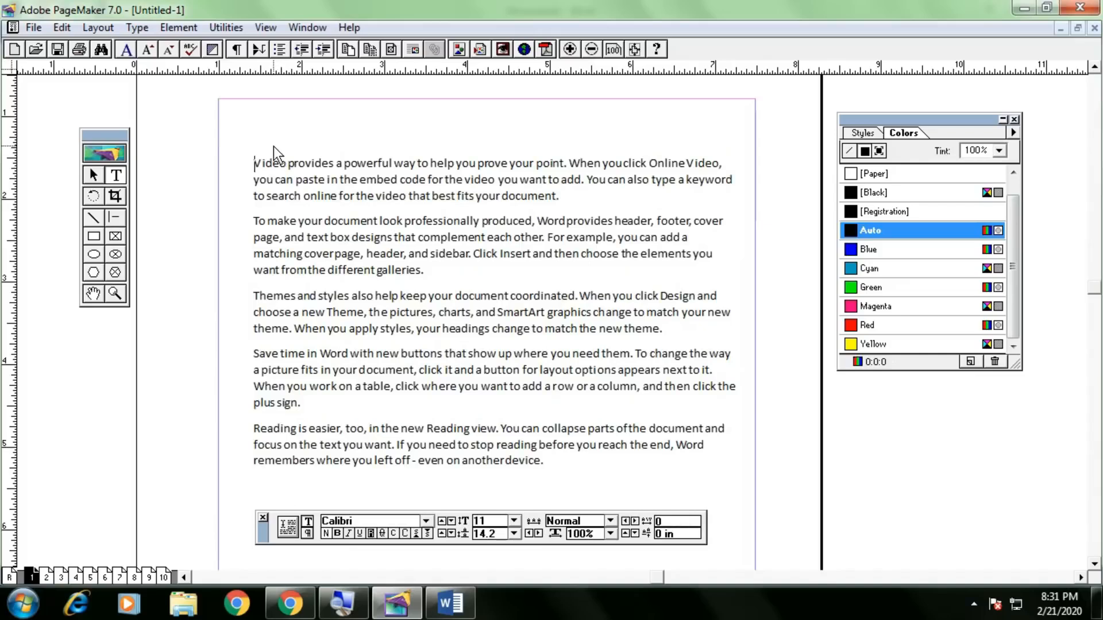
text(CHAPTER1)
double_click(321, 139)
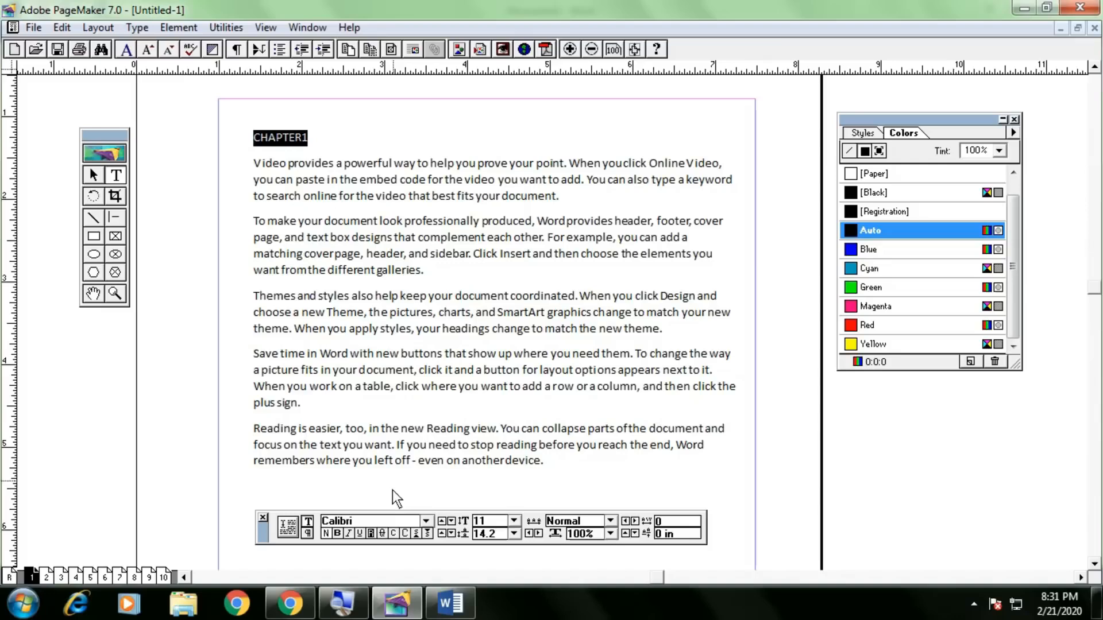
drag(267, 545, 231, 110)
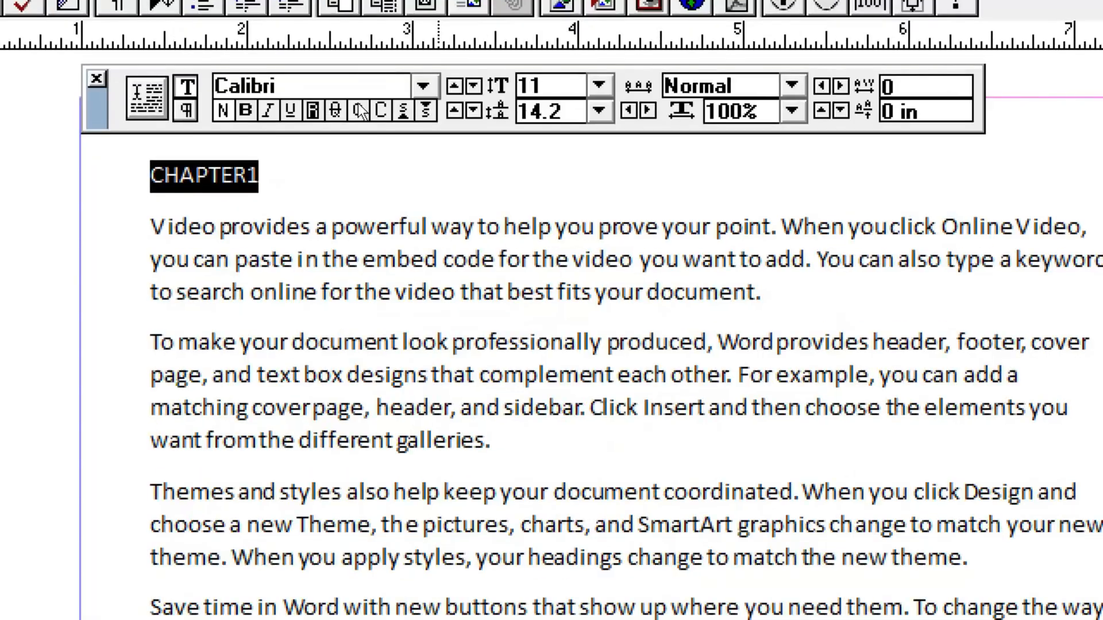
key(ctrl+shift+b)
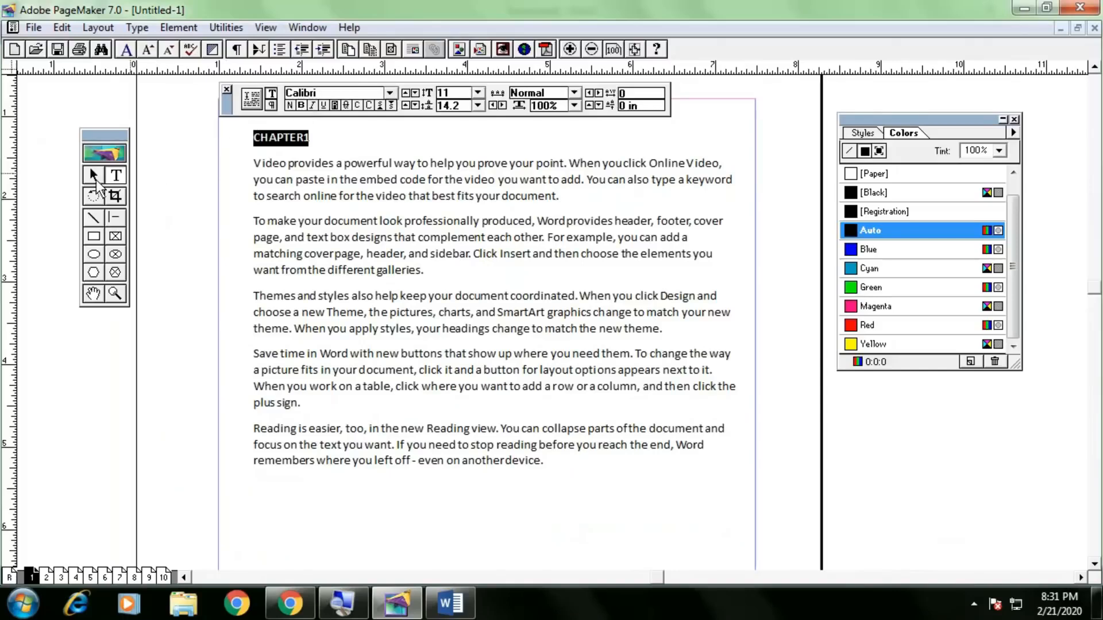
Underline the CHAPTER1 heading and set it to 24 point.
click(94, 176)
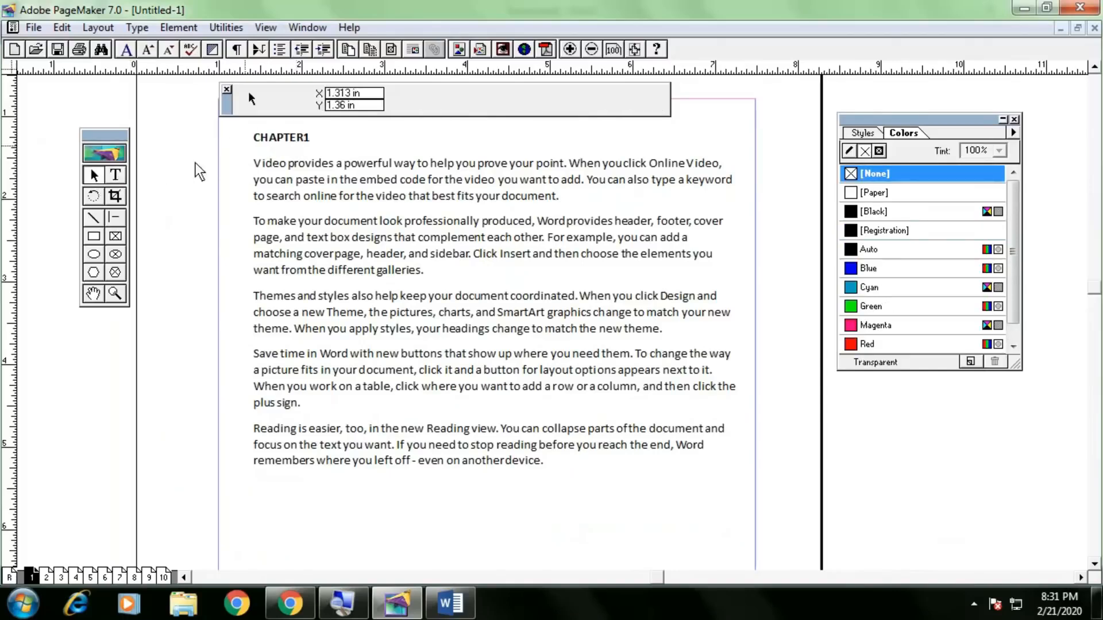
click(114, 175)
drag(281, 143, 242, 142)
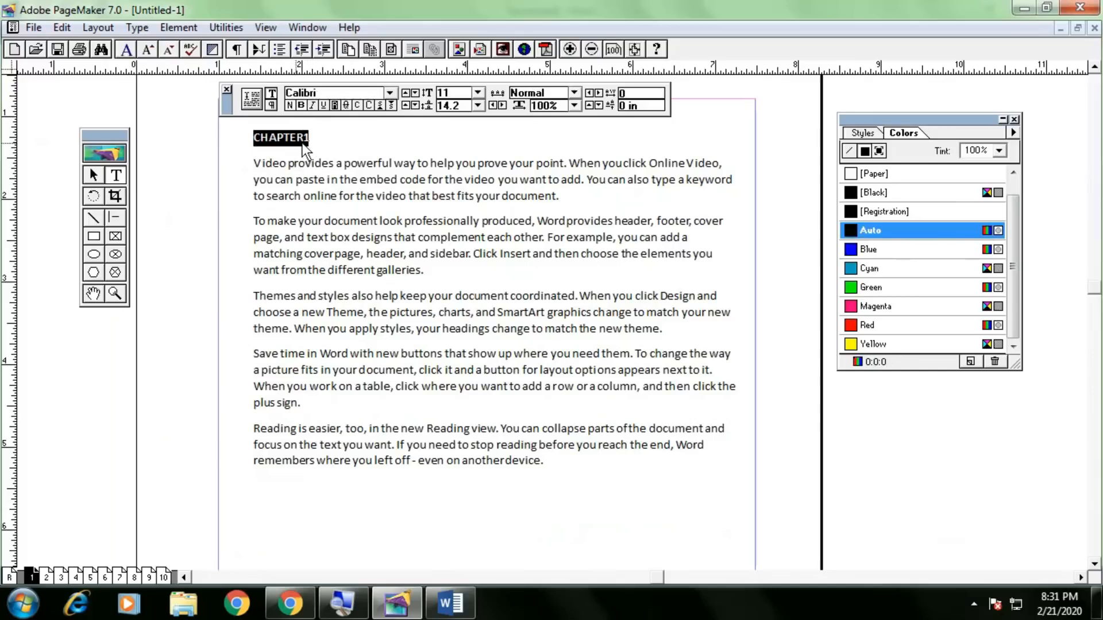
click(323, 105)
click(477, 93)
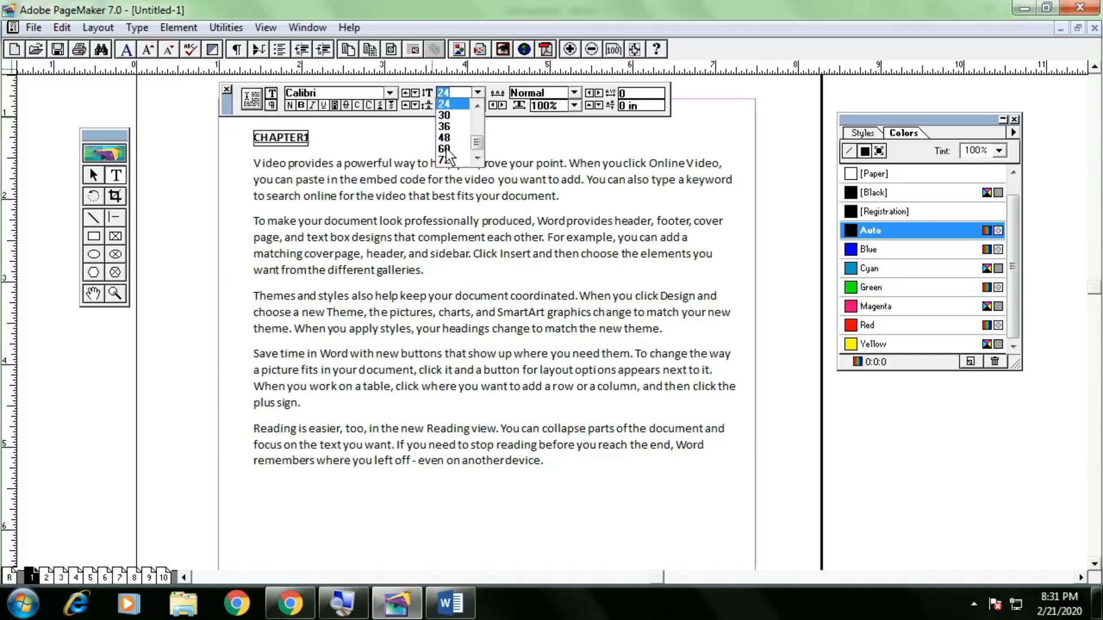
click(447, 151)
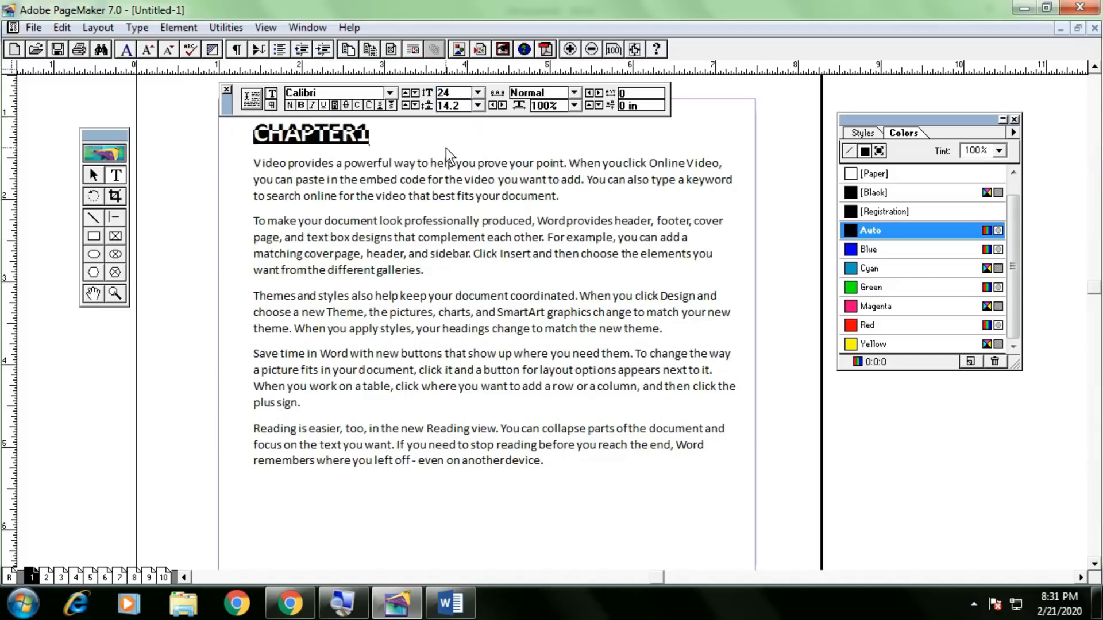
click(371, 139)
Change the heading font to Lucida Bright after trying Pristina.
drag(375, 137, 239, 134)
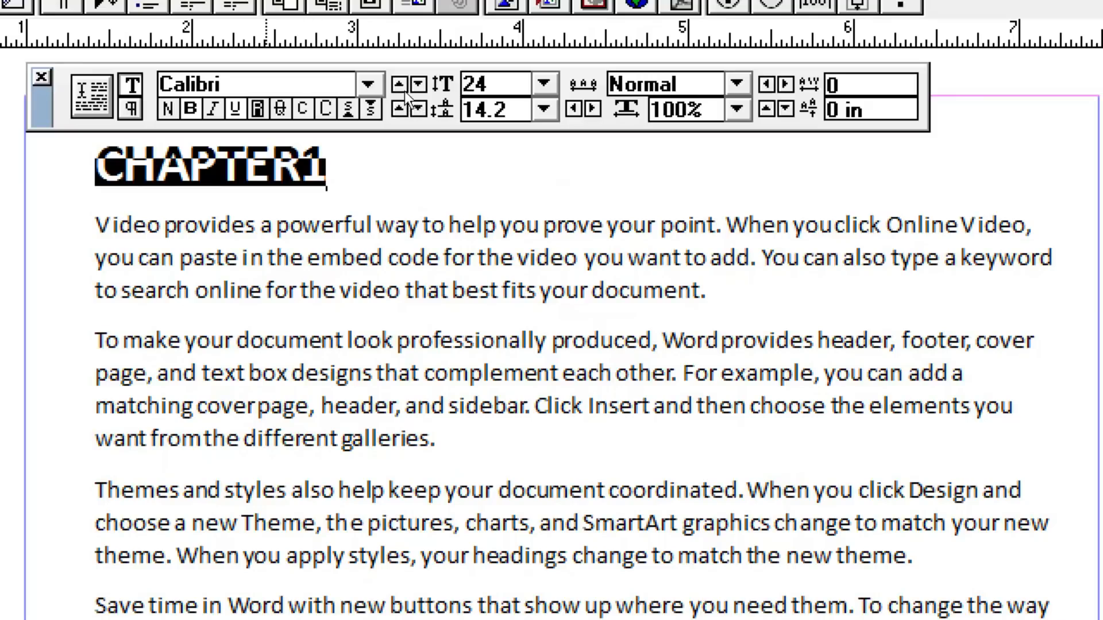
click(369, 84)
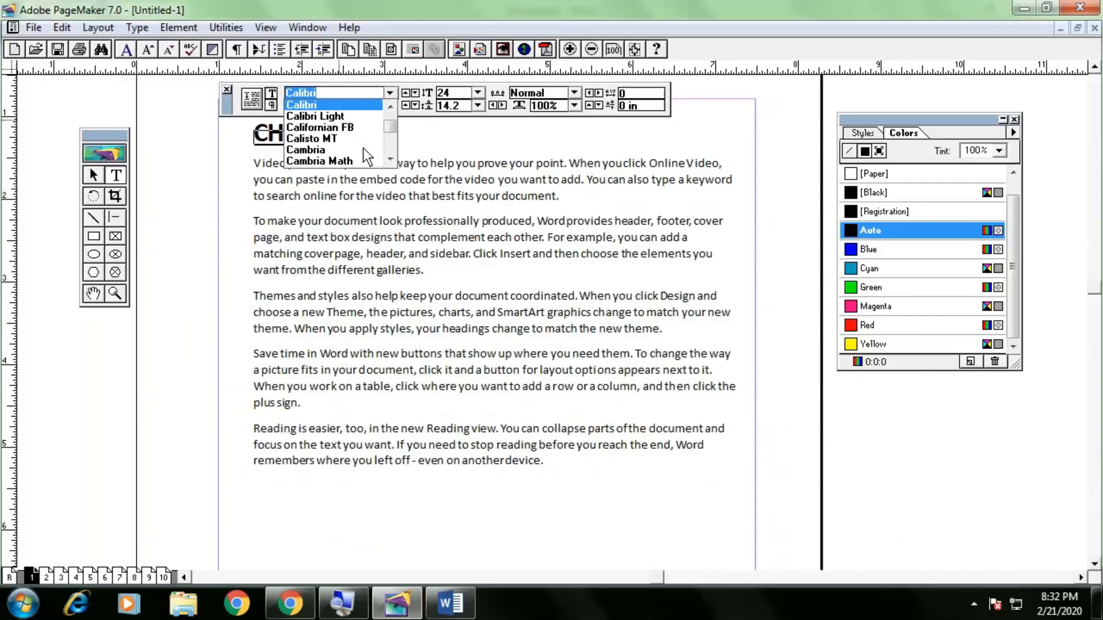
drag(392, 131, 393, 142)
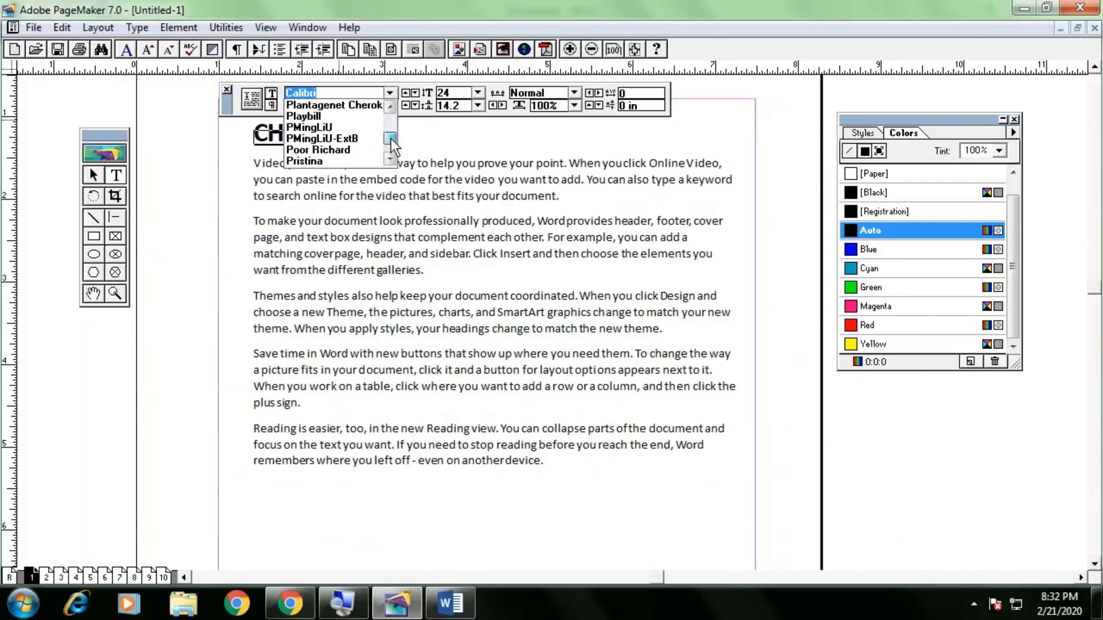
click(341, 162)
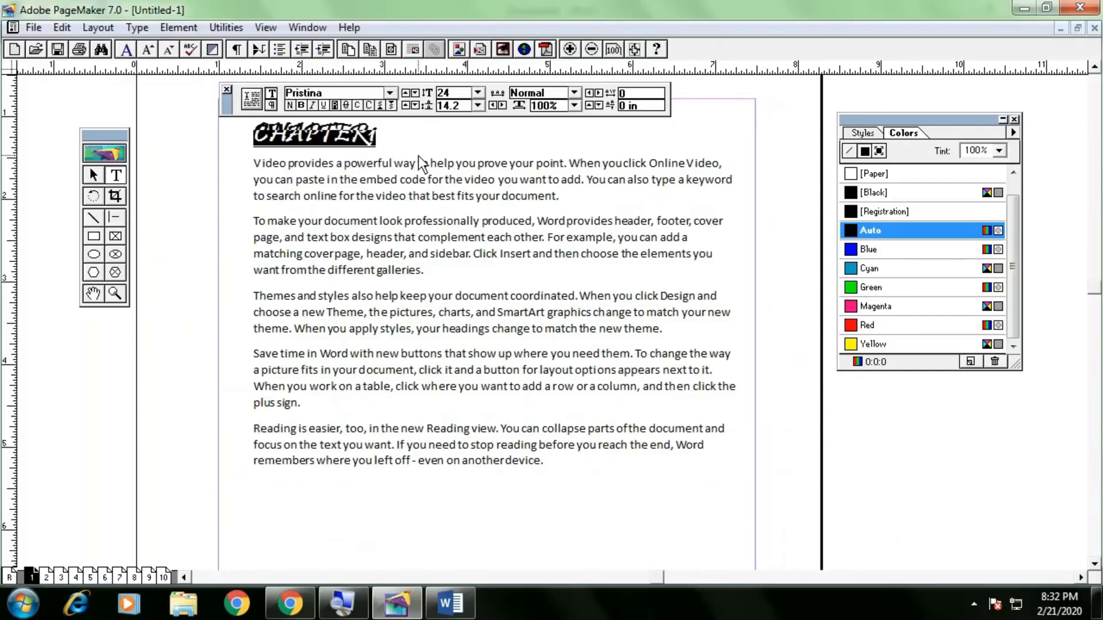
click(389, 94)
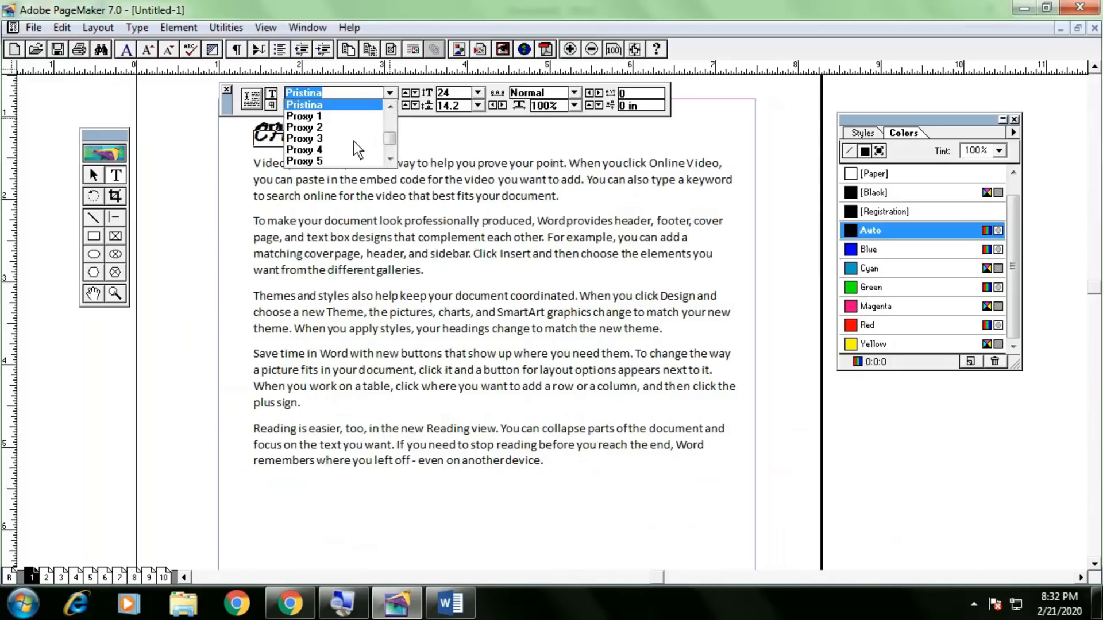
drag(390, 154, 243, 136)
click(333, 139)
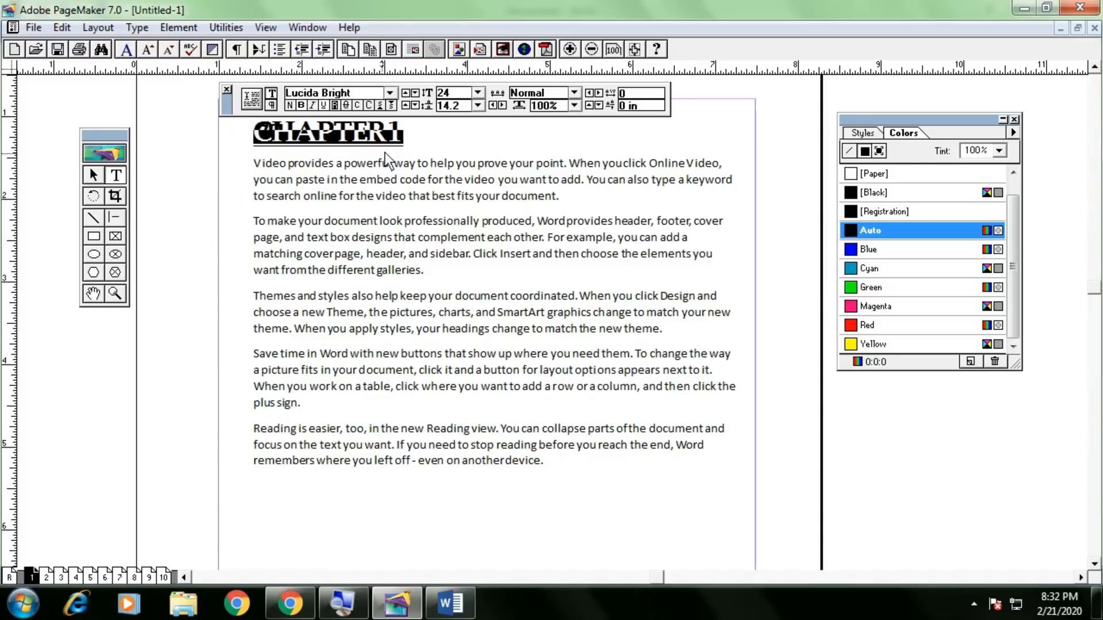
click(402, 144)
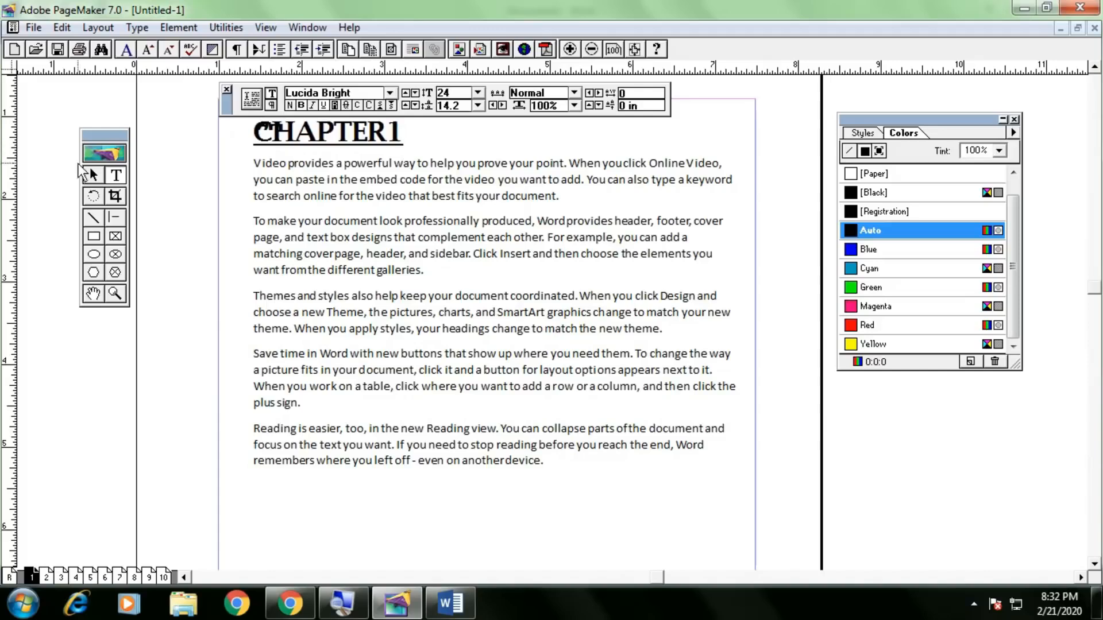
Shift the story's text block slightly lower on the page.
click(102, 176)
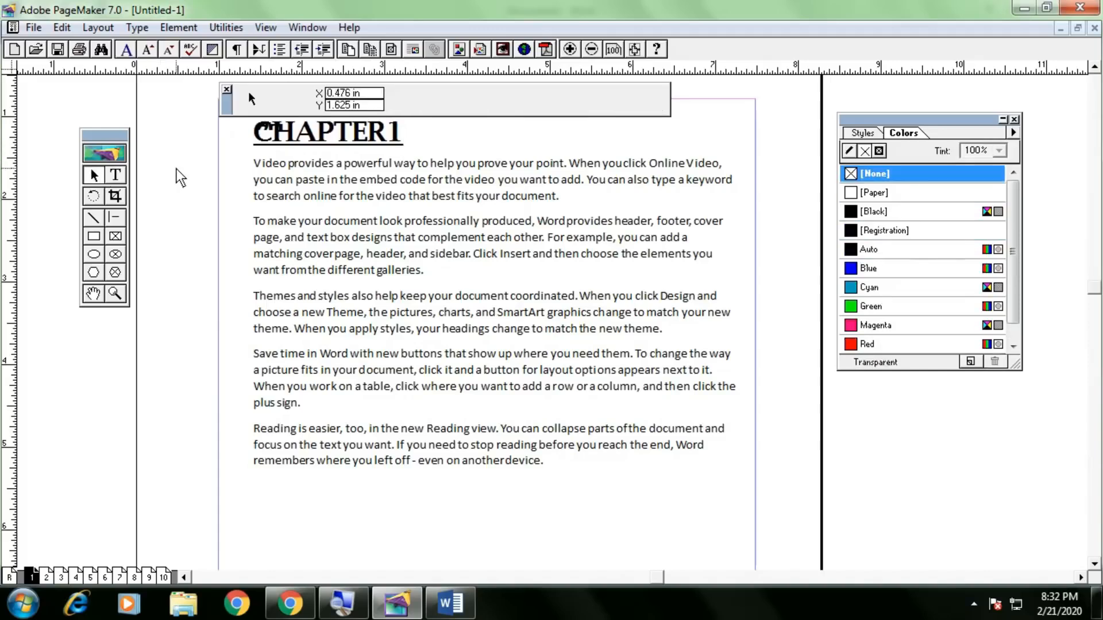
drag(192, 174, 194, 232)
drag(317, 190, 371, 208)
Select the CHAPTER1 heading and apply Center alignment from the Control palette's paragraph view.
click(194, 273)
click(116, 175)
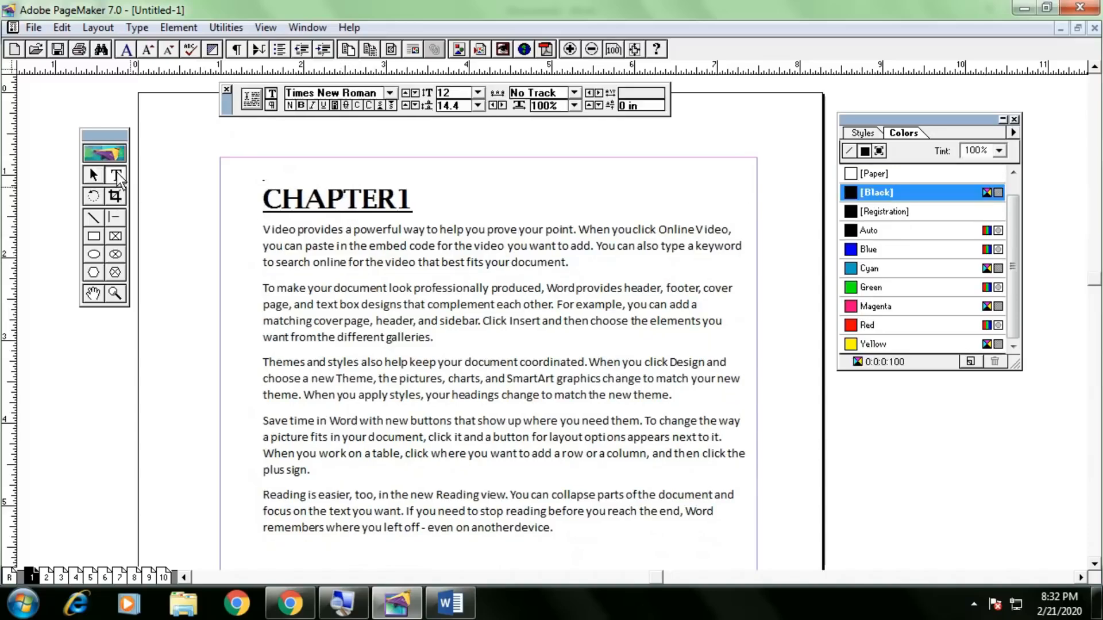
drag(421, 196, 182, 191)
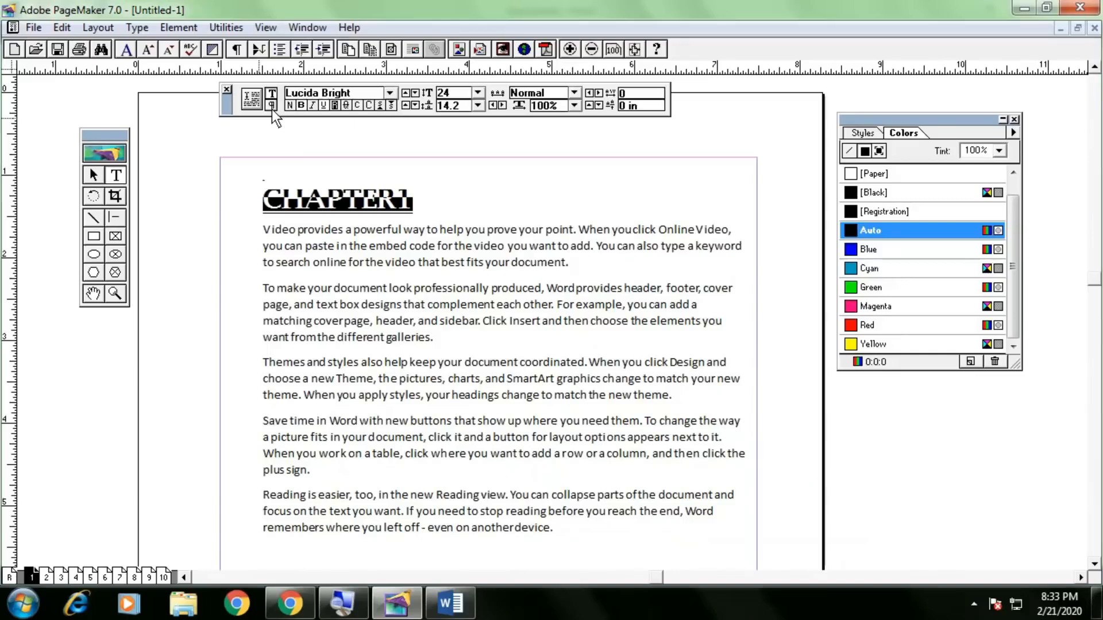
click(272, 106)
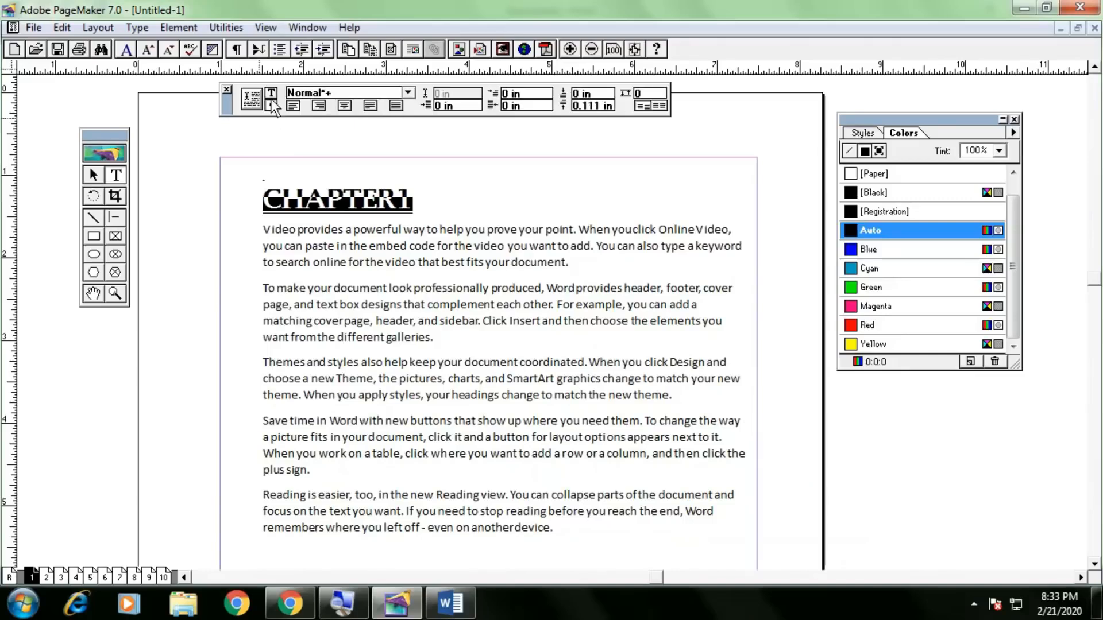
click(272, 95)
click(271, 106)
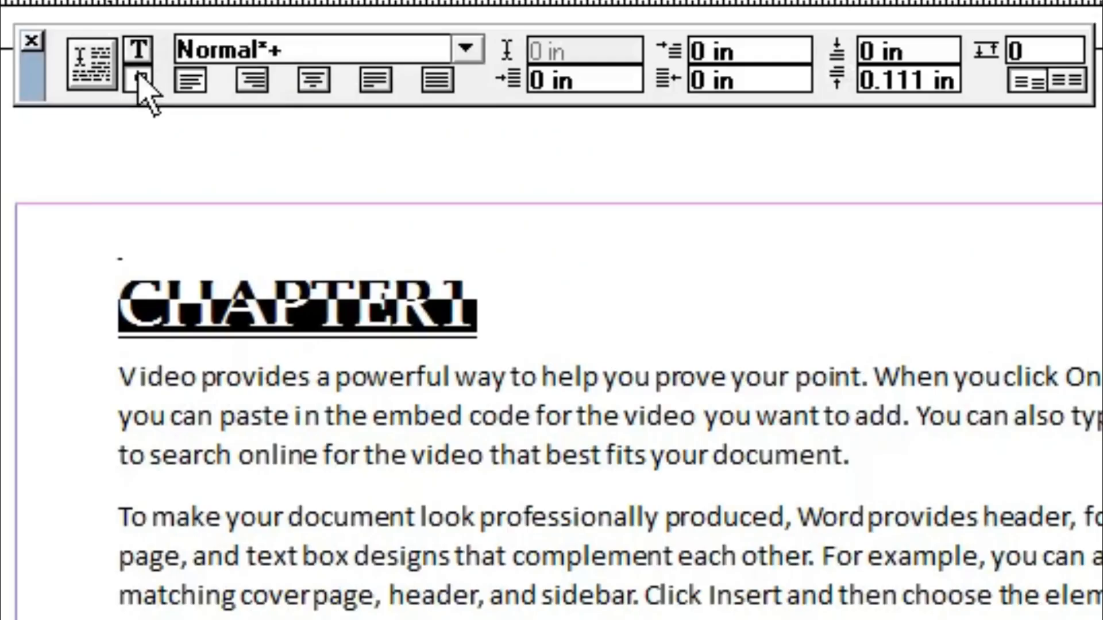
click(272, 94)
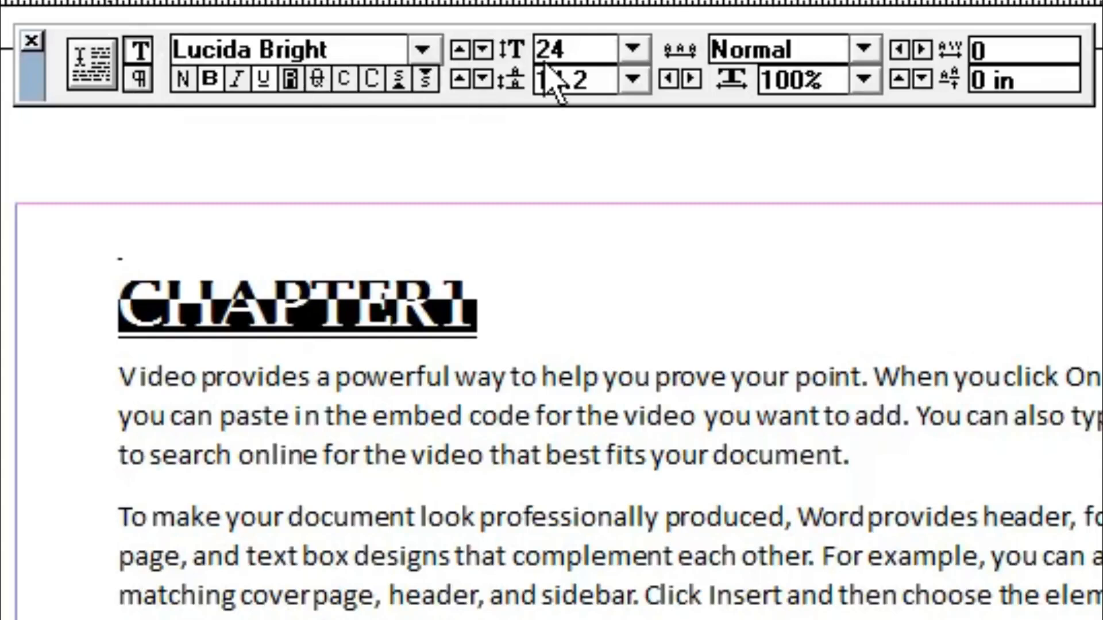
click(137, 86)
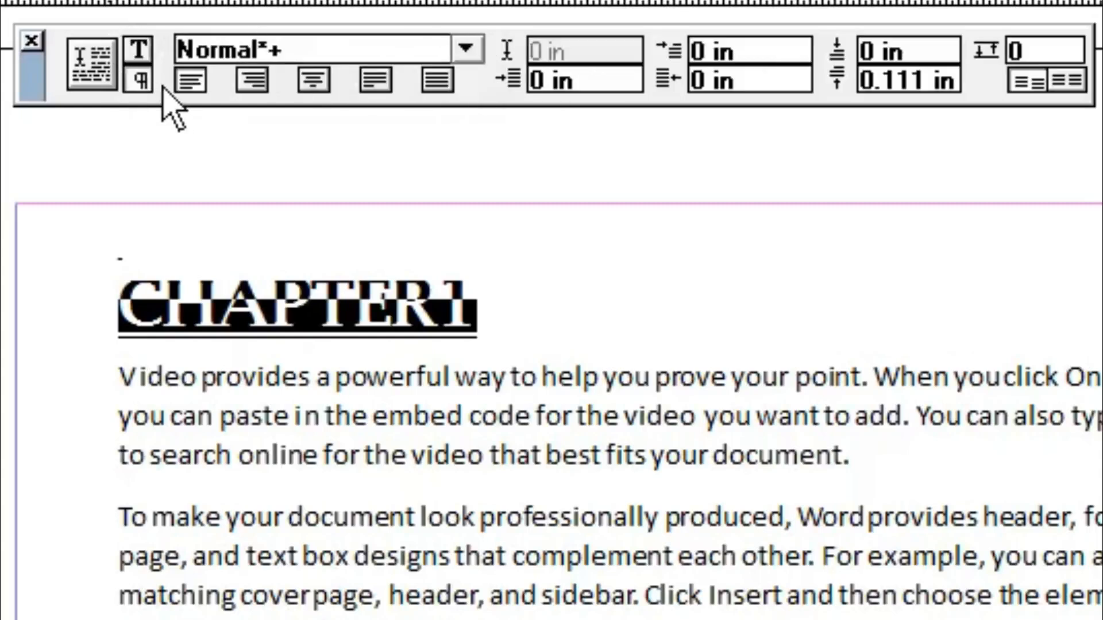
click(313, 82)
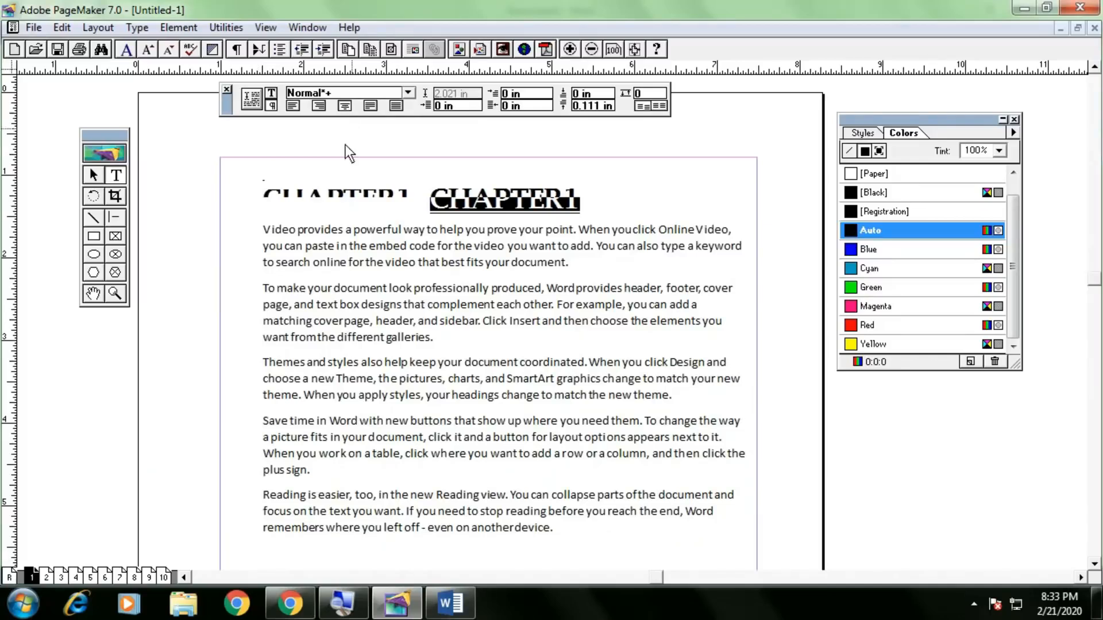
Nudge the text block around, then drag the CHAPTER1 heading out to the left pasteboard.
click(94, 176)
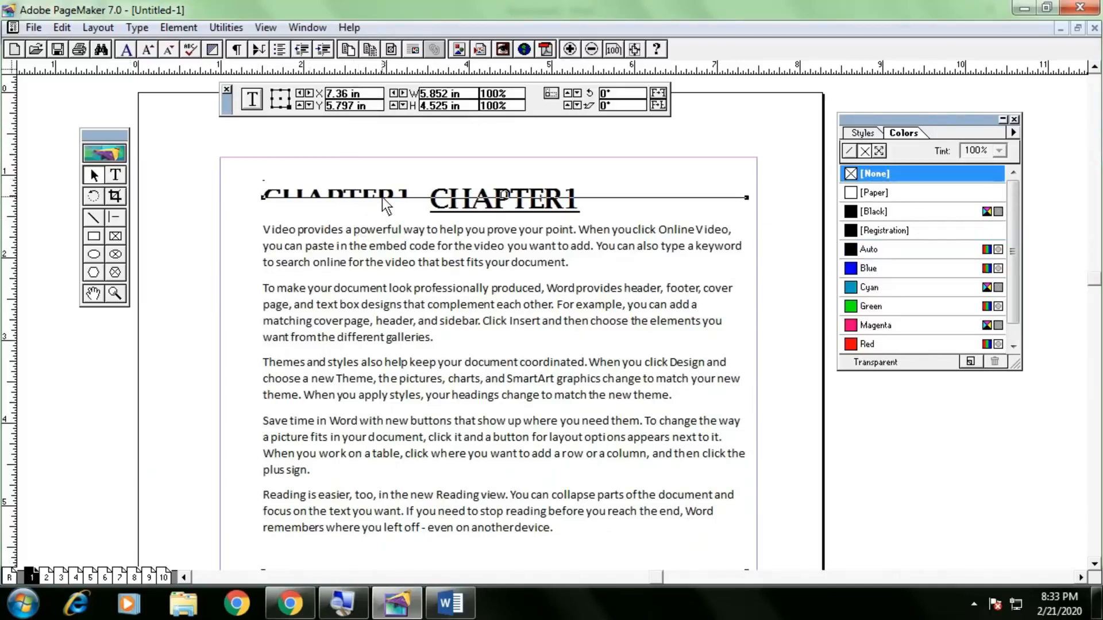
drag(377, 297, 407, 303)
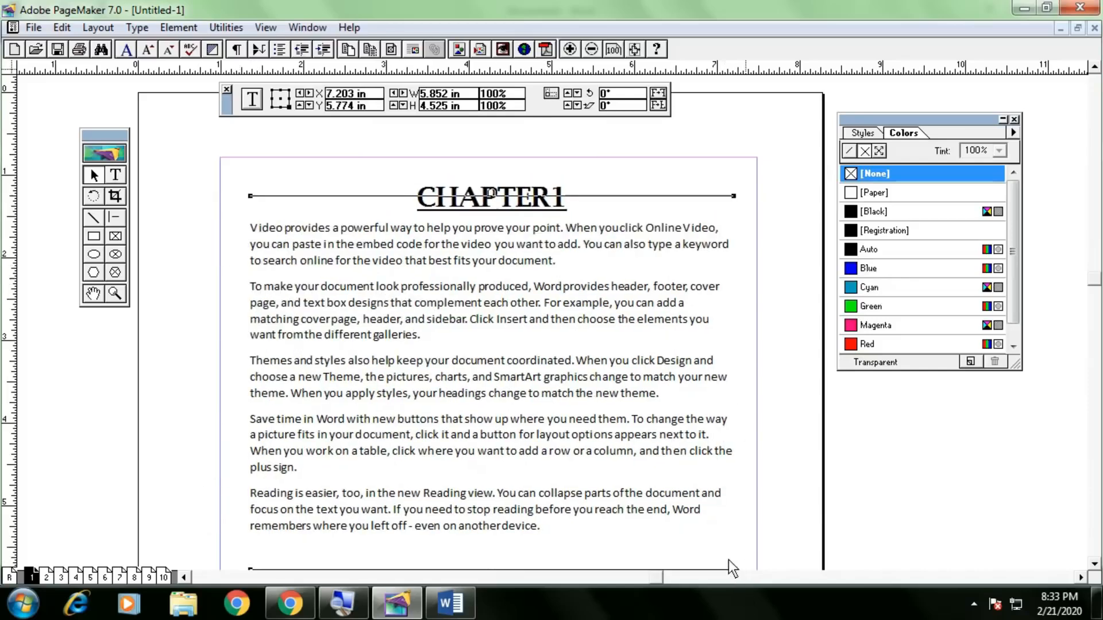
drag(607, 424, 606, 407)
click(805, 411)
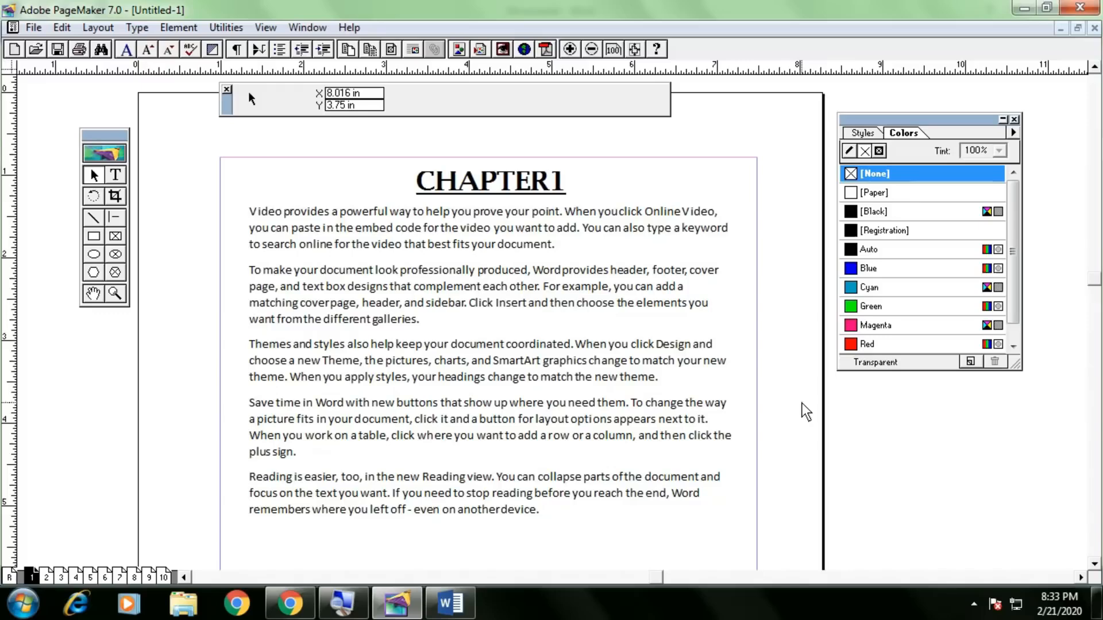
drag(552, 359, 556, 382)
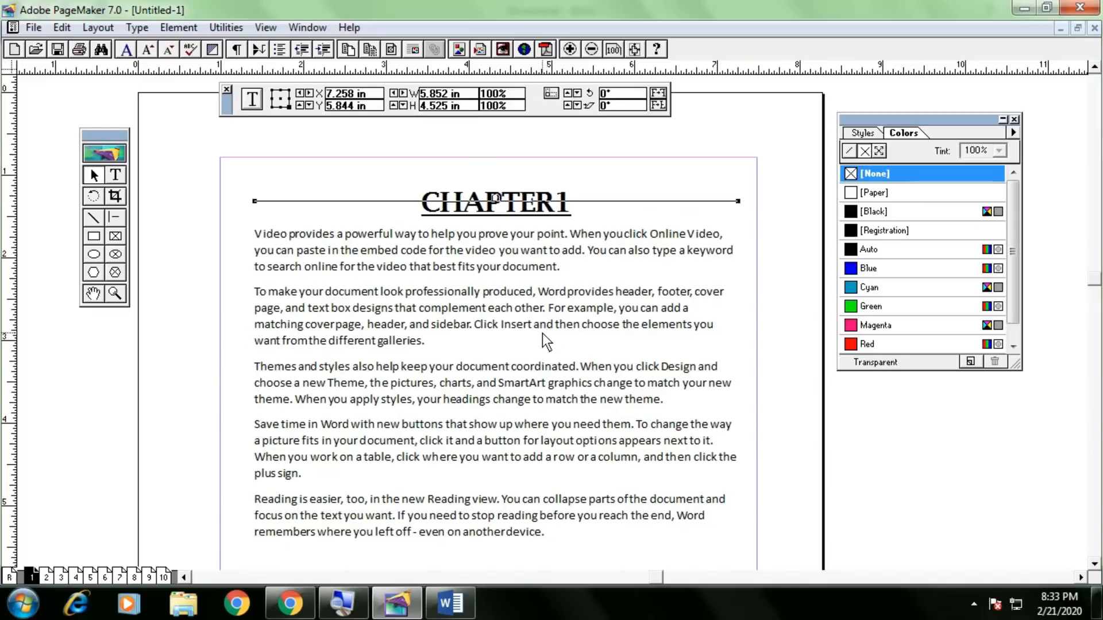
click(493, 208)
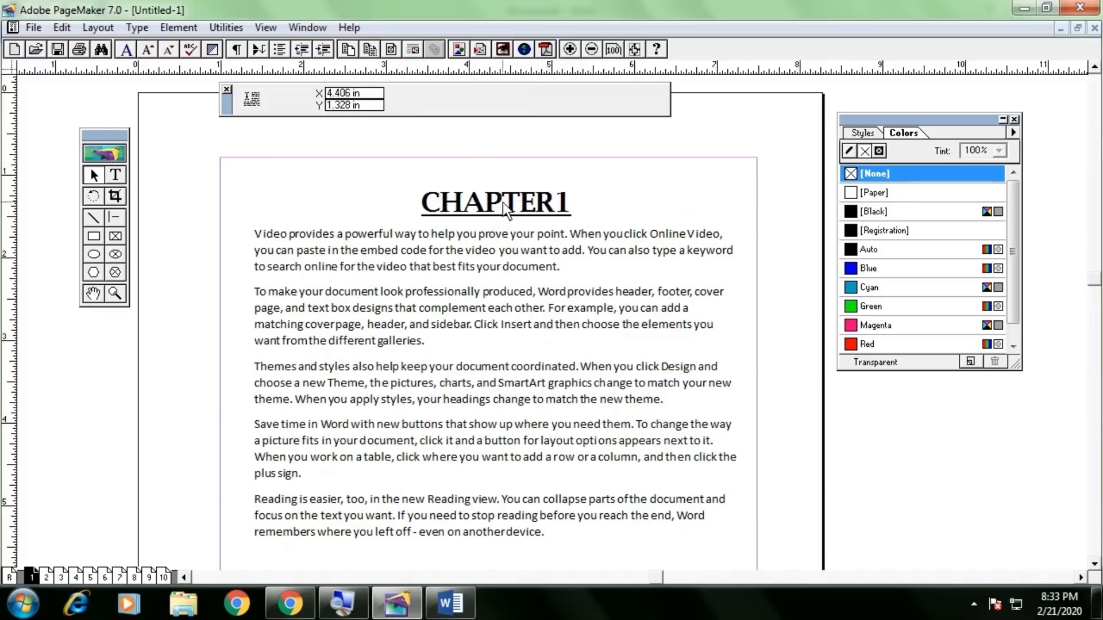
drag(502, 203, 147, 383)
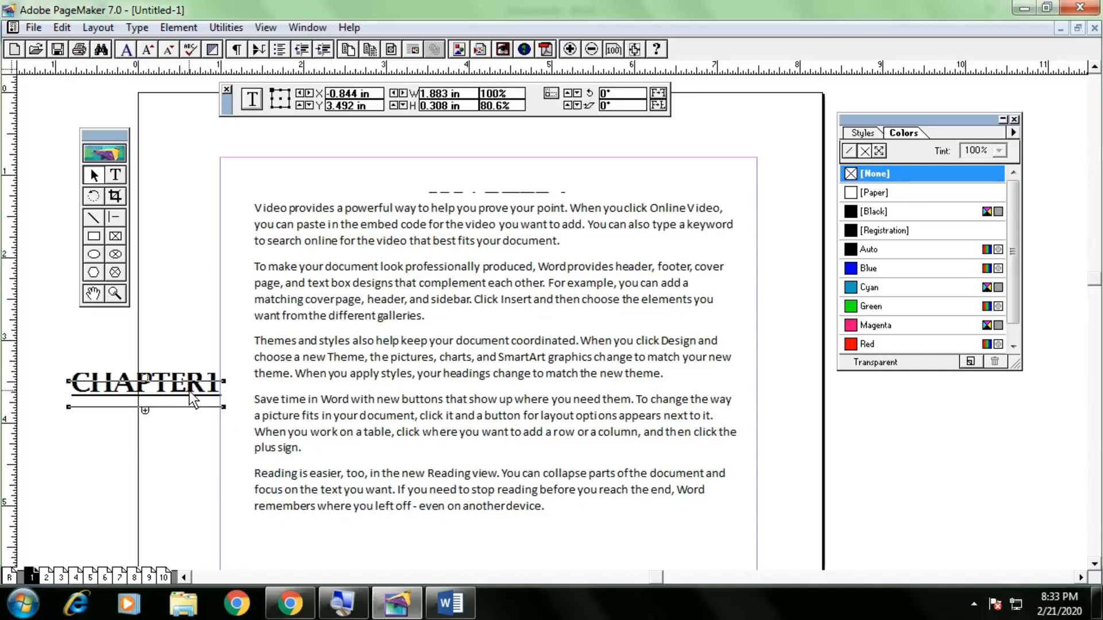
Try the CHAPTER1 heading at the left page edge and at the page top, undoing and redoing.
drag(175, 391, 178, 360)
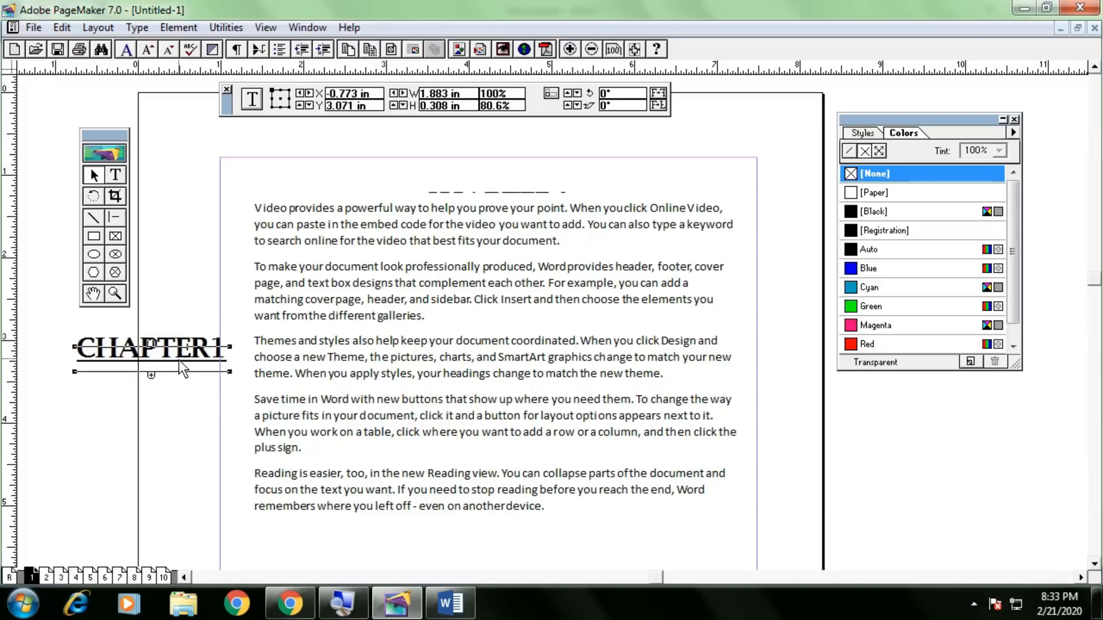
click(151, 379)
click(487, 193)
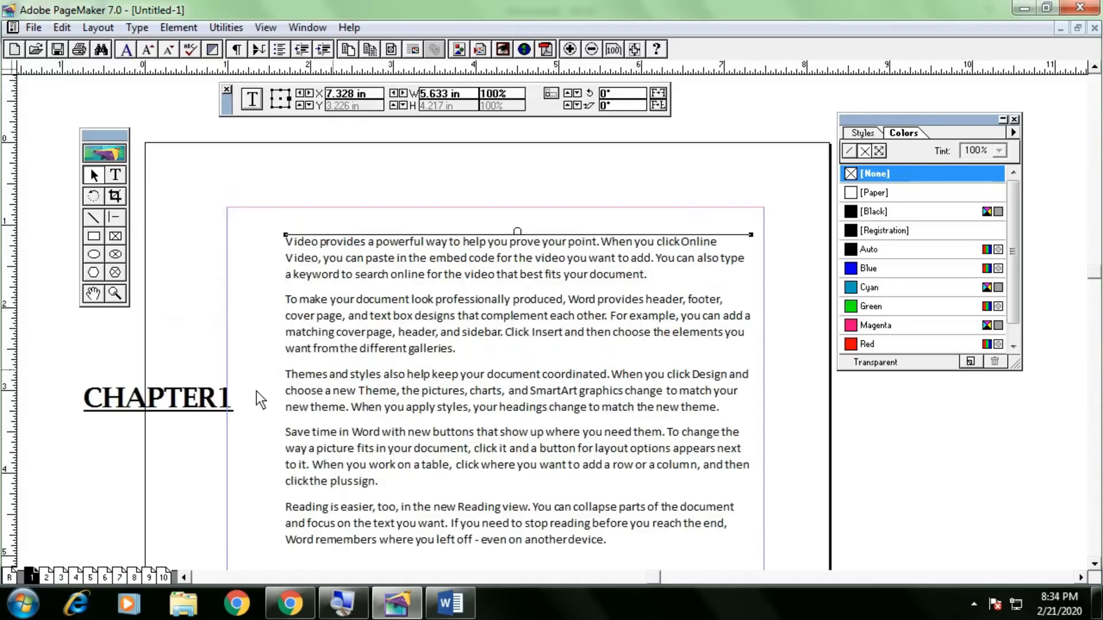
mouse_move(174, 401)
mouse_down()
mouse_move(202, 356)
mouse_move(153, 401)
mouse_up()
click(172, 361)
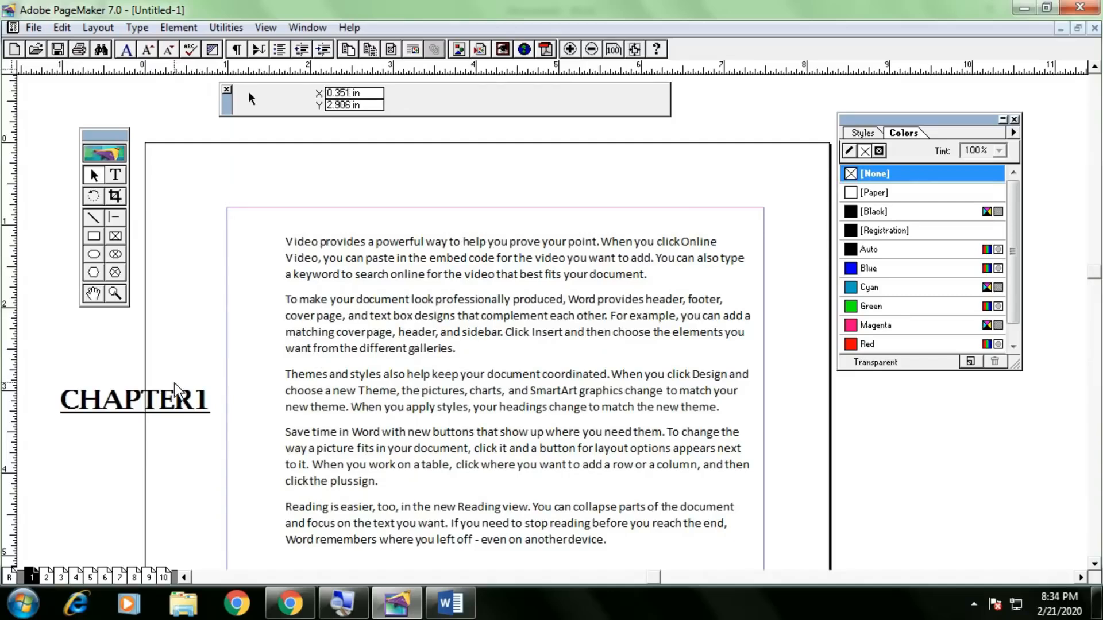
drag(172, 409, 487, 164)
key(ctrl+z)
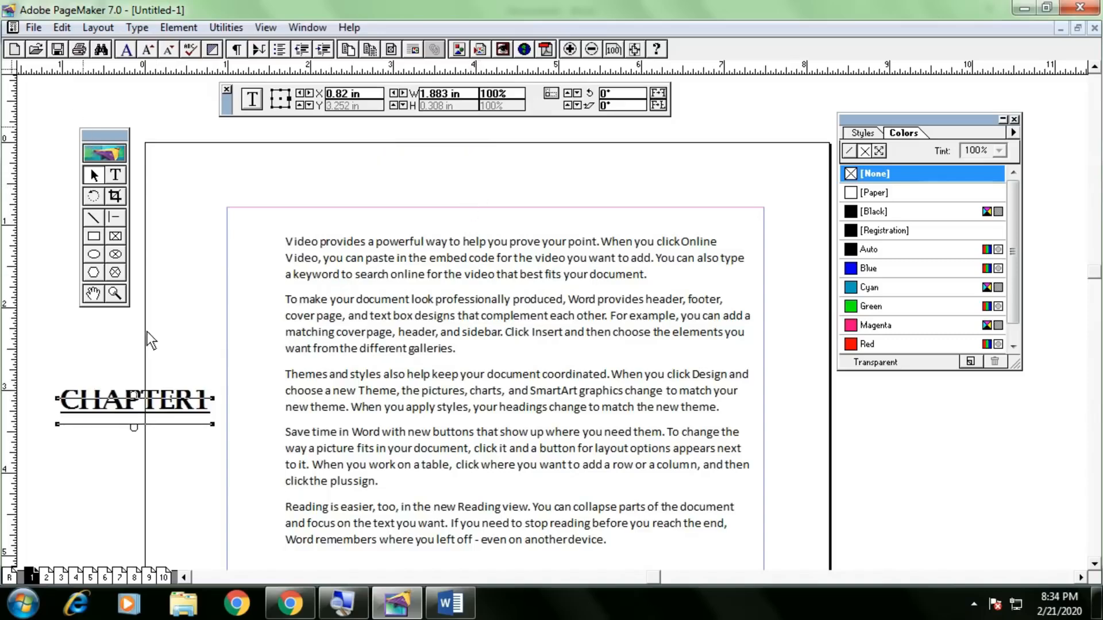
key(ctrl+z)
key(ctrl+z)
key(ctrl+z)
key(ctrl+z)
key(ctrl+z)
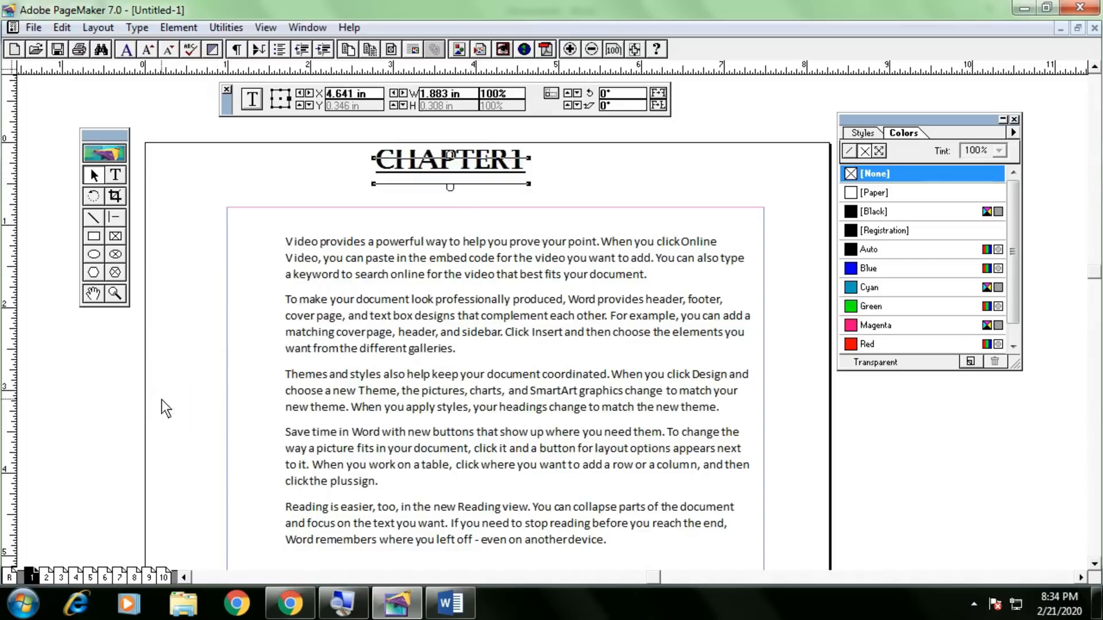
key(ctrl+z)
key(ctrl+z)
key(ctrl+z)
key(ctrl+z)
click(97, 236)
drag(115, 315, 236, 389)
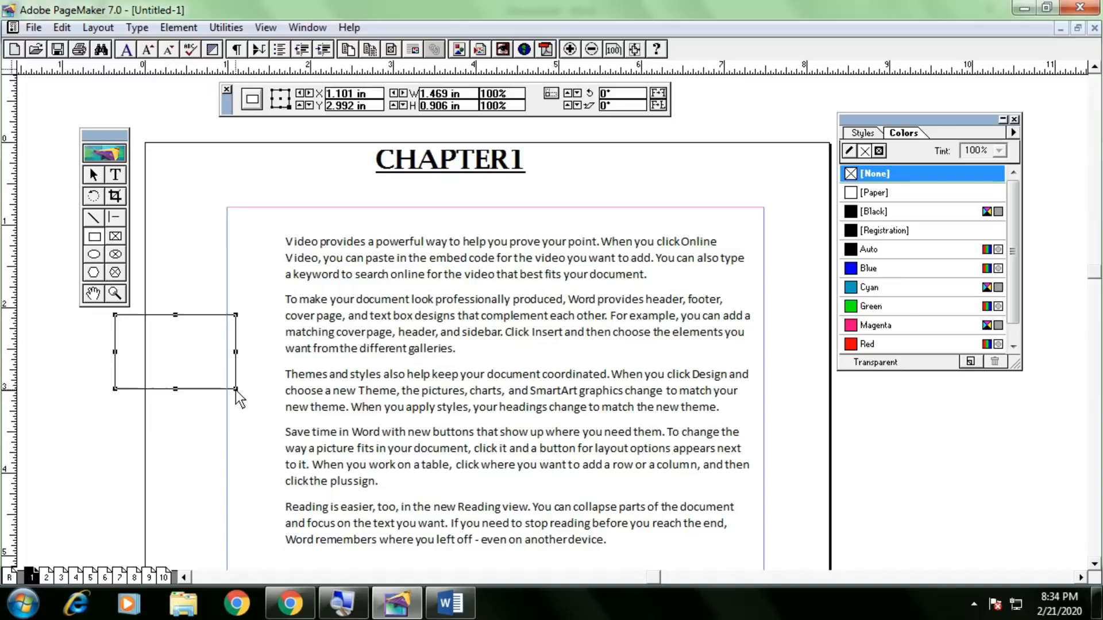
key(ctrl+z)
key(ctrl+z)
key(ctrl+z)
key(ctrl+z)
key(ctrl+z)
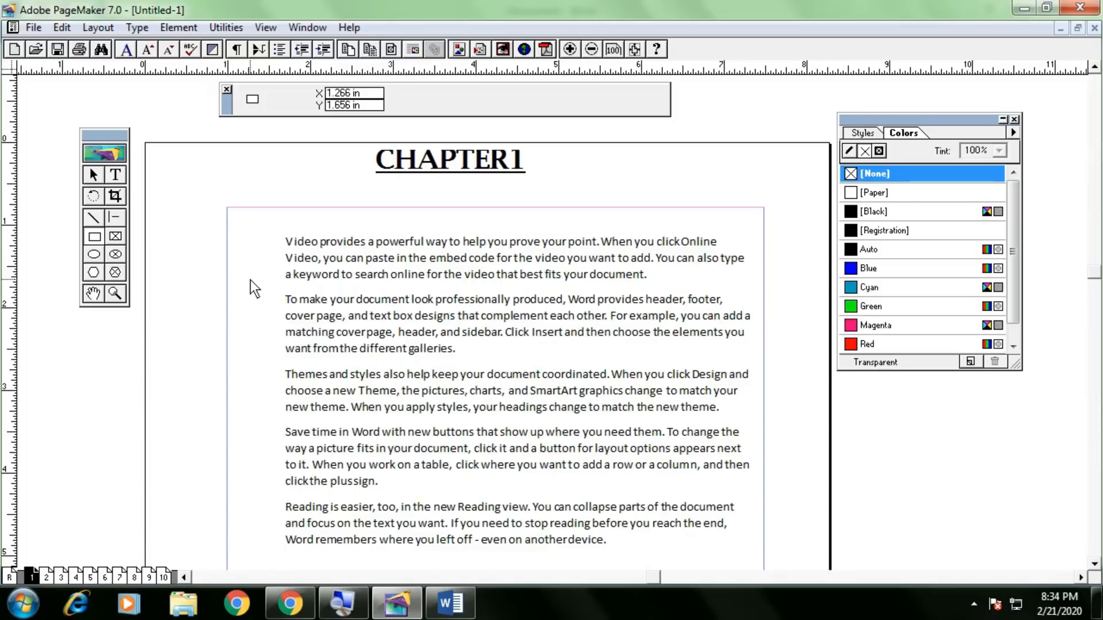
click(61, 27)
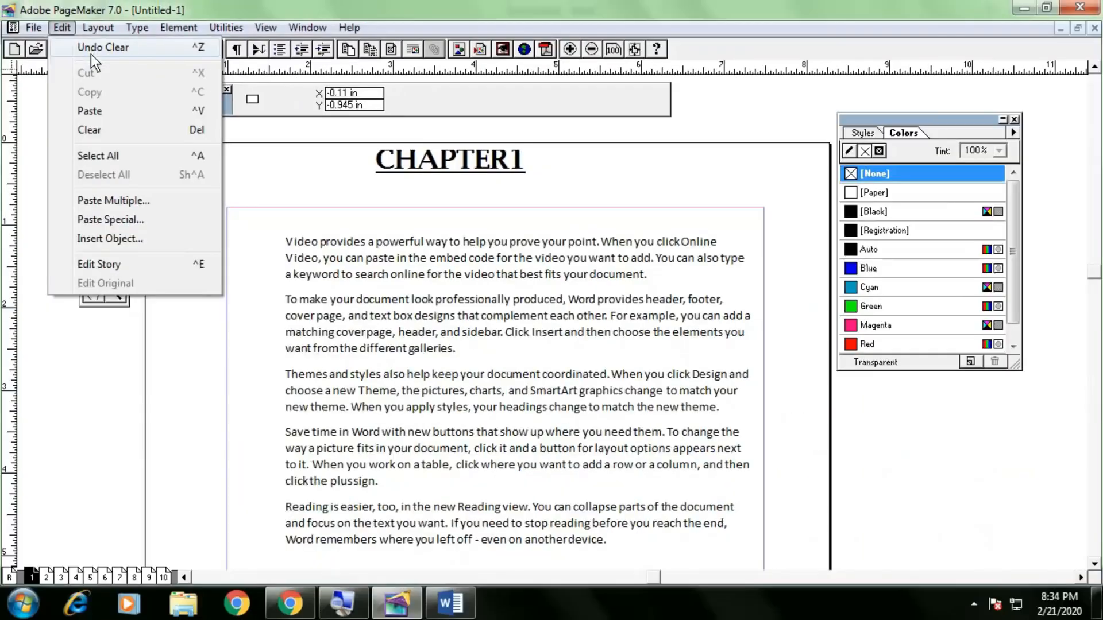
click(91, 54)
click(61, 27)
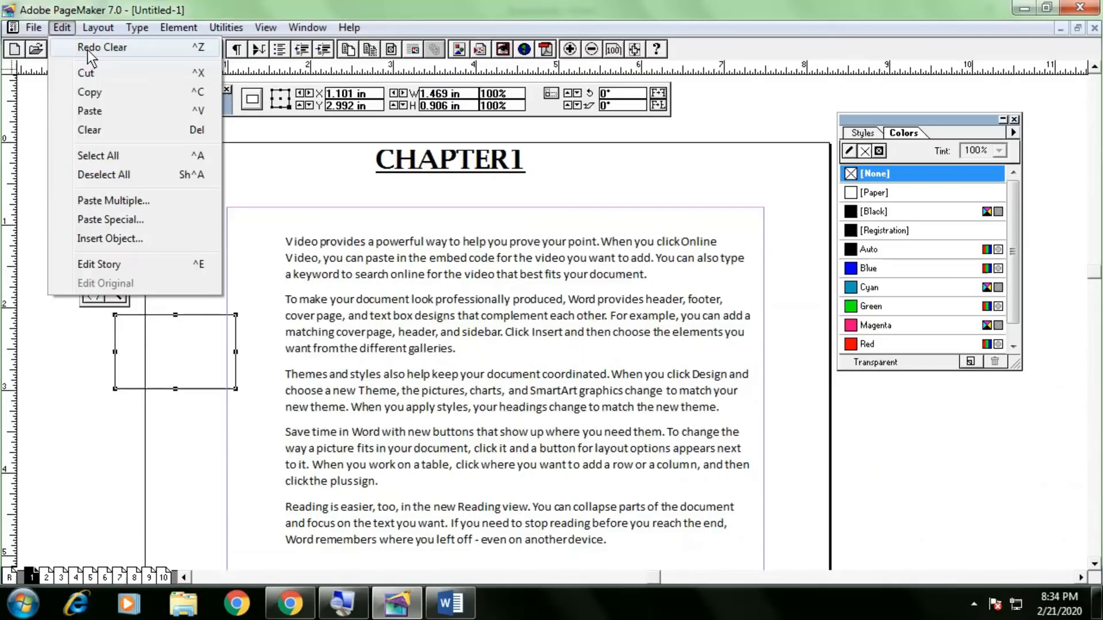
click(87, 50)
click(94, 175)
click(479, 173)
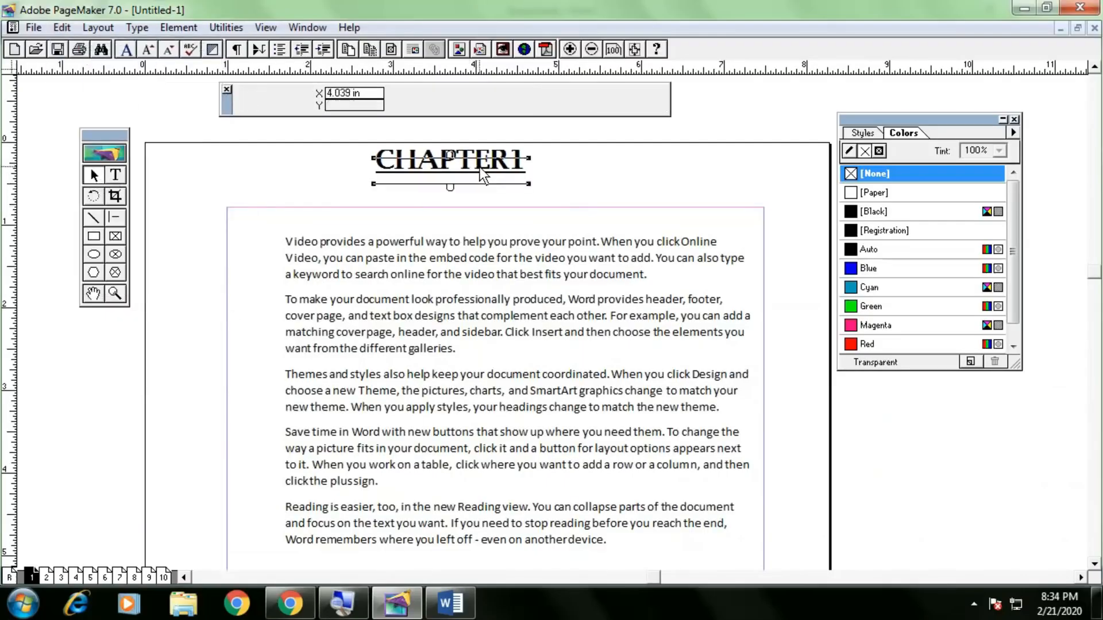
Nudge the CHAPTER1 heading block slightly down and left.
drag(495, 163, 501, 181)
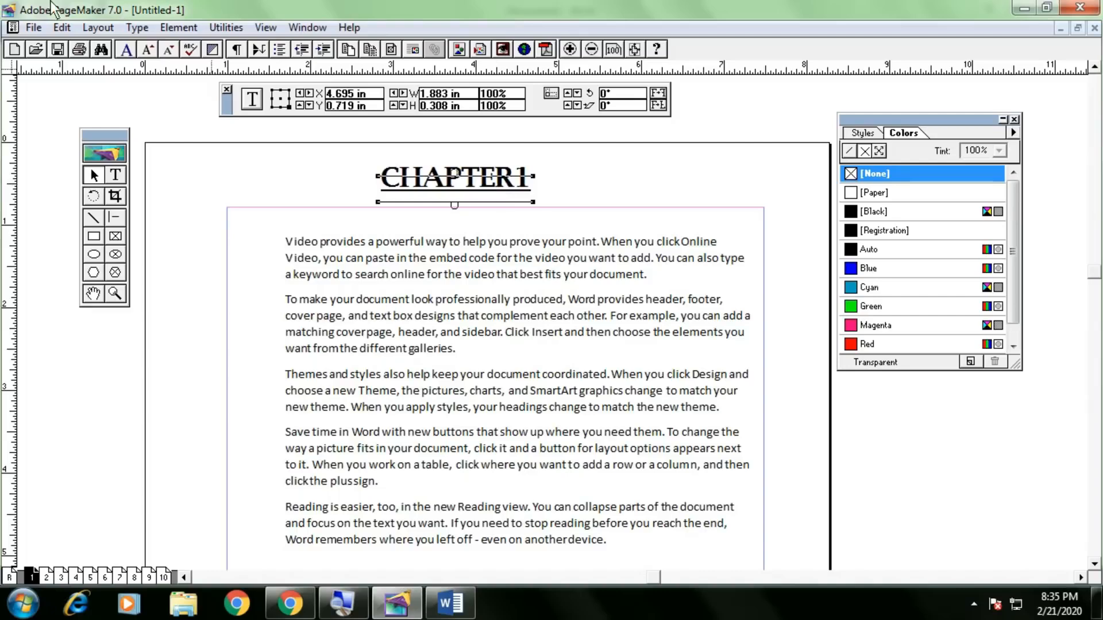
click(33, 27)
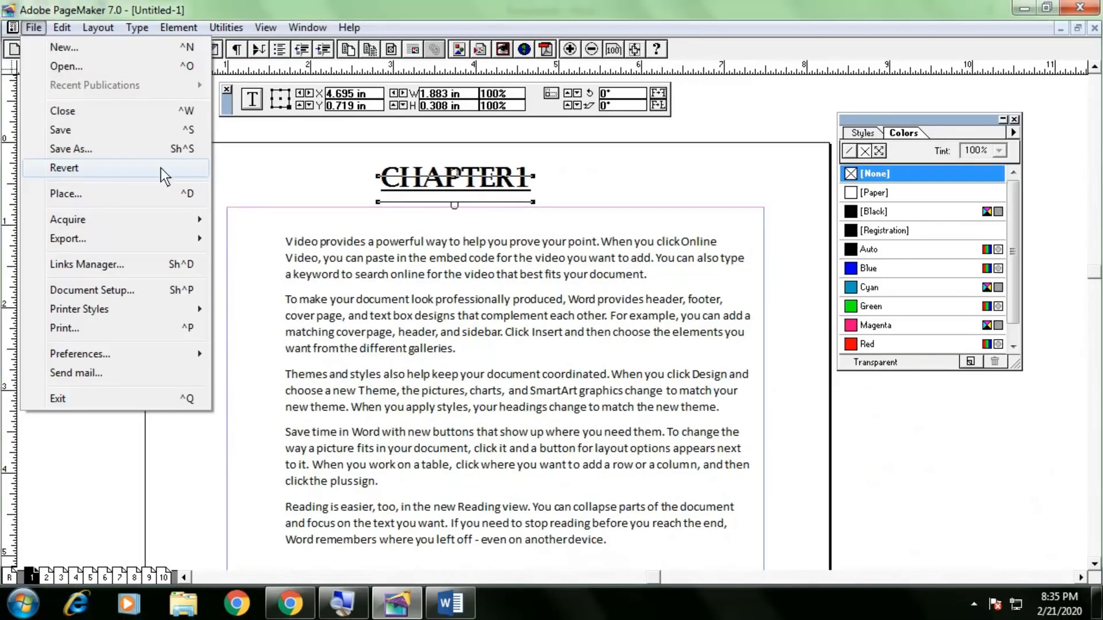
click(253, 178)
click(444, 191)
mouse_move(444, 191)
mouse_down()
mouse_move(463, 183)
mouse_move(426, 194)
mouse_move(436, 200)
mouse_up()
Move the body text further down and set CHAPTER1 just above it at the left.
click(435, 266)
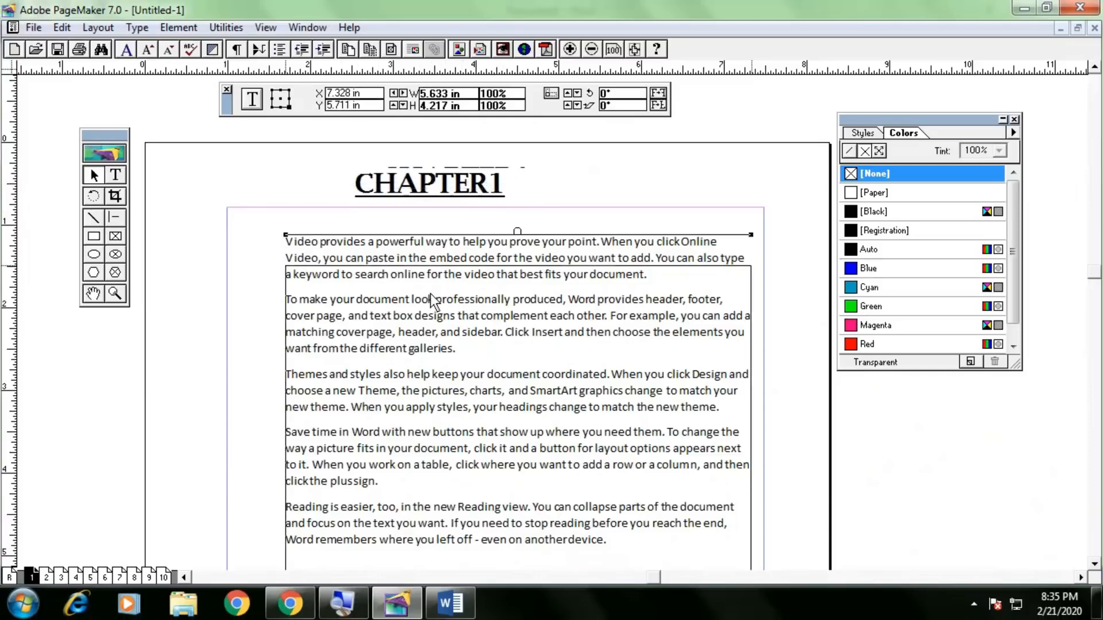
drag(432, 260, 432, 304)
drag(429, 192, 375, 245)
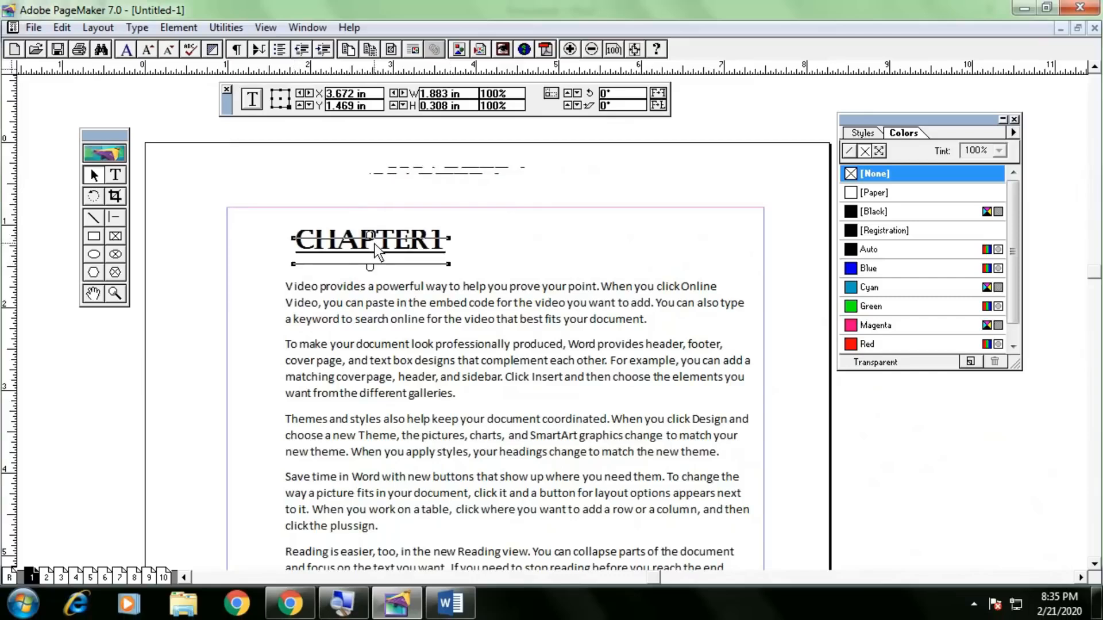
click(499, 239)
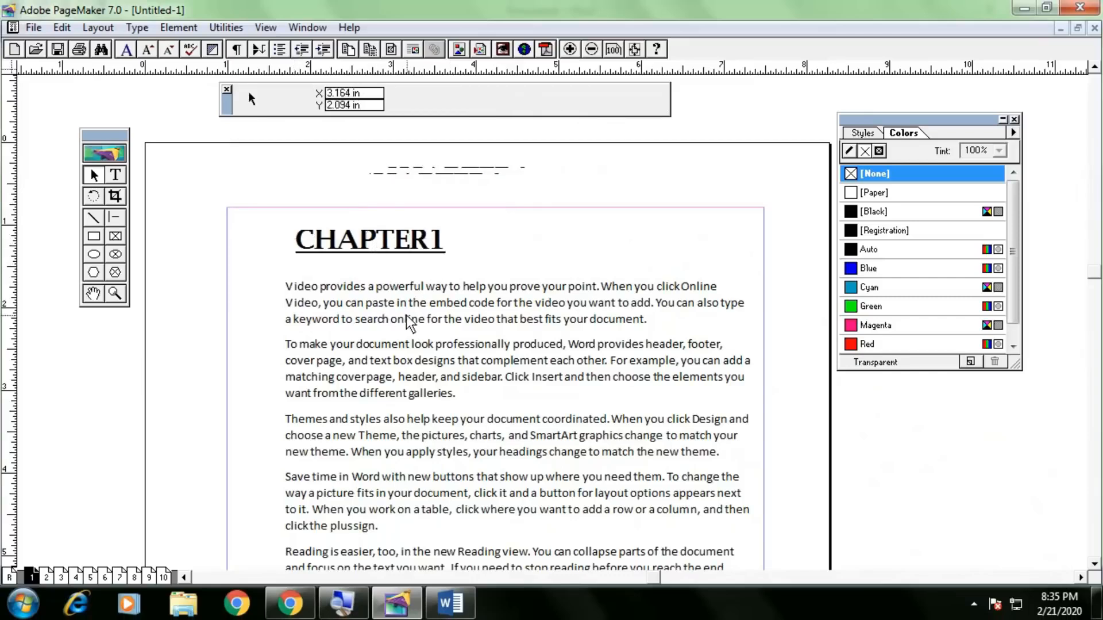
click(33, 27)
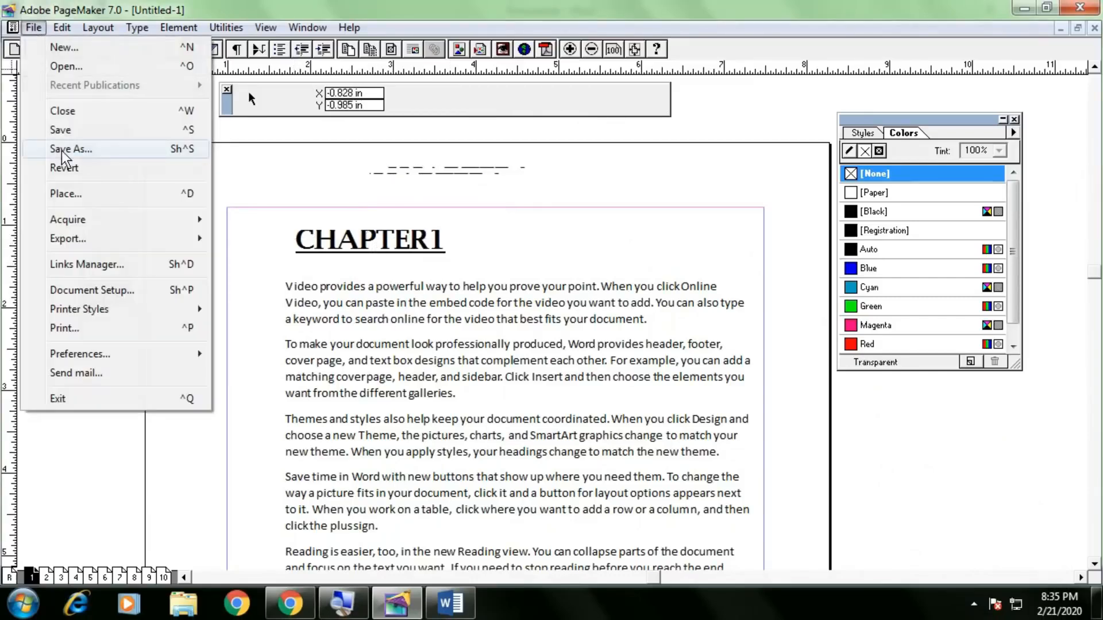
Save the publication under the new name FIRST PM70 using Save As.
click(59, 150)
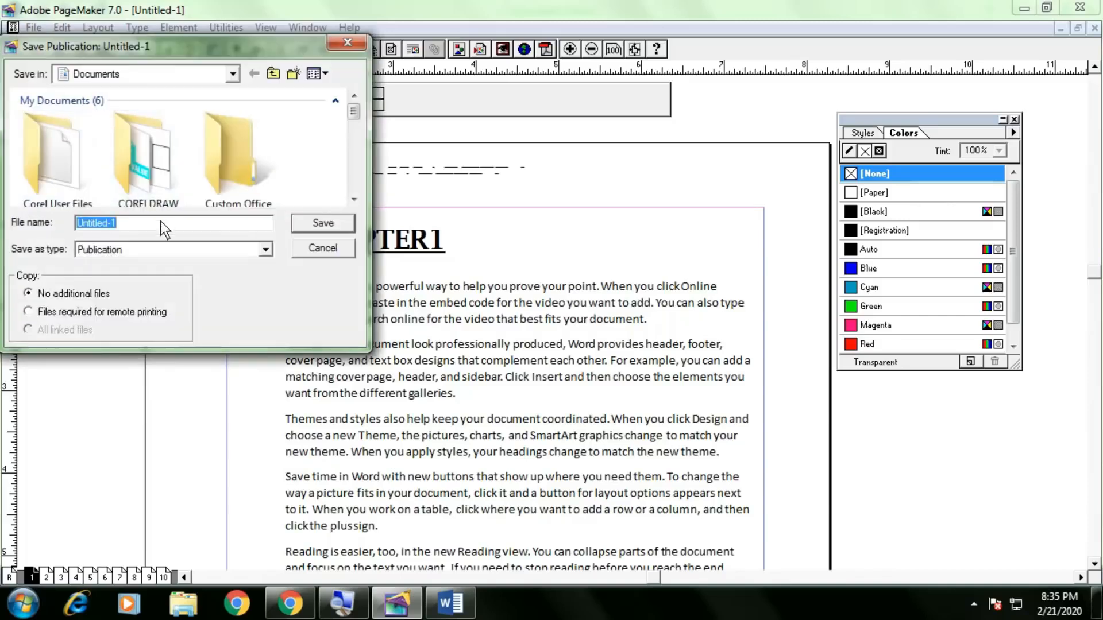
key(Escape)
click(33, 27)
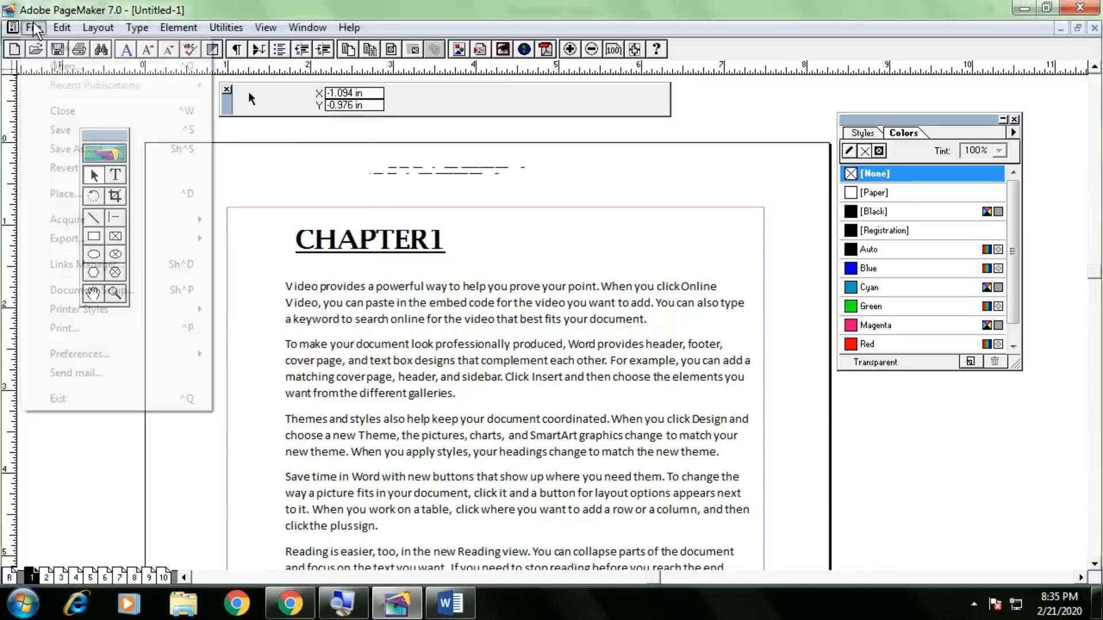
click(60, 131)
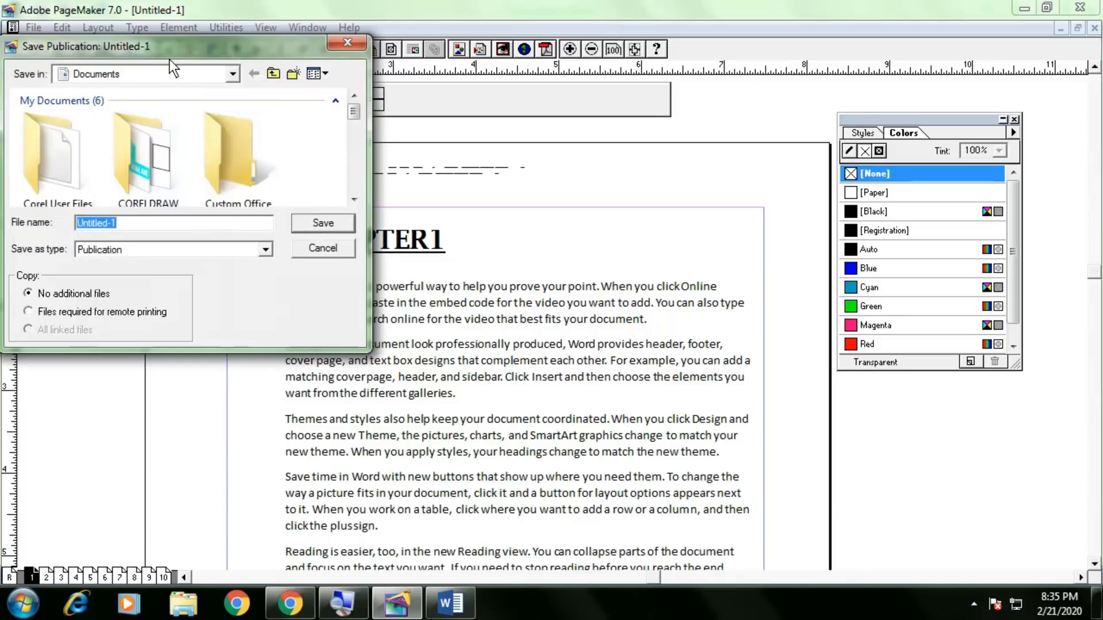
drag(165, 52, 305, 113)
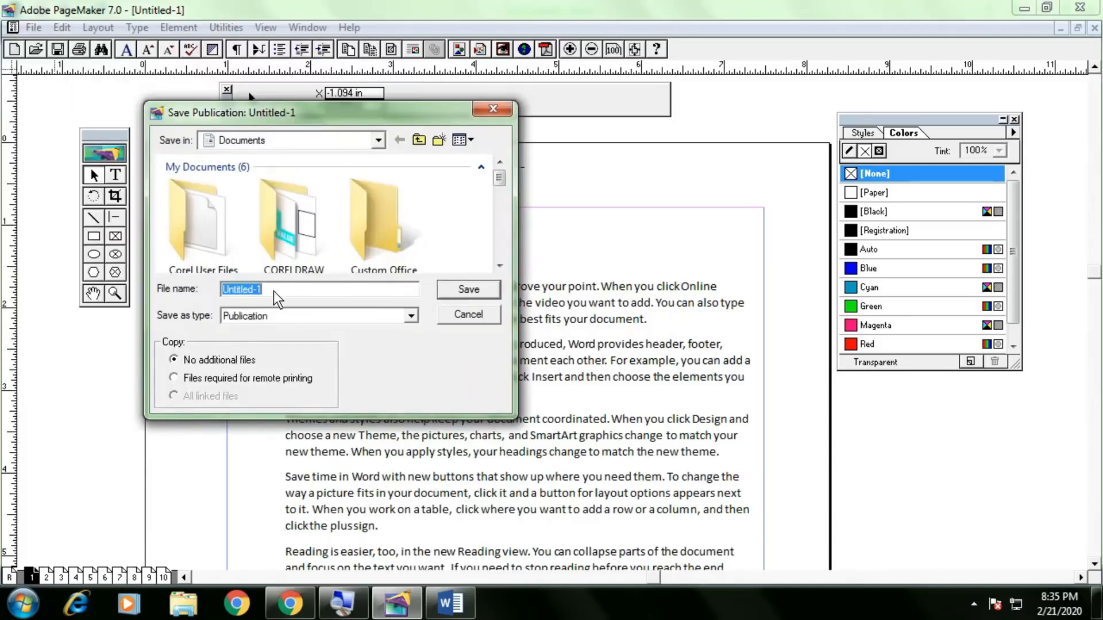
text(FIRST PM70)
click(454, 288)
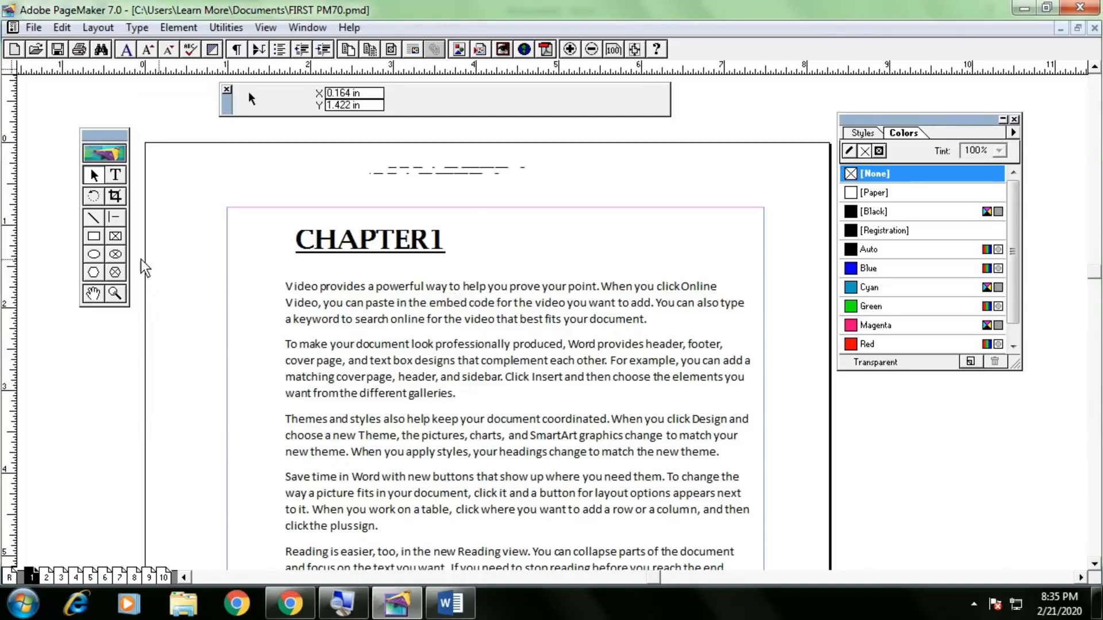
click(115, 175)
click(151, 369)
text(DFDSFDS)
click(94, 176)
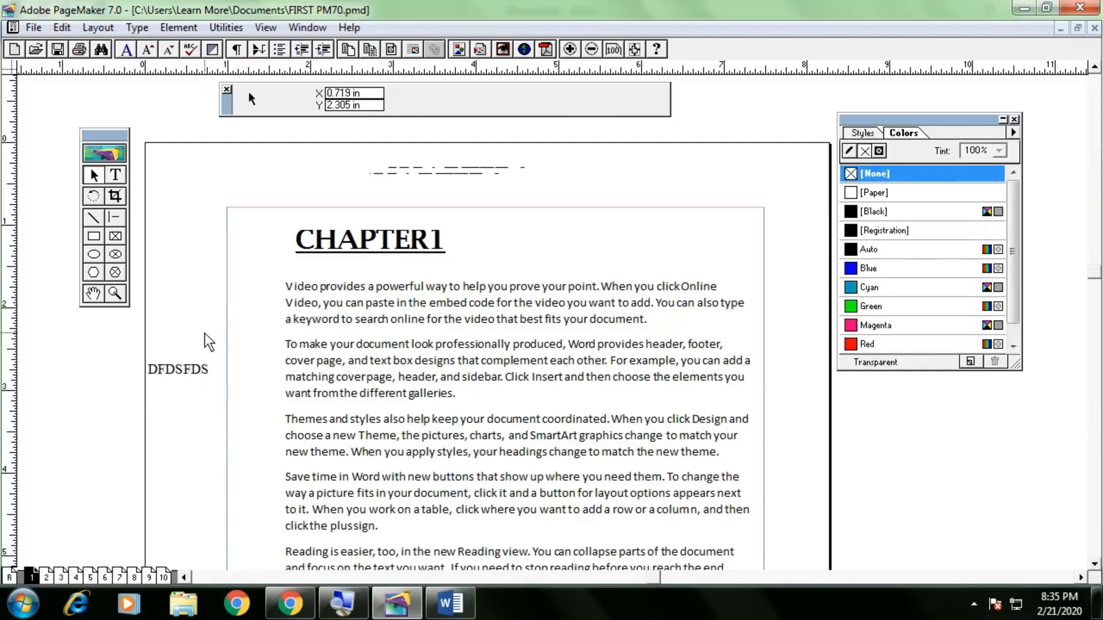
click(31, 29)
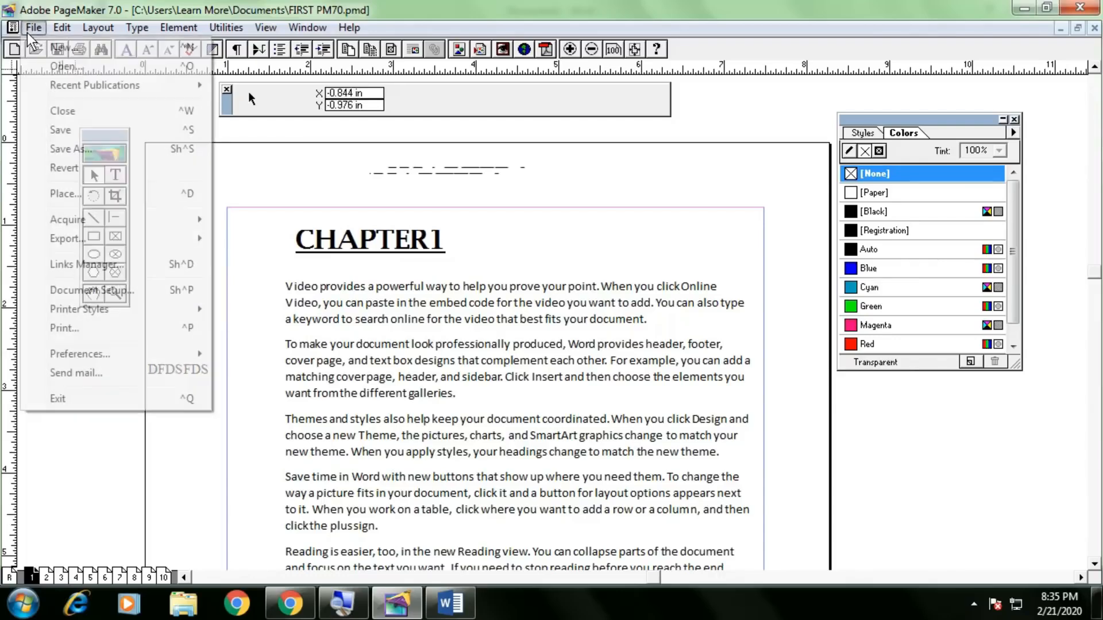
click(74, 172)
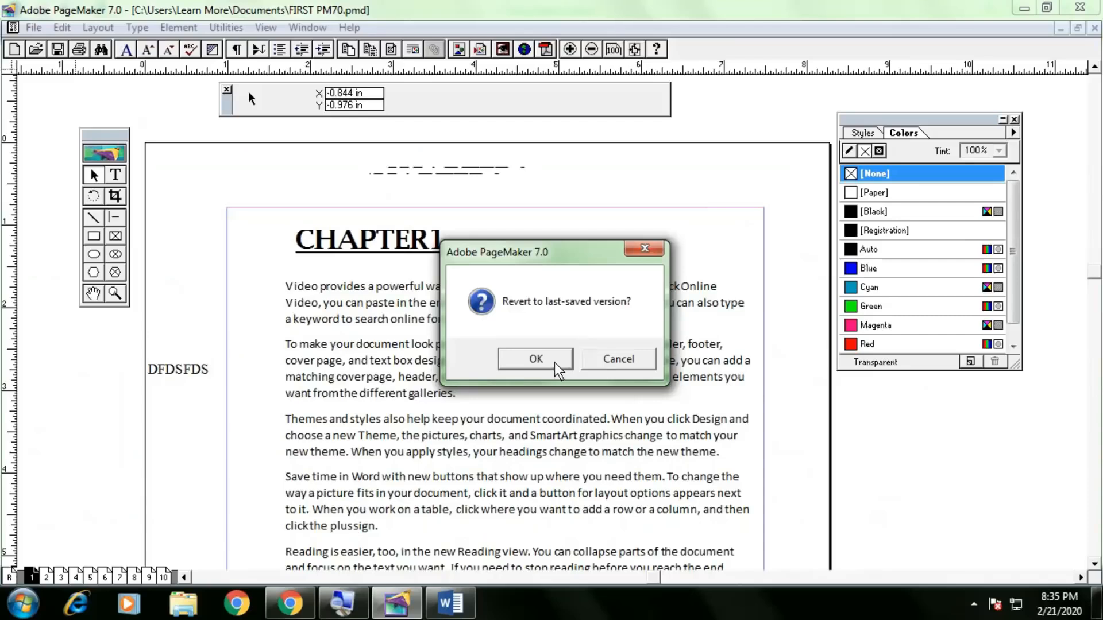
click(554, 363)
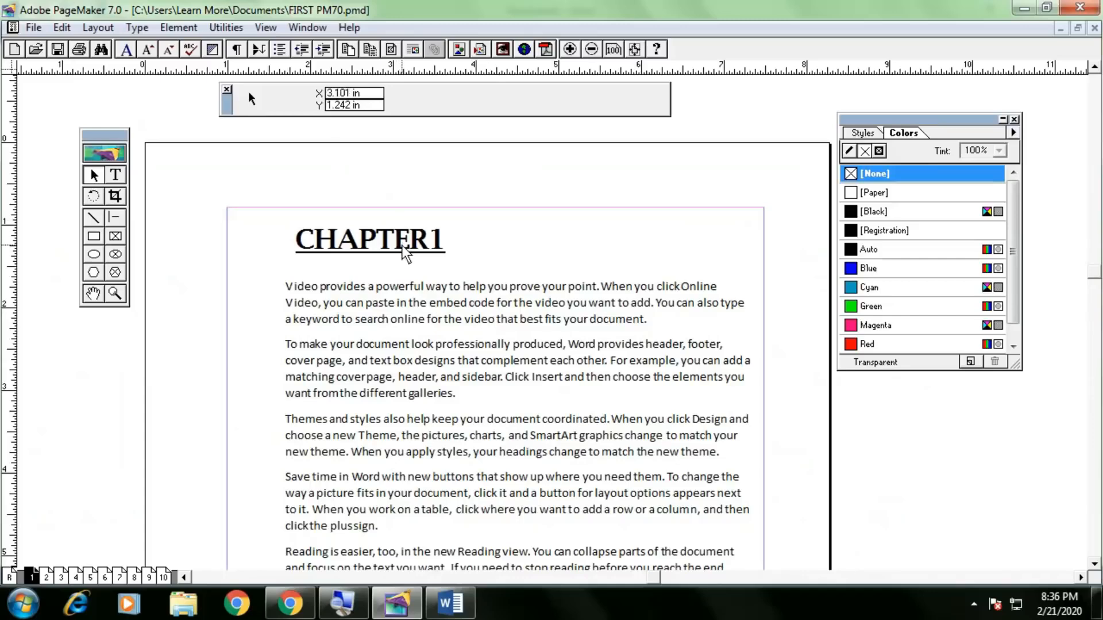
Select the CHAPTER1 heading block and drag it to the right.
drag(403, 244, 397, 246)
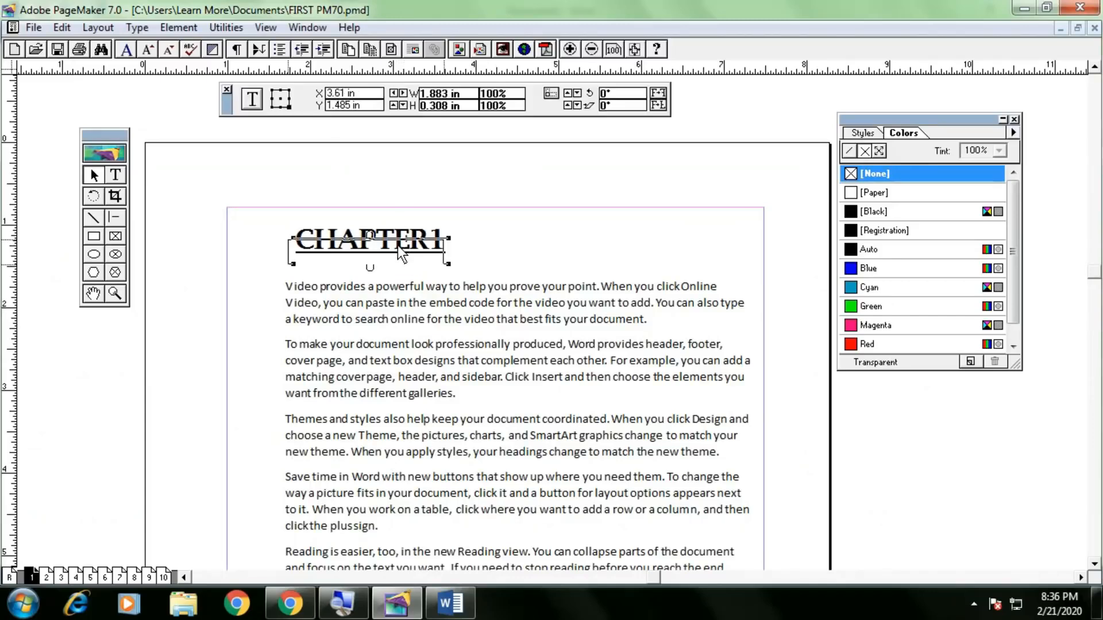
click(515, 233)
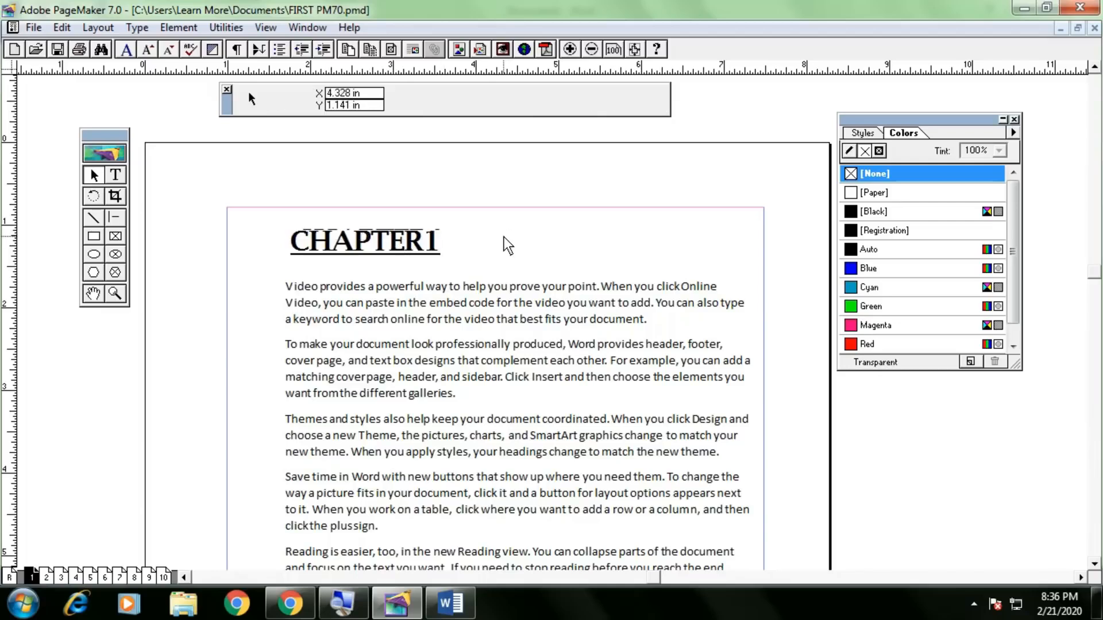
click(416, 247)
drag(416, 247, 495, 250)
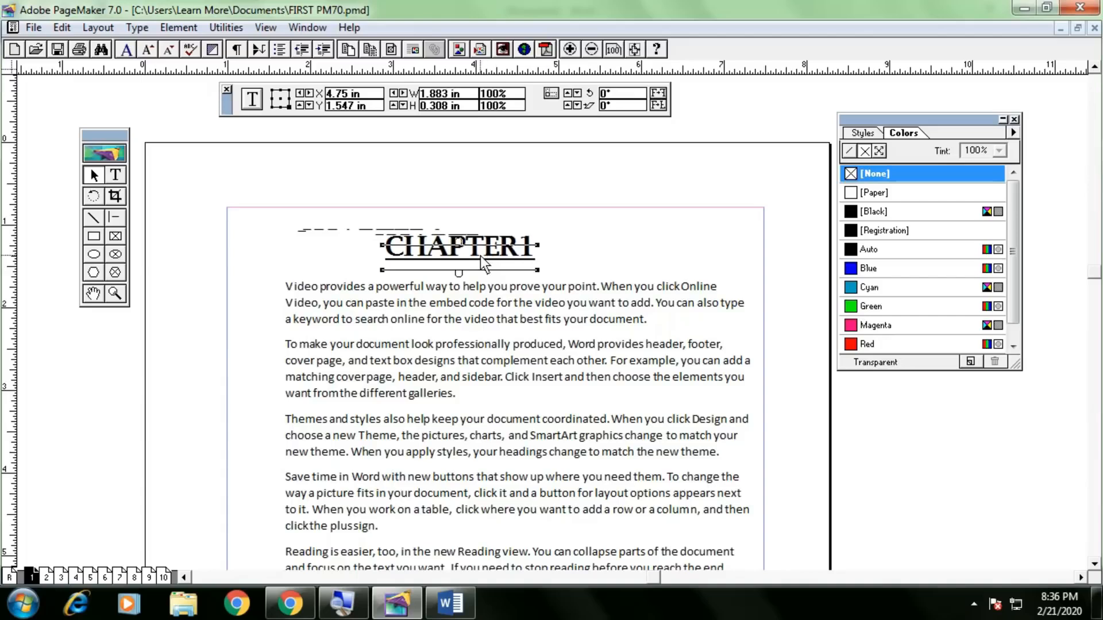
Delete the CHAPTER1 heading block, undo once, and select the body text for editing.
key(Delete)
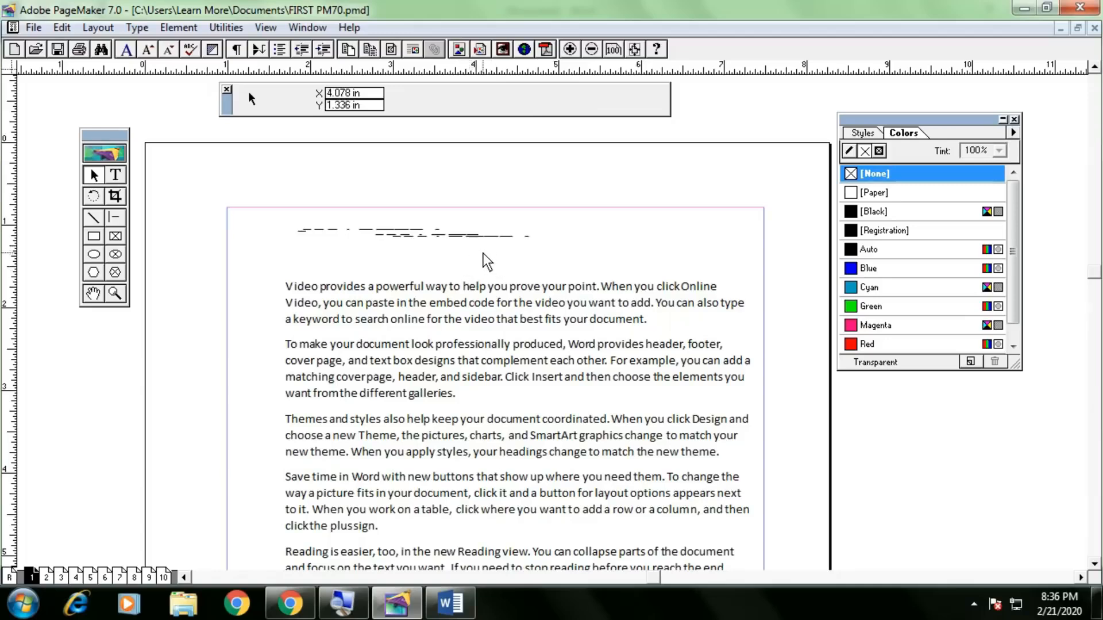
key(ctrl+z)
key(ctrl+z)
click(338, 283)
click(115, 175)
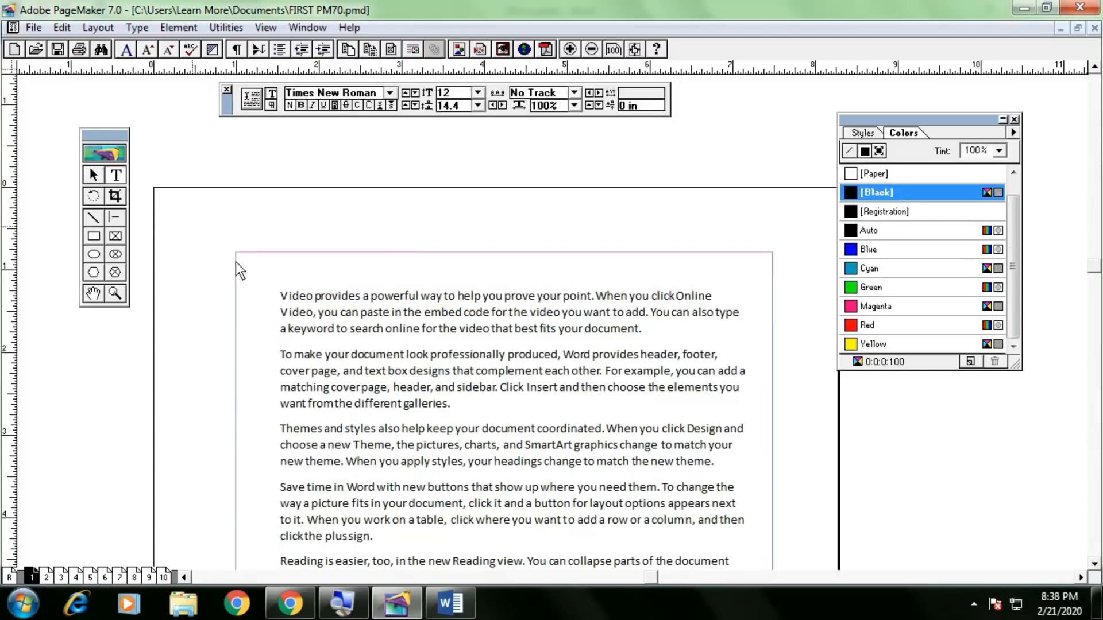
Insert a new first paragraph reading 'CHAPTER 1' above the 'Video' body text.
click(280, 296)
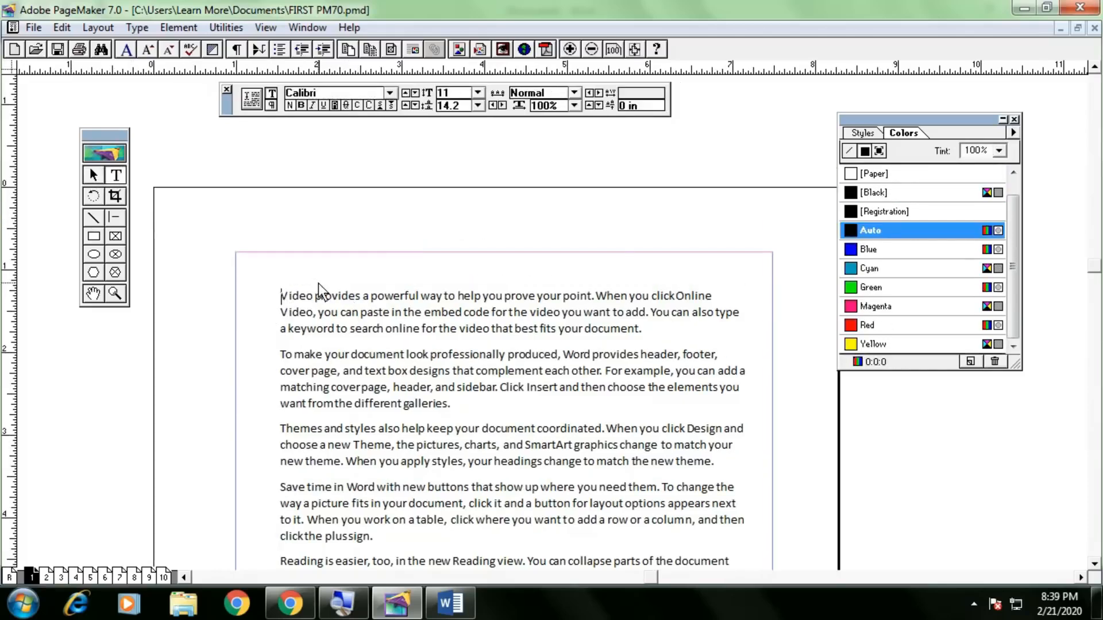
key(Return)
key(Up)
text(CHAPTER1)
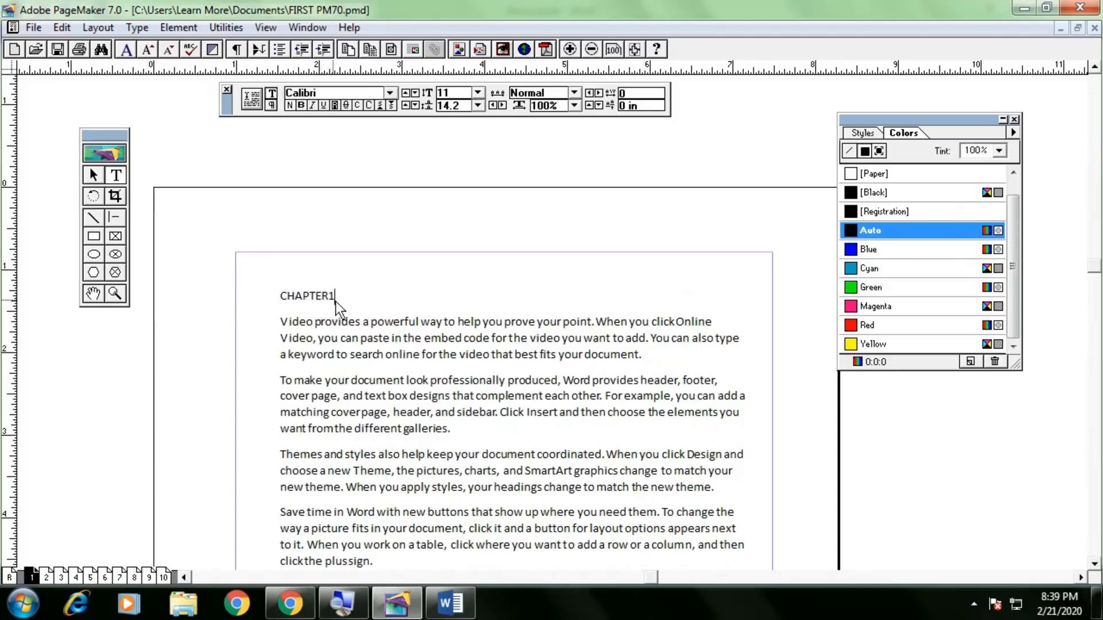
click(331, 301)
click(93, 174)
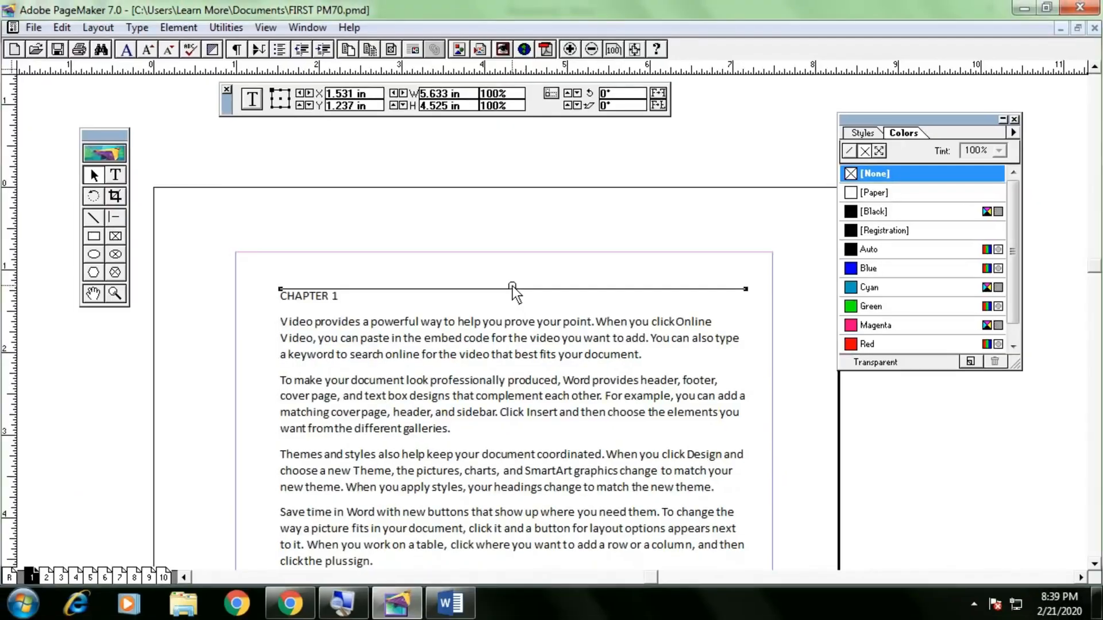
Pull CHAPTER 1 into its own text block and place the remaining story in a new threaded frame.
key(Delete)
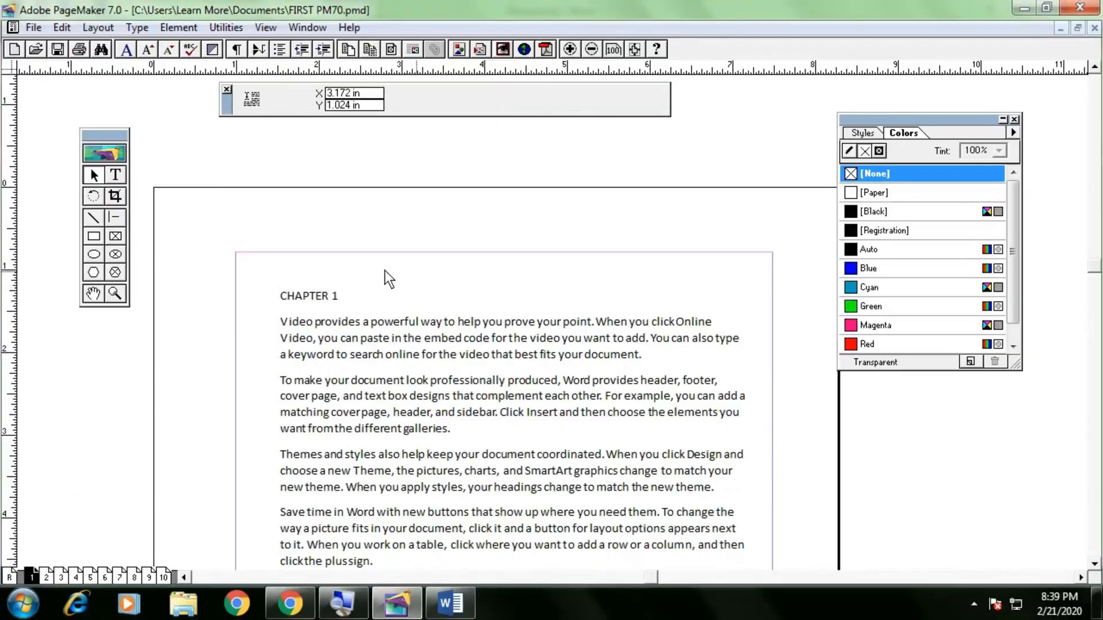
drag(271, 285, 471, 247)
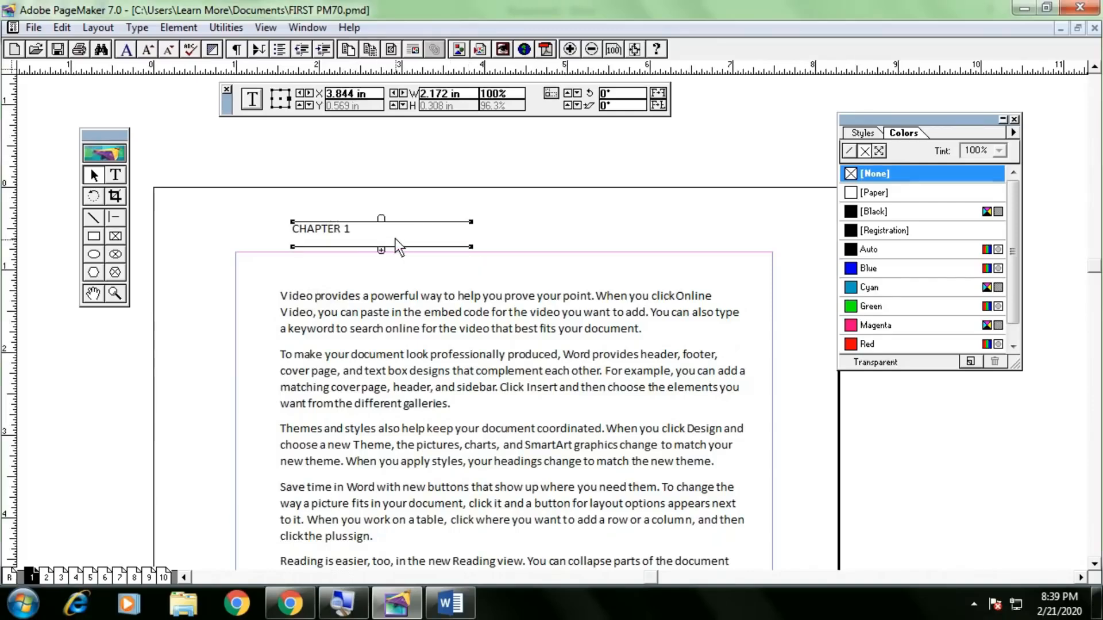
click(380, 251)
drag(438, 207, 698, 242)
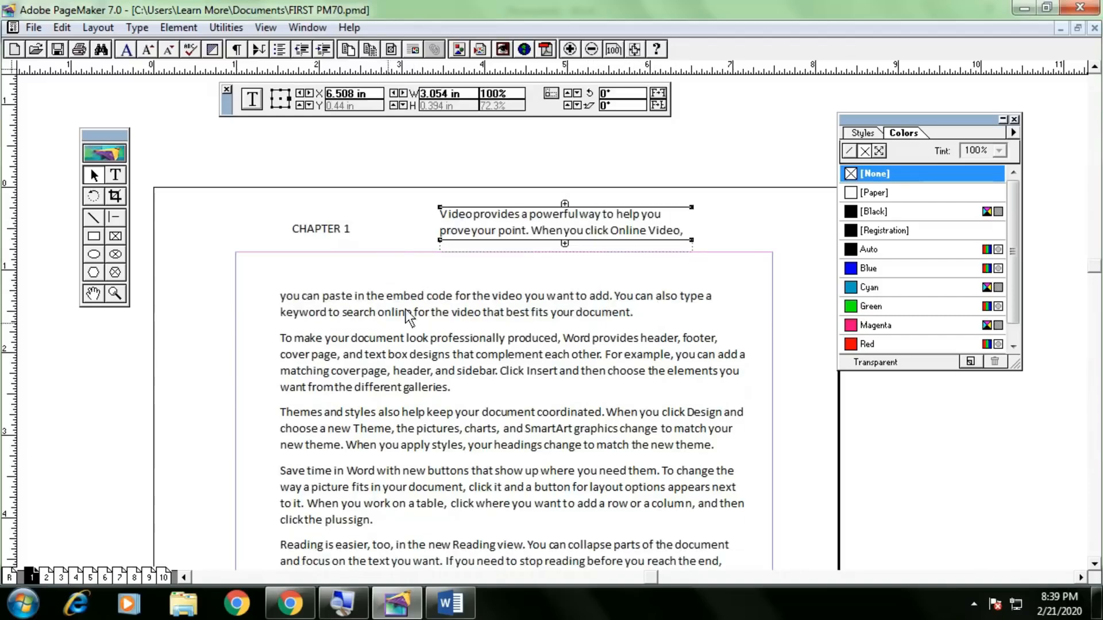
drag(481, 223, 337, 258)
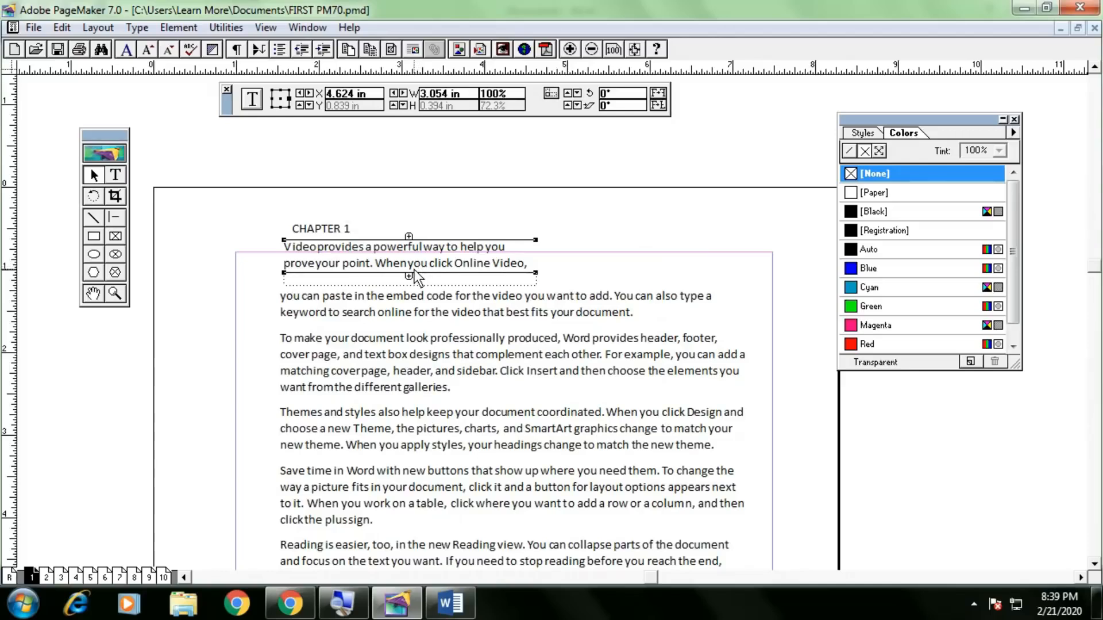
Delete the extra text block and the body text, then delete and restore the CHAPTER 1 heading.
key(Delete)
click(408, 313)
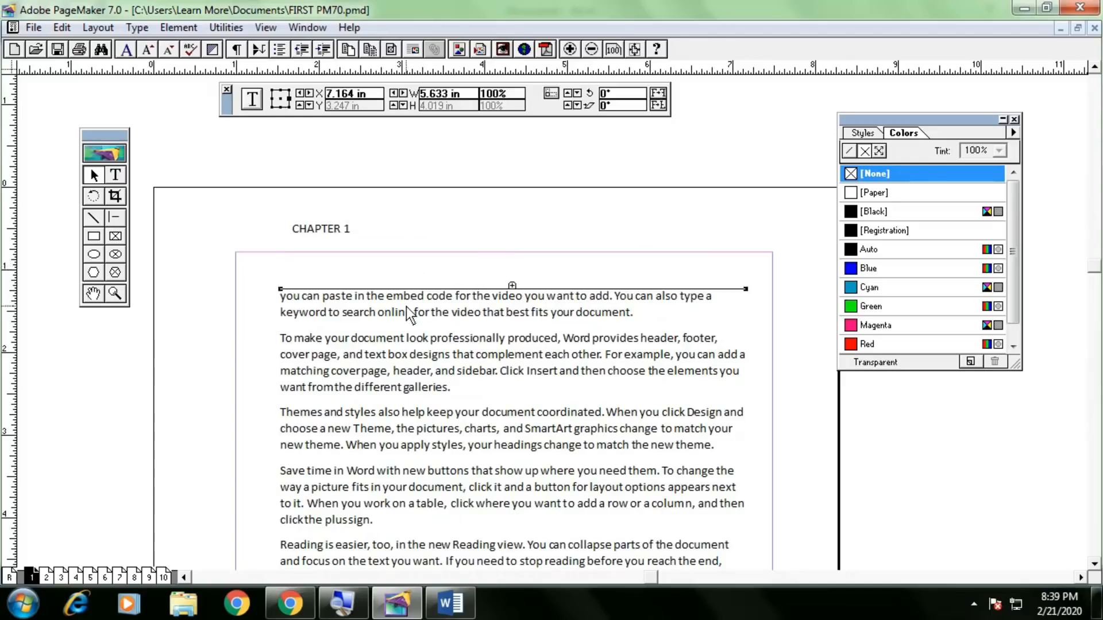
key(Delete)
click(331, 229)
key(Delete)
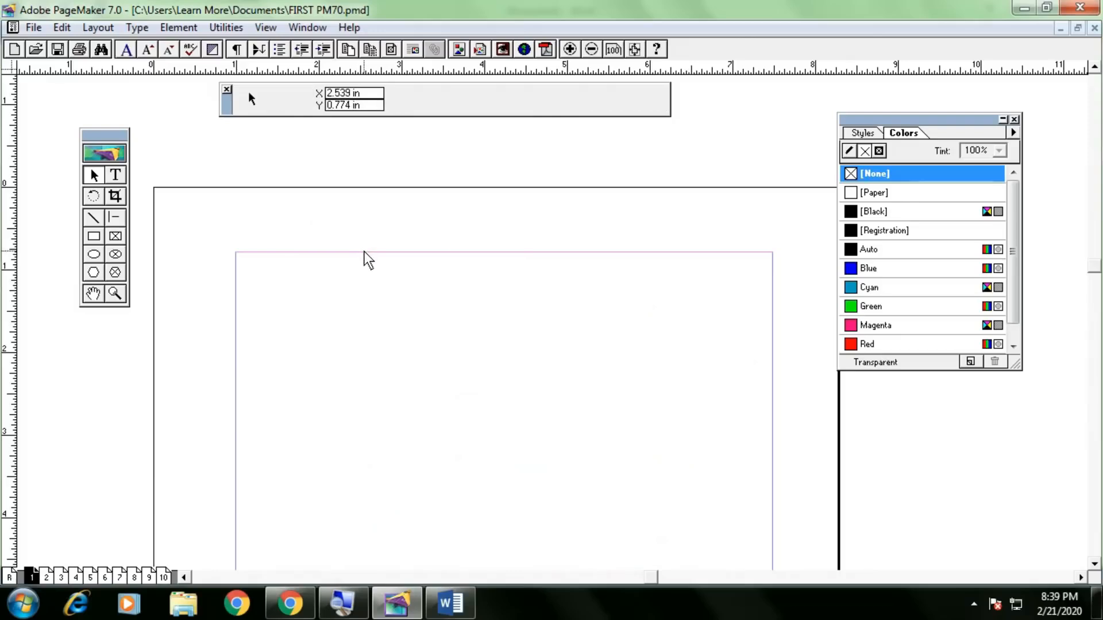
key(ctrl+z)
key(ctrl+z)
key(ctrl+z)
Undo the heading deletion and drag the coordinates readout out of the way.
key(ctrl+z)
key(ctrl+z)
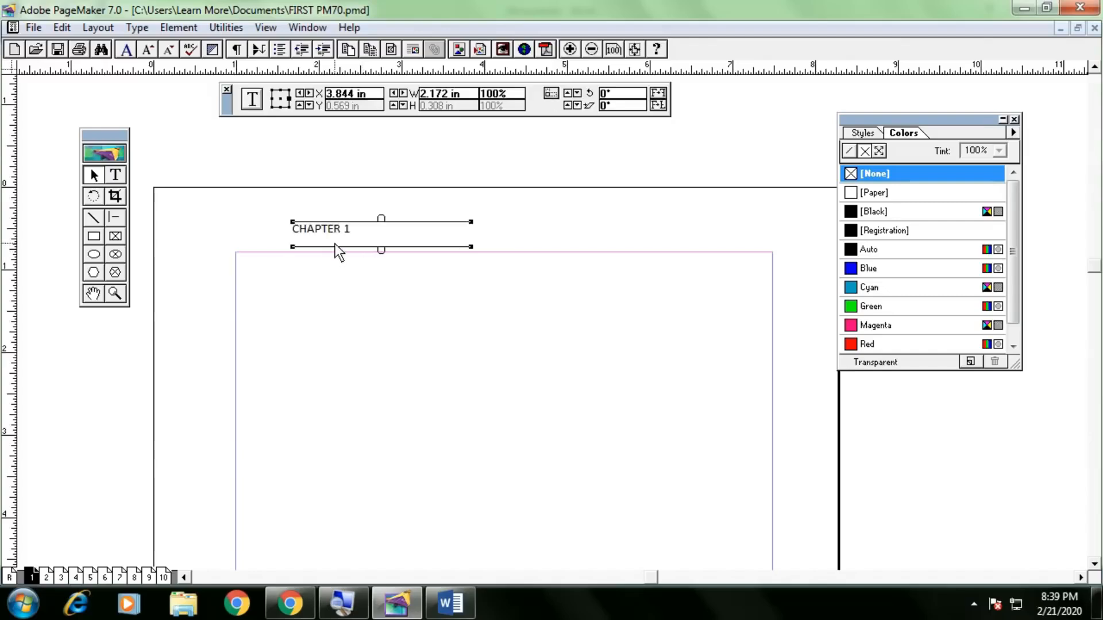
key(ctrl+z)
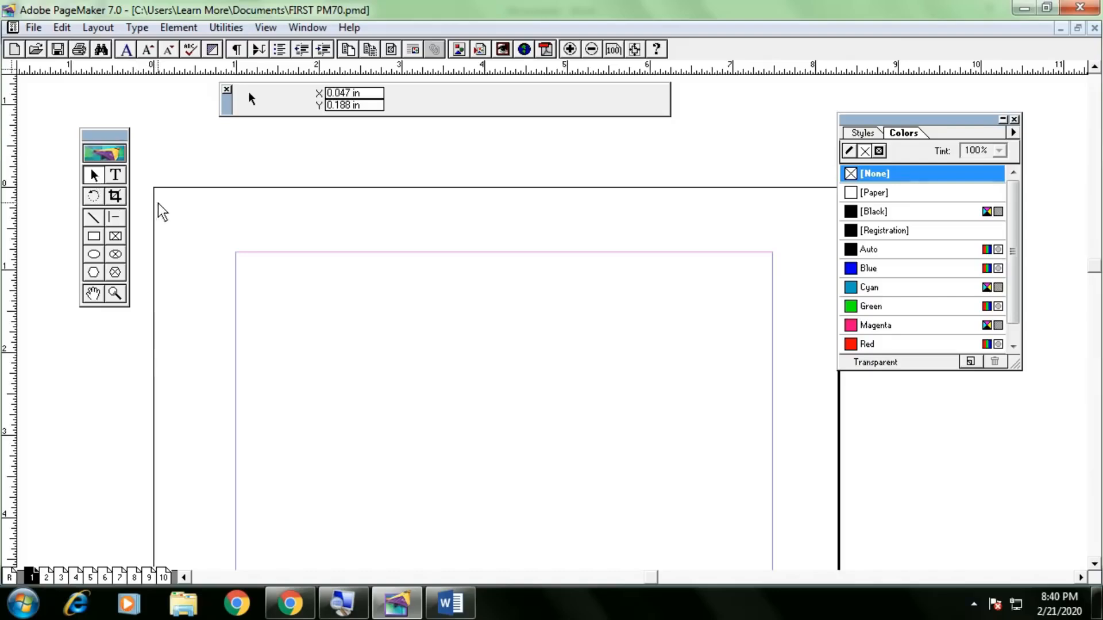
drag(230, 106, 292, 143)
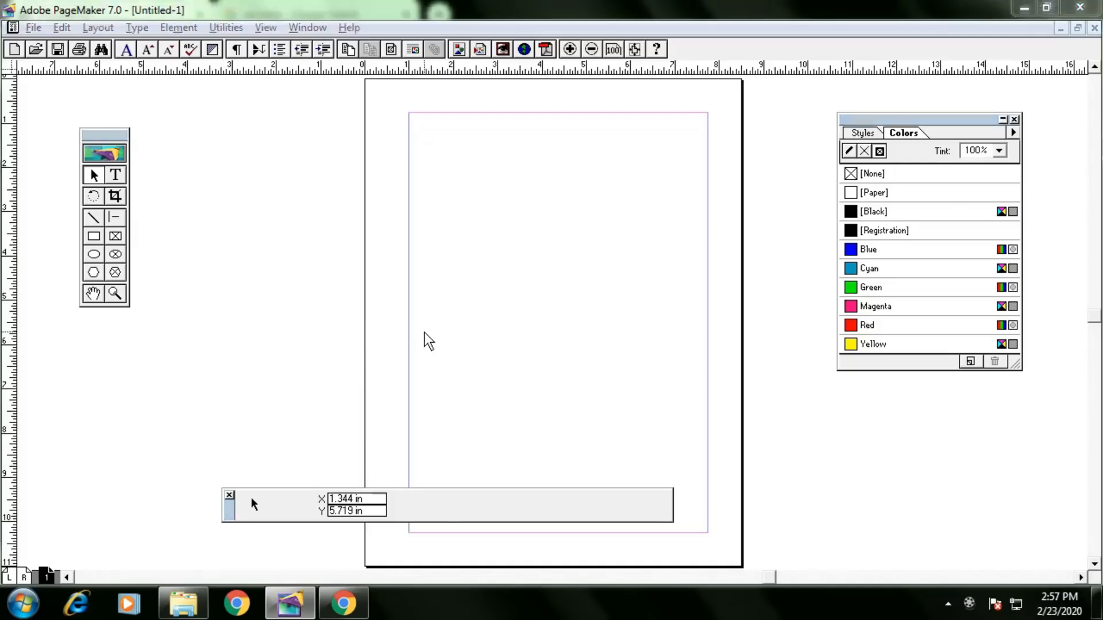
key(alt+Tab)
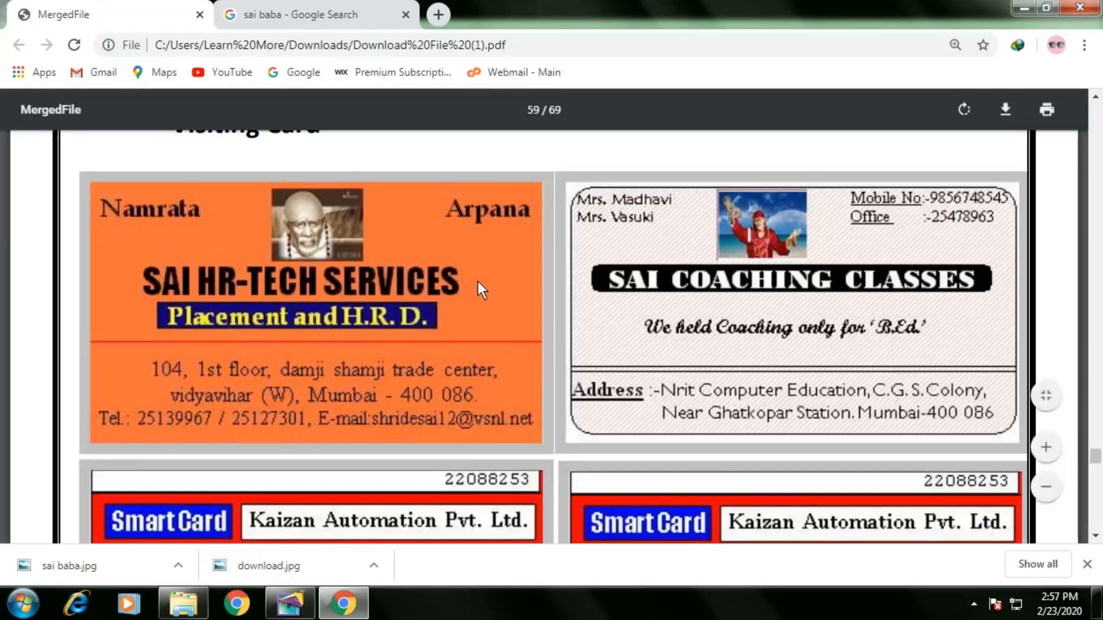
key(alt+Tab)
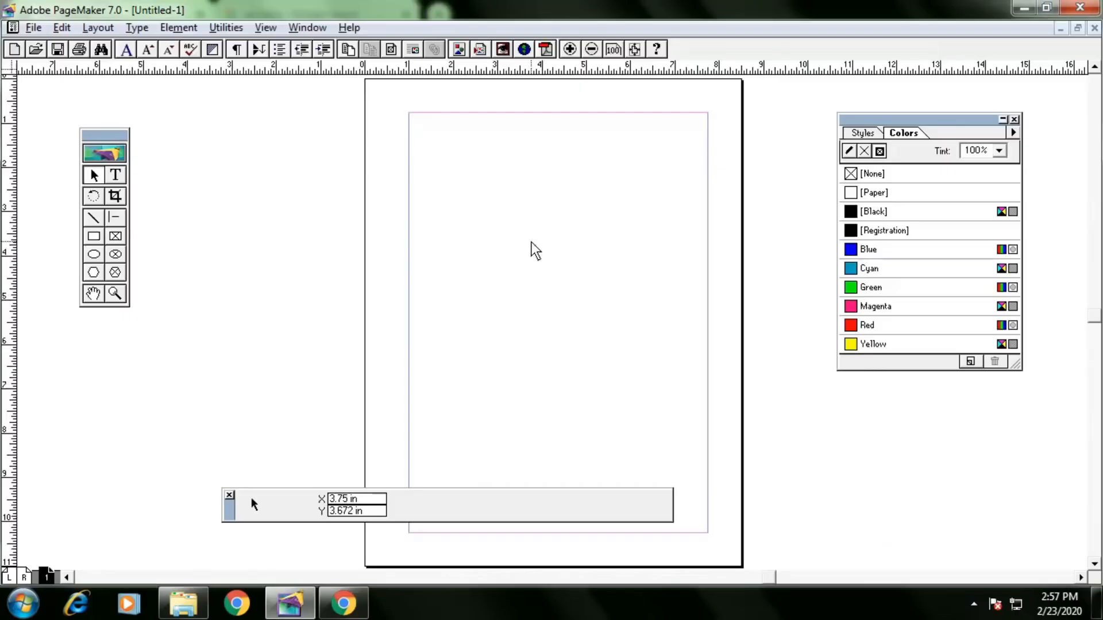
Show the blank page at Actual Size and pan up to its top edge.
right_click(498, 197)
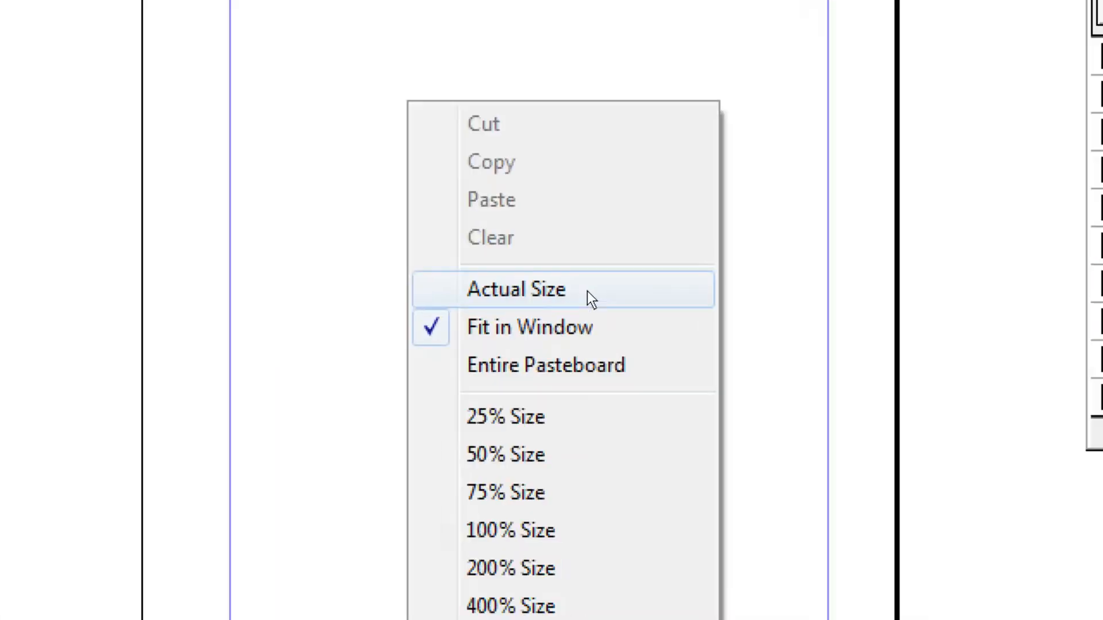
click(587, 290)
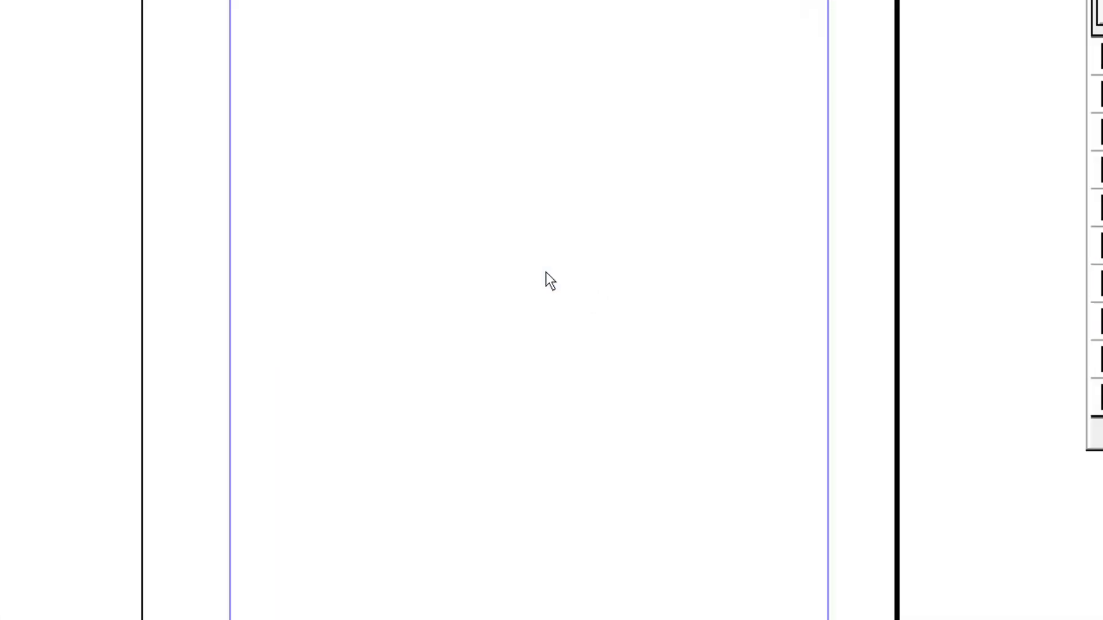
right_click(516, 256)
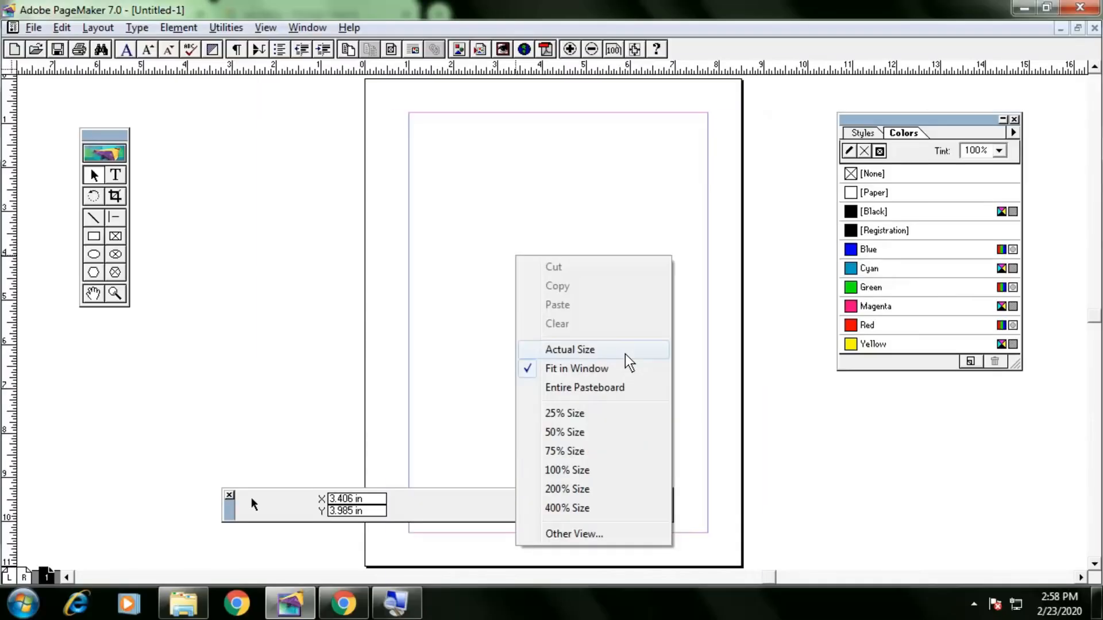
click(626, 353)
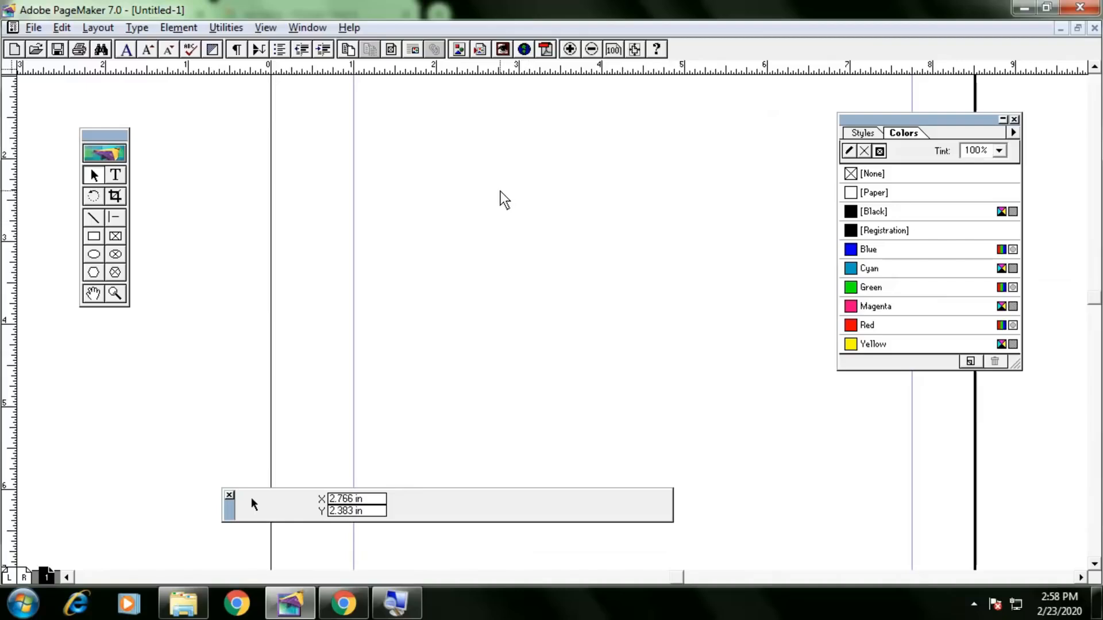
drag(435, 161, 394, 204)
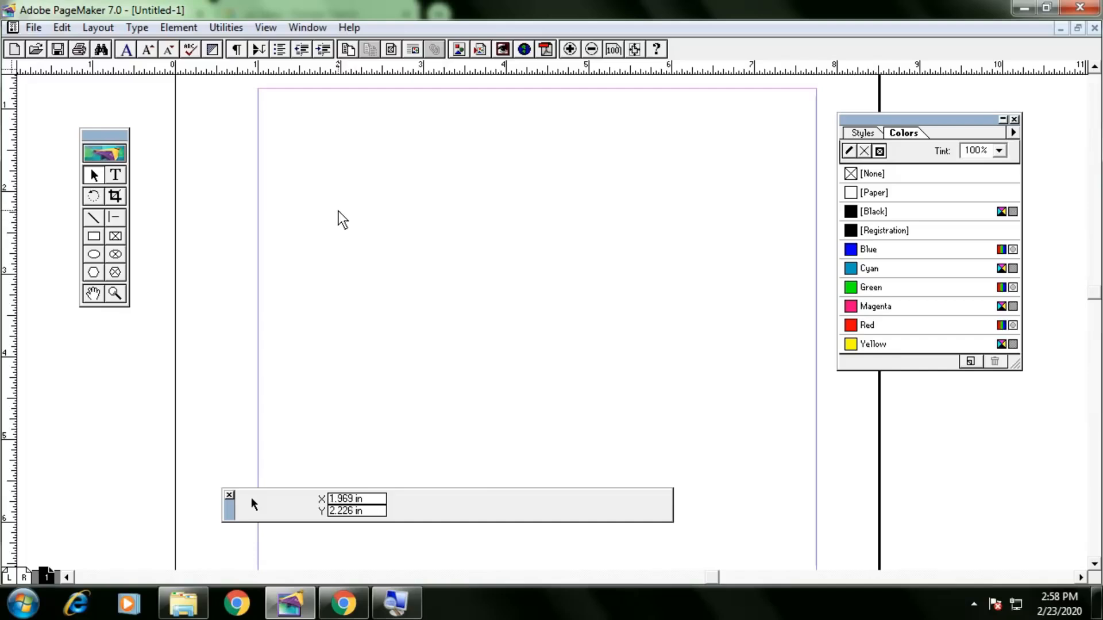
Keep square corners on the Rectangle tool and draw a 2.726 x 1.422 in rectangle near the page top.
double_click(94, 239)
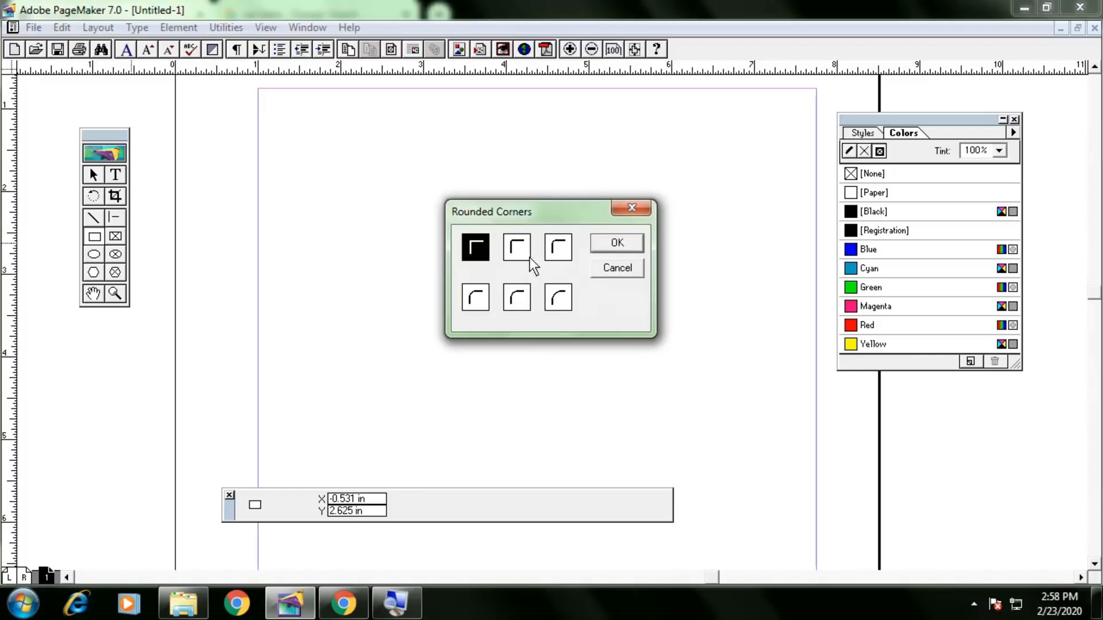
click(618, 268)
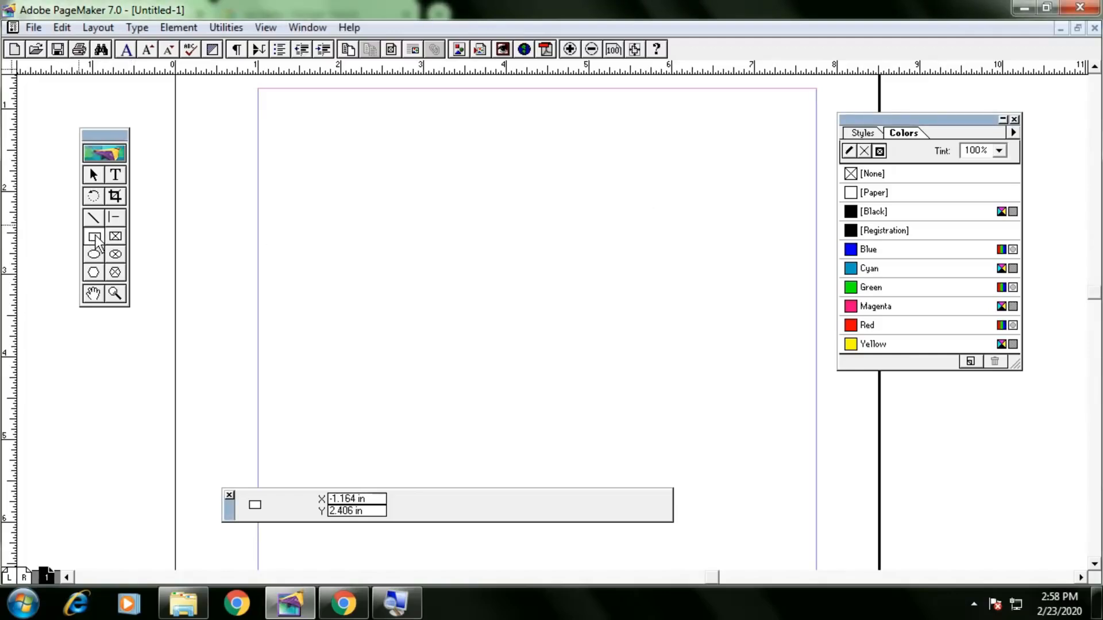
double_click(94, 237)
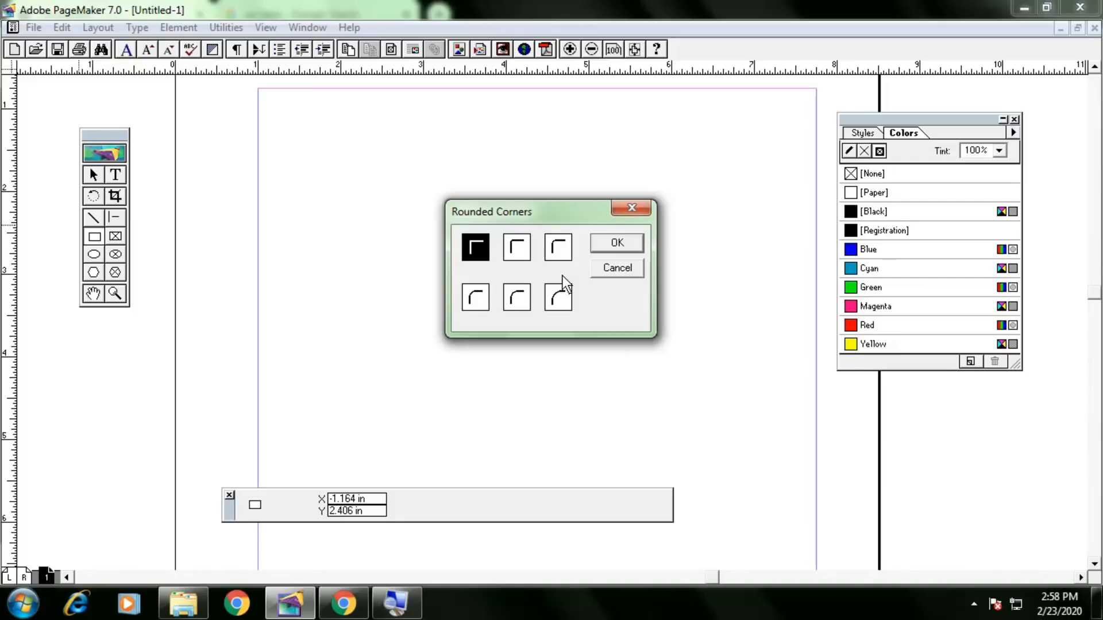
key(Return)
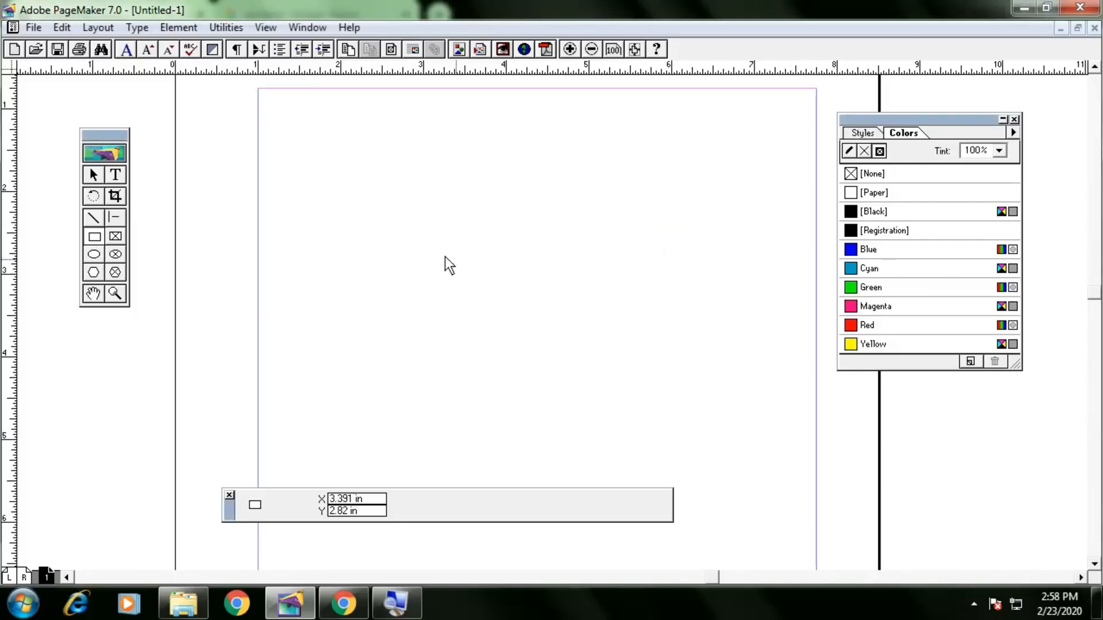
mouse_move(347, 198)
mouse_down()
mouse_move(520, 303)
mouse_move(566, 310)
mouse_up()
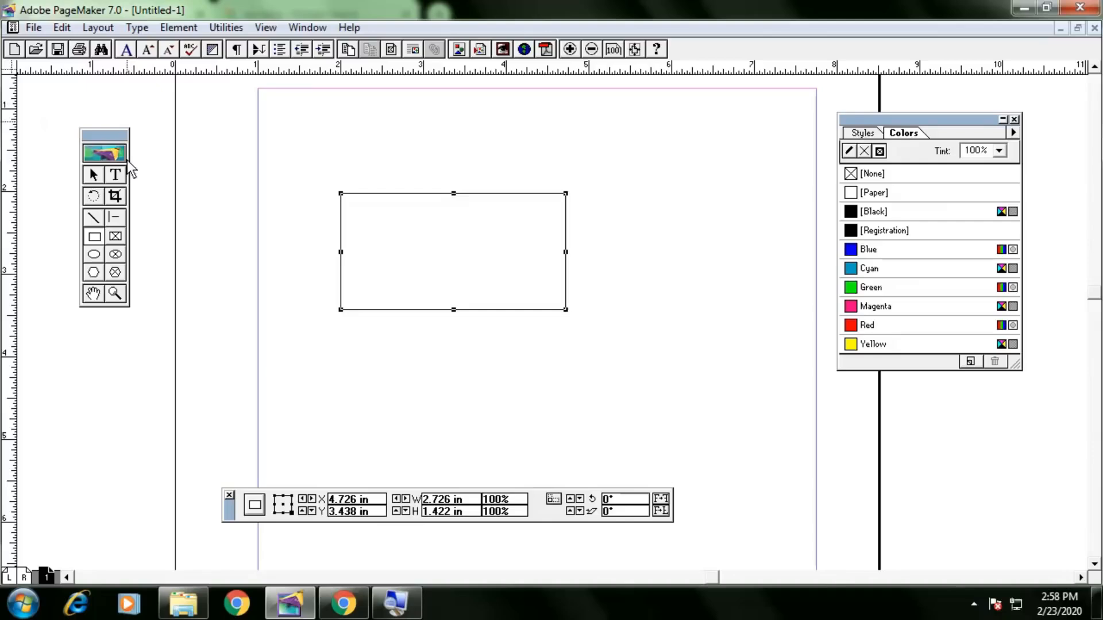
click(120, 176)
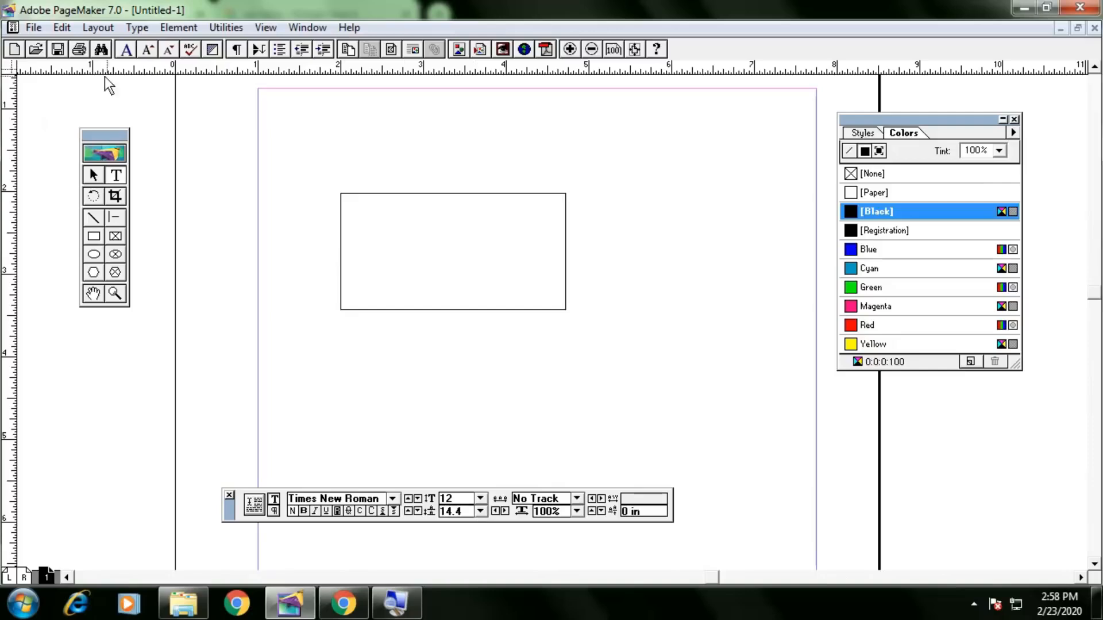
click(95, 174)
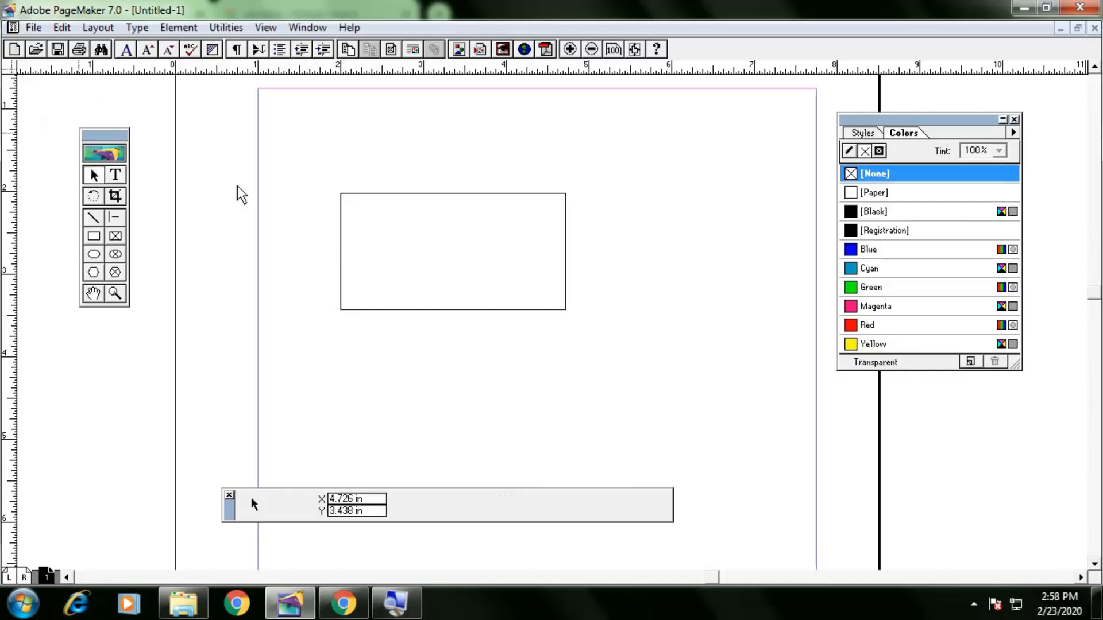
click(544, 196)
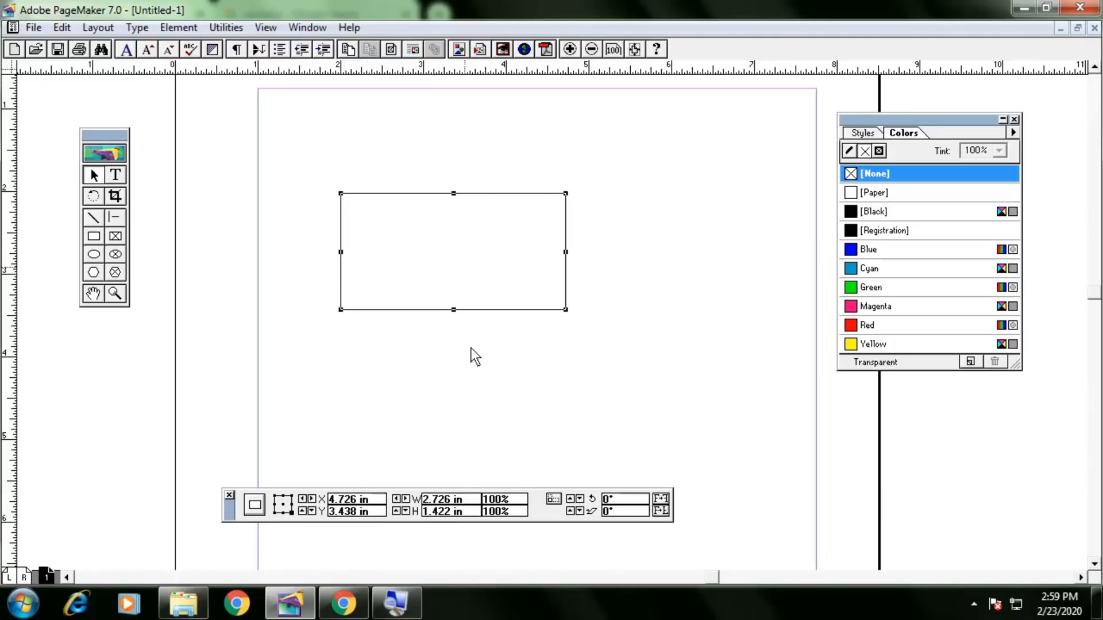
Set the rectangle's width to 3.6 in and height to 2.1 in in the Control palette.
drag(475, 505, 415, 506)
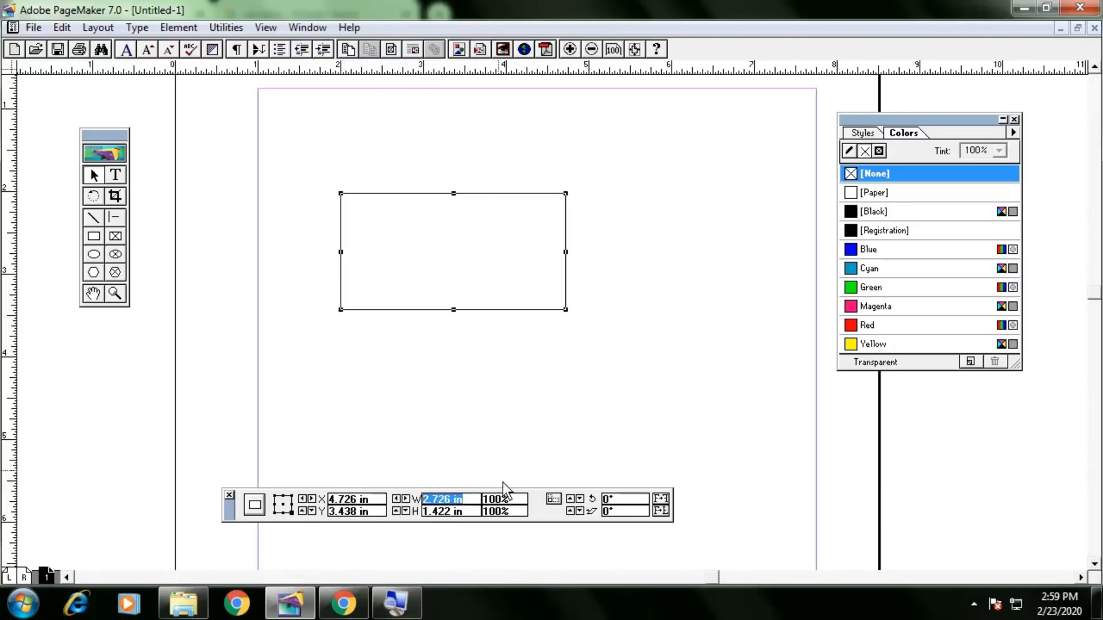
text(3.6)
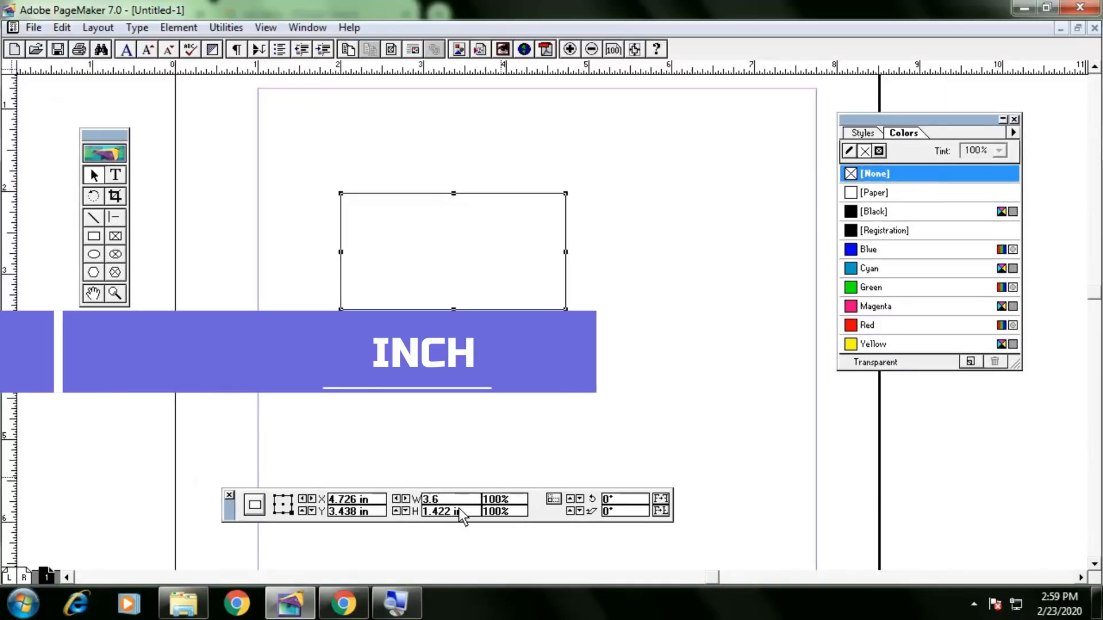
key(Tab)
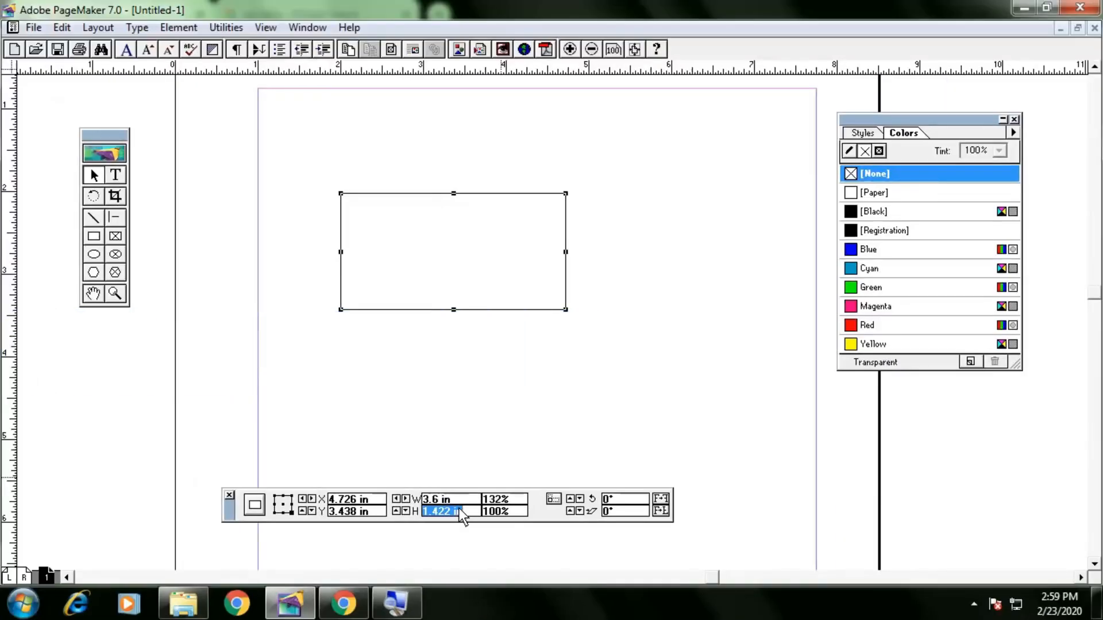
text(2.1)
key(Return)
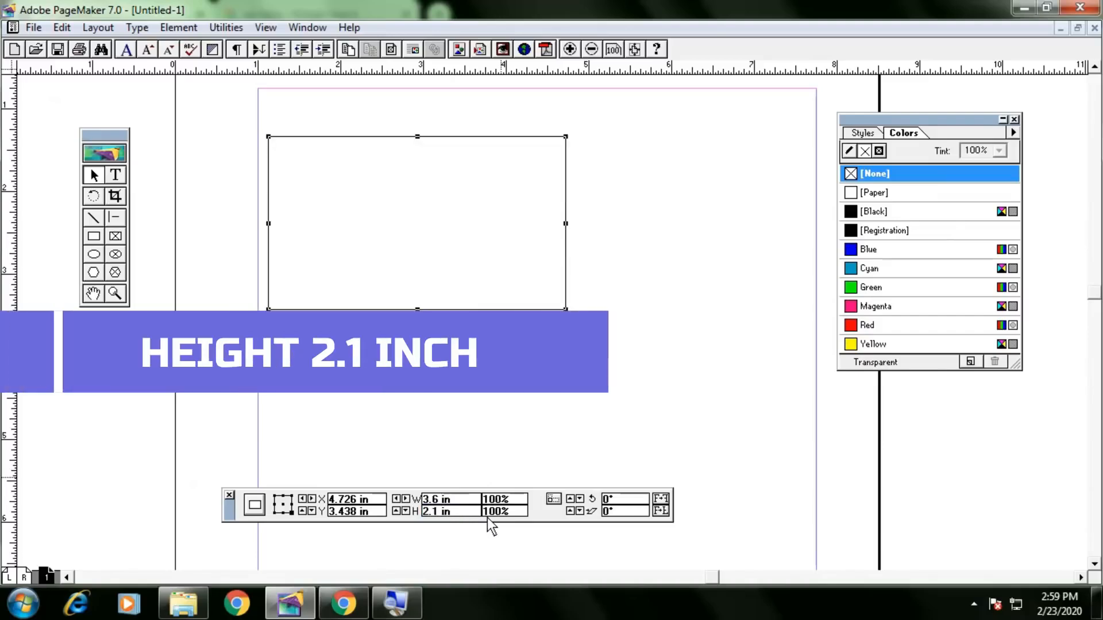
Move the rectangle right and down to about 5.92 in, 3.914 in on the page.
drag(412, 182, 506, 205)
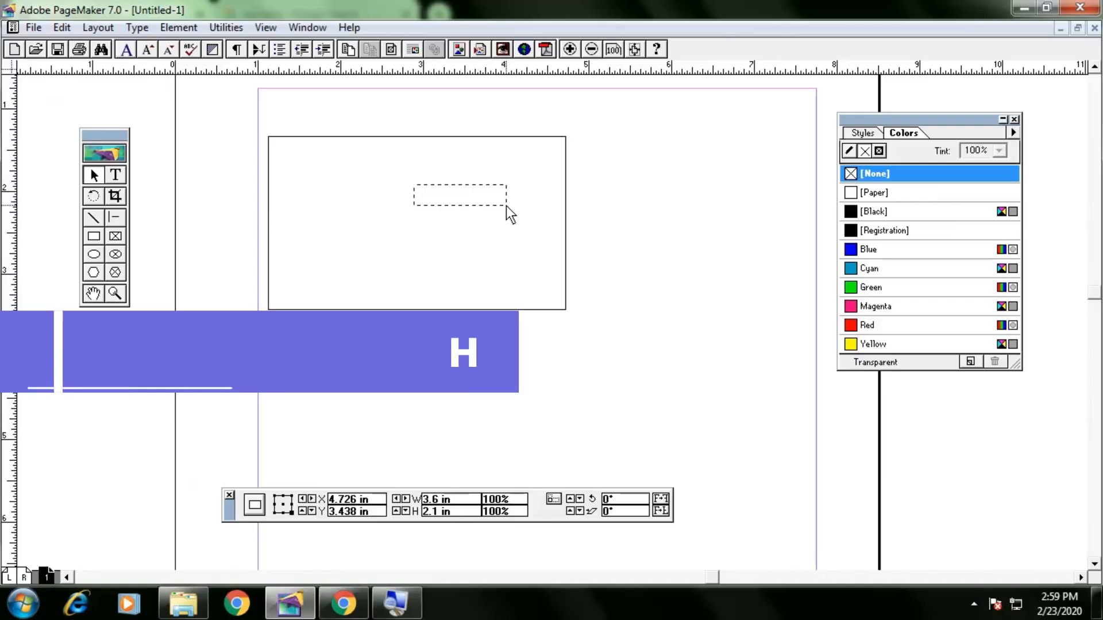
click(475, 137)
drag(467, 137, 567, 176)
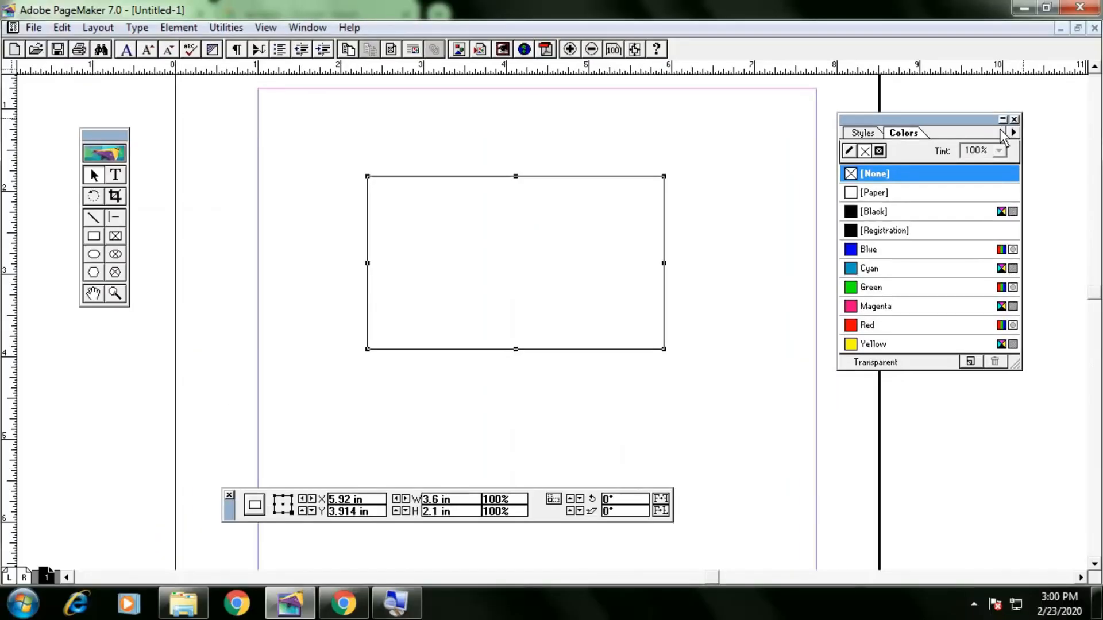
Bring the Colors palette back via the Window menu.
click(1014, 120)
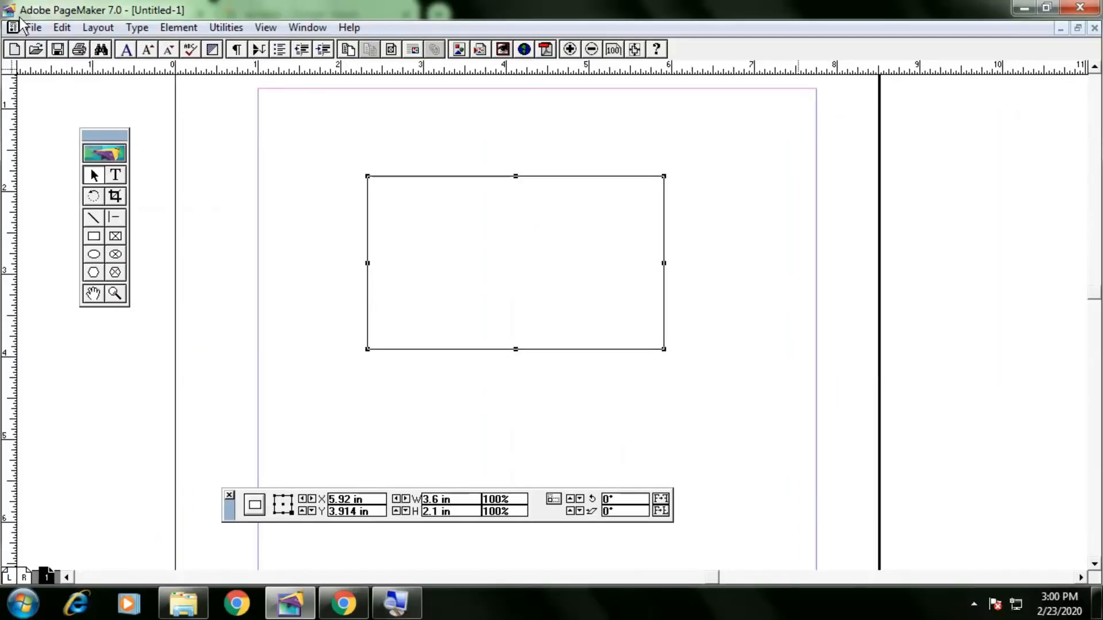
click(308, 28)
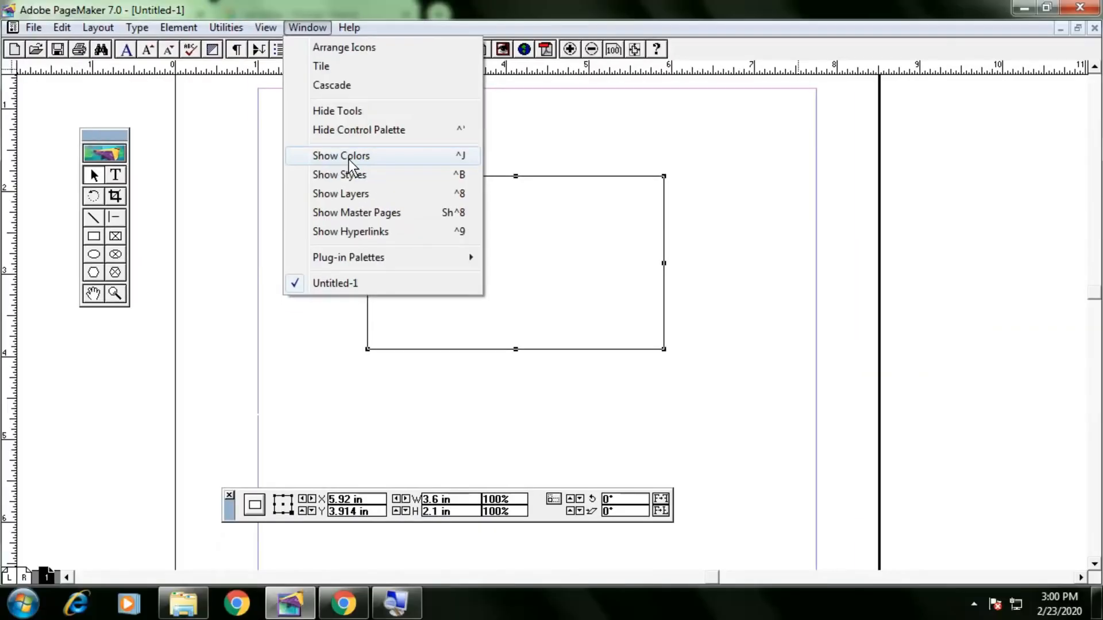
click(348, 157)
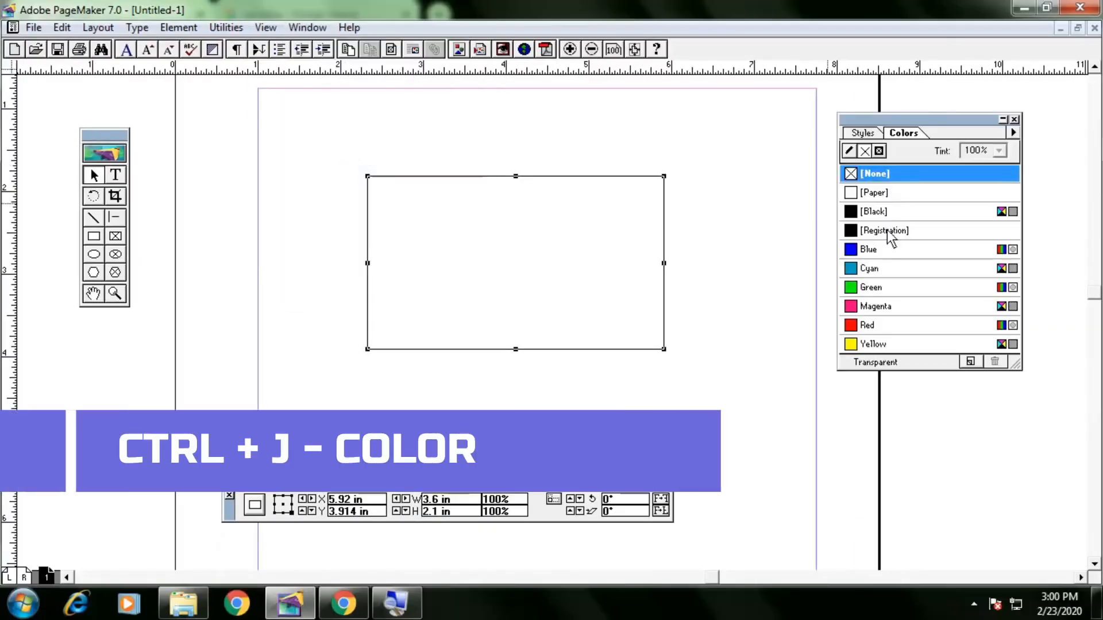
Fill the selected rectangle with Green, leaving its outline Black.
click(898, 290)
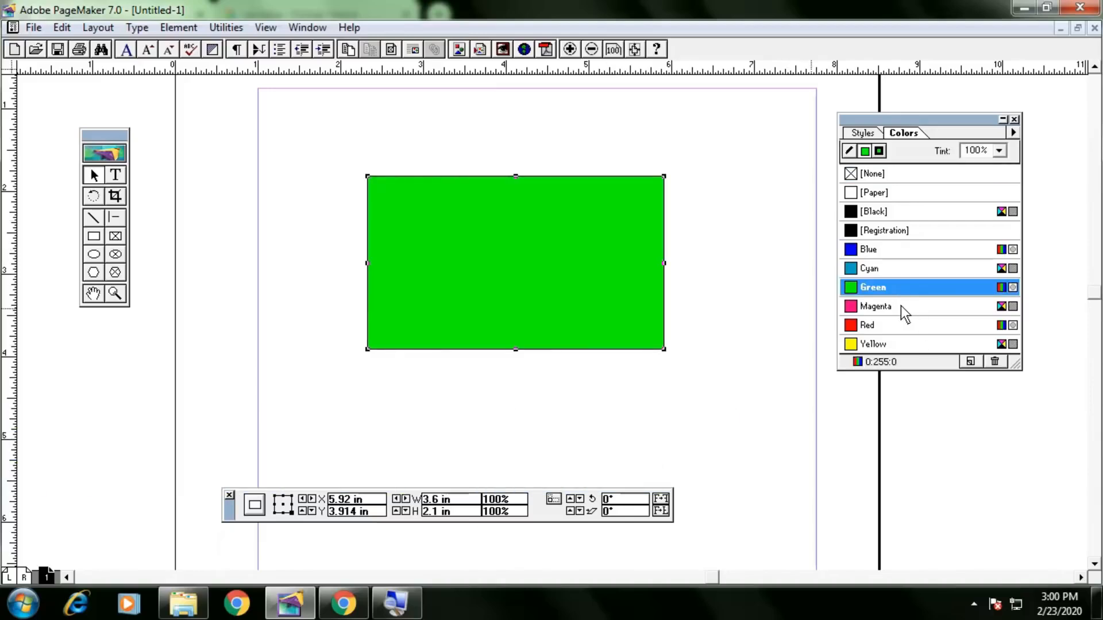
click(901, 306)
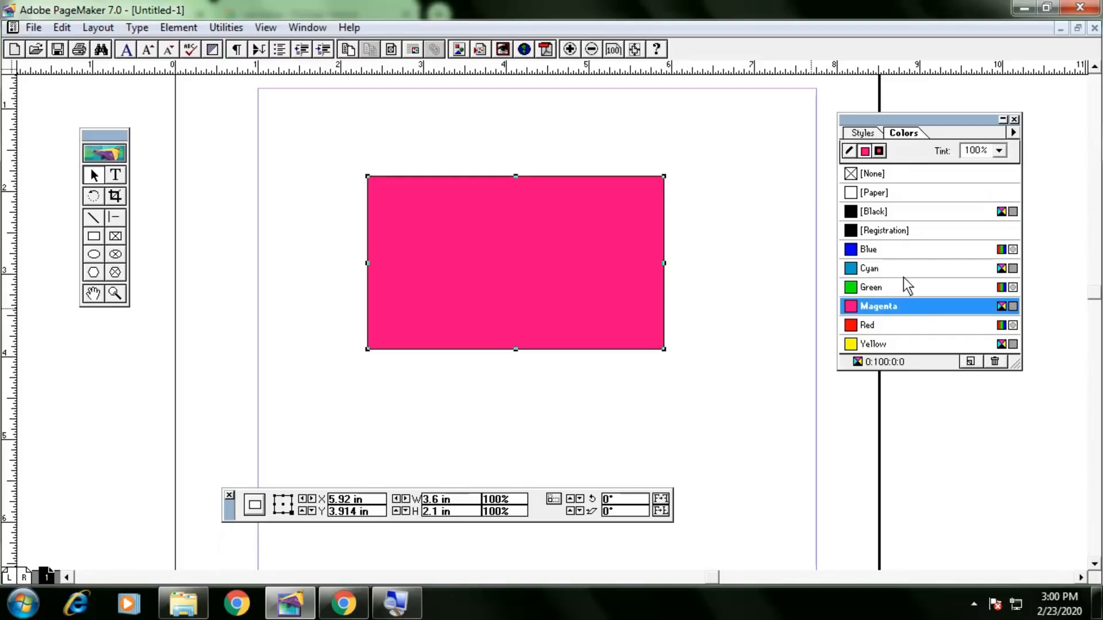
click(904, 277)
double_click(904, 289)
key(Return)
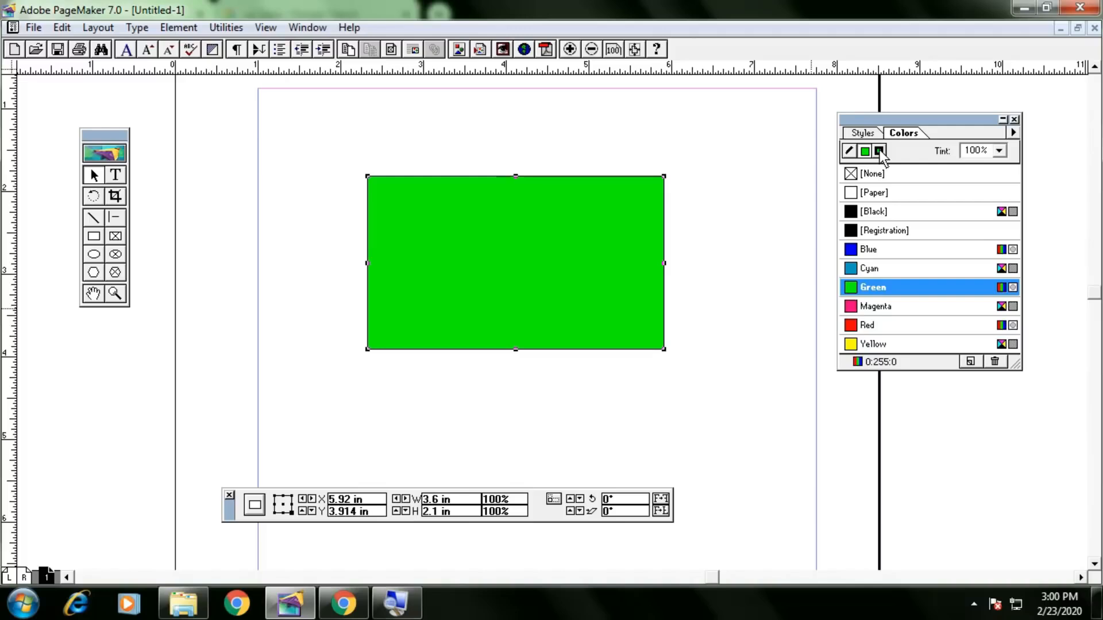
click(849, 151)
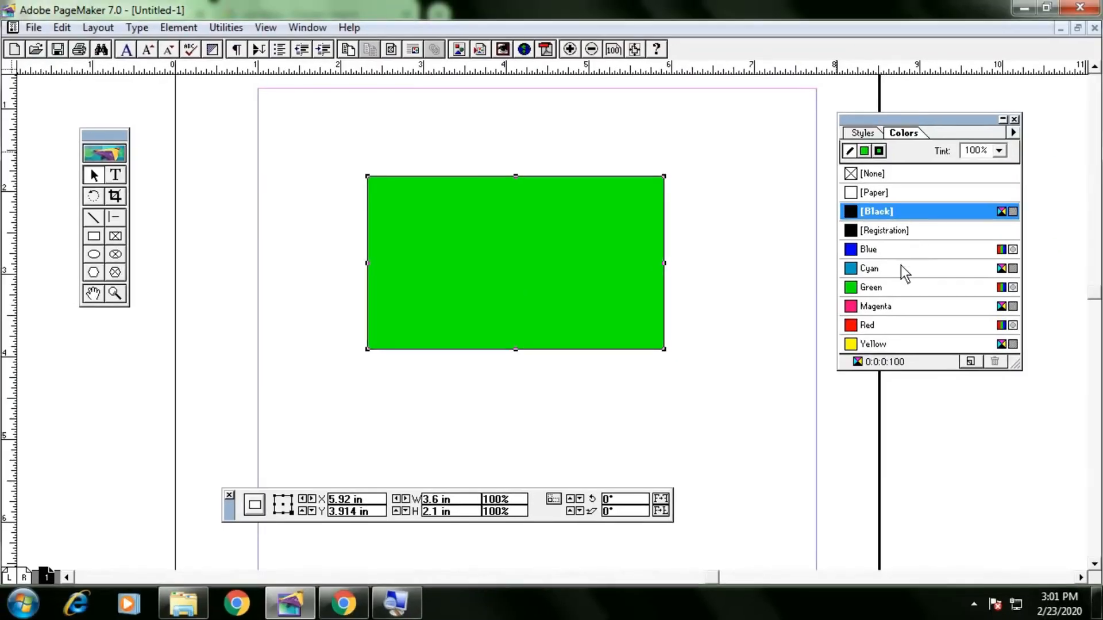
Make the rectangle's outline Red while keeping its fill Green.
click(901, 265)
click(888, 305)
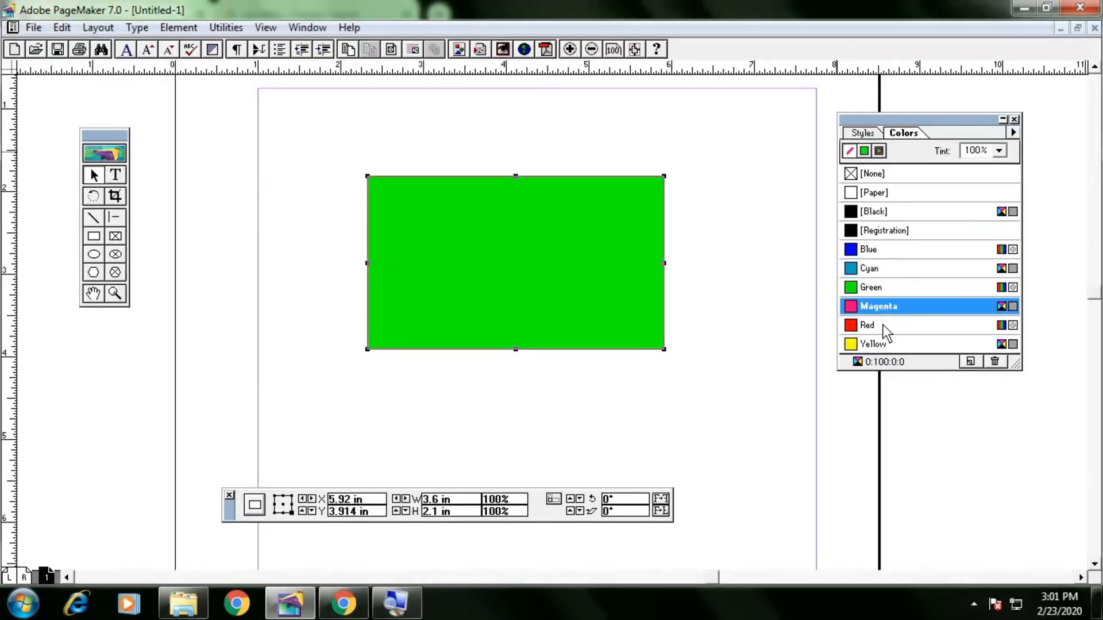
click(881, 327)
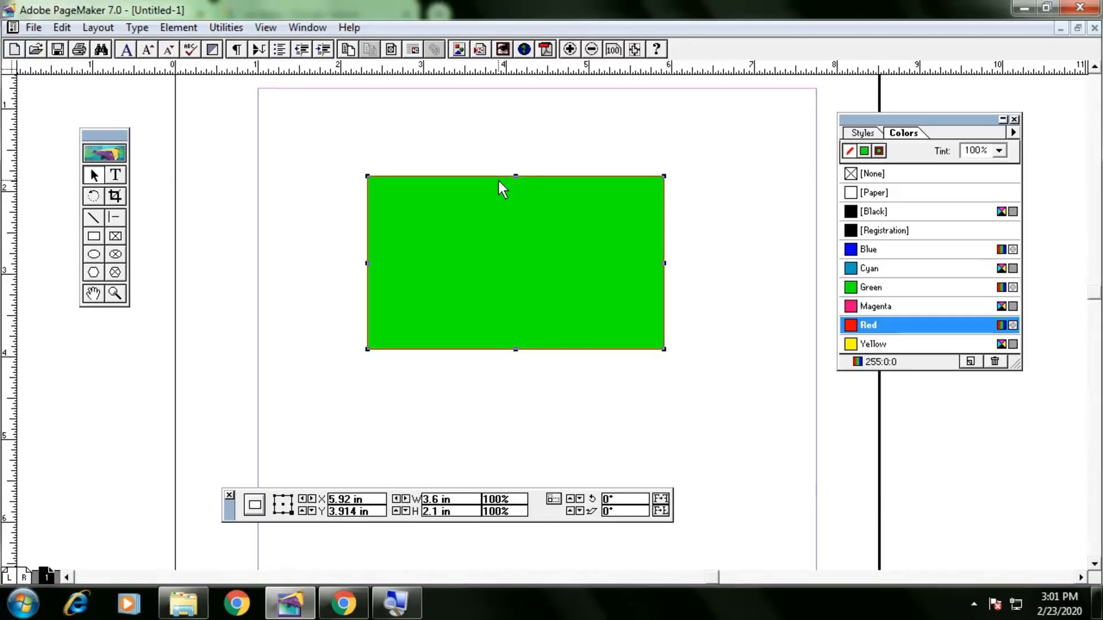
click(865, 151)
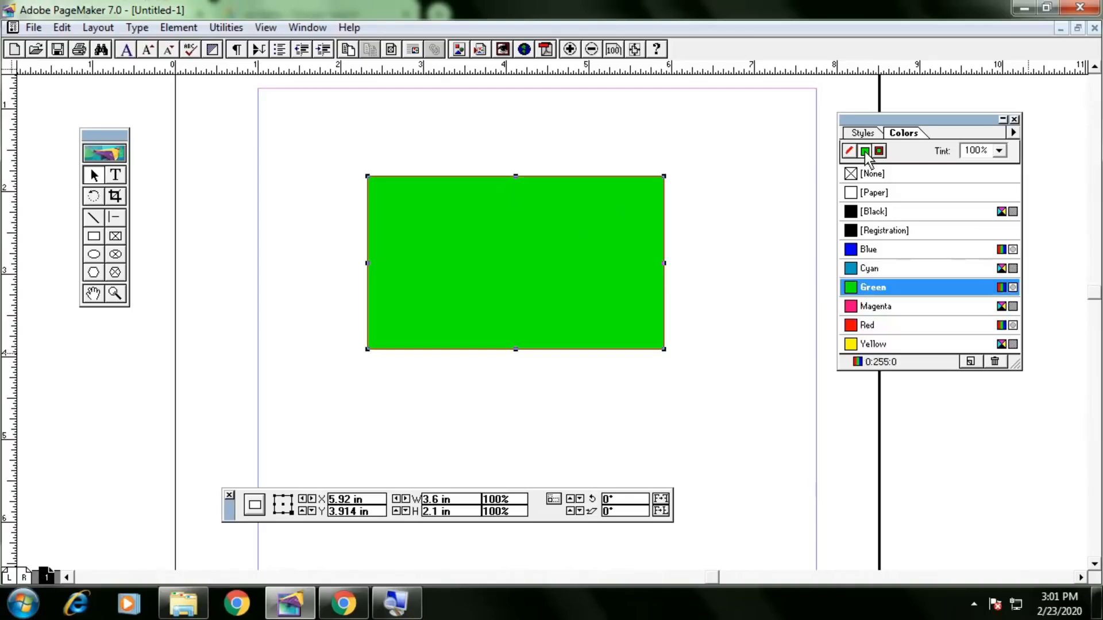
click(874, 270)
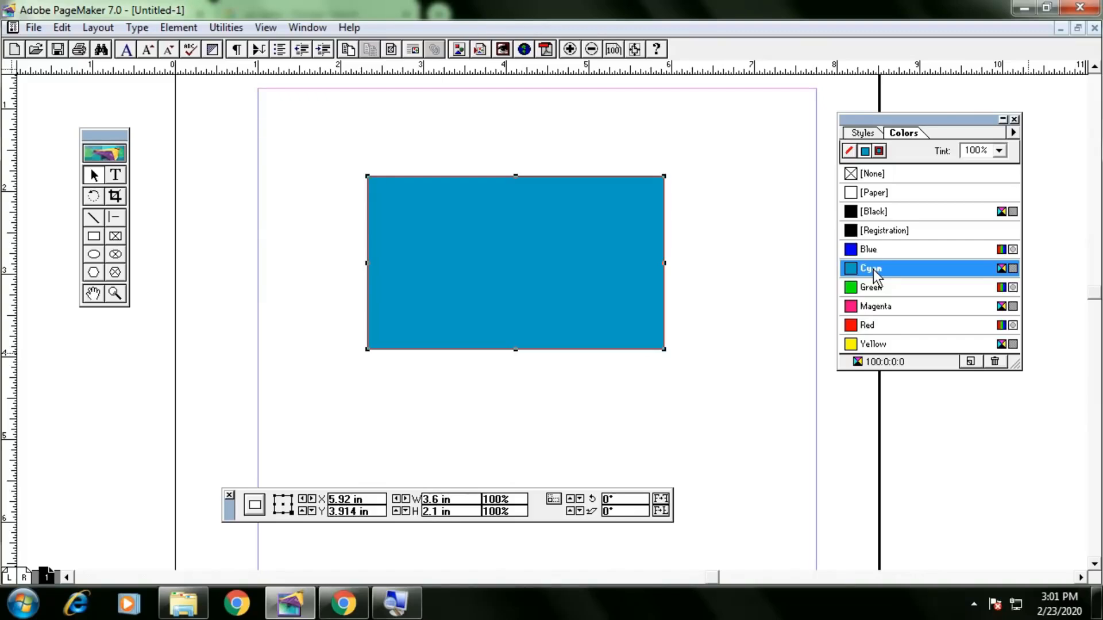
click(881, 253)
click(879, 274)
click(880, 285)
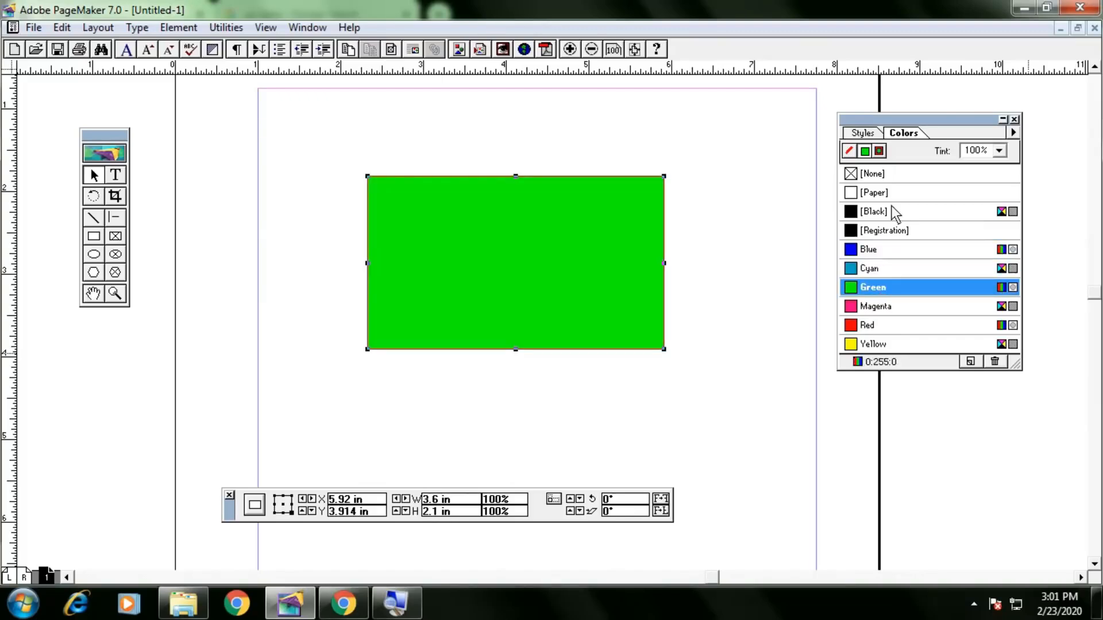
Apply Magenta to both the fill and outline, then deselect the rectangle.
click(878, 152)
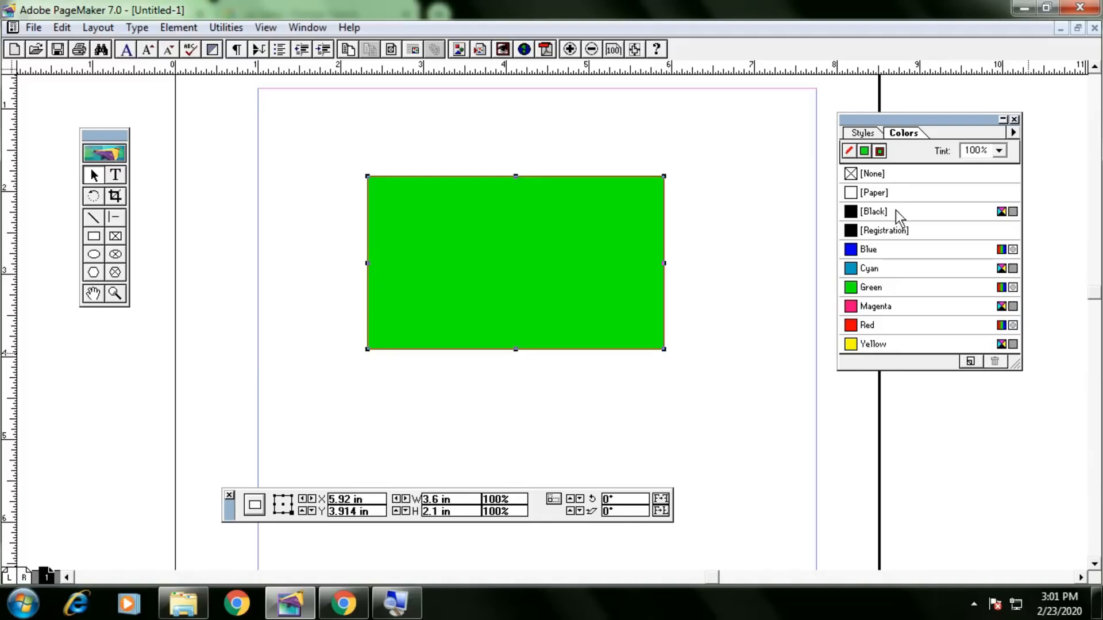
click(888, 249)
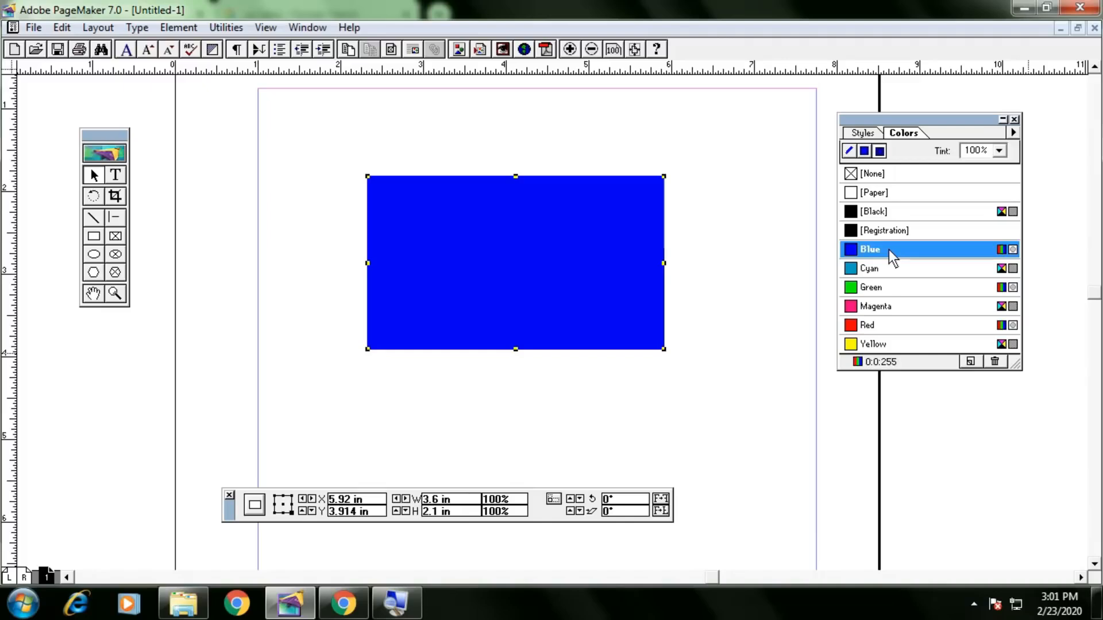
click(889, 268)
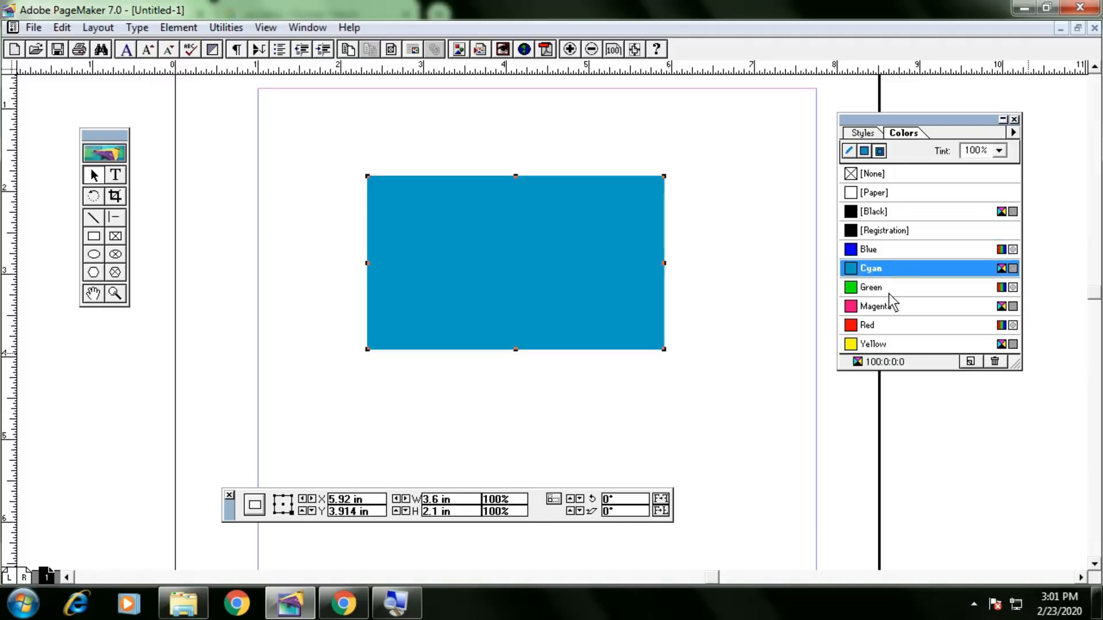
click(888, 290)
click(888, 305)
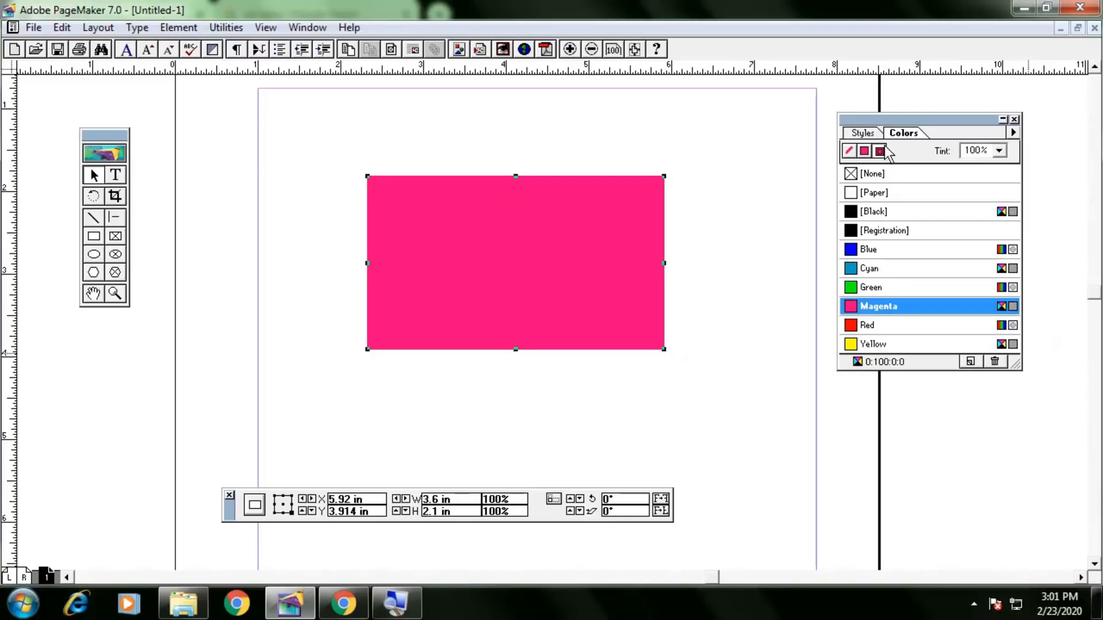
click(865, 152)
click(849, 152)
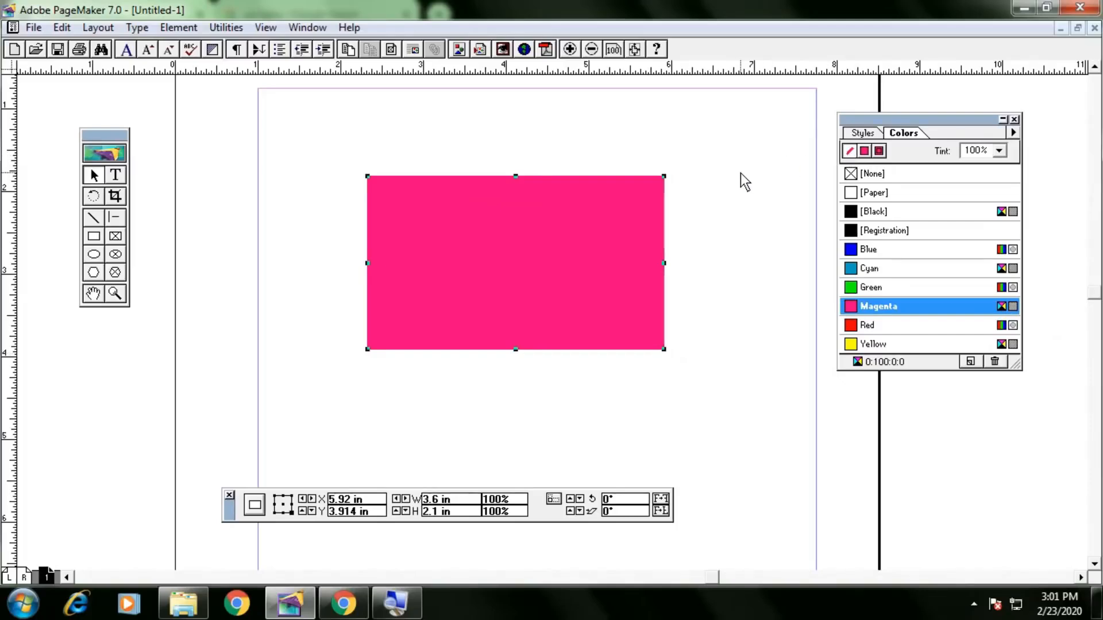
click(730, 187)
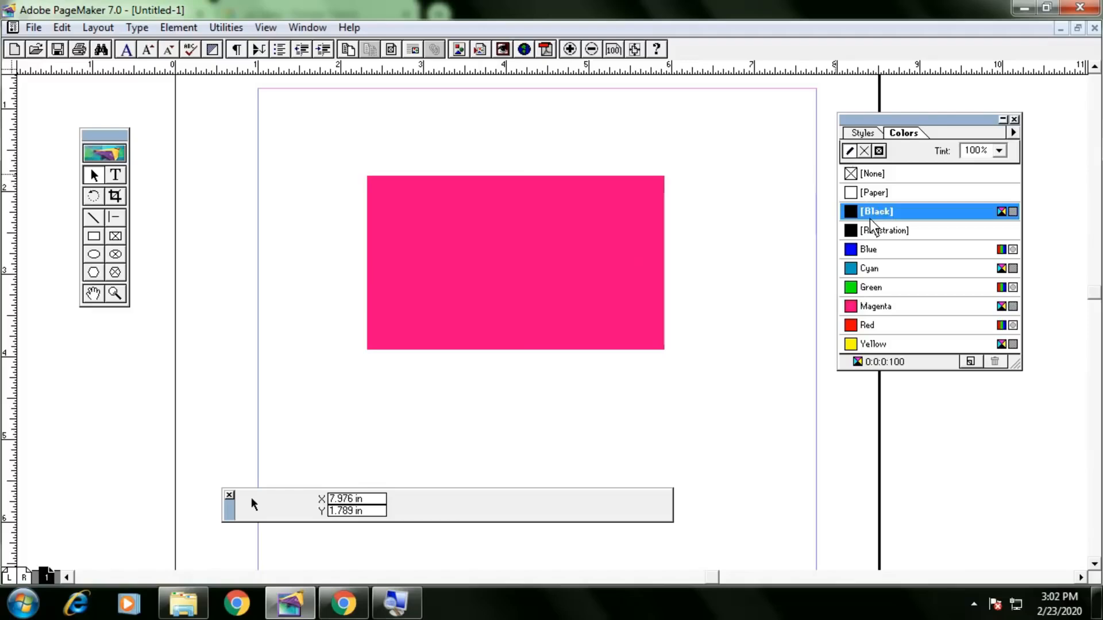
click(864, 153)
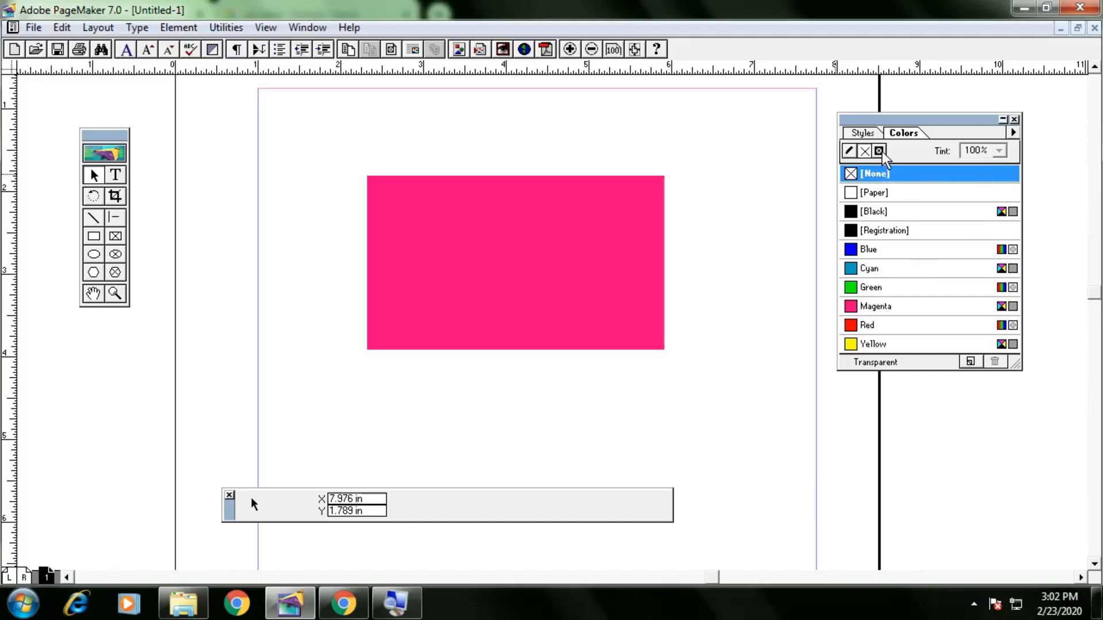
click(865, 152)
click(865, 153)
click(849, 151)
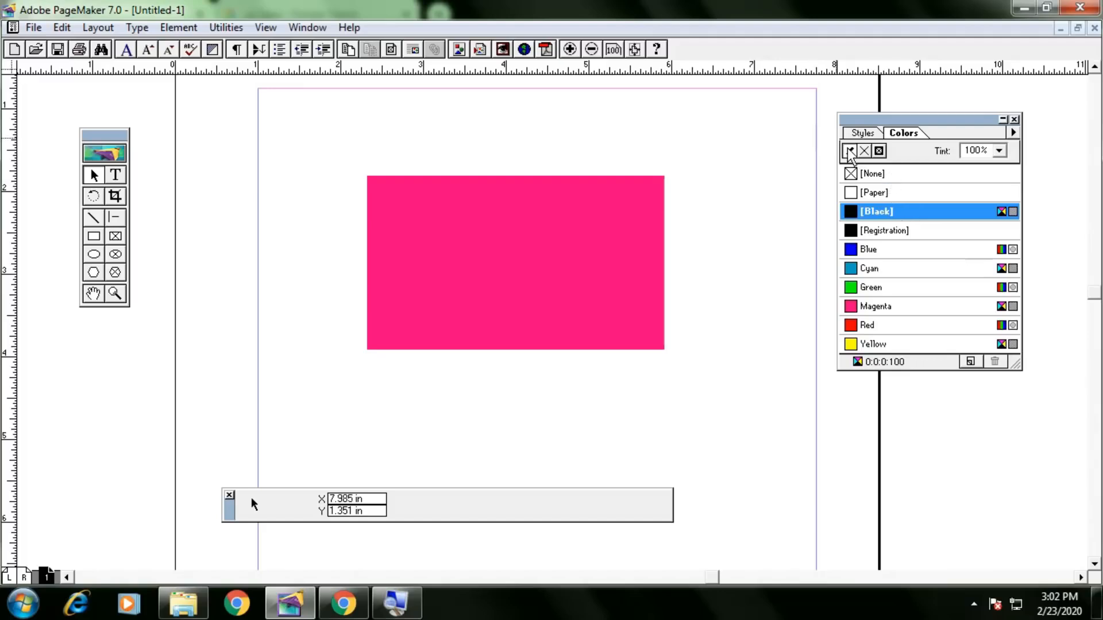
click(886, 175)
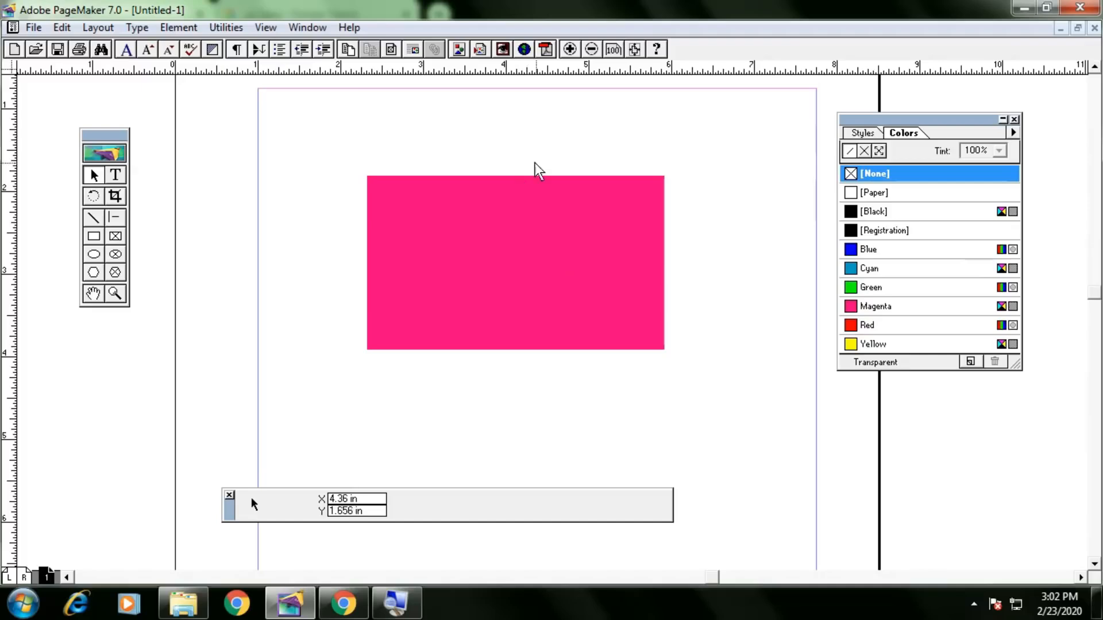
click(97, 237)
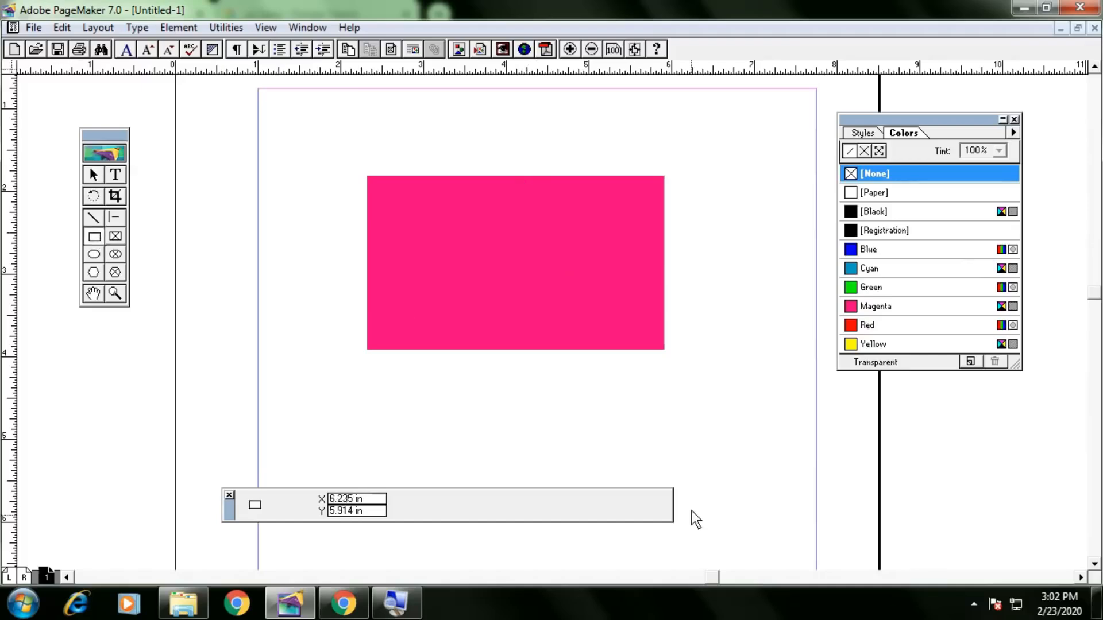
drag(474, 382, 720, 459)
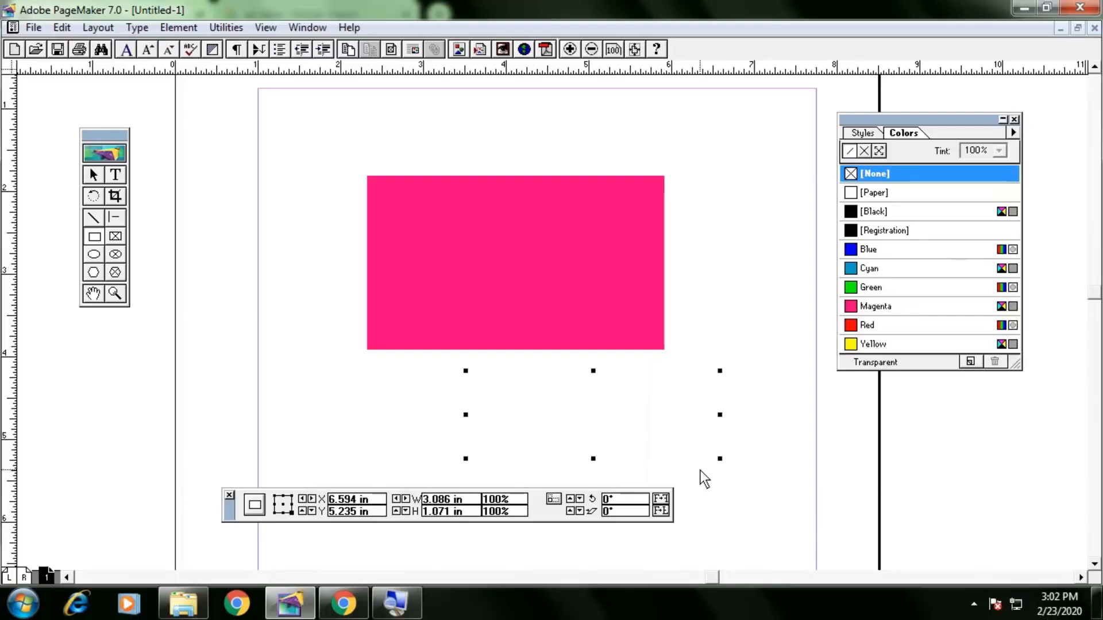
click(701, 470)
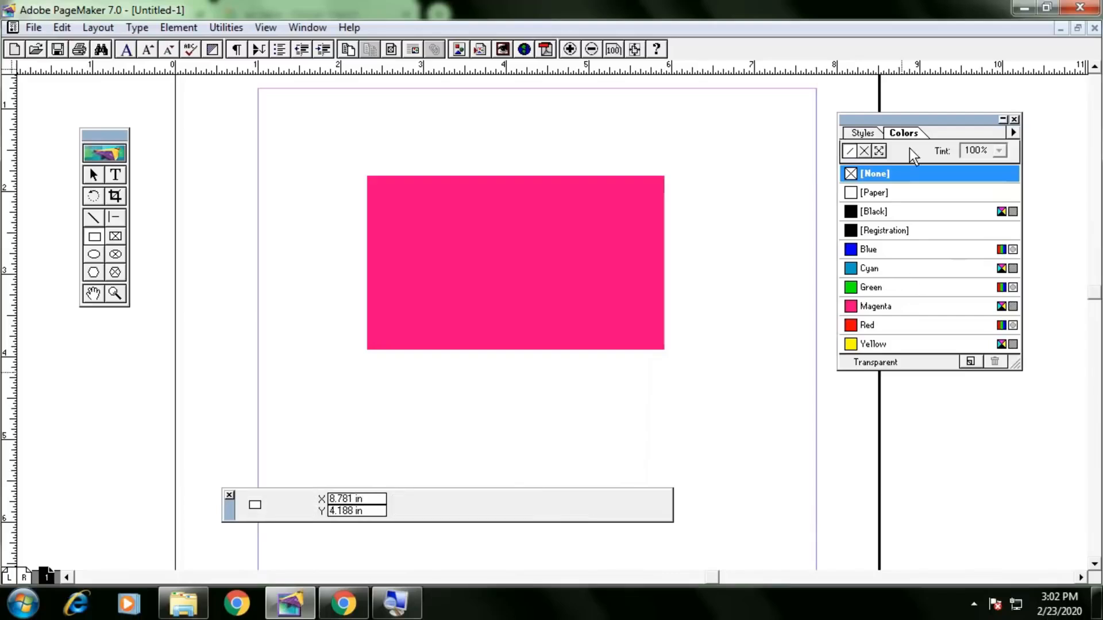
click(918, 309)
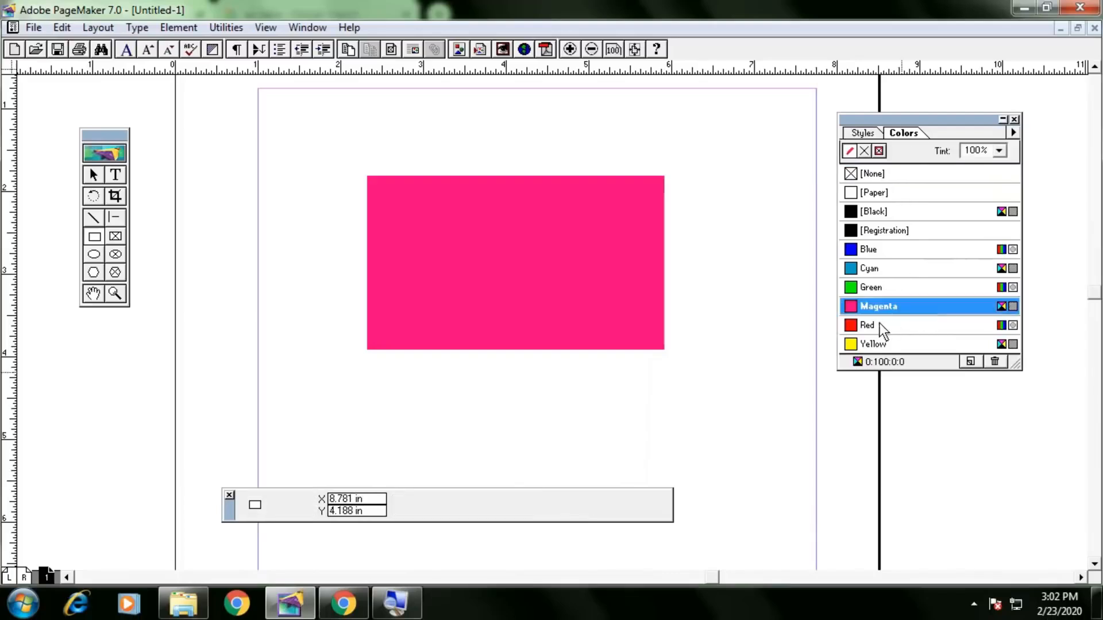
mouse_move(472, 373)
mouse_down()
mouse_move(519, 425)
mouse_move(721, 486)
mouse_up()
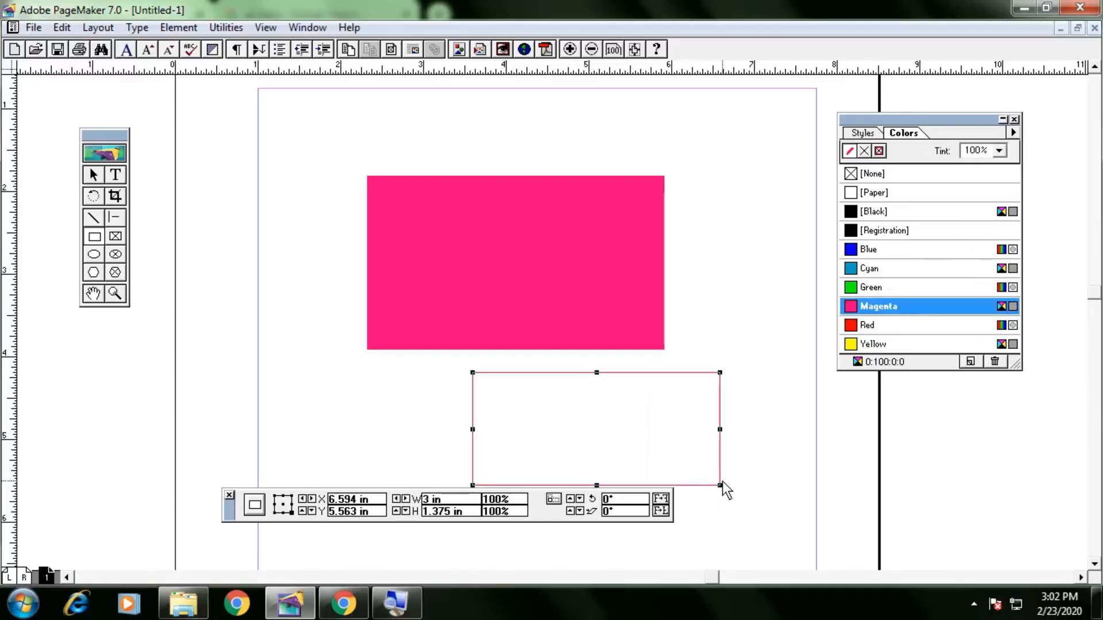
key(Delete)
drag(468, 373, 631, 470)
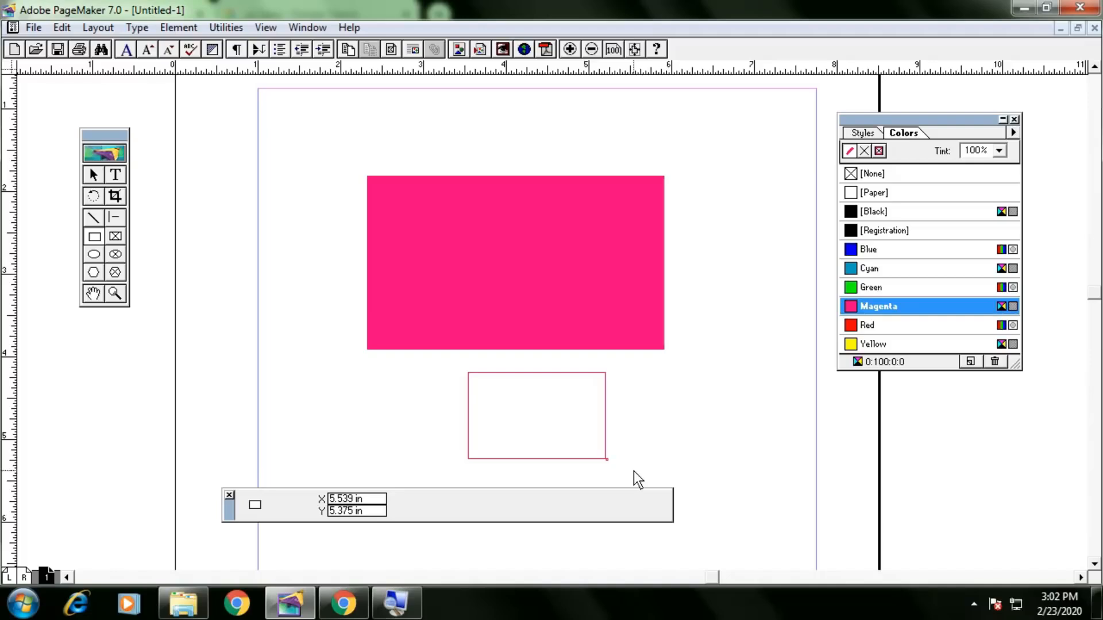
click(94, 175)
drag(672, 382, 544, 457)
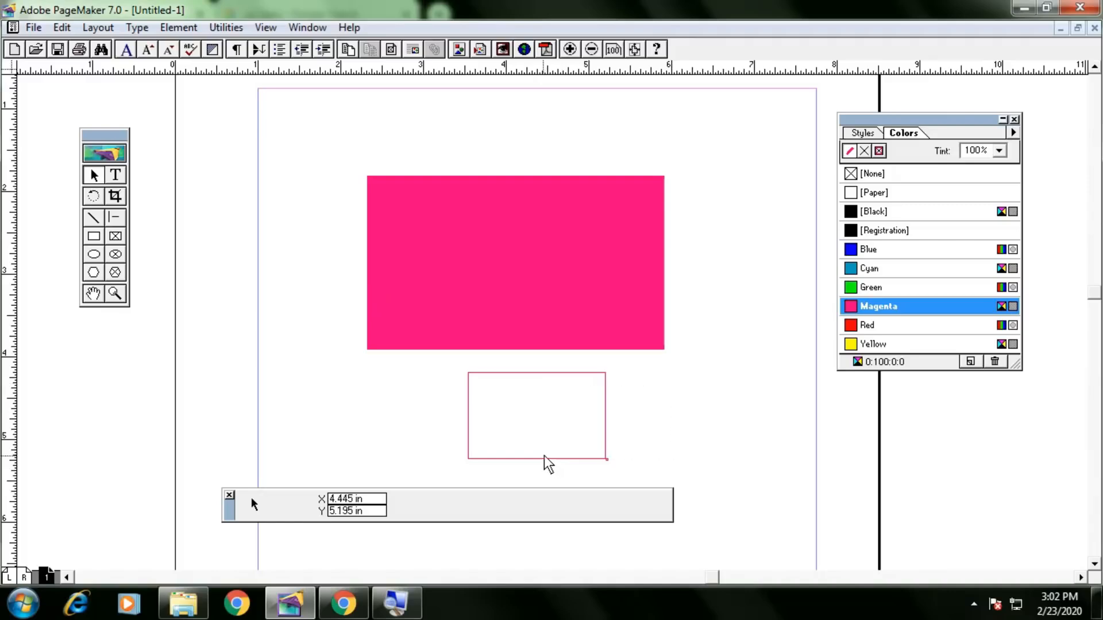
click(561, 459)
key(Delete)
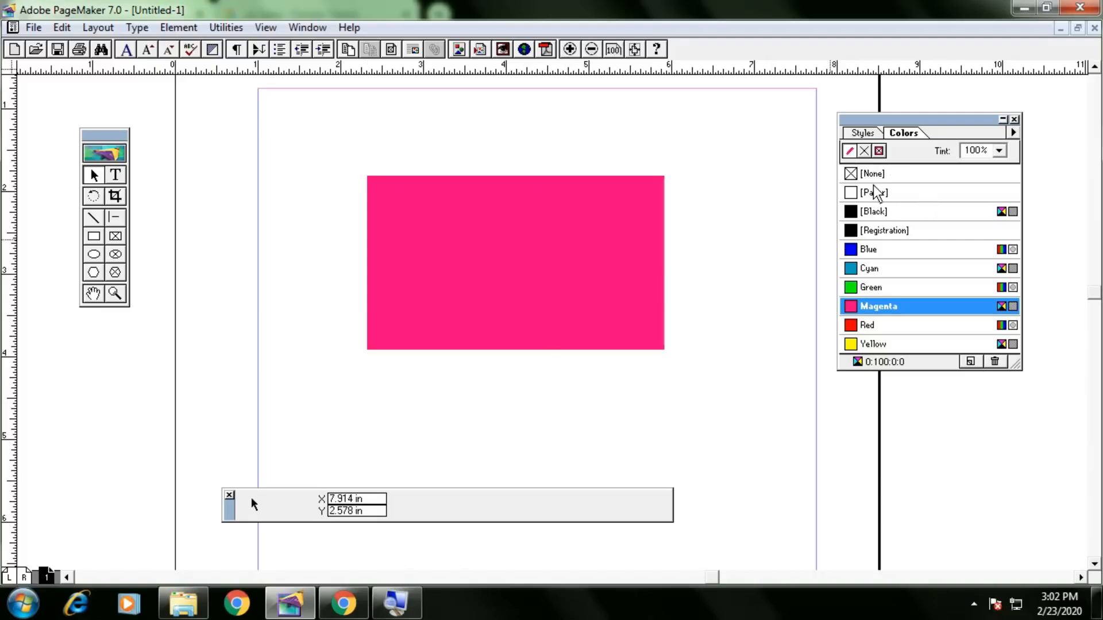
click(896, 215)
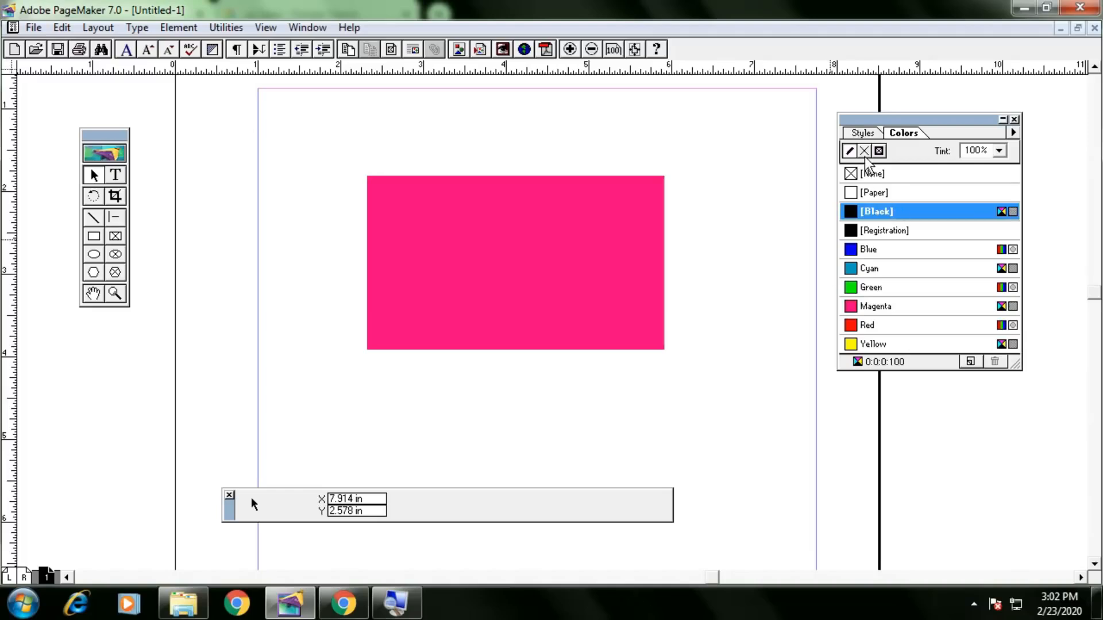
click(865, 172)
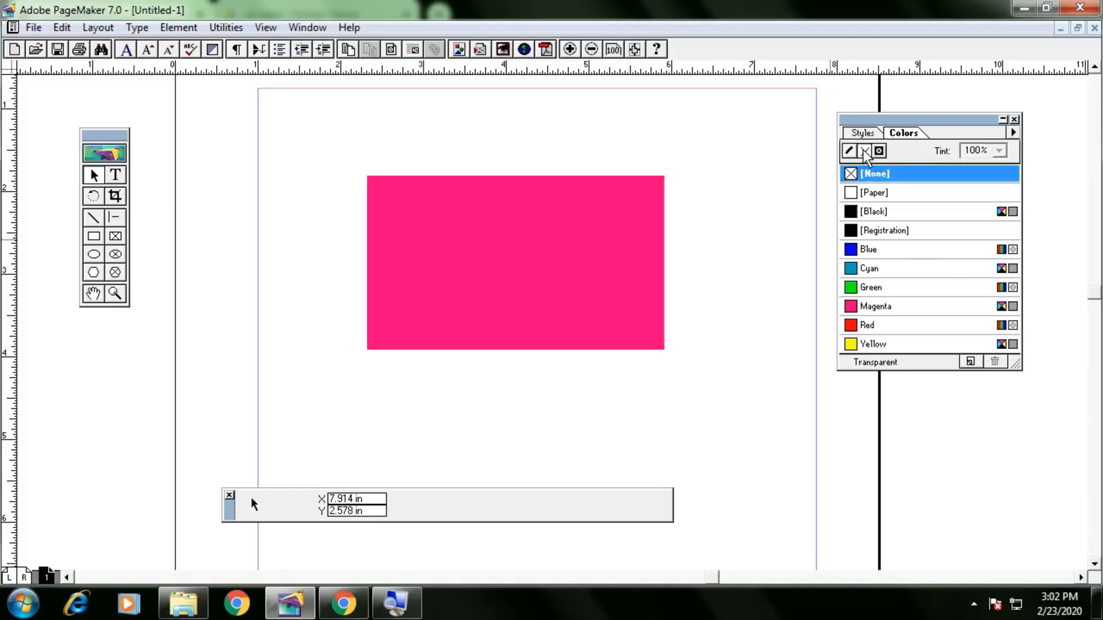
click(883, 215)
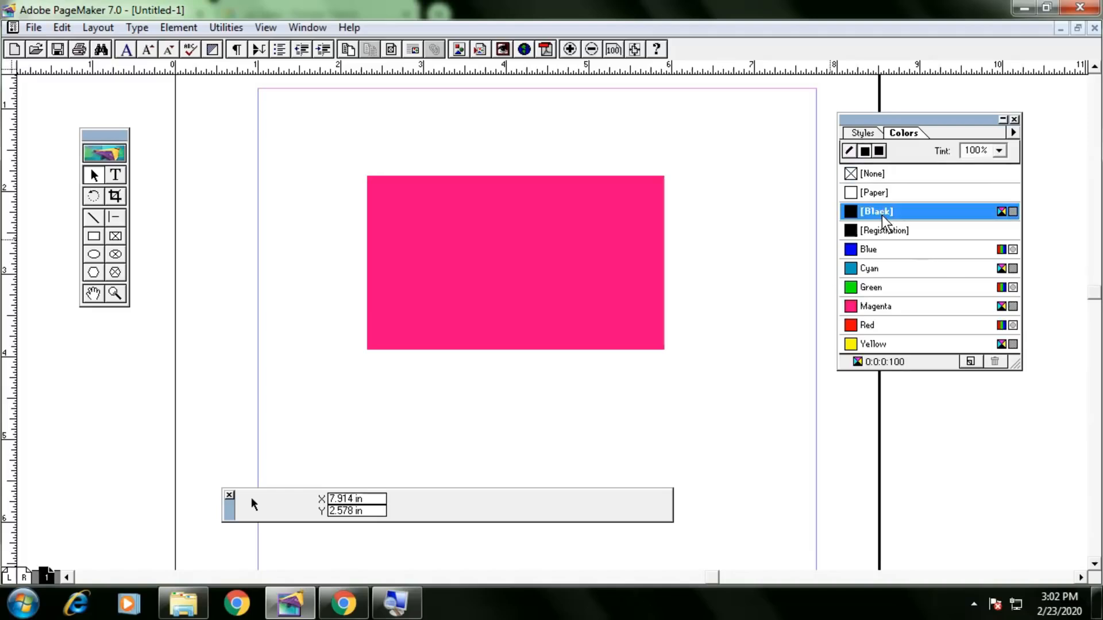
click(873, 174)
click(887, 214)
click(883, 292)
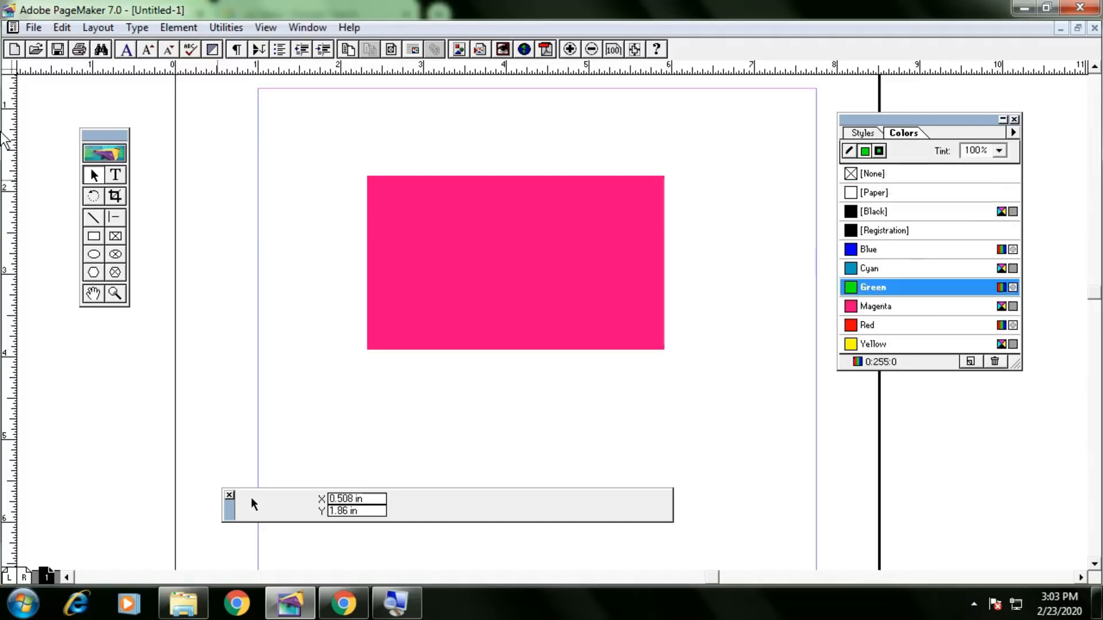
click(94, 236)
drag(191, 184, 279, 273)
drag(215, 320, 318, 419)
key(Delete)
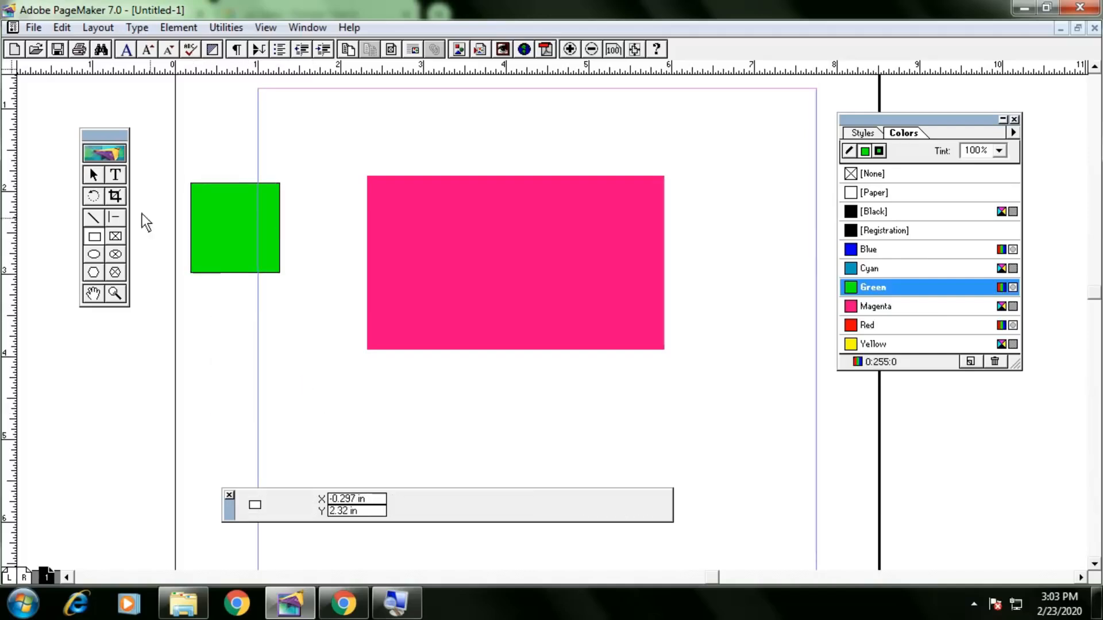
click(93, 174)
click(211, 241)
key(Delete)
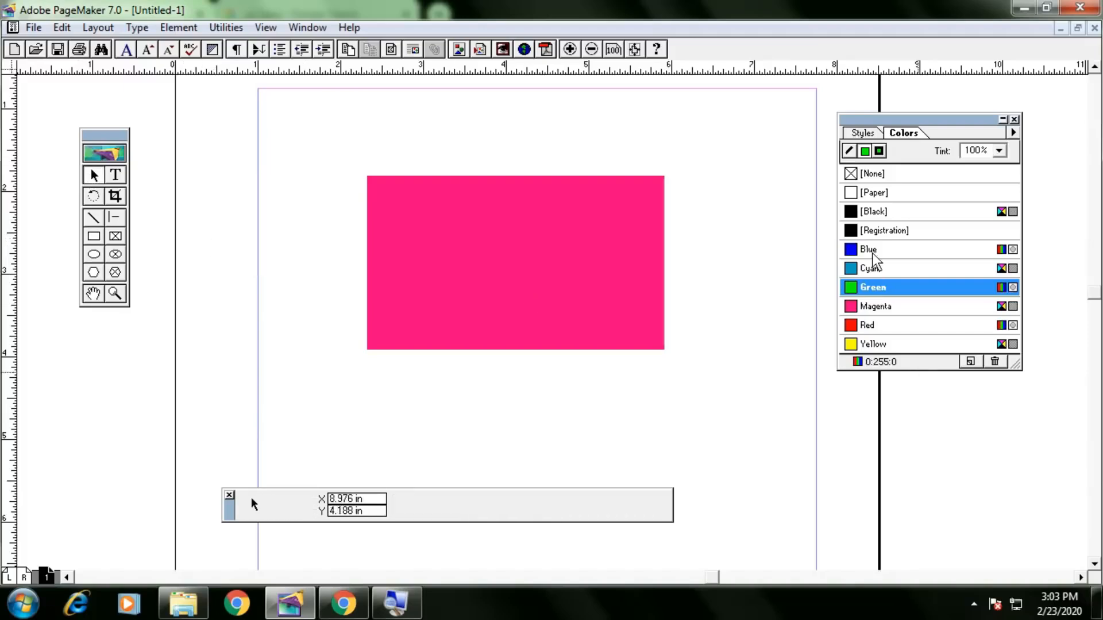
click(880, 176)
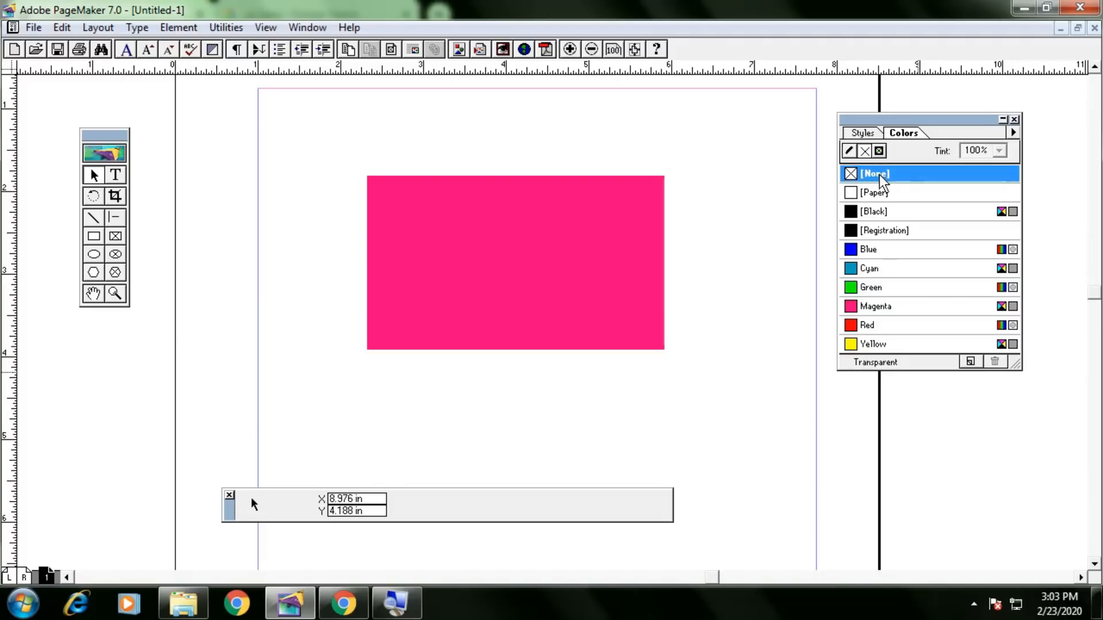
click(849, 152)
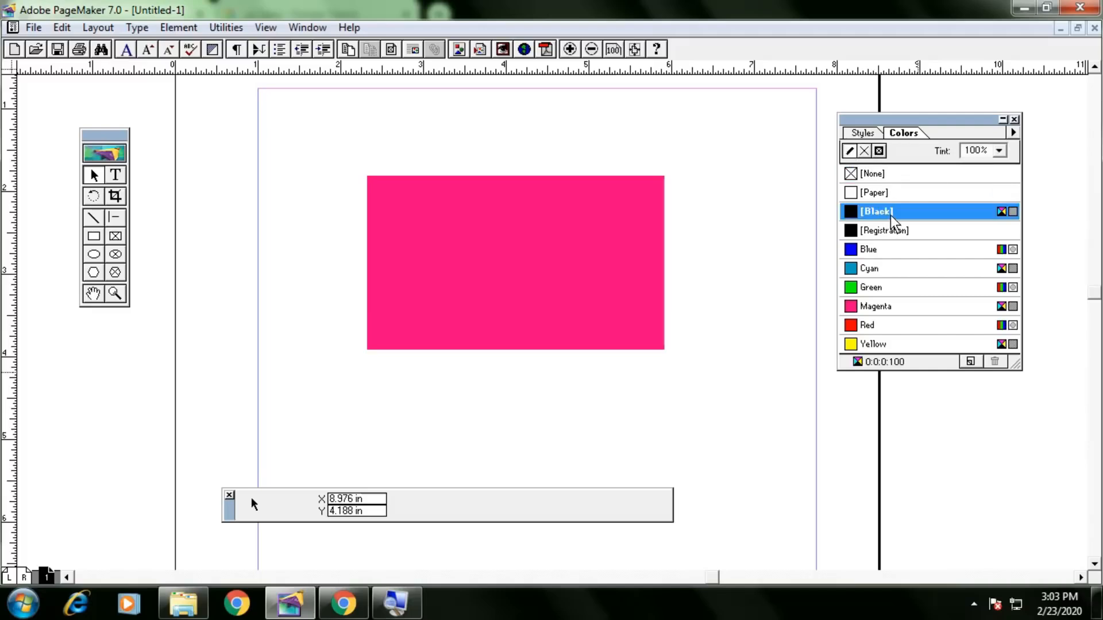
click(569, 245)
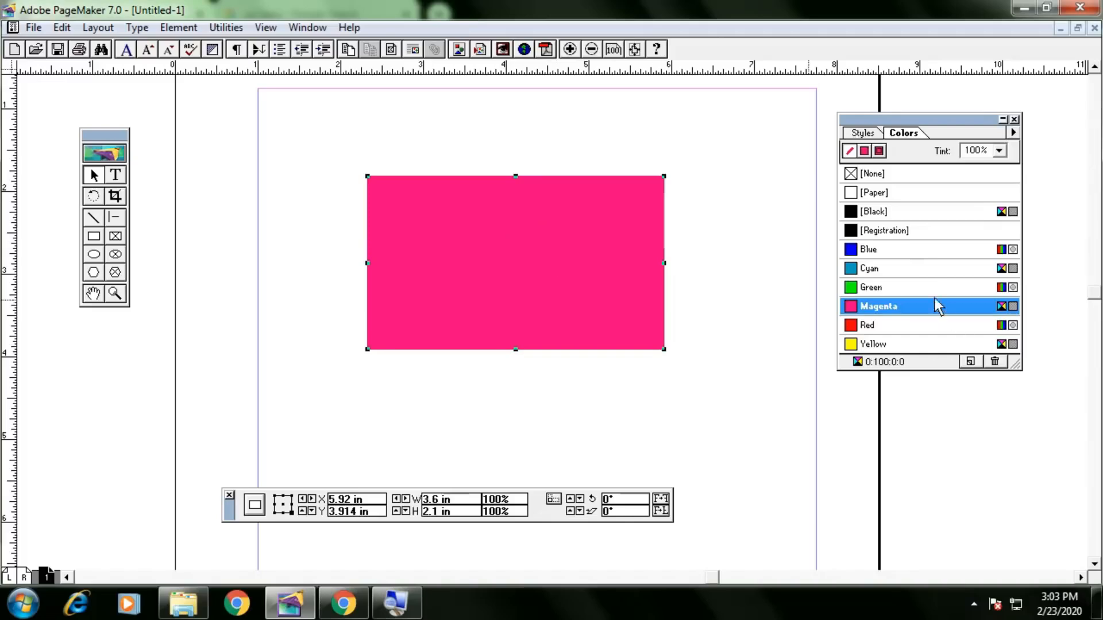
Give the rectangle a Black outline and a Magenta fill.
click(850, 151)
click(892, 213)
click(864, 152)
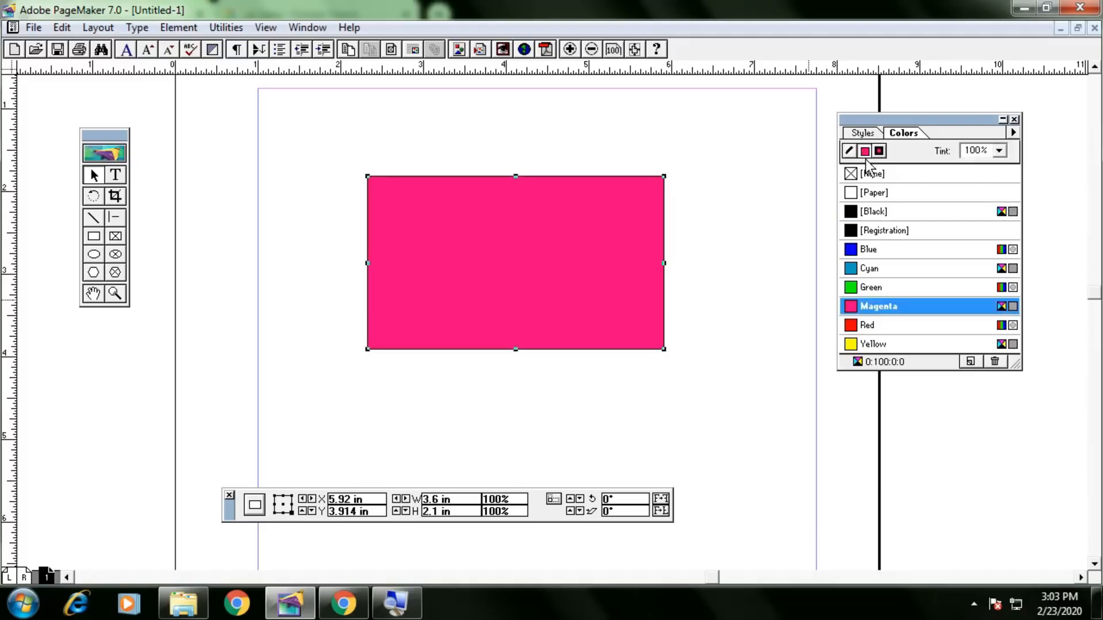
click(878, 180)
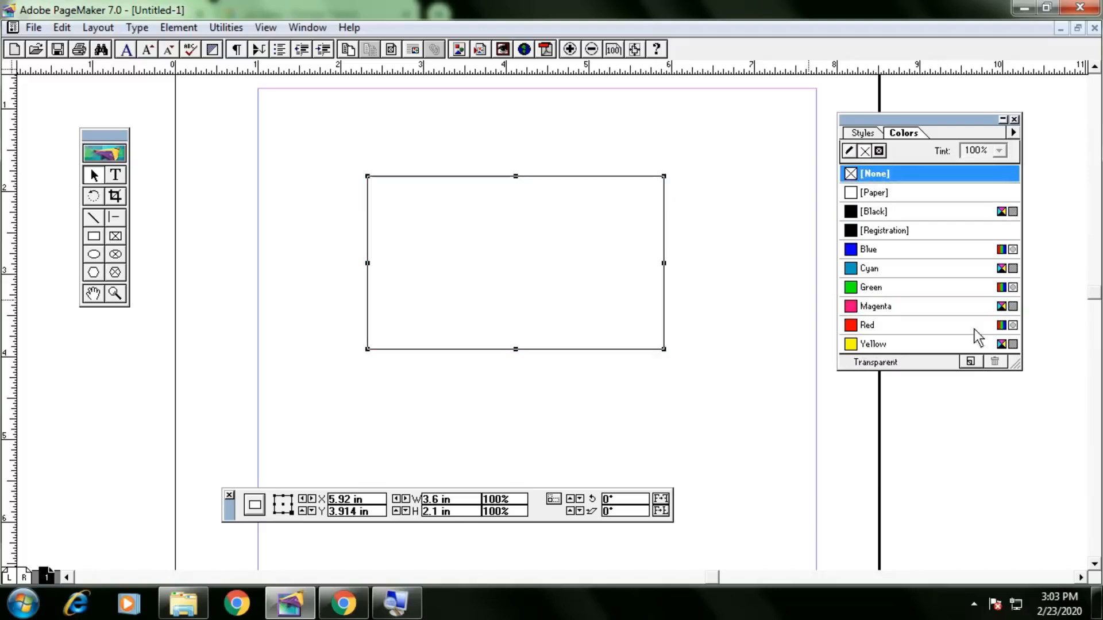
drag(1020, 371, 1028, 408)
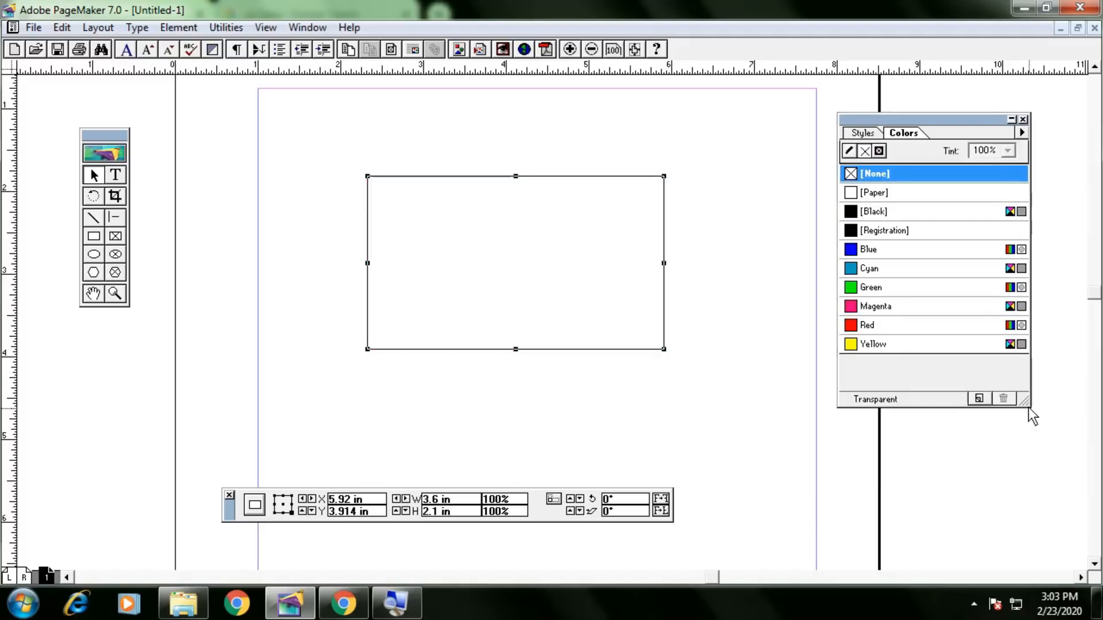
click(926, 310)
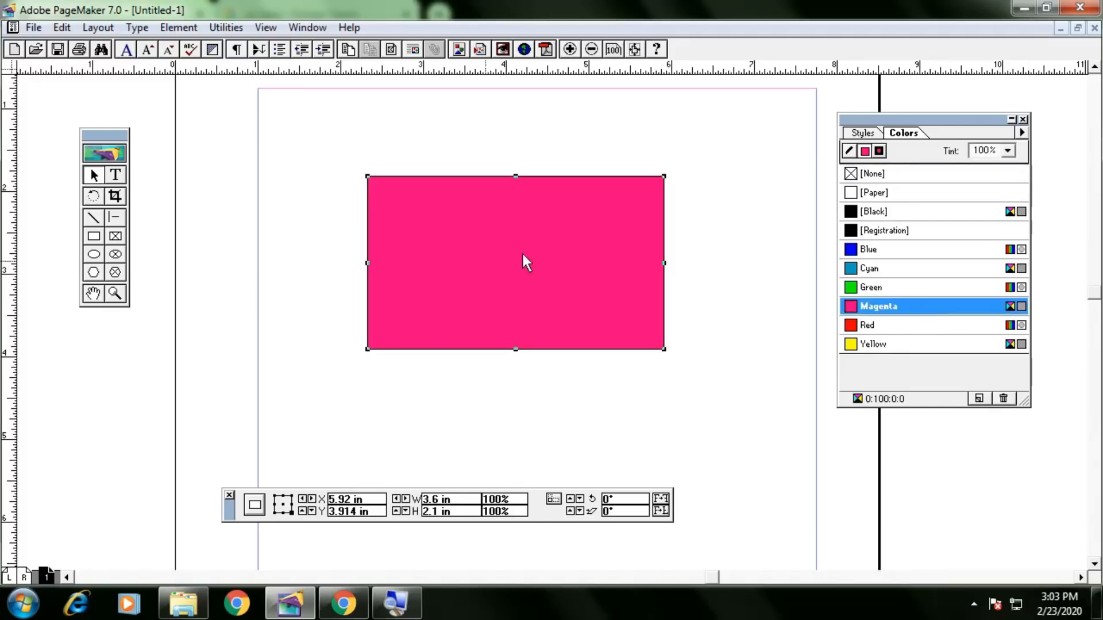
Set the Magenta fill tint to 35% and start defining a new colour.
click(1013, 153)
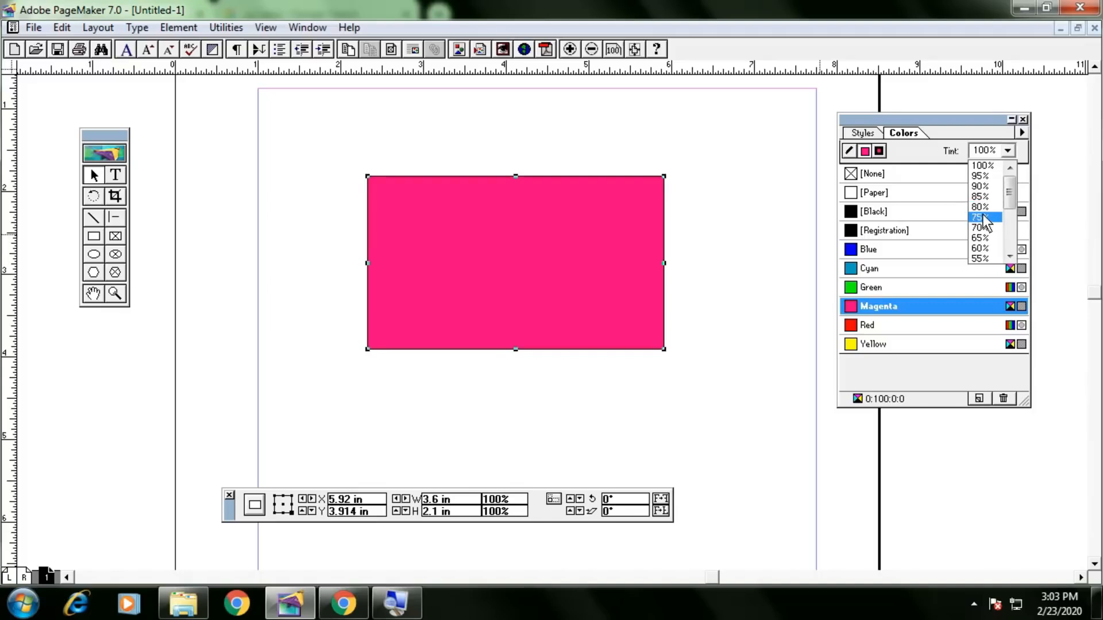
click(984, 219)
click(1009, 153)
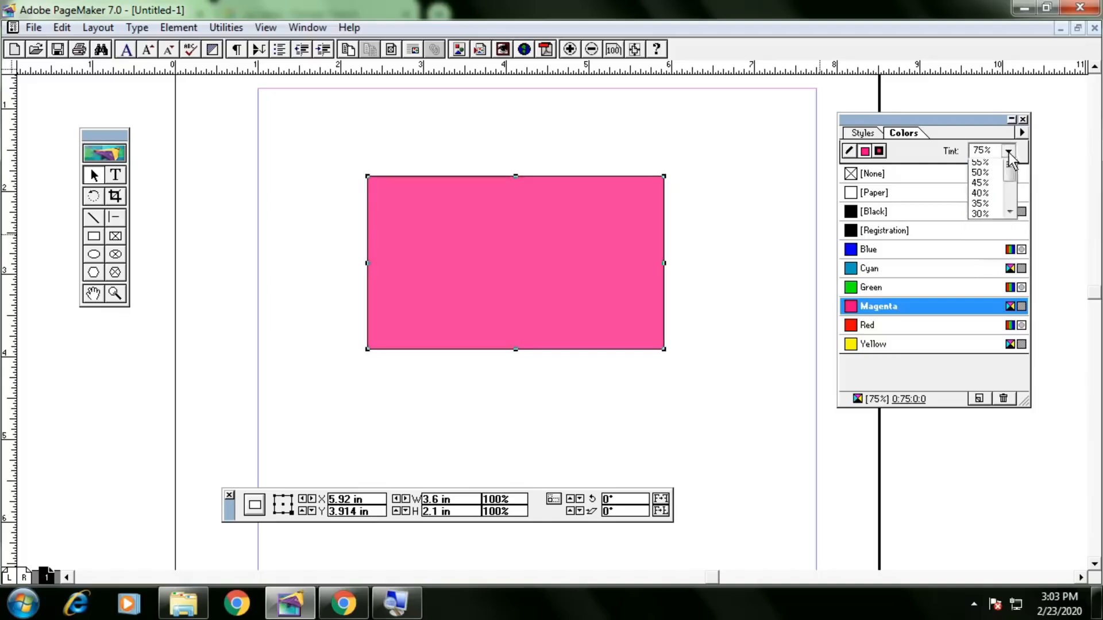
click(985, 246)
click(1009, 152)
click(1011, 156)
click(1009, 151)
click(1009, 256)
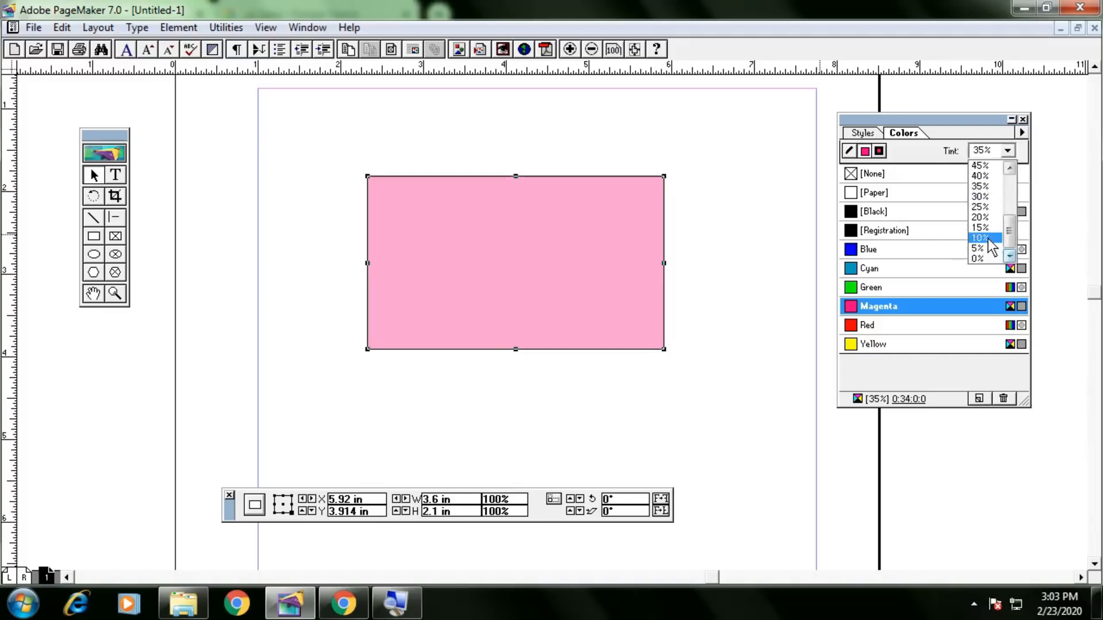
click(989, 239)
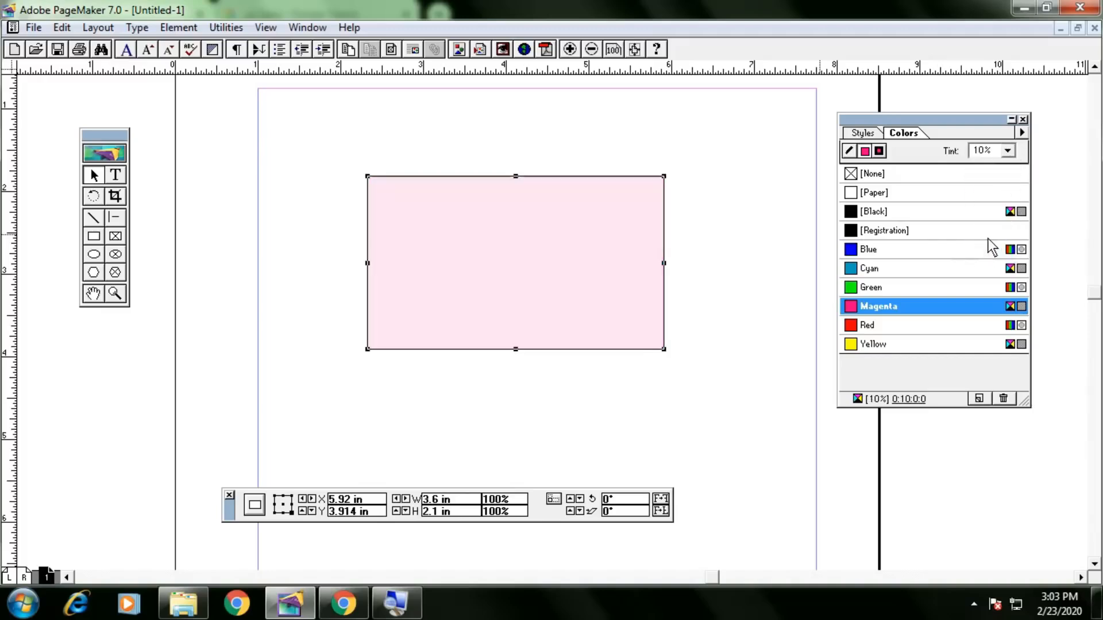
click(1006, 151)
click(982, 186)
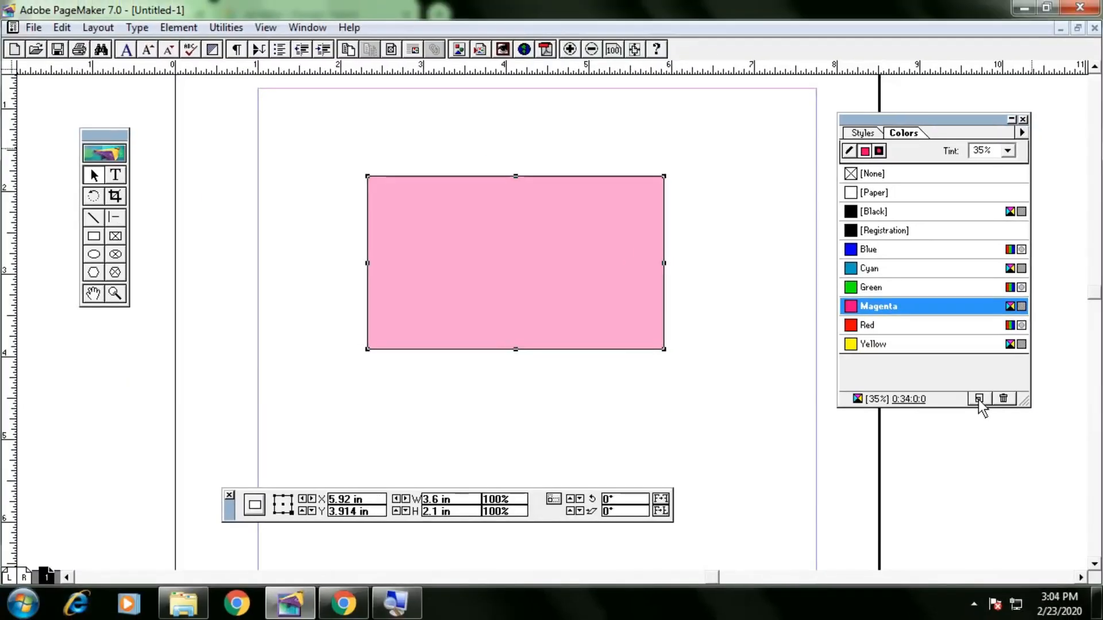
click(979, 399)
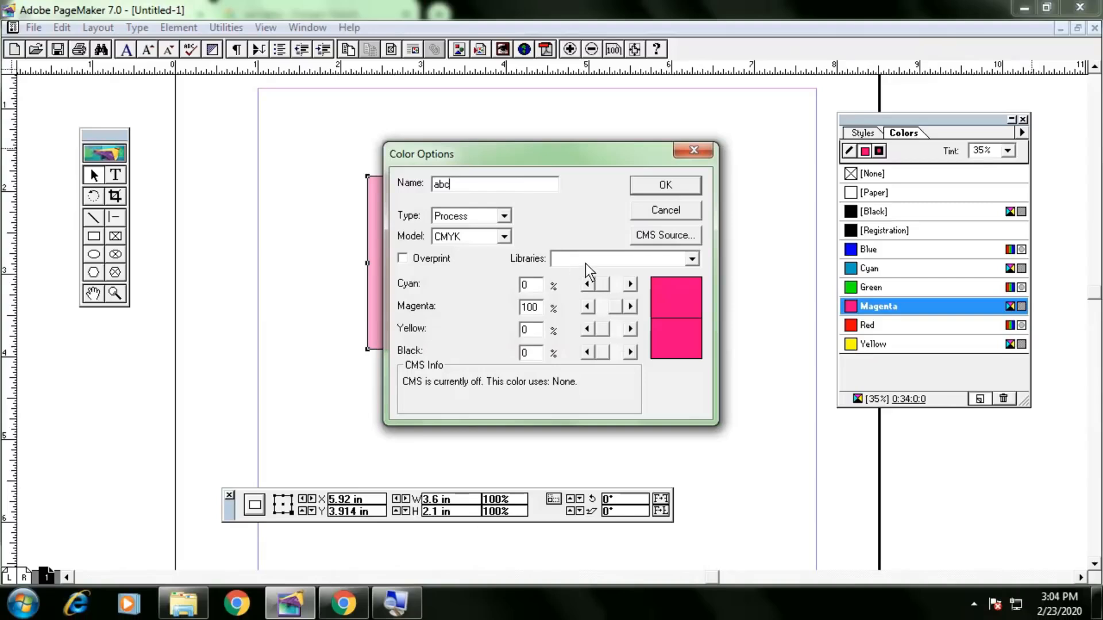
Create spot colour DIC 163p* from DIC COLOR GUIDE SPOT with Yellow 0, and fill the rectangle.
click(585, 263)
click(587, 285)
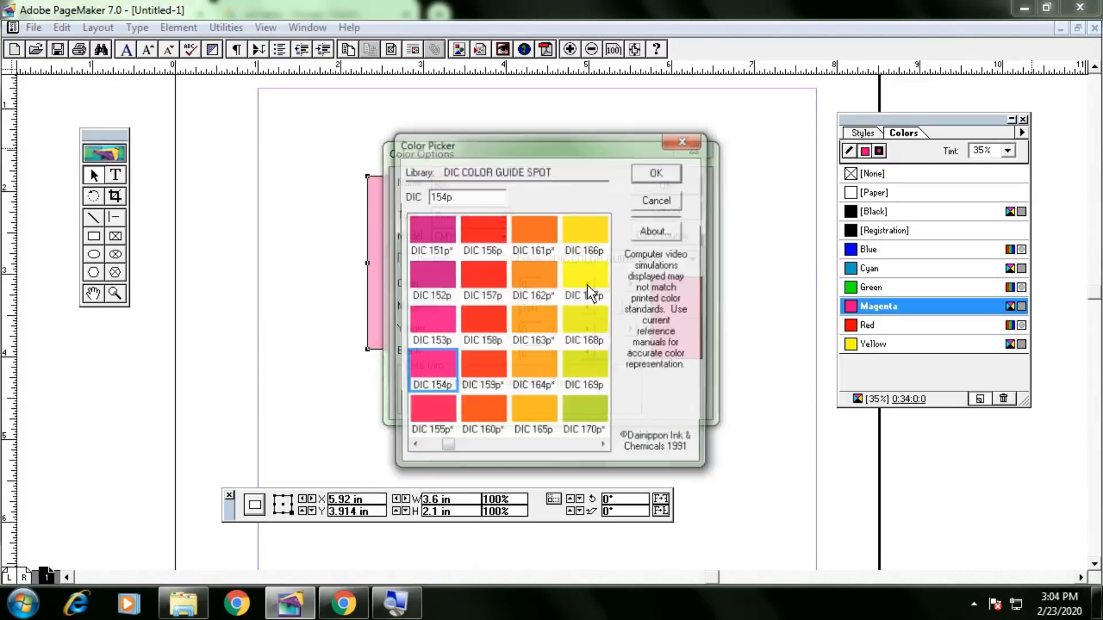
click(529, 344)
click(658, 173)
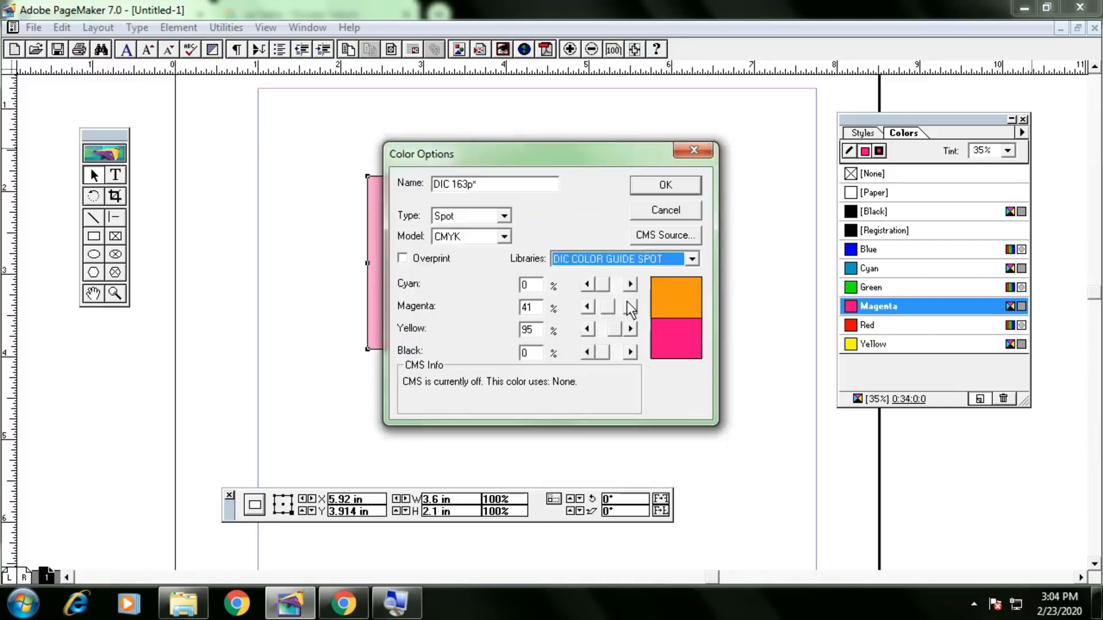
click(611, 308)
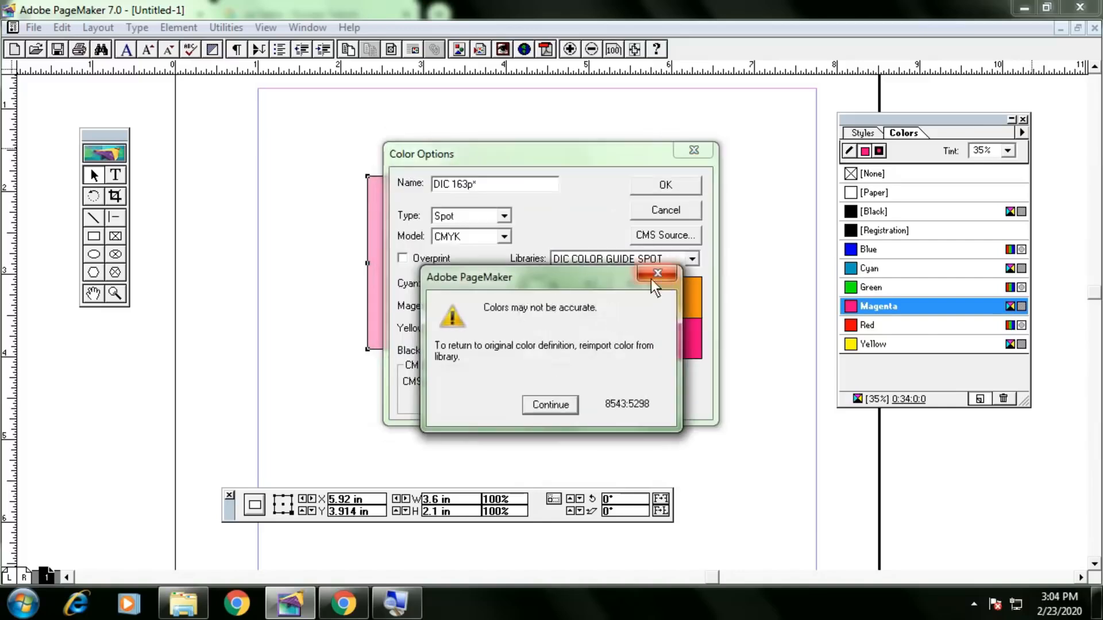
click(543, 409)
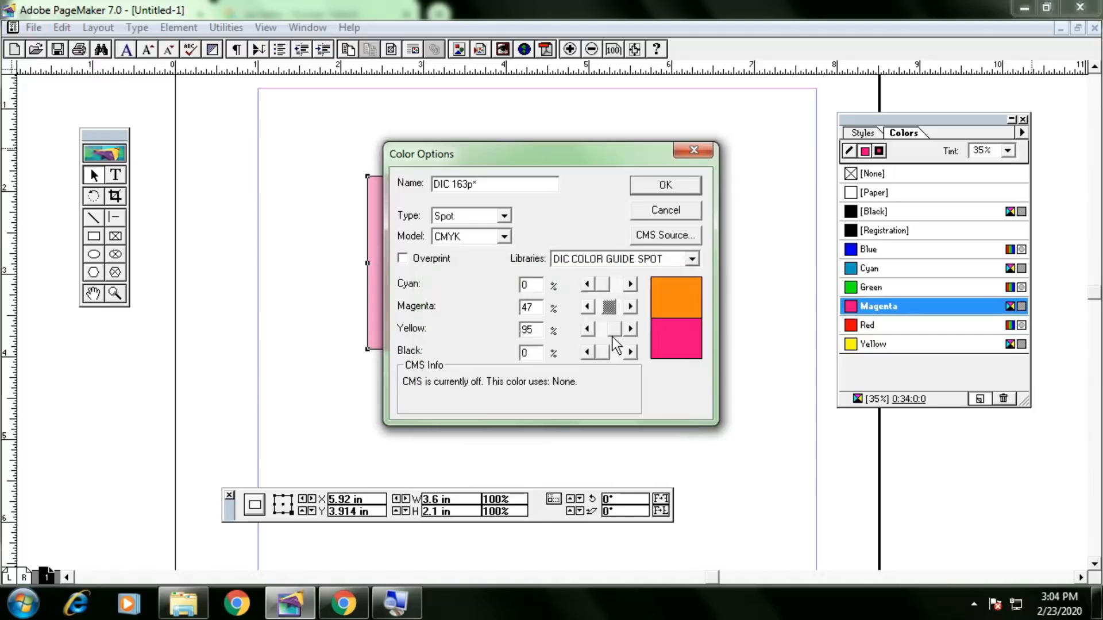
mouse_move(608, 330)
mouse_down()
mouse_move(594, 329)
mouse_move(619, 332)
mouse_move(599, 331)
mouse_up()
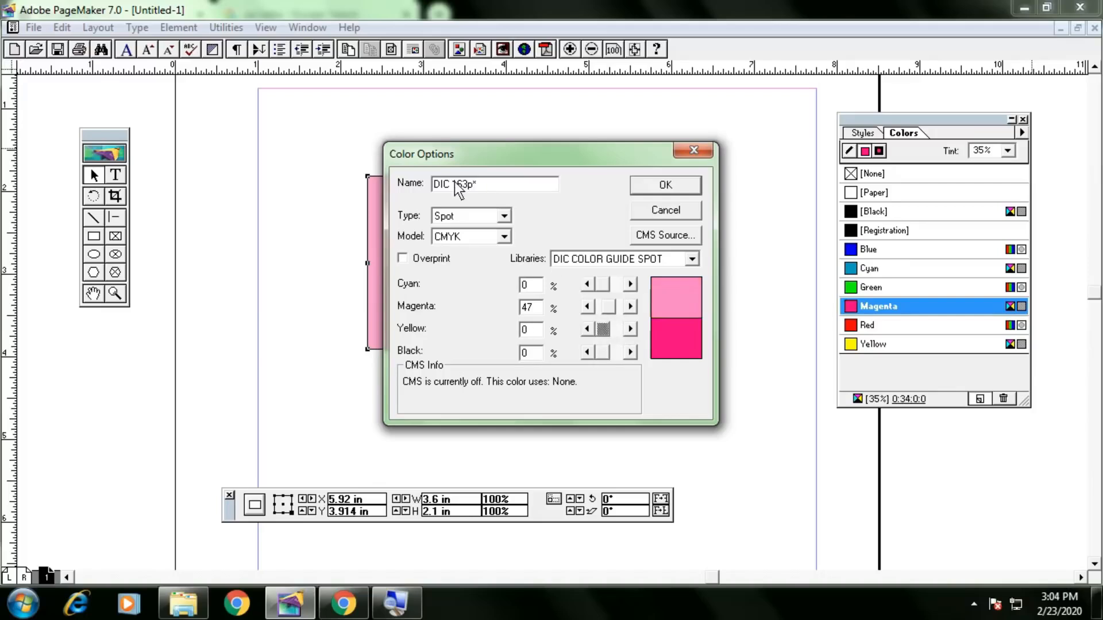
drag(498, 185, 415, 187)
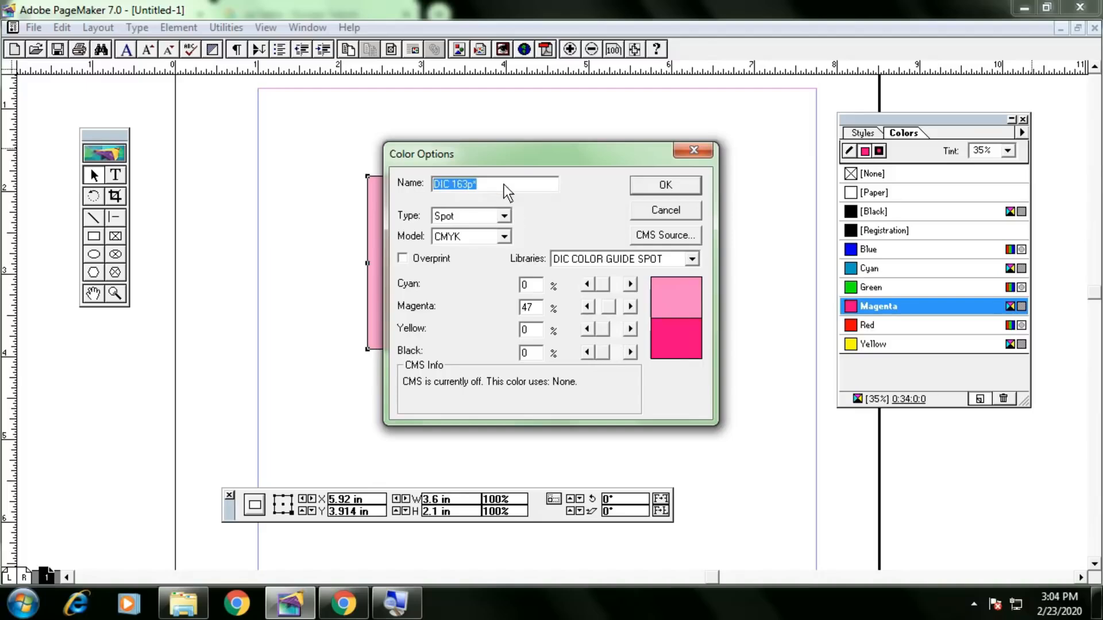
click(674, 184)
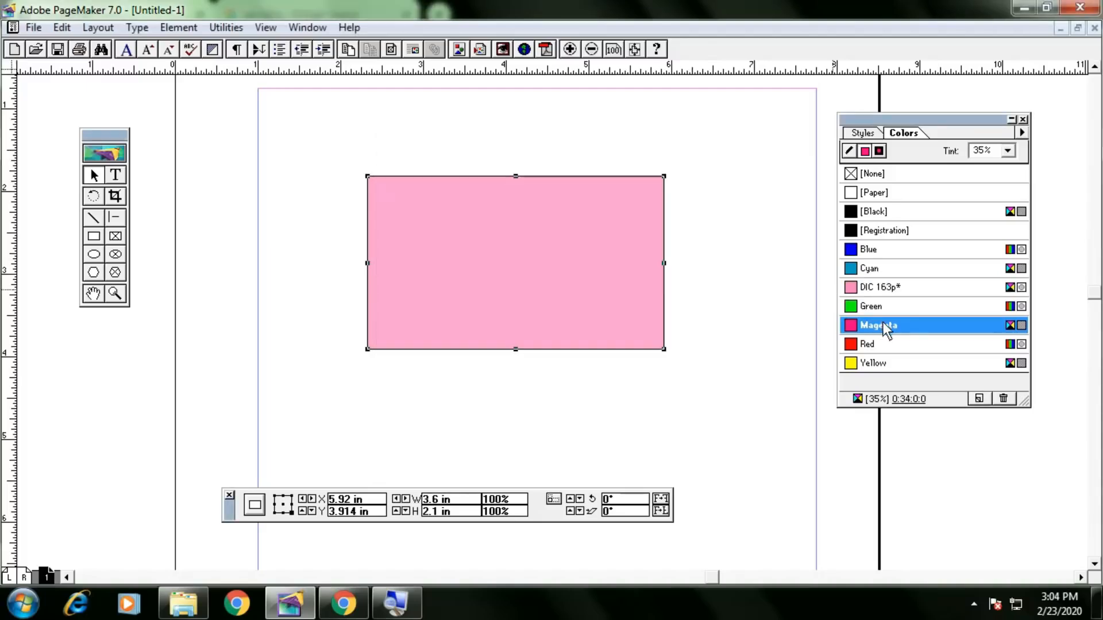
click(889, 289)
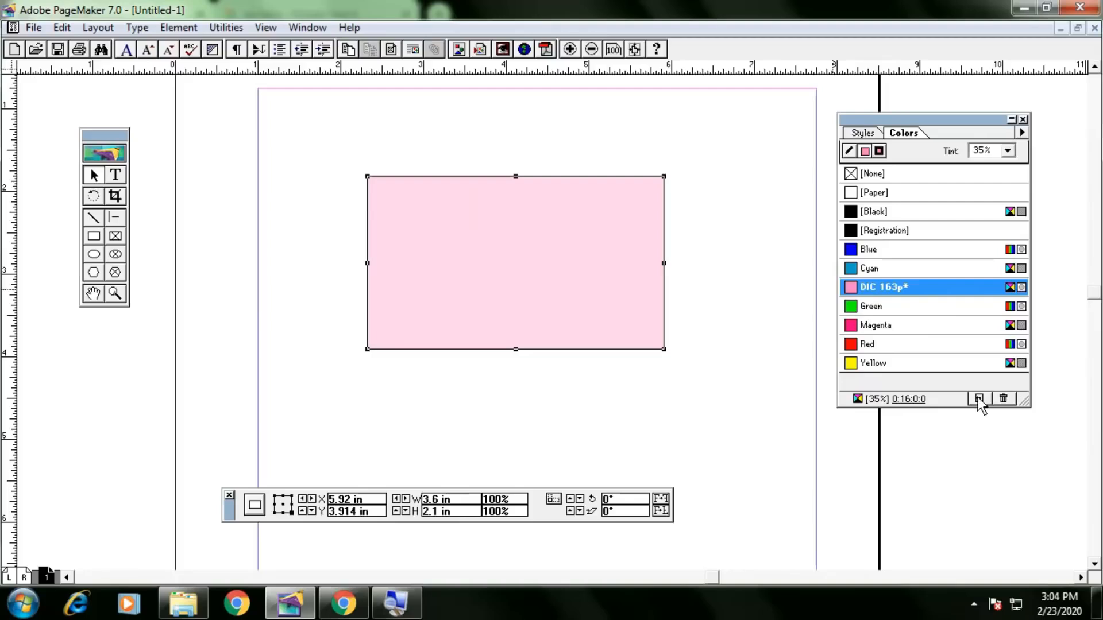
click(443, 141)
click(484, 222)
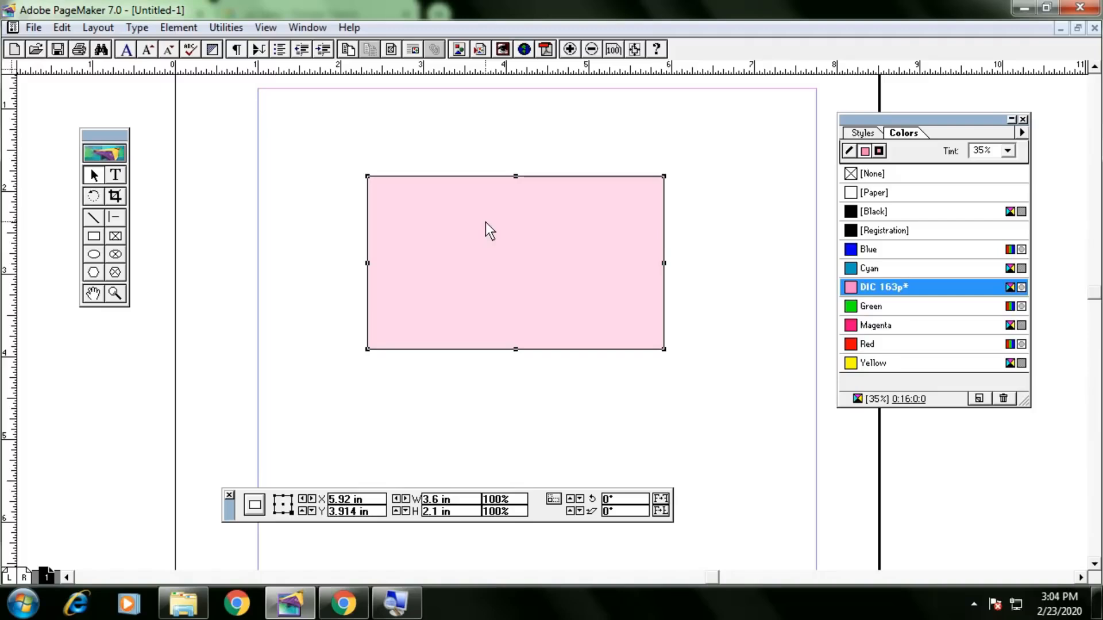
click(115, 176)
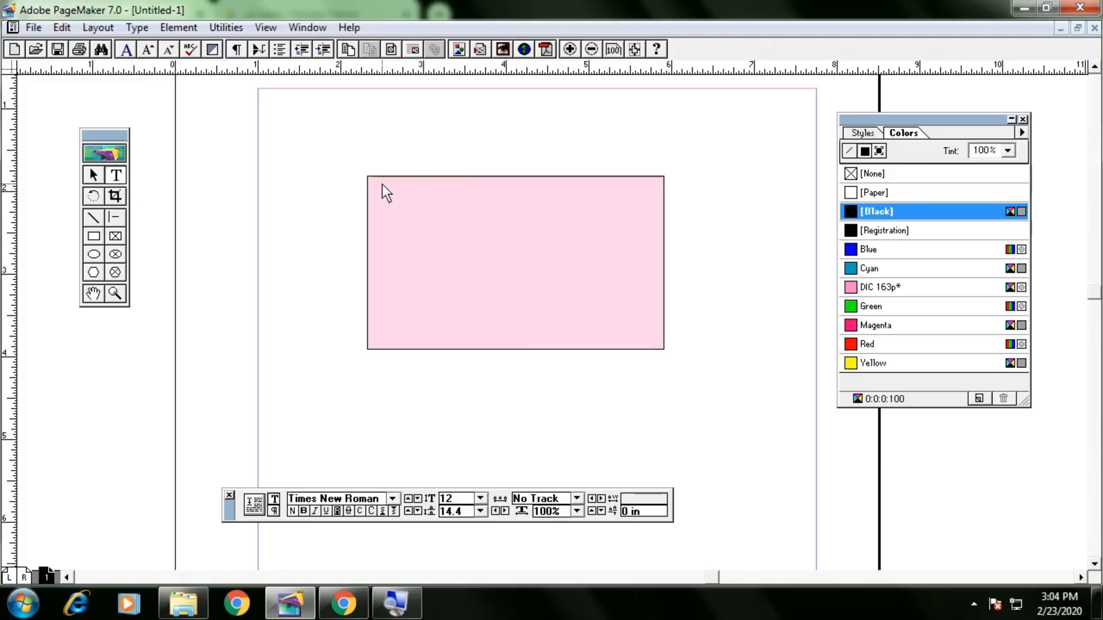
Type the owner's name in a top-left text frame, set in Arial 10 pt on 12 pt leading.
drag(377, 185, 659, 210)
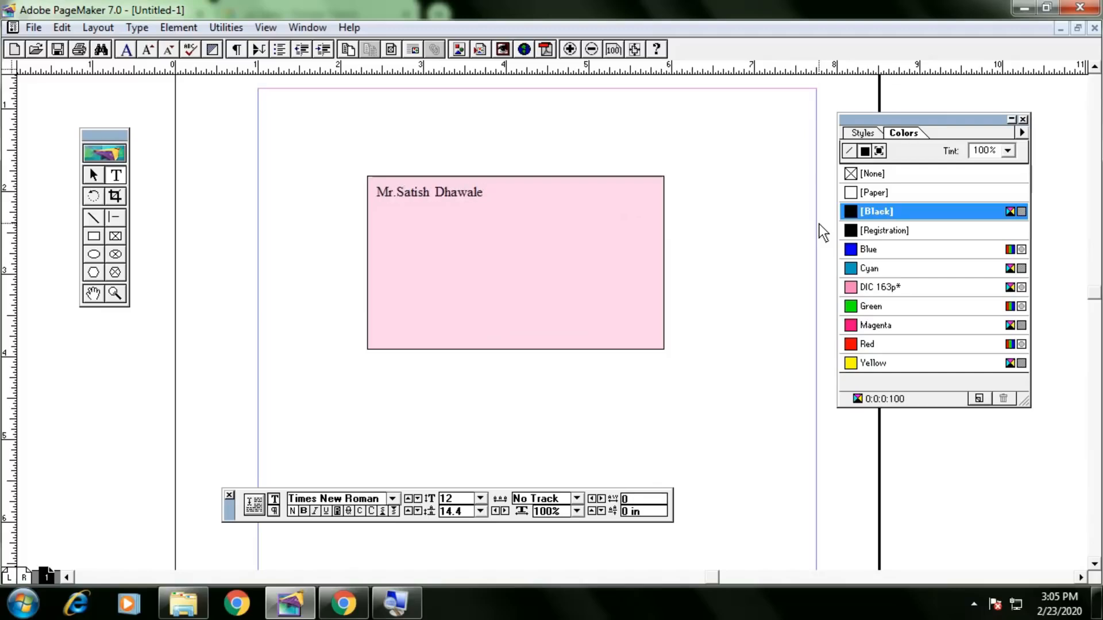
key(ctrl+a)
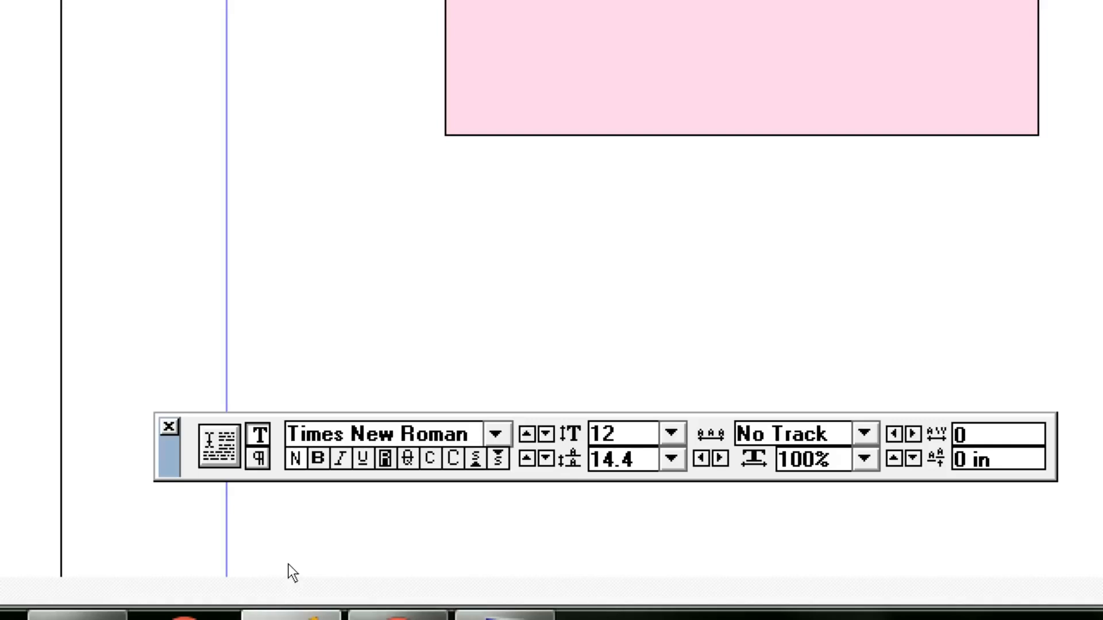
key(ctrl+grave)
text(10)
key(Tab)
text(12)
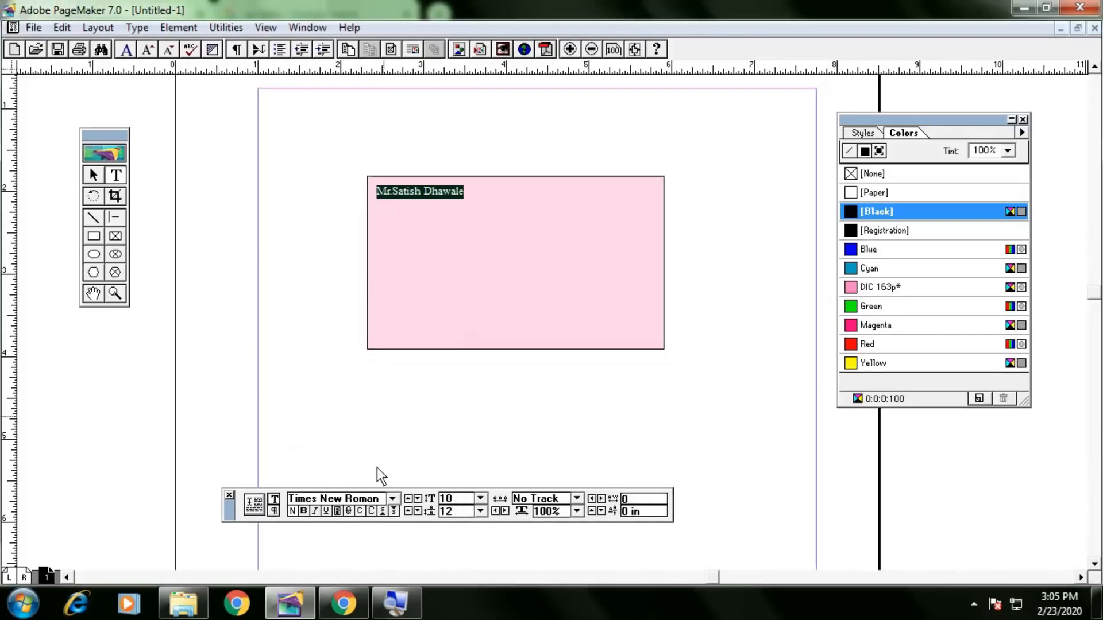
click(392, 499)
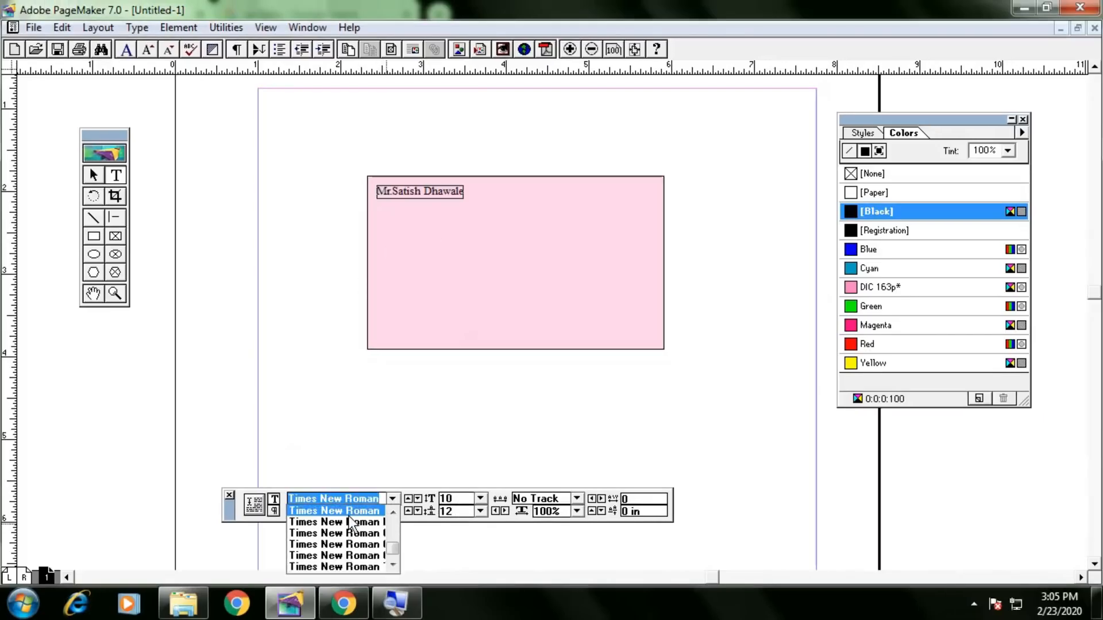
text(Arial)
key(Return)
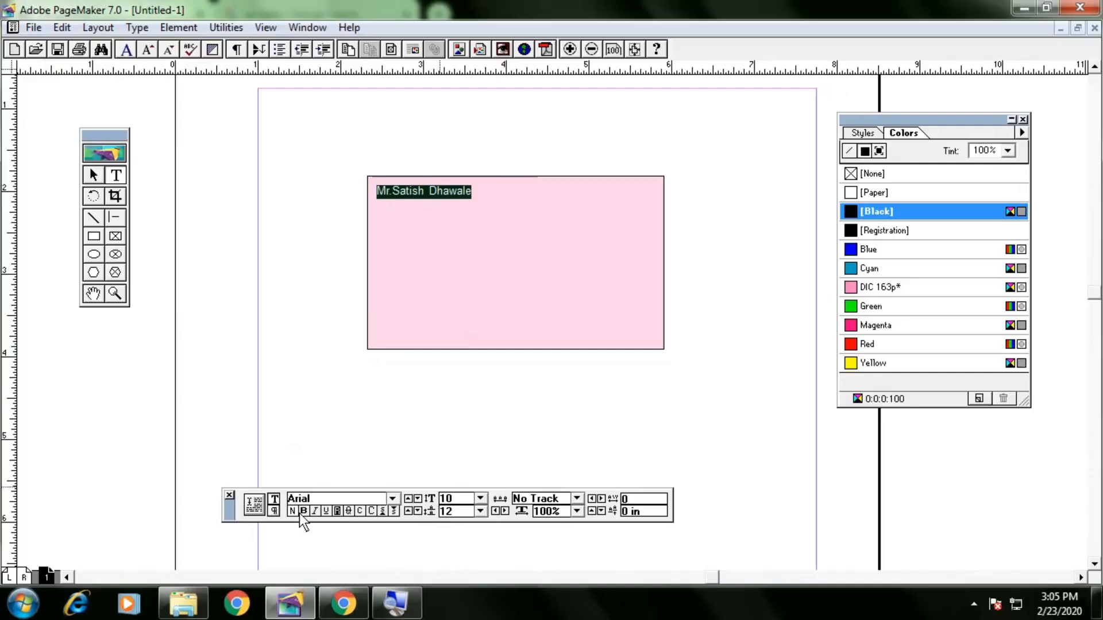
click(94, 175)
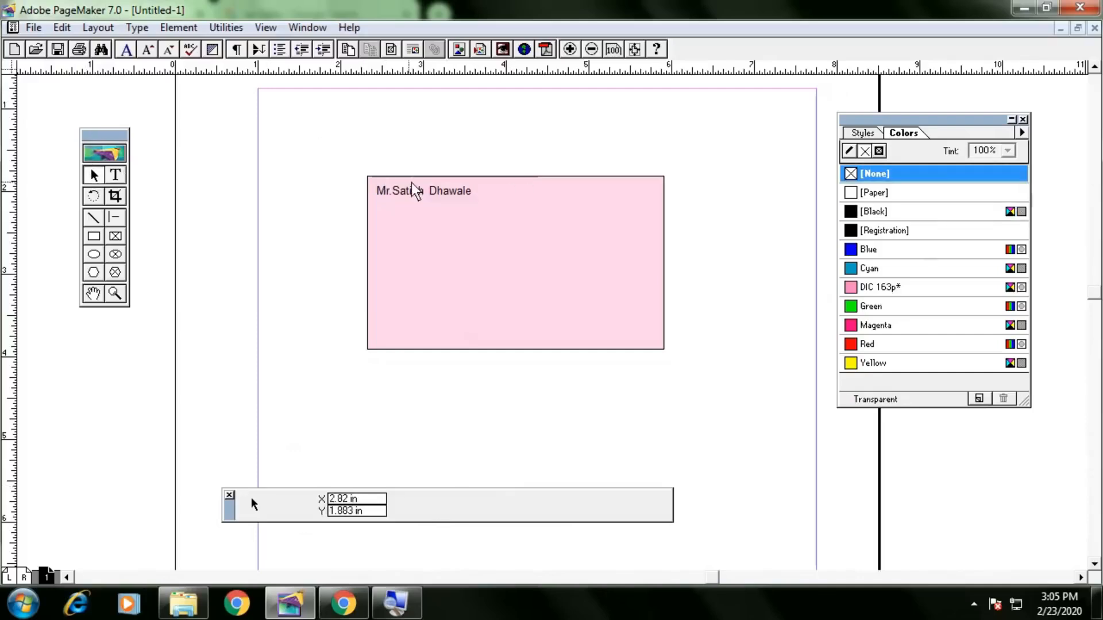
Nudge the name text block up slightly.
click(465, 195)
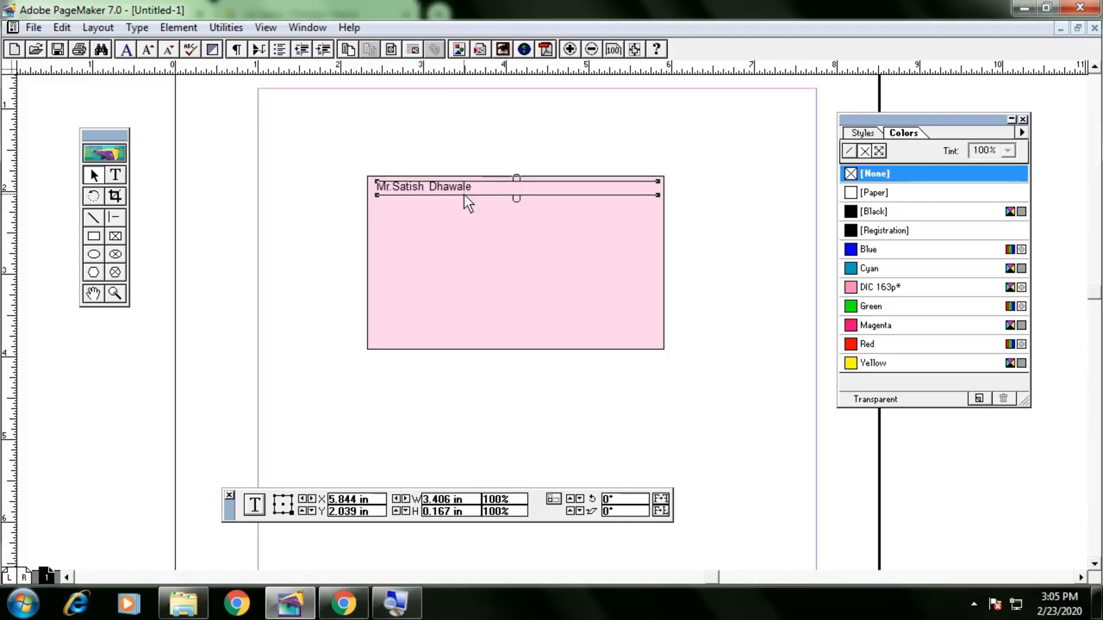
click(94, 178)
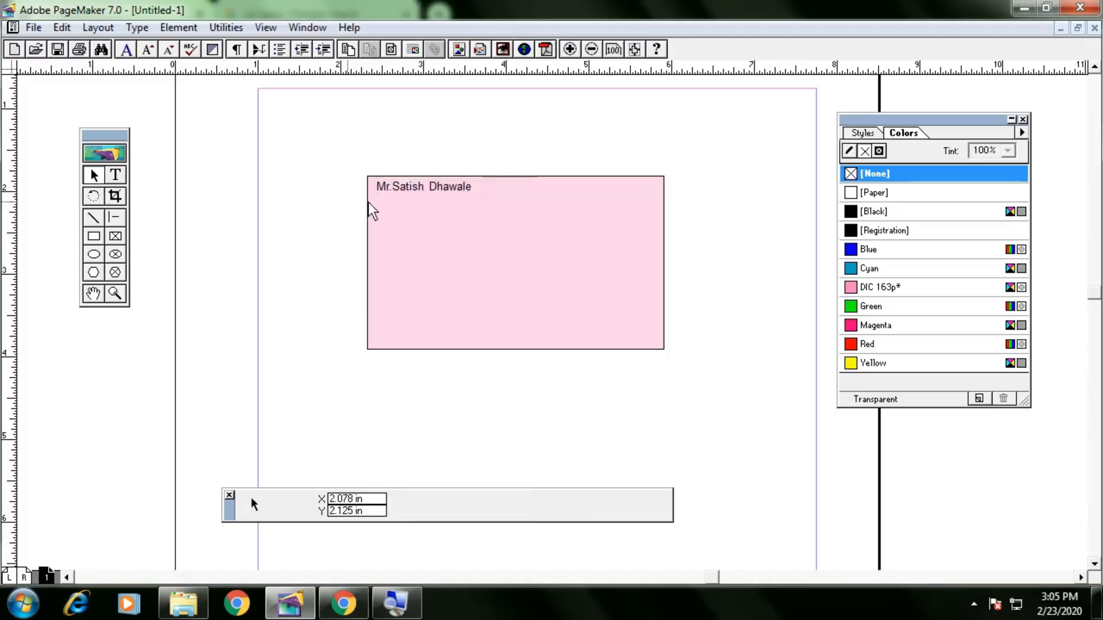
click(419, 188)
key(Up)
key(Up)
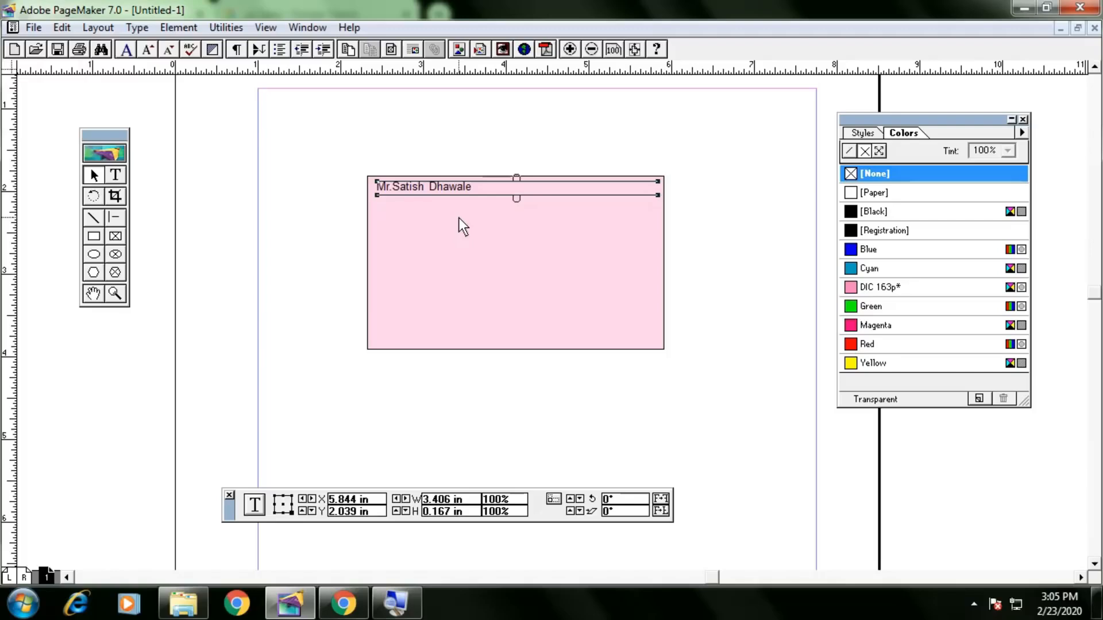
After a tab, add 'Mob :' with the mobile number split into digit groups.
click(116, 175)
click(480, 189)
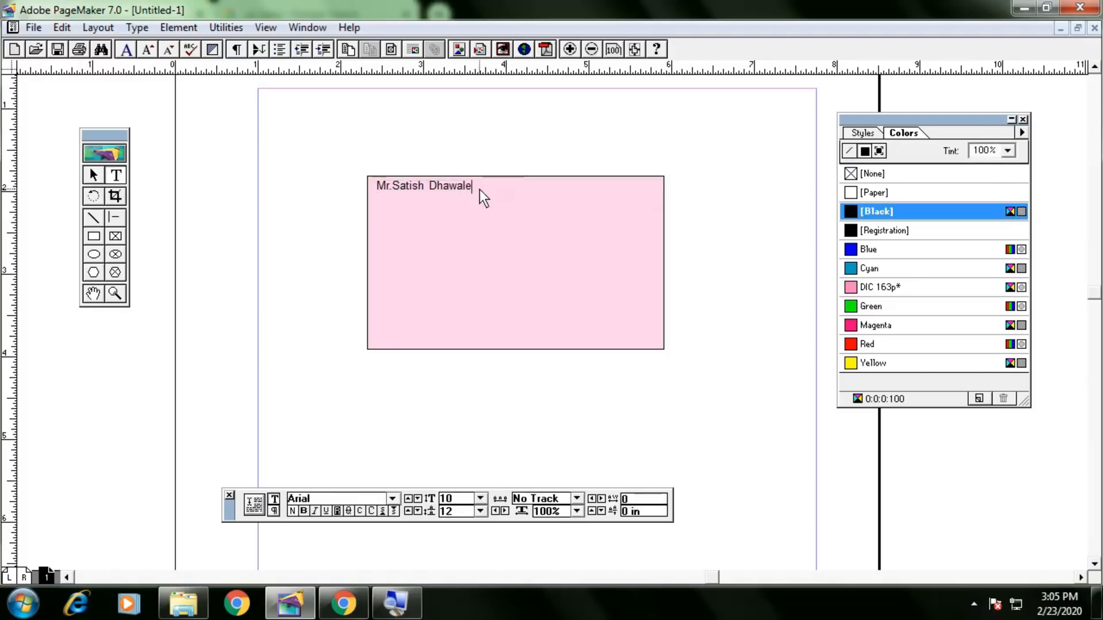
key(Tab)
key(Tab)
key(Tab)
key(BackSpace)
text(Mob)
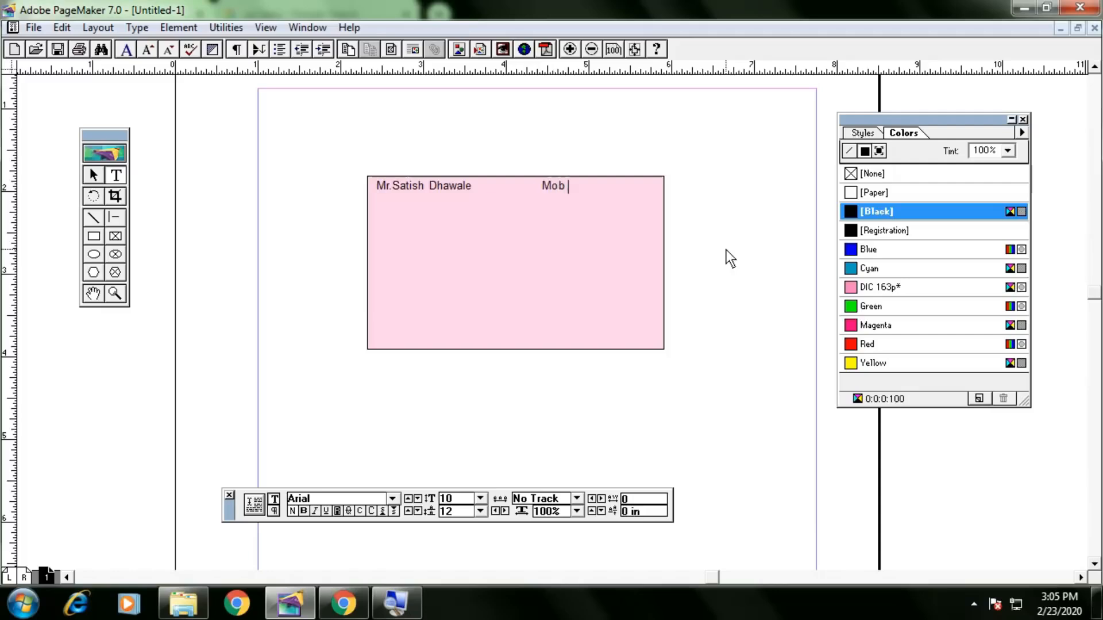
text( :  000000000)
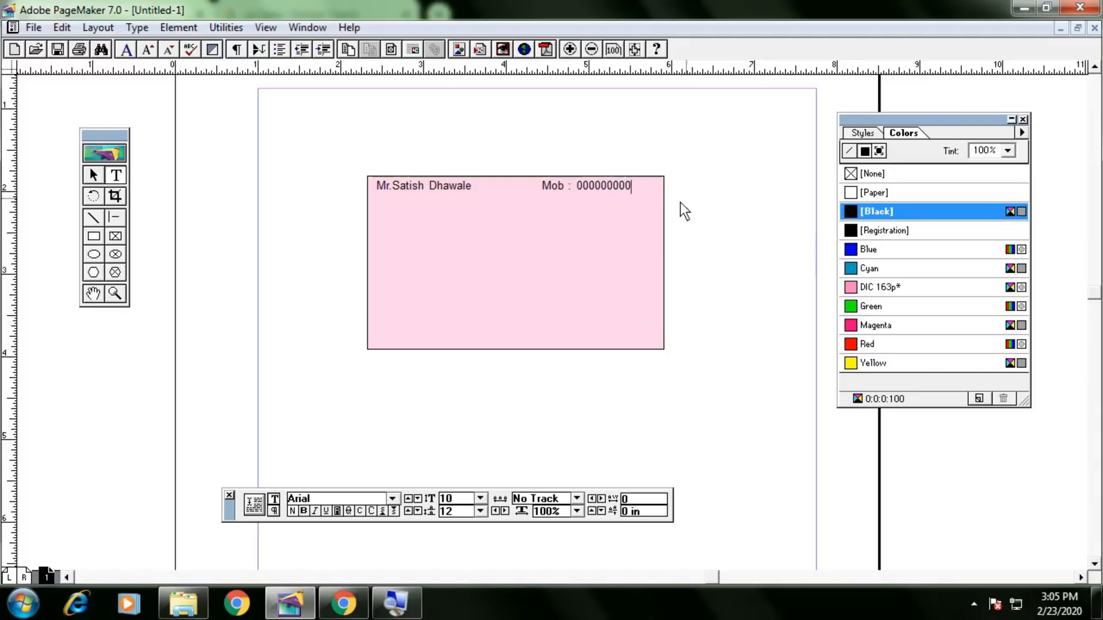
click(601, 191)
double_click(622, 189)
click(625, 190)
click(631, 191)
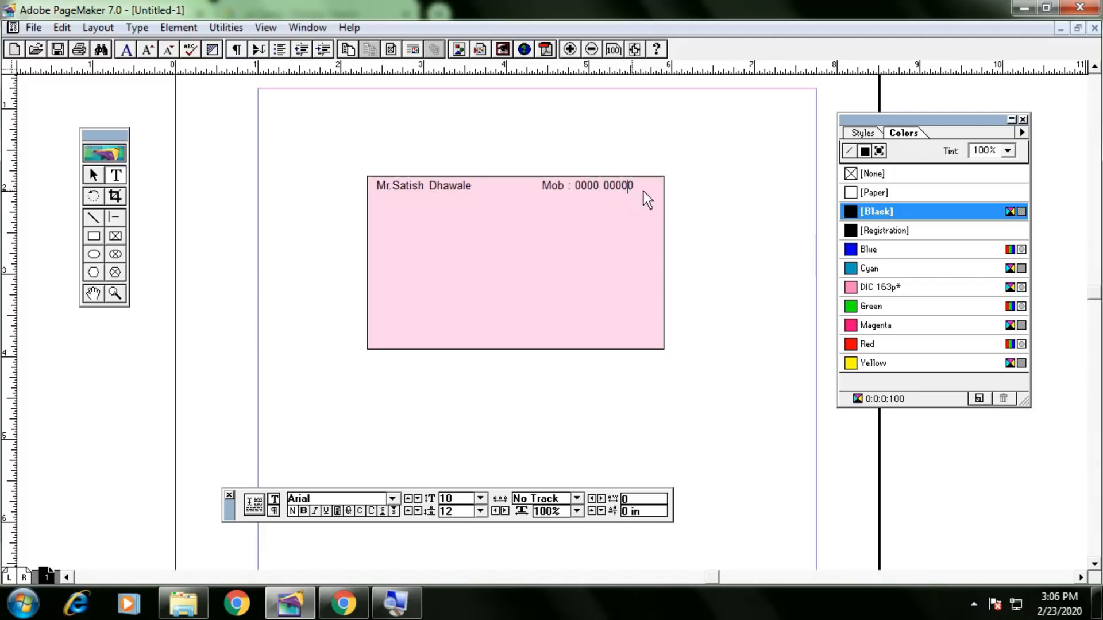
click(648, 191)
Nudge the name-and-mobile text block slightly right.
click(93, 174)
click(586, 190)
key(Right)
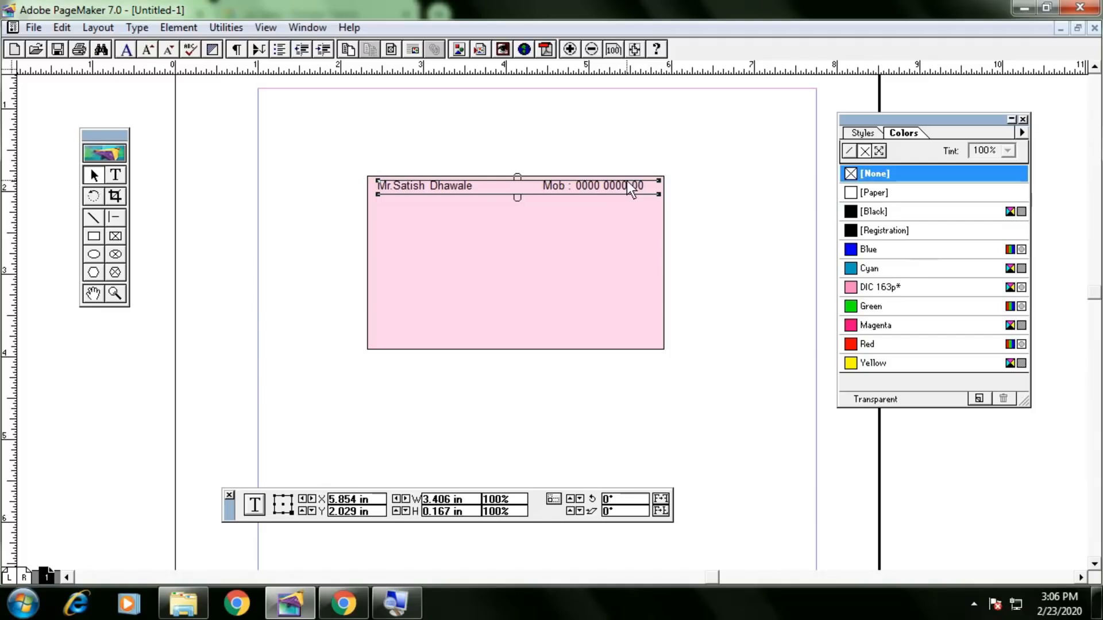
click(628, 161)
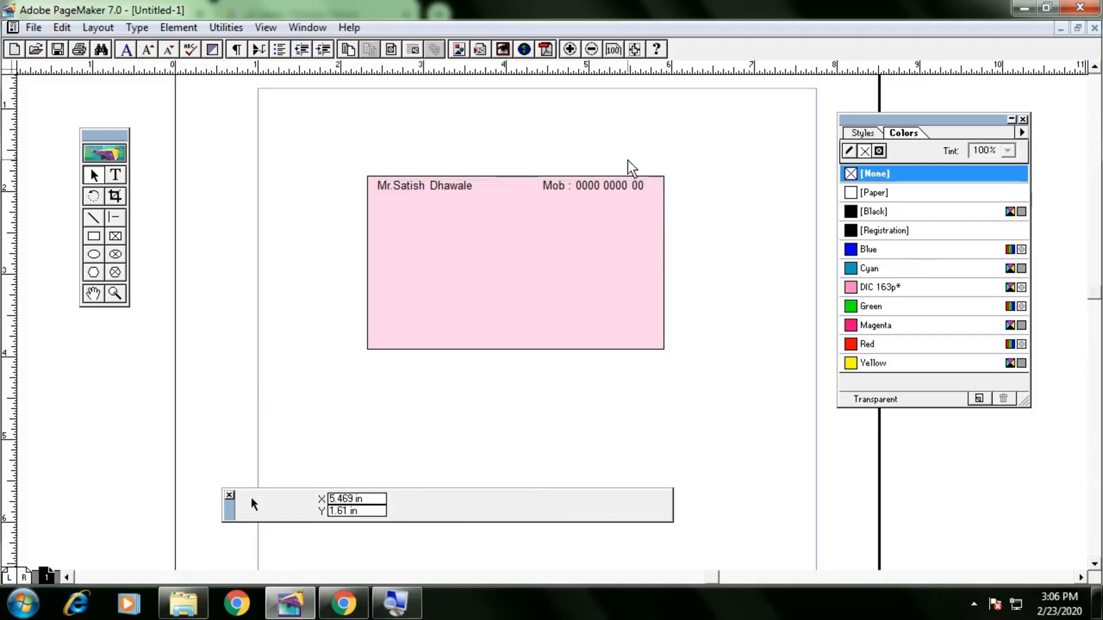
click(614, 191)
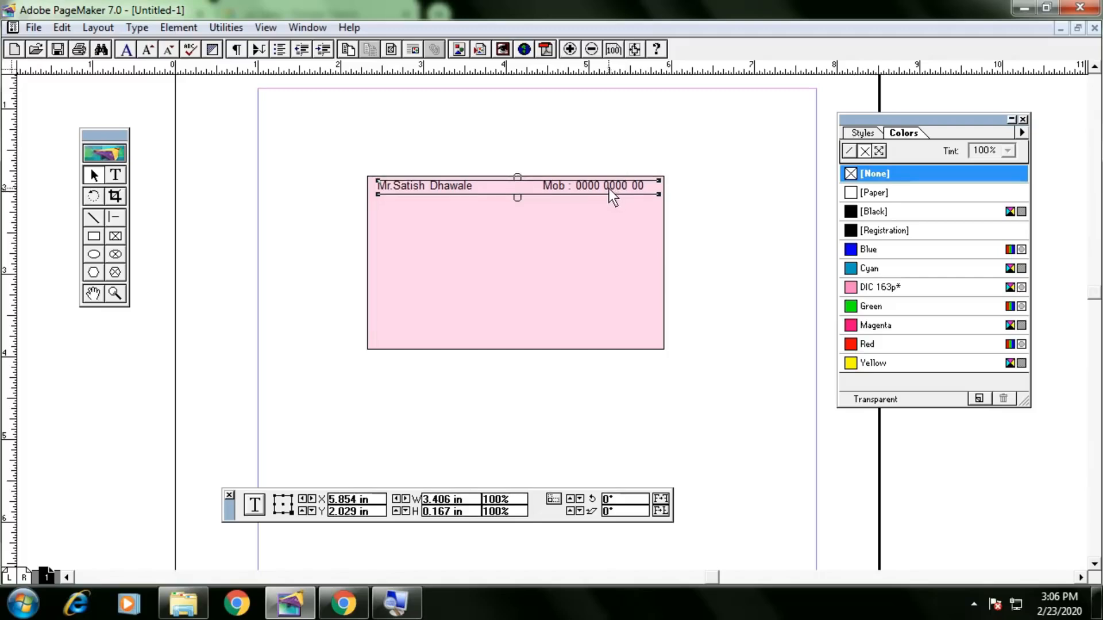
click(602, 157)
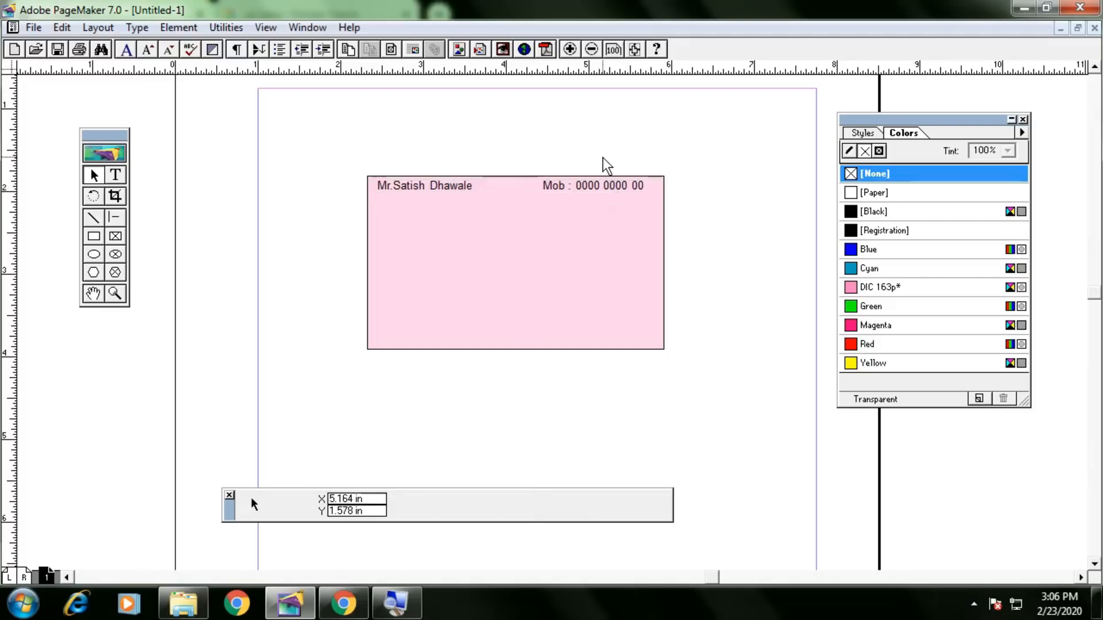
click(573, 186)
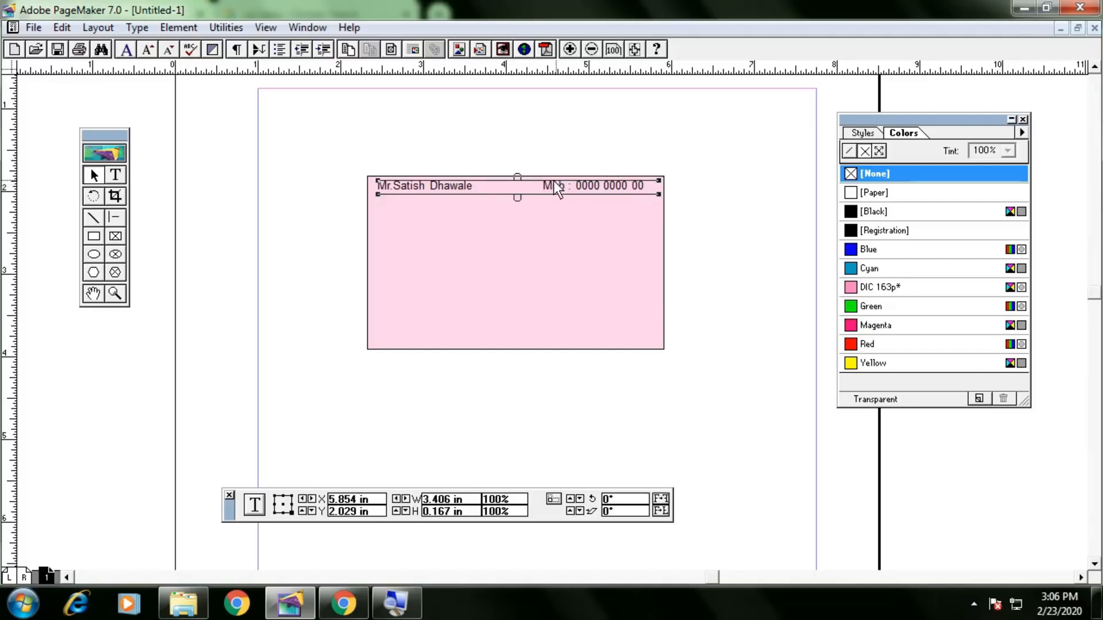
click(520, 177)
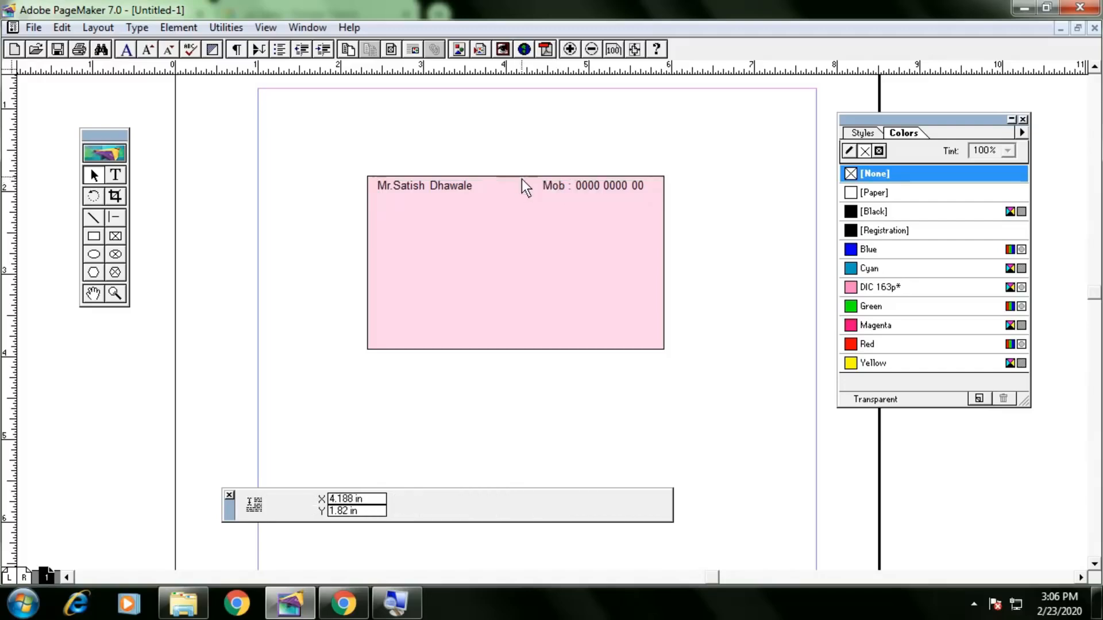
Move the mobile text to the card's right side and the name to its top-left.
drag(535, 177, 654, 201)
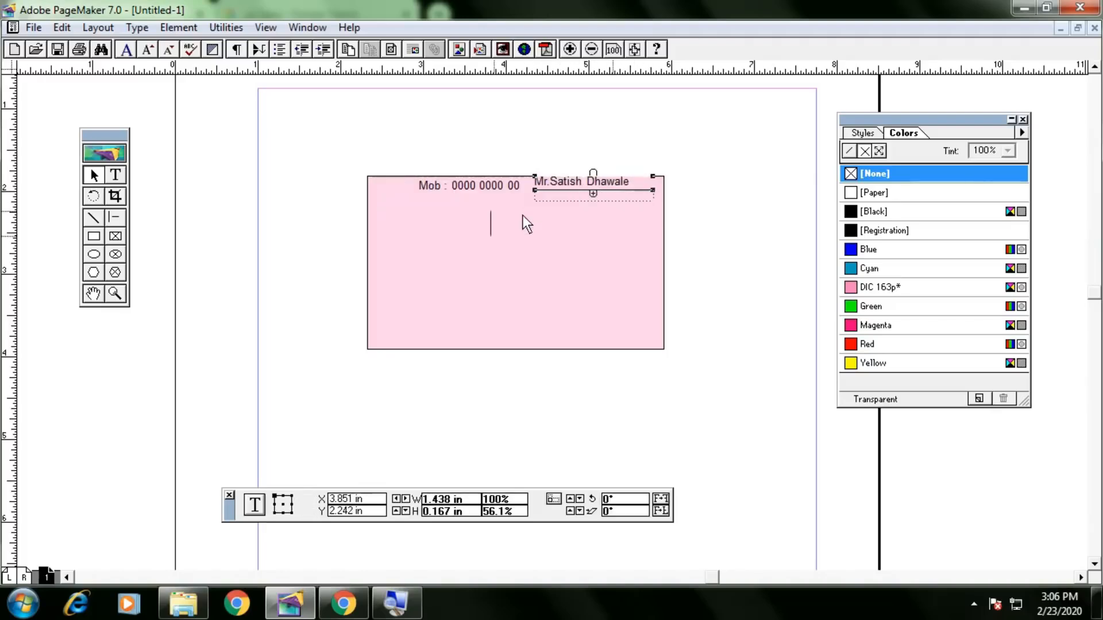
key(ctrl+z)
drag(464, 187, 605, 198)
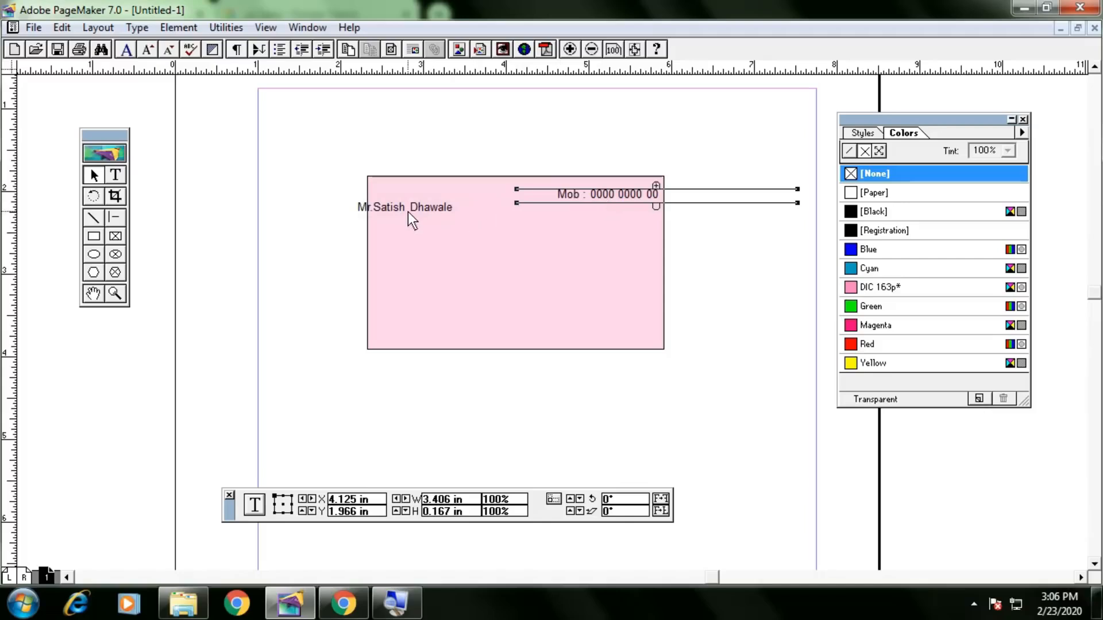
click(430, 208)
click(456, 188)
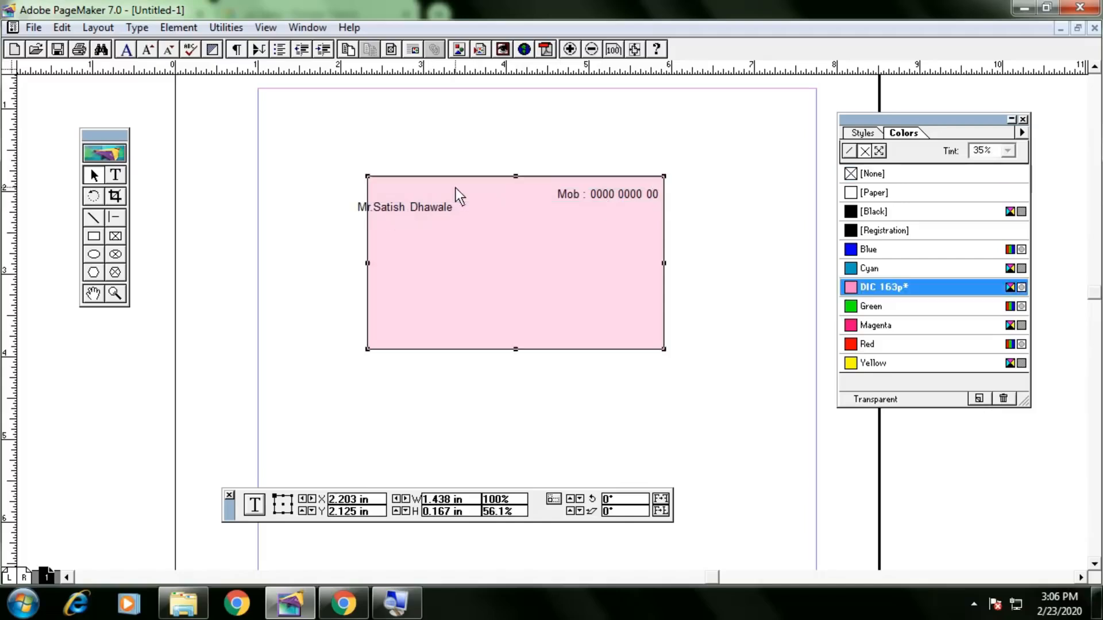
click(435, 210)
drag(423, 212, 432, 189)
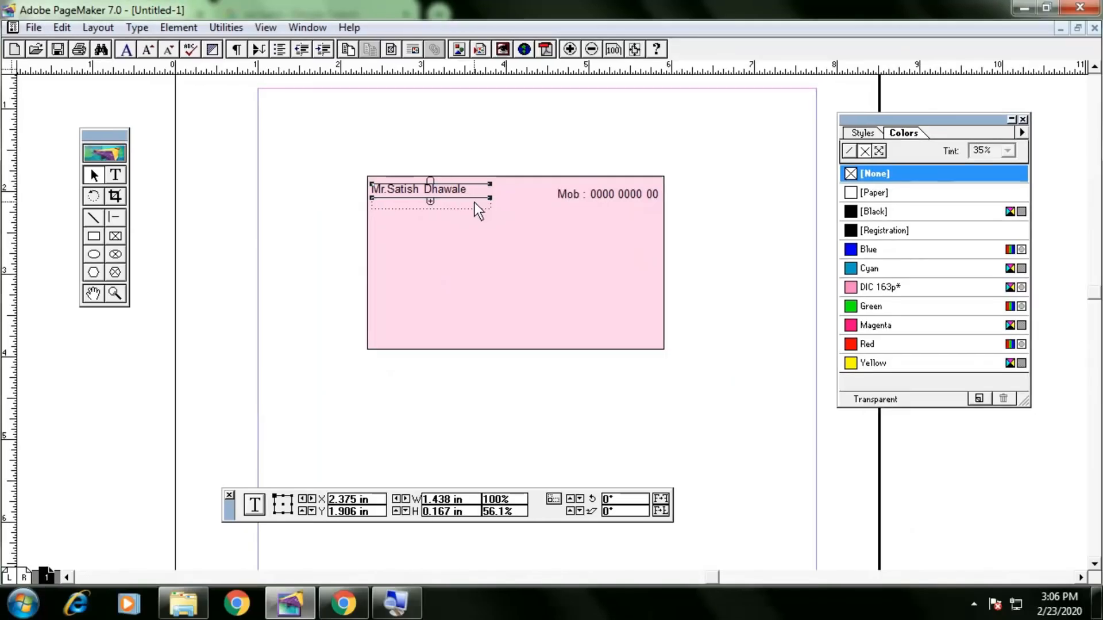
Resize the name block, narrow the mobile block and nudge it right and down.
drag(489, 198, 571, 189)
drag(815, 193, 650, 192)
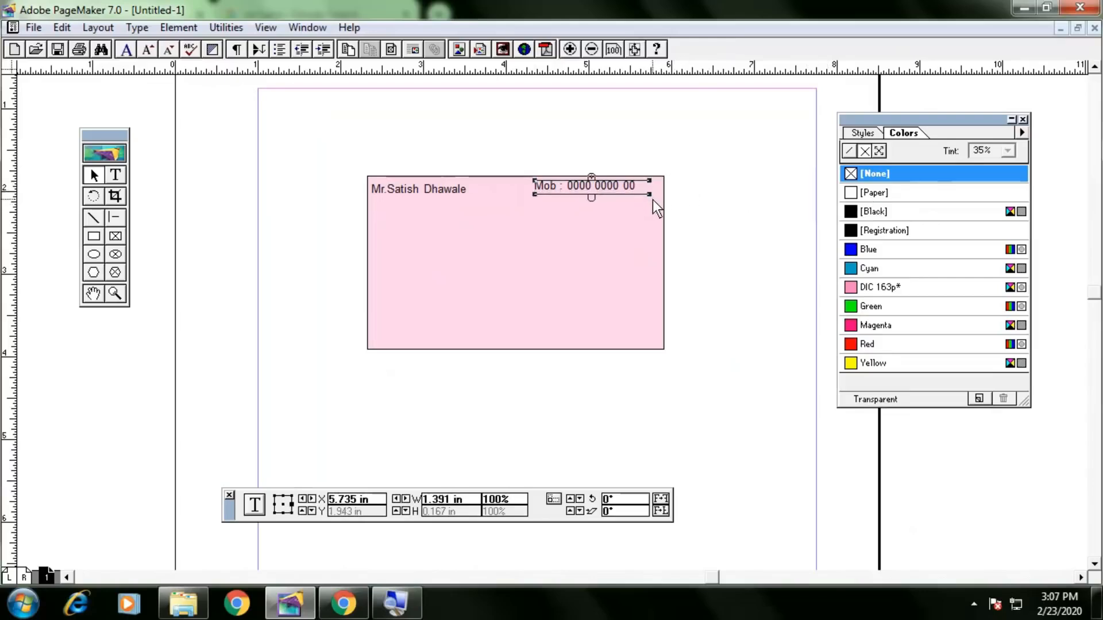
key(Right)
key(Right)
key(Right)
key(Right)
key(Right)
key(Right)
key(Right)
key(Down)
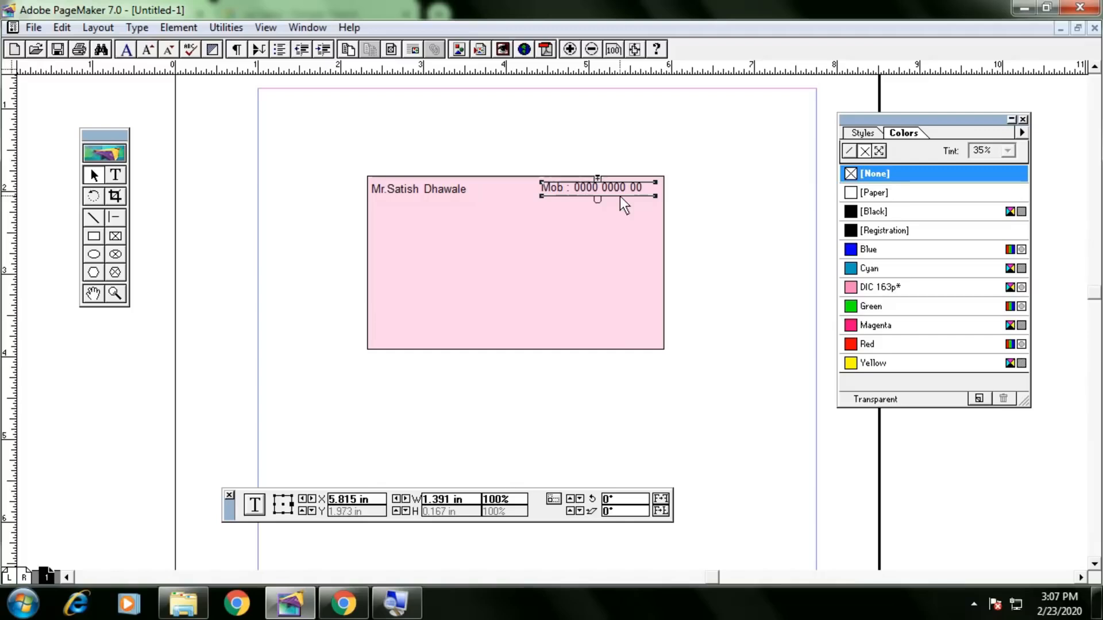
click(113, 182)
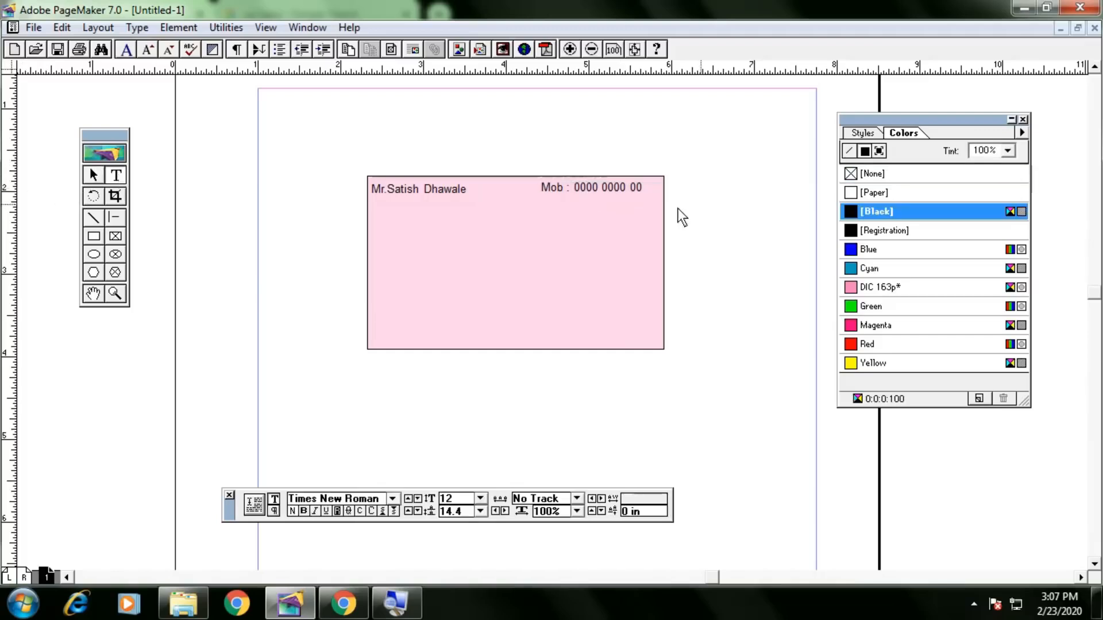
Add a second 'Mob :' line with another mobile number below the first.
click(643, 193)
key(Return)
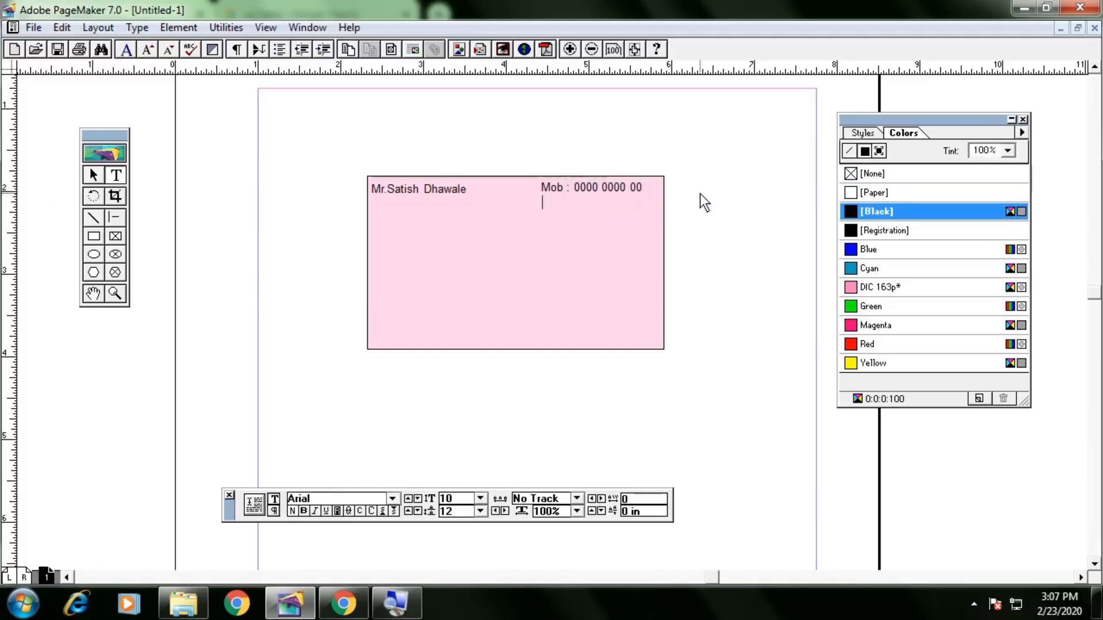
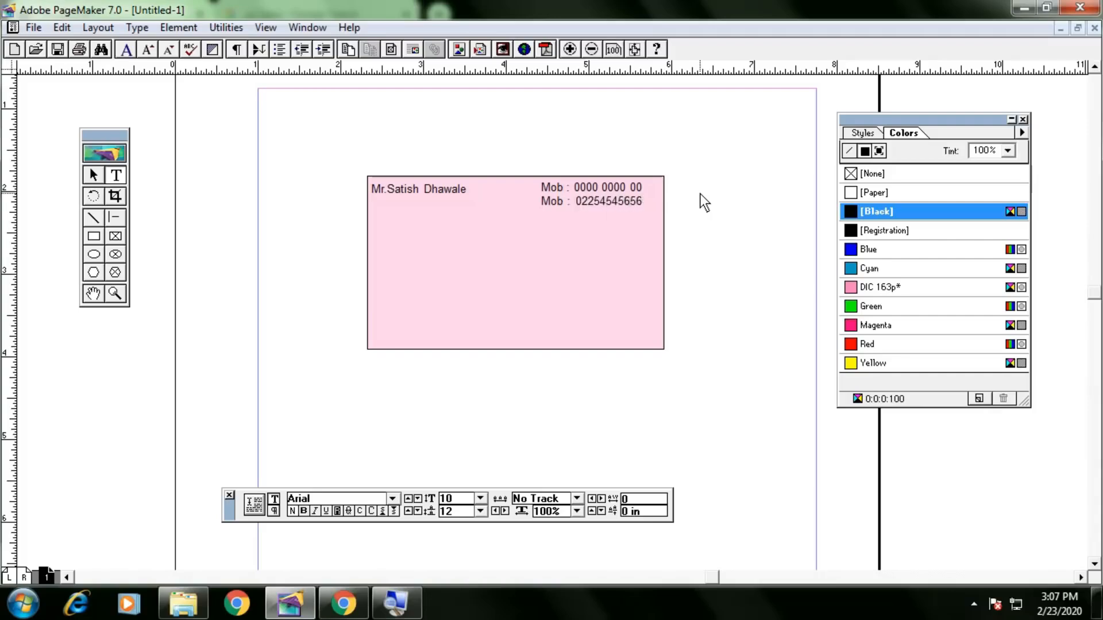
Nudge the mobile-number block and the name block slightly right.
click(94, 174)
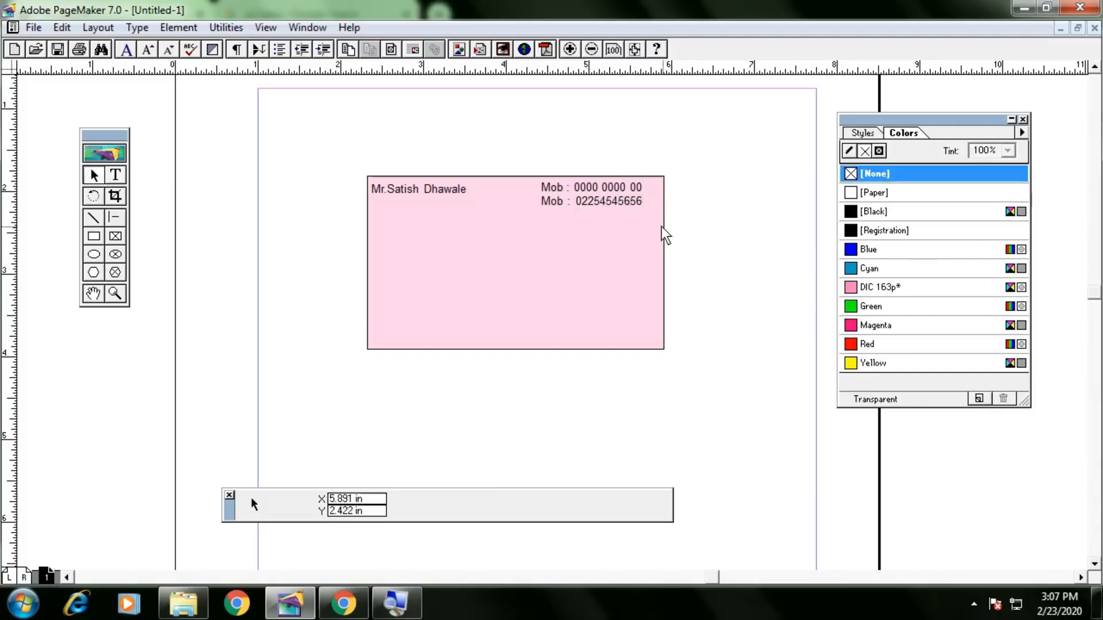
click(624, 183)
click(628, 198)
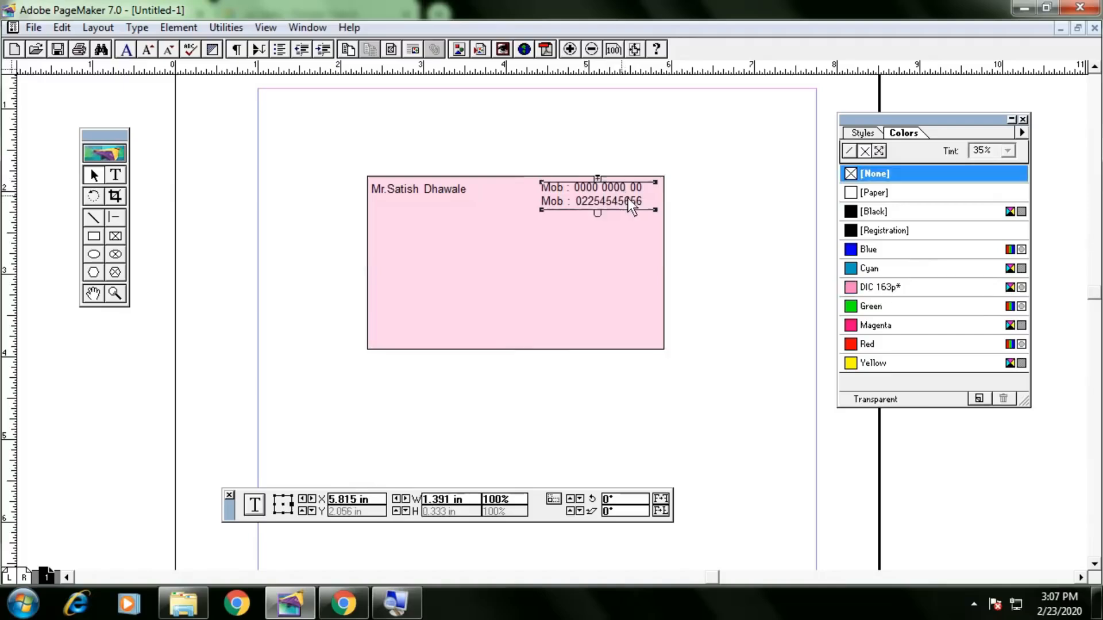
key(Right)
key(Right)
key(Right)
key(Right)
key(Right)
key(Right)
key(Right)
key(Right)
click(452, 194)
key(Right)
key(Right)
key(Right)
key(Right)
key(Right)
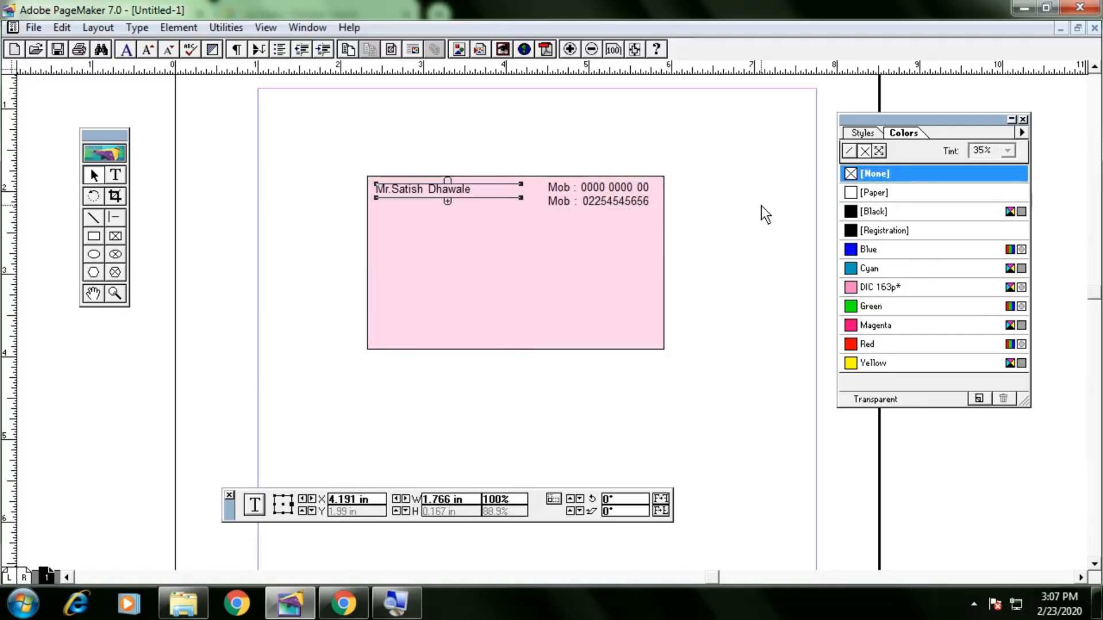
click(761, 207)
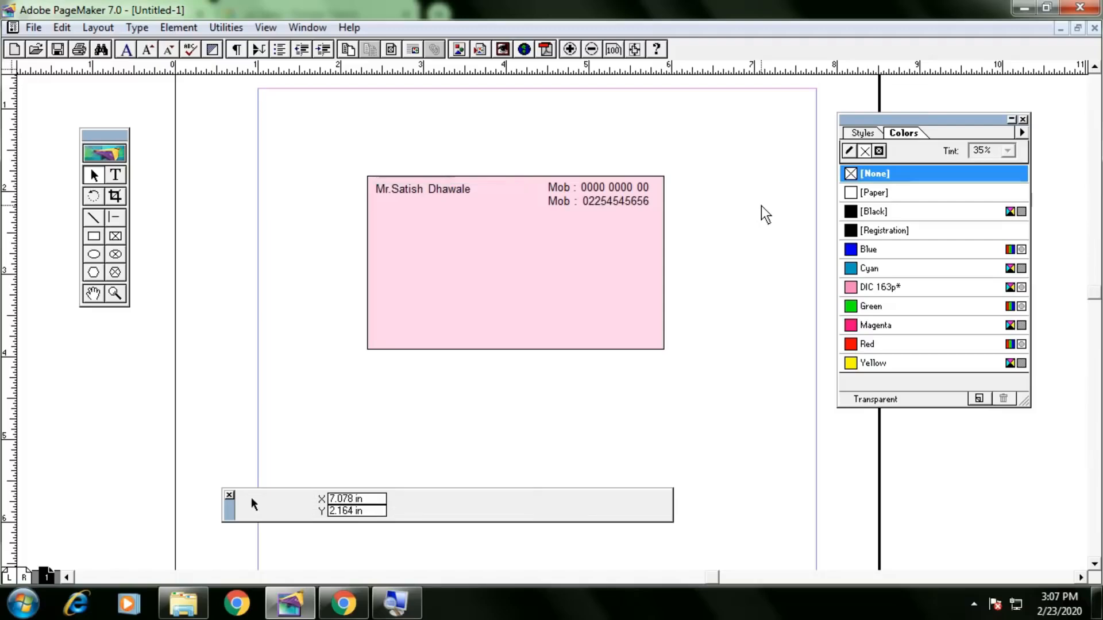
click(429, 191)
Nudge the name block left, then try and remove a tab after the name.
key(Left)
key(Left)
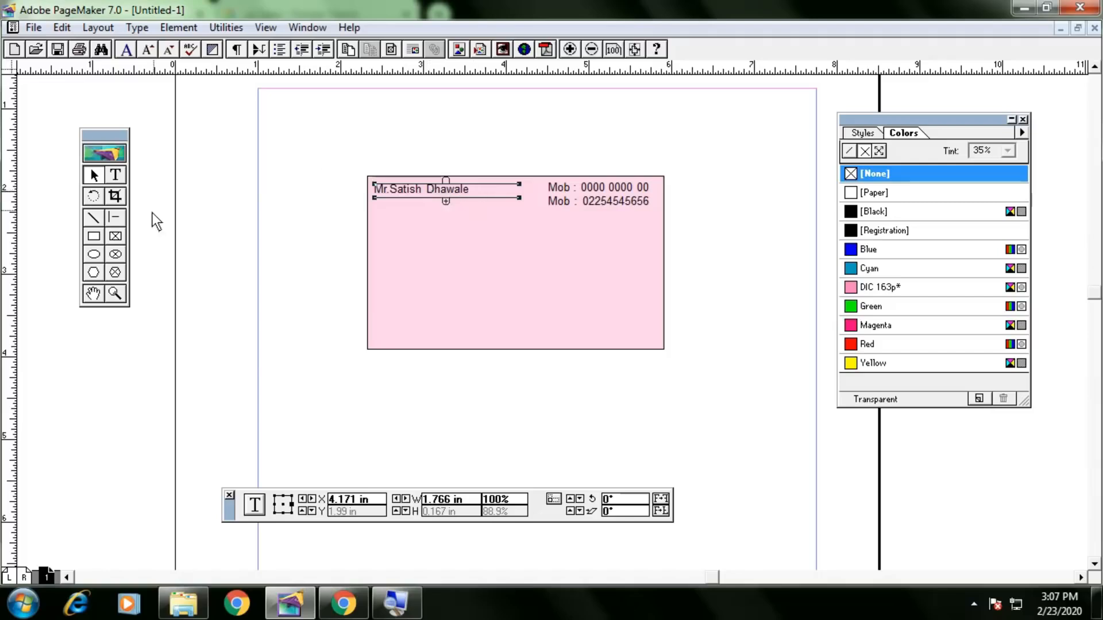
click(116, 176)
click(475, 195)
key(Tab)
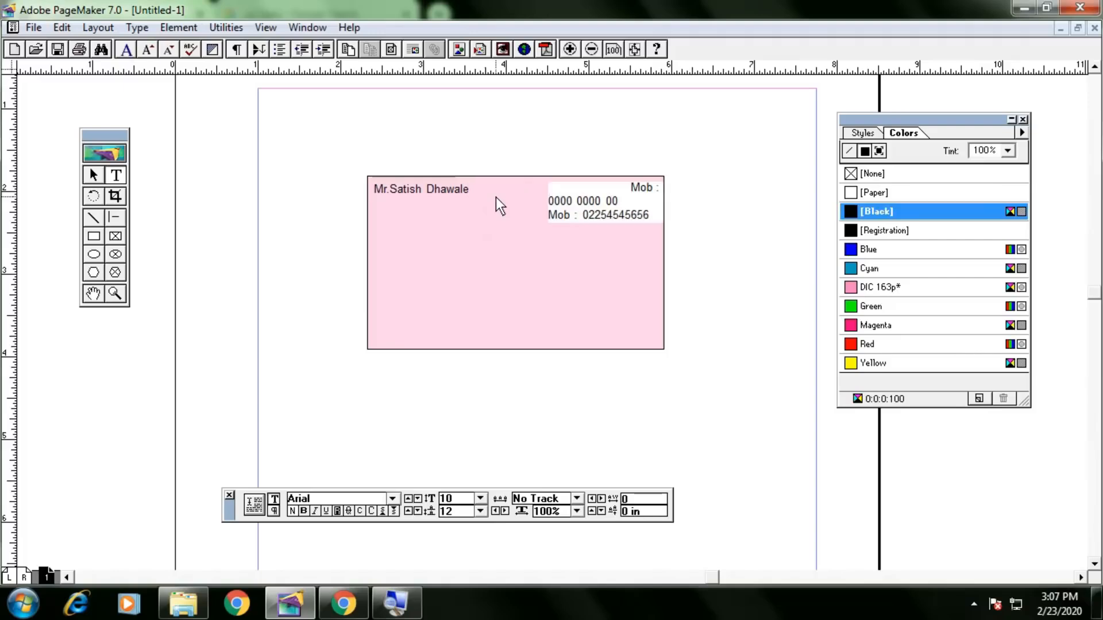
key(BackSpace)
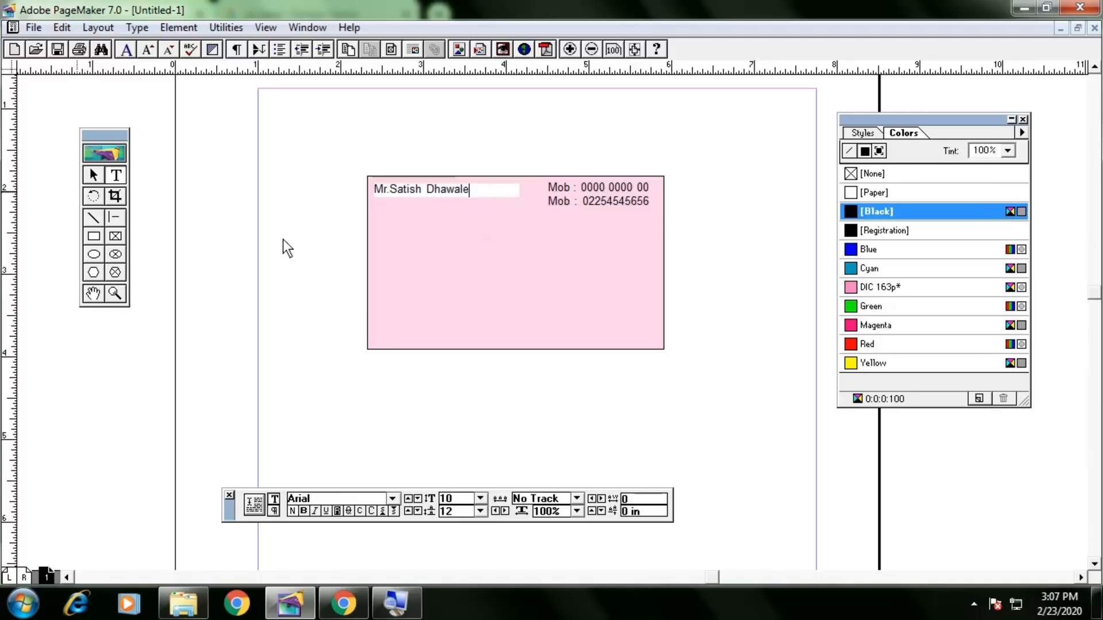
Refresh the view by zooming in and out, then draw a trial text frame and erase its text.
click(93, 174)
click(482, 203)
click(463, 194)
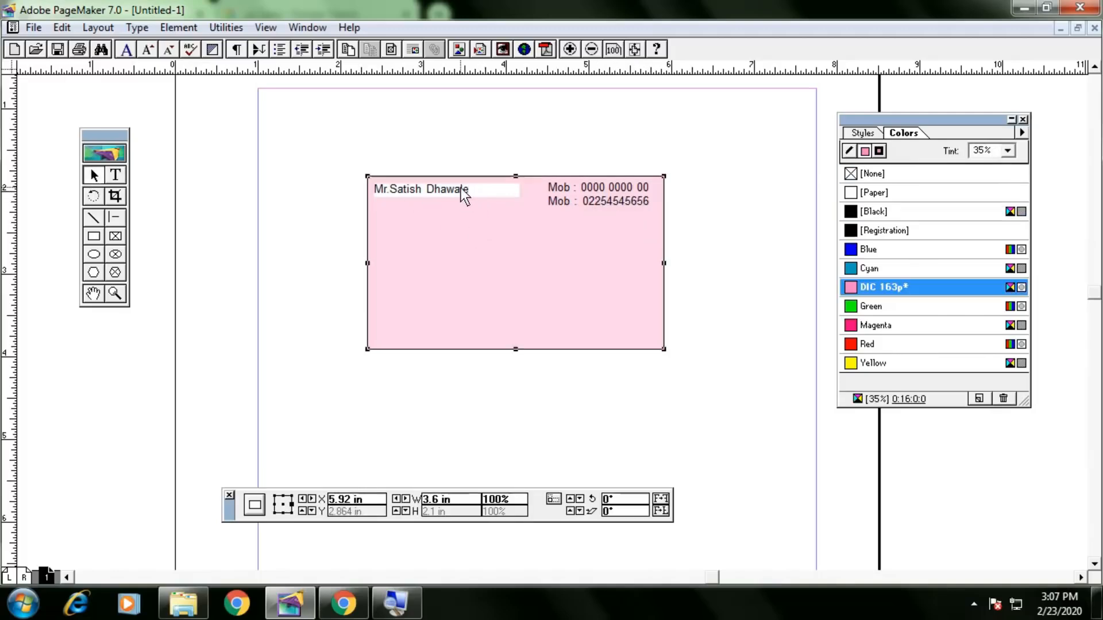
click(312, 158)
key(ctrl+plus)
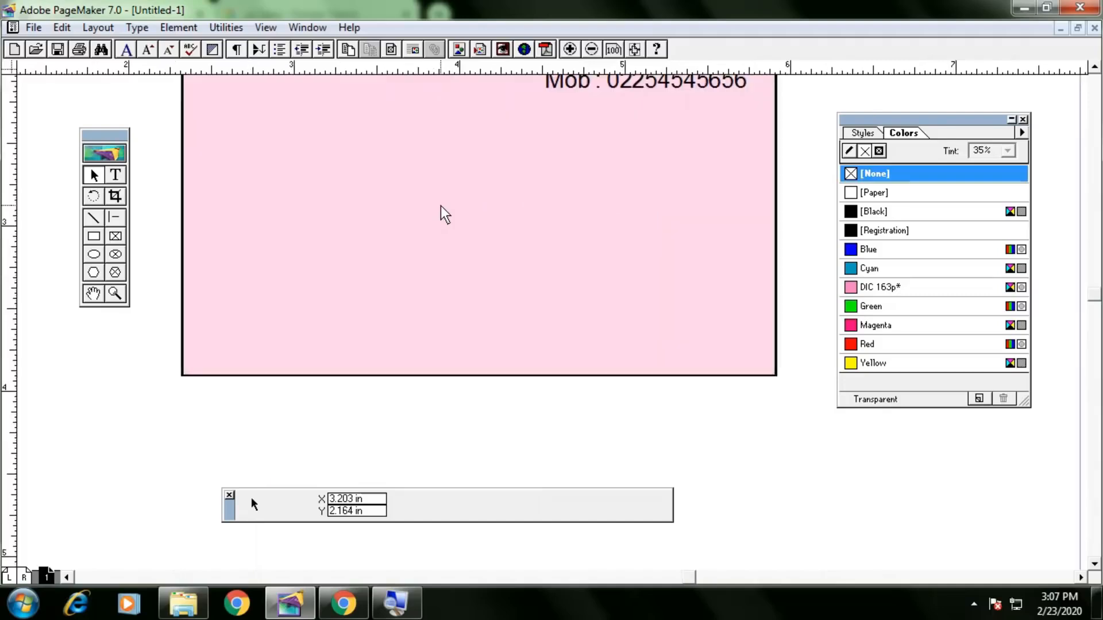
key(ctrl+minus)
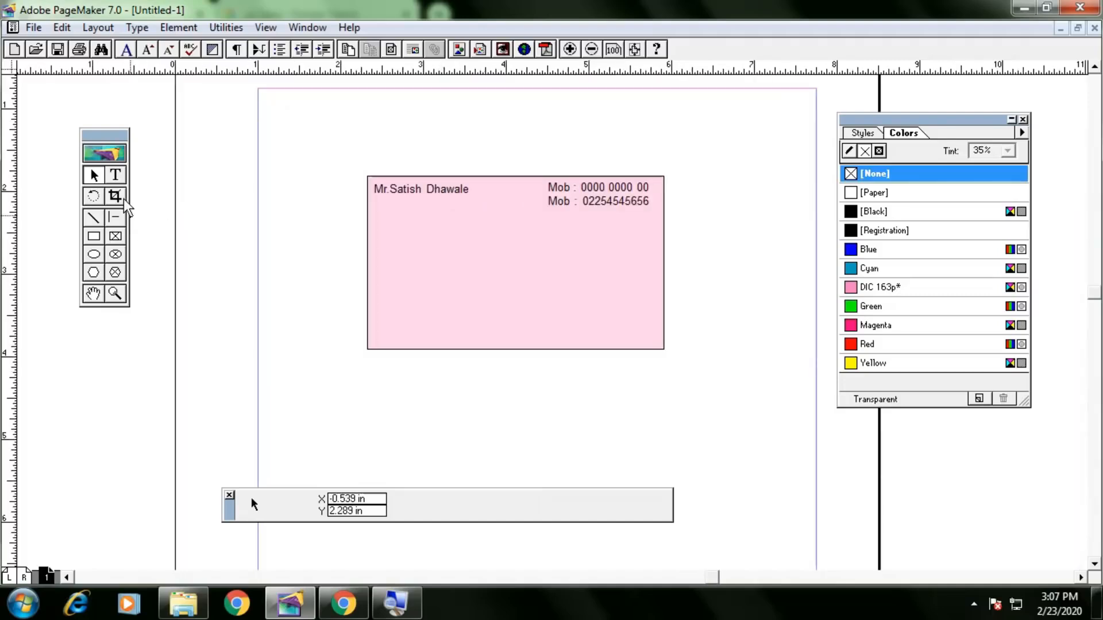
click(117, 176)
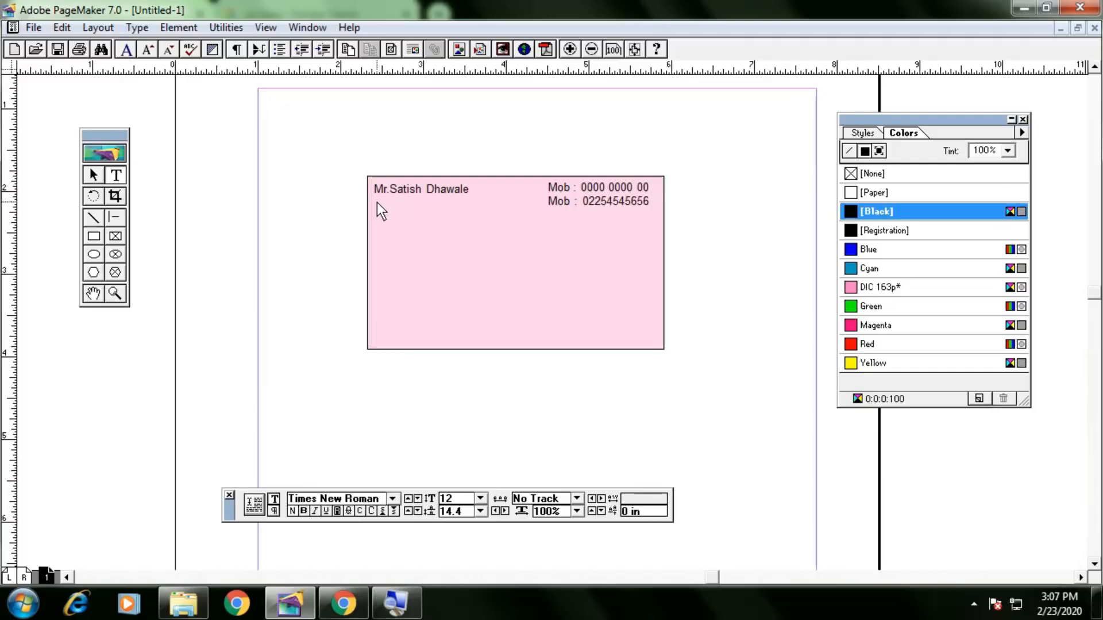
drag(384, 217, 546, 253)
text(dfds)
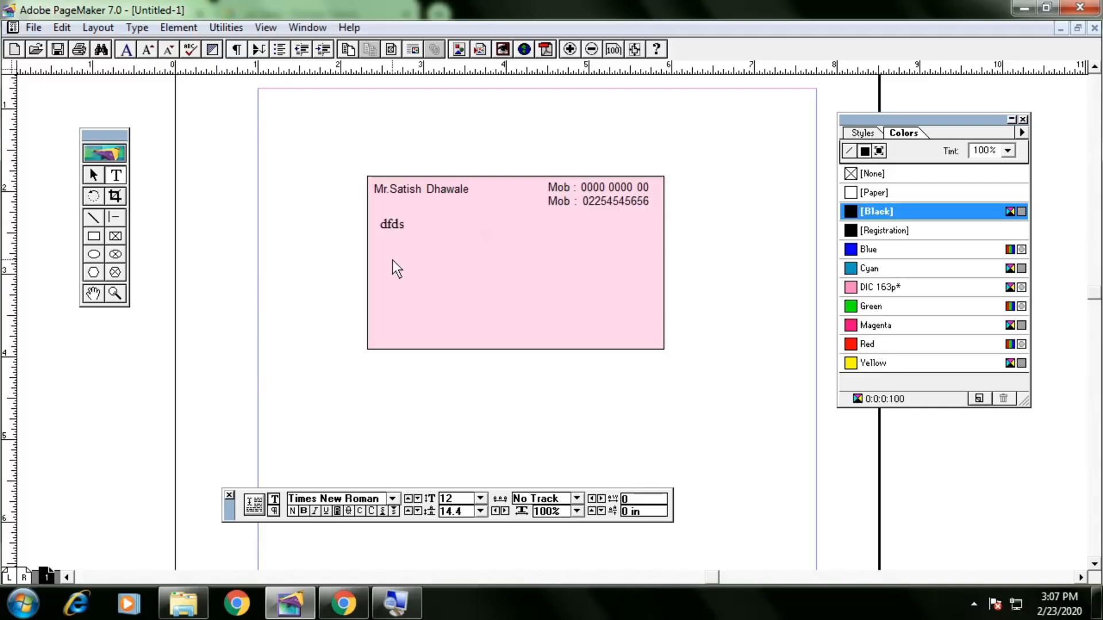
key(BackSpace)
key(BackSpace)
key(BackSpace)
key(BackSpace)
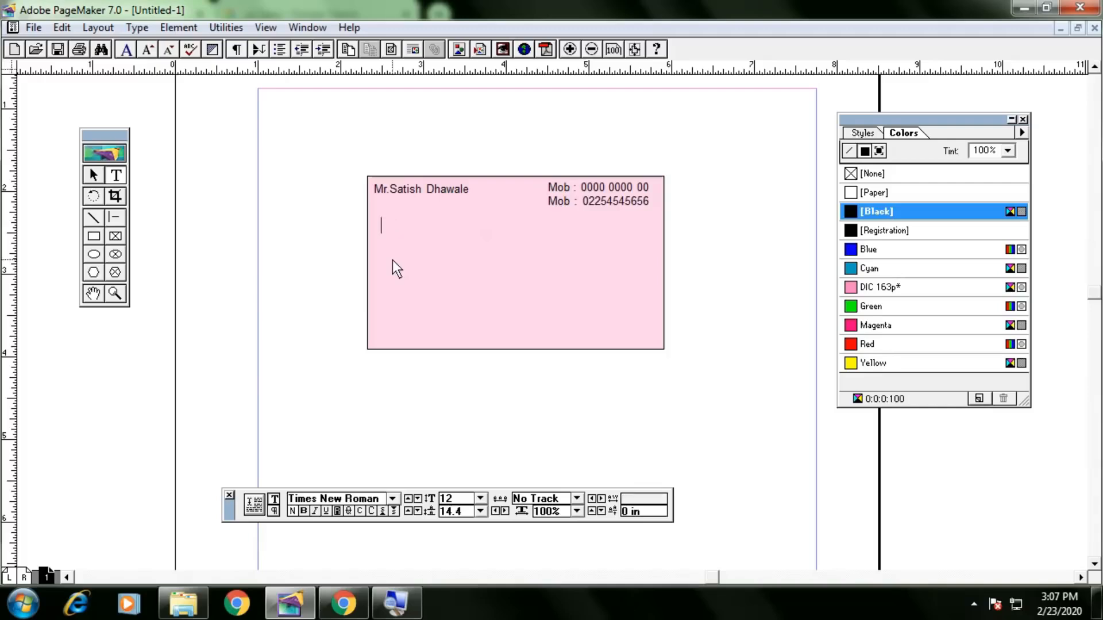
click(93, 176)
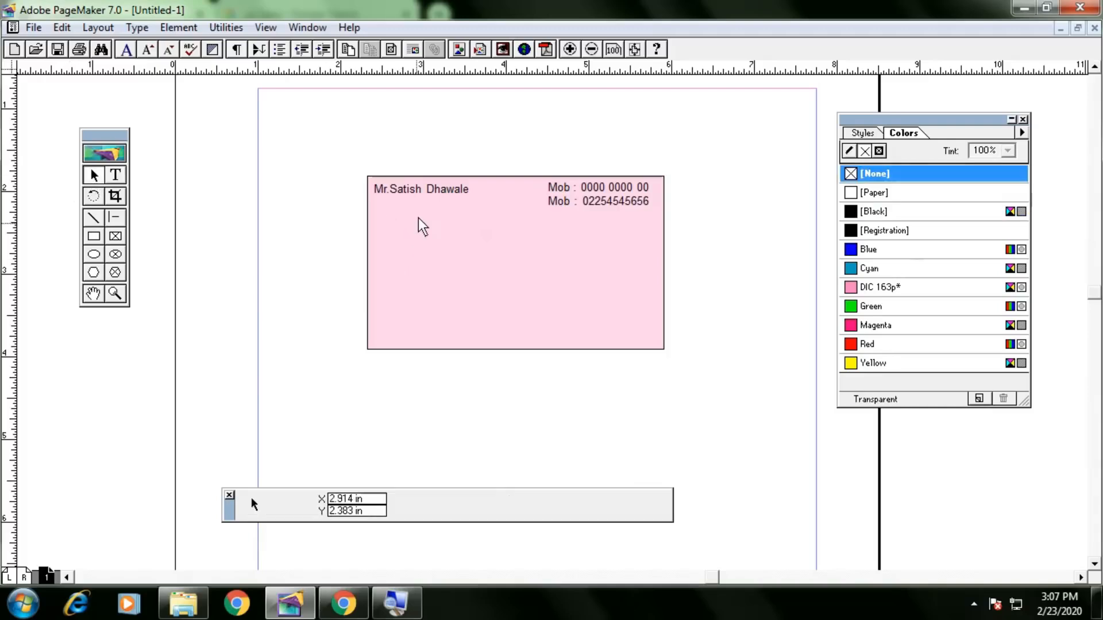
click(424, 199)
drag(419, 191, 431, 215)
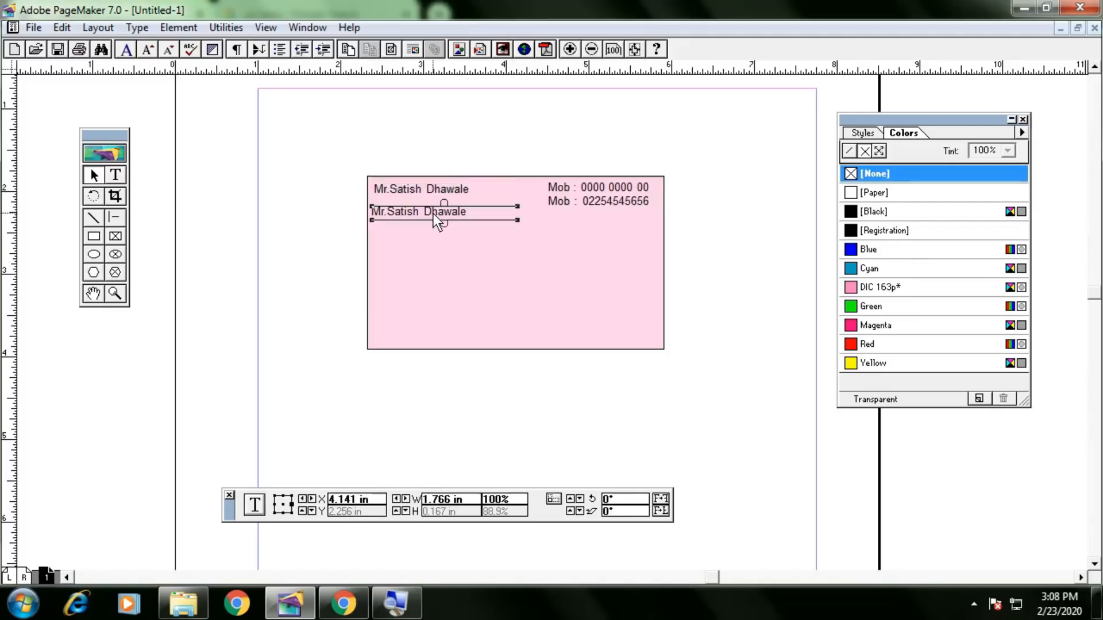
click(115, 175)
click(406, 221)
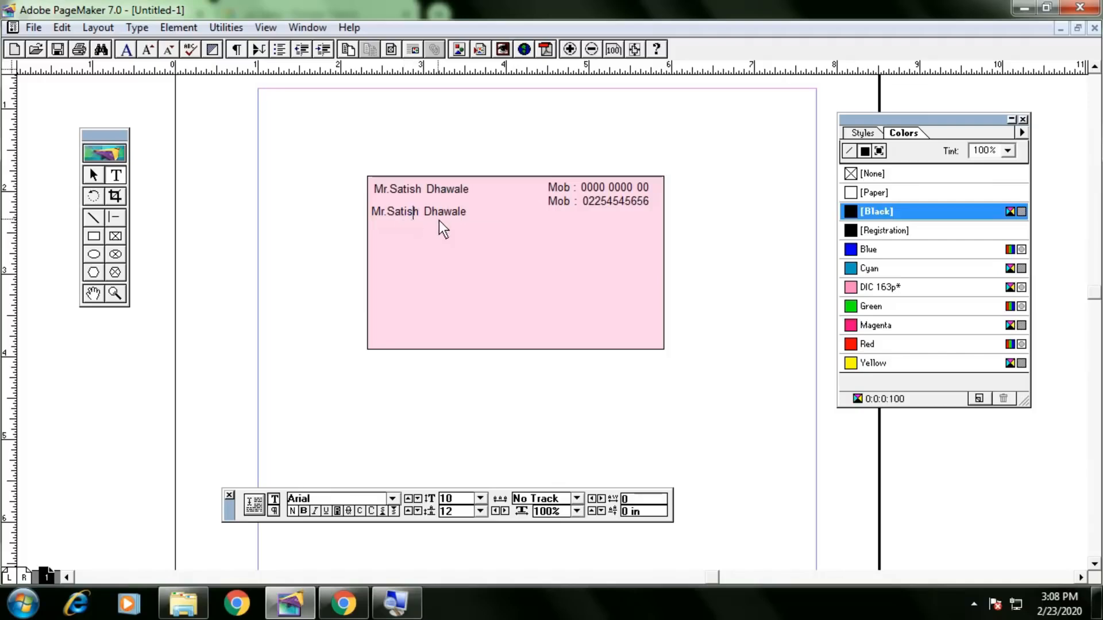
key(Delete)
key(Delete)
key(Delete)
key(BackSpace)
key(BackSpace)
key(BackSpace)
key(BackSpace)
text(Ramesh)
click(100, 176)
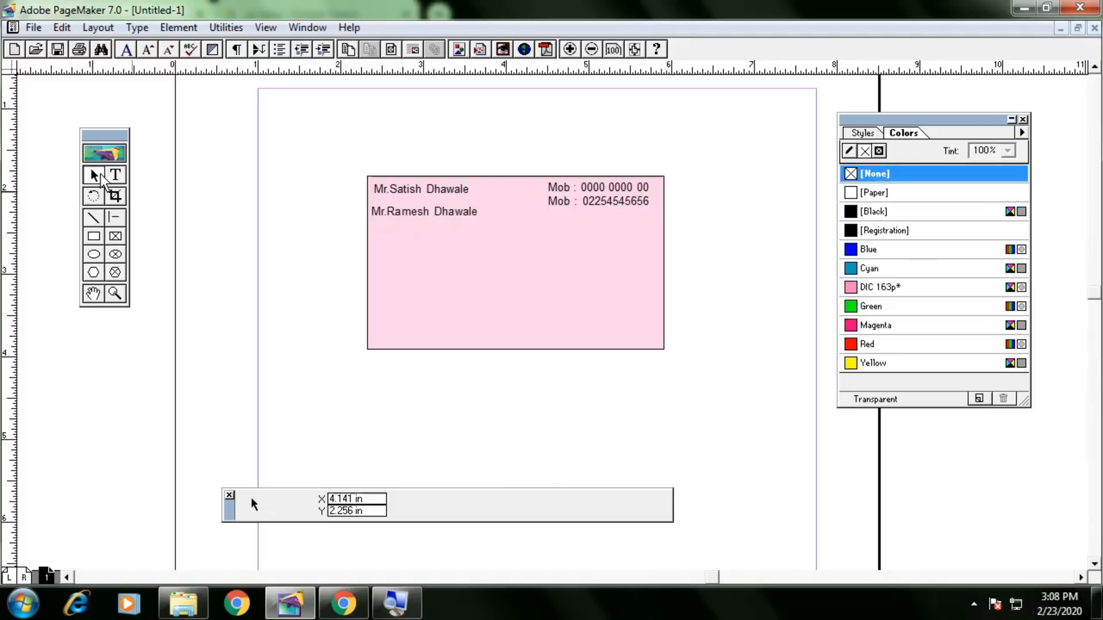
click(475, 215)
key(Up)
key(Up)
key(Up)
key(Right)
key(Up)
key(Up)
key(Up)
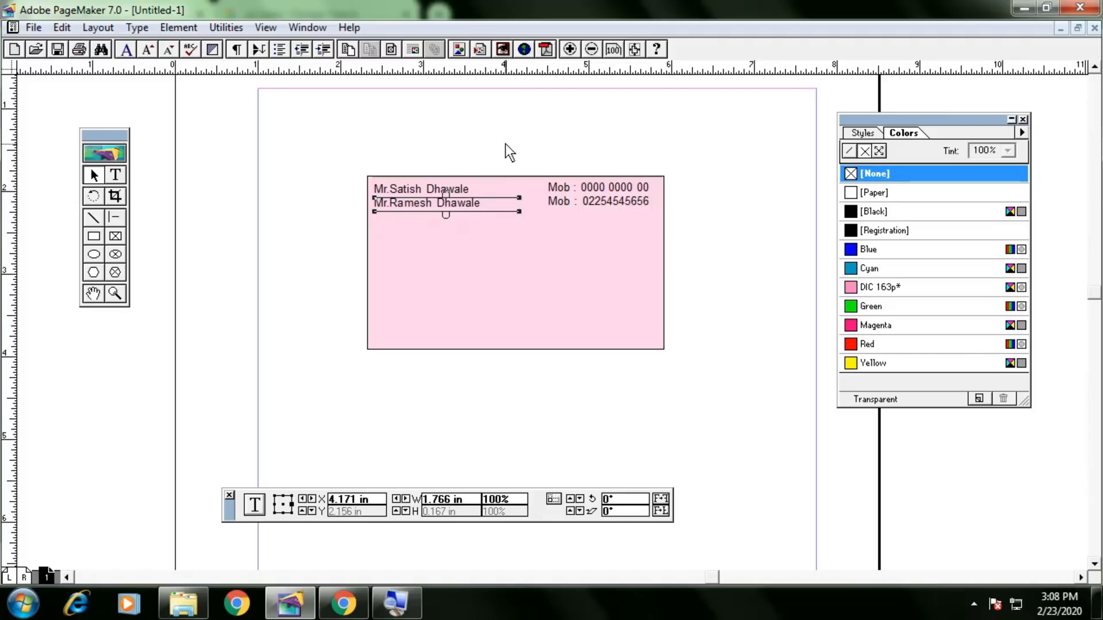
click(505, 143)
drag(453, 209, 453, 196)
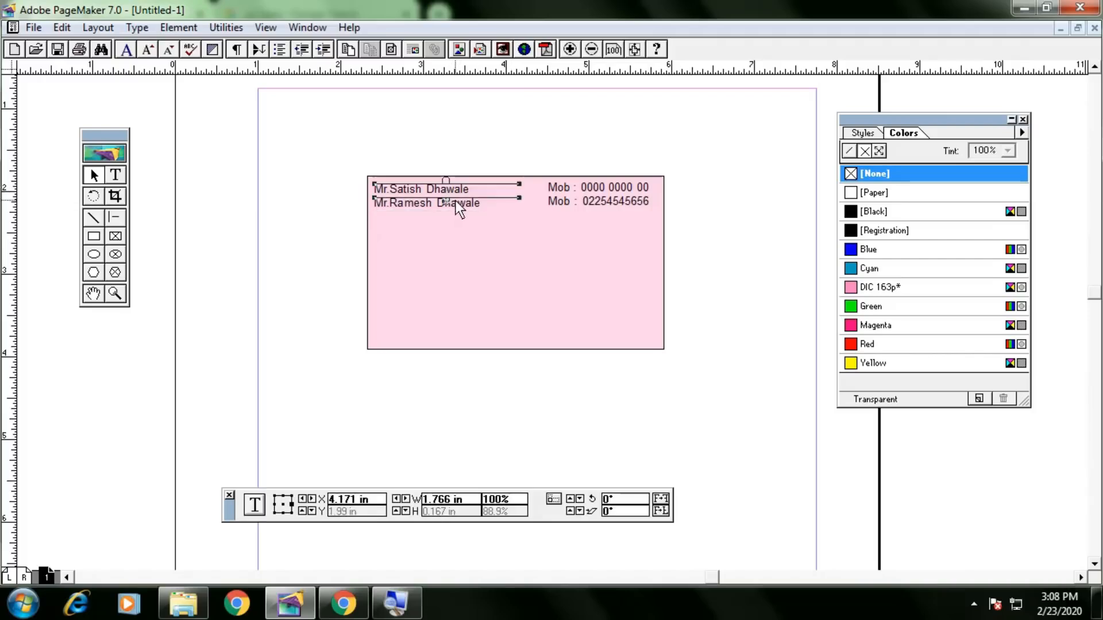
key(ctrl+z)
key(Left)
key(Down)
key(Right)
click(479, 145)
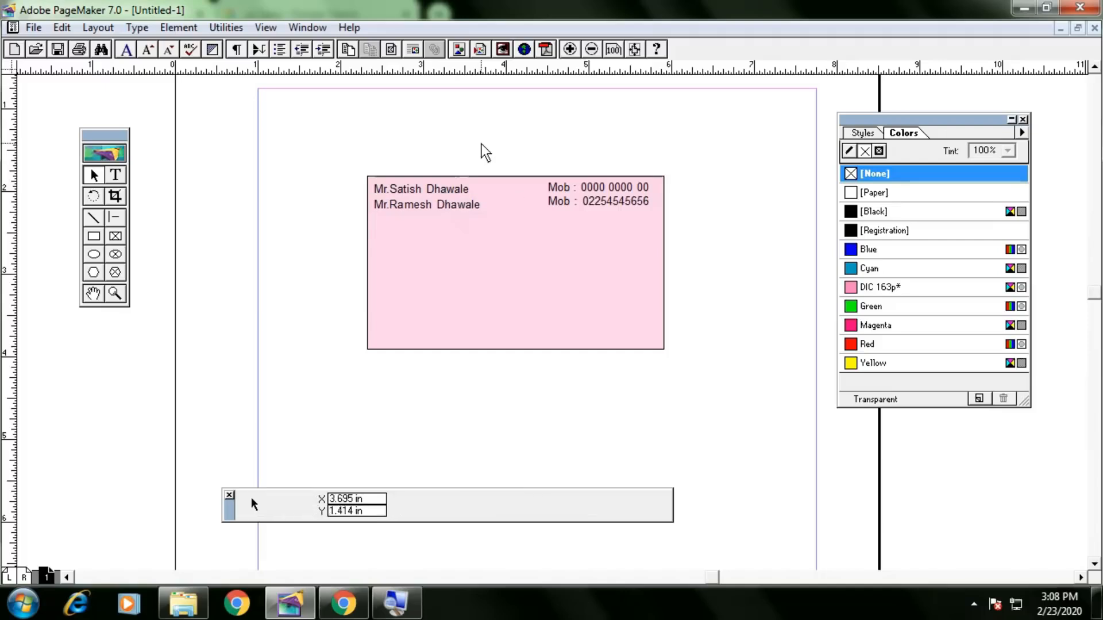
mouse_move(467, 208)
mouse_down()
mouse_move(458, 189)
mouse_move(474, 196)
mouse_up()
drag(467, 210, 465, 205)
click(730, 178)
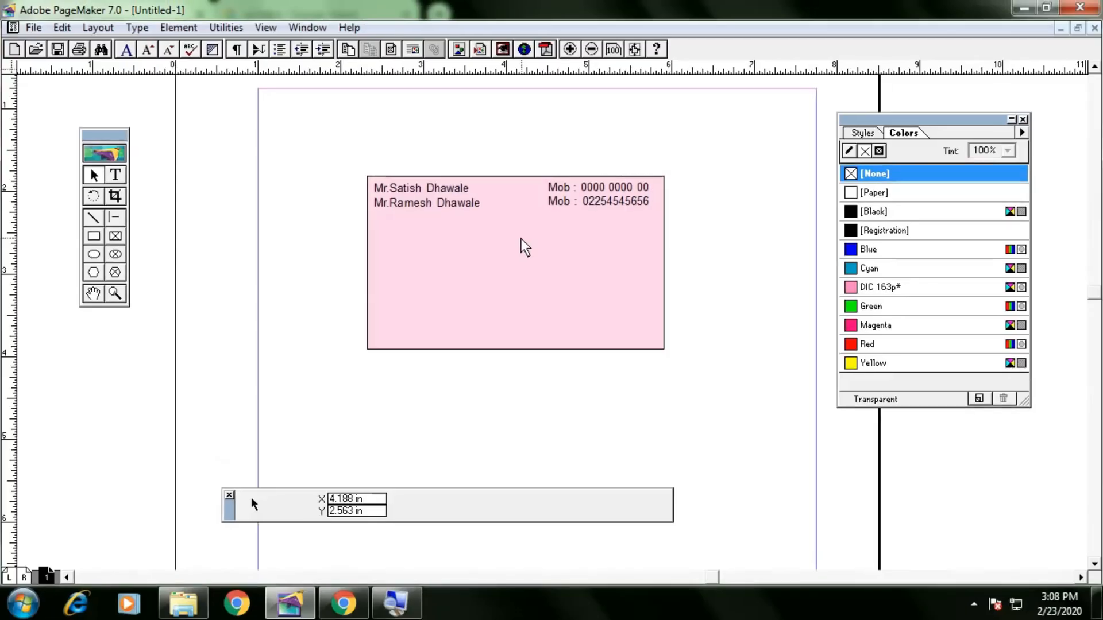
click(119, 176)
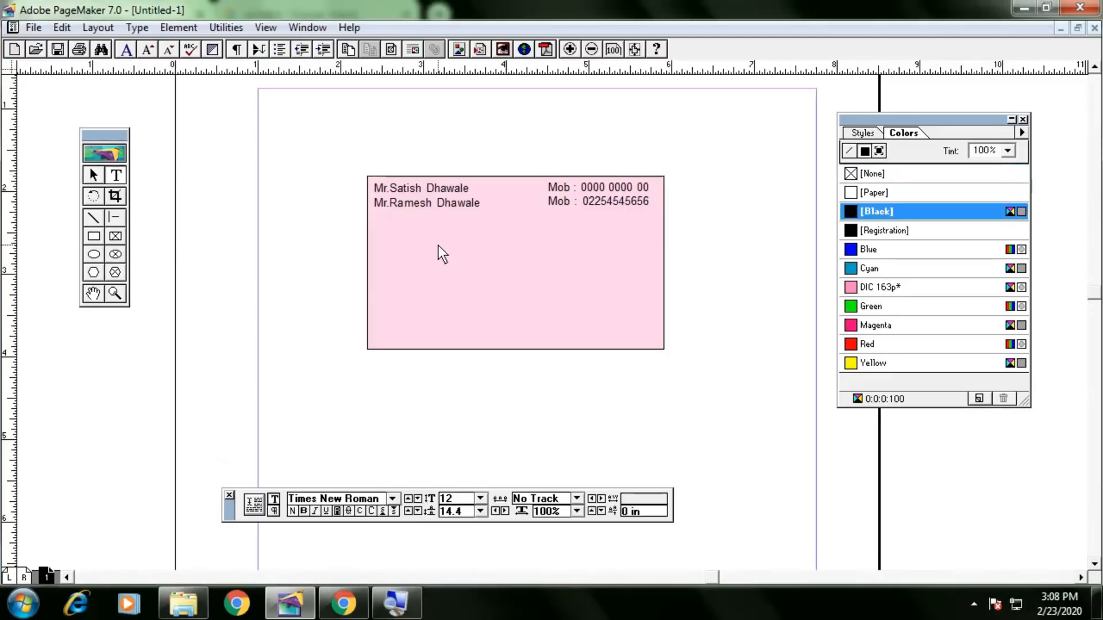
Type DIGITTECH MARKETING in a new mid-card text frame and make it bold Tahoma.
drag(437, 237, 619, 276)
text(DI)
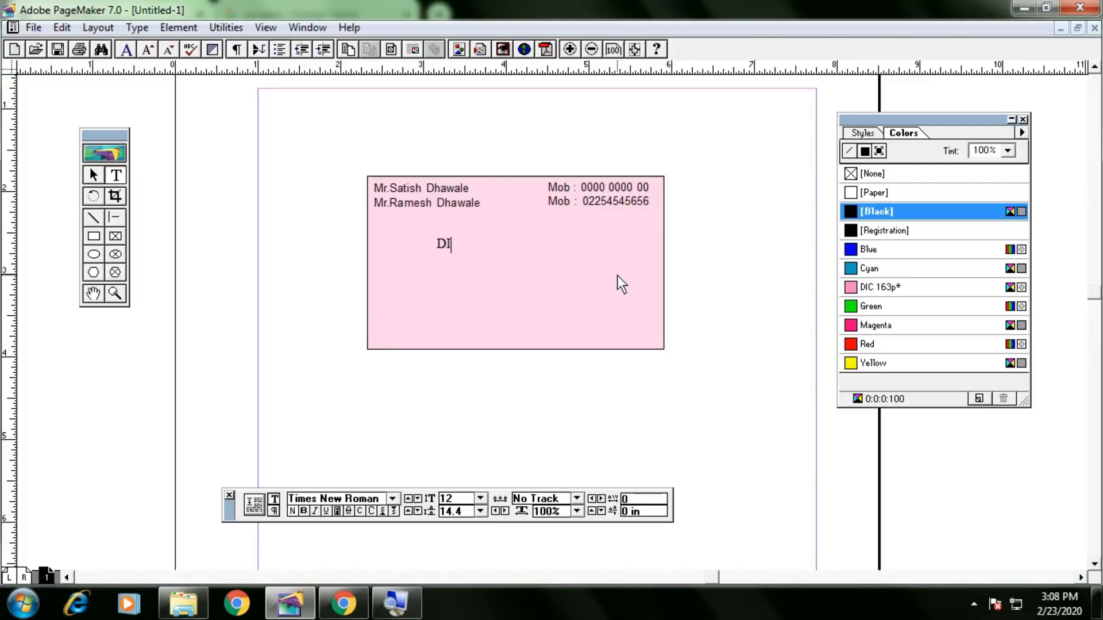
text(GITTECH MARKET)
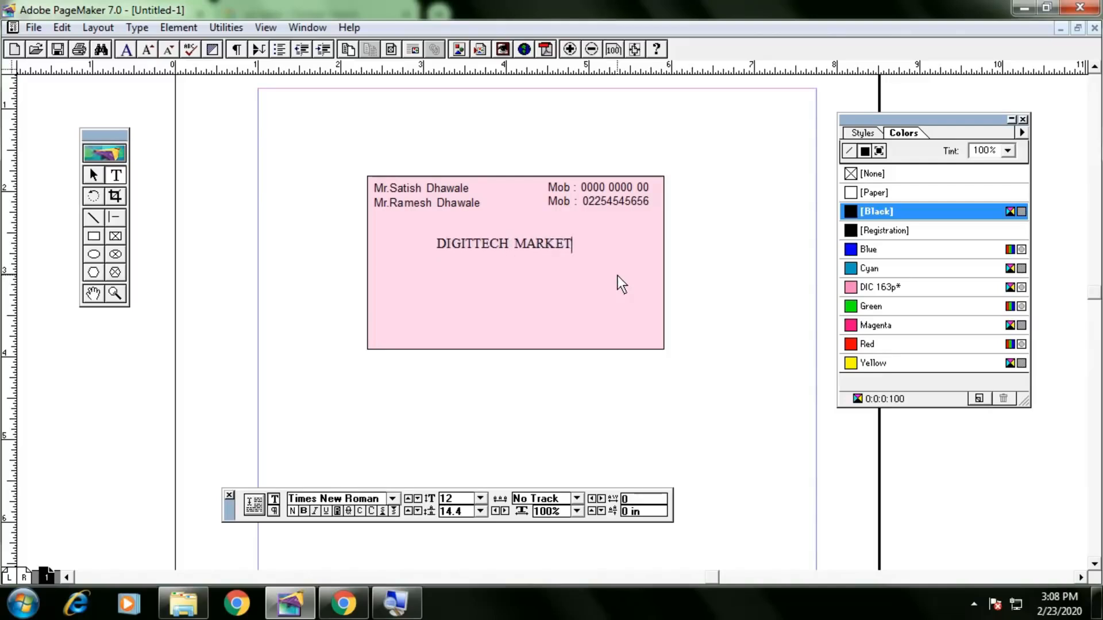
text(ING)
key(ctrl+a)
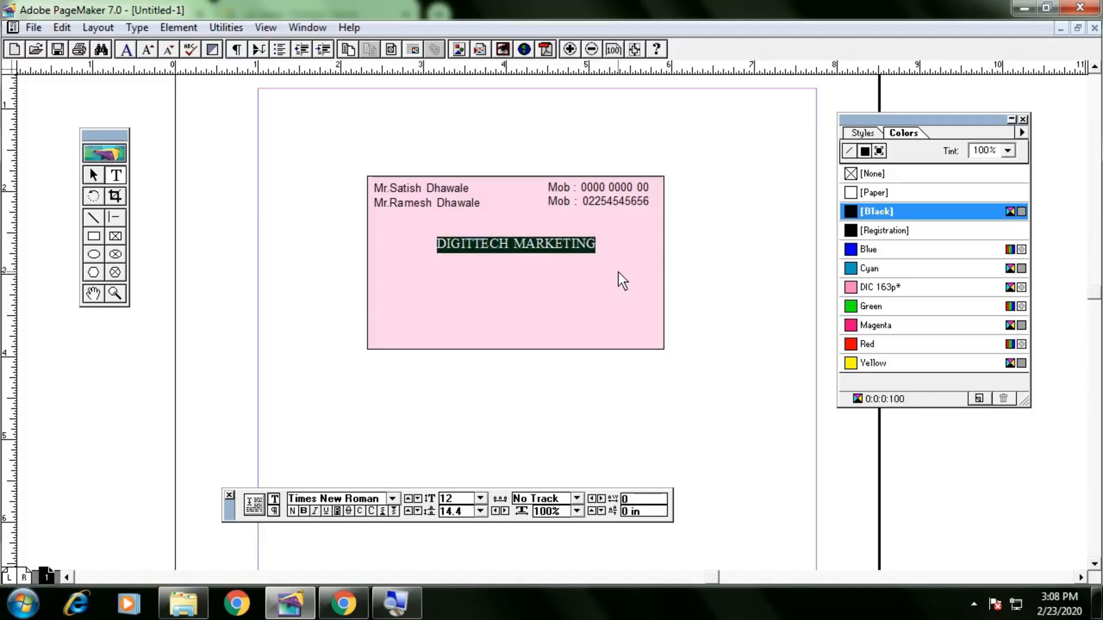
click(393, 499)
scroll(390, 540, up, 5)
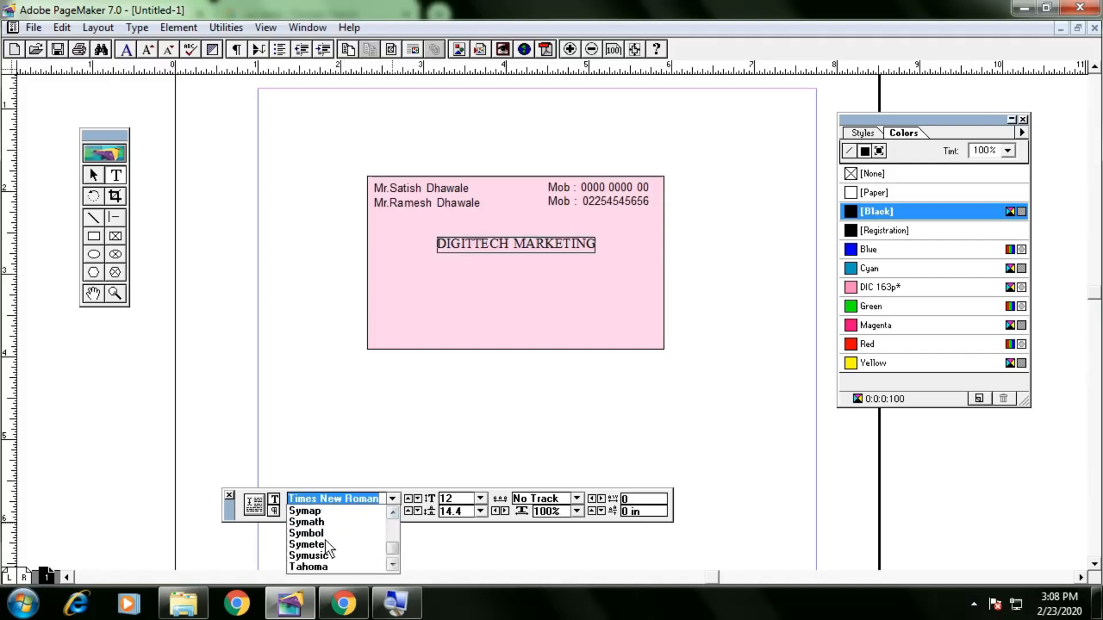
click(316, 544)
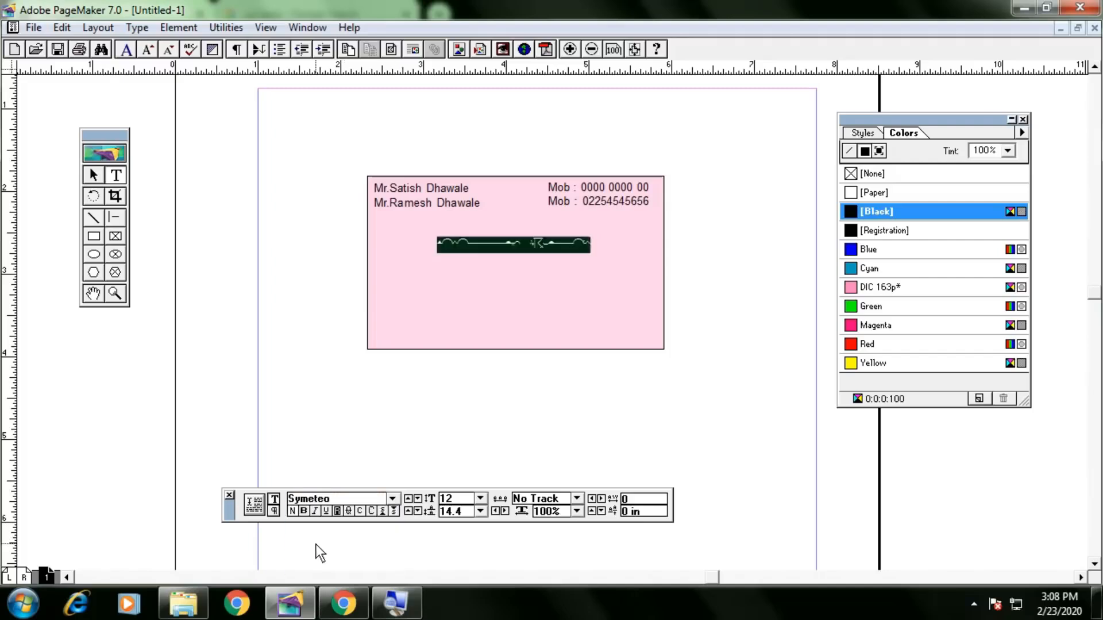
click(321, 498)
click(393, 498)
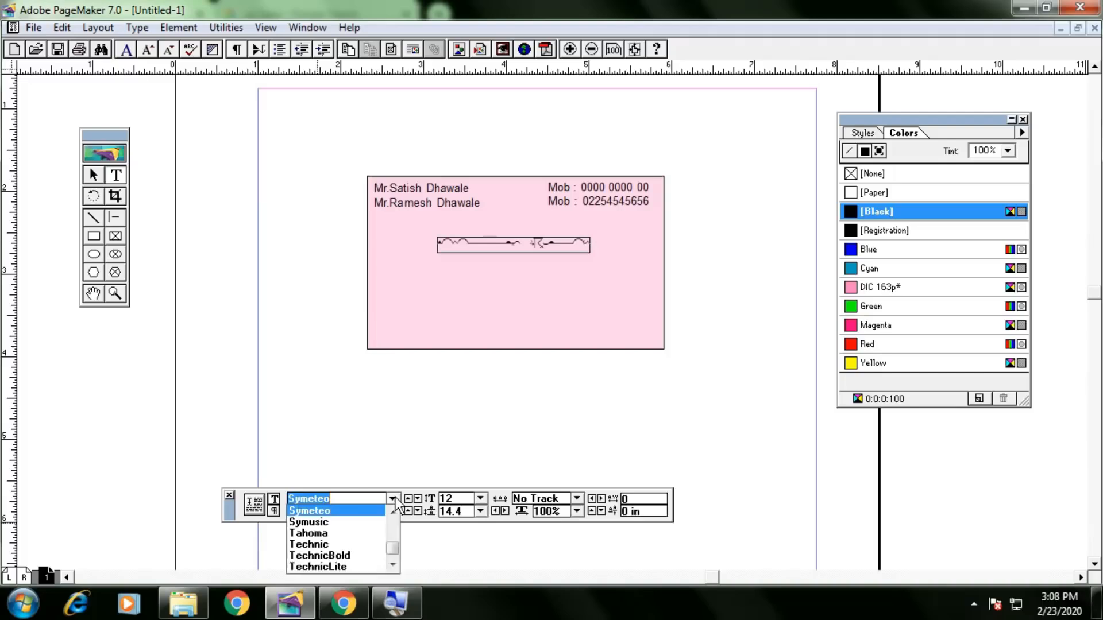
click(335, 536)
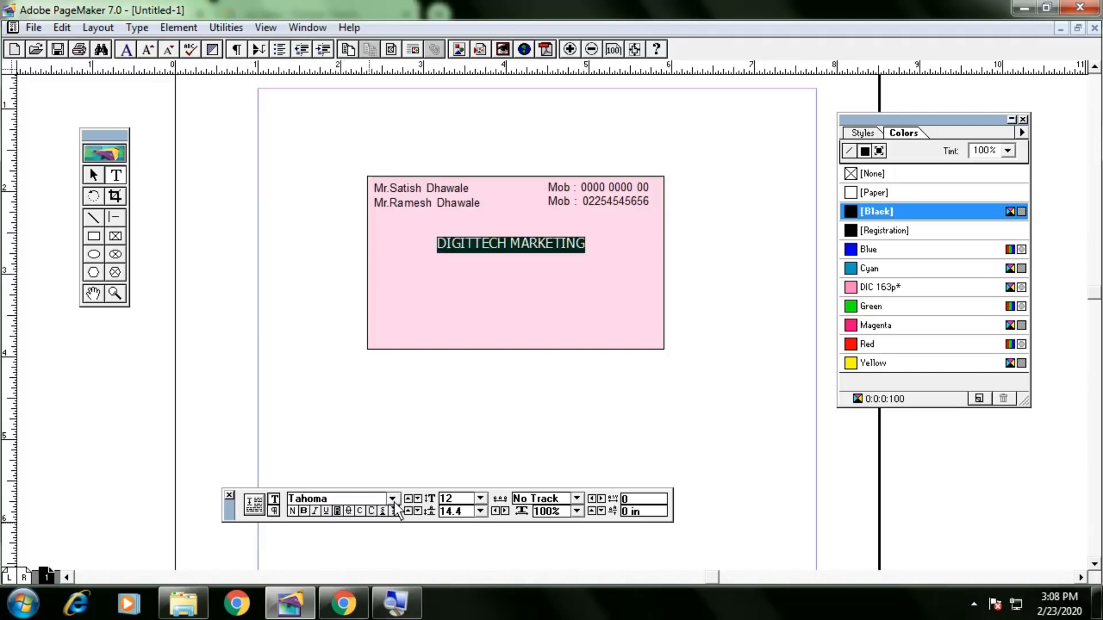
click(302, 511)
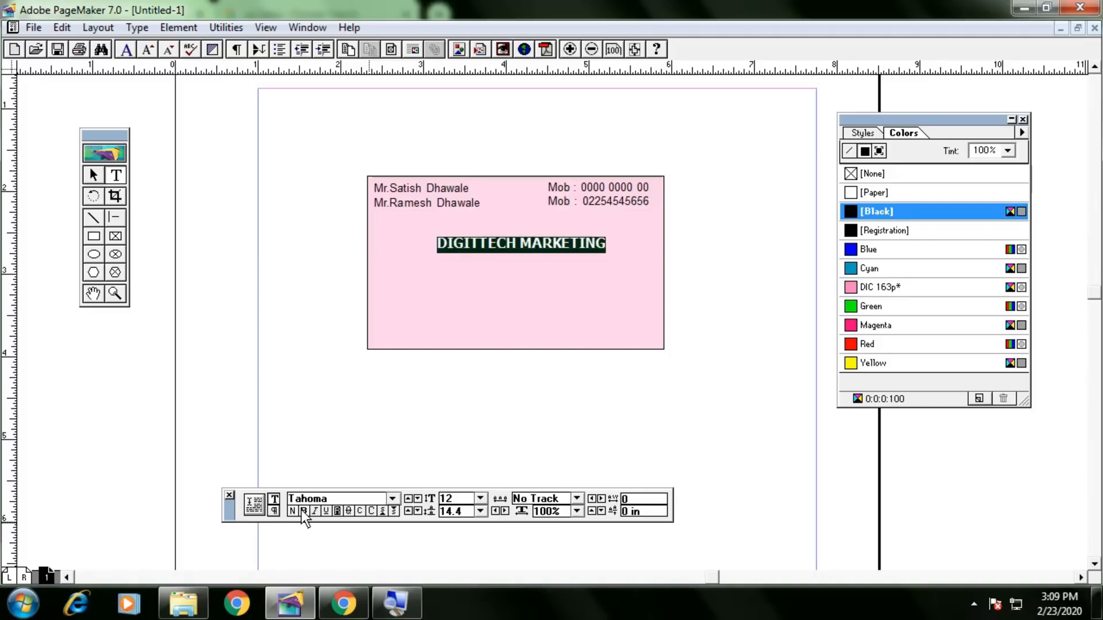
Set the DIGITTECH MARKETING heading to 14 pt.
click(582, 247)
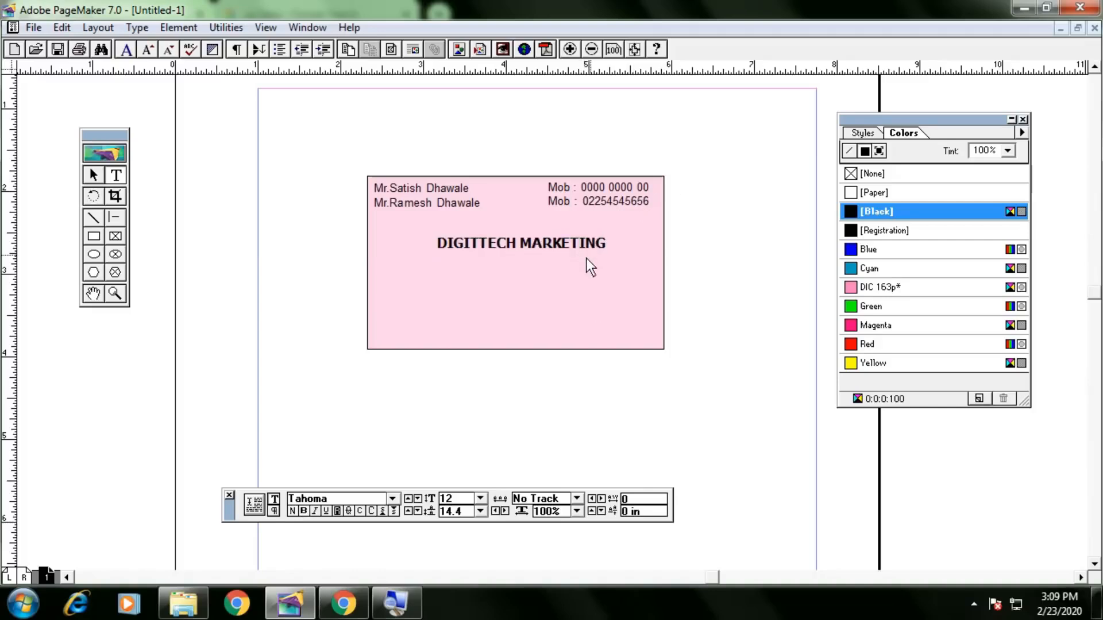
key(ctrl+a)
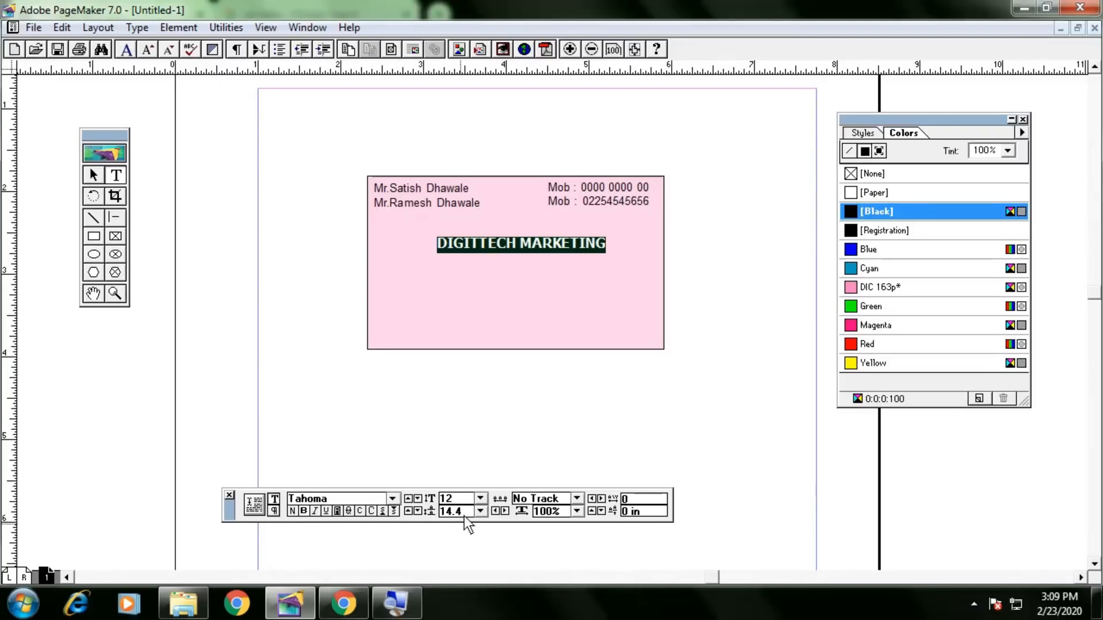
click(453, 499)
double_click(454, 499)
text(14)
key(Return)
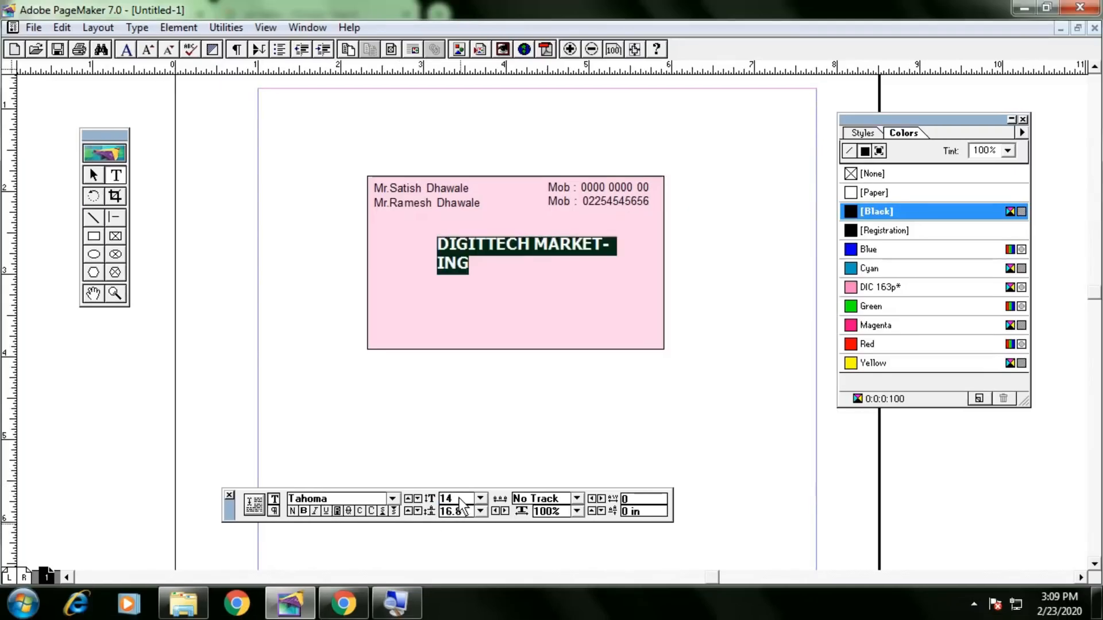
Widen the heading block to fit one line and position it in the middle of the card.
double_click(94, 176)
click(681, 218)
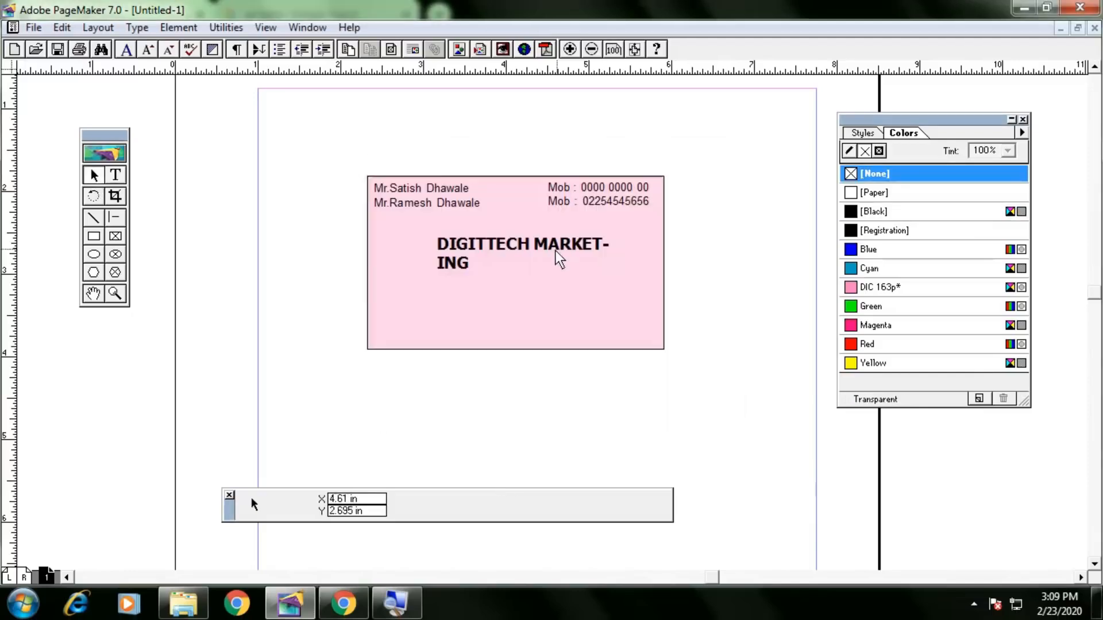
click(575, 256)
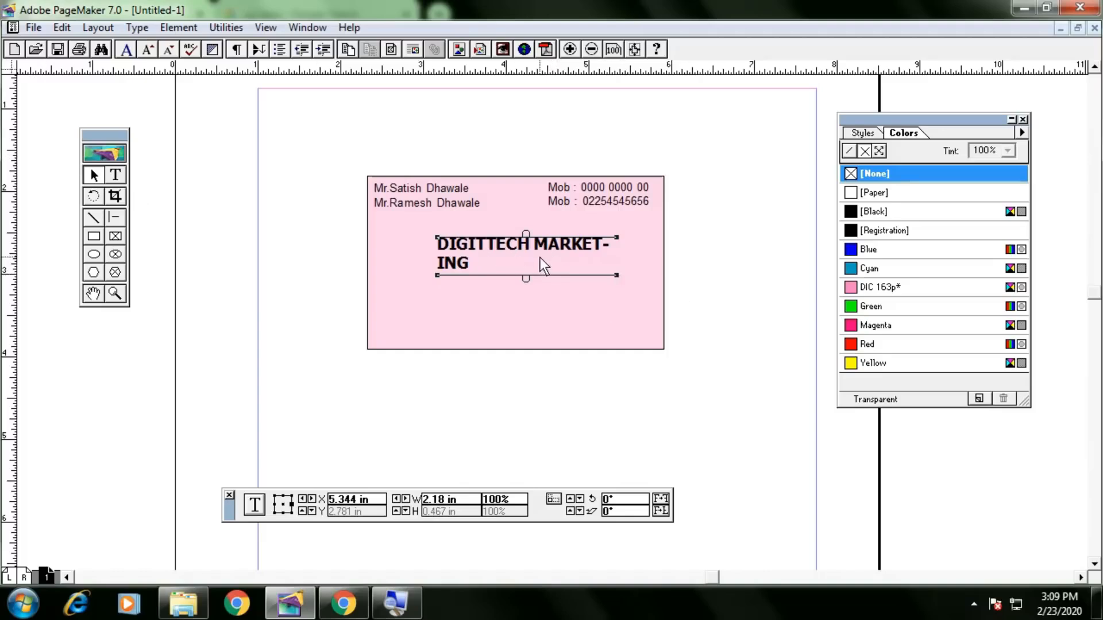
drag(618, 275, 671, 280)
click(617, 246)
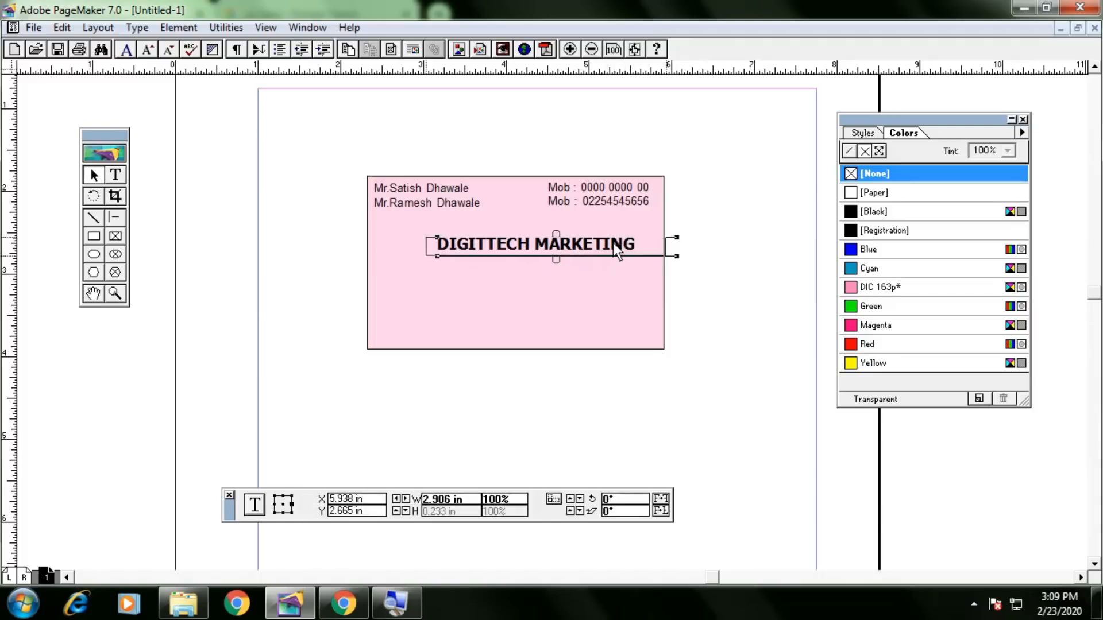
drag(613, 242, 611, 239)
key(Right)
key(Right)
click(748, 273)
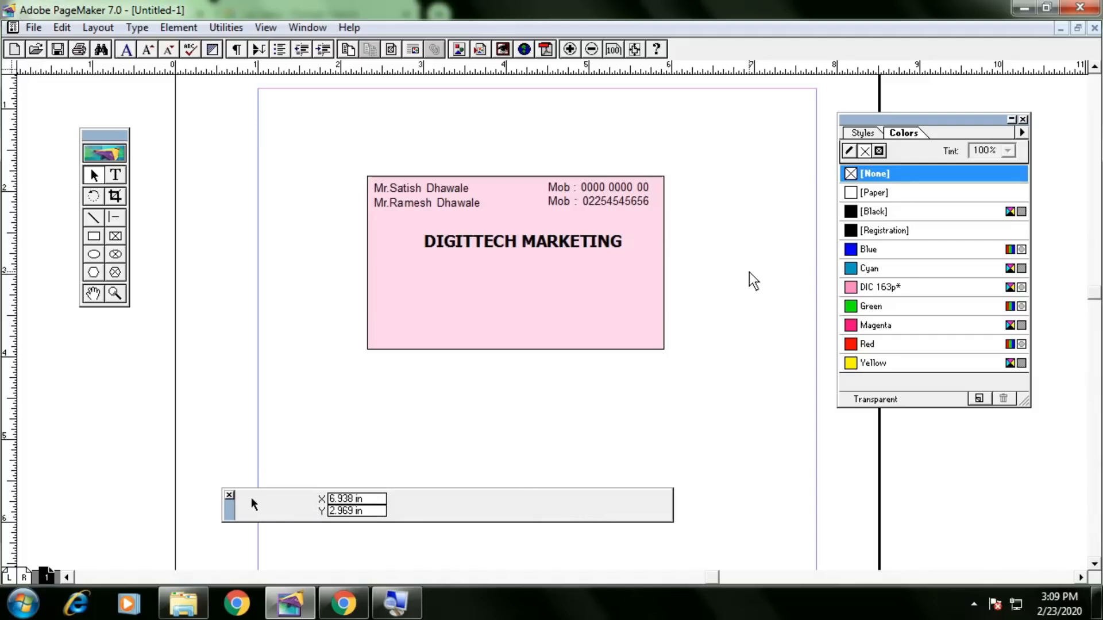
drag(587, 238, 589, 257)
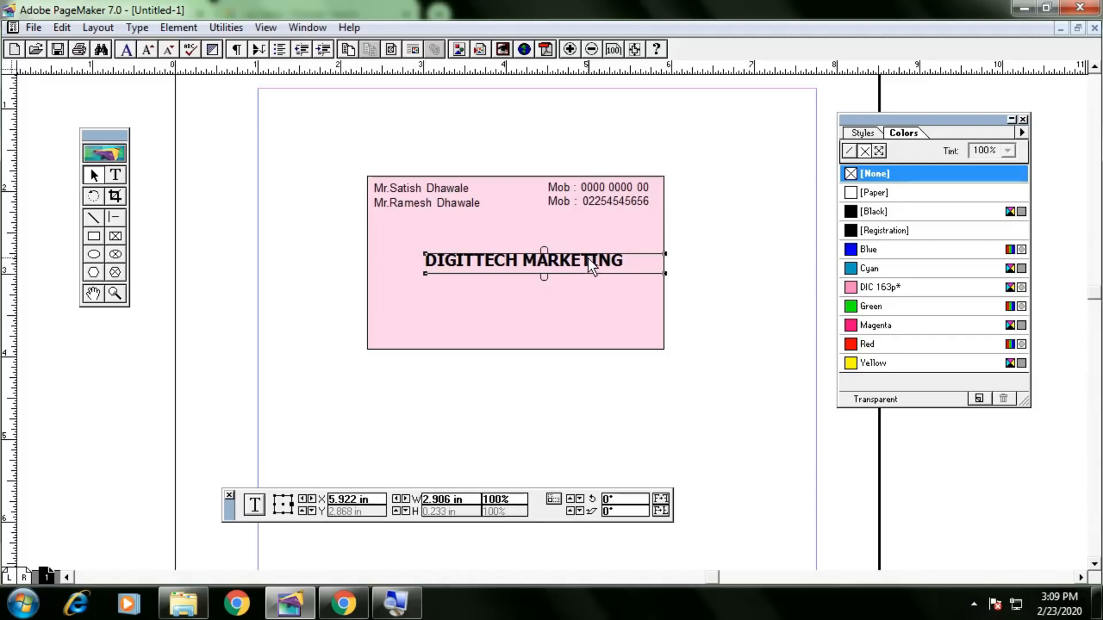
click(699, 258)
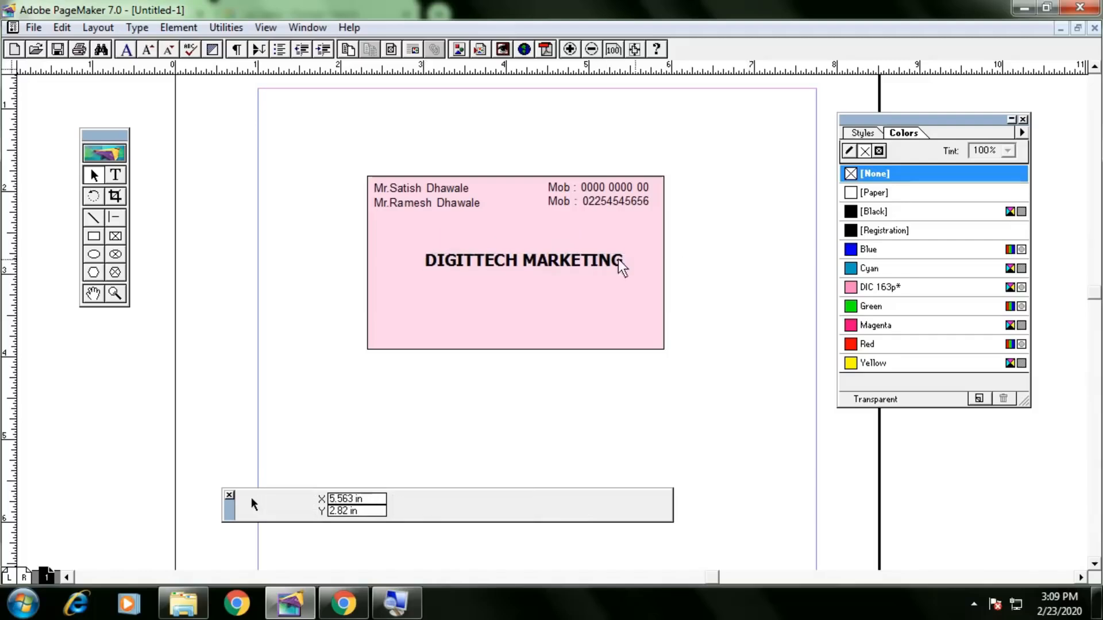
click(589, 259)
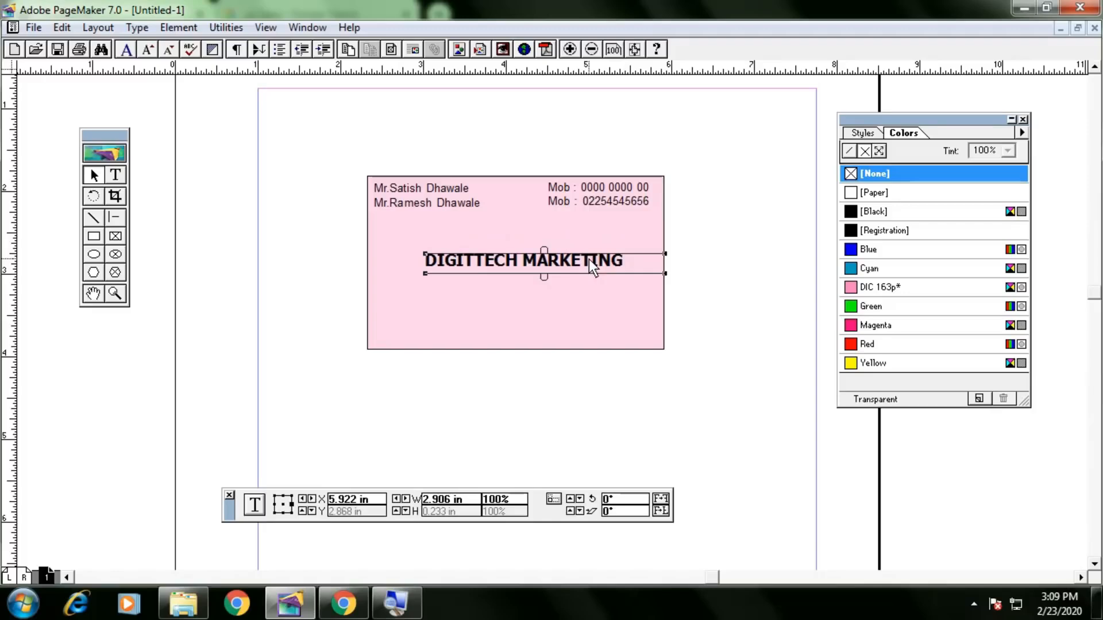
click(251, 158)
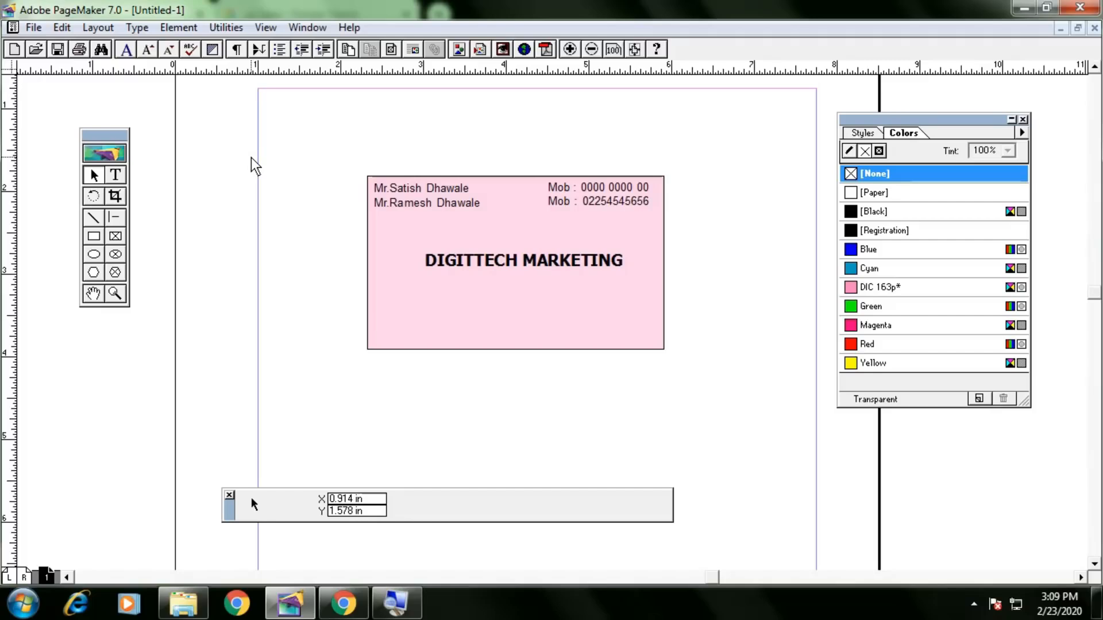
Place the PRICE VALUE SHORT LOGO image on the card above the heading.
key(ctrl+d)
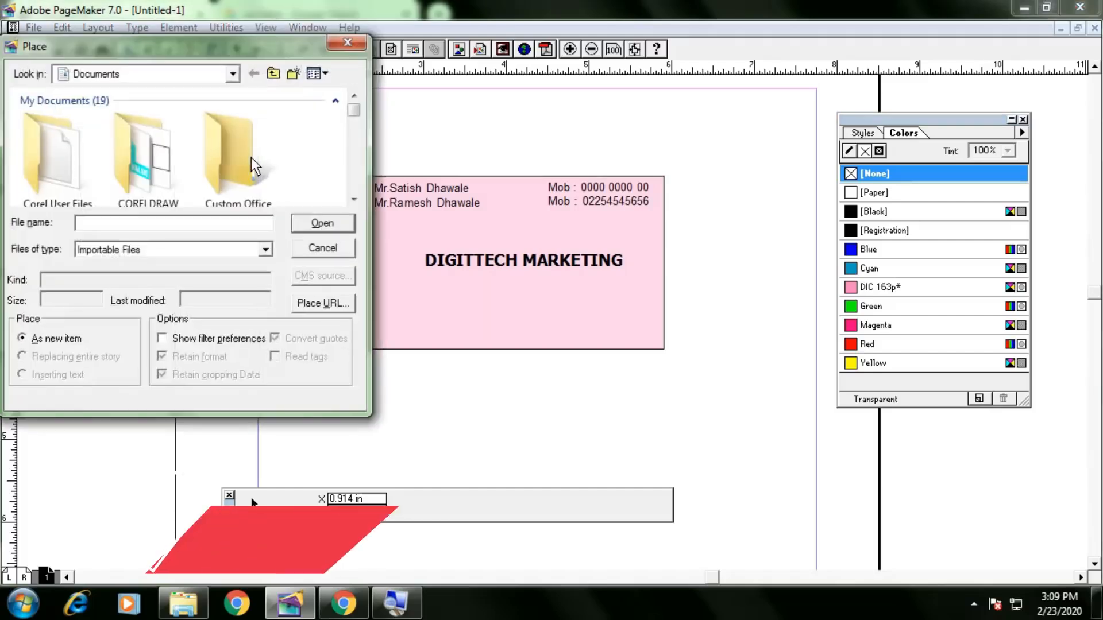
scroll(324, 152, down, 5)
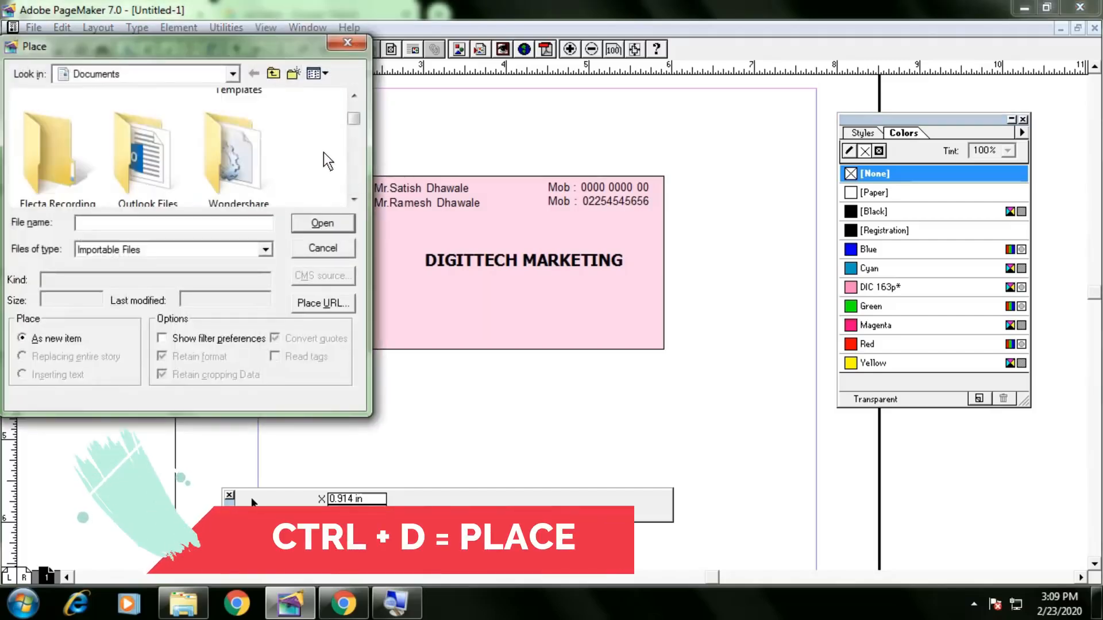
drag(233, 56, 322, 87)
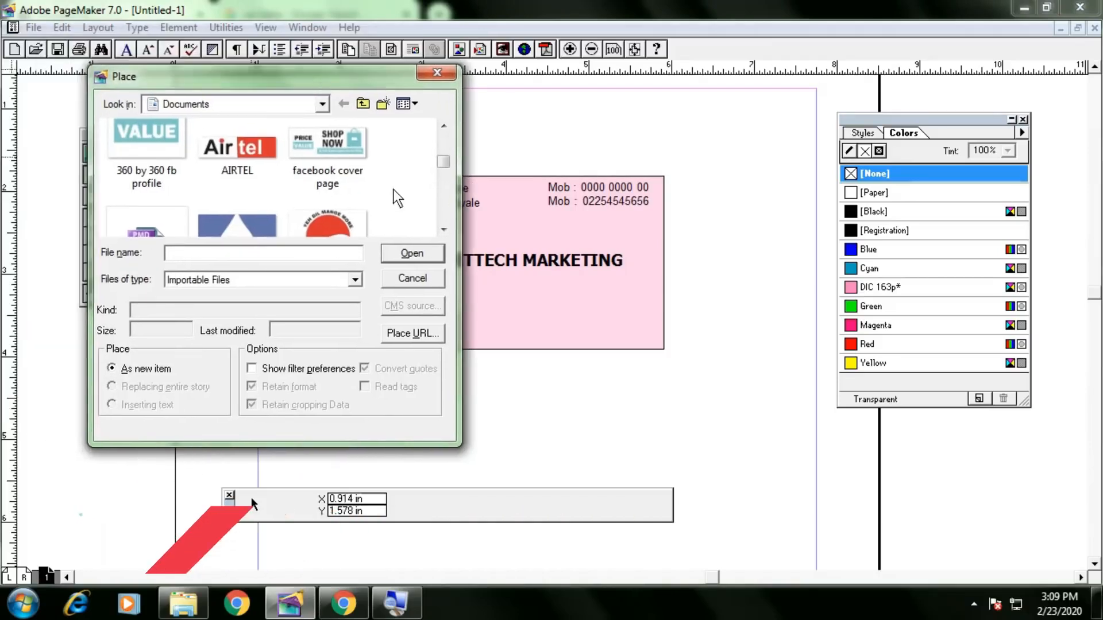
scroll(364, 198, up, 1)
scroll(363, 196, down, 4)
scroll(357, 197, down, 1)
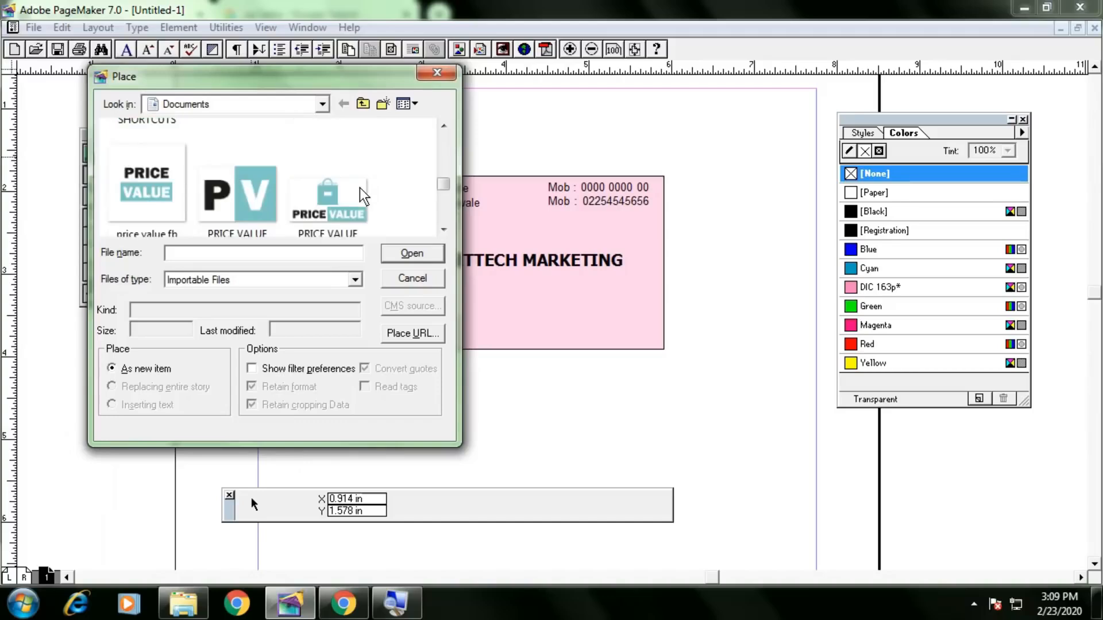
scroll(362, 197, down, 2)
scroll(362, 197, up, 2)
click(241, 229)
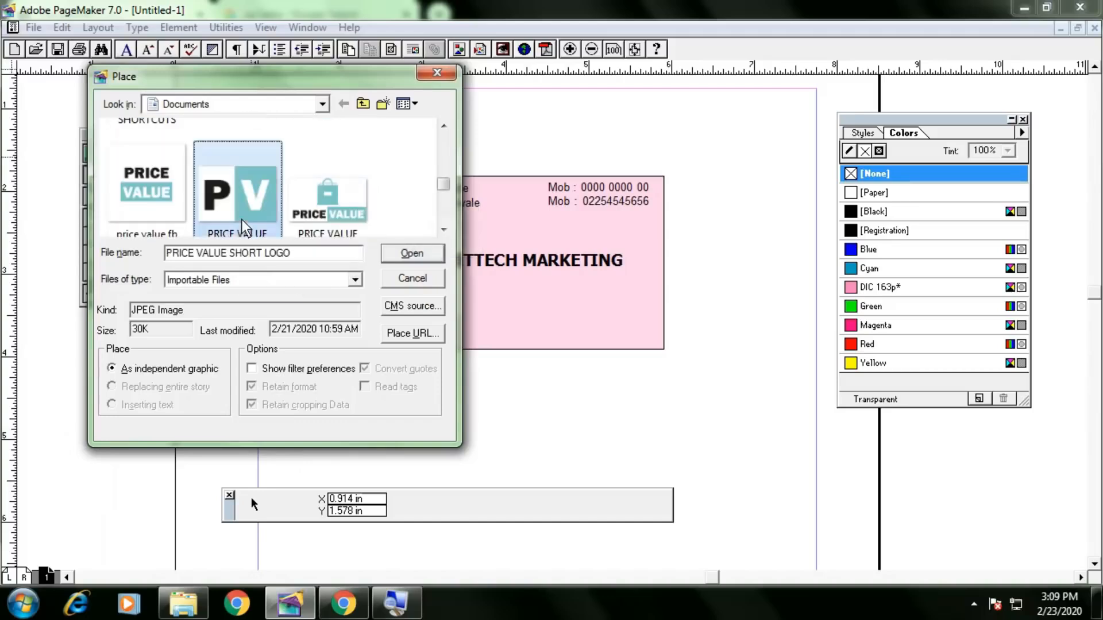
click(405, 252)
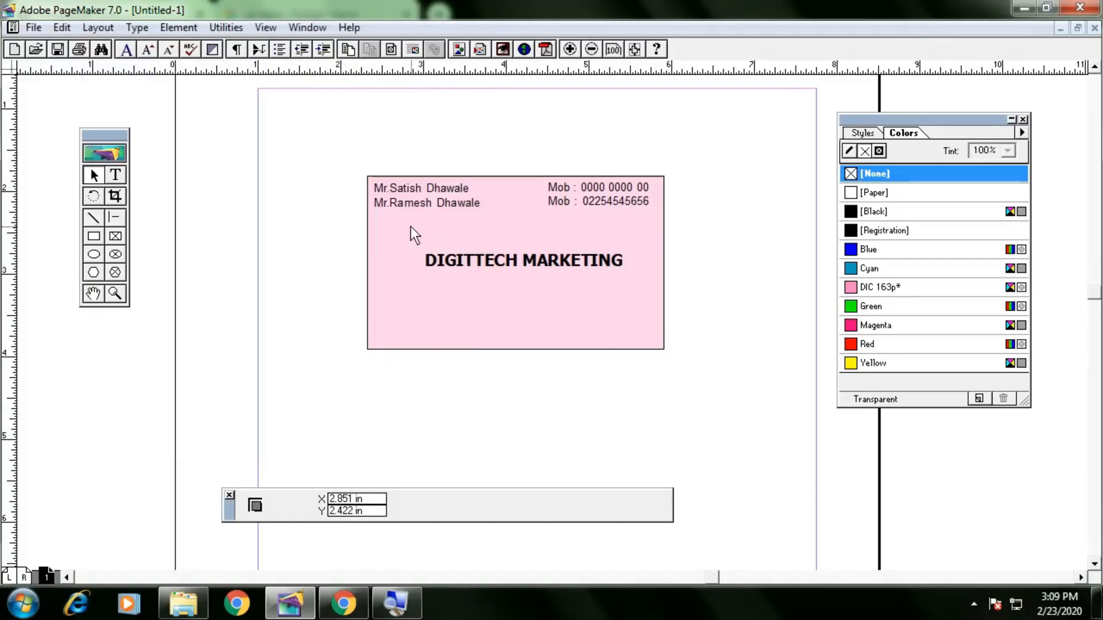
drag(385, 222, 587, 304)
Replace the DIGITTECH MARKETING heading text with PRICE VALUE.
click(600, 267)
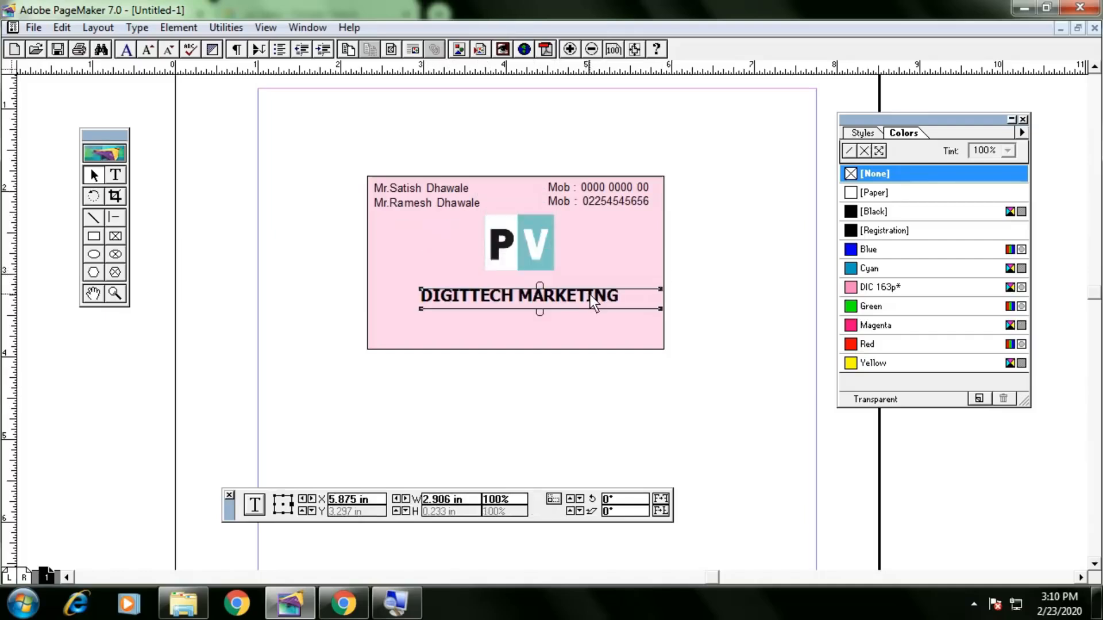
click(115, 175)
click(485, 296)
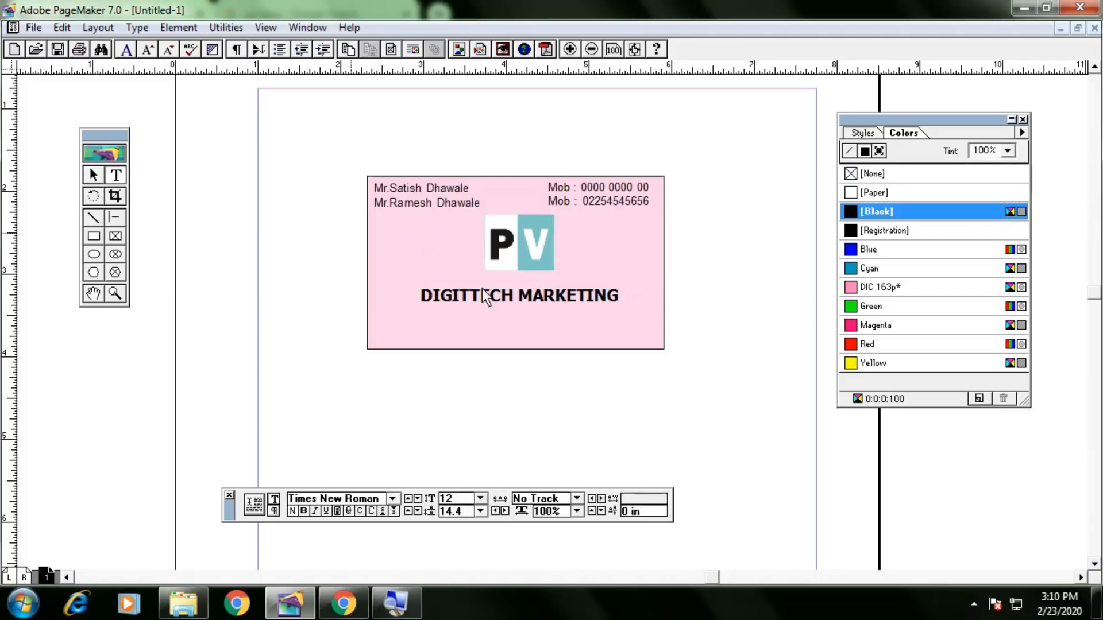
triple_click(553, 298)
key(BackSpace)
text(PR)
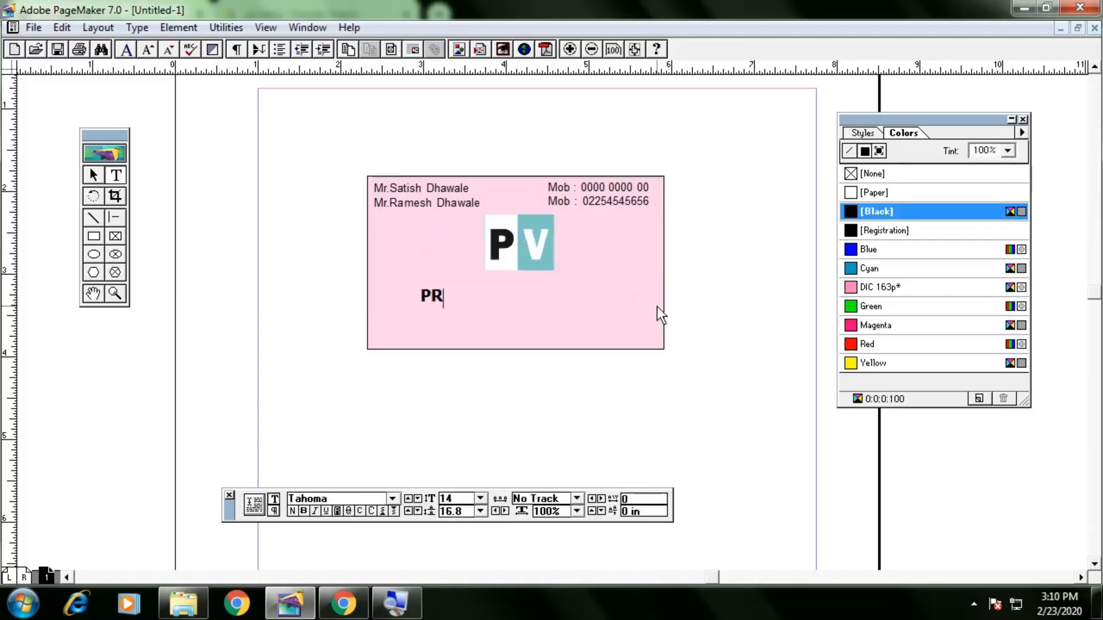
text(ICE VALUE)
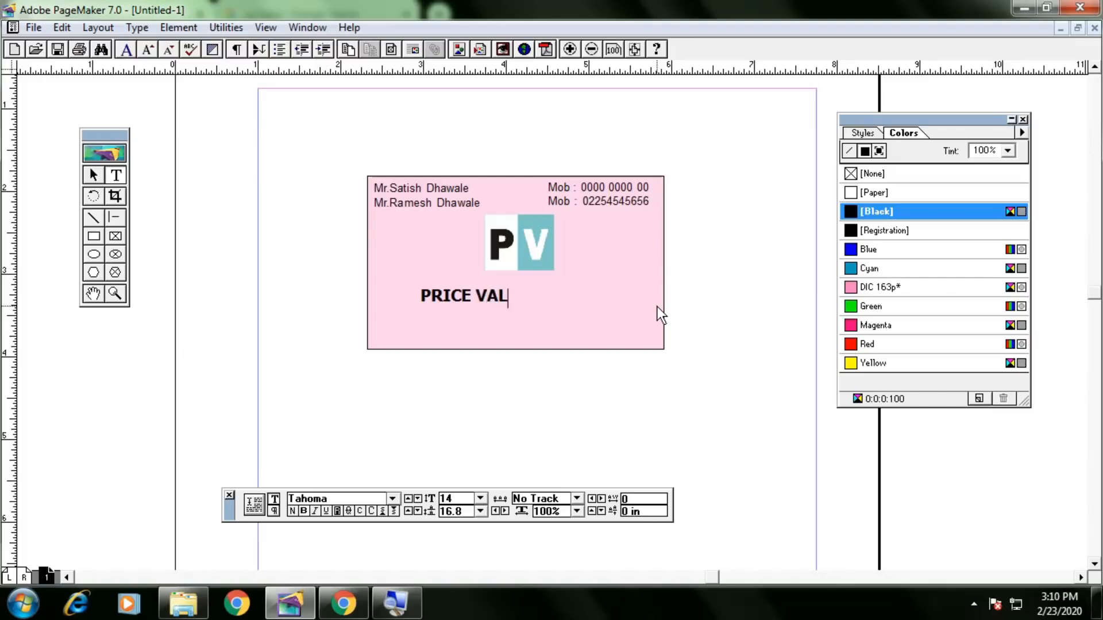
Move the PRICE VALUE block up under the logo and nudge it into alignment.
click(94, 175)
click(501, 290)
drag(508, 295, 556, 282)
key(Down)
key(Right)
key(Right)
key(Right)
key(Right)
key(Right)
key(Right)
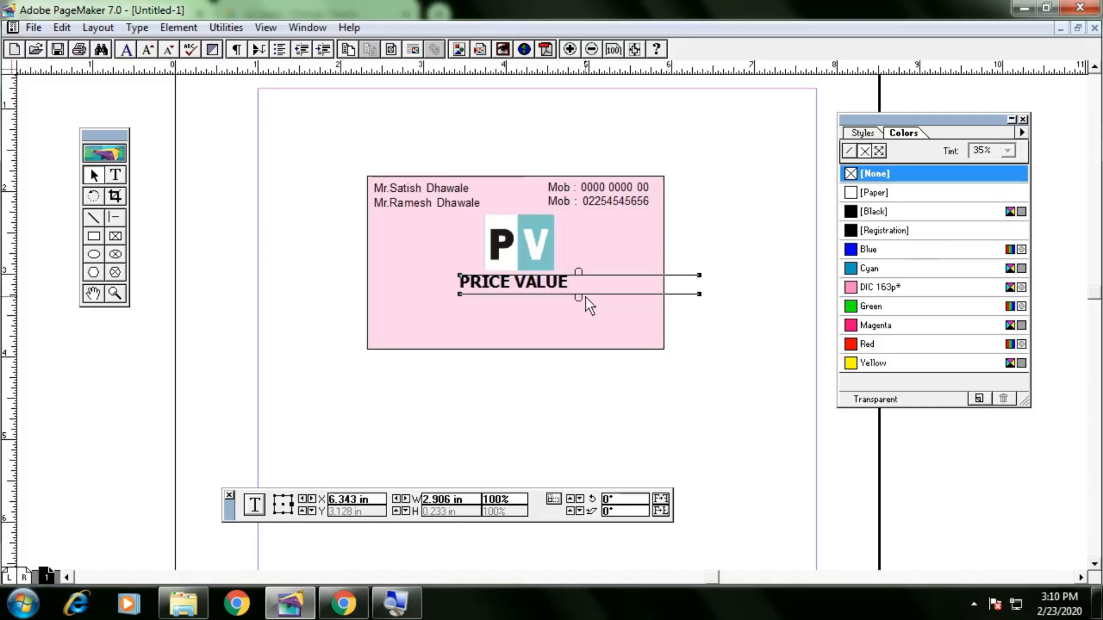
key(Left)
key(Down)
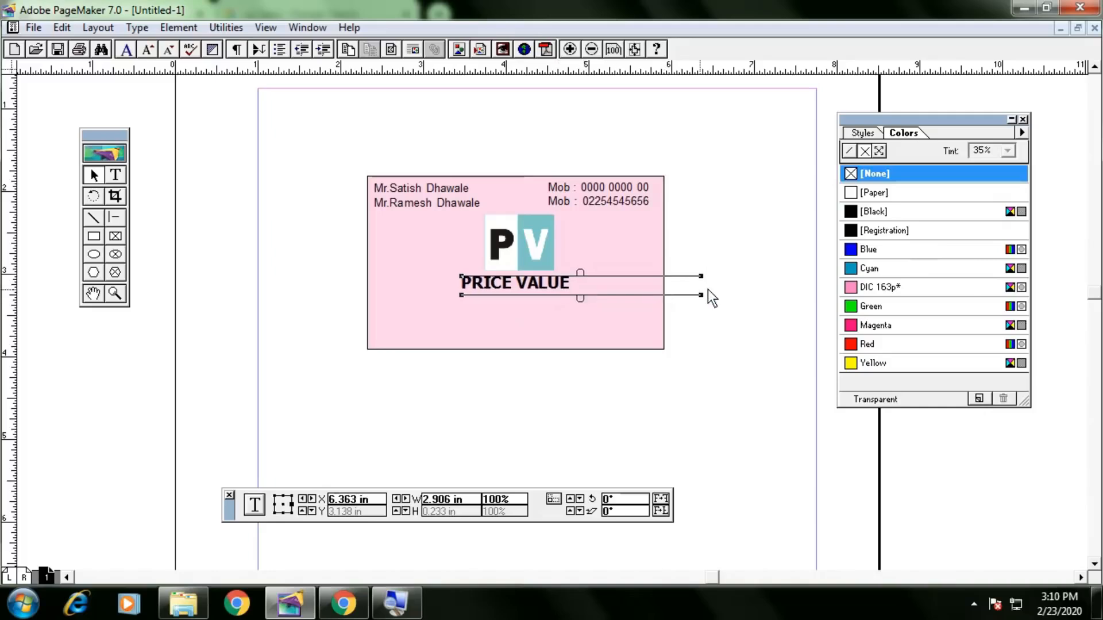
click(710, 305)
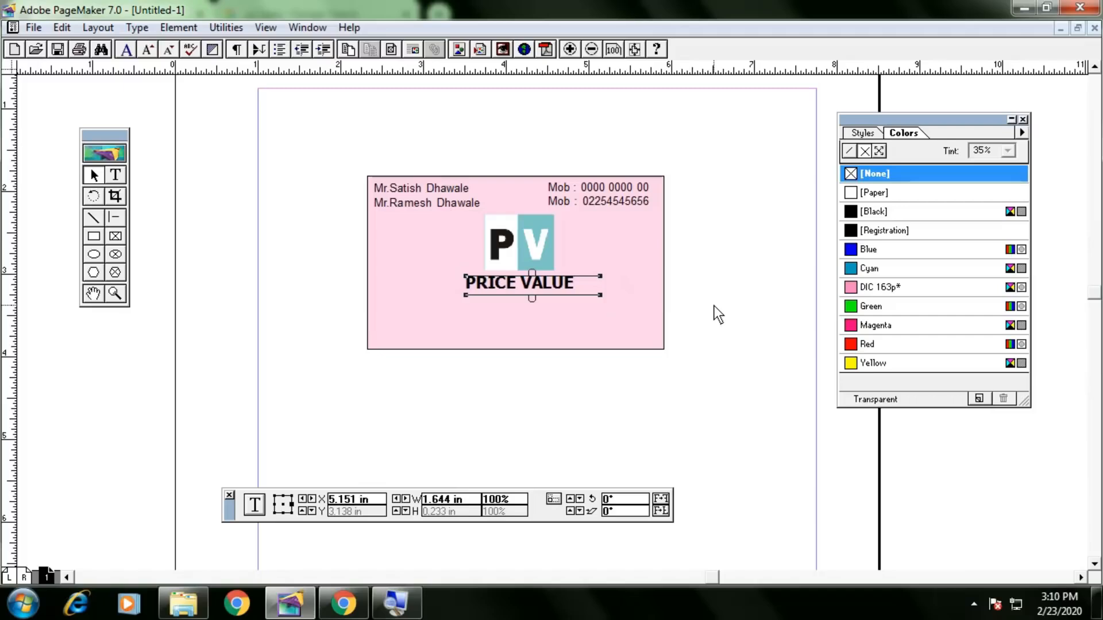
Shrink the PV logo, move it to the card's left, and bring PRICE VALUE beside it.
click(543, 257)
mouse_move(554, 270)
mouse_down()
mouse_move(547, 256)
mouse_move(533, 273)
mouse_up()
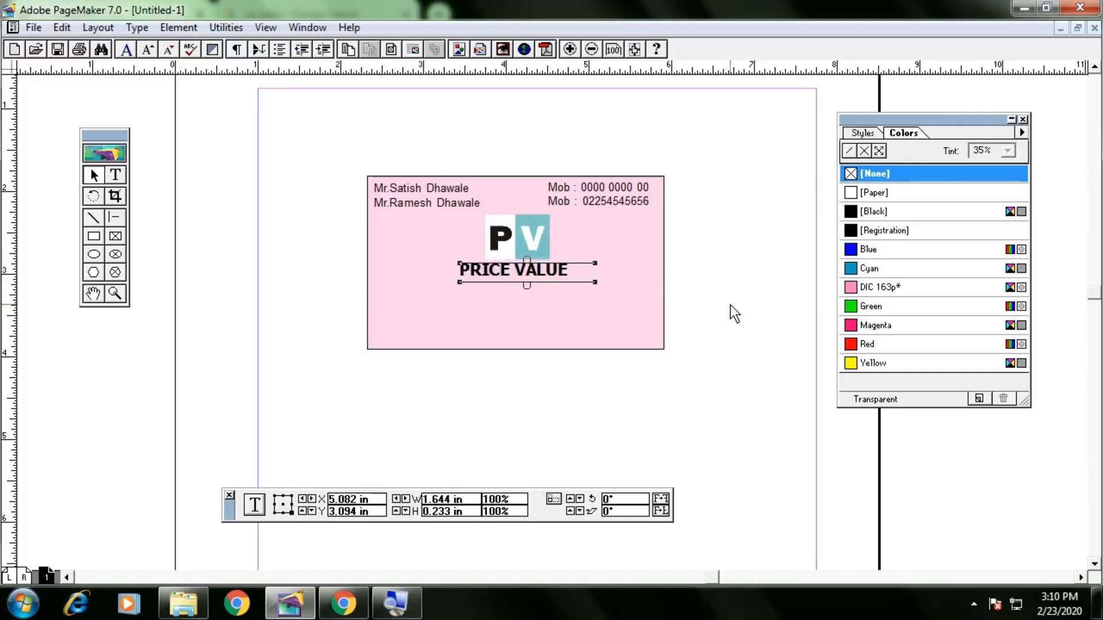
key(Down)
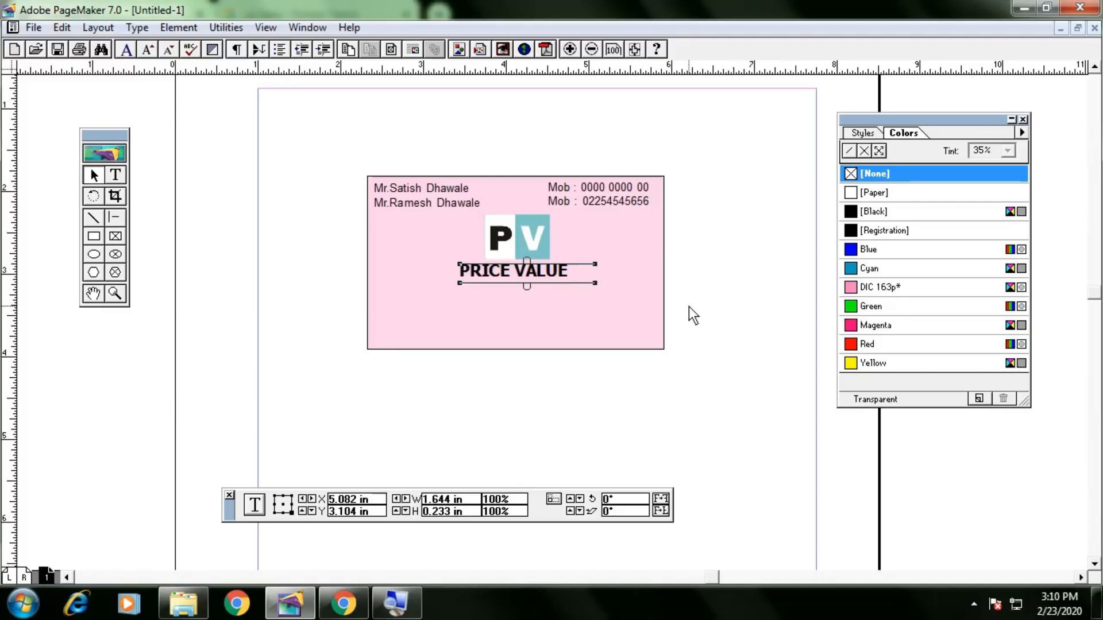
click(690, 307)
drag(518, 236, 419, 244)
drag(505, 274, 520, 247)
click(115, 174)
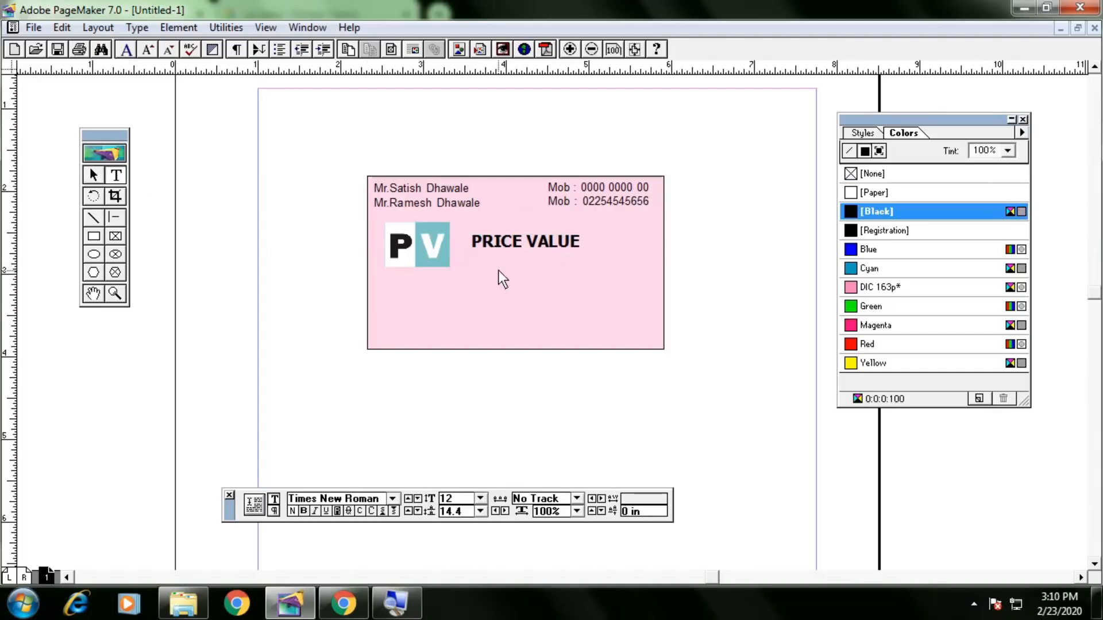
Set the PRICE VALUE text to 30 pt.
triple_click(535, 243)
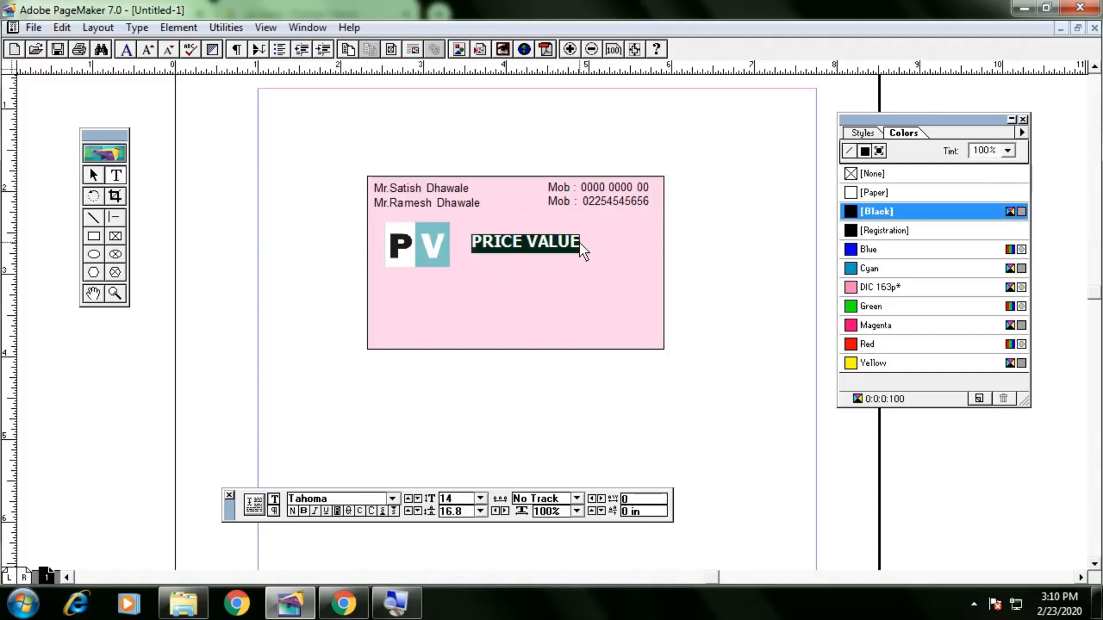
double_click(457, 496)
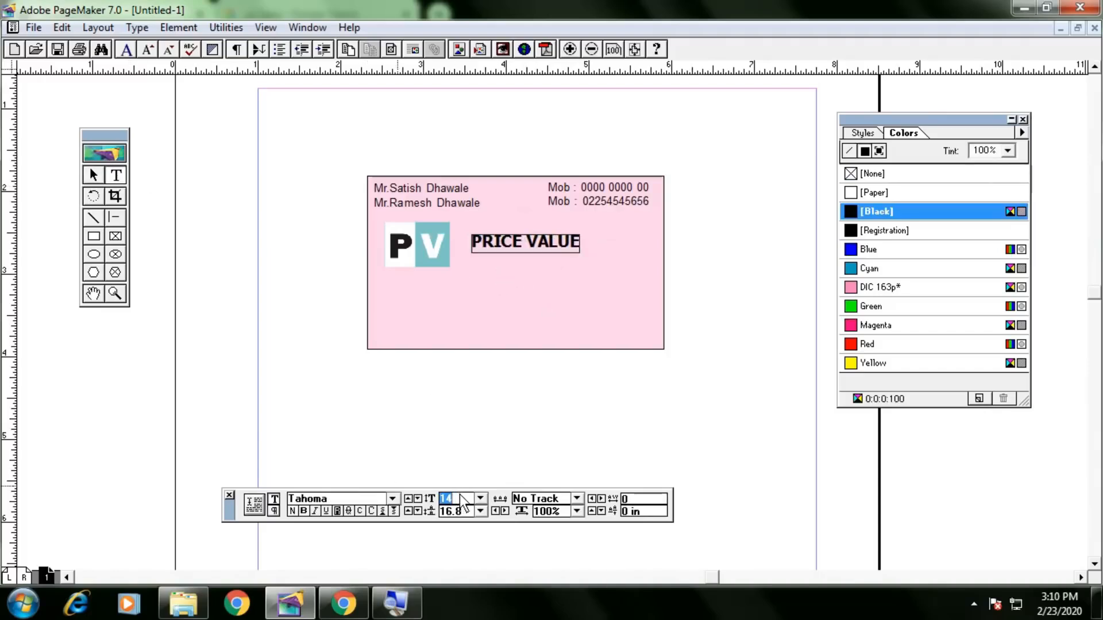
text(30)
key(Return)
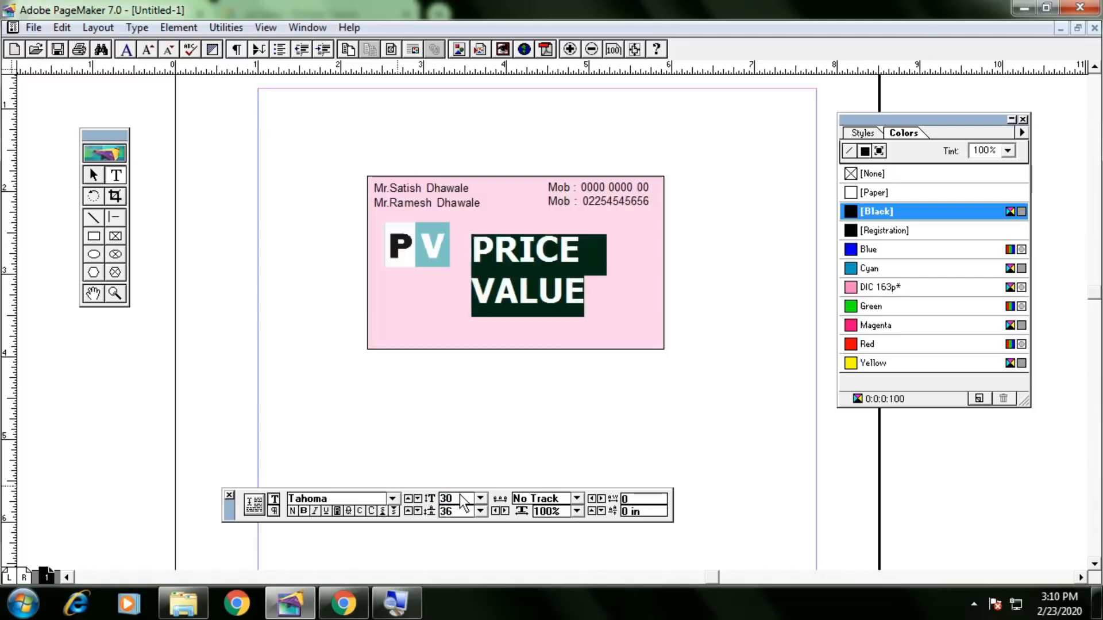
Widen the PRICE VALUE block onto one line and nudge it and the logo left.
click(94, 175)
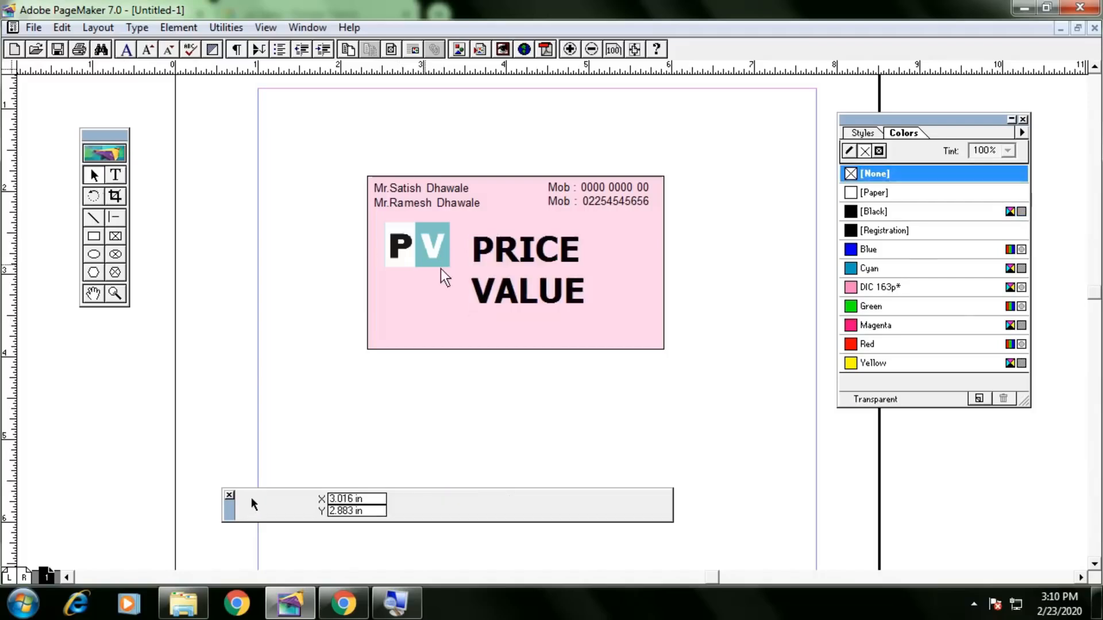
click(502, 290)
drag(608, 319, 709, 308)
click(440, 240)
key(Left)
key(Left)
key(Left)
key(Left)
key(Left)
key(Left)
key(Left)
key(Left)
key(Left)
key(Left)
key(Left)
click(525, 254)
key(Left)
key(Left)
key(Left)
key(Left)
key(Left)
key(Left)
key(Left)
key(Left)
key(Left)
key(Left)
key(Left)
key(Left)
key(Left)
key(Left)
key(Left)
key(Left)
key(Left)
key(Left)
key(Left)
key(Left)
key(Left)
key(Left)
key(Left)
key(Left)
key(Left)
key(Left)
key(Left)
key(Left)
key(Left)
key(Left)
key(Left)
key(Left)
key(Left)
key(Up)
key(Up)
key(Up)
key(Up)
key(Up)
key(Right)
key(Right)
key(Right)
key(Right)
Reduce PRICE VALUE to 26 pt so it fits beside the logo.
click(115, 176)
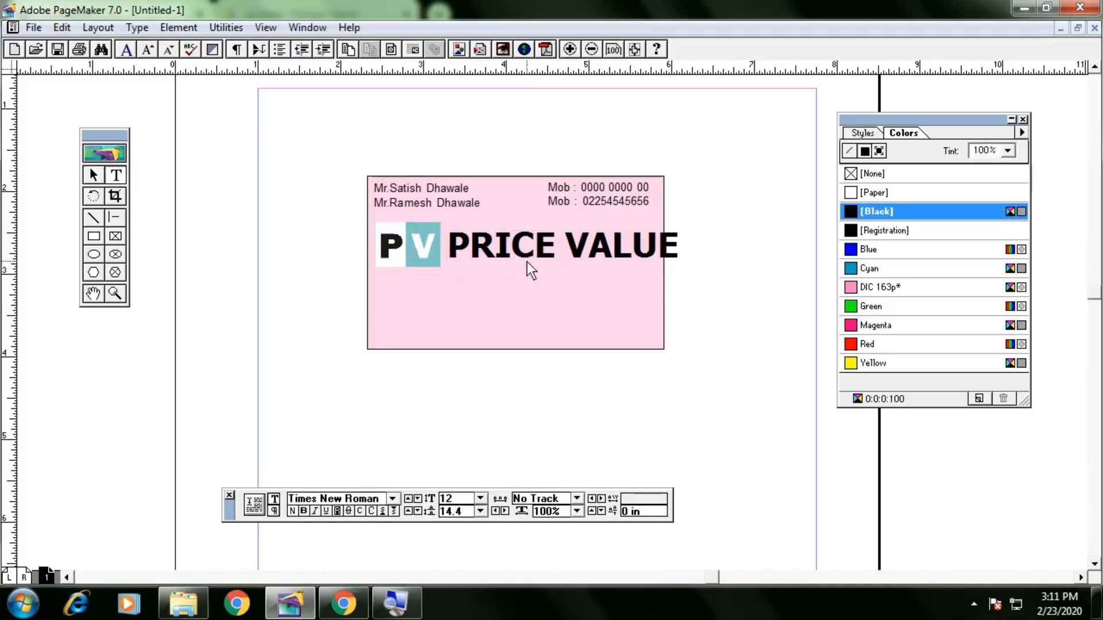
triple_click(526, 261)
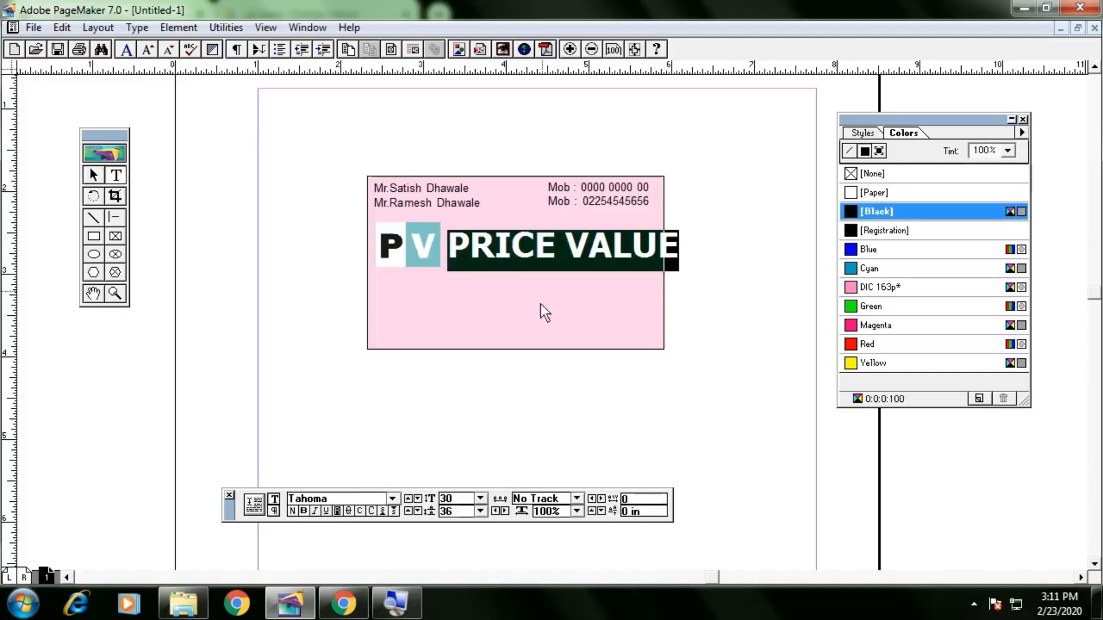
double_click(453, 500)
text(26)
key(Return)
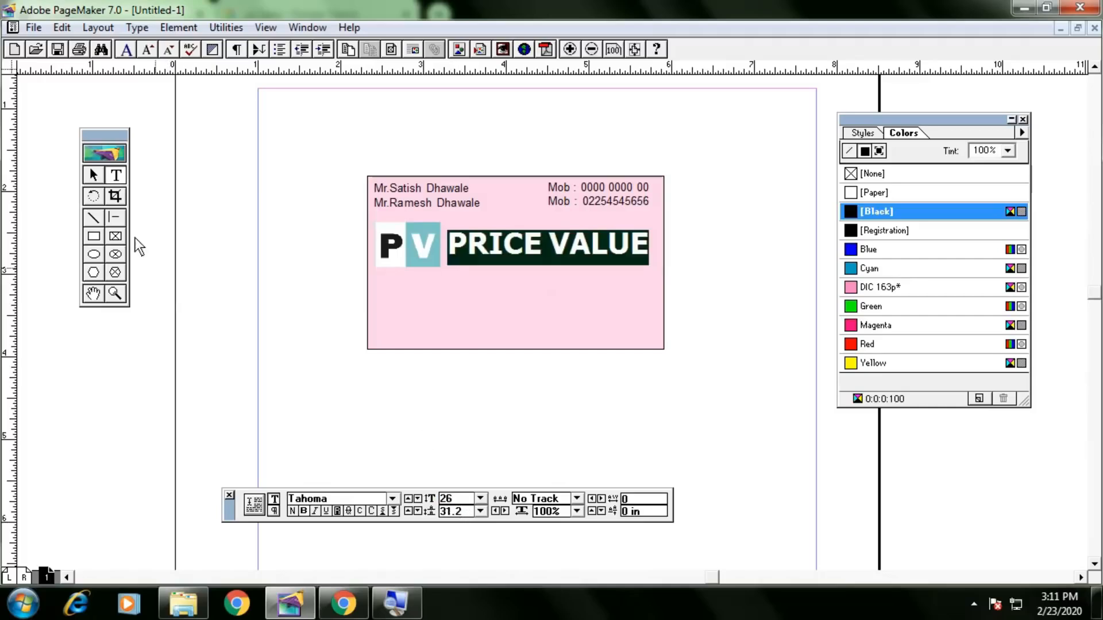
click(94, 175)
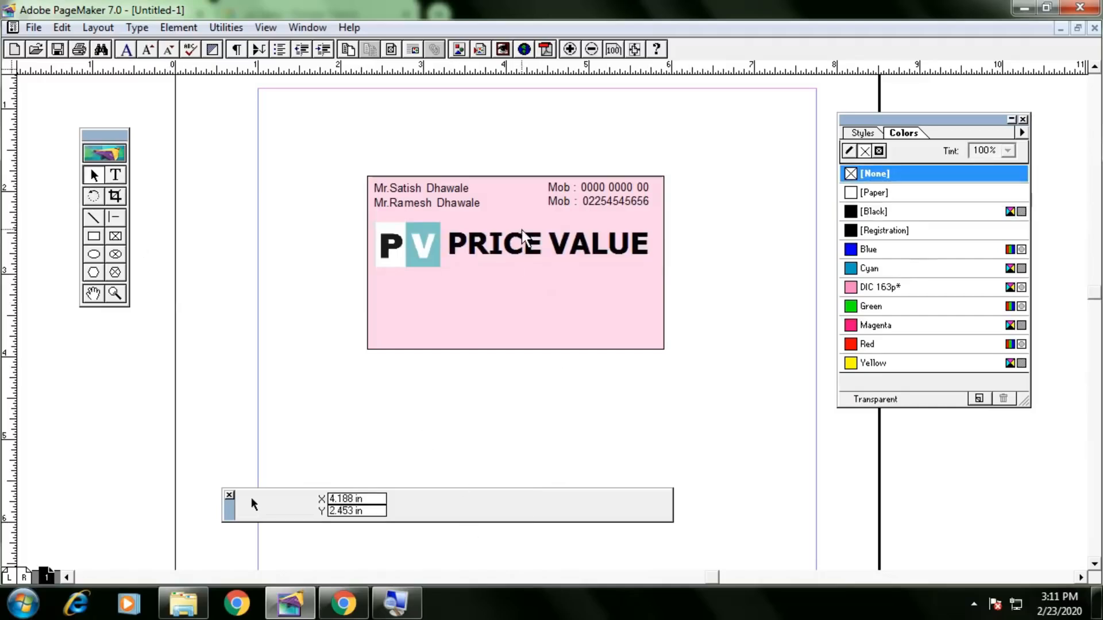
click(521, 250)
click(730, 319)
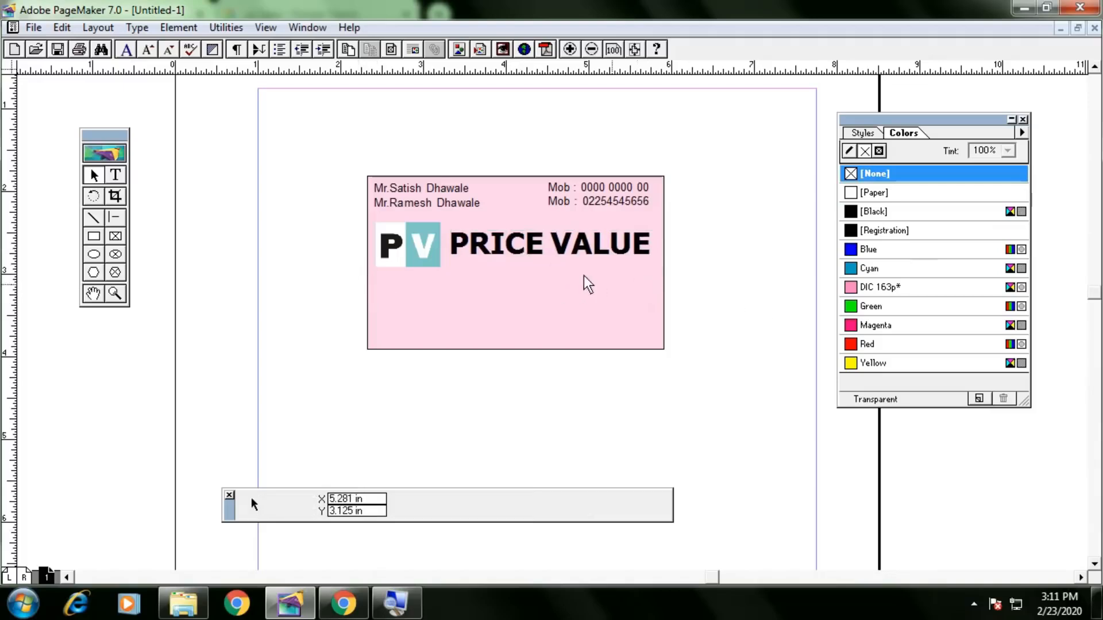
click(506, 248)
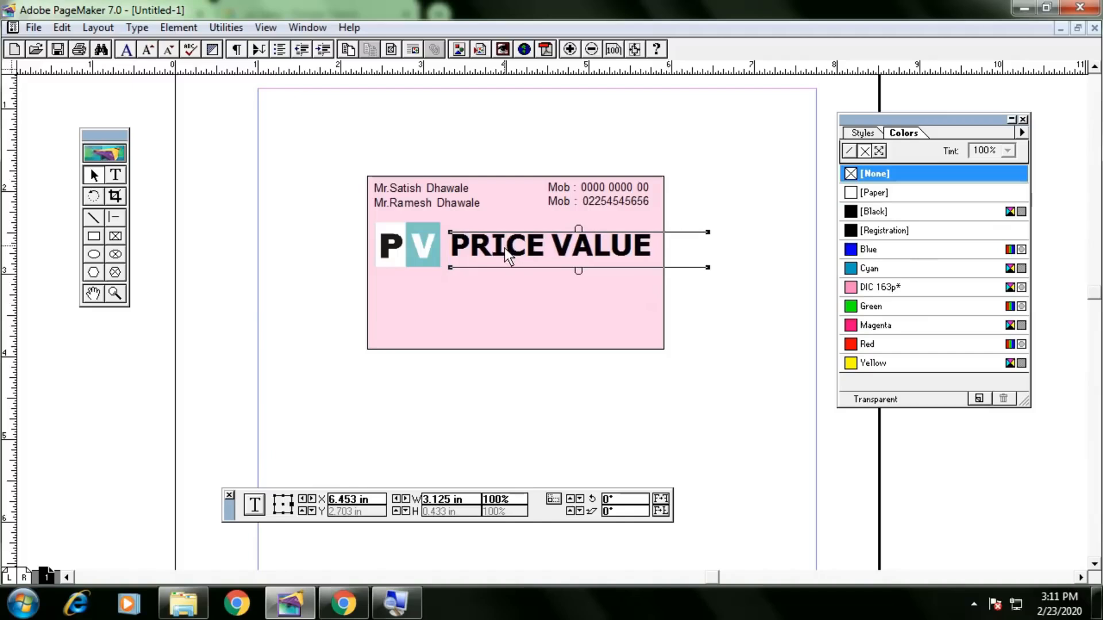
click(432, 249)
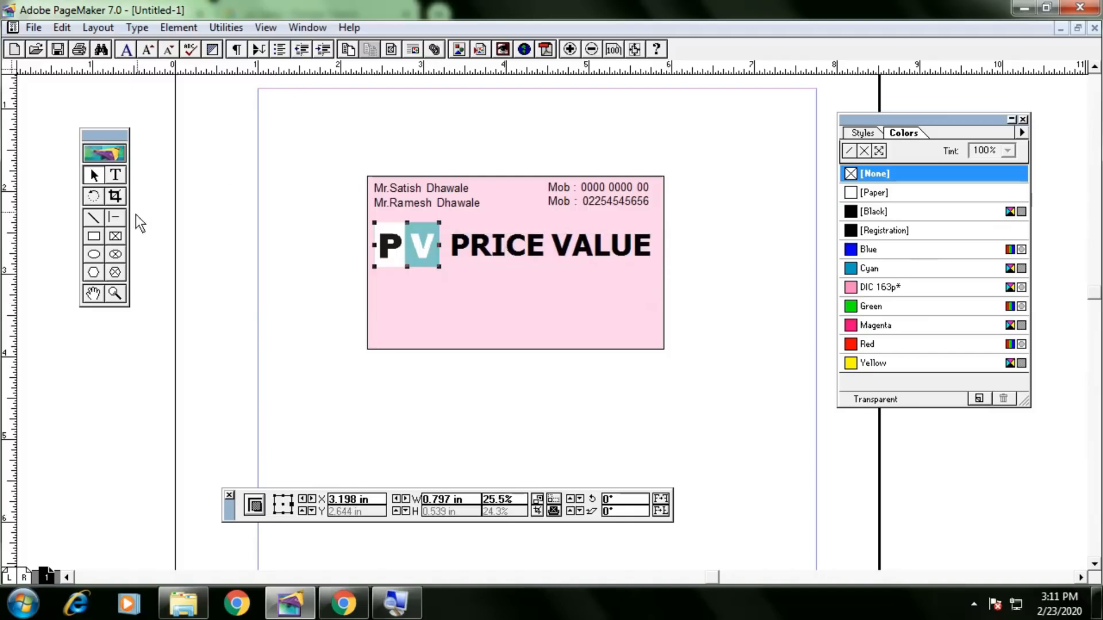
click(115, 218)
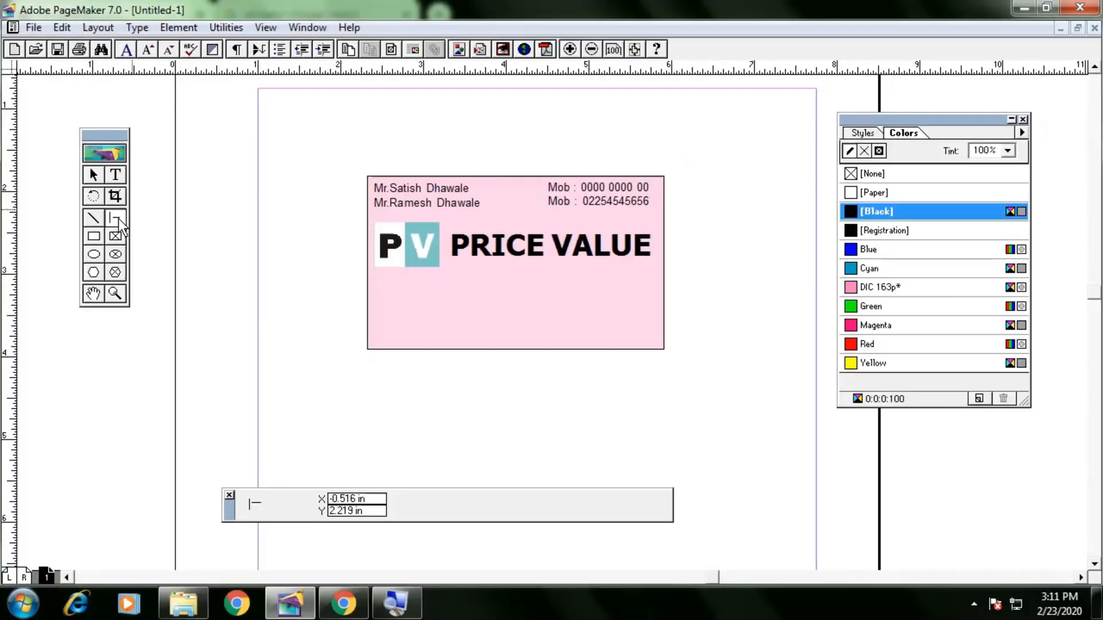
Draw a 3.594 in horizontal divider across the card below PRICE VALUE and nudge it down.
click(93, 218)
click(116, 219)
drag(367, 275, 666, 284)
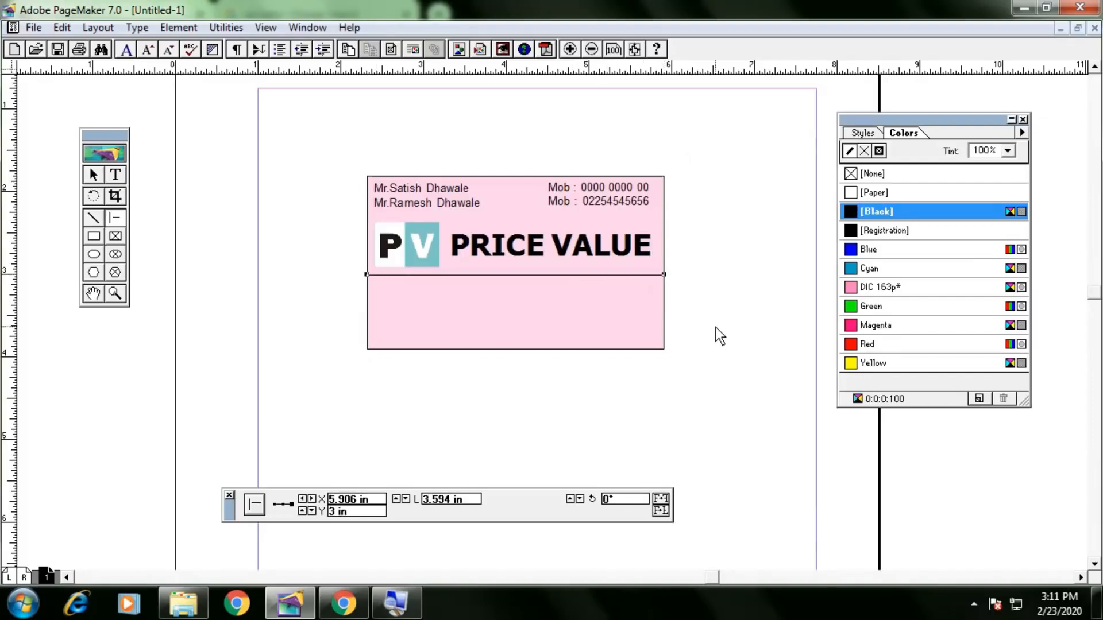
click(94, 174)
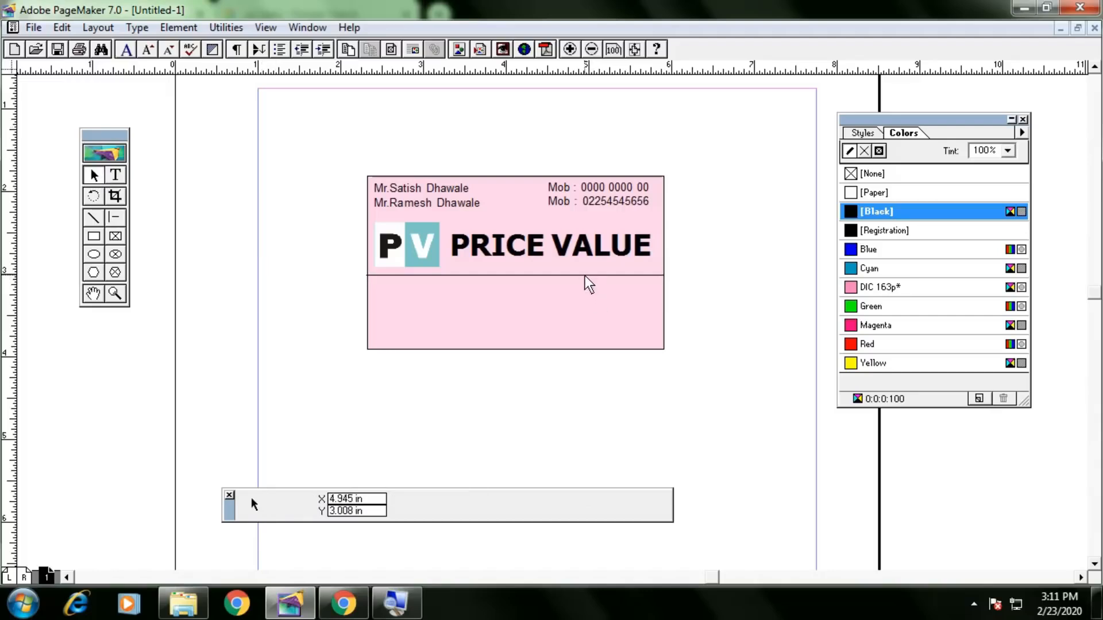
click(585, 277)
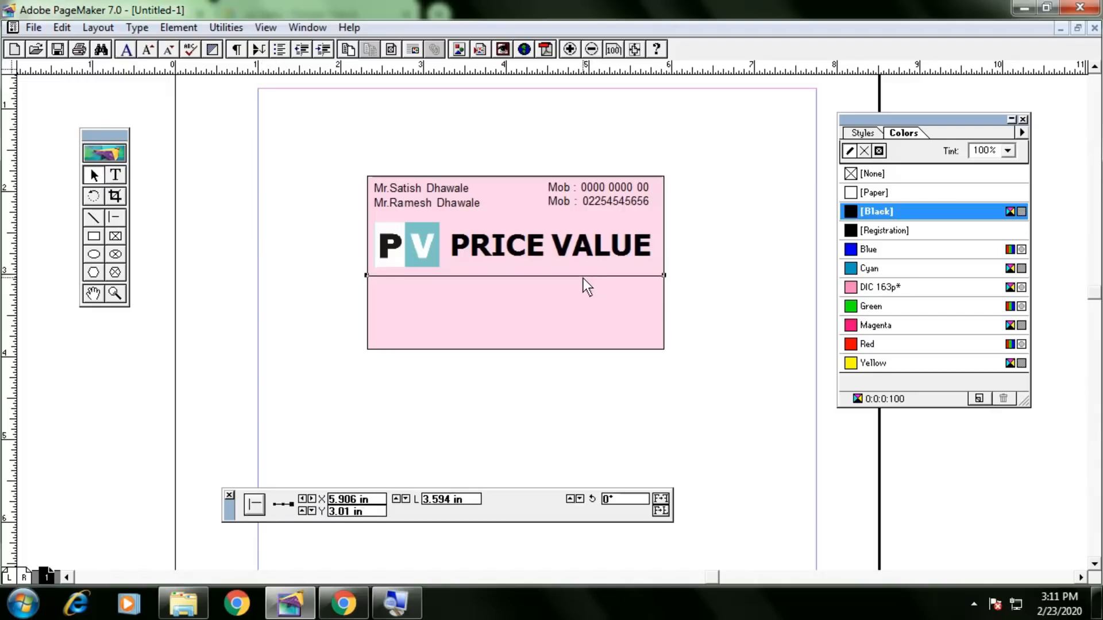
key(Down)
key(Down)
key(Down)
key(Down)
key(Down)
key(Down)
key(Down)
key(Down)
key(Down)
key(Down)
key(Down)
key(Down)
key(Down)
key(Down)
key(Down)
key(Down)
key(Down)
key(Down)
key(Down)
key(Down)
key(Down)
key(Down)
key(Down)
key(Down)
key(Down)
key(Down)
key(Down)
key(Down)
key(Down)
key(Down)
key(Down)
key(Down)
key(Down)
key(Down)
key(Down)
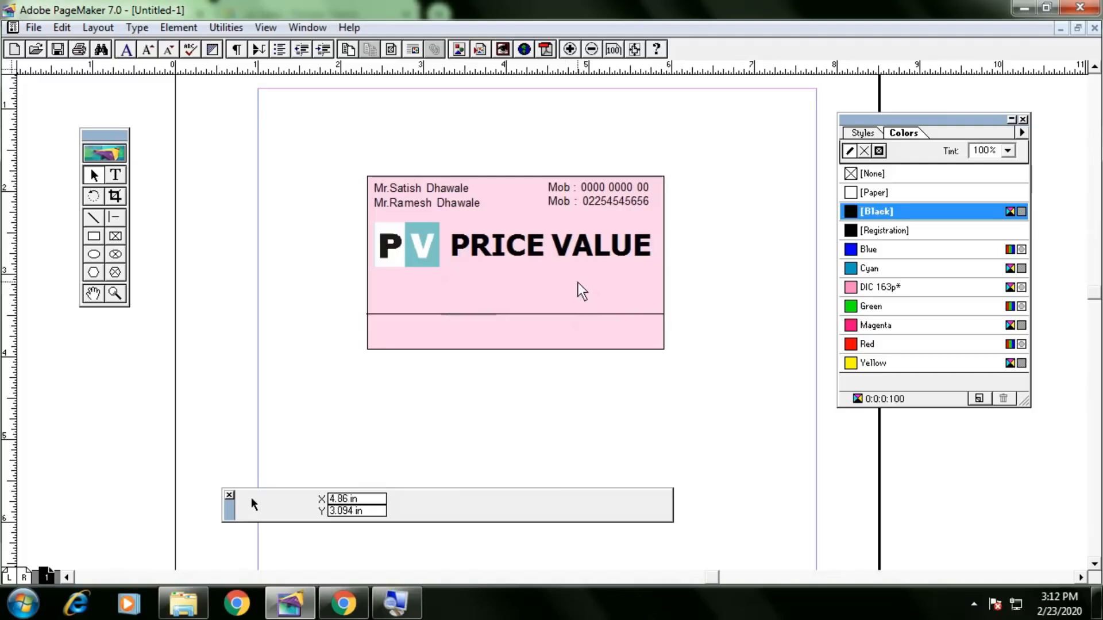
click(119, 176)
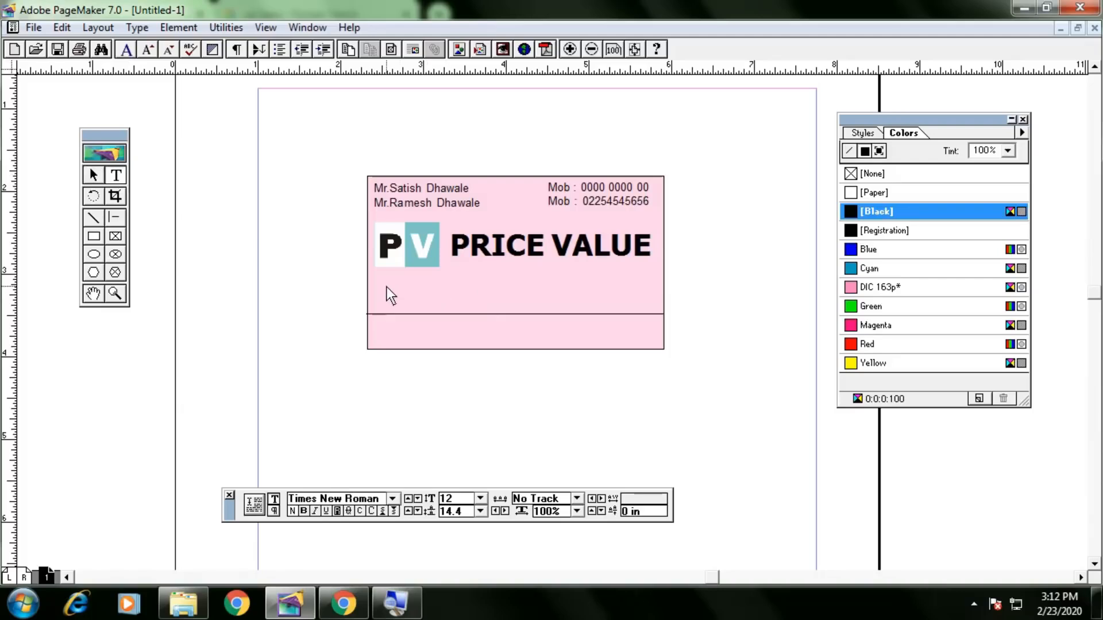
Type the tagline 'Show now and get Proper Value of your Price' beneath PRICE VALUE.
drag(385, 285, 647, 305)
text(Show now and get Value of your Price)
key(ctrl+a)
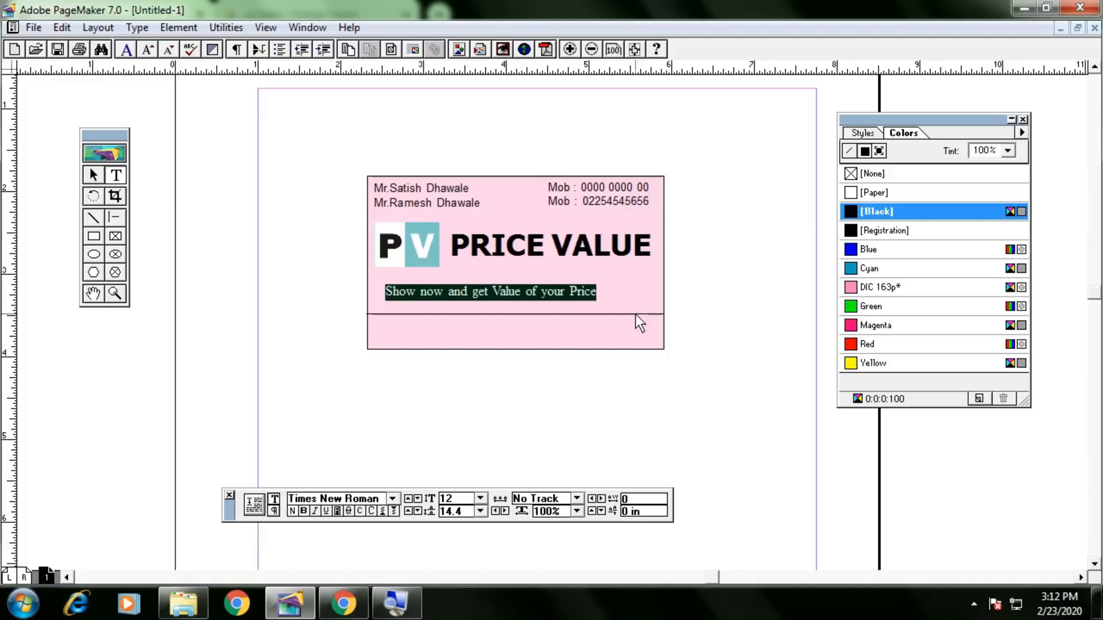
drag(601, 292, 422, 281)
click(489, 294)
text(Proper)
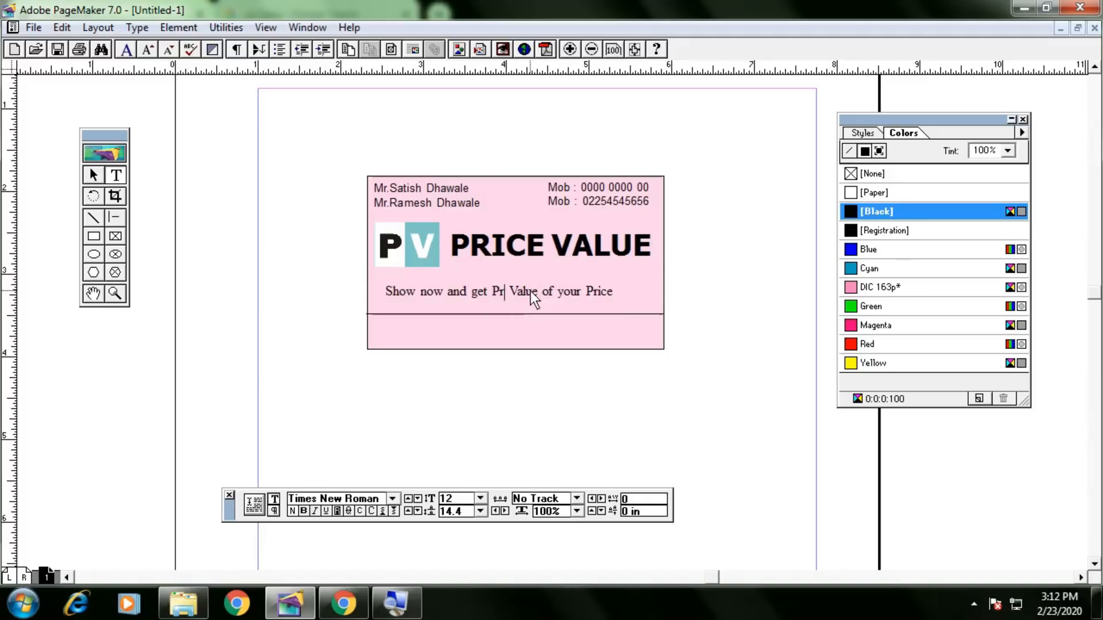
Make the tagline bold Candara and widen its block to fit one line.
key(ctrl+a)
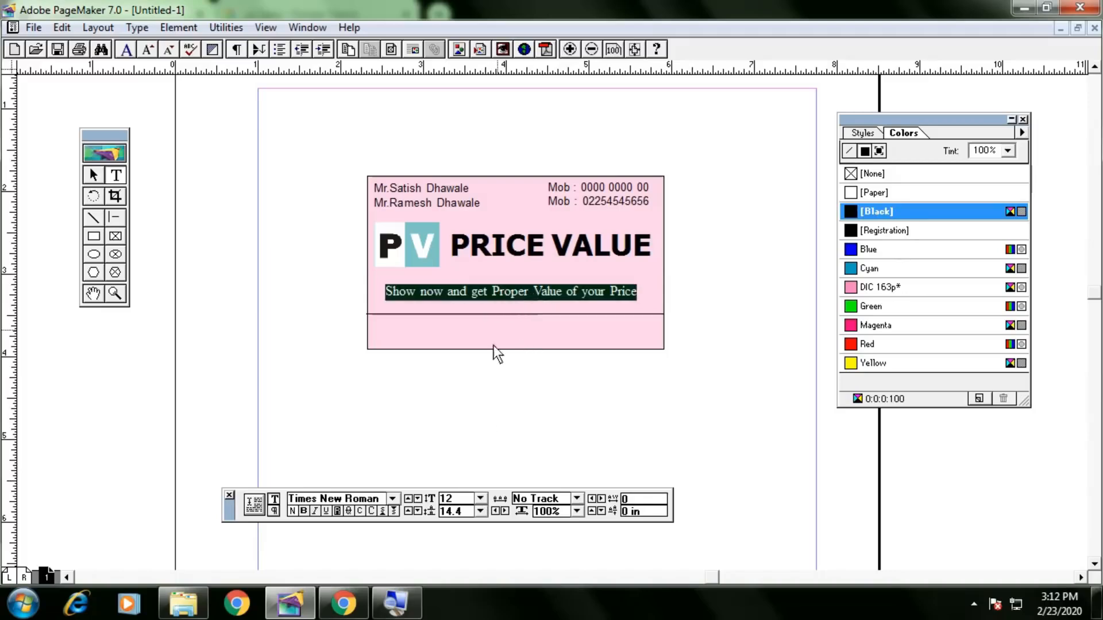
click(393, 499)
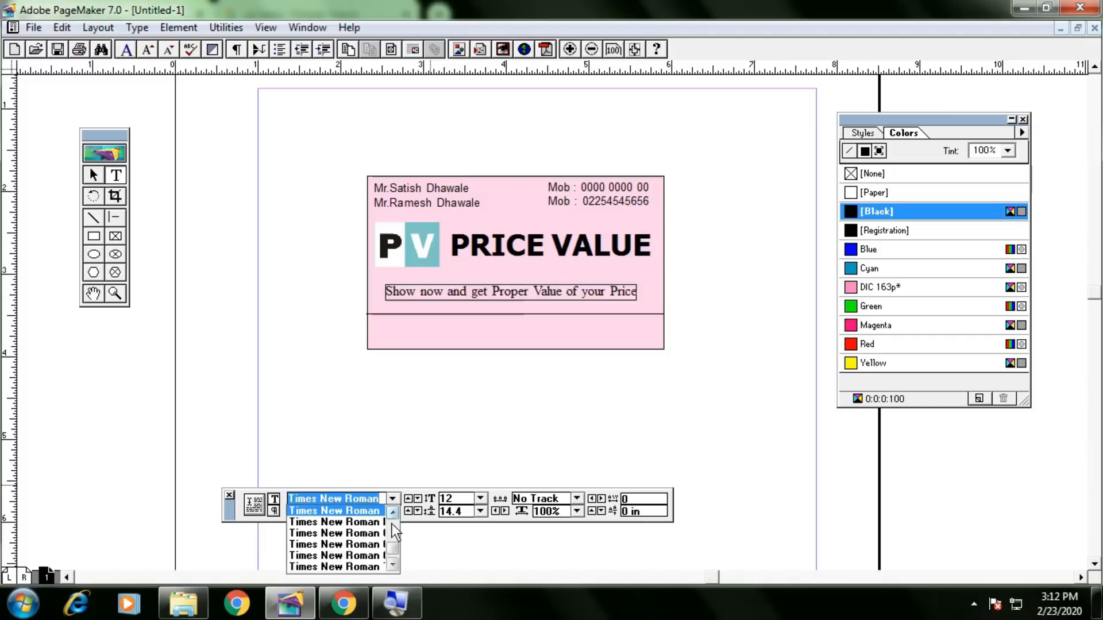
drag(393, 548, 398, 530)
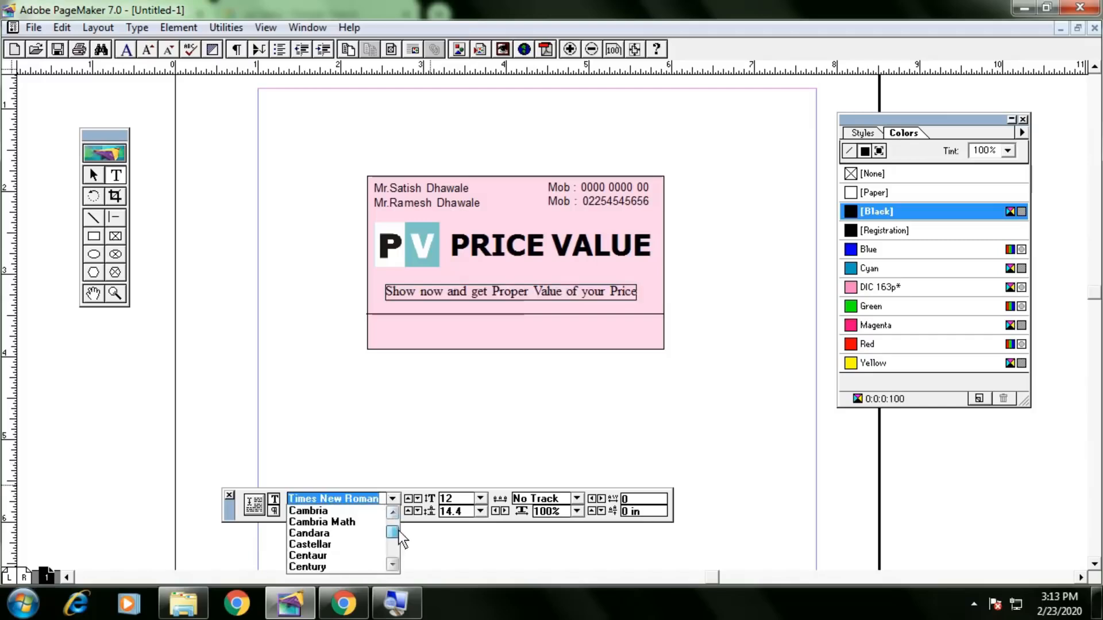
click(346, 536)
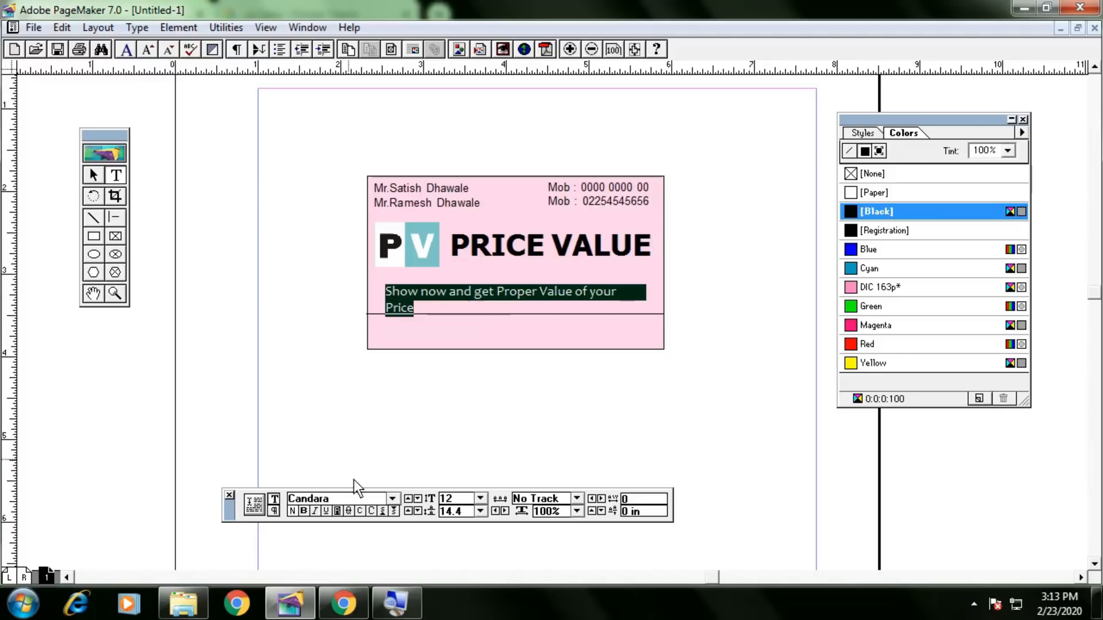
click(303, 511)
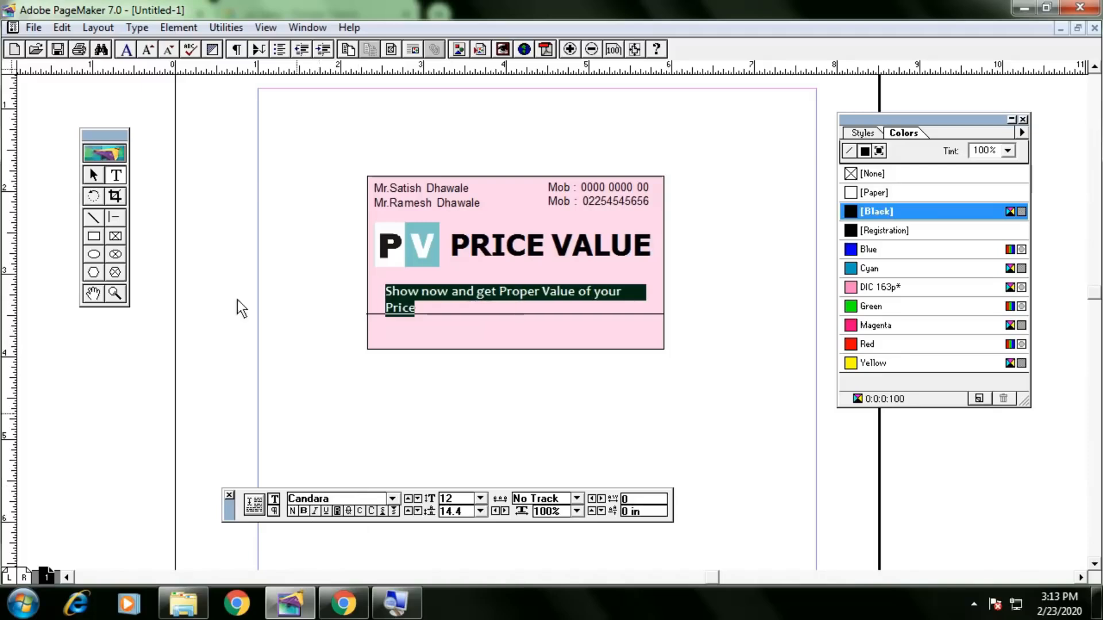
click(94, 171)
click(579, 302)
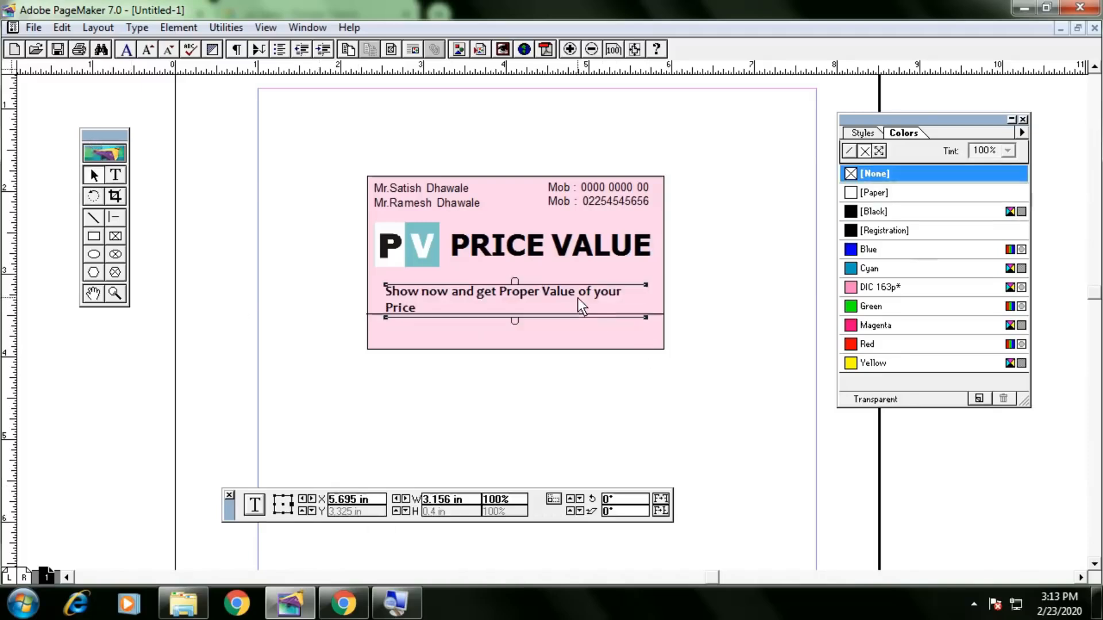
drag(644, 317, 675, 300)
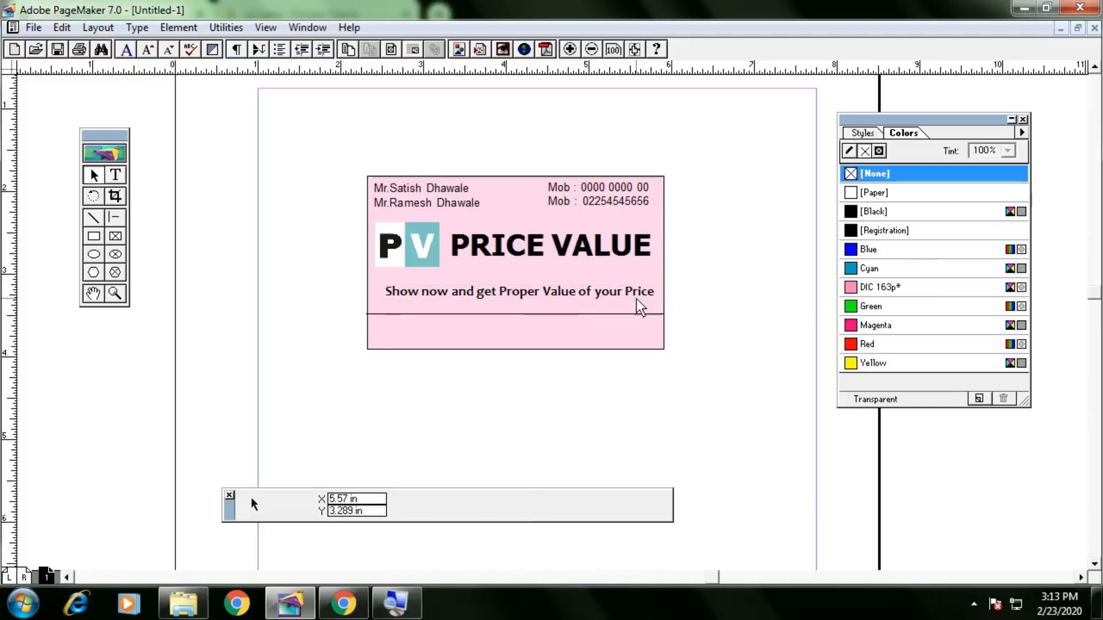
Nudge the tagline block into position with the arrow keys.
key(Up)
key(Up)
key(Up)
key(Up)
key(Up)
key(Up)
key(Up)
key(Left)
key(Left)
key(Left)
key(Left)
key(Left)
key(Left)
key(Left)
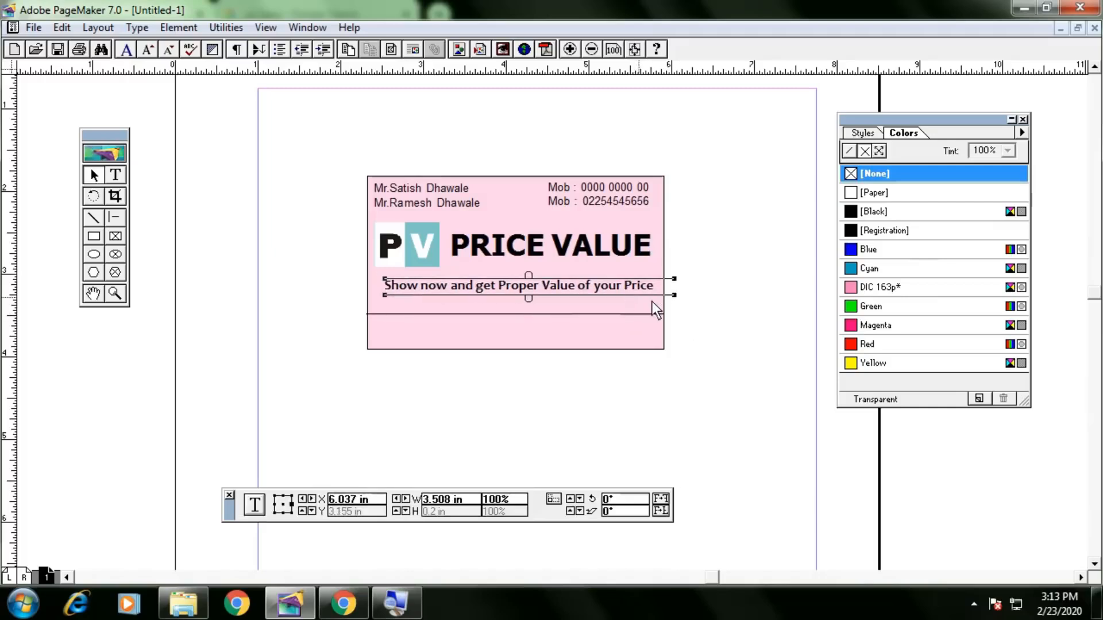
key(Down)
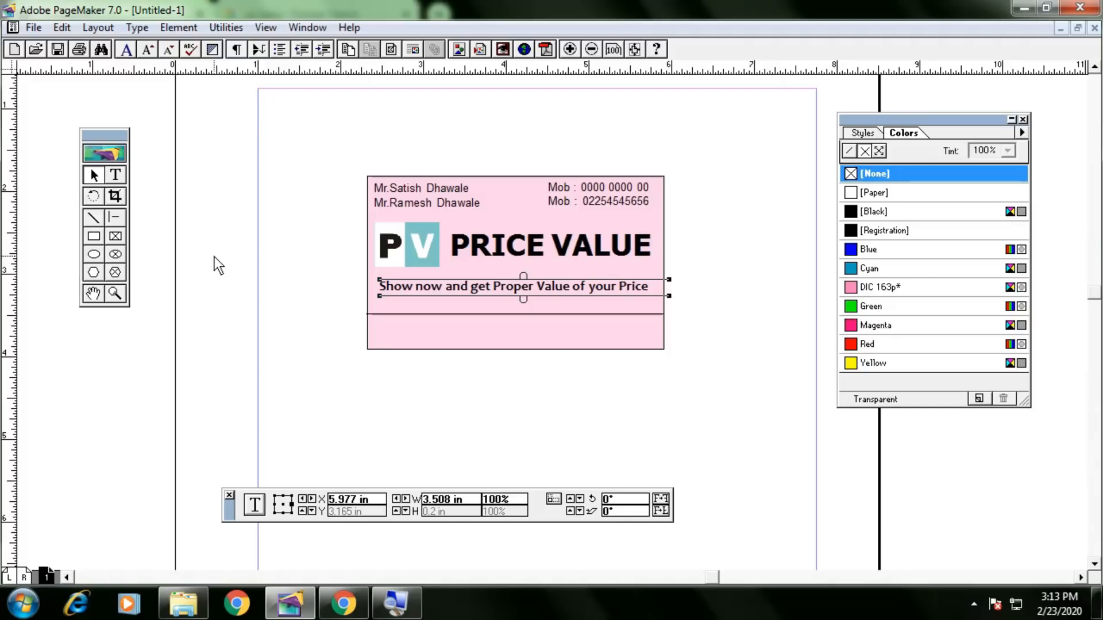
key(Up)
key(Left)
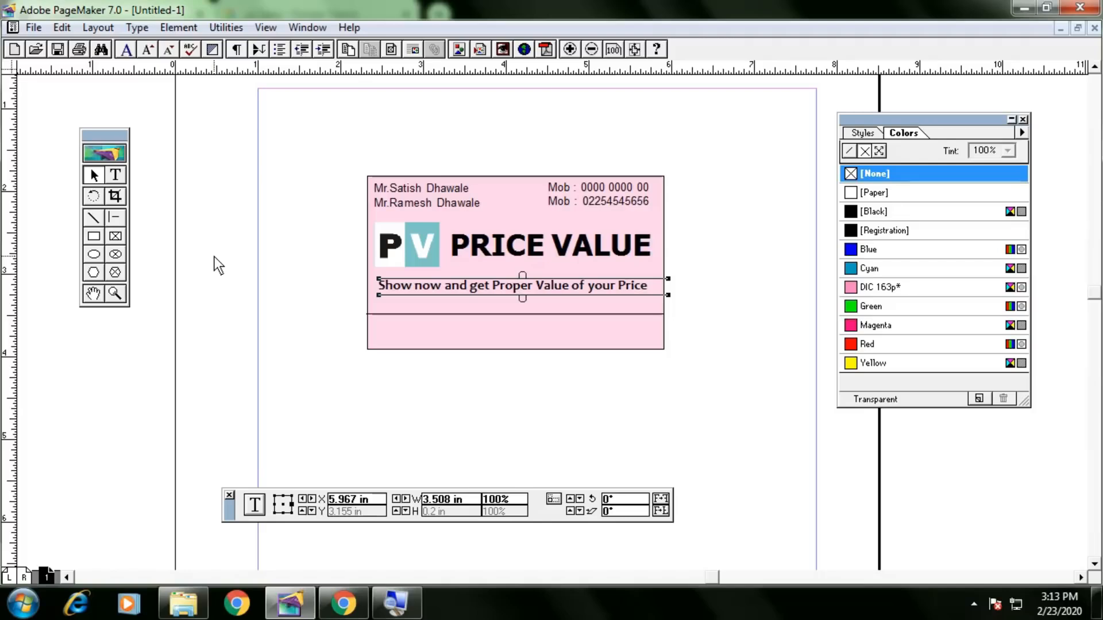
Check the card's text blocks and delete an accidentally pasted name block.
click(601, 314)
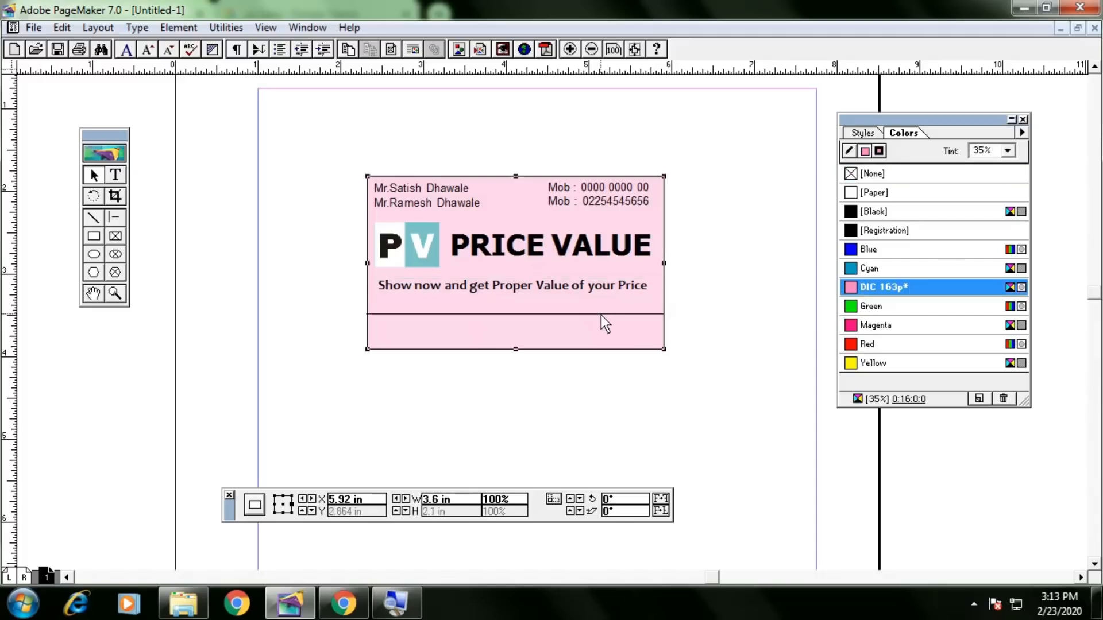
click(603, 246)
click(568, 285)
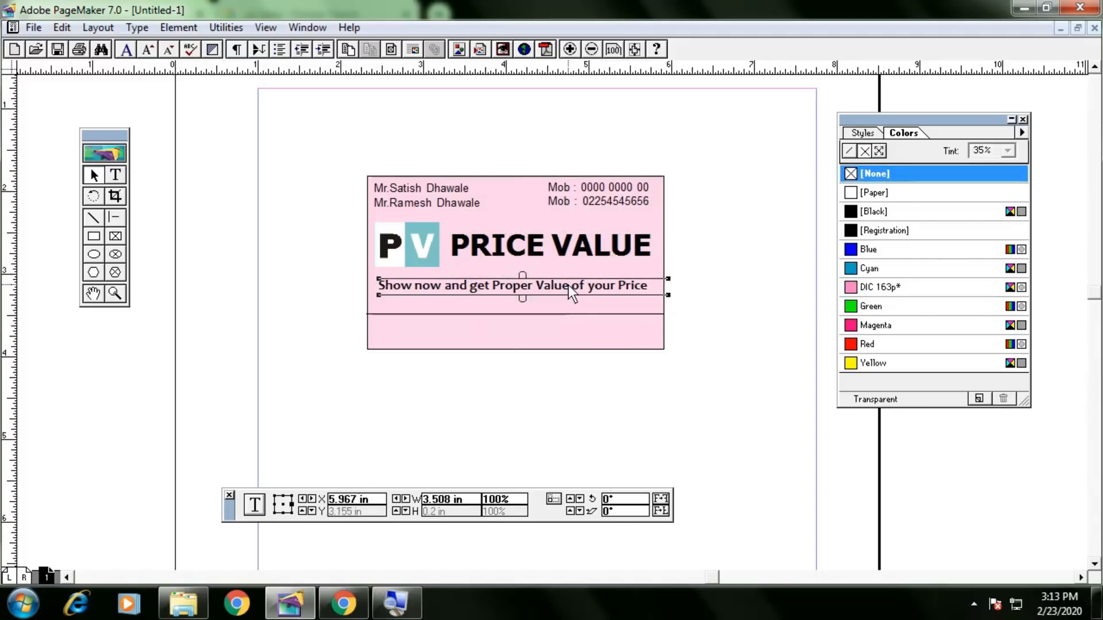
click(705, 308)
click(115, 175)
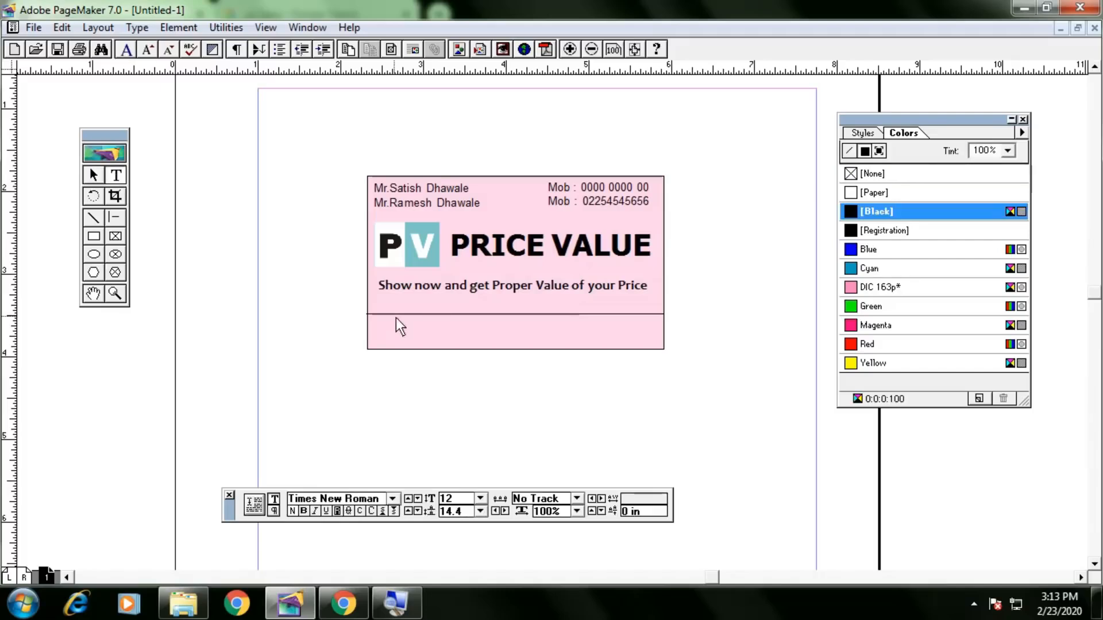
click(570, 310)
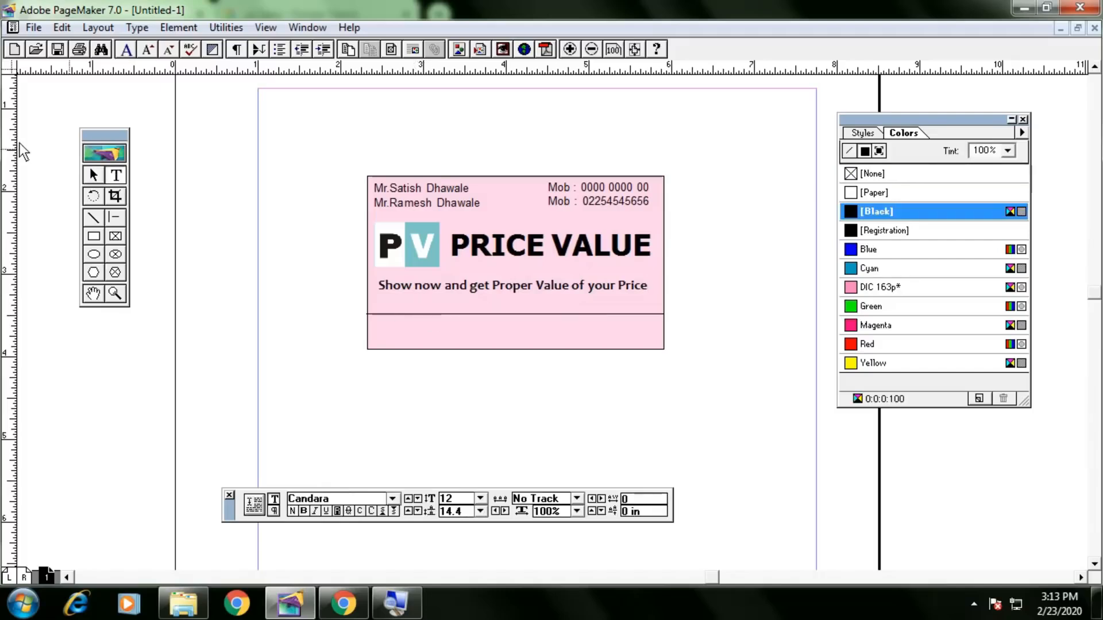
click(94, 176)
click(605, 286)
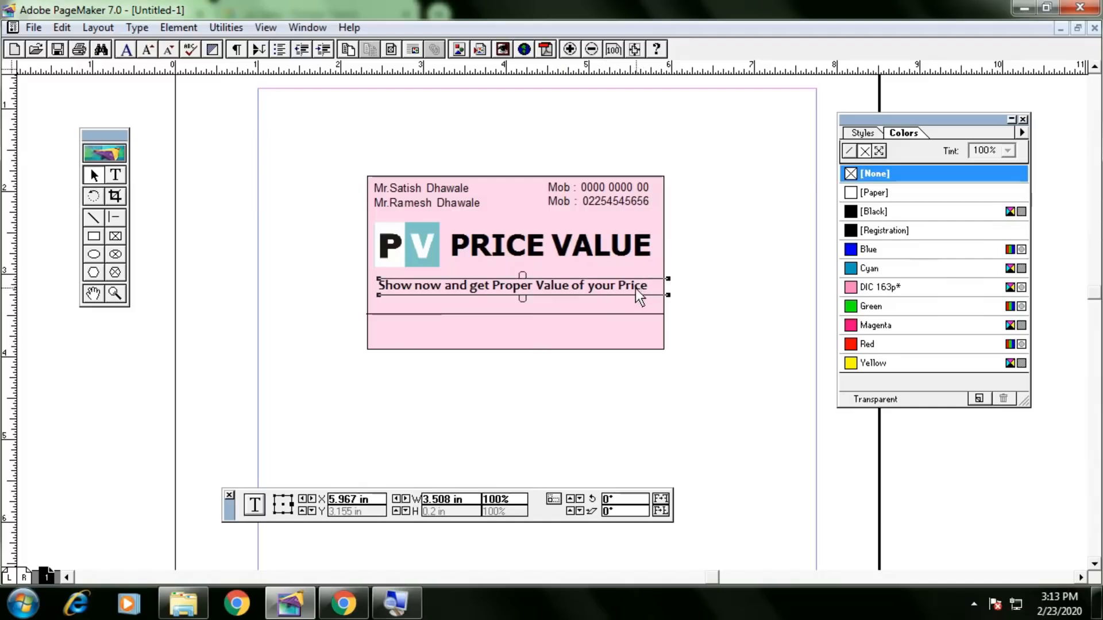
click(278, 253)
key(ctrl+v)
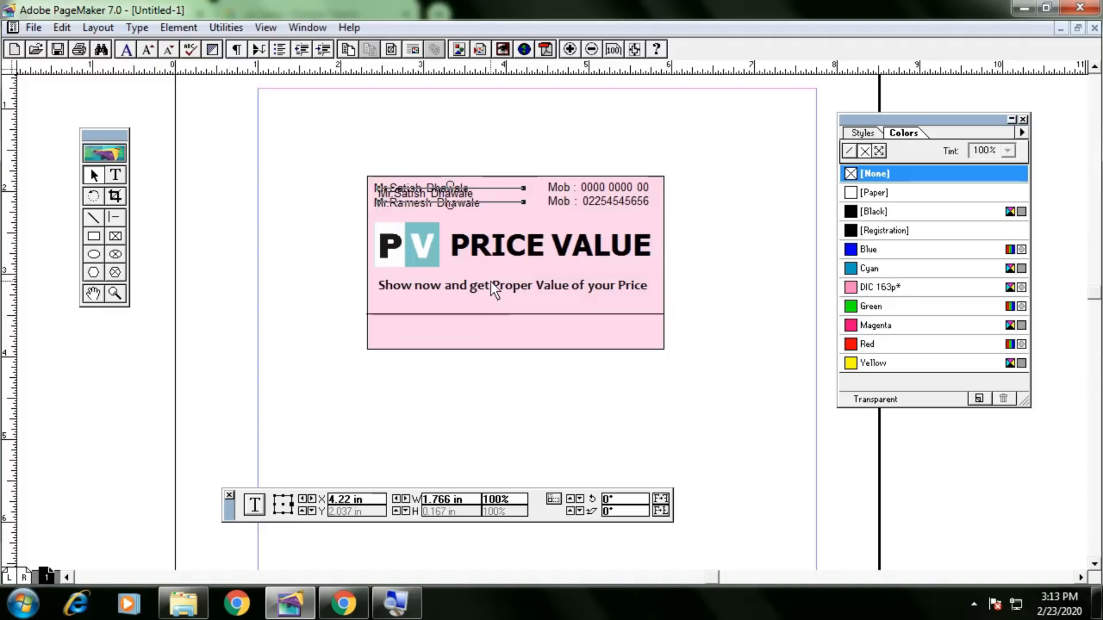
key(Delete)
Duplicate the tagline and line the copy up directly beneath the original.
click(525, 285)
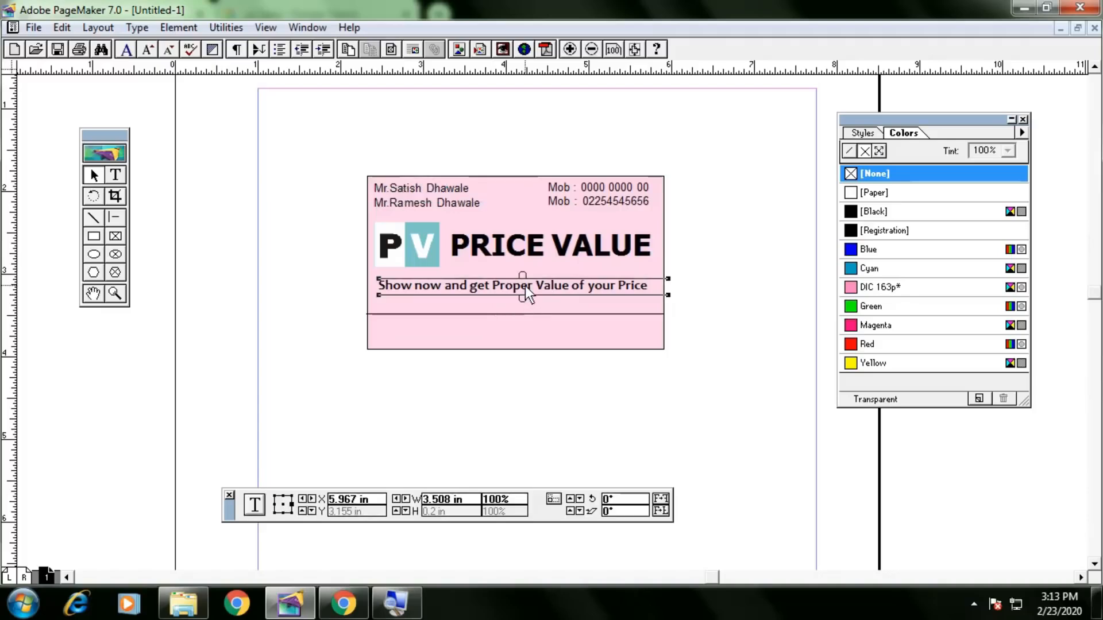
key(ctrl+c)
key(ctrl+v)
drag(525, 288, 519, 299)
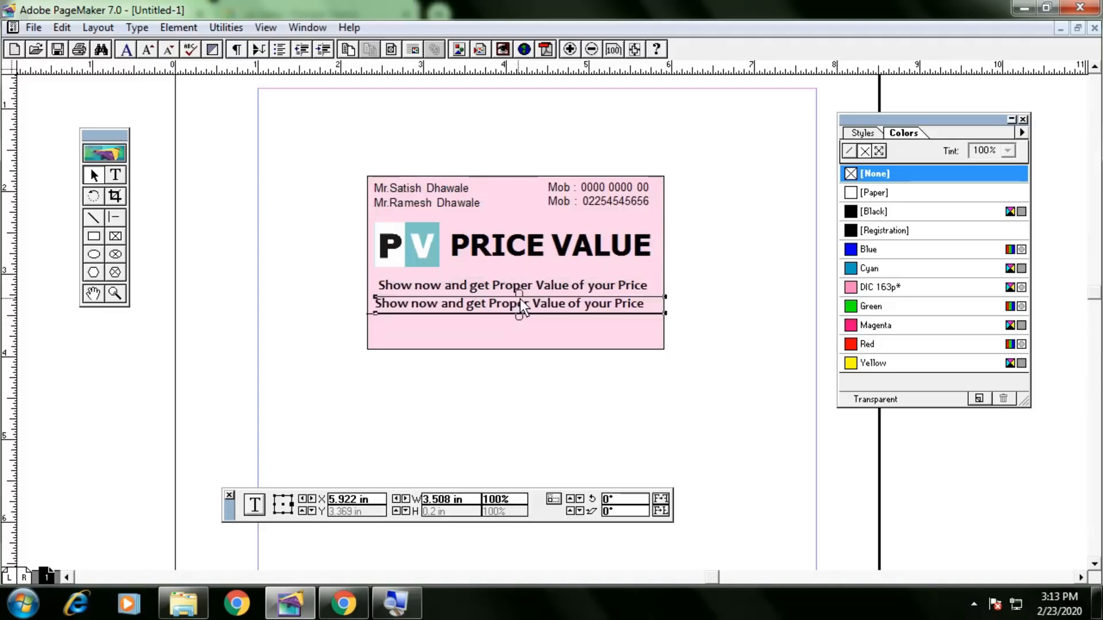
key(Right)
key(Right)
key(Right)
key(Right)
key(Right)
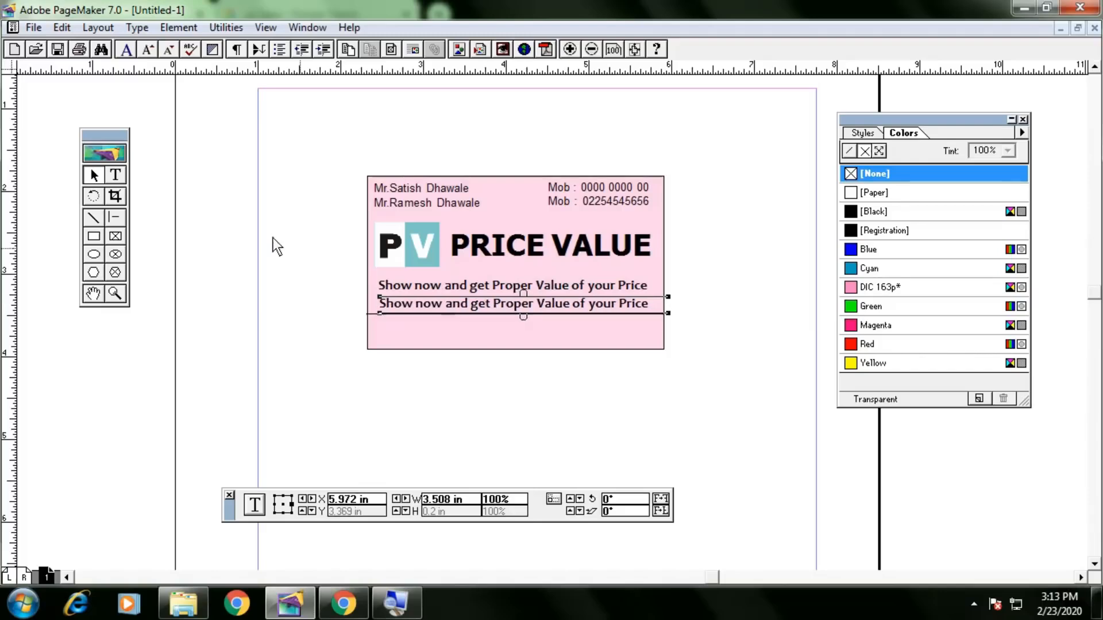
Clear the text from the duplicate tagline line.
click(115, 174)
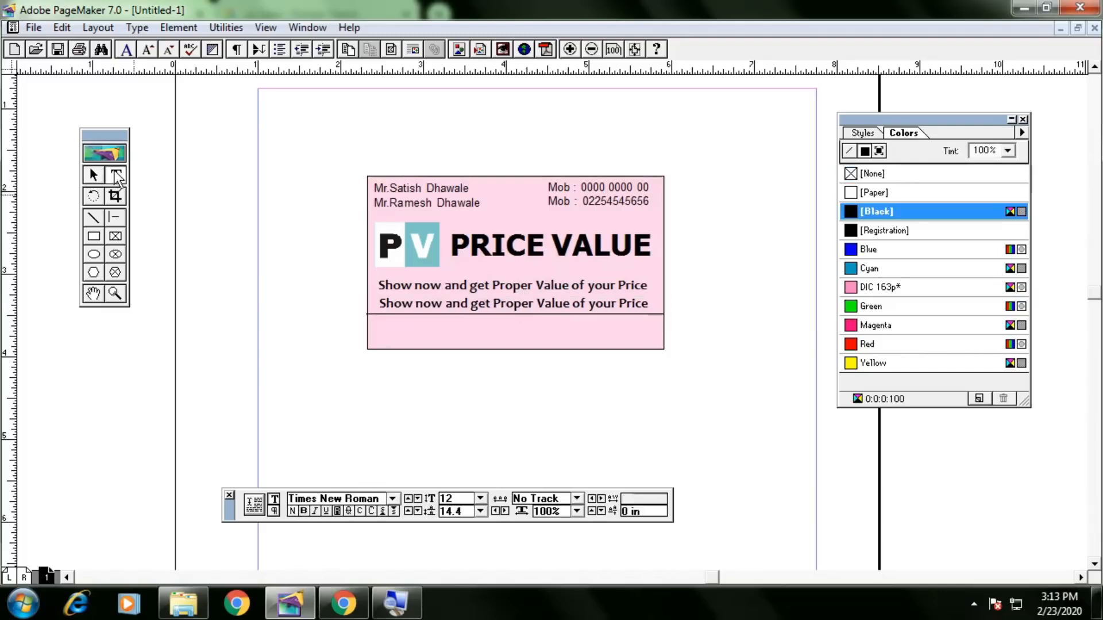
triple_click(650, 309)
key(BackSpace)
text(http;)
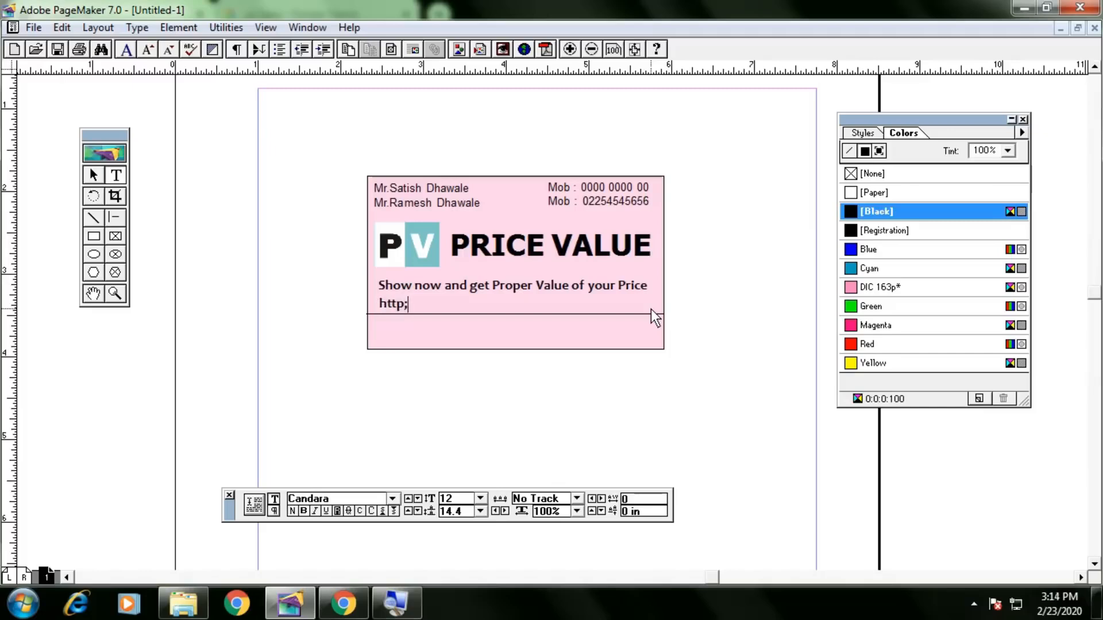
key(BackSpace)
text(:)
key(BackSpace)
text(s://)
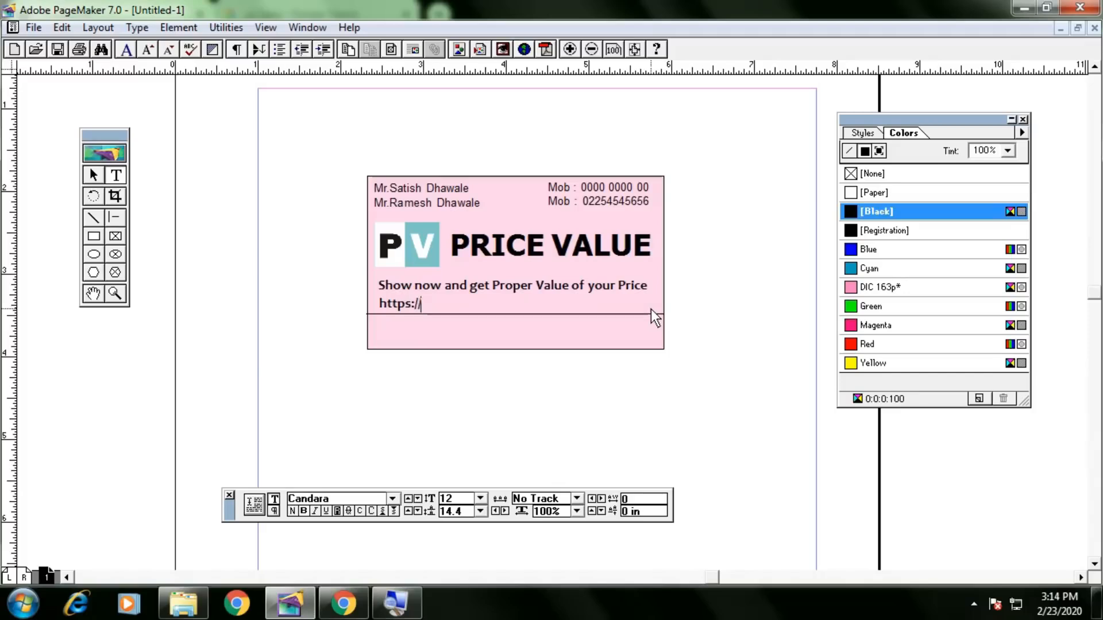
text(/www.pricevalue.in)
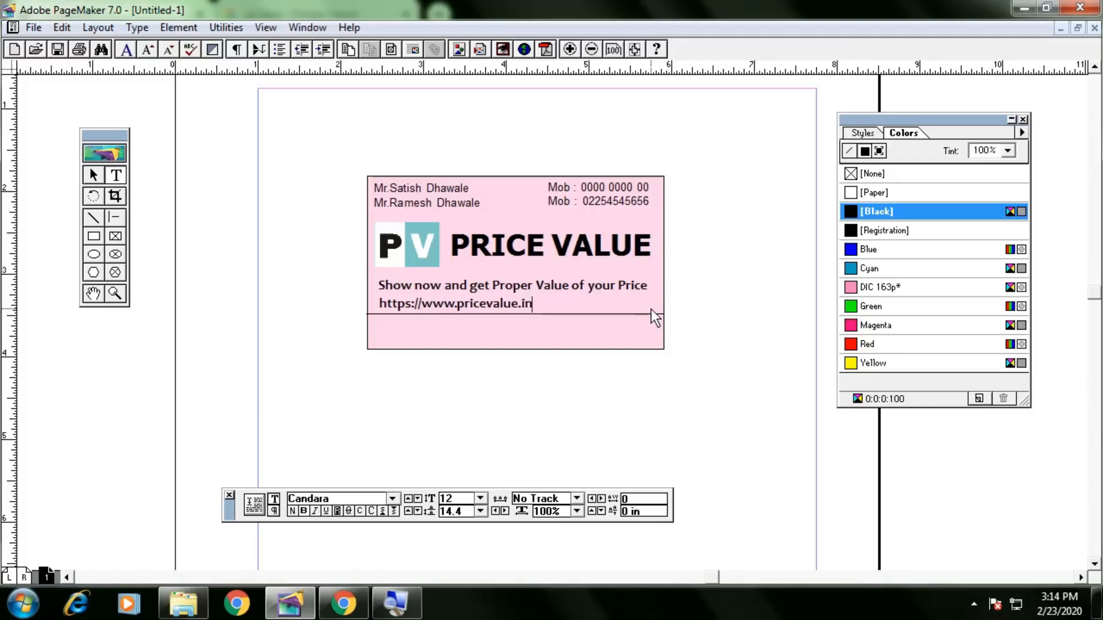
Narrow the website block and nudge it right to centre it under the tagline.
click(93, 174)
click(523, 306)
drag(664, 297, 571, 309)
key(Right)
key(Right)
key(Right)
key(Right)
key(Right)
key(Right)
key(Right)
key(Right)
key(Right)
key(Right)
key(Right)
key(Right)
key(Right)
key(Right)
key(Right)
key(Right)
key(Right)
key(Right)
key(Right)
key(Right)
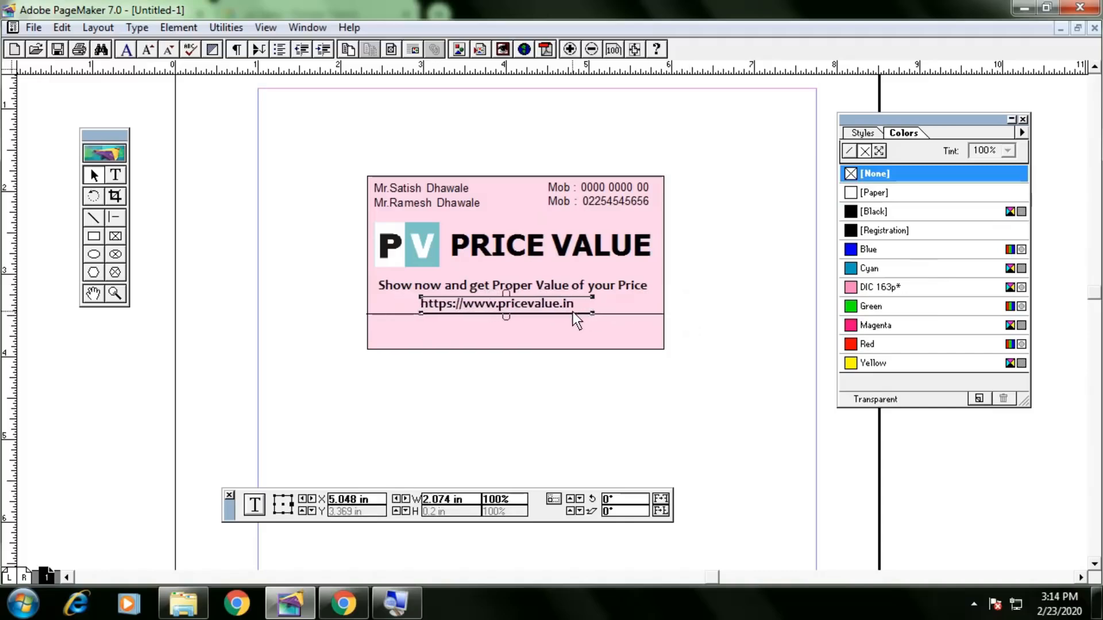
key(Right)
key(Right)
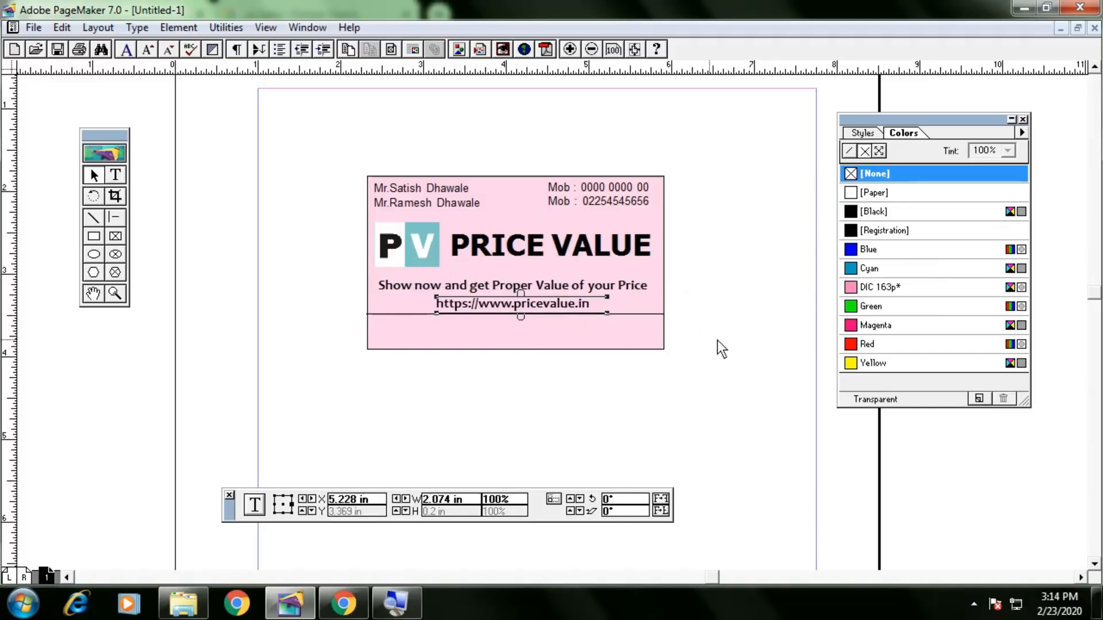
click(725, 340)
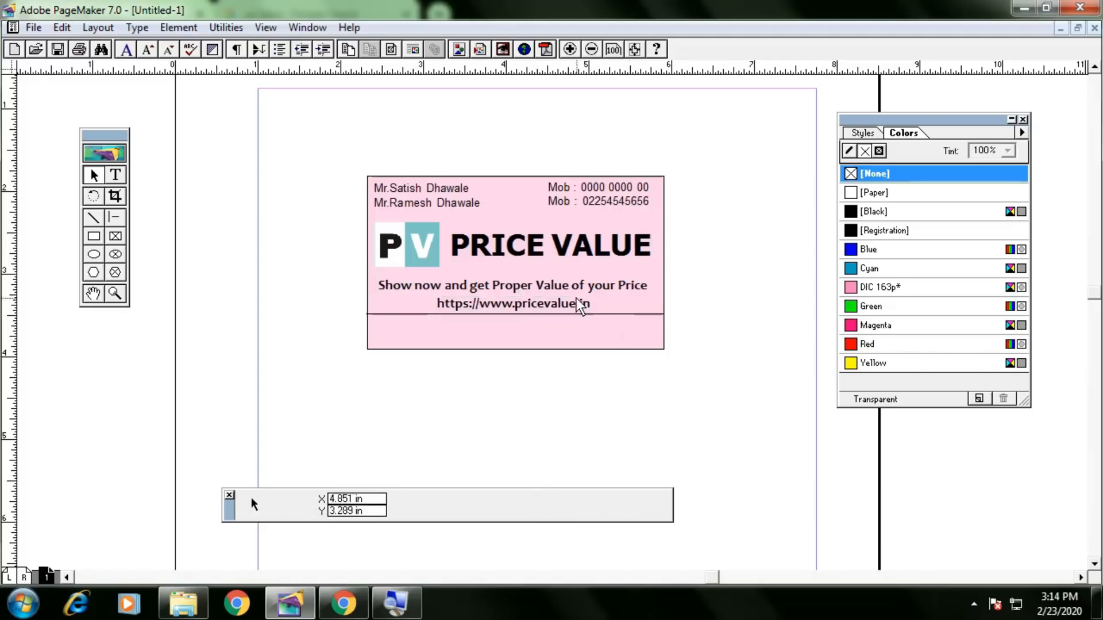
click(572, 302)
click(730, 330)
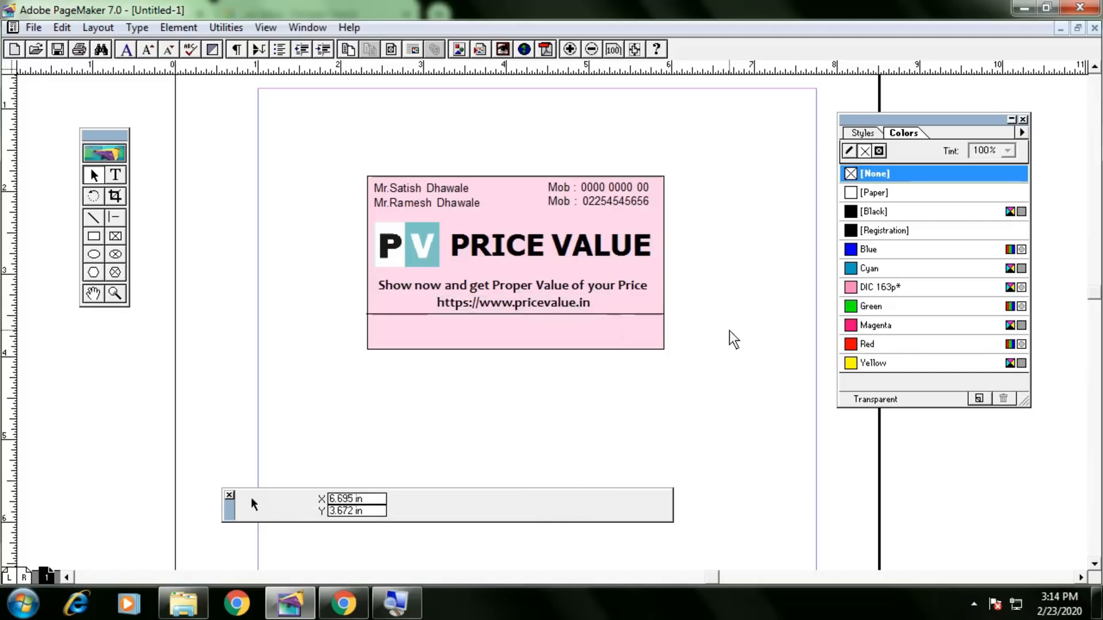
click(564, 302)
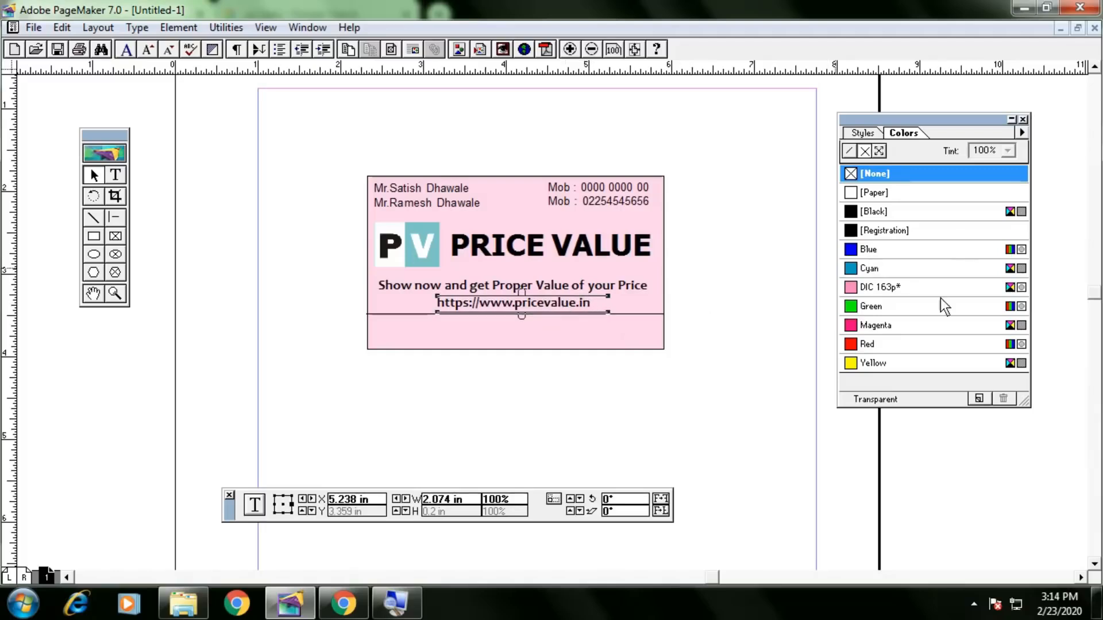
Try green for the website address, then set it back to Black.
click(116, 175)
click(537, 304)
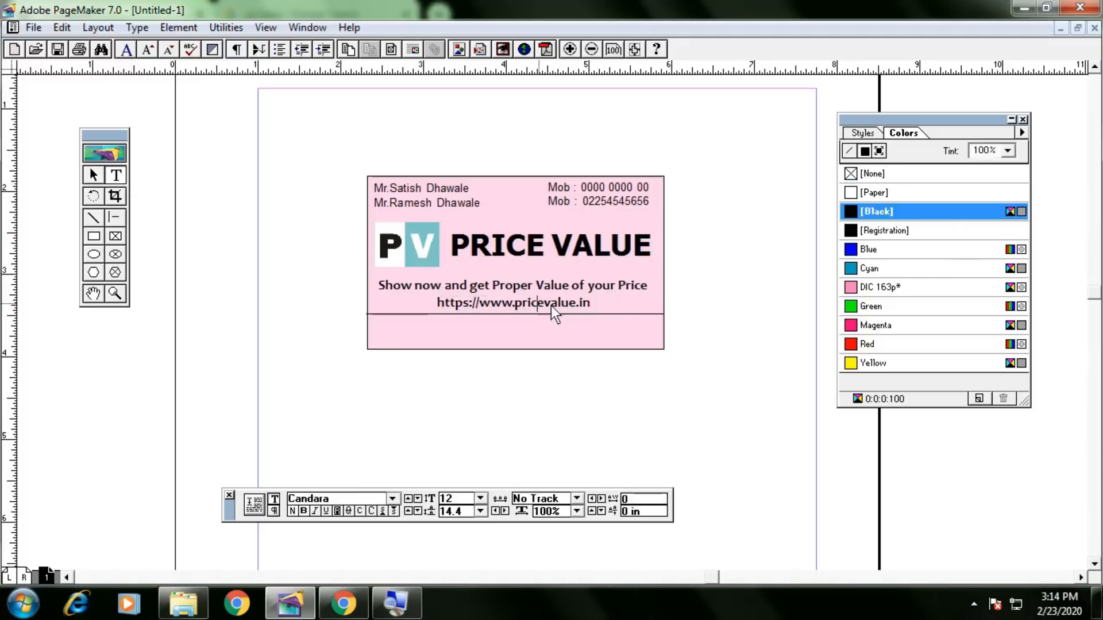
drag(592, 308, 330, 303)
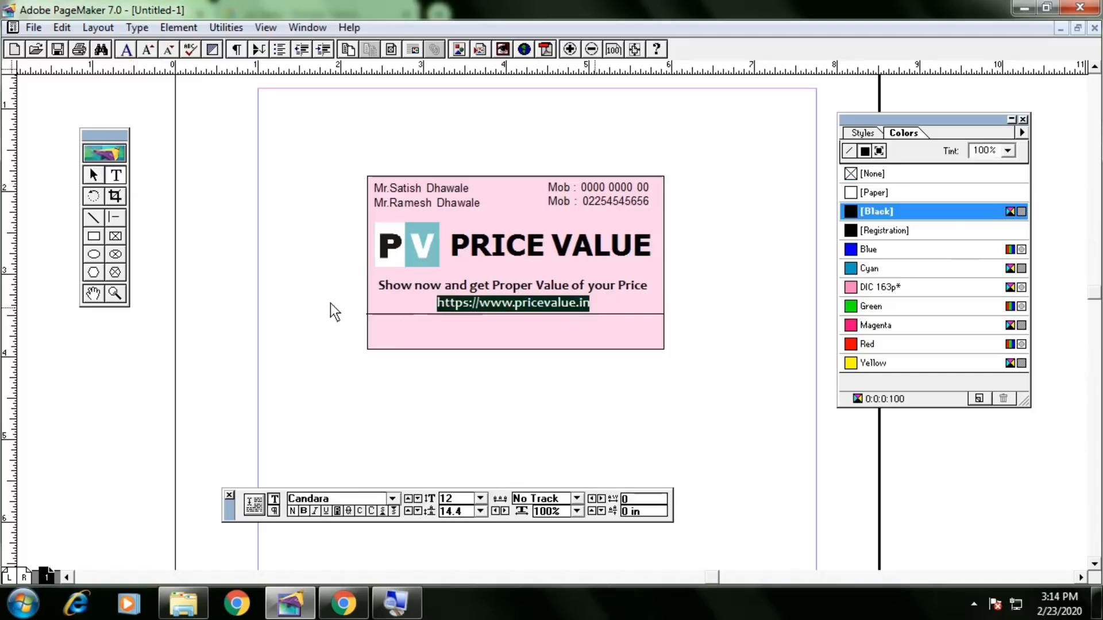
click(918, 307)
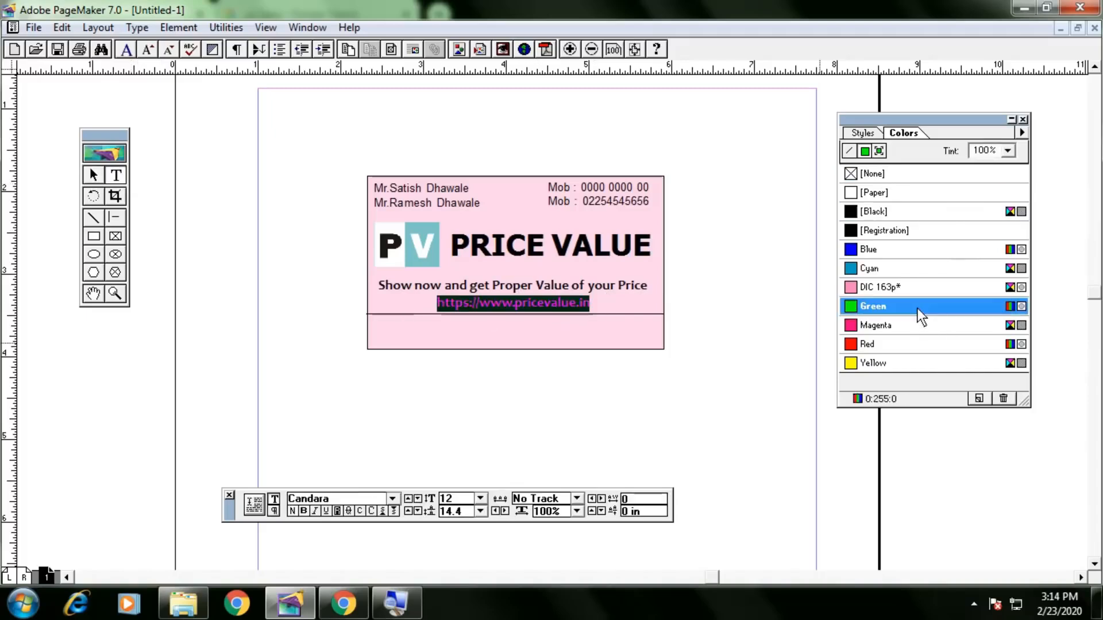
click(93, 175)
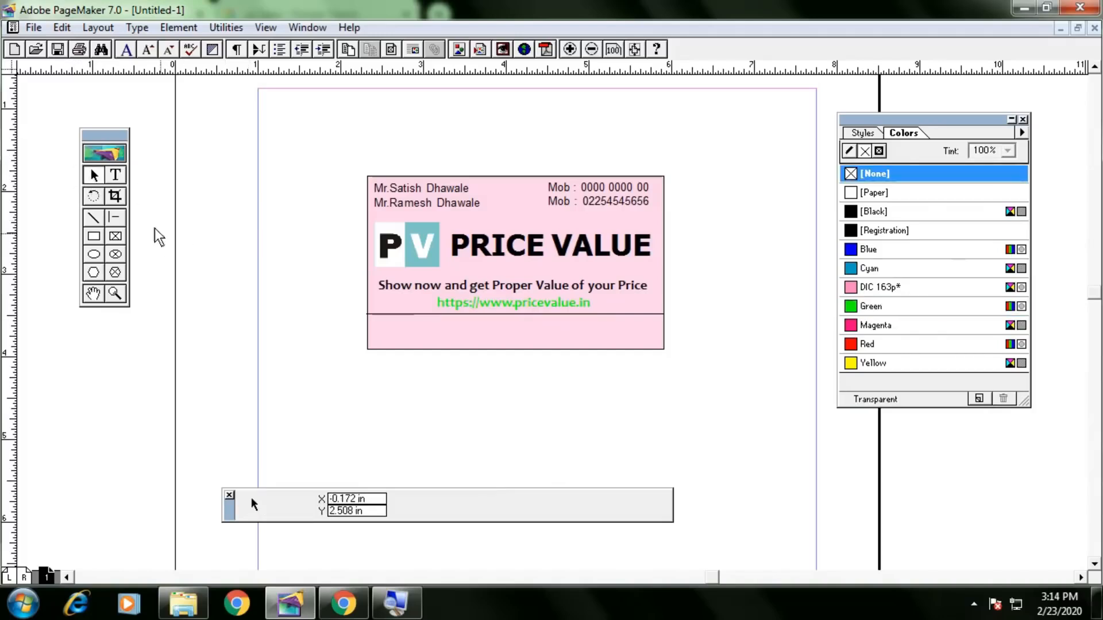
click(115, 176)
click(536, 305)
key(ctrl+a)
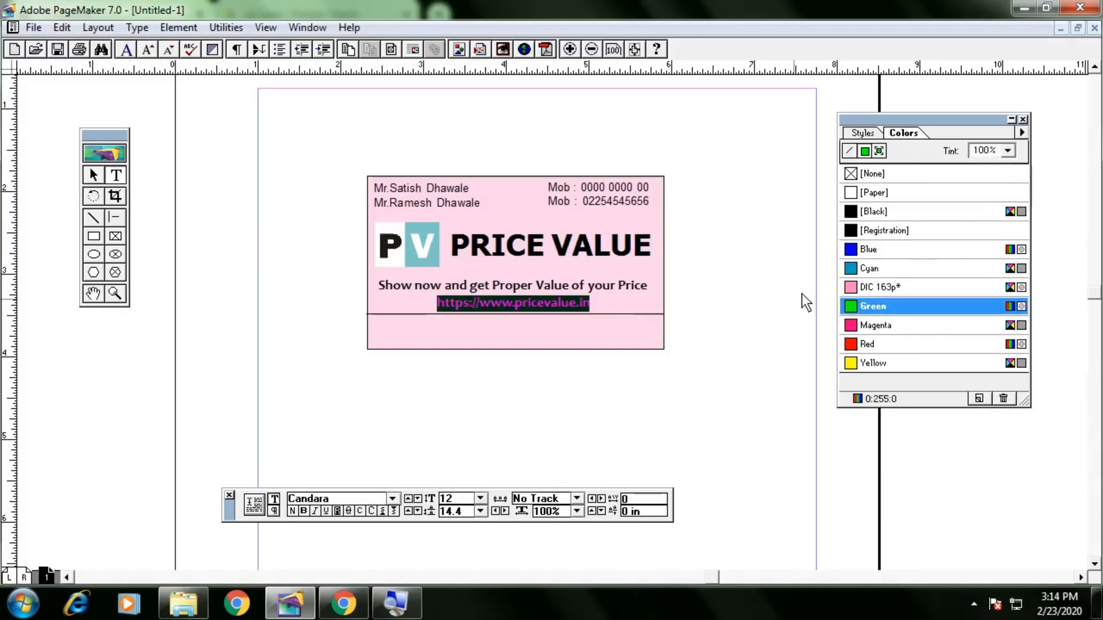
click(887, 215)
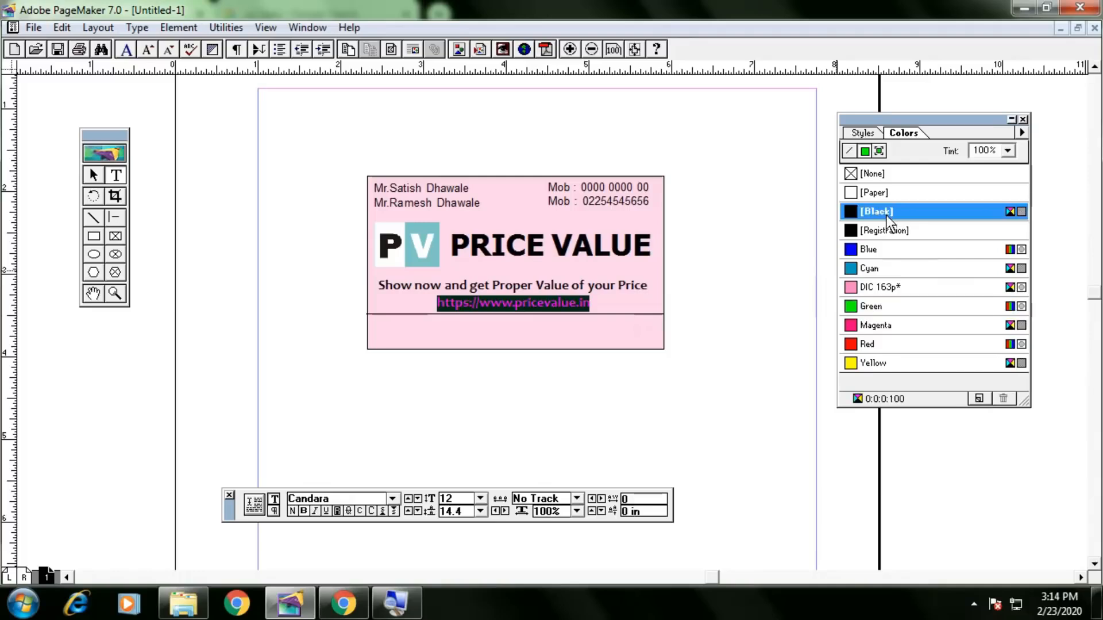
click(94, 175)
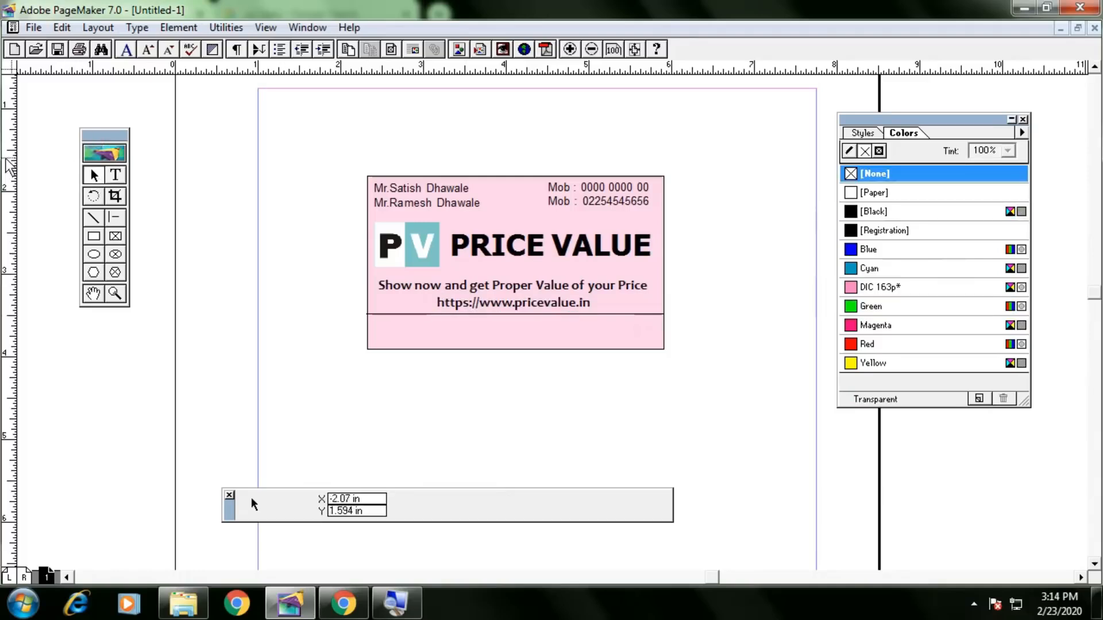
Paste another tagline copy below the divider and nudge it to centre.
click(515, 295)
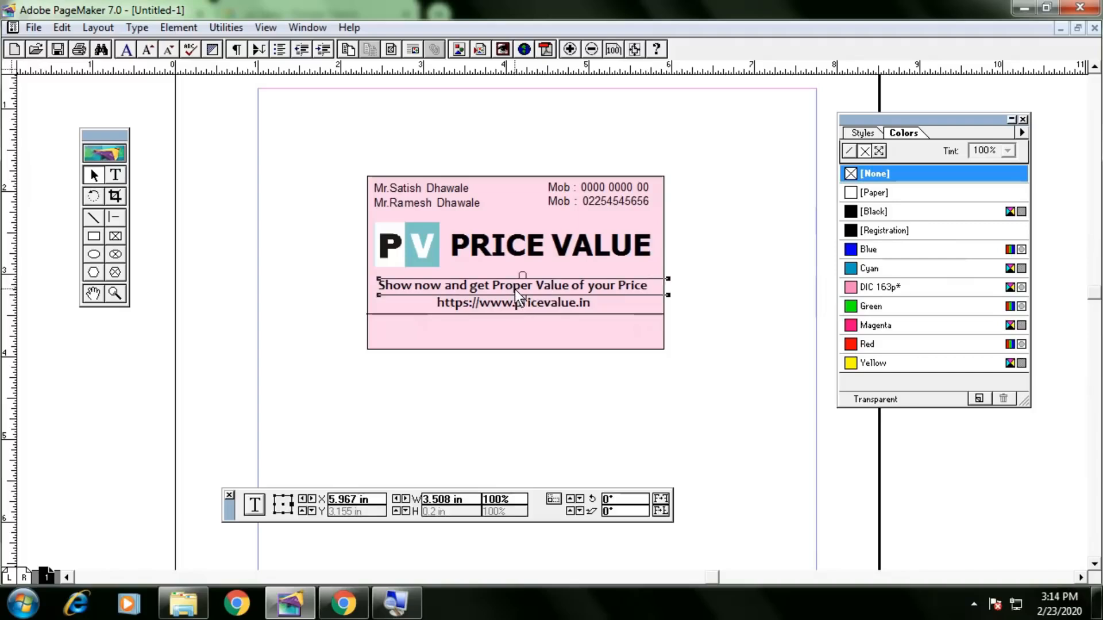
key(ctrl+v)
drag(515, 289, 498, 328)
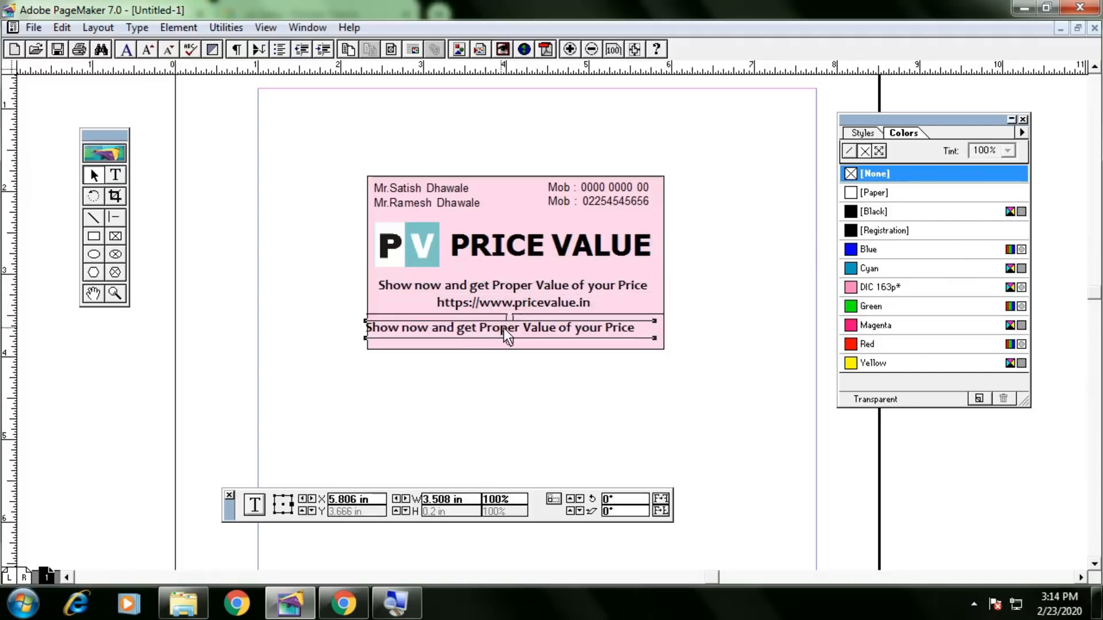
key(Right)
key(Right)
key(Right)
key(Right)
key(Right)
key(Right)
key(Right)
key(Right)
key(Right)
key(Right)
key(Right)
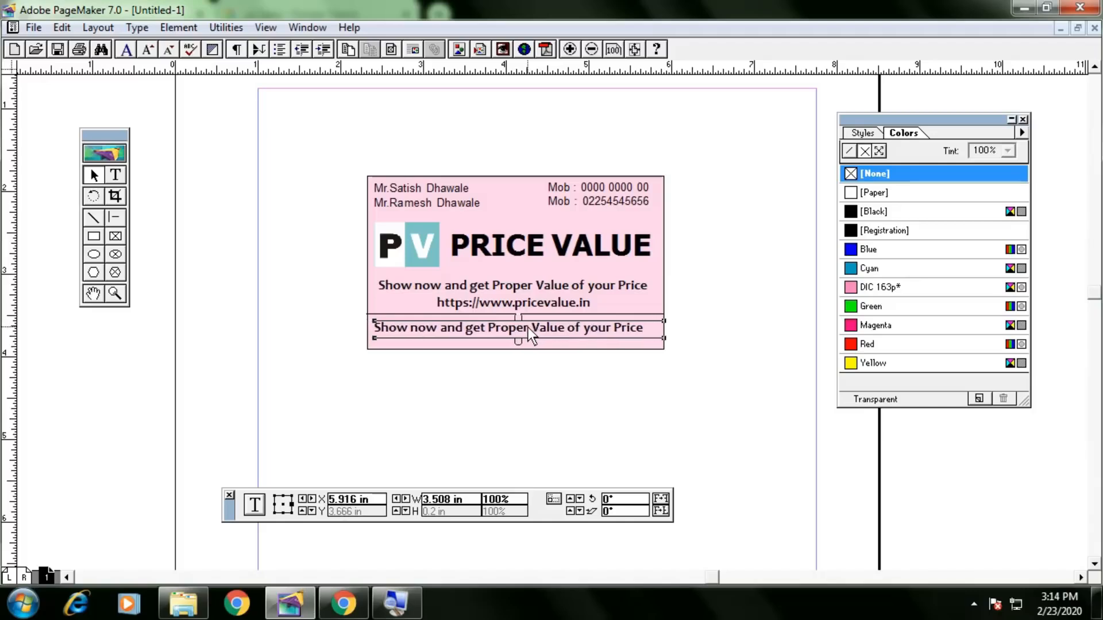
key(Left)
key(Up)
key(Up)
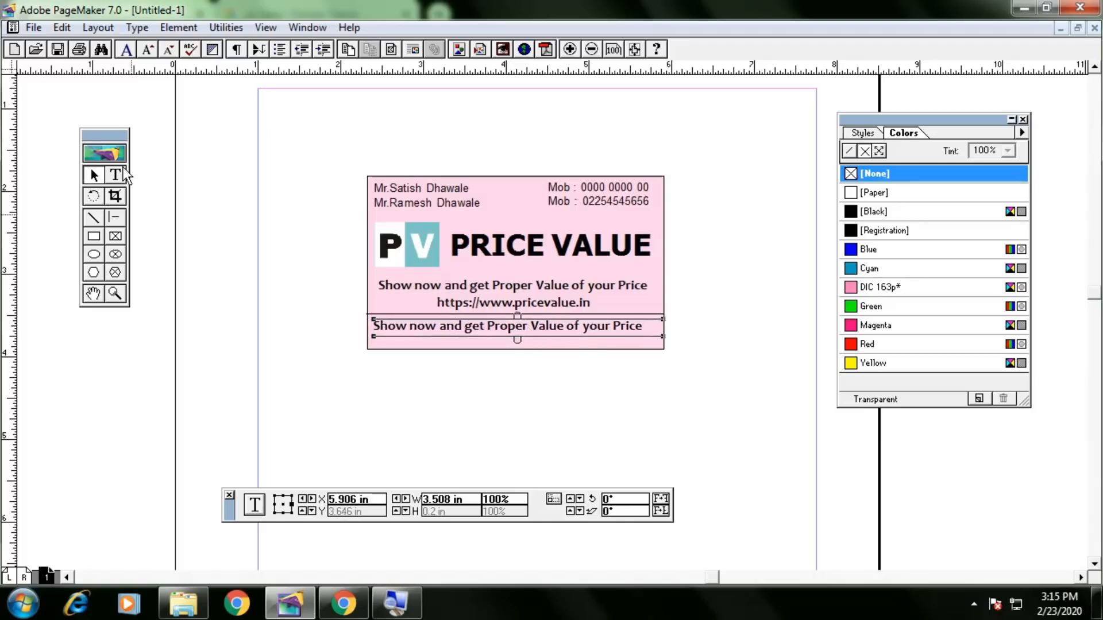
click(125, 175)
click(556, 337)
key(ctrl+a)
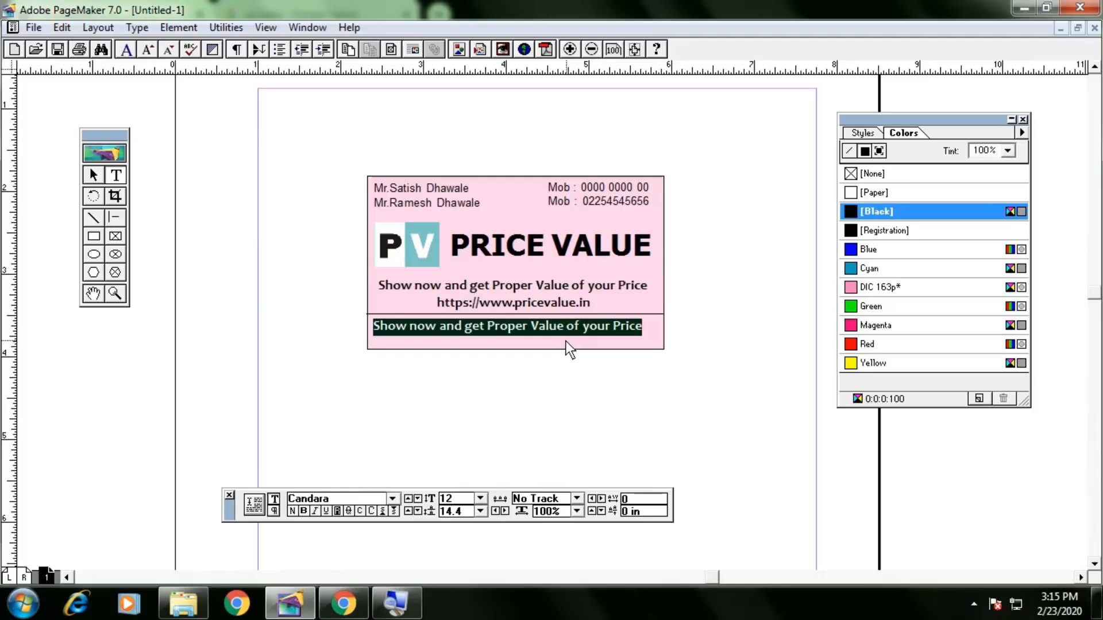
key(BackSpace)
text(Add )
text(:)
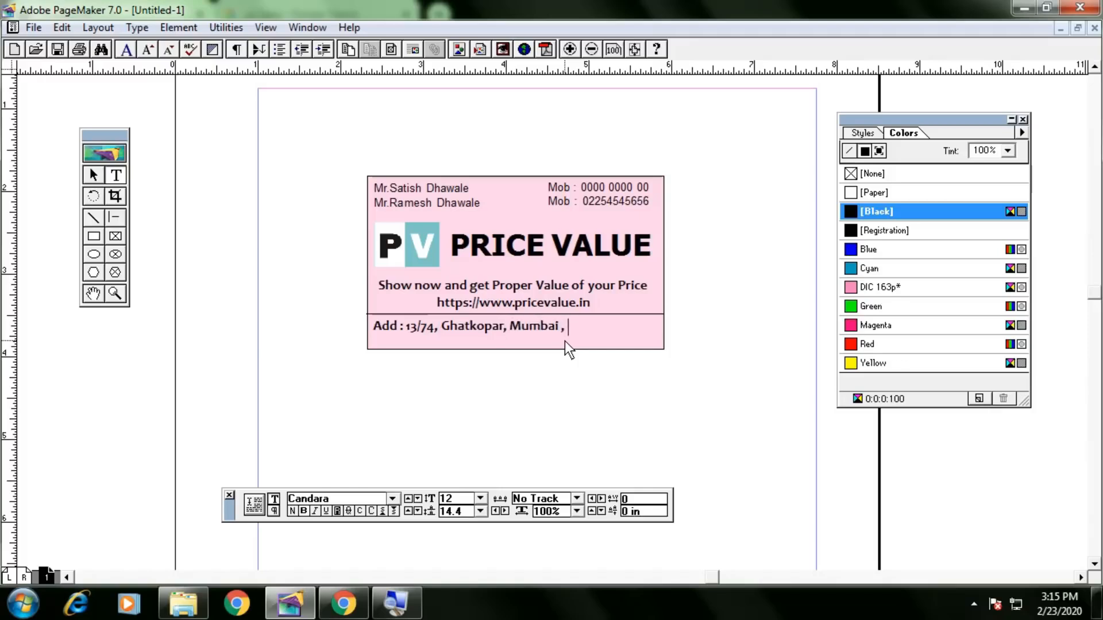
key(Left)
key(Left)
key(Left)
key(Left)
key(Left)
key(Left)
key(Left)
key(Left)
key(Left)
key(Left)
key(Left)
key(Left)
key(Left)
key(Left)
key(Left)
key(Left)
key(Left)
key(Left)
key(Left)
key(Left)
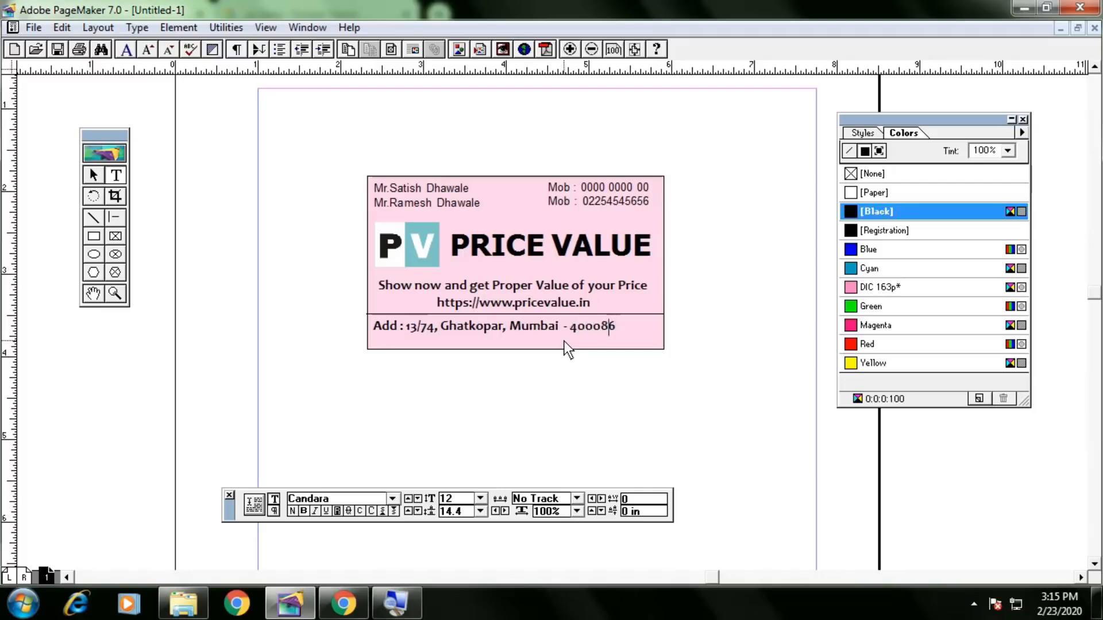
key(ctrl+a)
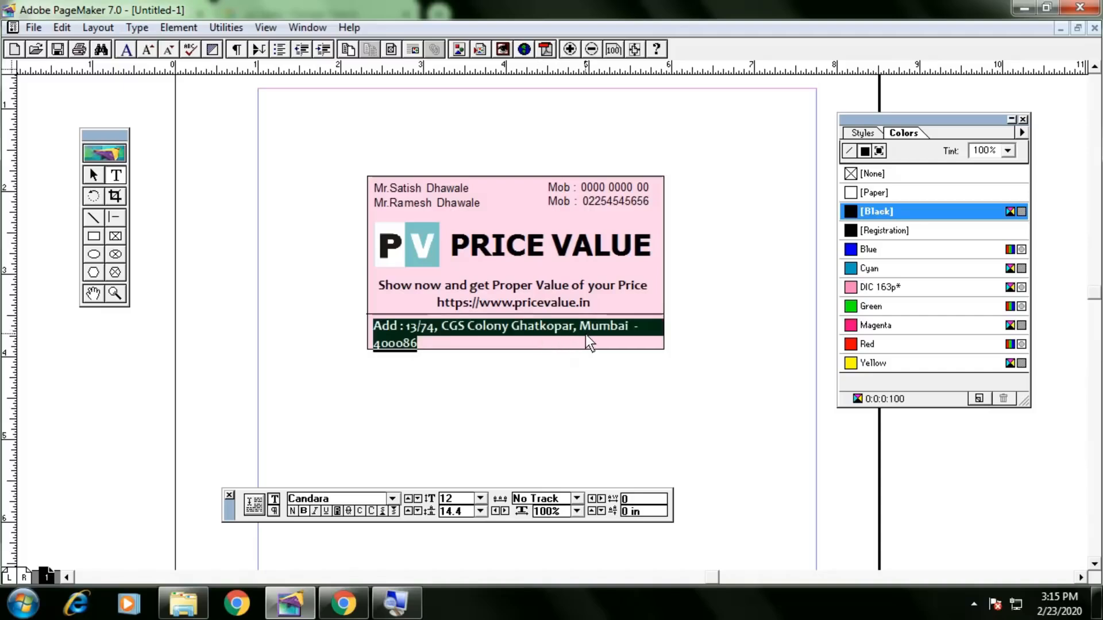
click(584, 334)
key(Return)
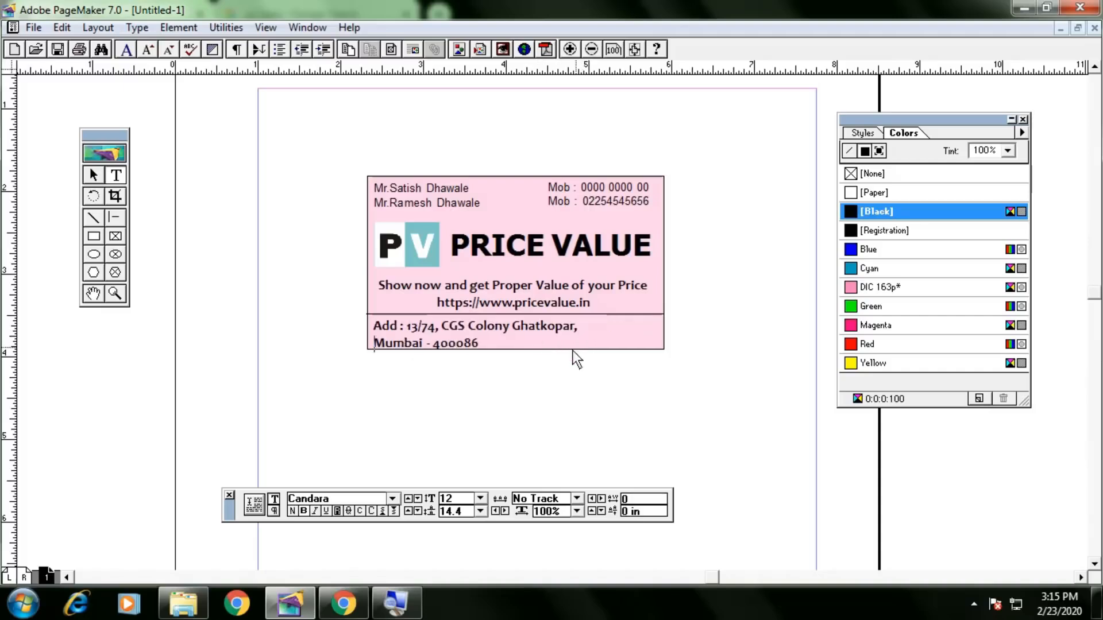
key(ctrl+a)
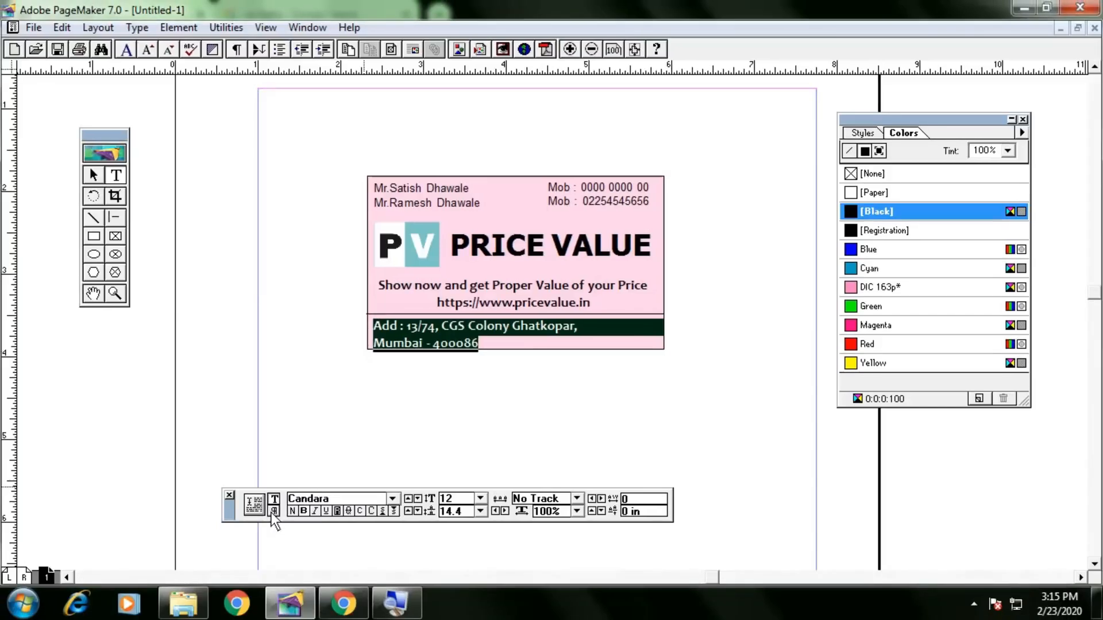
Centre-align the two-line address using the Control palette's paragraph view.
click(273, 511)
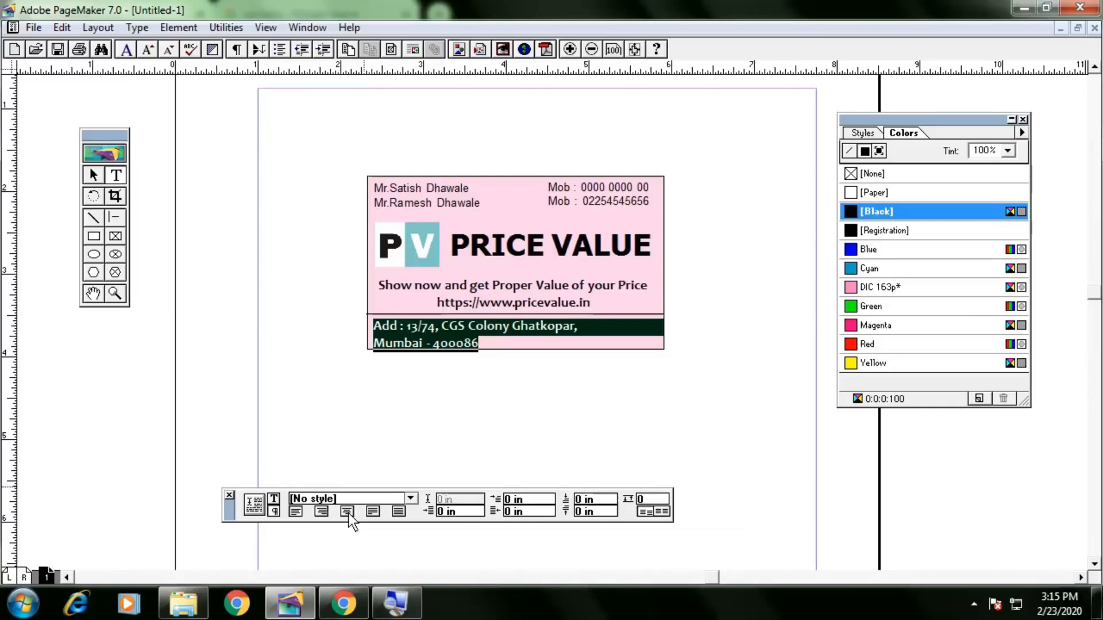
click(347, 511)
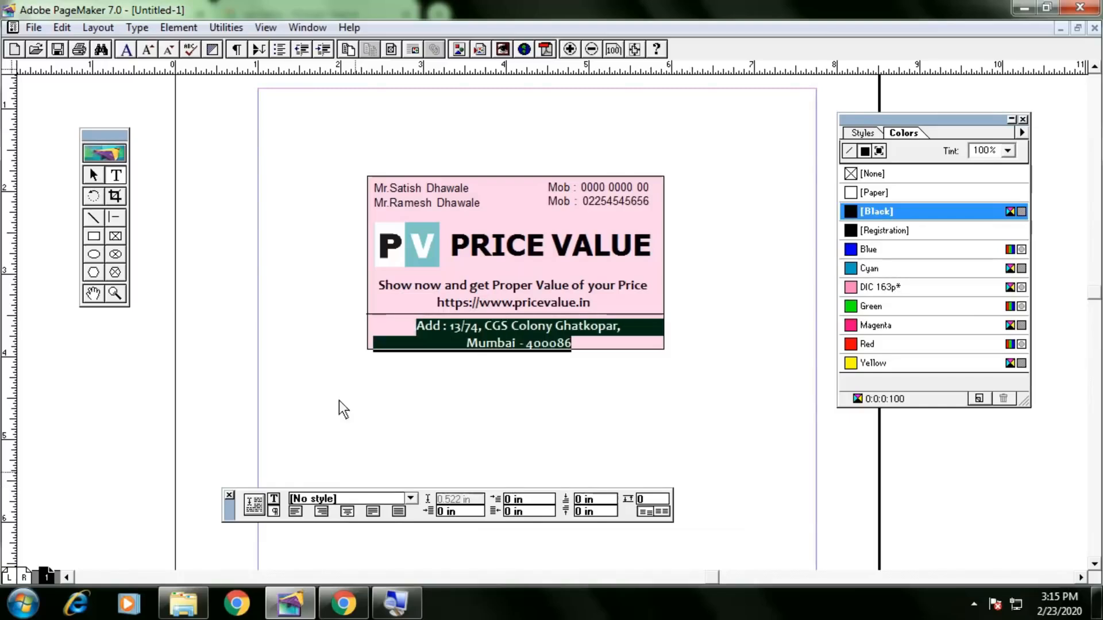
click(96, 179)
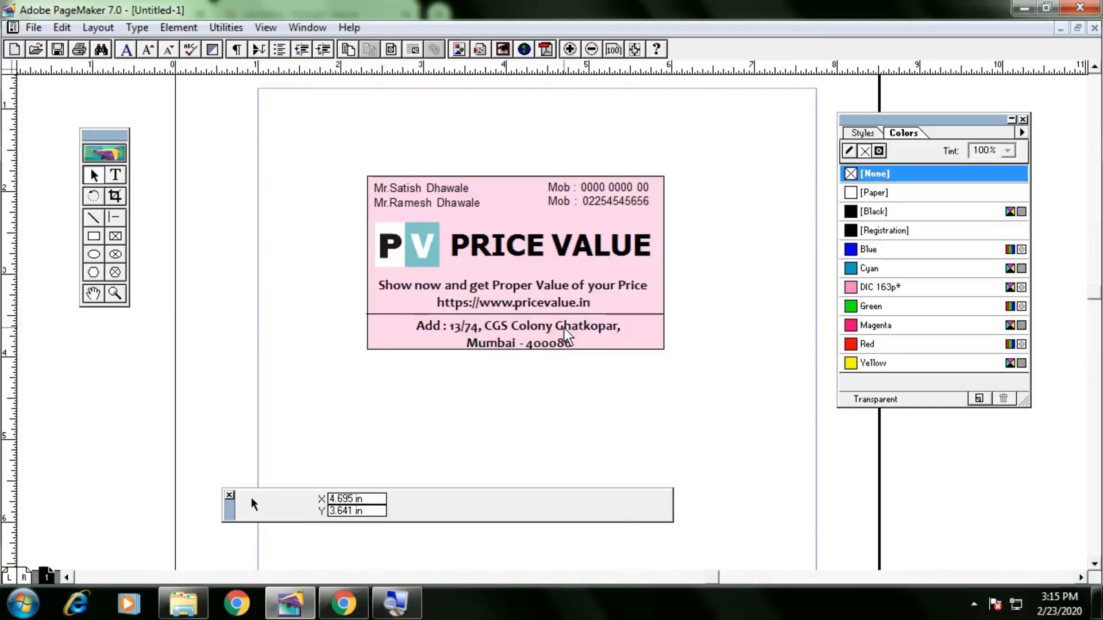
Select the address, tagline, website, divider and PV logo to check their placement.
click(591, 320)
click(564, 287)
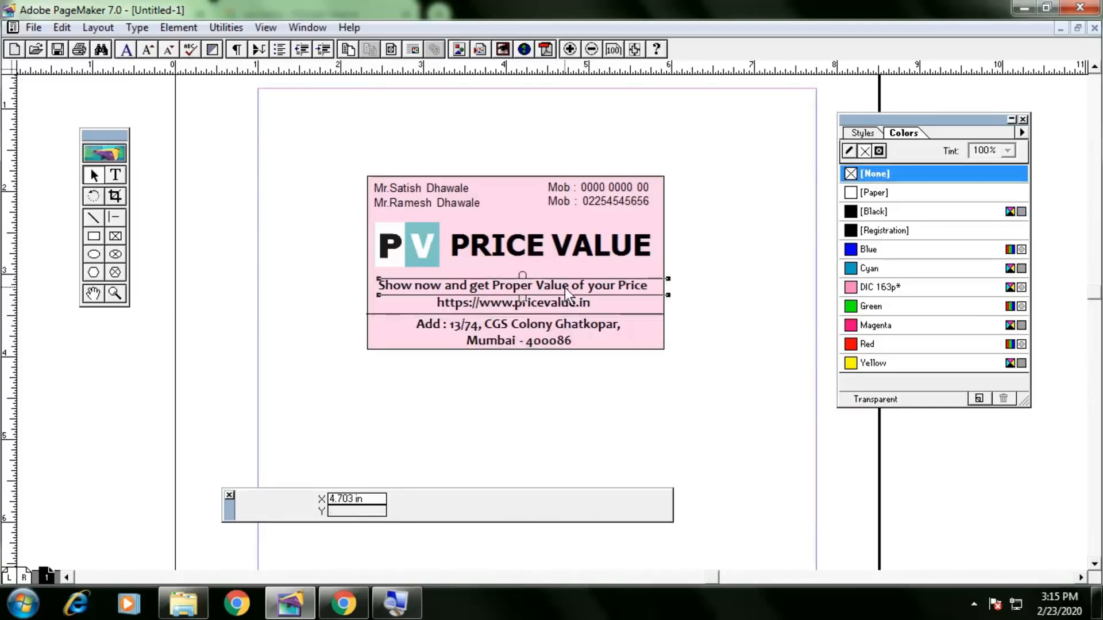
click(558, 303)
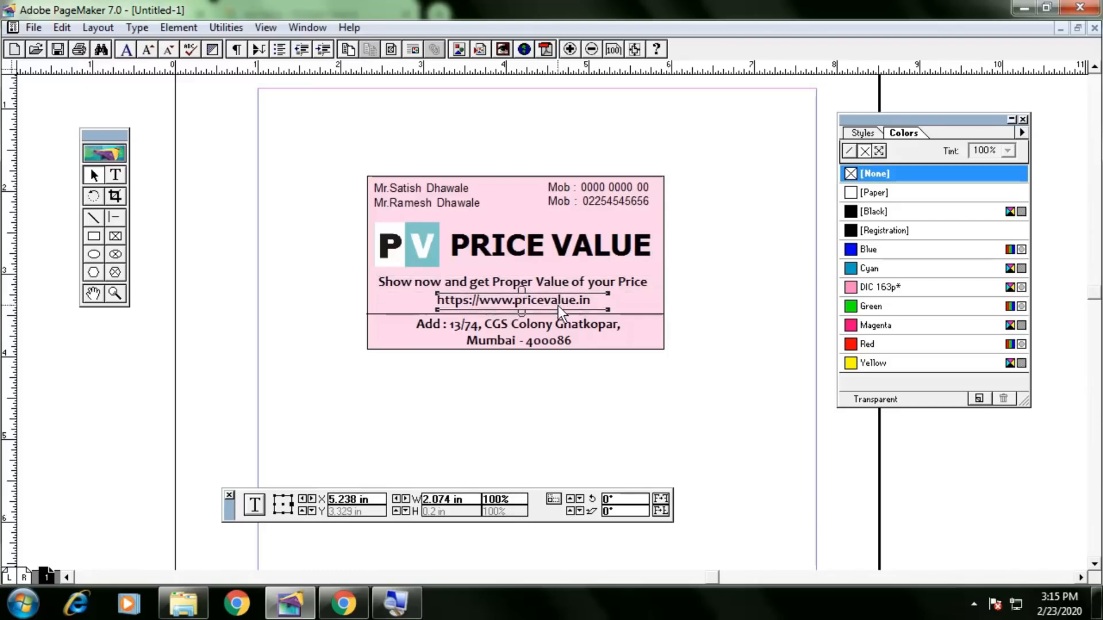
click(623, 316)
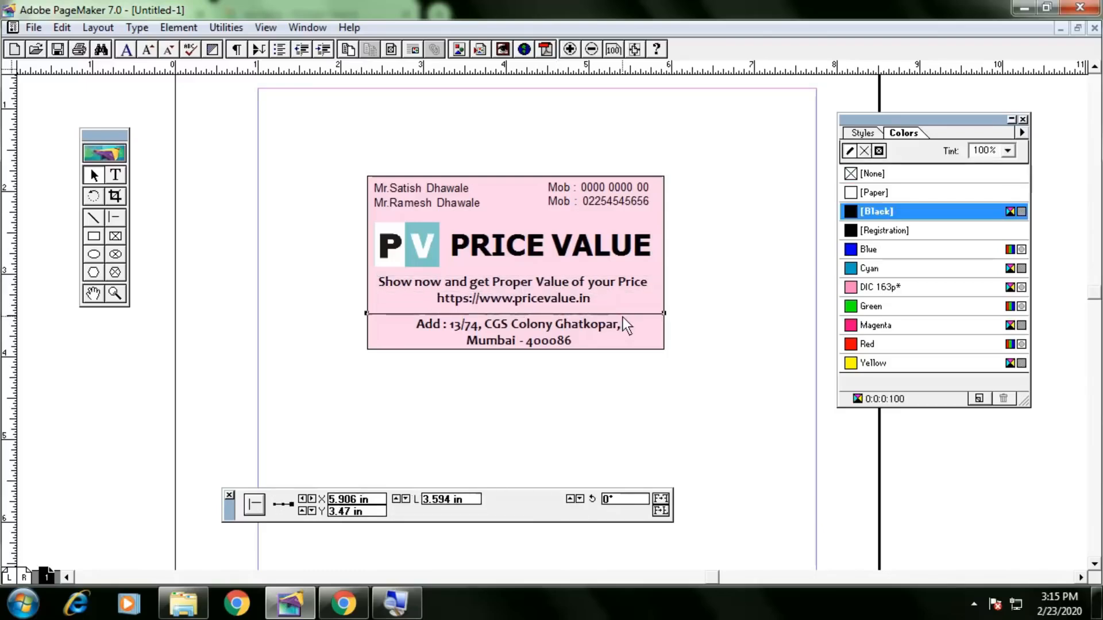
click(577, 329)
click(731, 383)
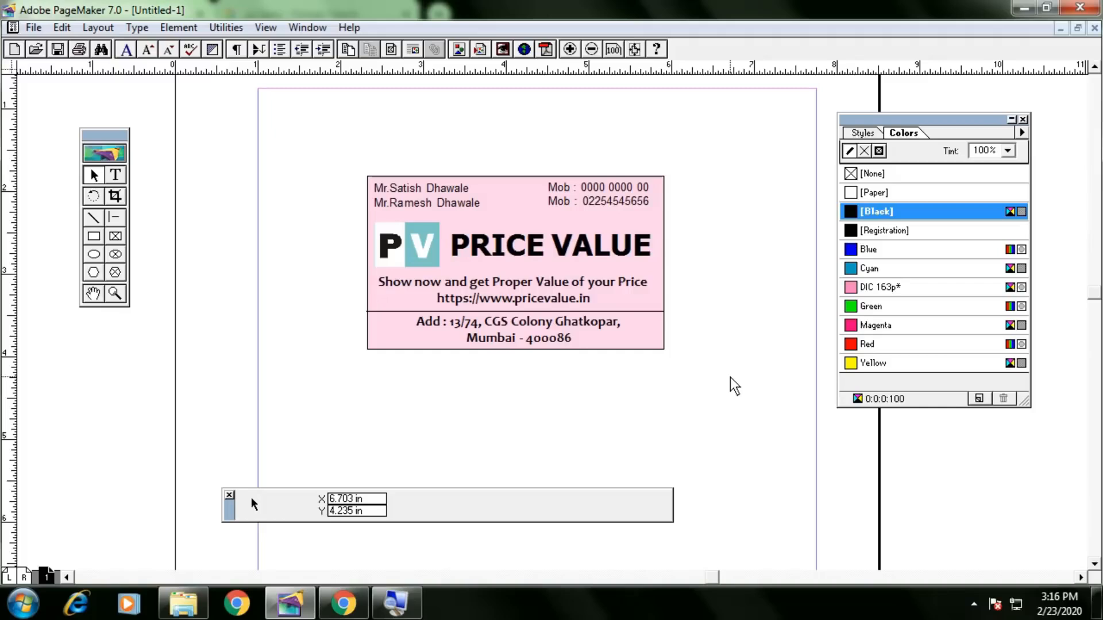
click(401, 251)
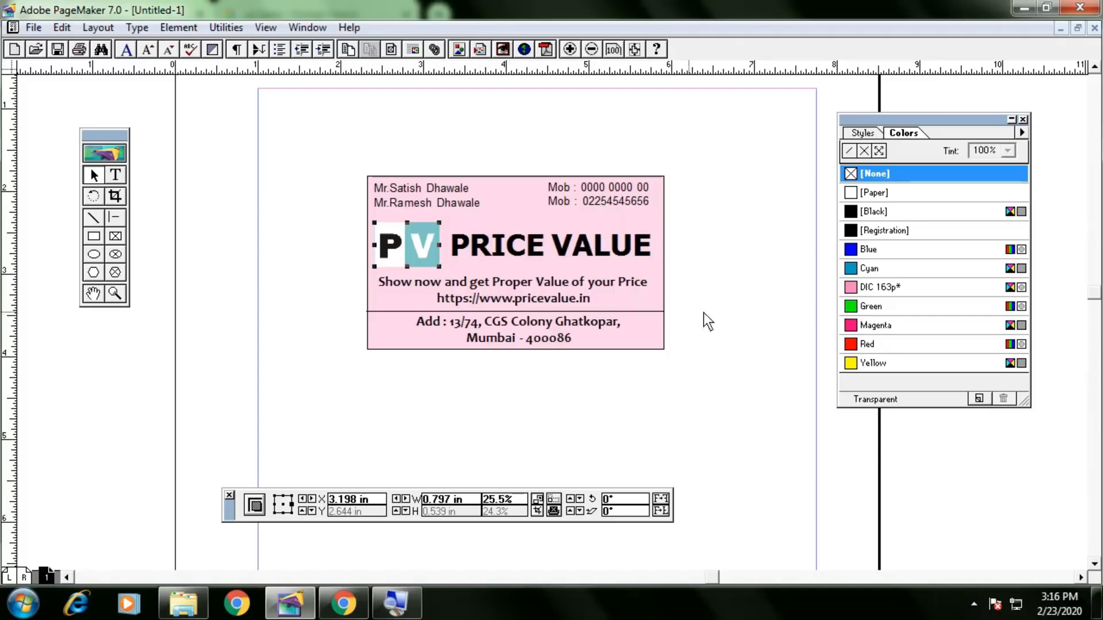
Select all card objects, move them up-left and group them with Ctrl+G.
click(719, 322)
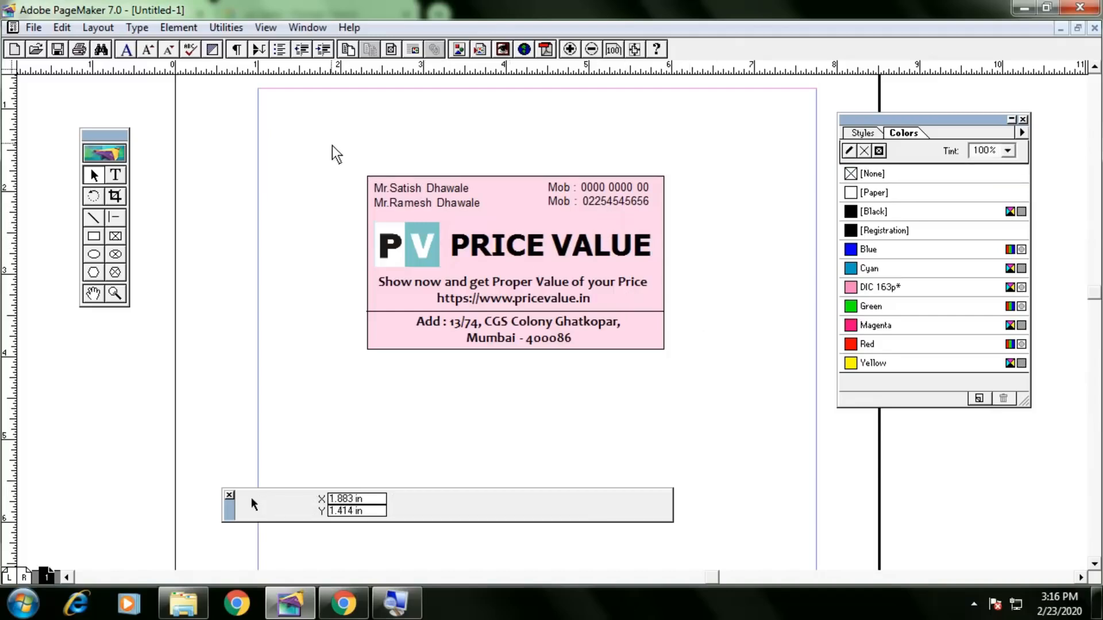
drag(344, 157, 709, 389)
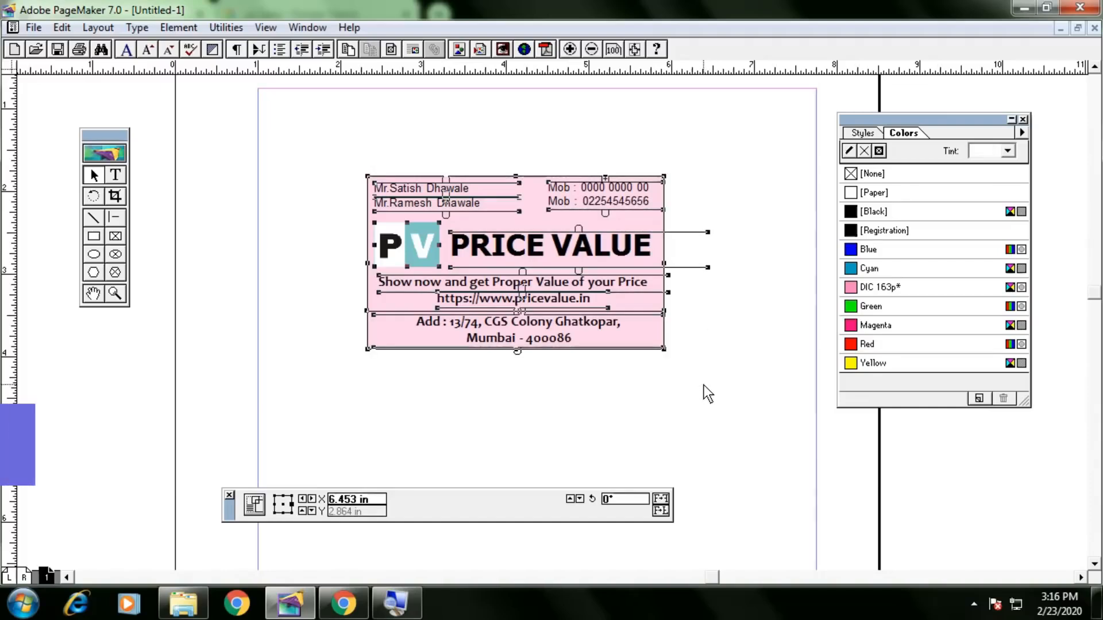
key(ctrl+a)
drag(645, 334, 539, 249)
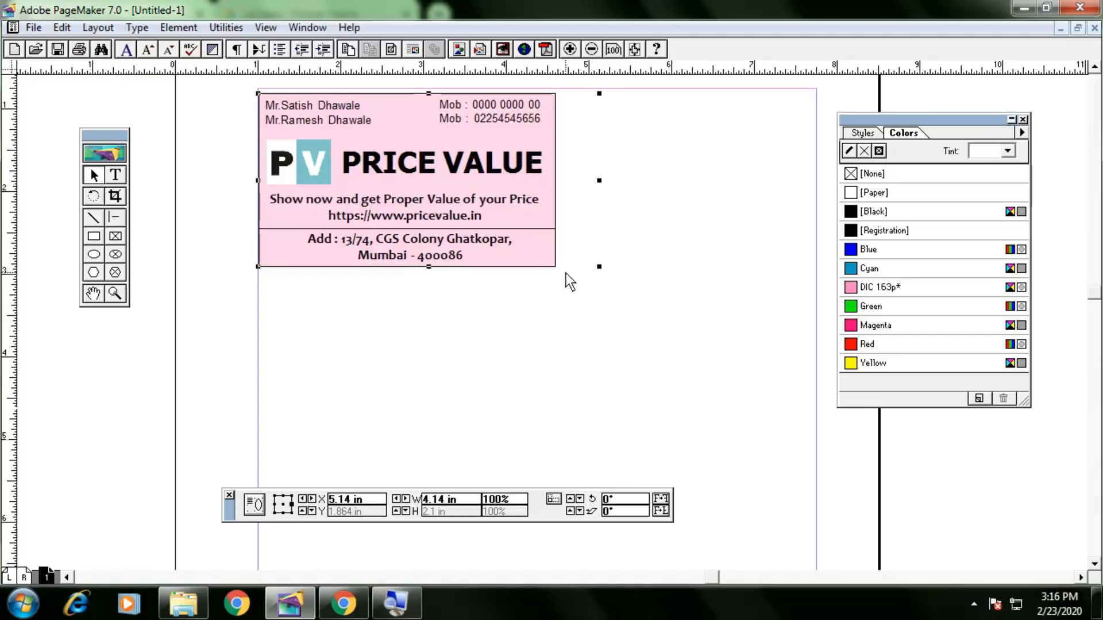
key(ctrl+g)
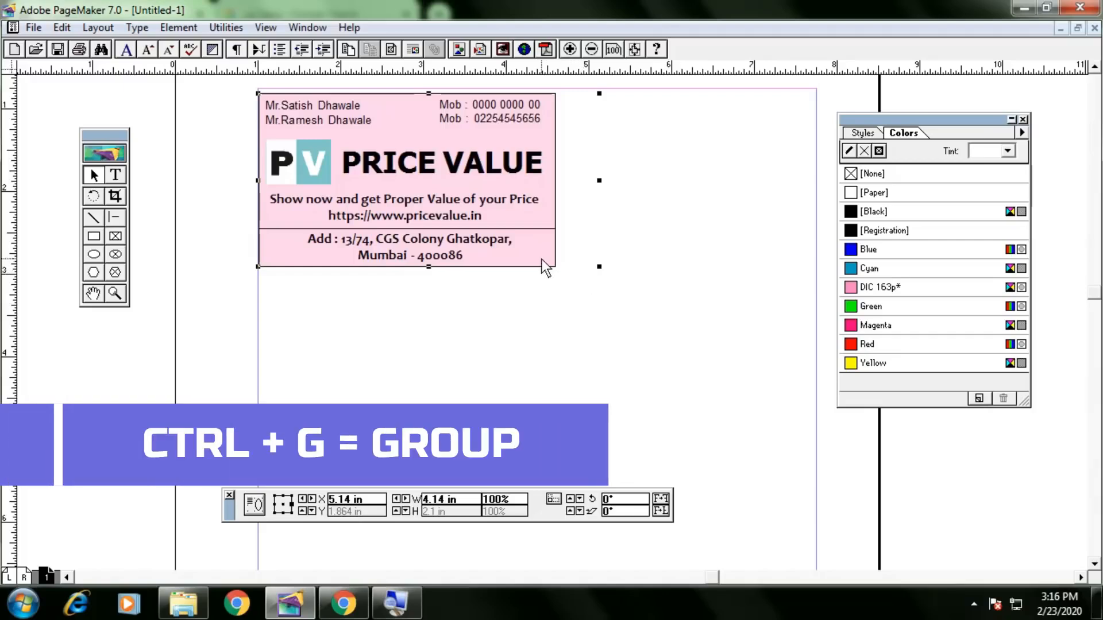
drag(547, 250, 560, 251)
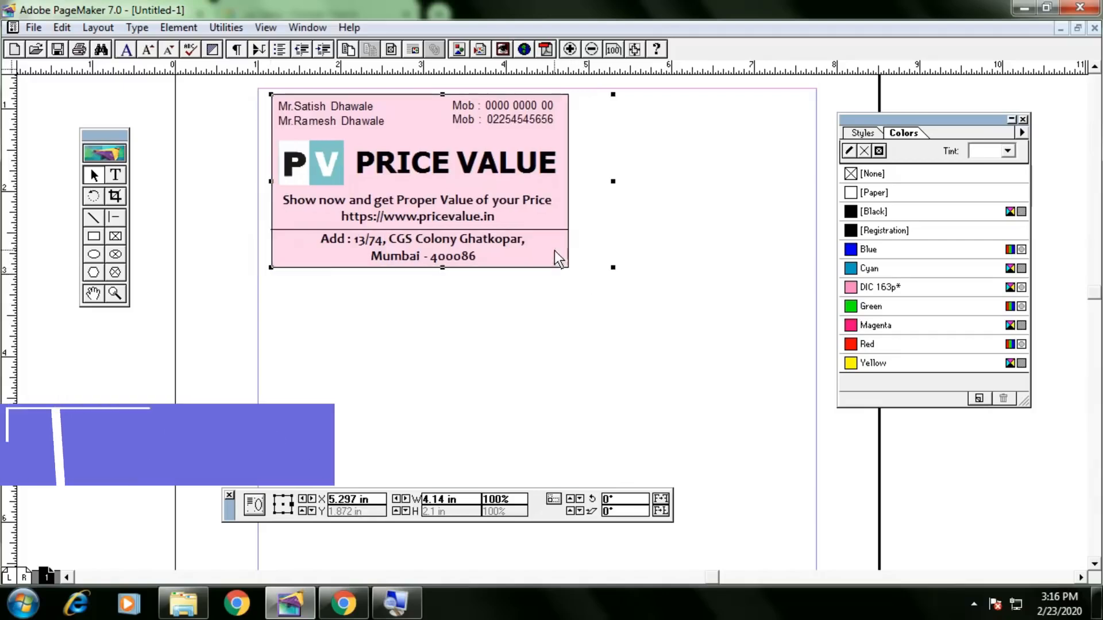
Lock the grouped card's position, then unlock it and drag it back near the page centre.
click(193, 30)
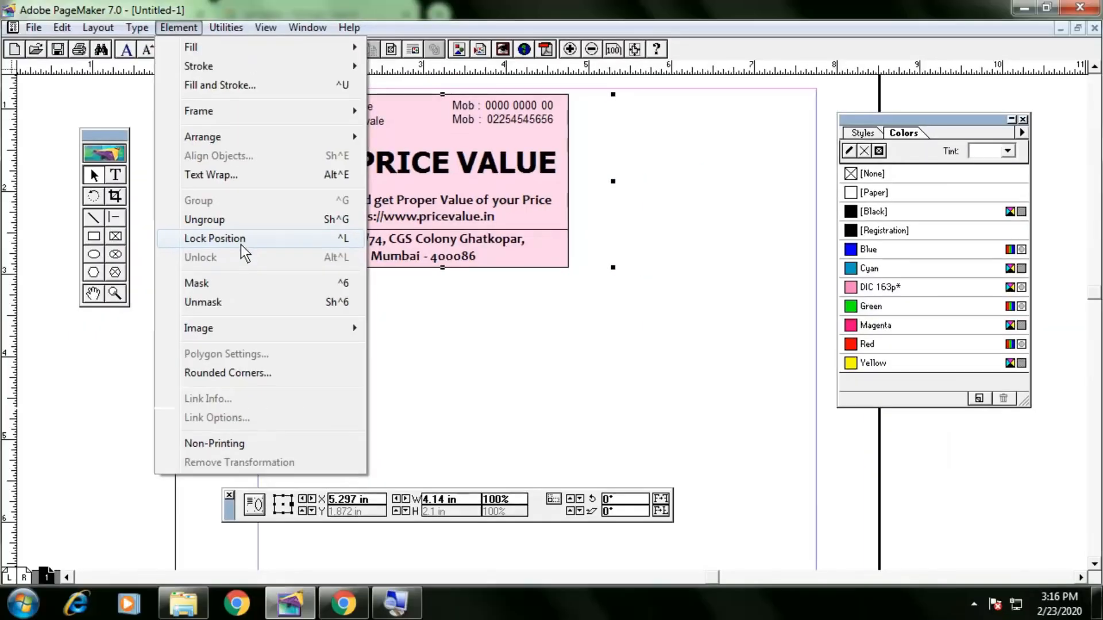
click(241, 246)
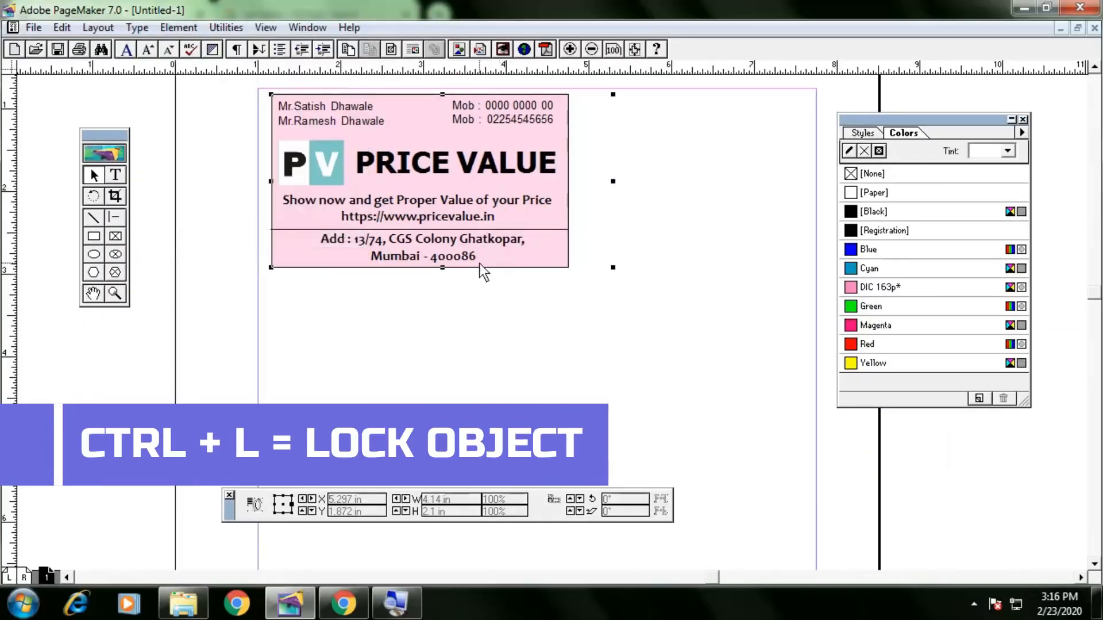
click(179, 27)
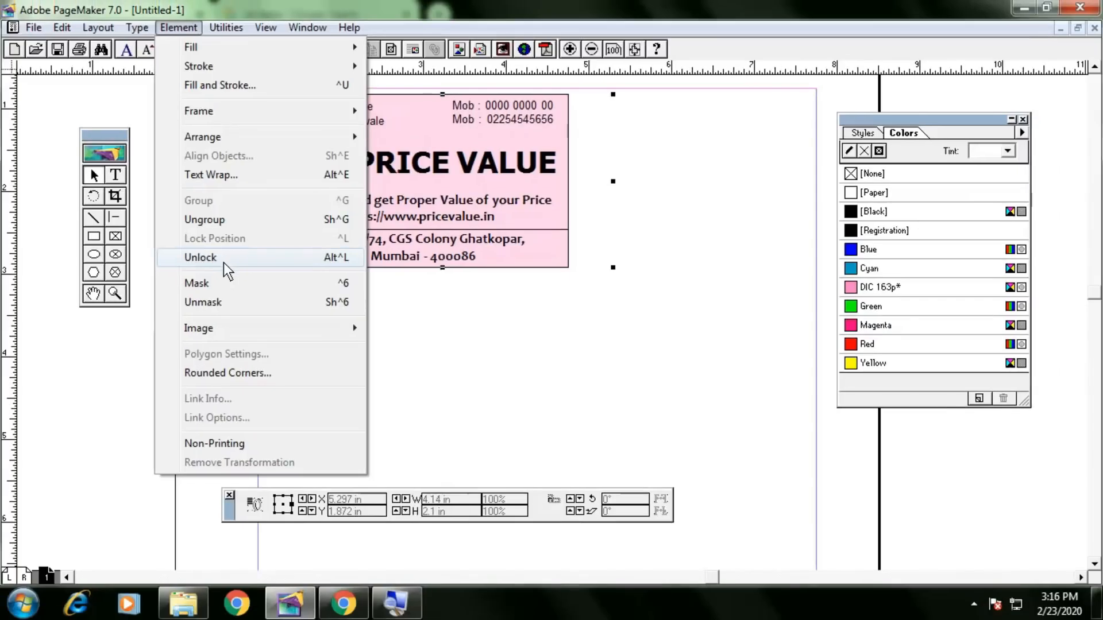
click(226, 268)
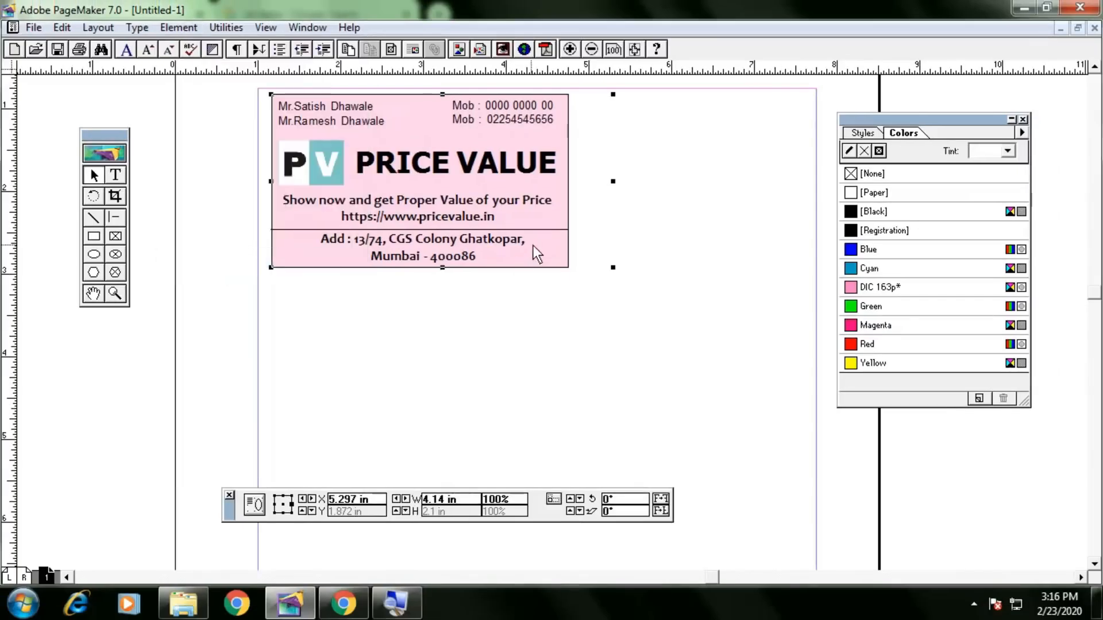
drag(534, 246, 651, 315)
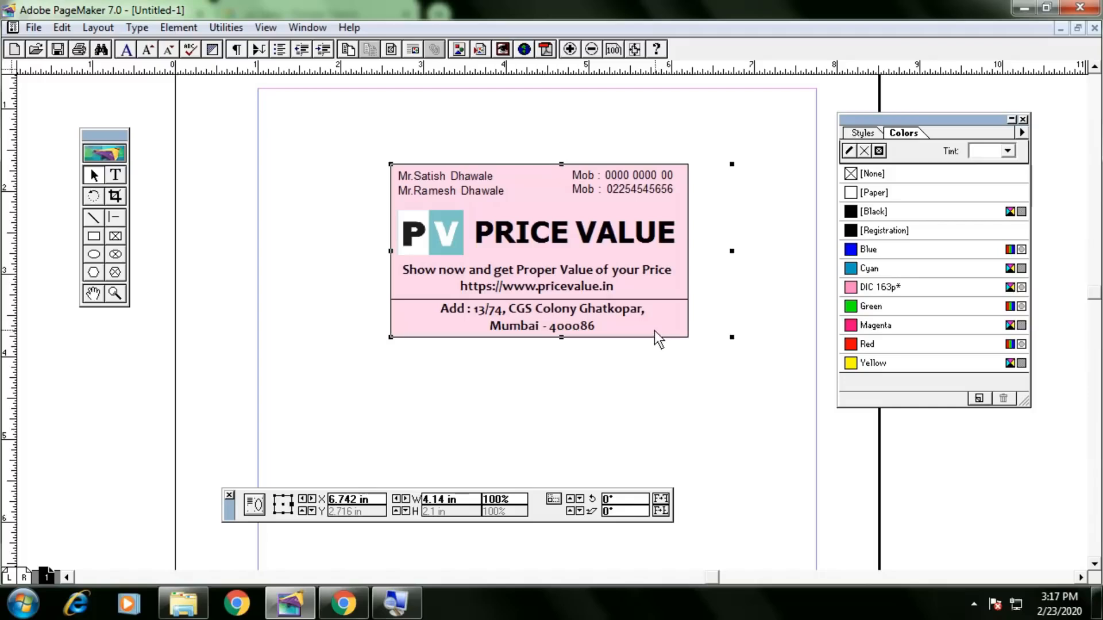
Drag the card group up-left, nudge it with arrow keys, then settle it near page centre, slightly lower.
click(34, 28)
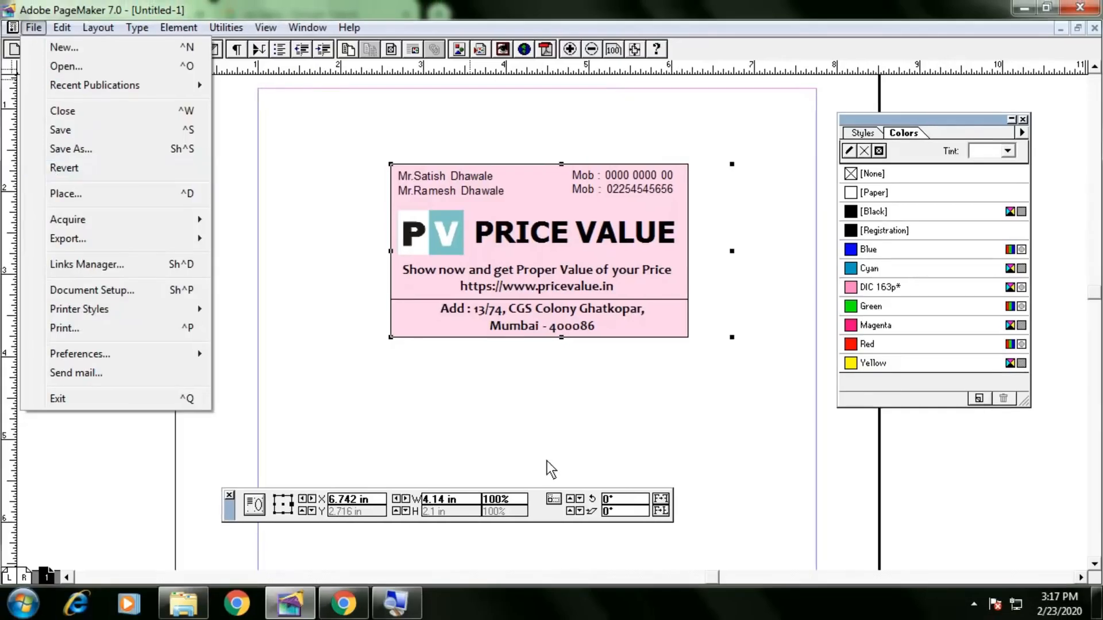
click(586, 415)
click(629, 315)
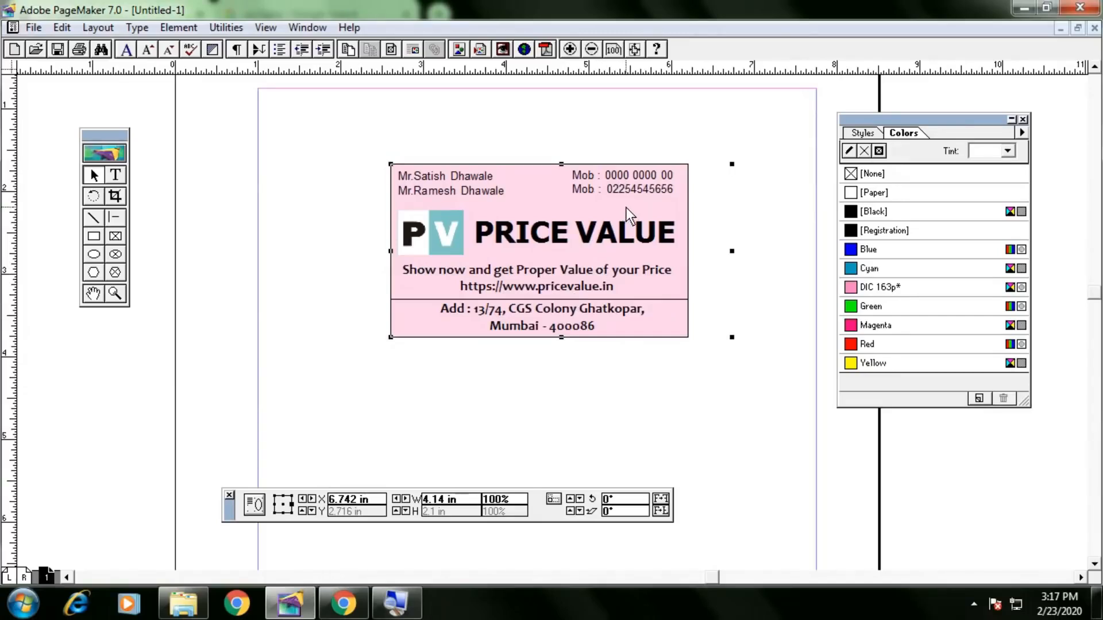
drag(626, 208, 576, 190)
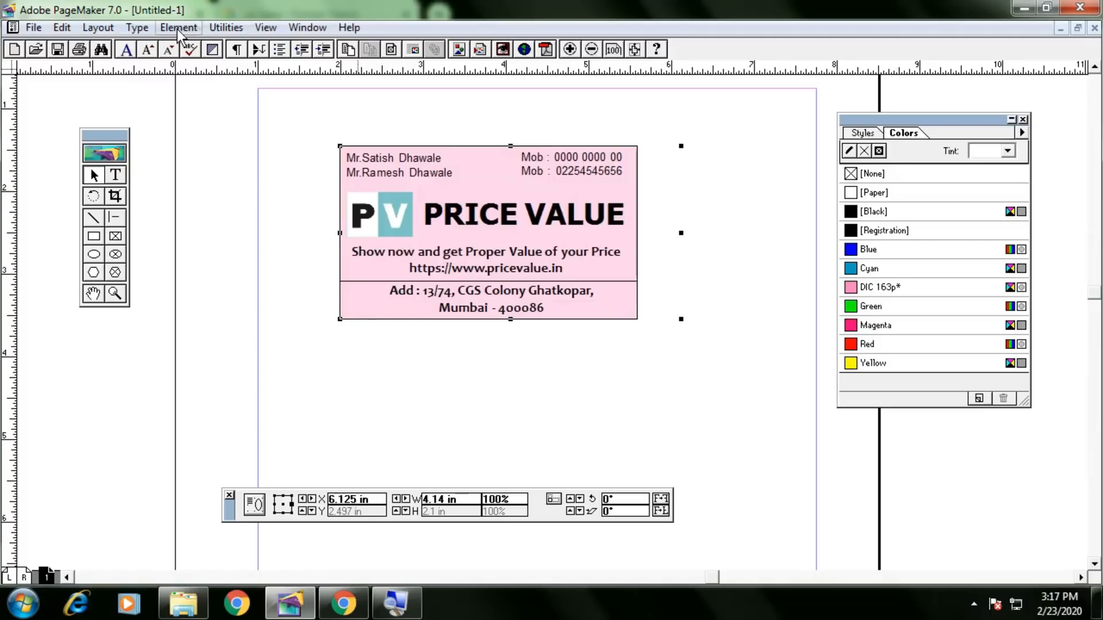
click(179, 28)
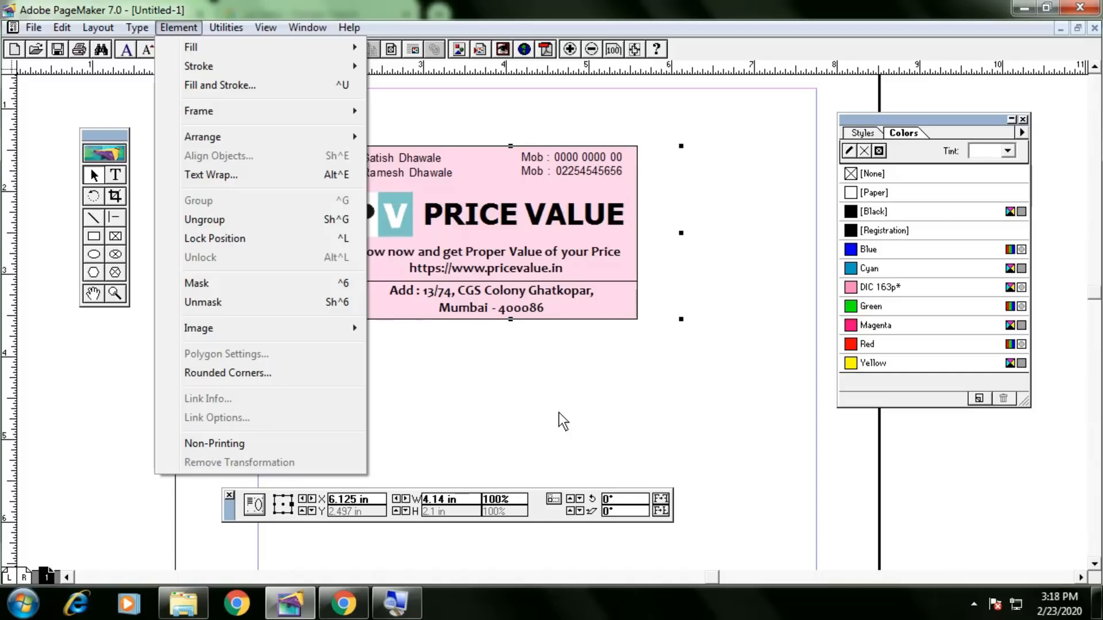
click(560, 412)
click(591, 315)
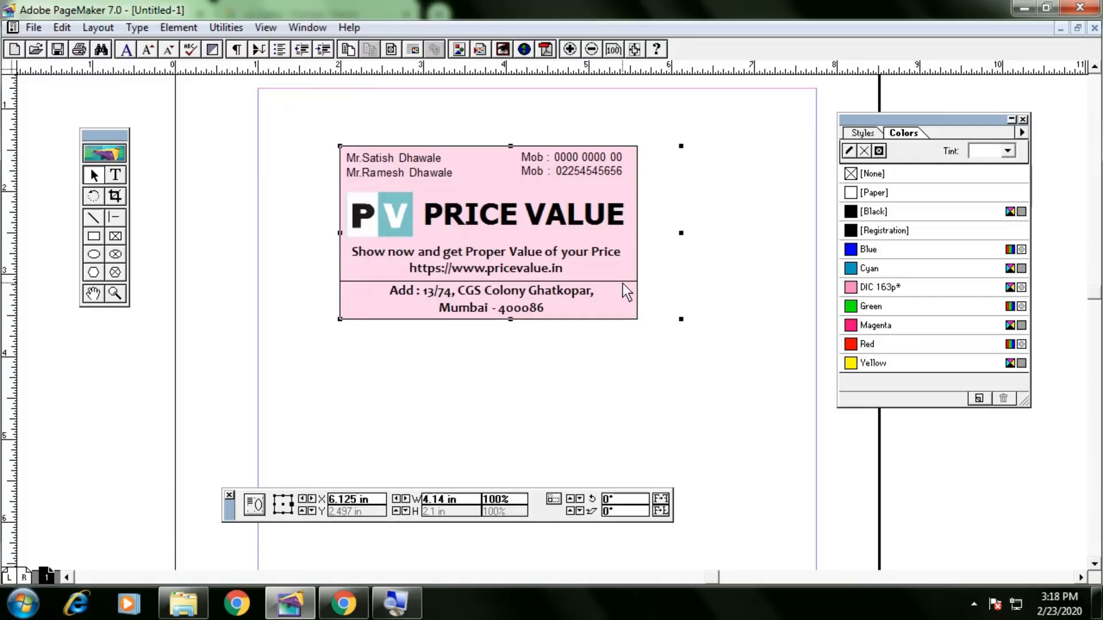
drag(622, 291, 564, 251)
key(Up)
key(Up)
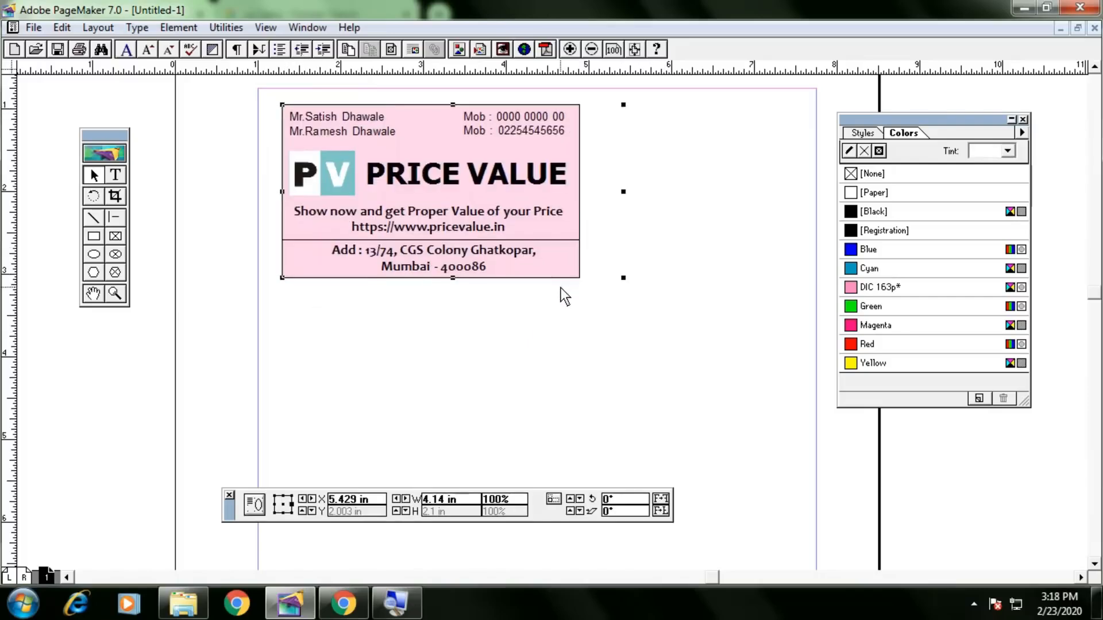
key(Left)
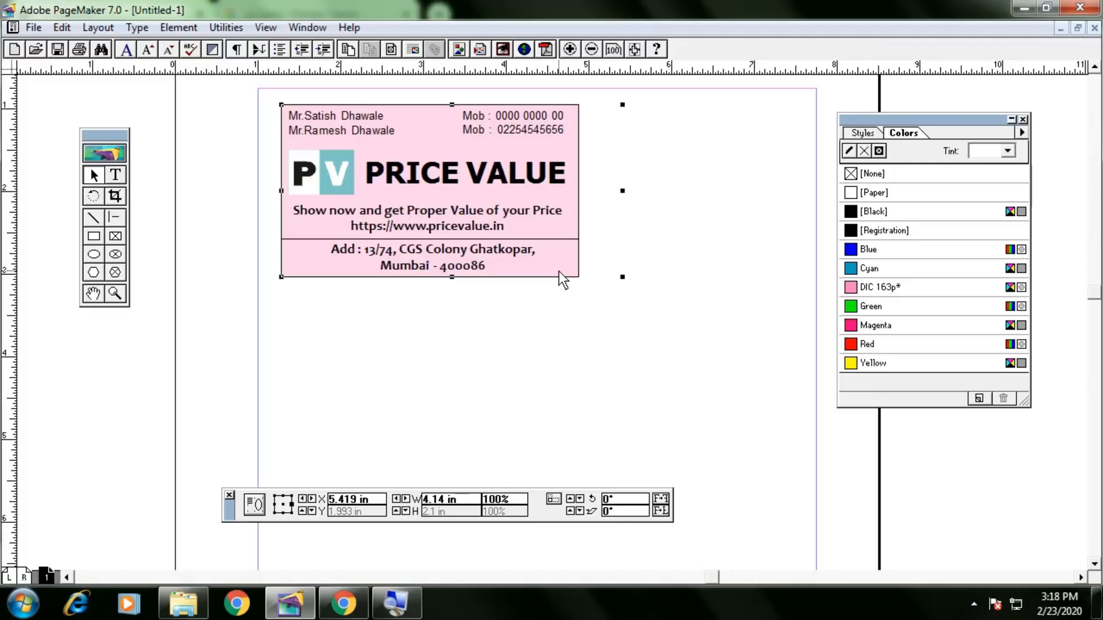
drag(564, 243, 681, 338)
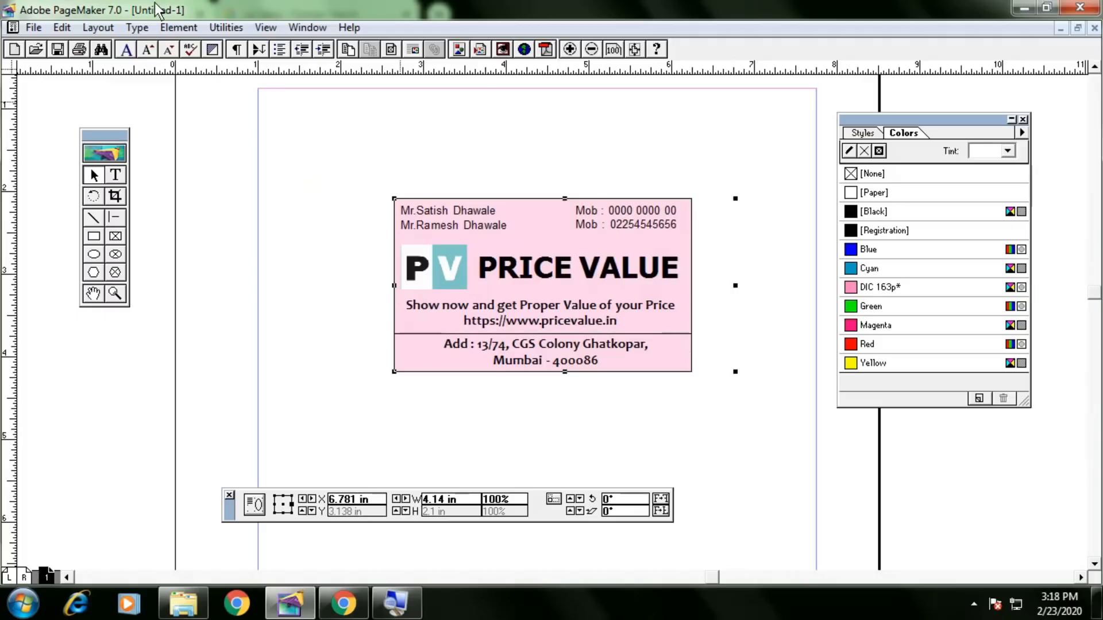
Ungroup the business card into separate objects with Element > Ungroup.
click(178, 27)
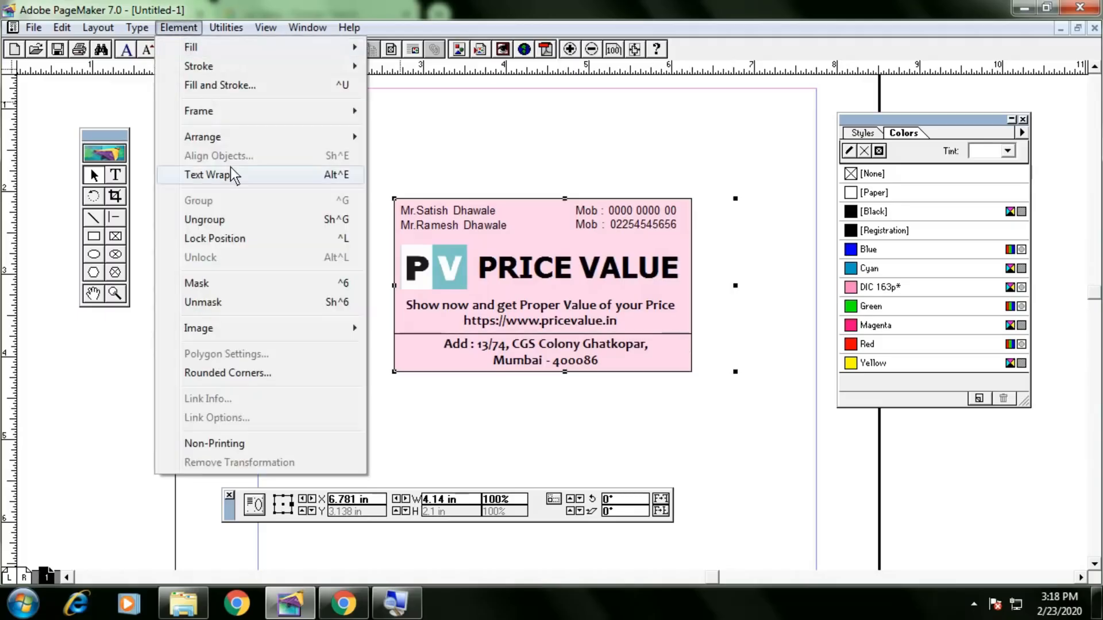
click(239, 219)
click(362, 235)
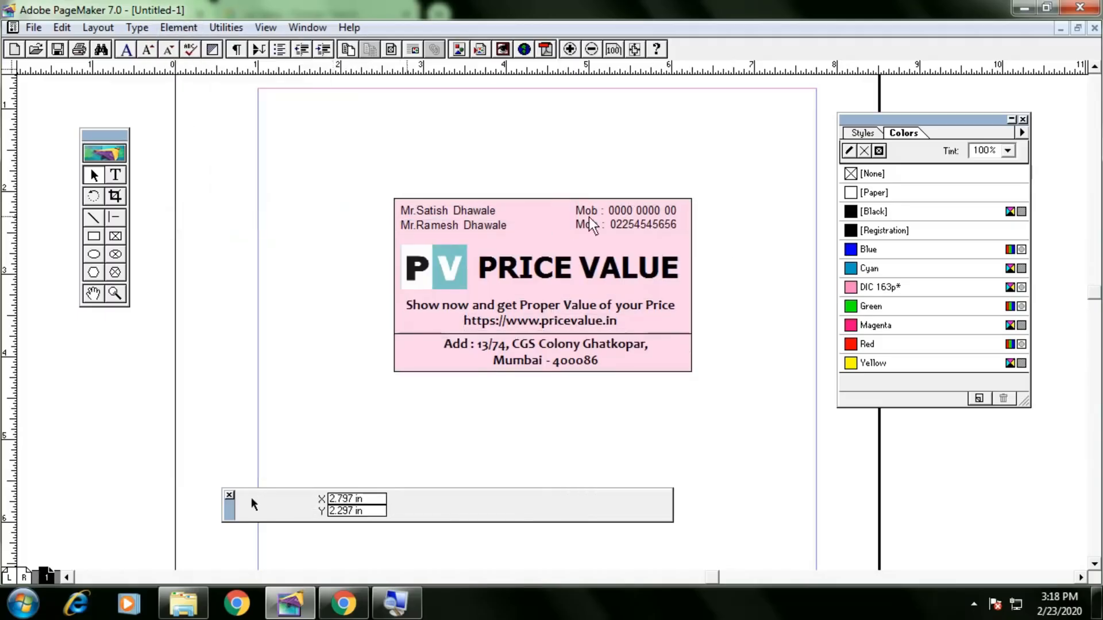
click(690, 206)
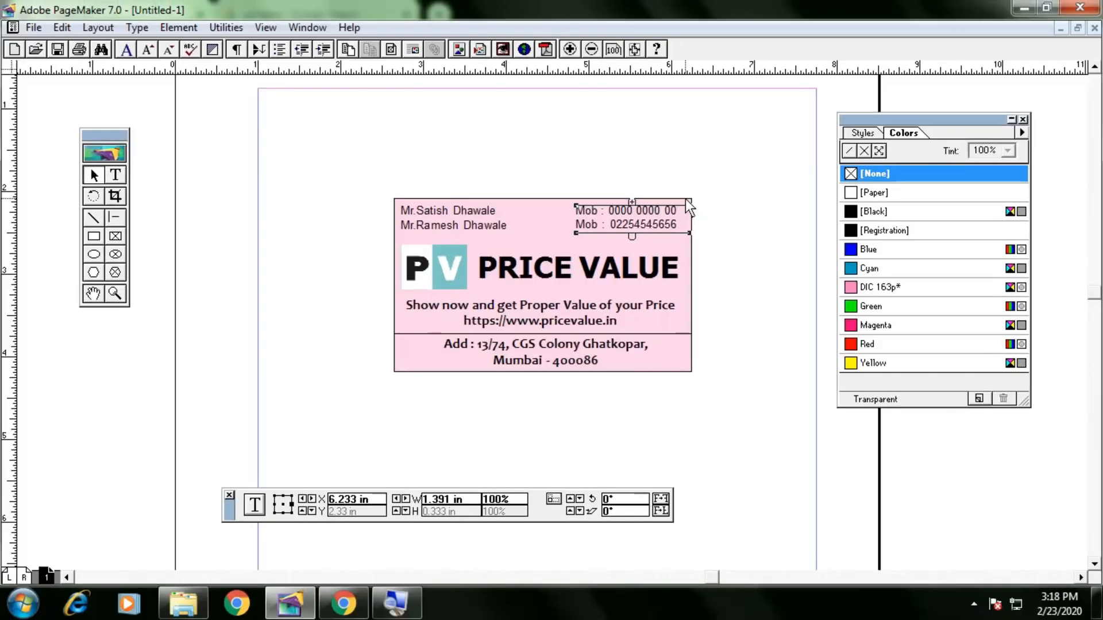
Try Green, Magenta, Red and Cyan on the background rectangle, settling on Blue.
click(686, 200)
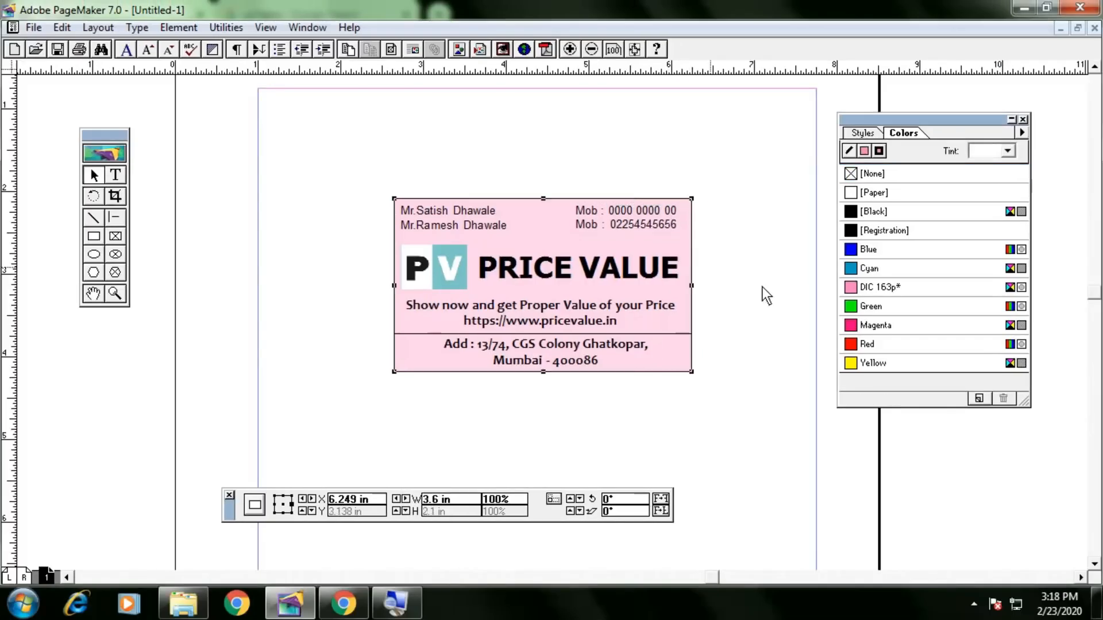
click(891, 305)
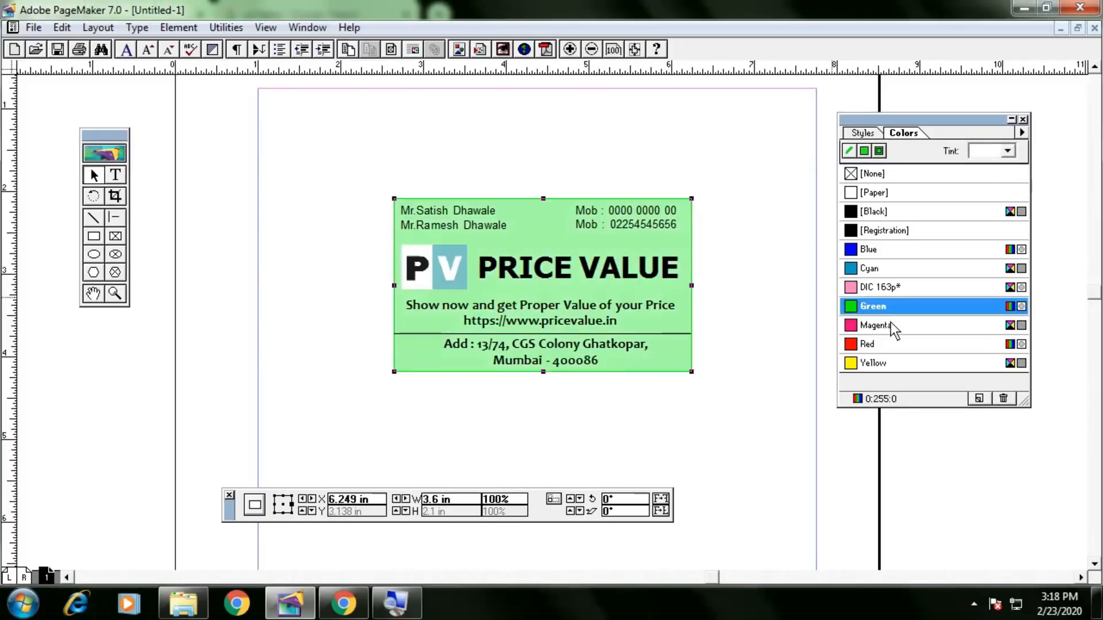
click(891, 325)
click(894, 345)
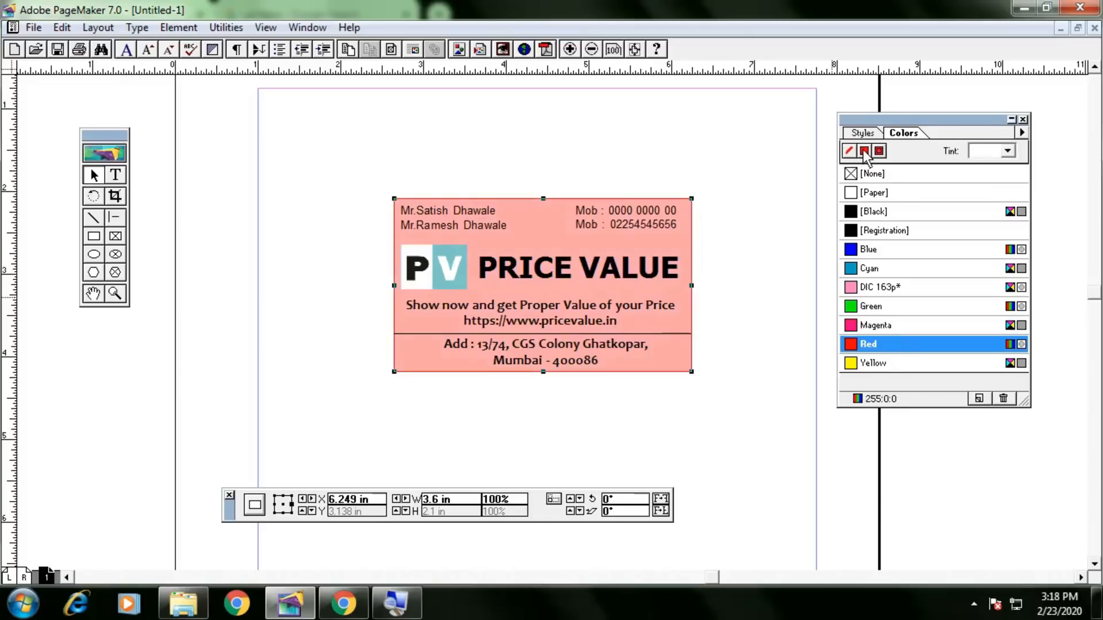
click(889, 254)
click(888, 271)
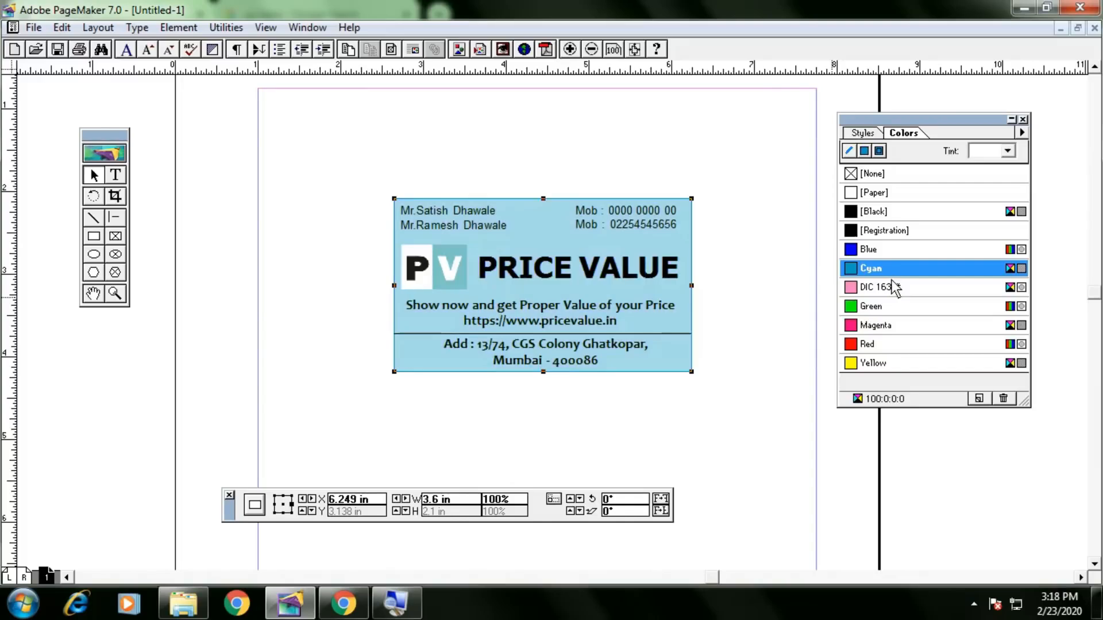
click(891, 253)
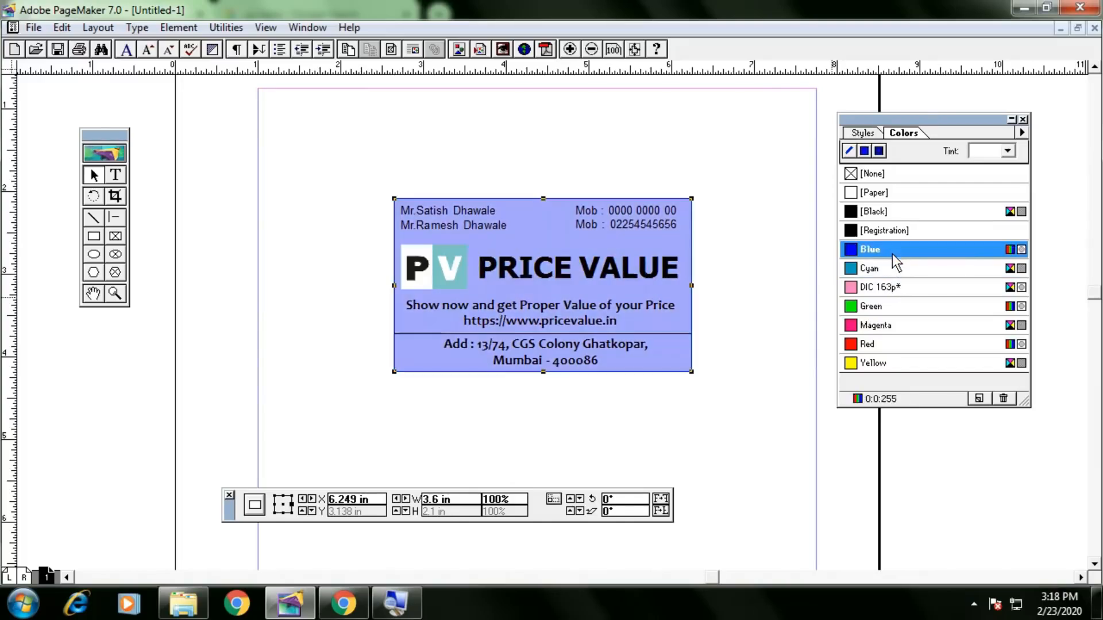
Lighten the blue background fill to a 10% tint.
click(1008, 152)
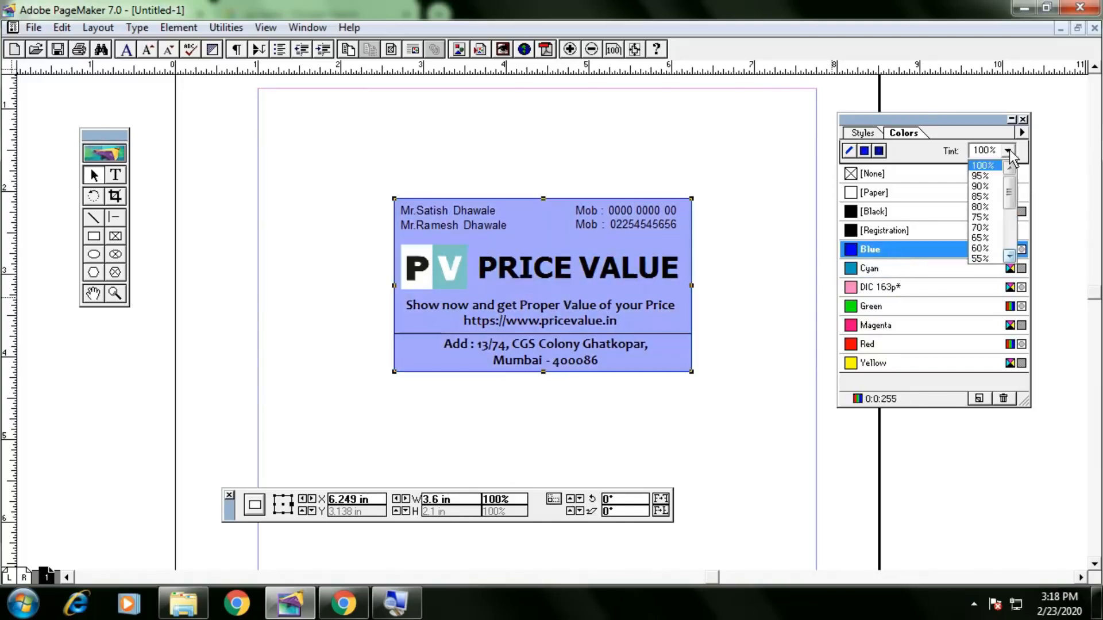
click(1008, 167)
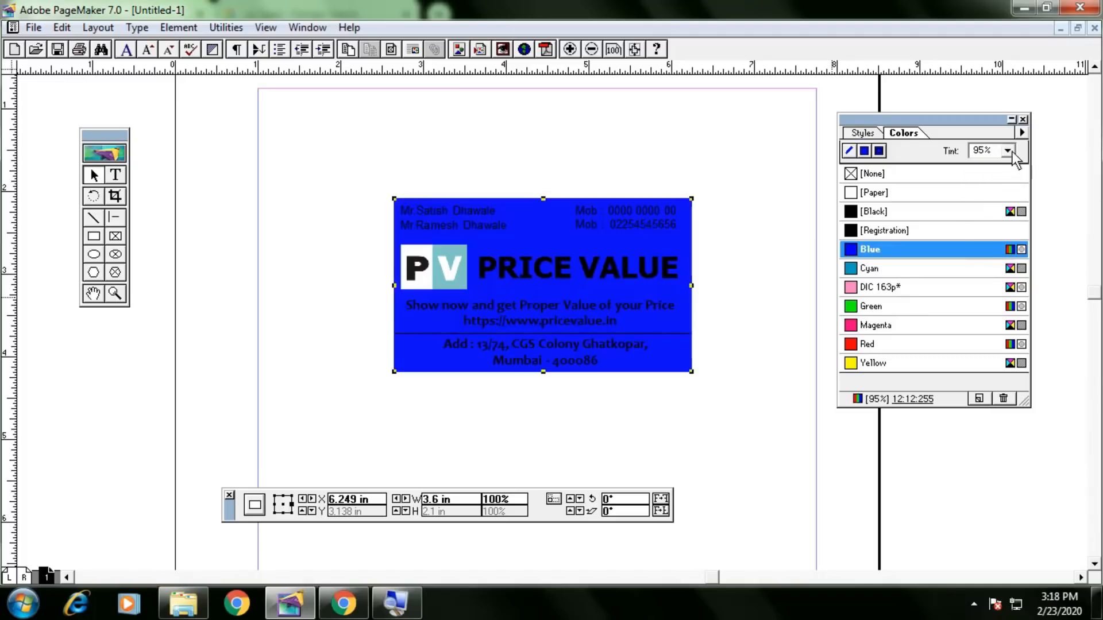
click(1008, 151)
click(979, 254)
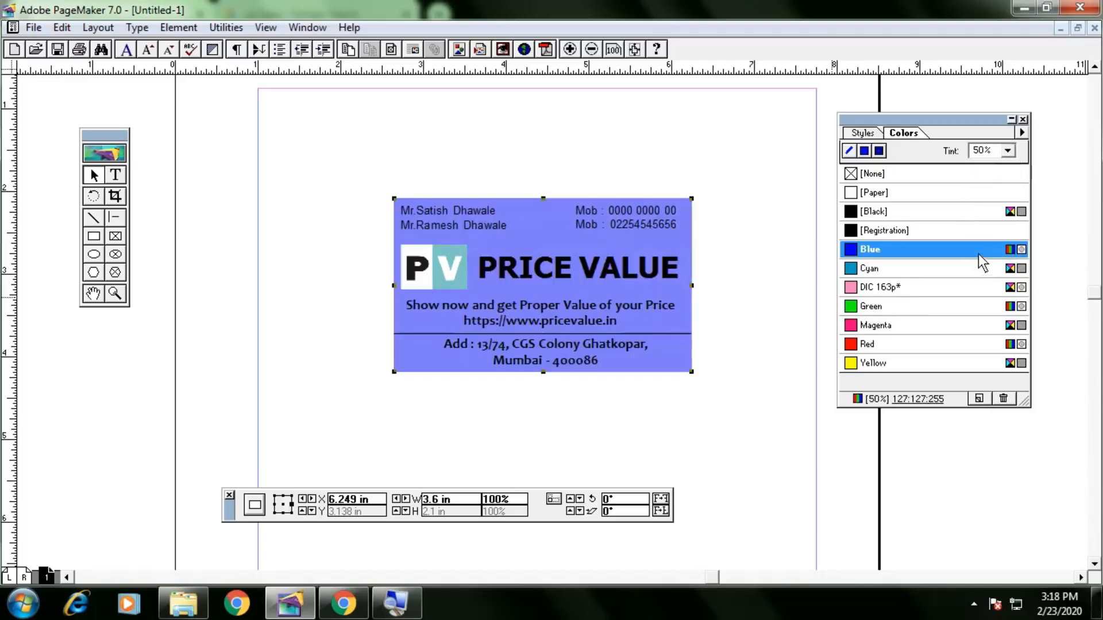
click(1008, 151)
click(1007, 251)
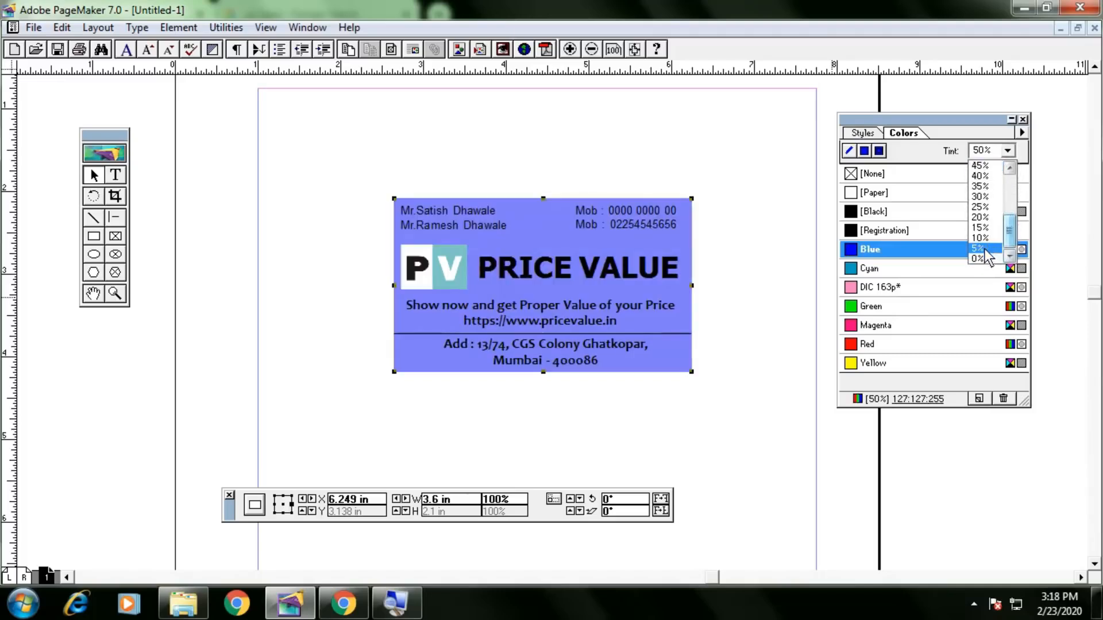
click(982, 238)
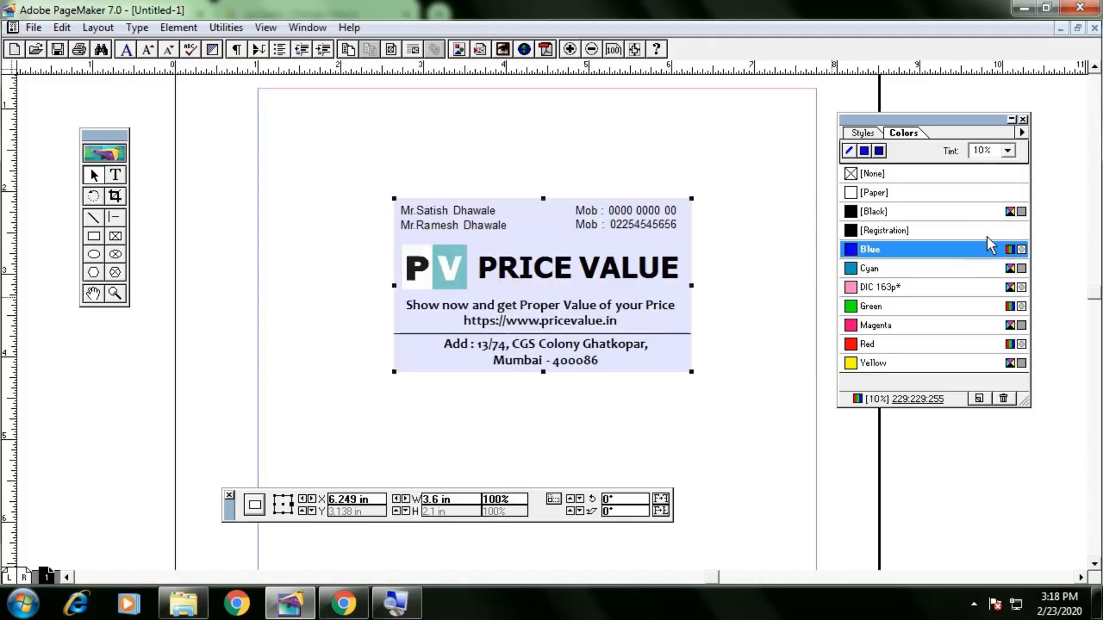
Check the card's text blocks, divider and background by selecting them, then start placing a file with Ctrl+D.
click(784, 260)
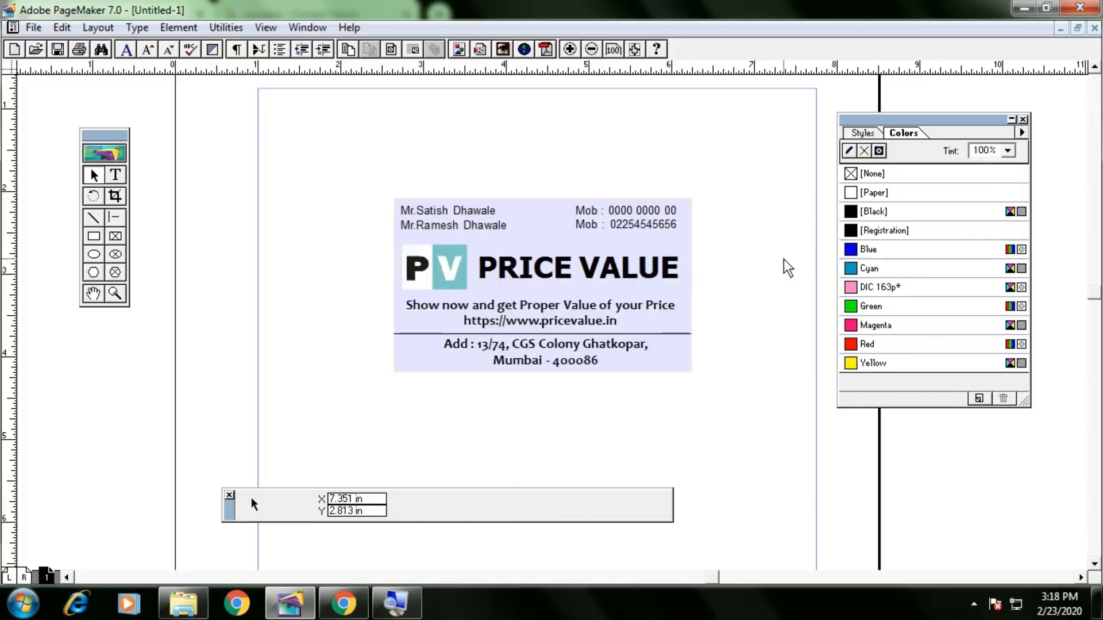
click(687, 231)
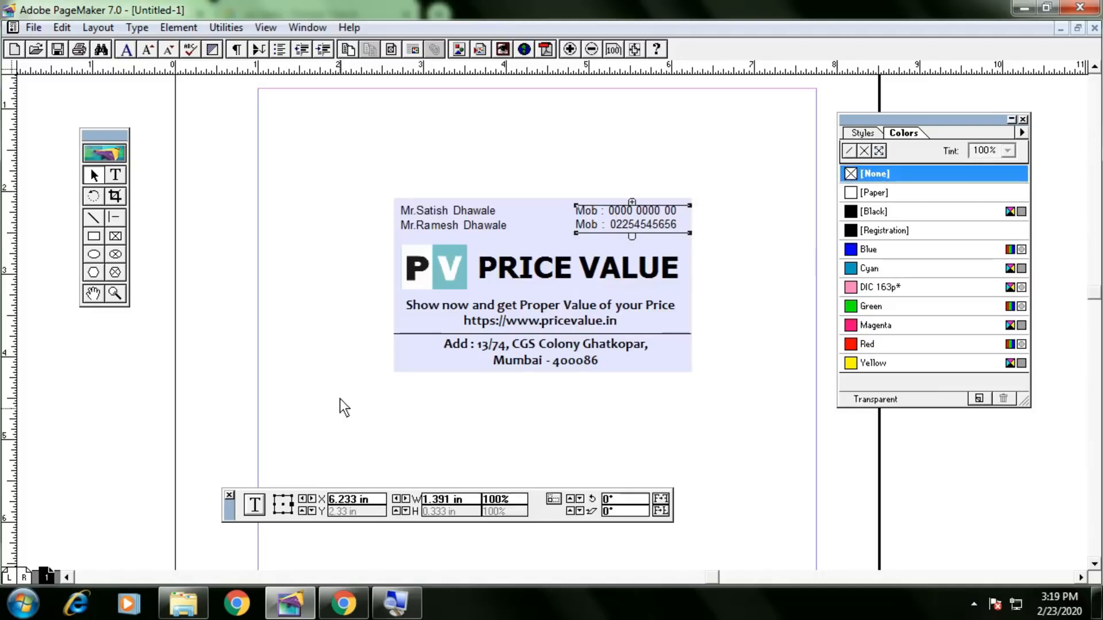
click(412, 363)
click(398, 358)
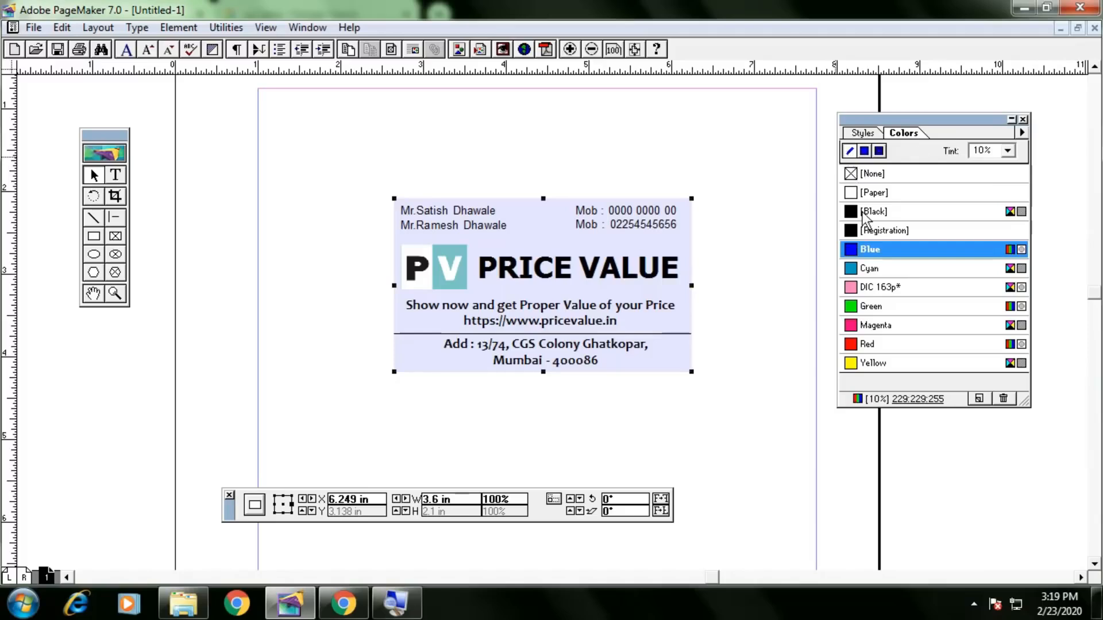
click(790, 258)
drag(366, 171, 757, 415)
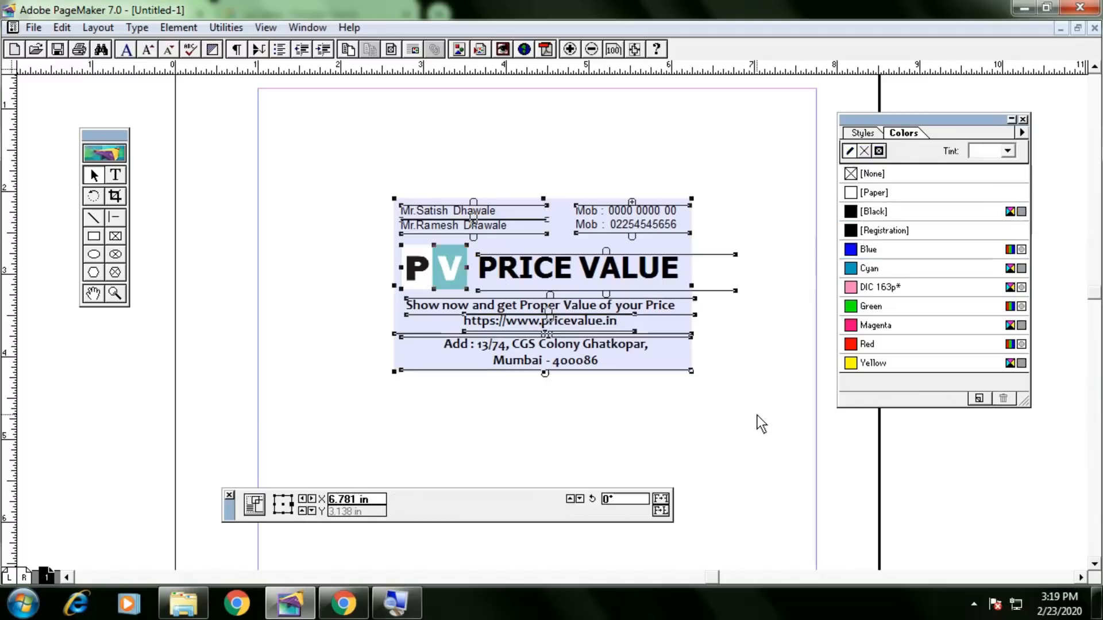
click(727, 392)
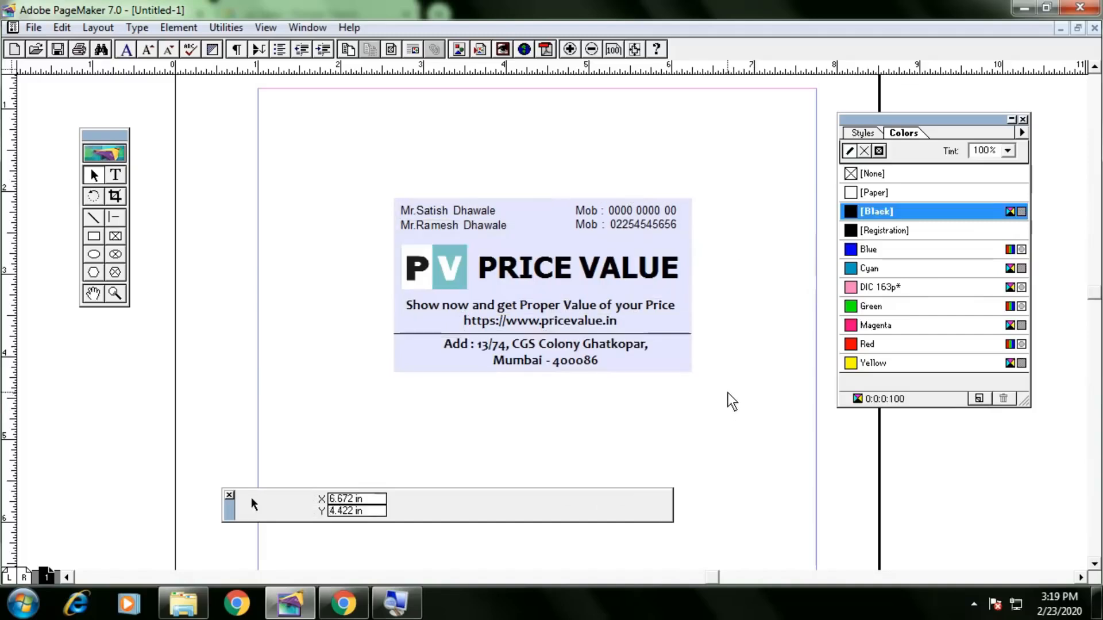
click(688, 370)
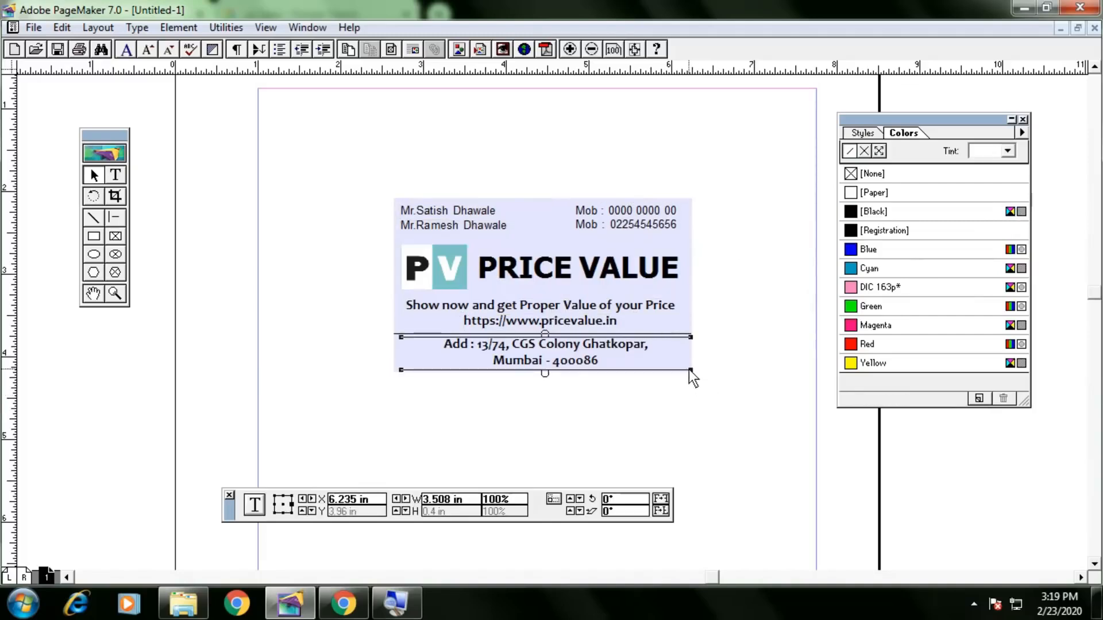
click(692, 305)
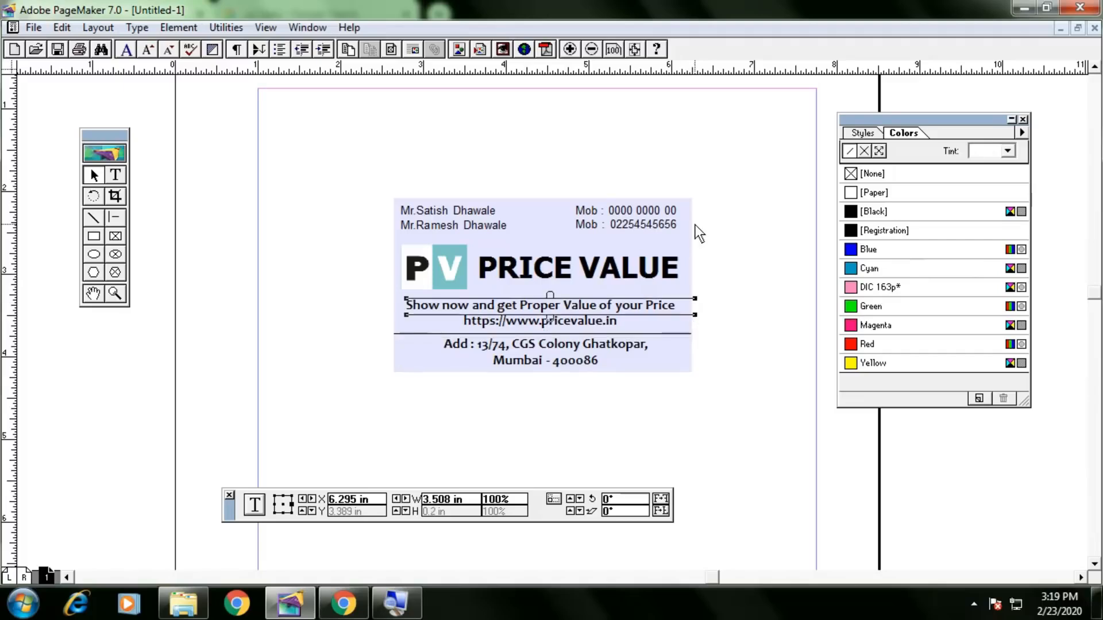
click(398, 365)
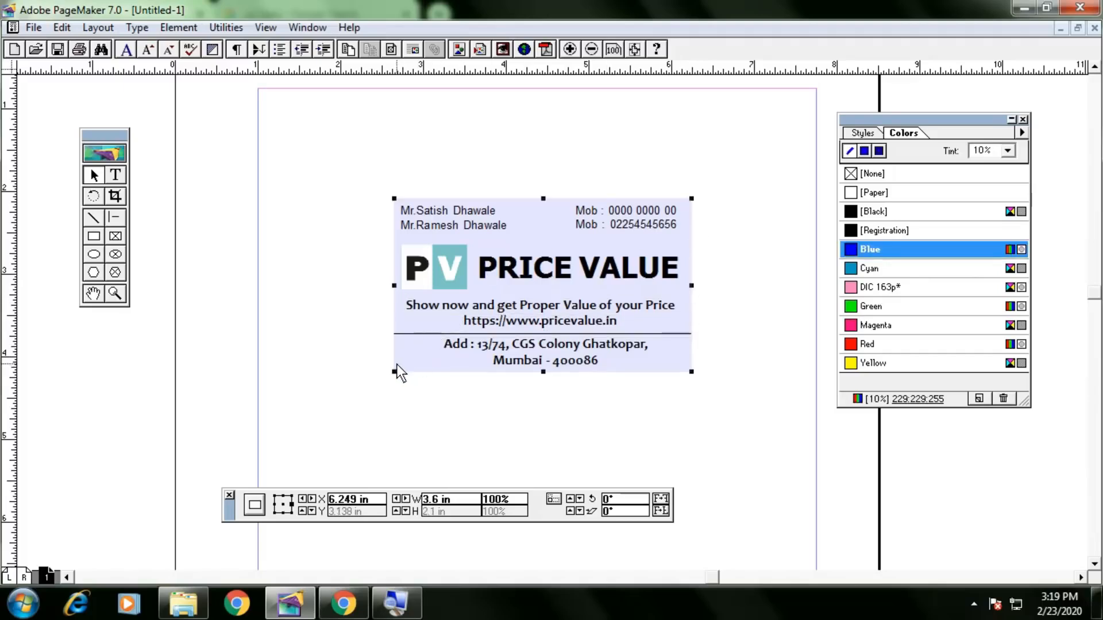
click(338, 351)
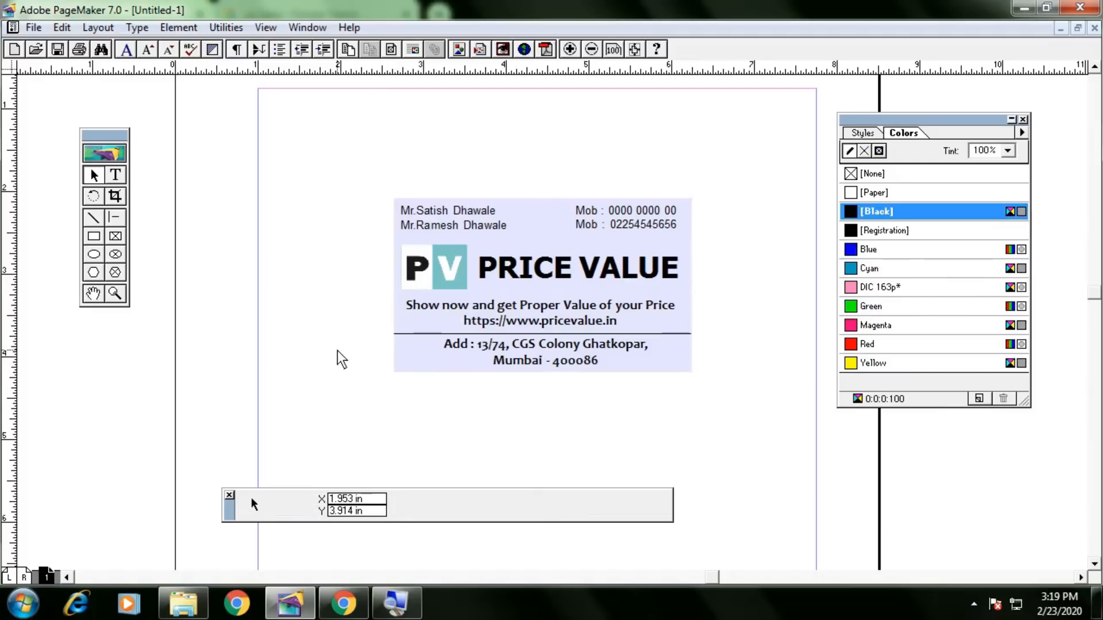
key(ctrl+d)
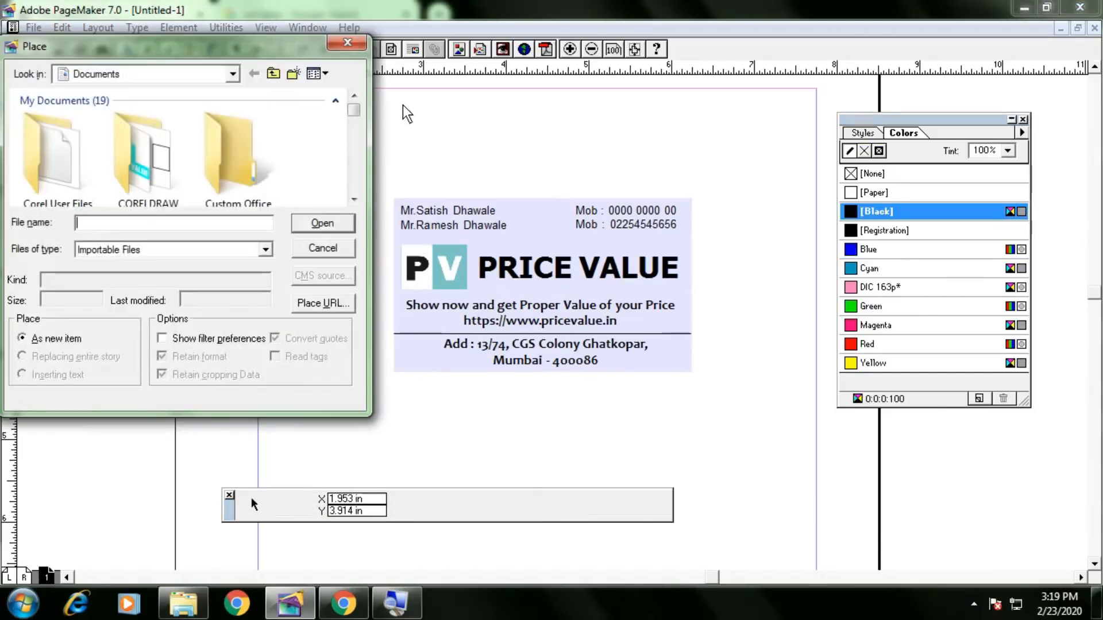
In the Place dialog, browse to the Desktop's images folder.
drag(352, 109, 353, 143)
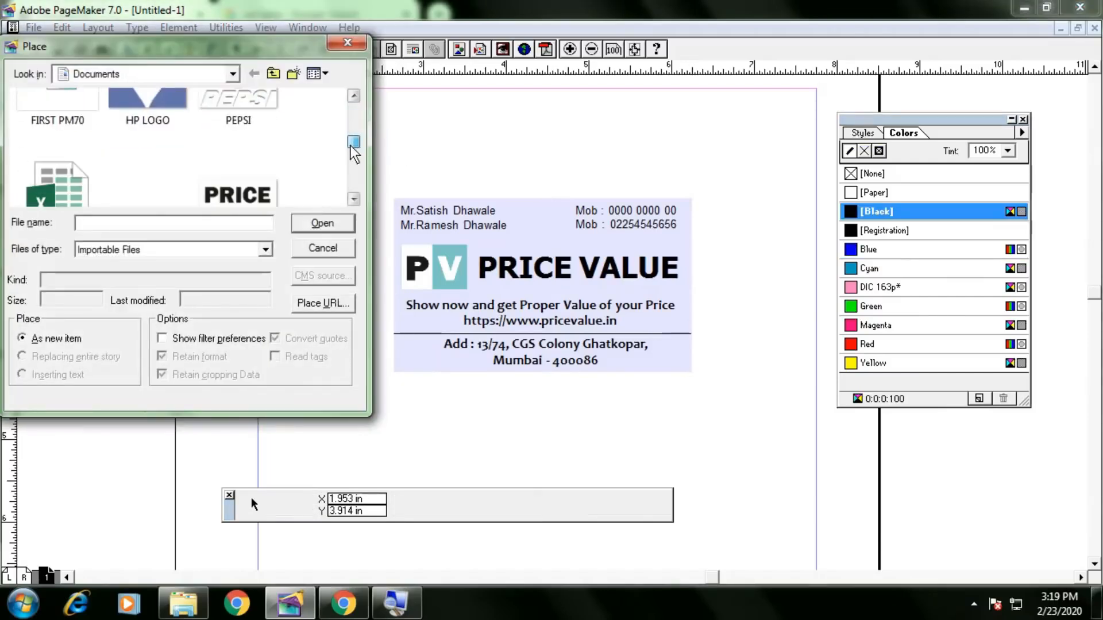
drag(270, 45, 317, 70)
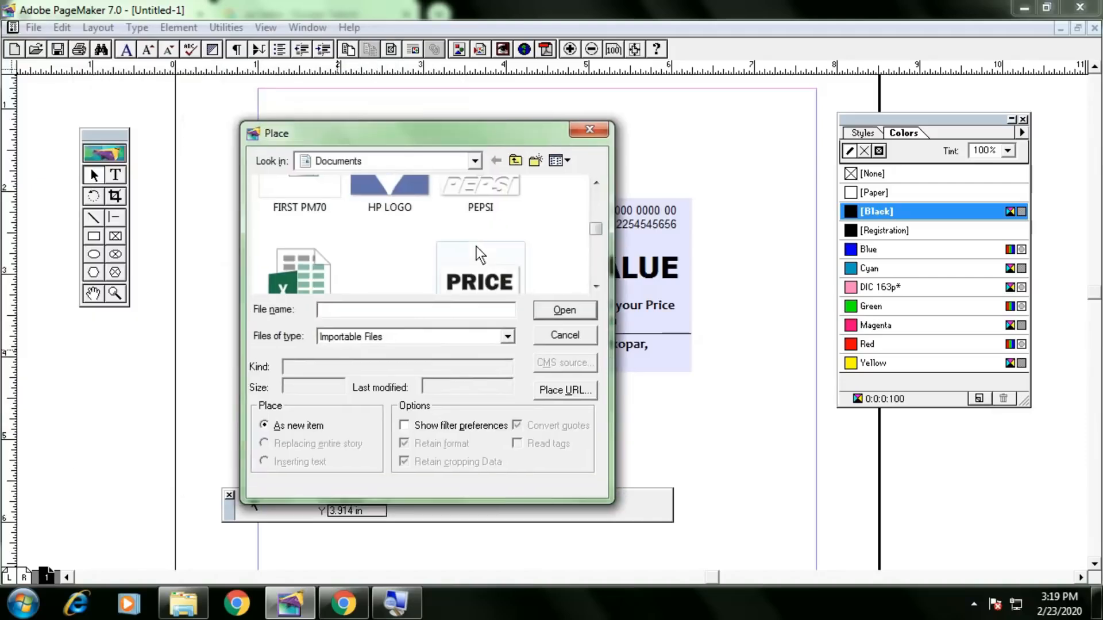
drag(594, 232, 607, 198)
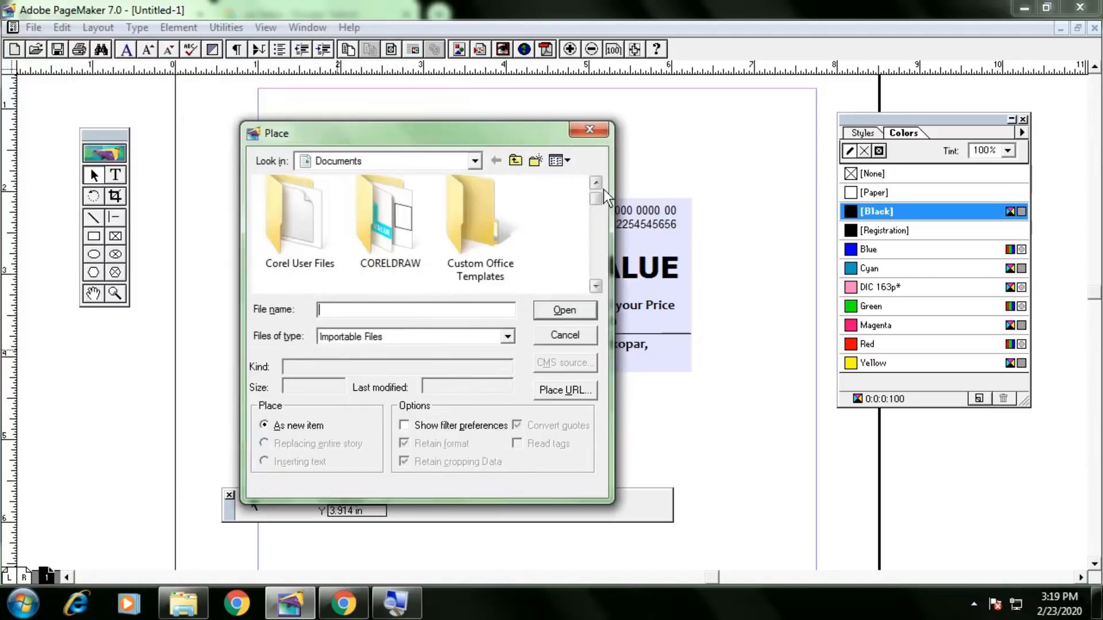
click(433, 163)
click(354, 183)
scroll(475, 262, down, 6)
double_click(364, 262)
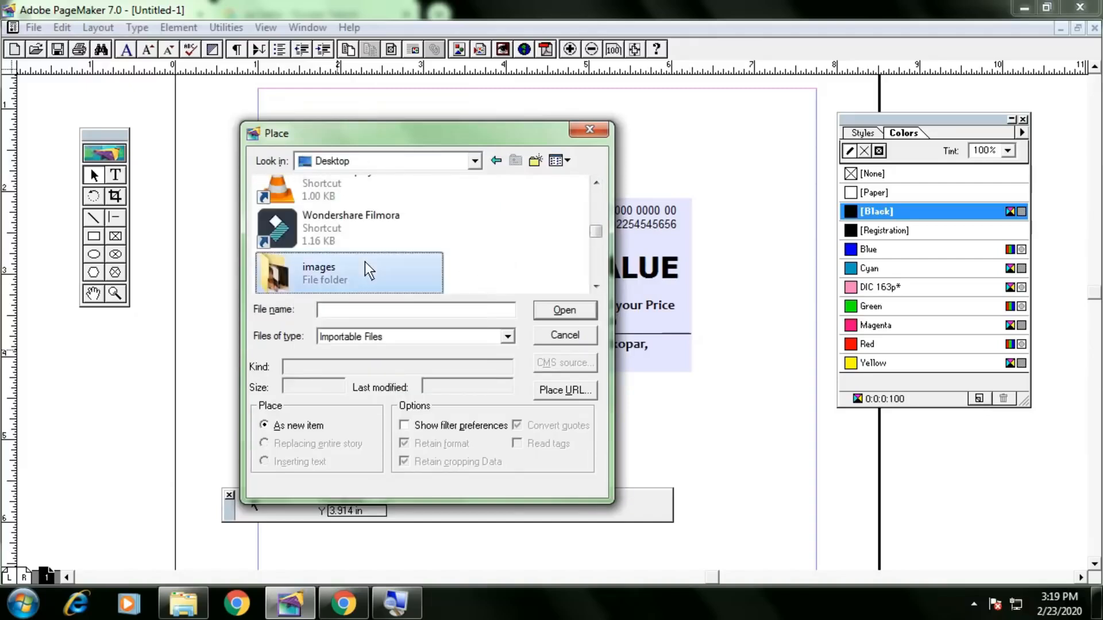
scroll(409, 252, down, 2)
scroll(411, 250, down, 6)
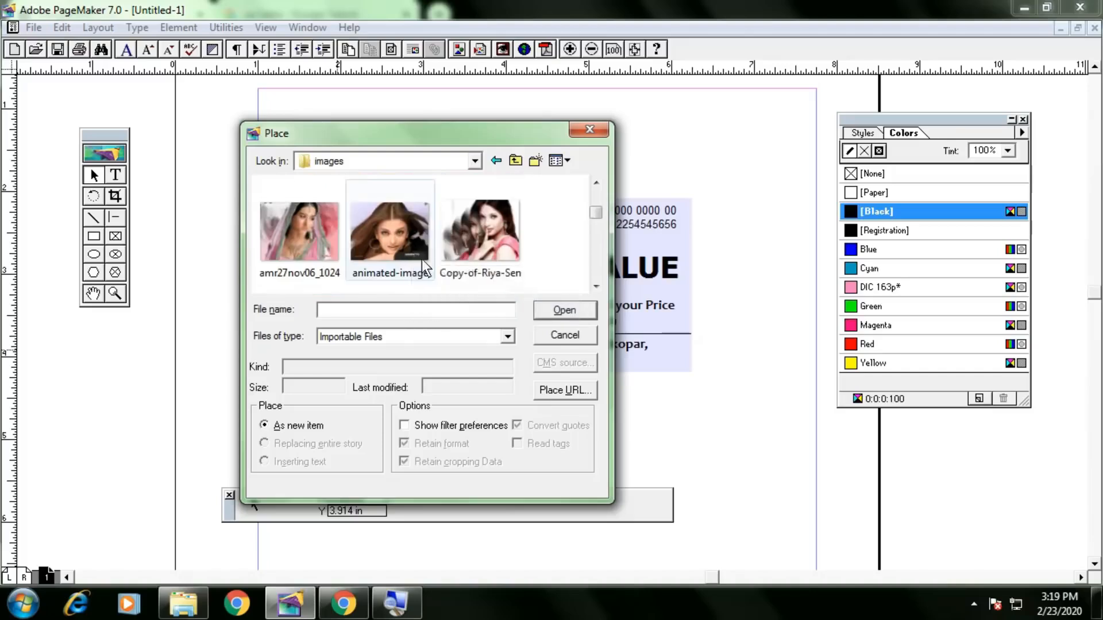
scroll(432, 263, down, 6)
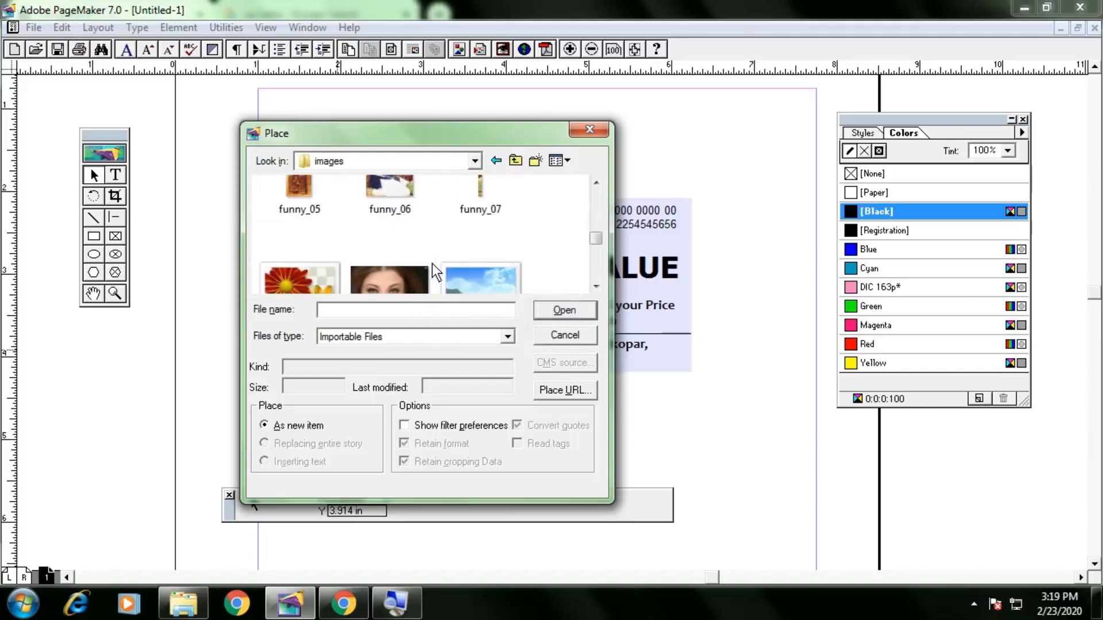
scroll(432, 263, down, 3)
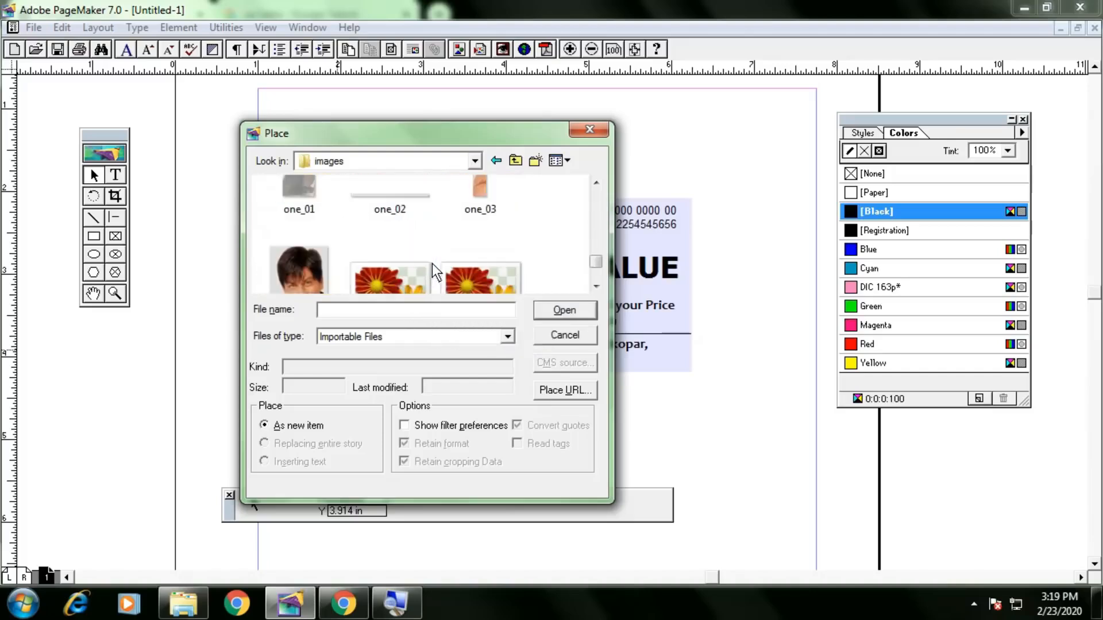
scroll(435, 267, up, 9)
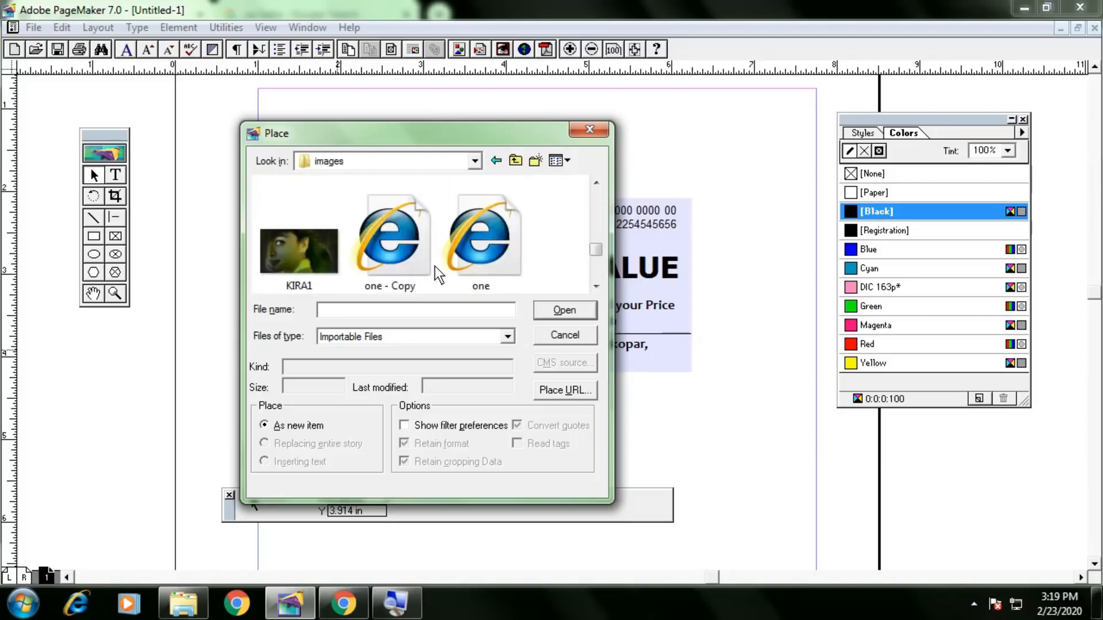
scroll(435, 267, up, 2)
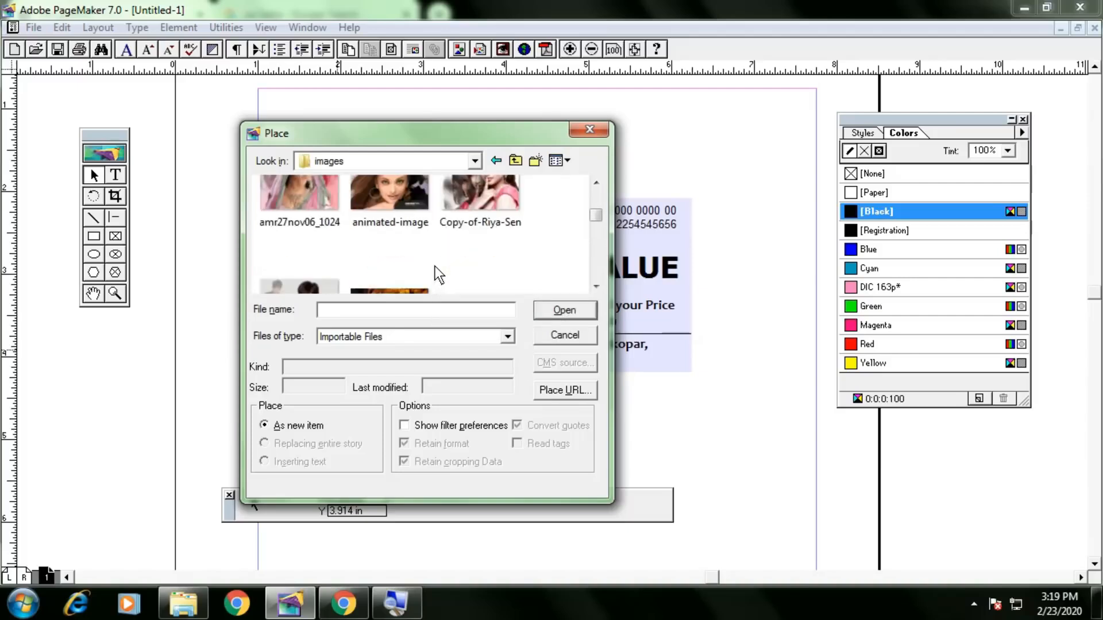
scroll(436, 269, down, 2)
Place dry_leafs_on_the_way with an embedded copy and drag it to cover the business card.
click(398, 256)
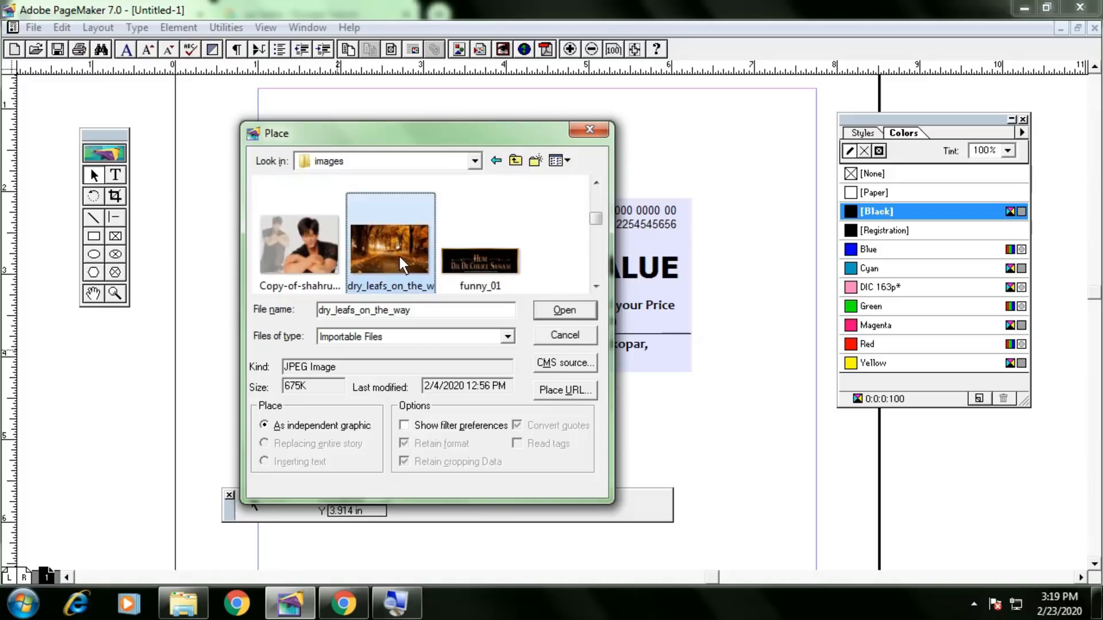
double_click(399, 256)
click(535, 341)
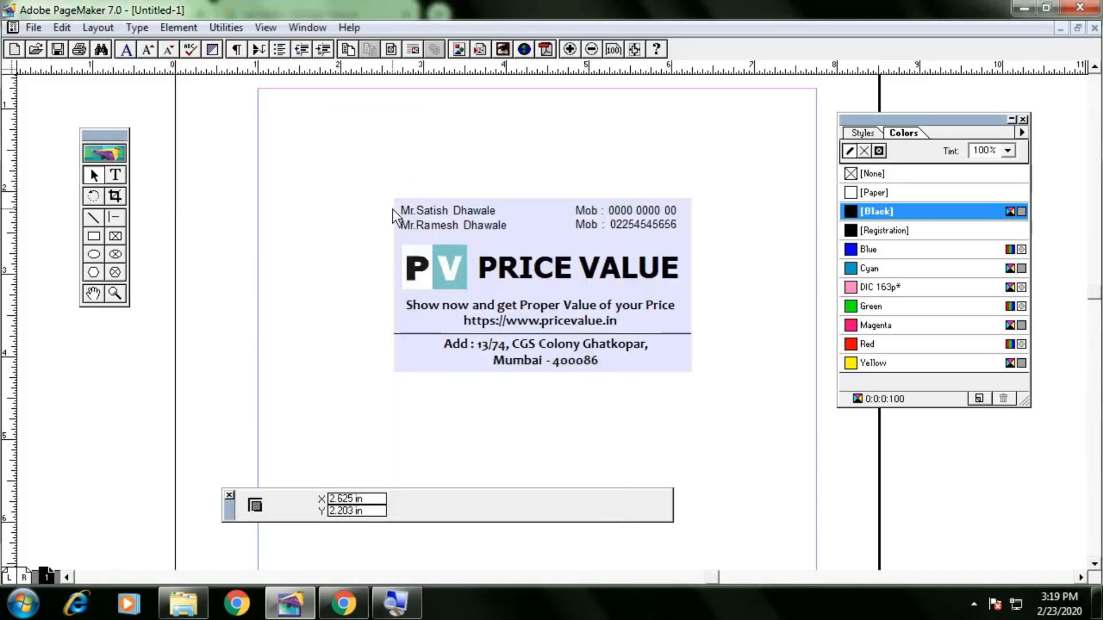
drag(396, 199, 692, 376)
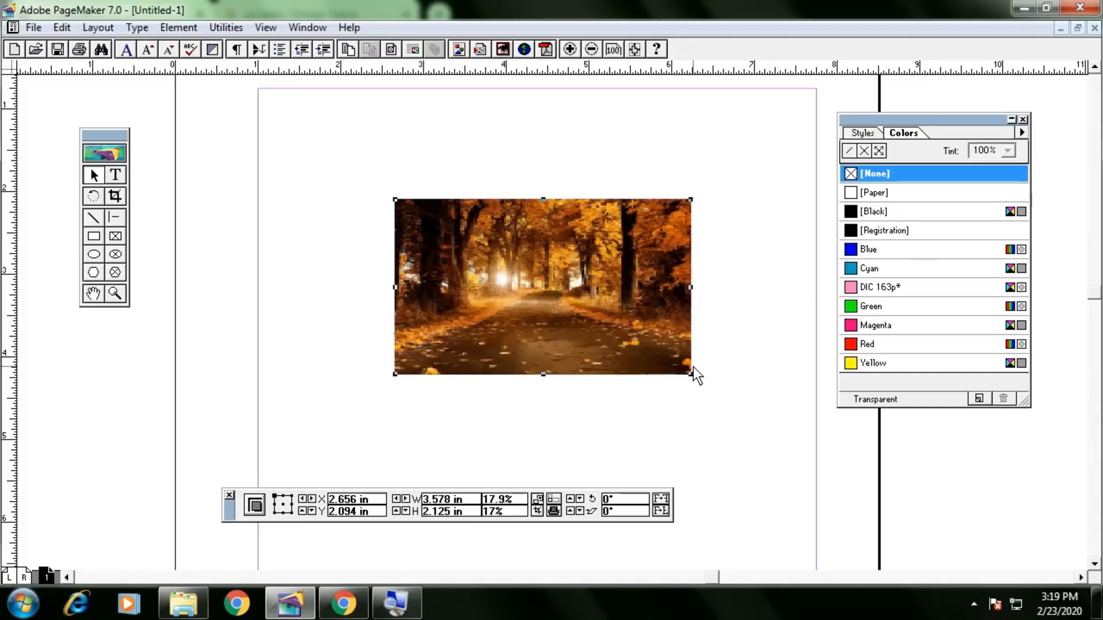
click(177, 27)
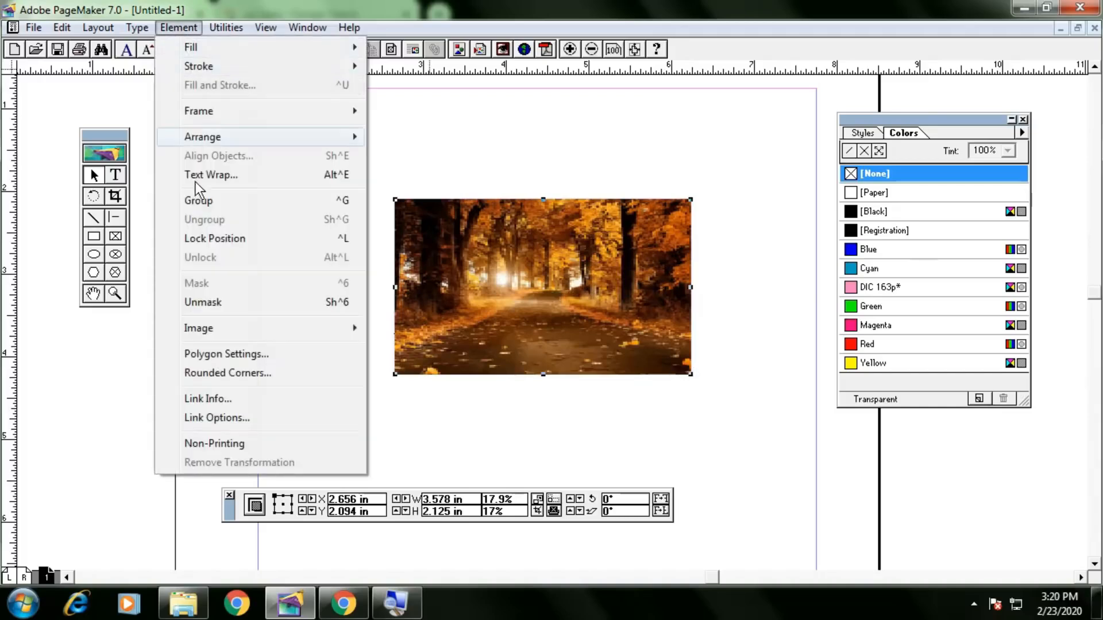
mouse_move(235, 141)
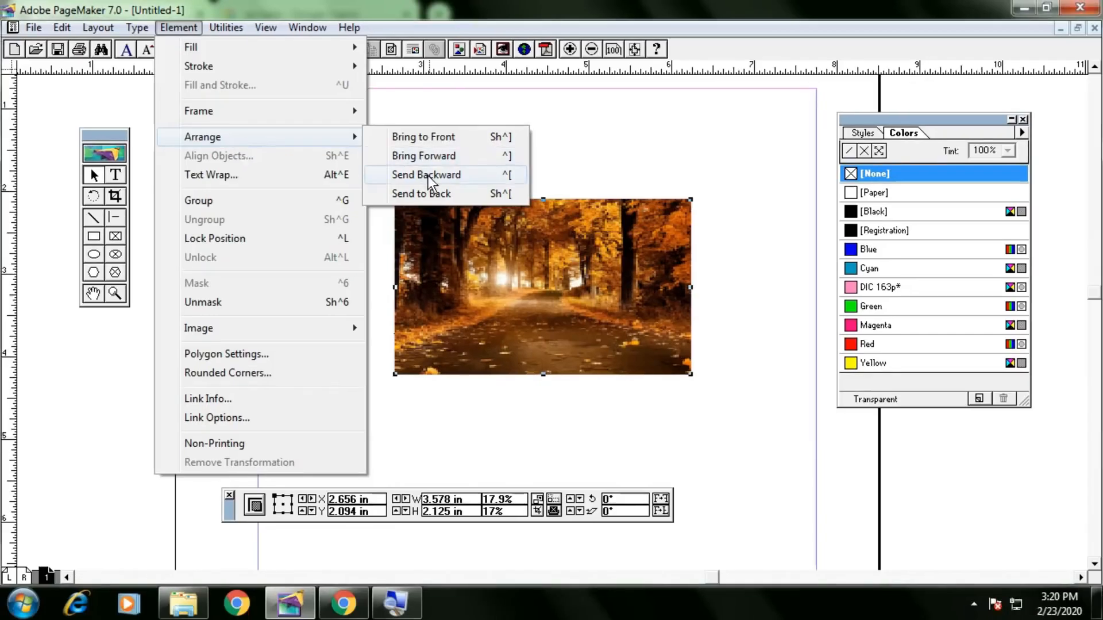
Send the photo to the back and fill the card rectangle with [Black] at 10% tint.
click(429, 191)
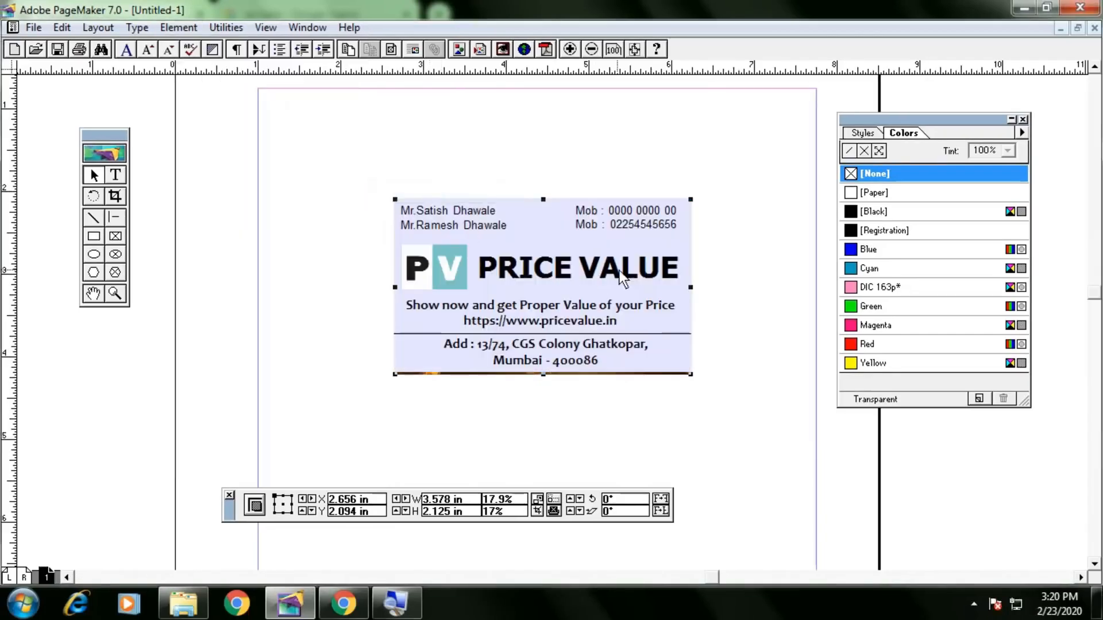
click(688, 233)
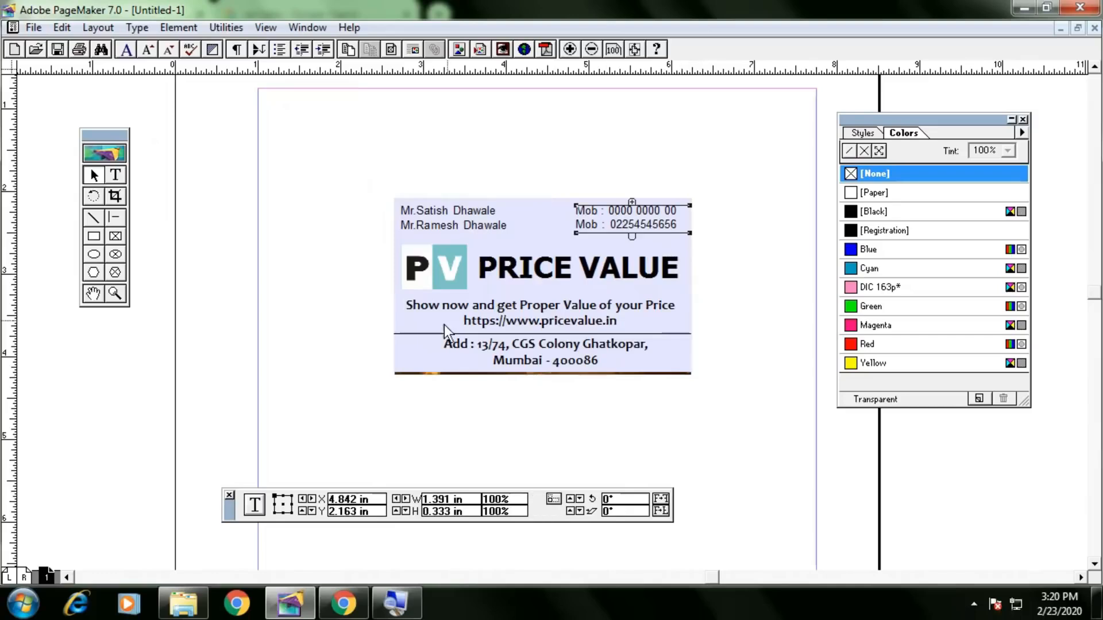
click(397, 317)
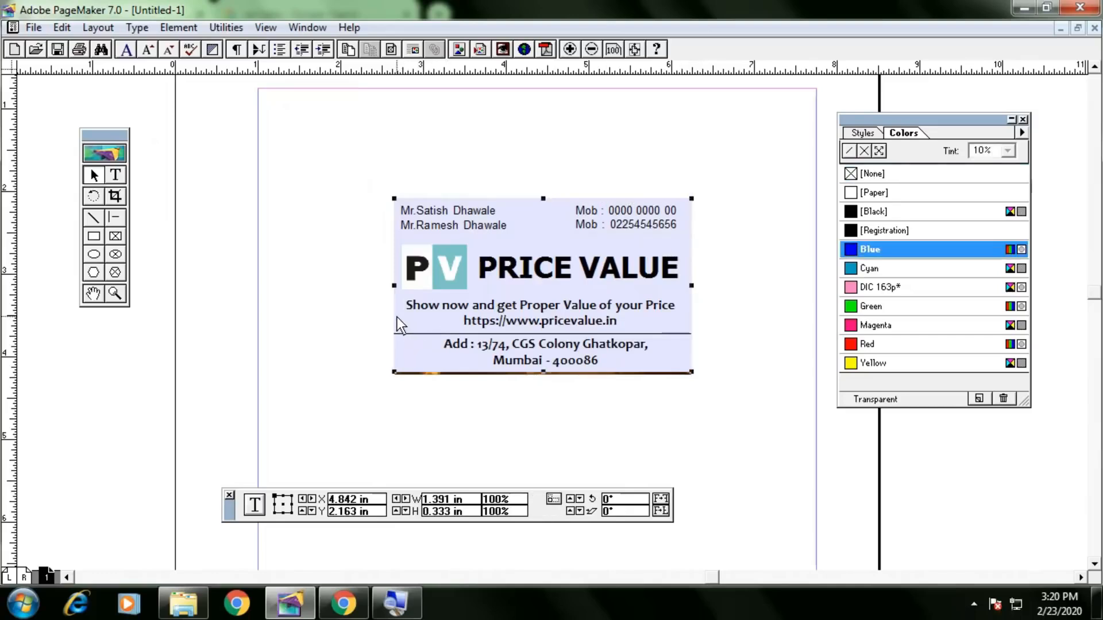
click(873, 175)
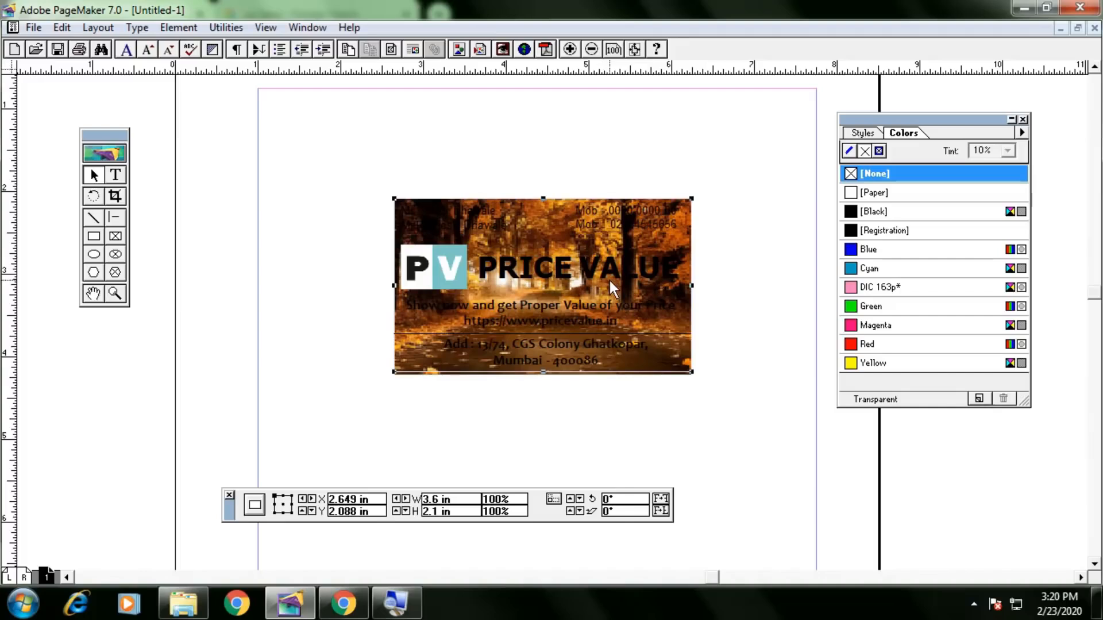
click(926, 211)
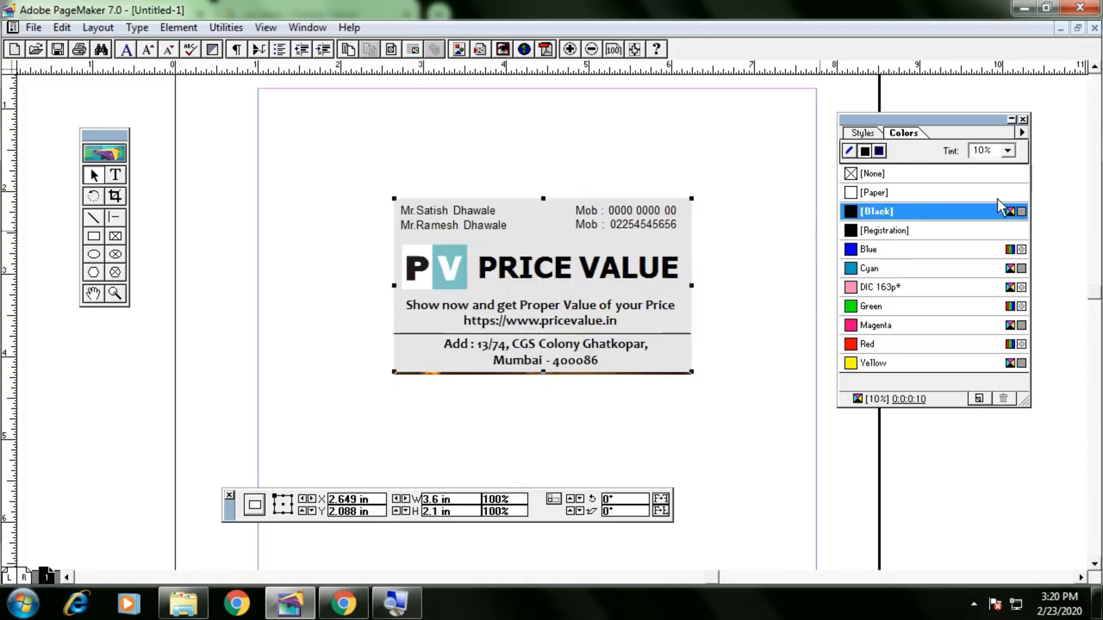
Shift the grey rectangle aside, delete the autumn photo, then nudge the rectangle back into place.
drag(405, 235, 442, 236)
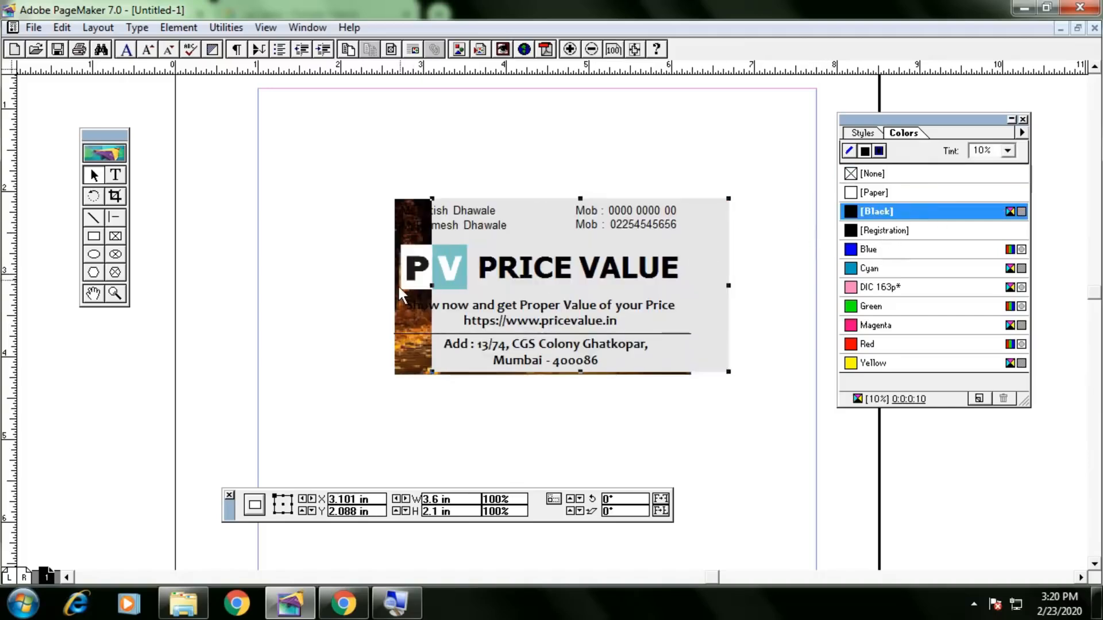
click(402, 311)
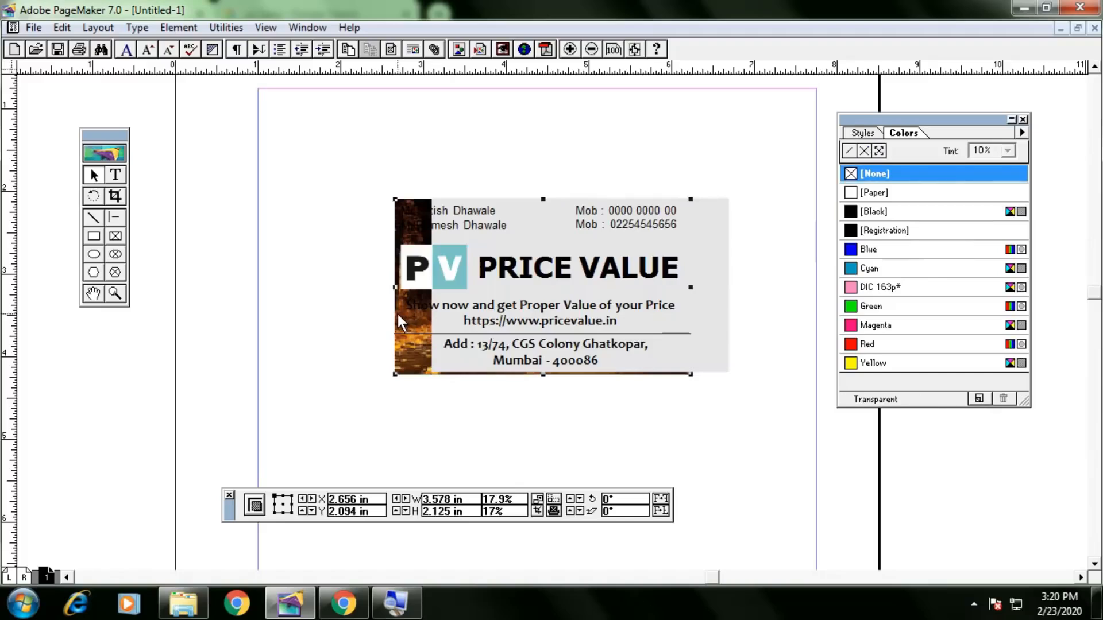
key(Delete)
click(708, 271)
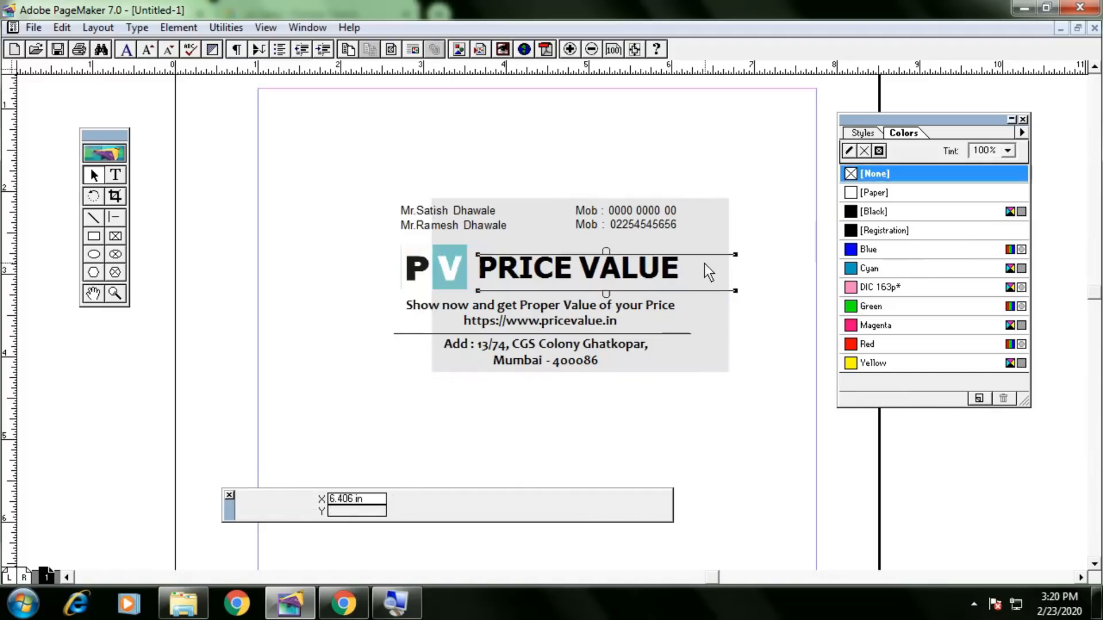
drag(719, 317, 679, 319)
key(Down)
key(Down)
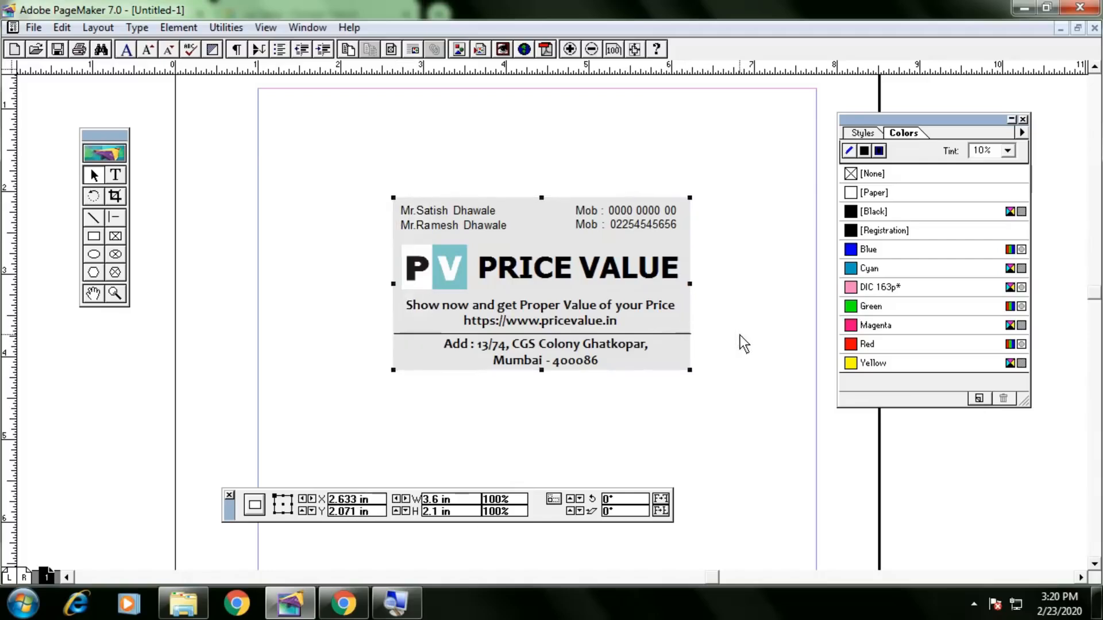
key(Right)
click(739, 334)
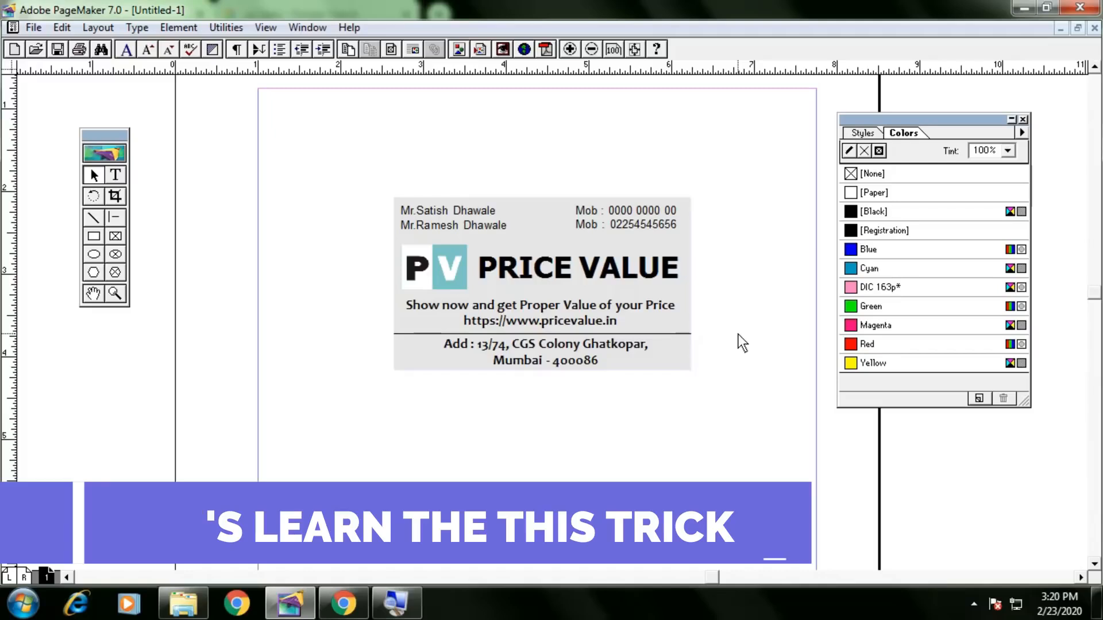
click(58, 29)
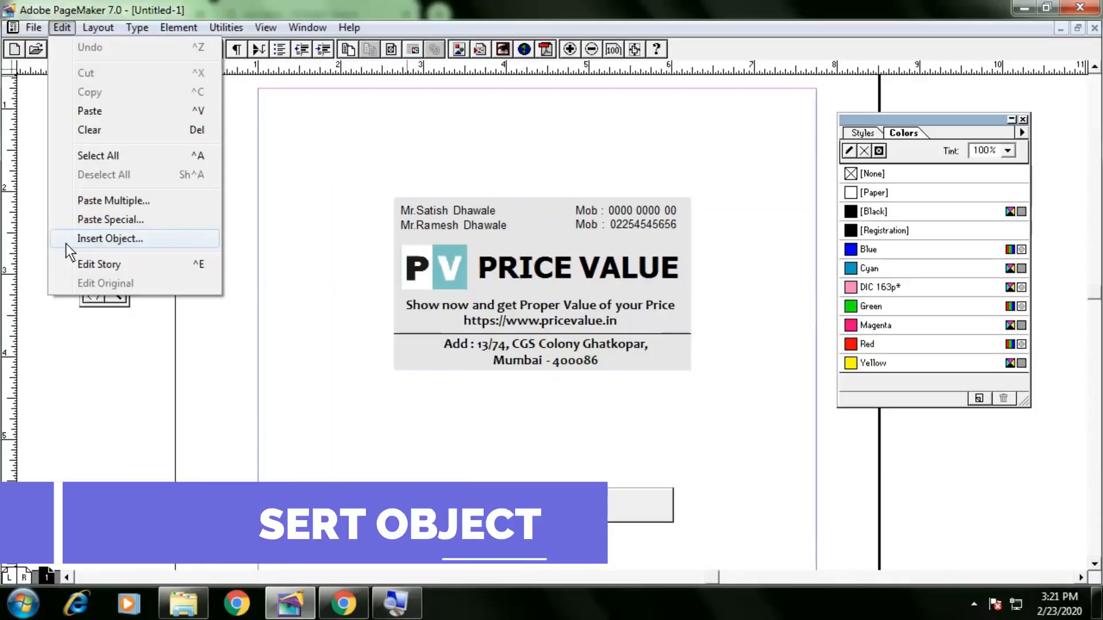
Insert a new Microsoft Word Document object using Insert Object's Create New option.
click(71, 240)
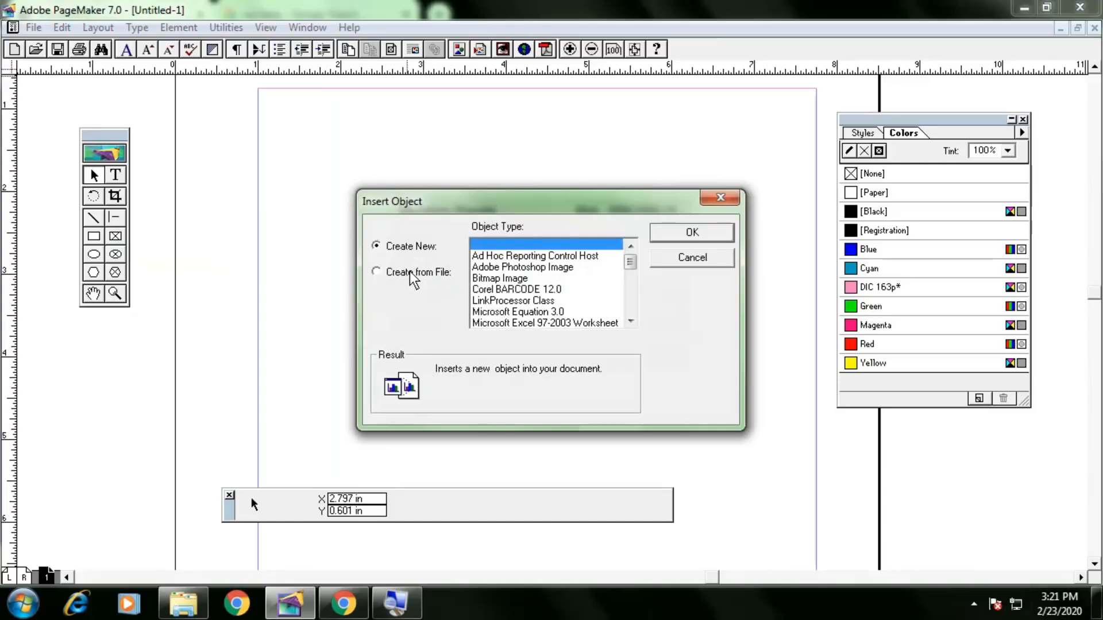
click(534, 292)
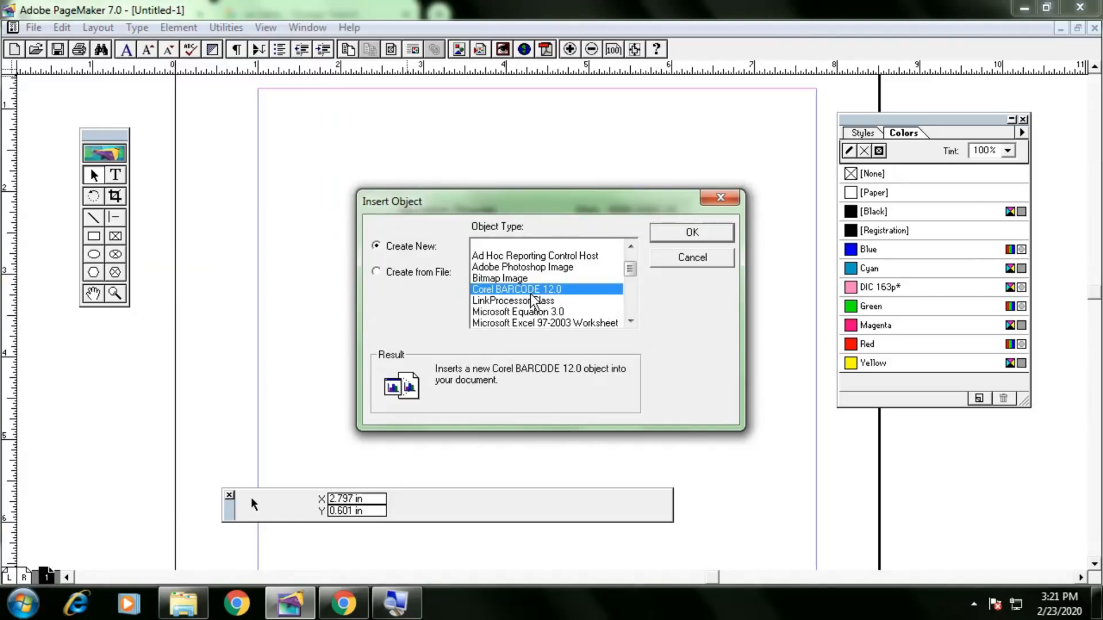
scroll(540, 300, down, 1)
key(Down)
key(Down)
key(Down)
key(Down)
key(Down)
key(Down)
key(Down)
key(Down)
key(Down)
key(Down)
key(Down)
key(Down)
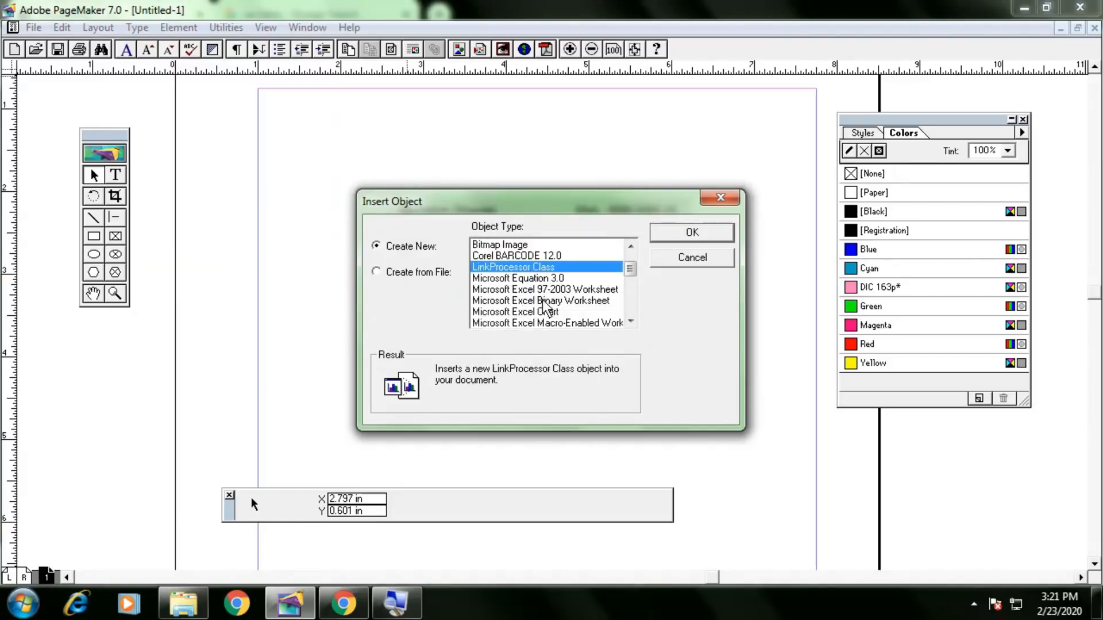
key(Down)
key(Down)
key(Down)
key(Down)
key(Up)
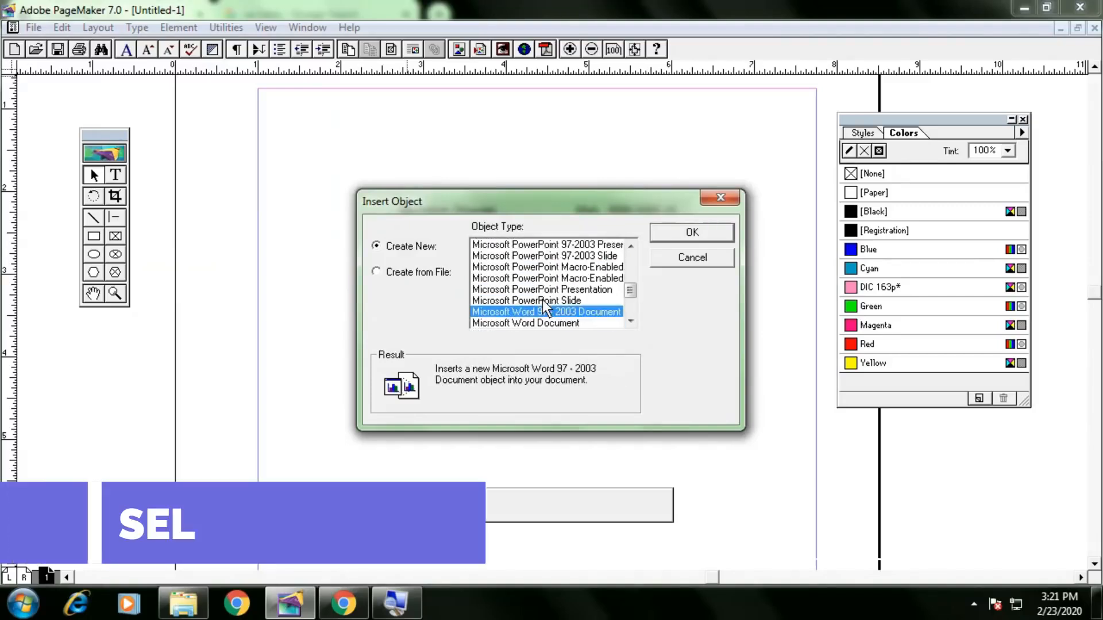
key(Down)
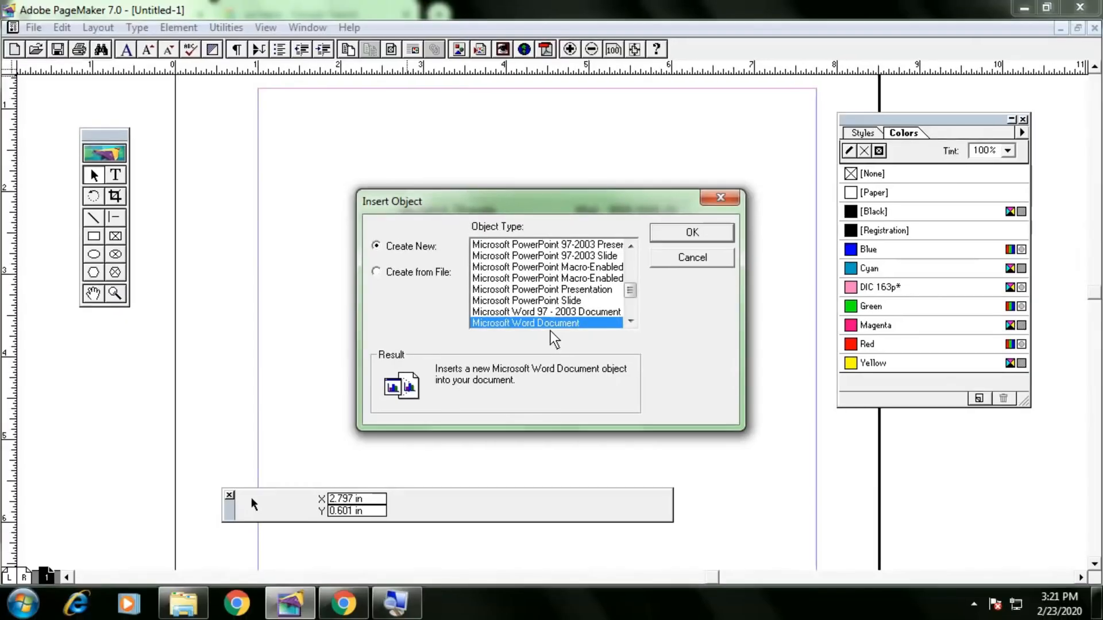
click(680, 235)
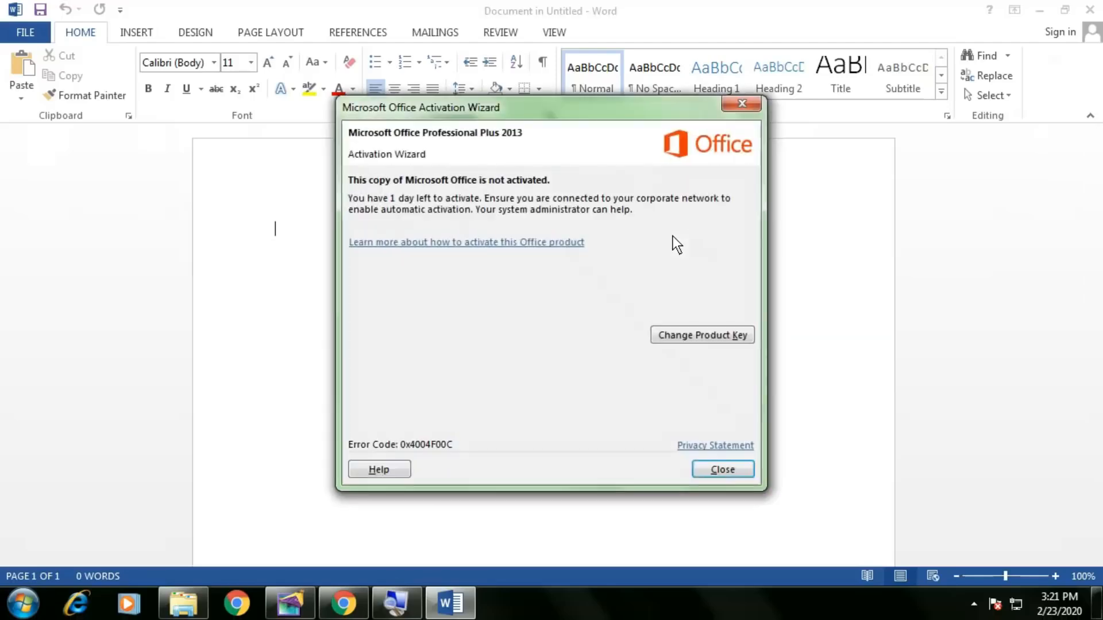
Insert the Desert photo from the Sample Pictures folder into the Word document.
click(741, 474)
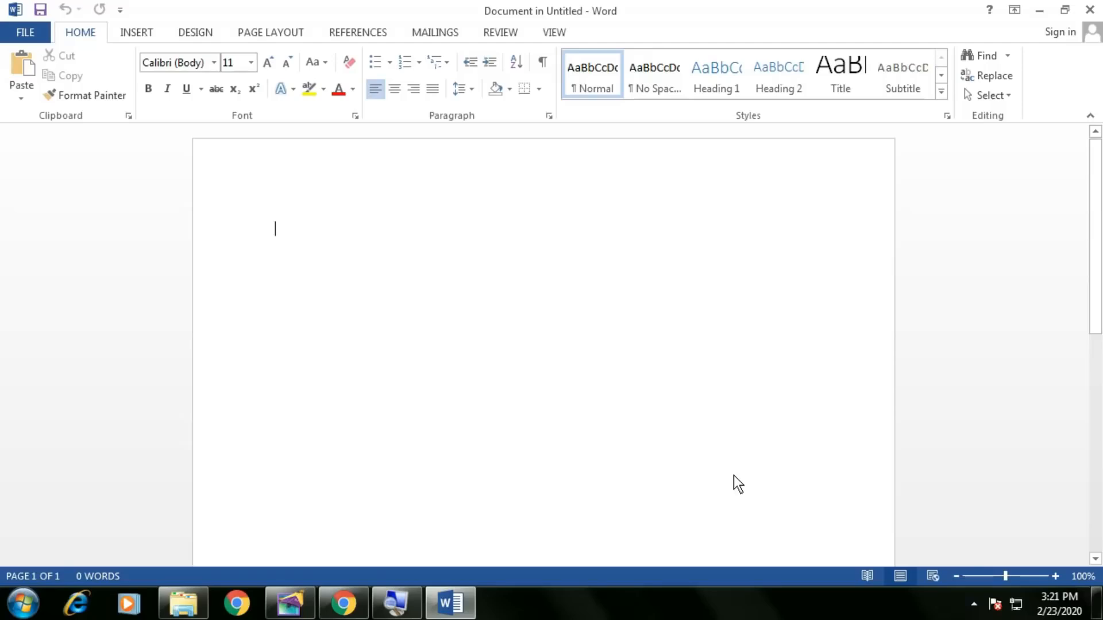
click(146, 32)
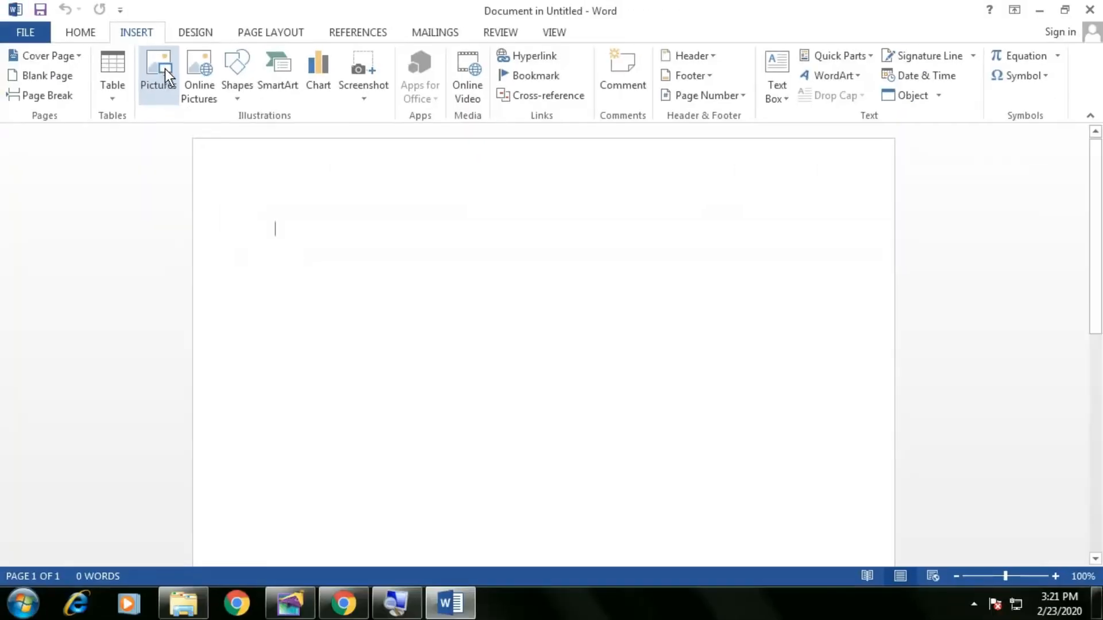
click(165, 68)
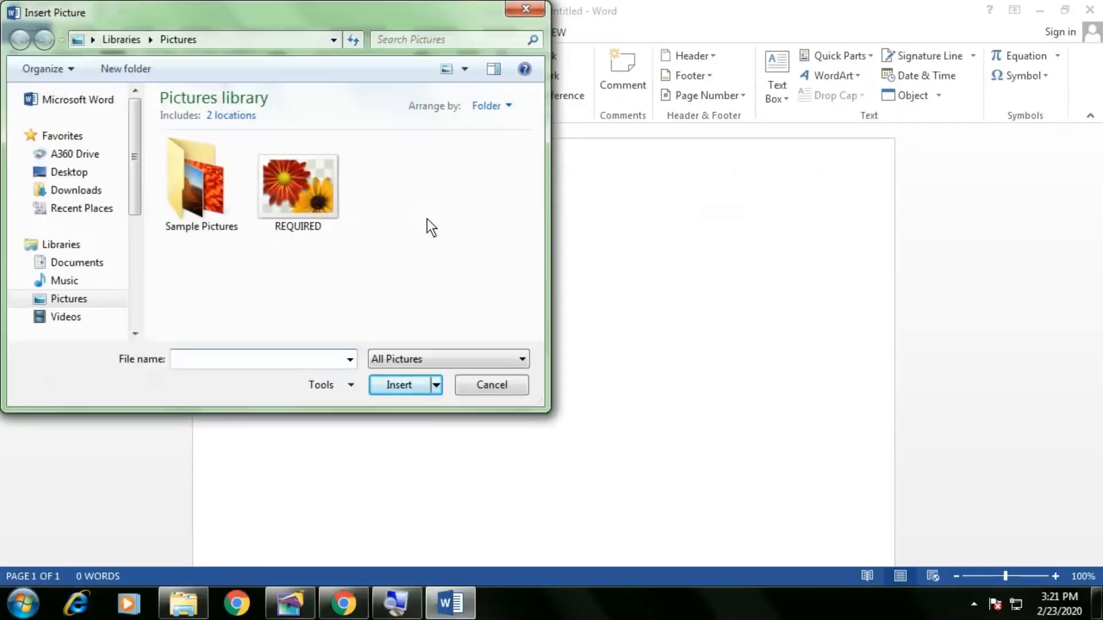
double_click(221, 197)
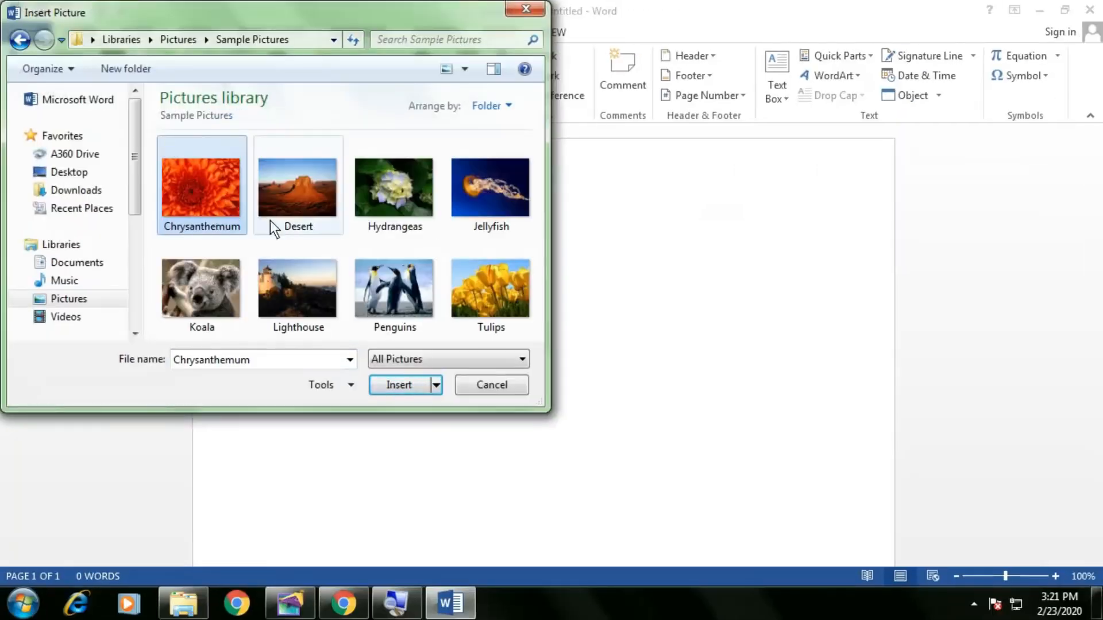
click(336, 209)
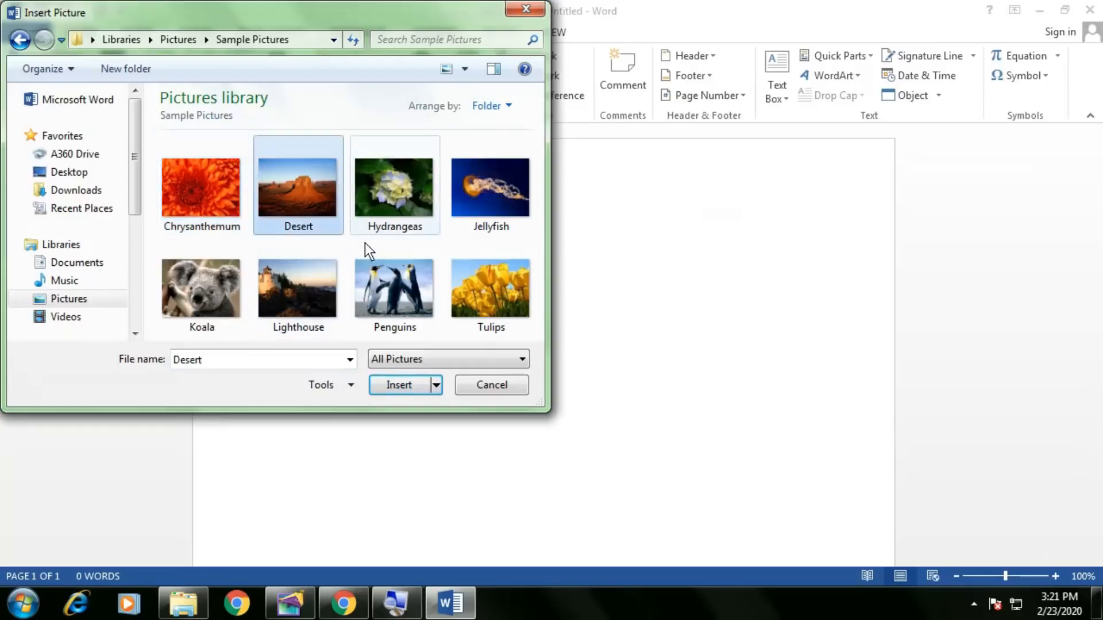
click(405, 385)
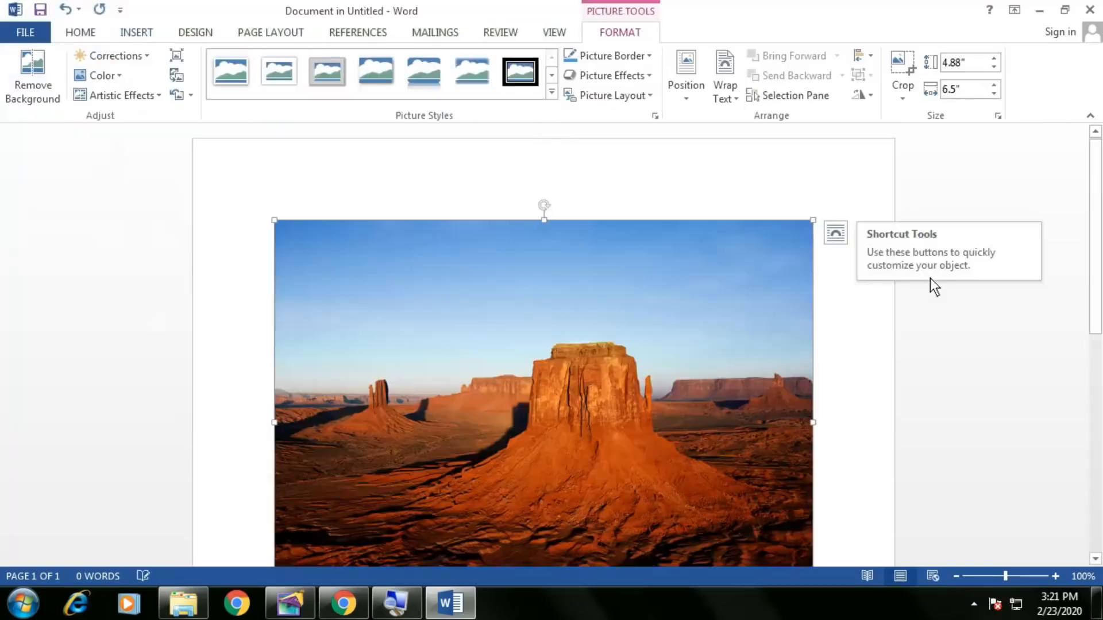
Shrink the Desert picture and crop off its bottom to 2.16 × 4.11 in.
scroll(821, 330, down, 3)
drag(813, 499, 616, 378)
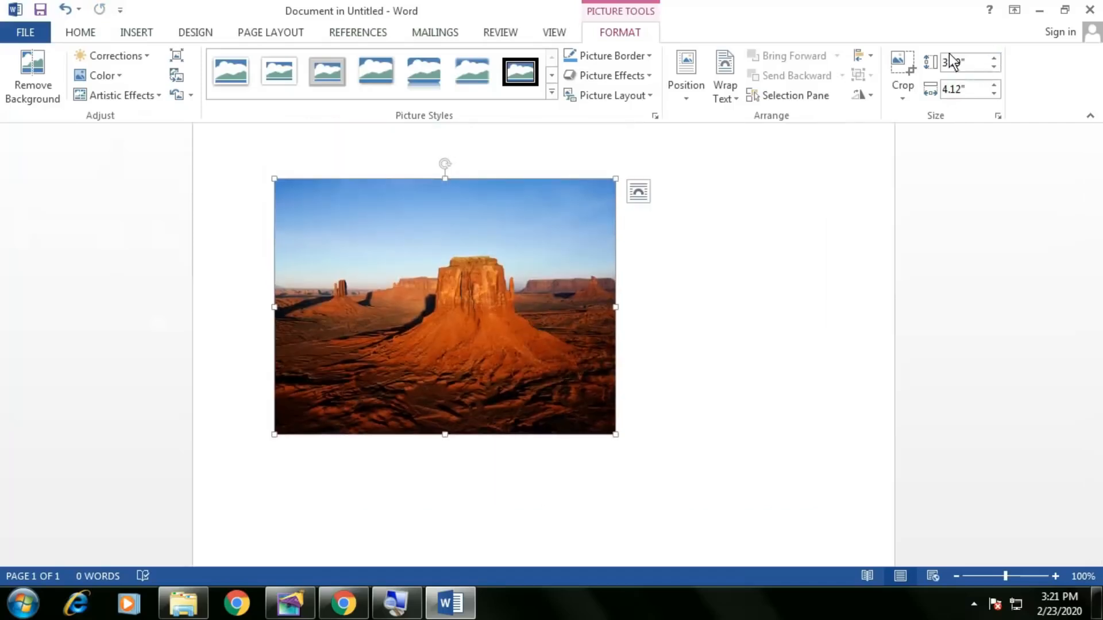
click(903, 66)
drag(443, 435, 436, 357)
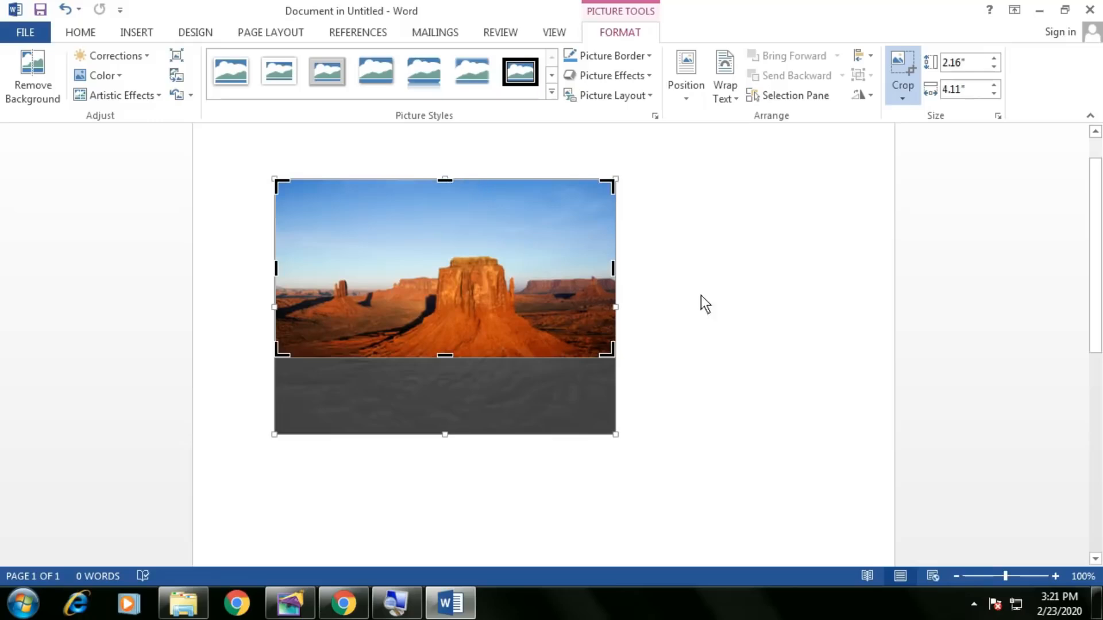
click(690, 363)
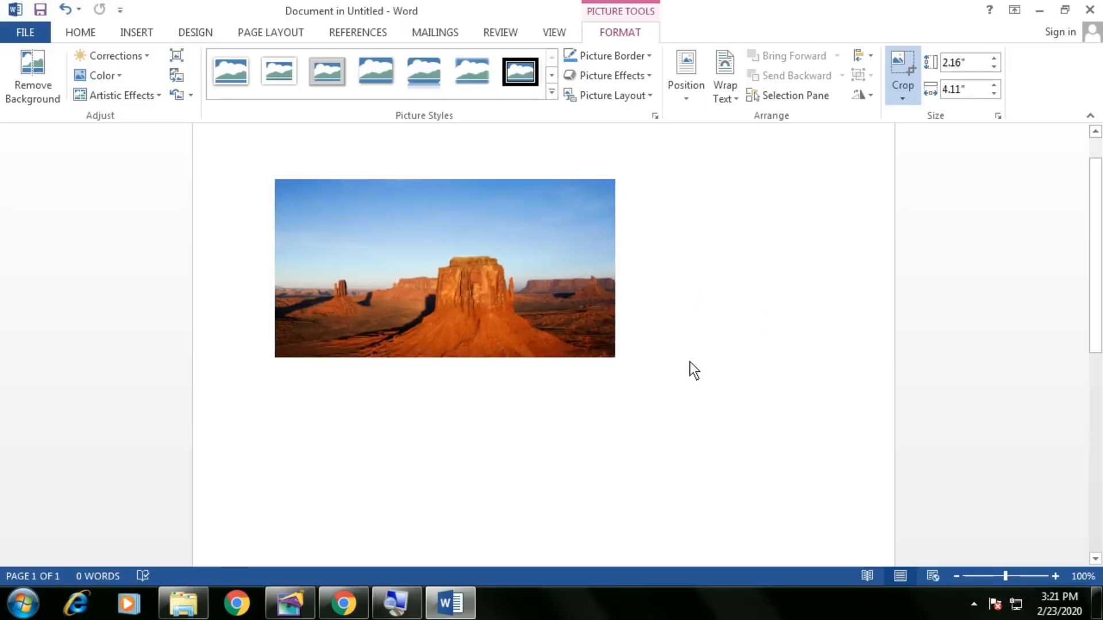
click(524, 319)
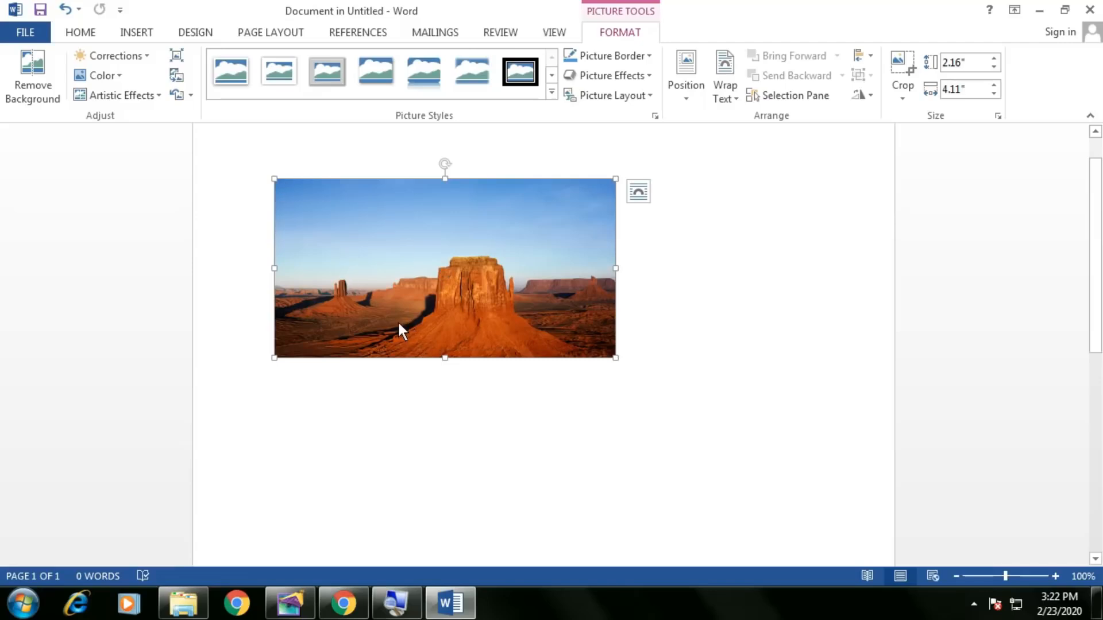
Apply the Washout recolor to the desert picture and deselect it.
click(113, 78)
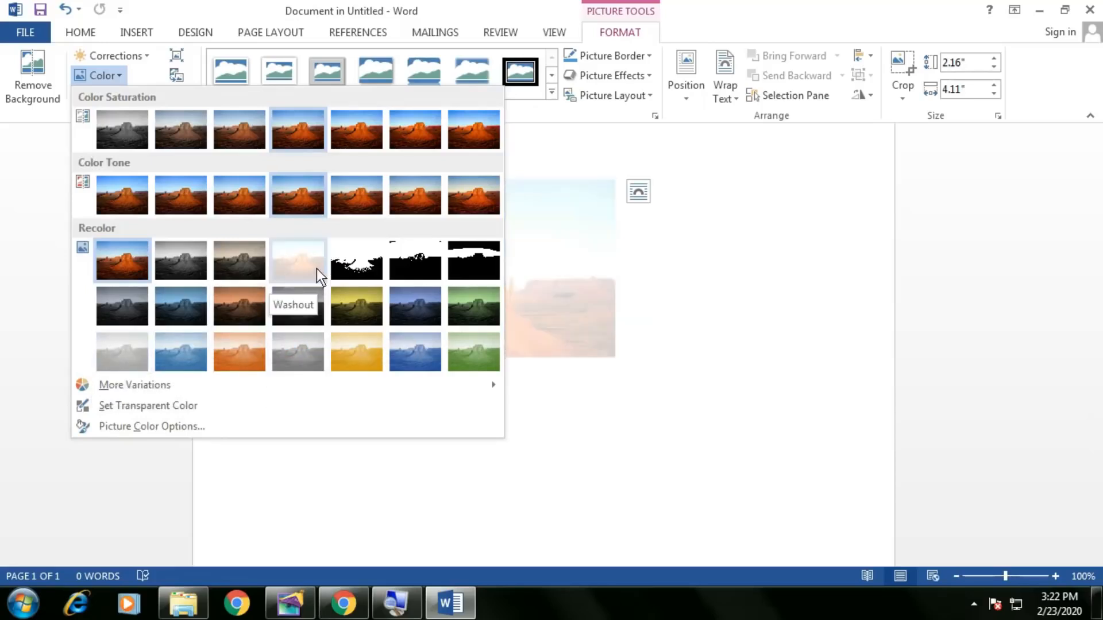
key(ctrl+z)
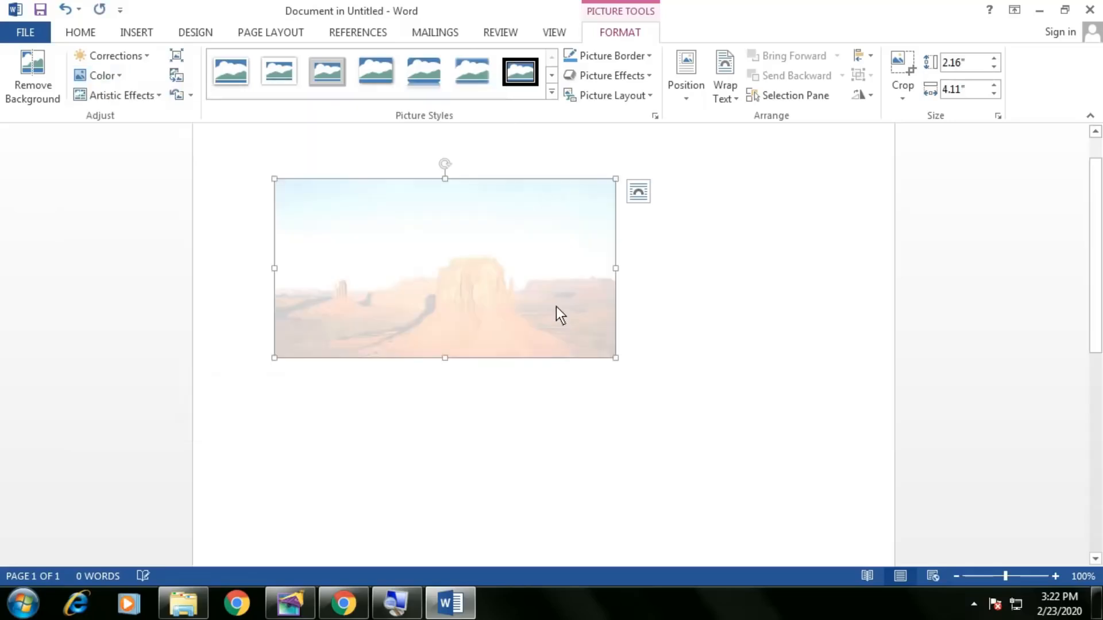
click(663, 346)
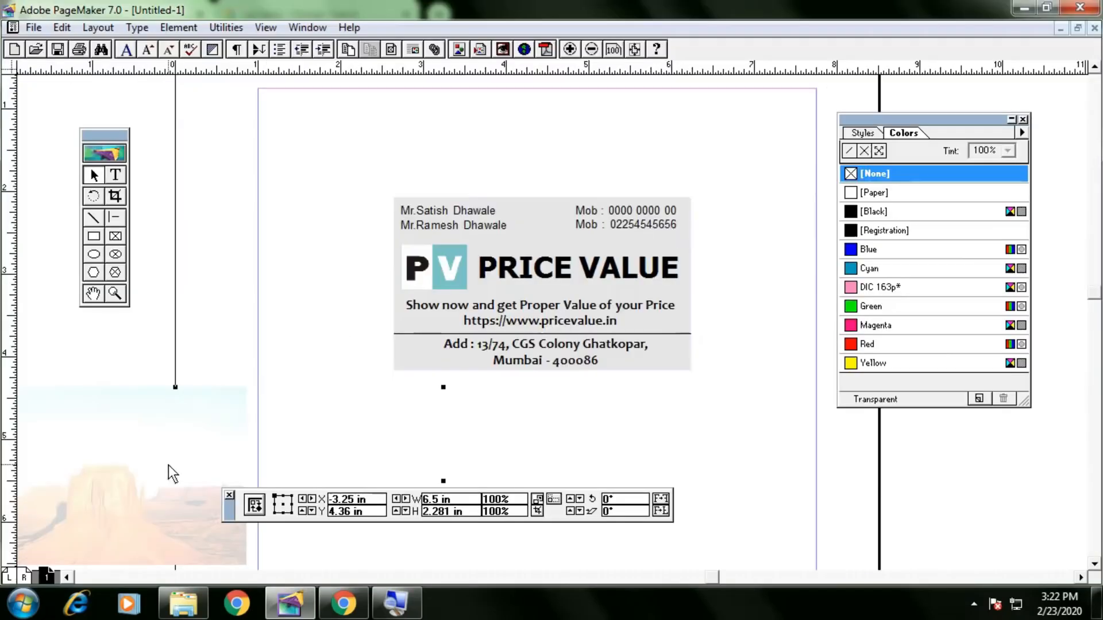
Drag the embedded desert image onto the page, check it in Word, then position it over the card.
drag(172, 474, 352, 348)
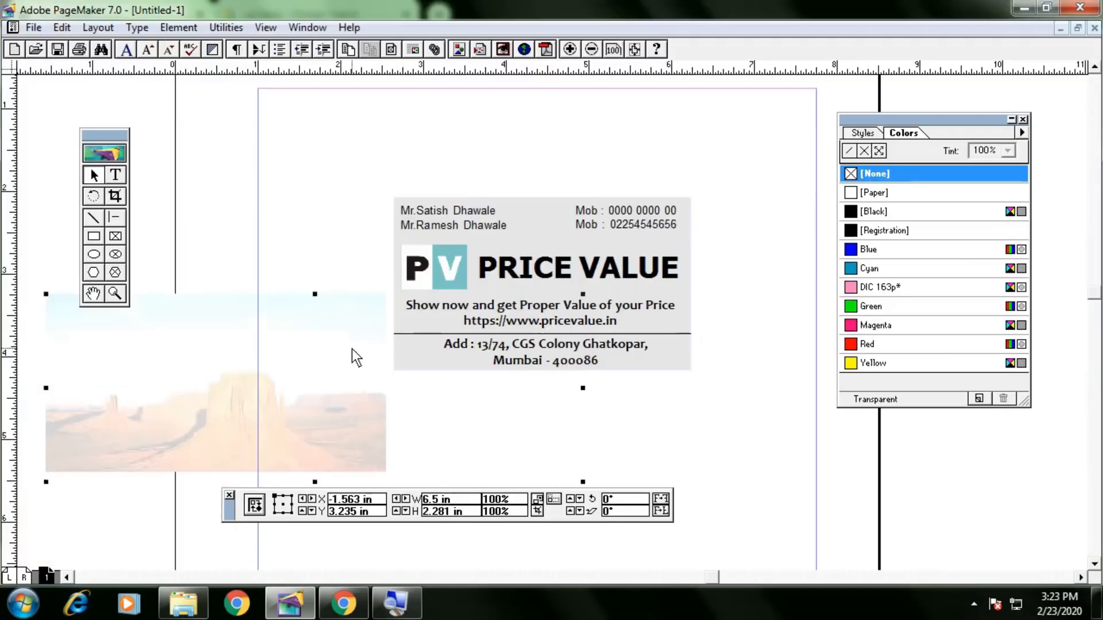
drag(280, 390, 395, 318)
drag(294, 349, 389, 332)
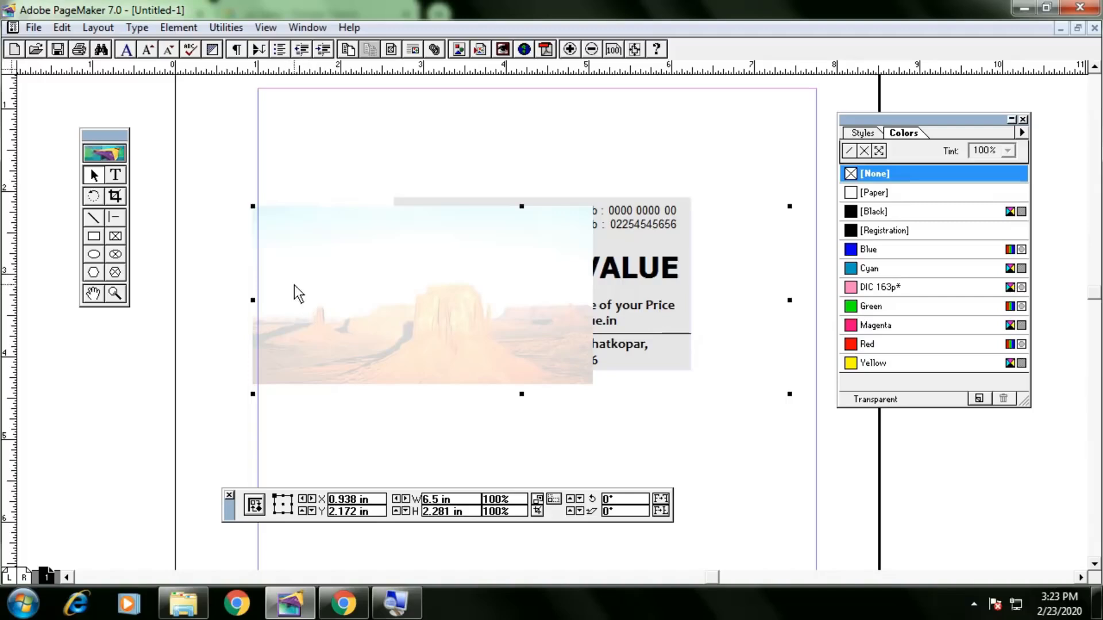
double_click(294, 285)
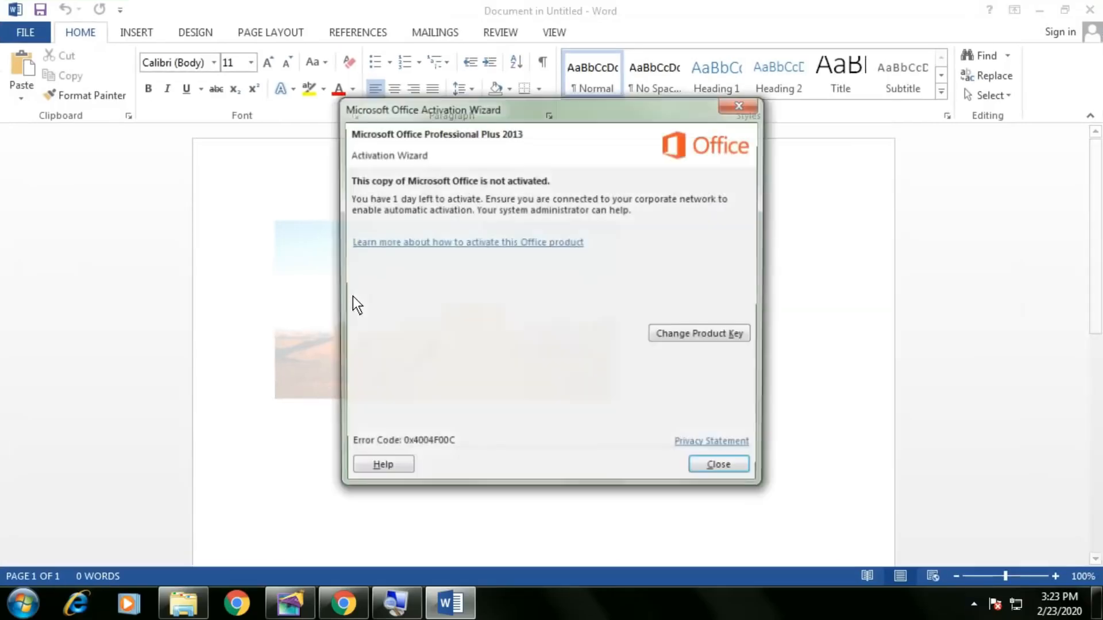
click(749, 475)
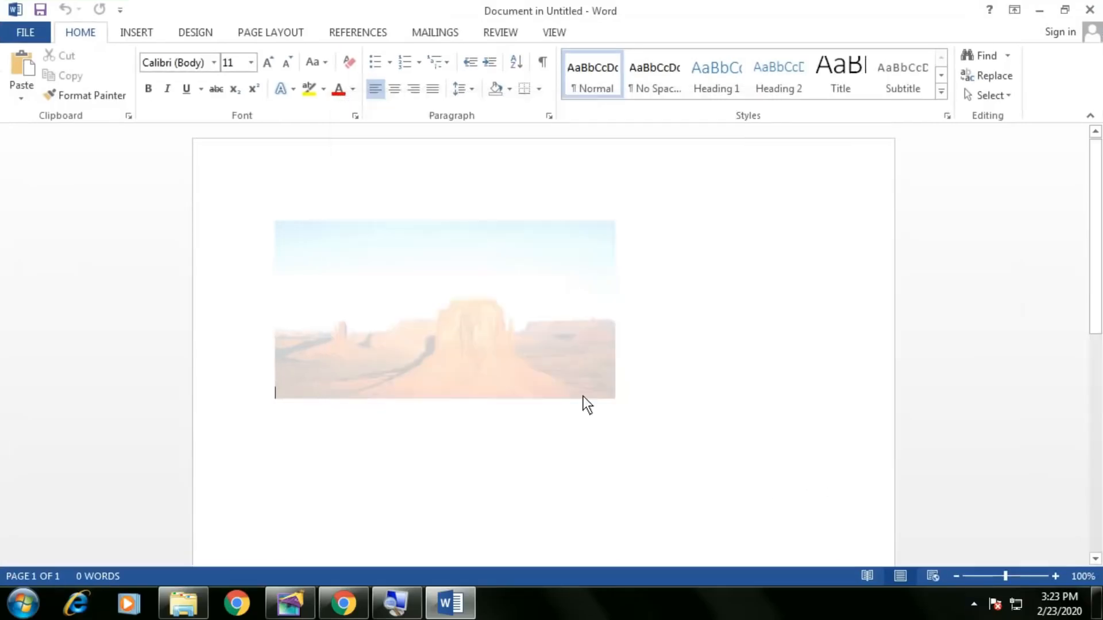
click(1090, 9)
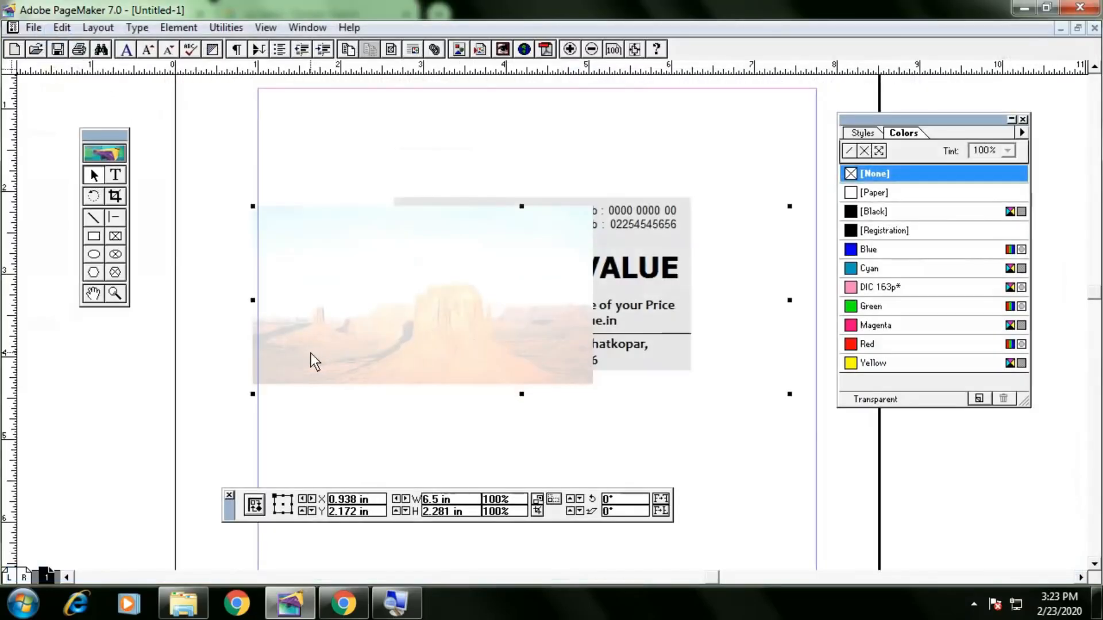
drag(294, 371, 423, 360)
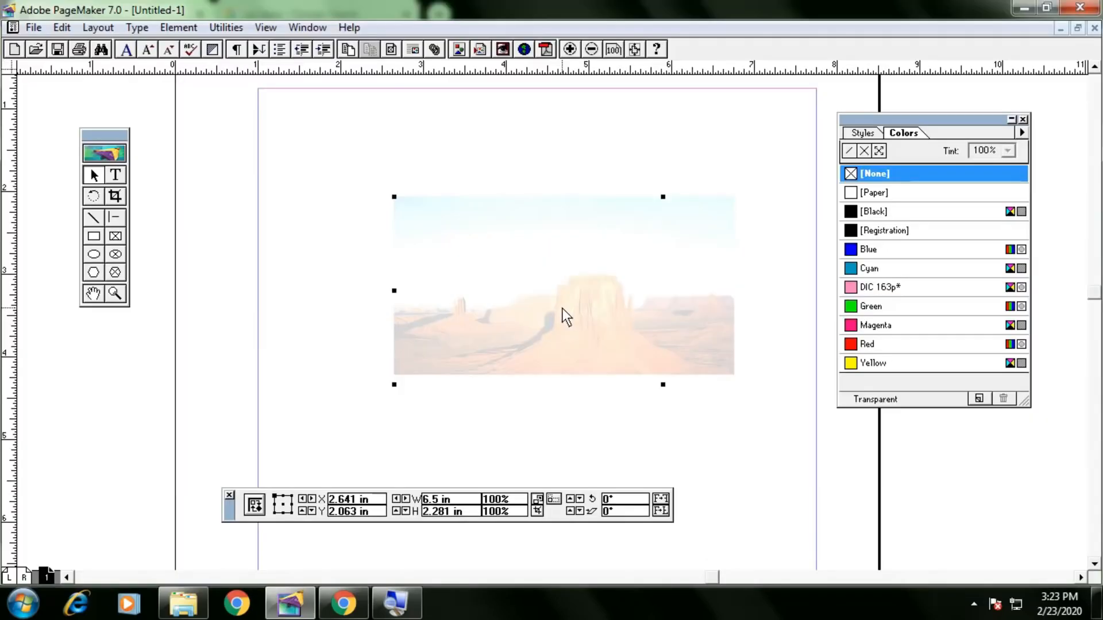
Send the desert image behind the card with Ctrl+Shift+[.
key(Left)
click(182, 31)
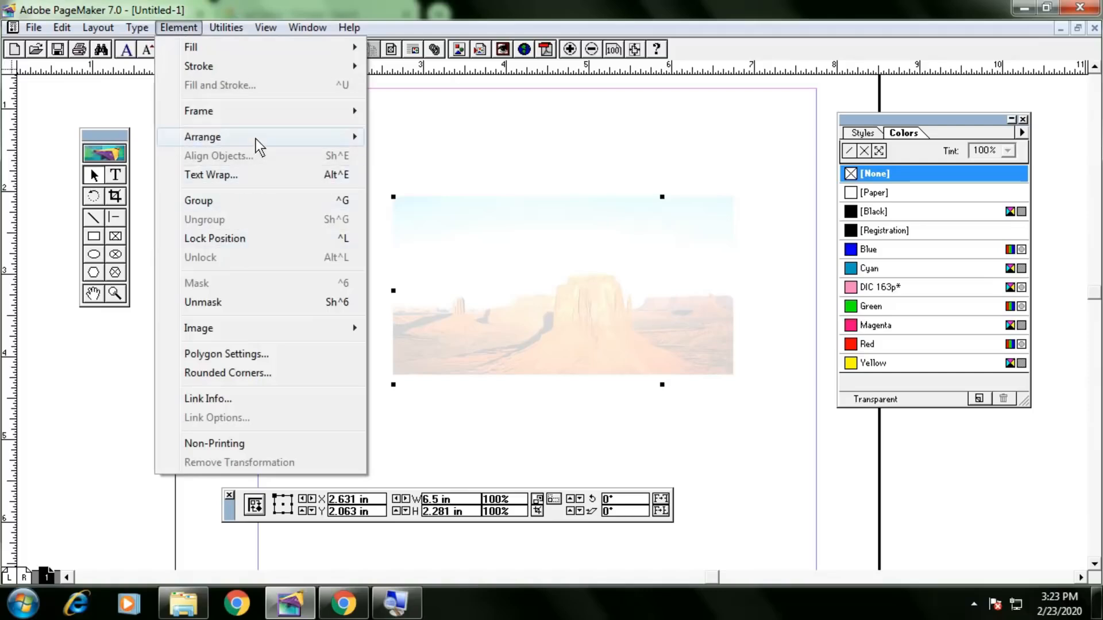
mouse_move(257, 139)
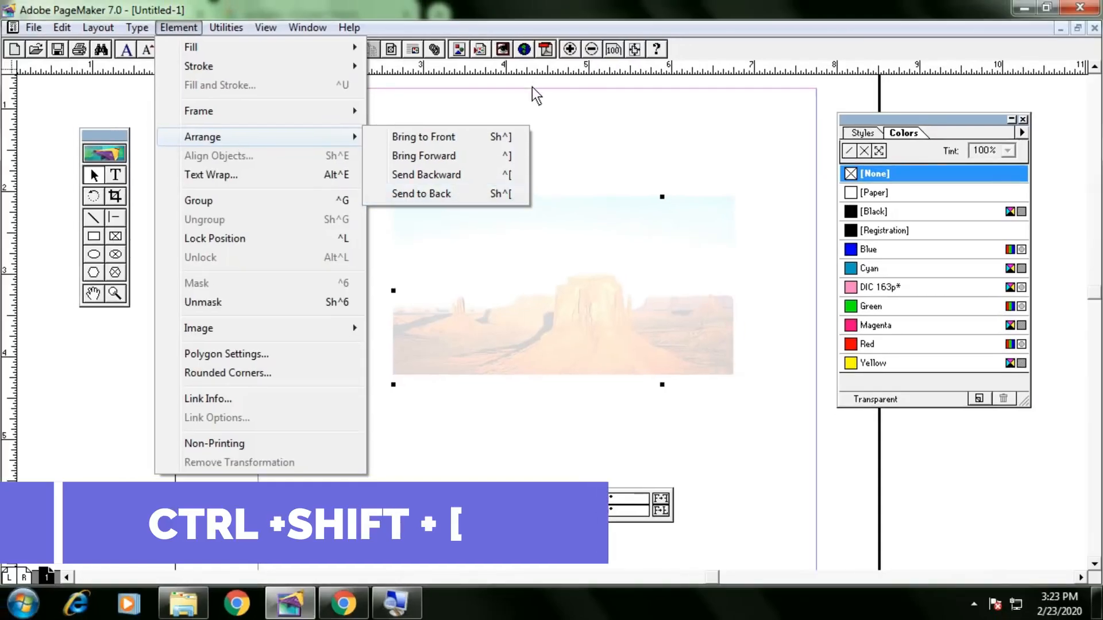
click(546, 101)
click(583, 230)
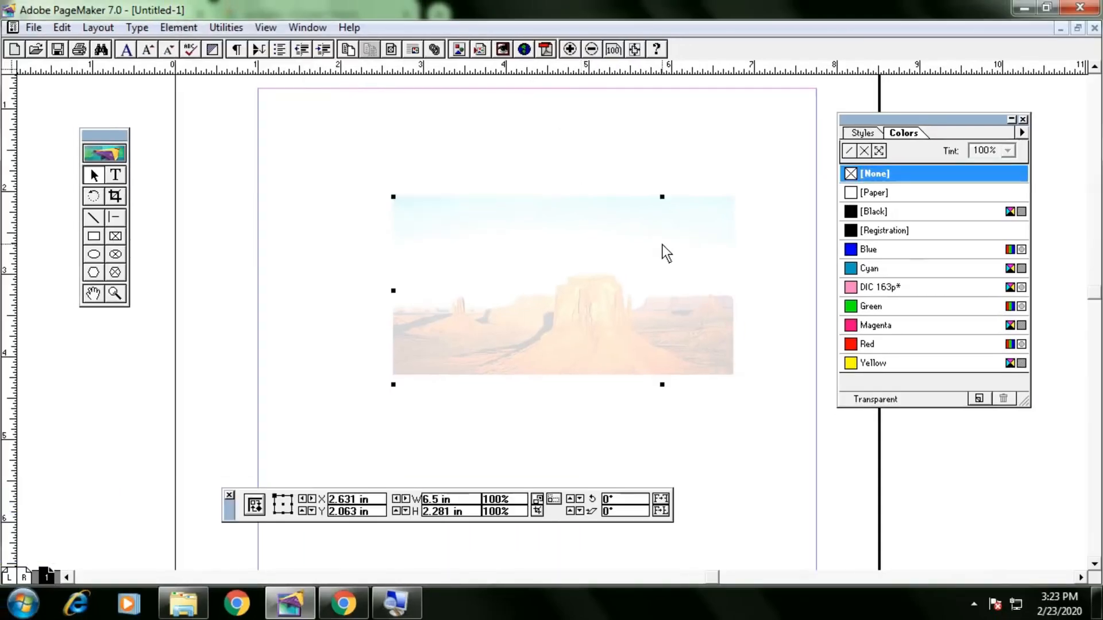
key(ctrl+shift+bracketleft)
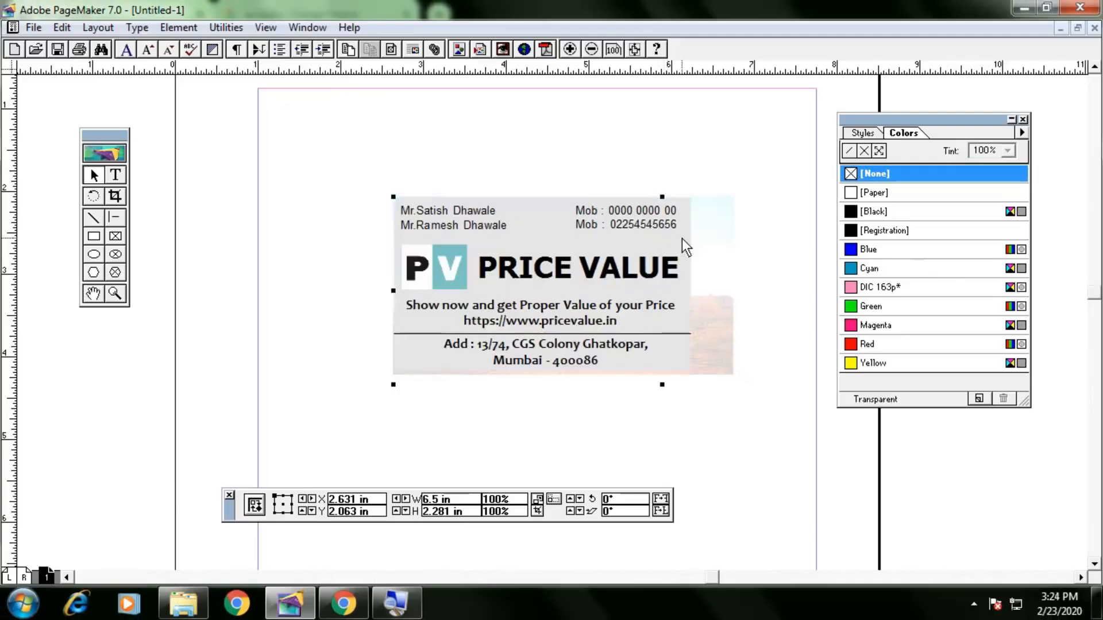
Set the card's grey background box fill to [None] so the desert shows through.
click(688, 240)
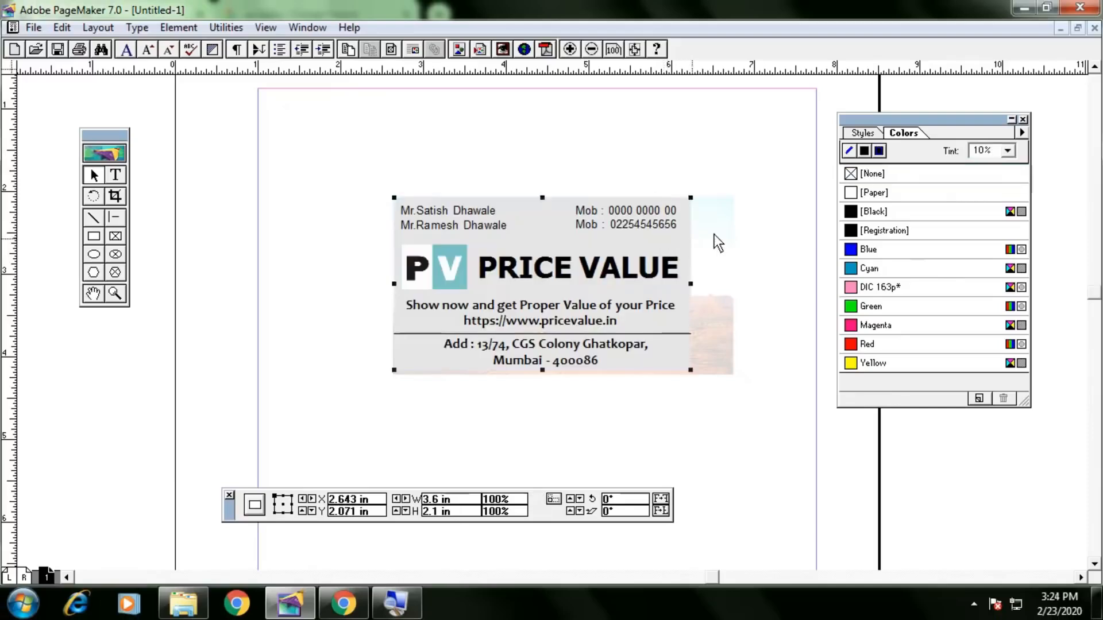
click(863, 151)
click(866, 177)
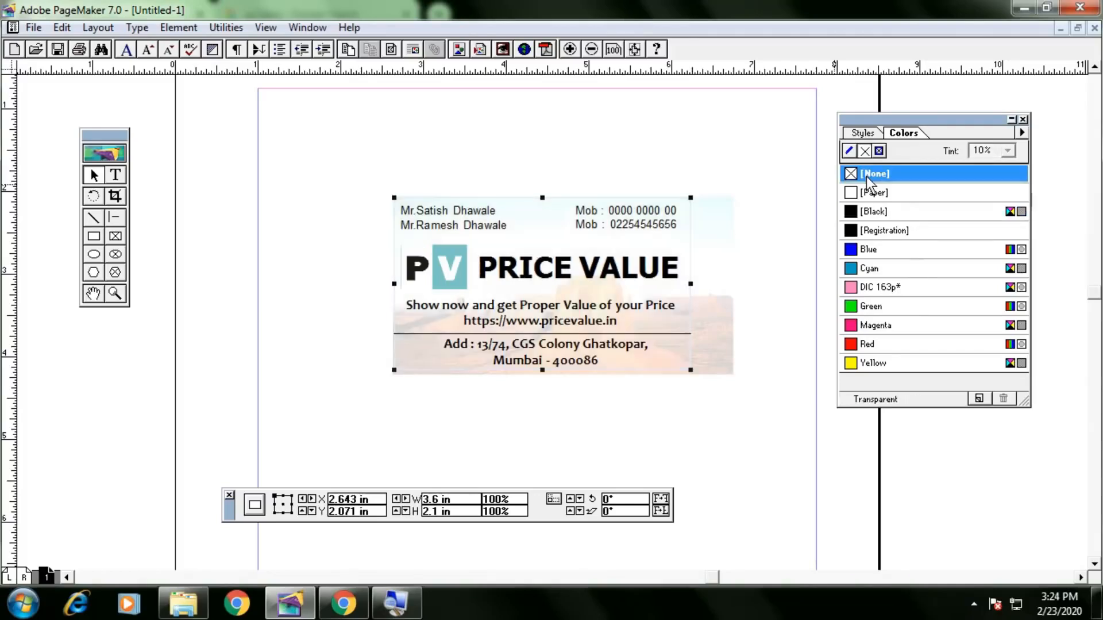
click(791, 261)
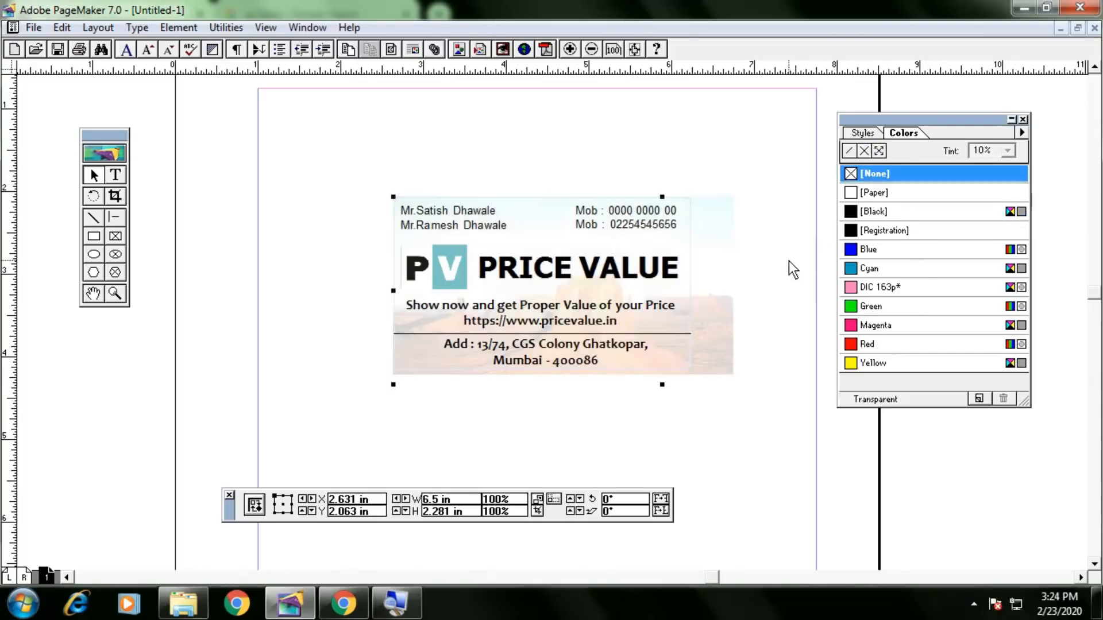
click(729, 272)
click(754, 211)
click(363, 427)
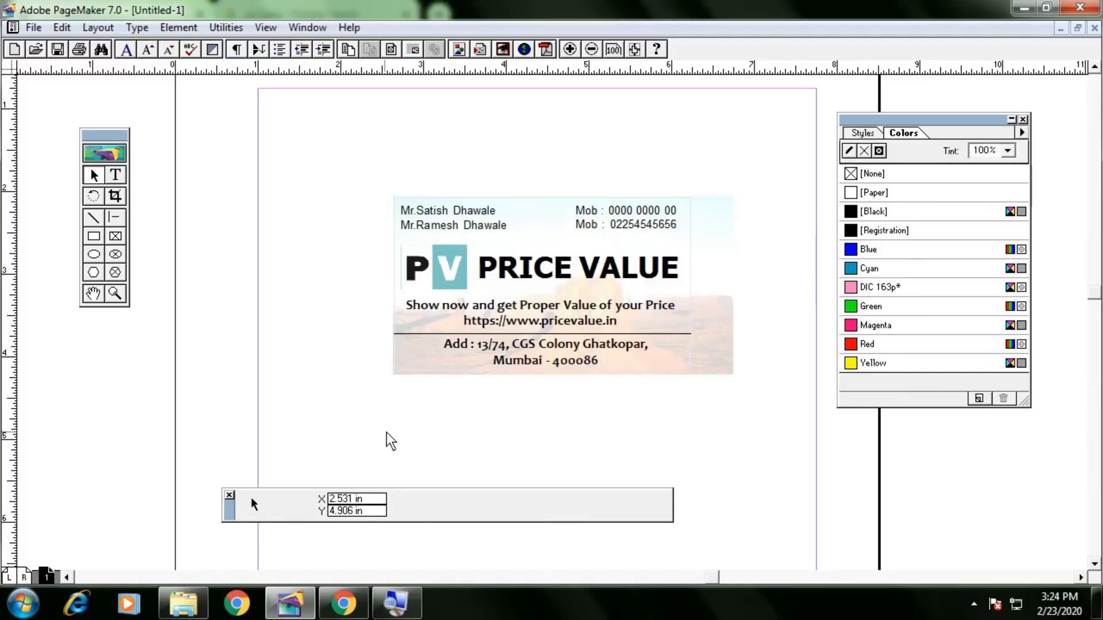
click(787, 372)
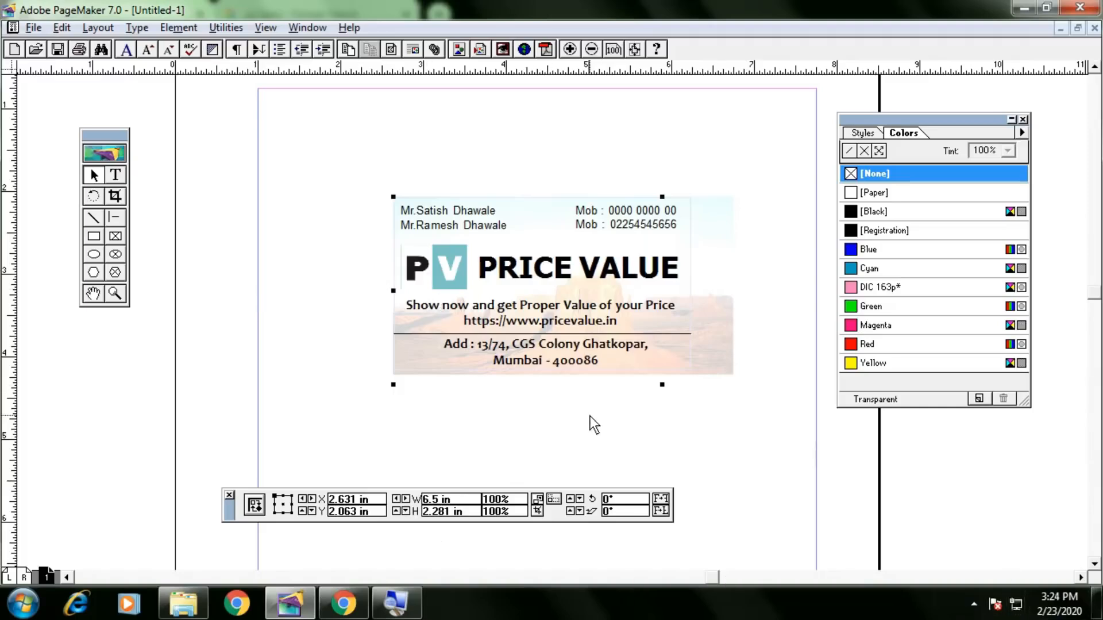
Pan the view, try shrinking the card from its corner, then undo the resize.
drag(598, 425, 411, 379)
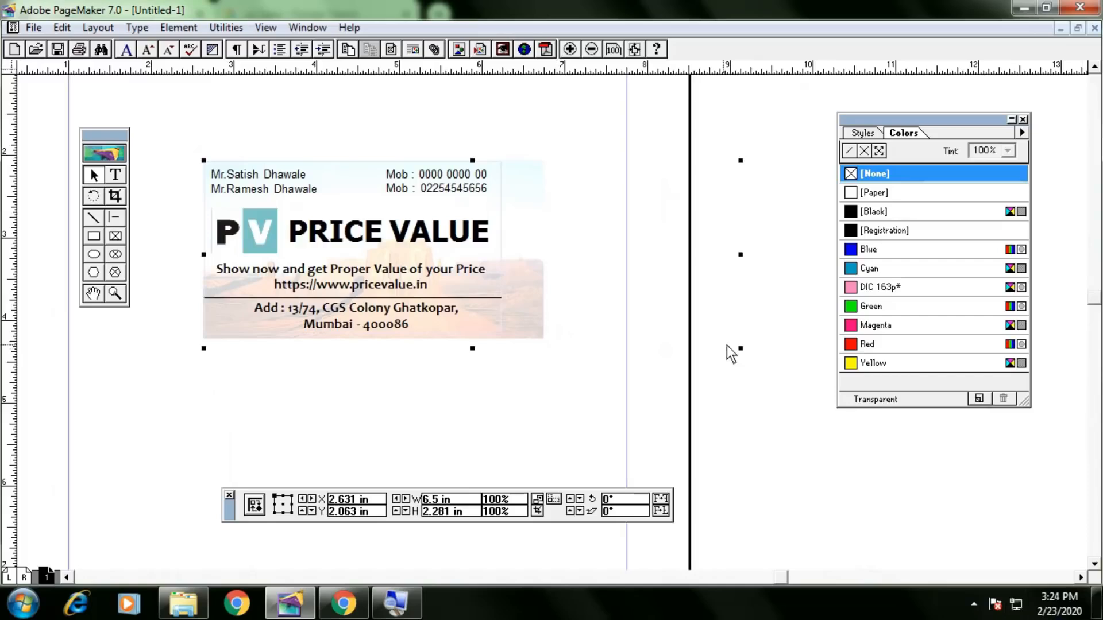
drag(743, 349, 506, 336)
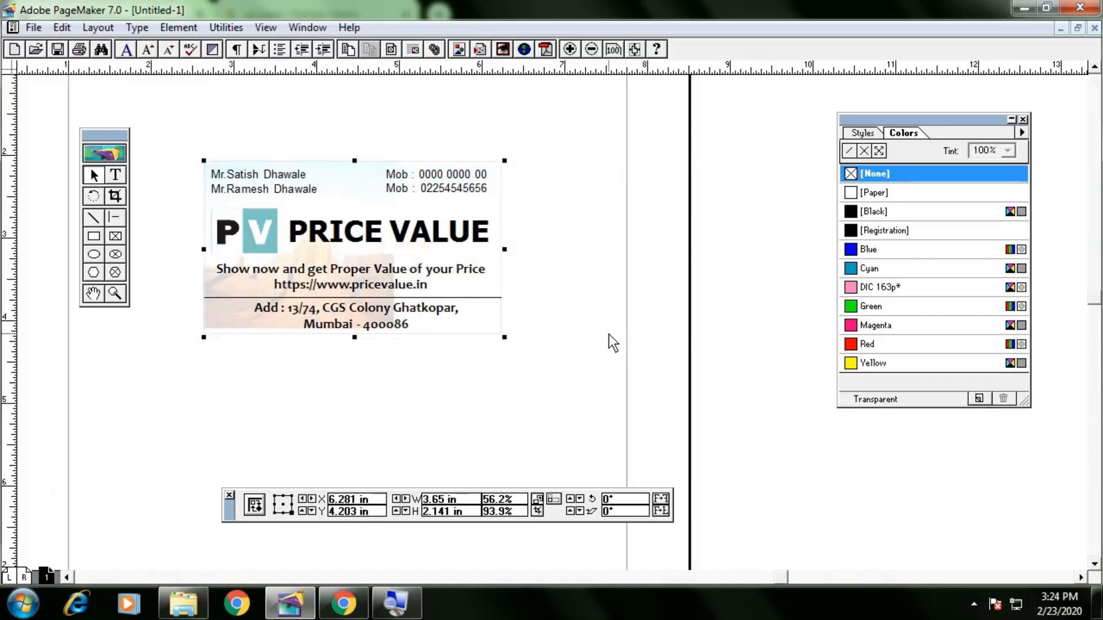
key(ctrl+z)
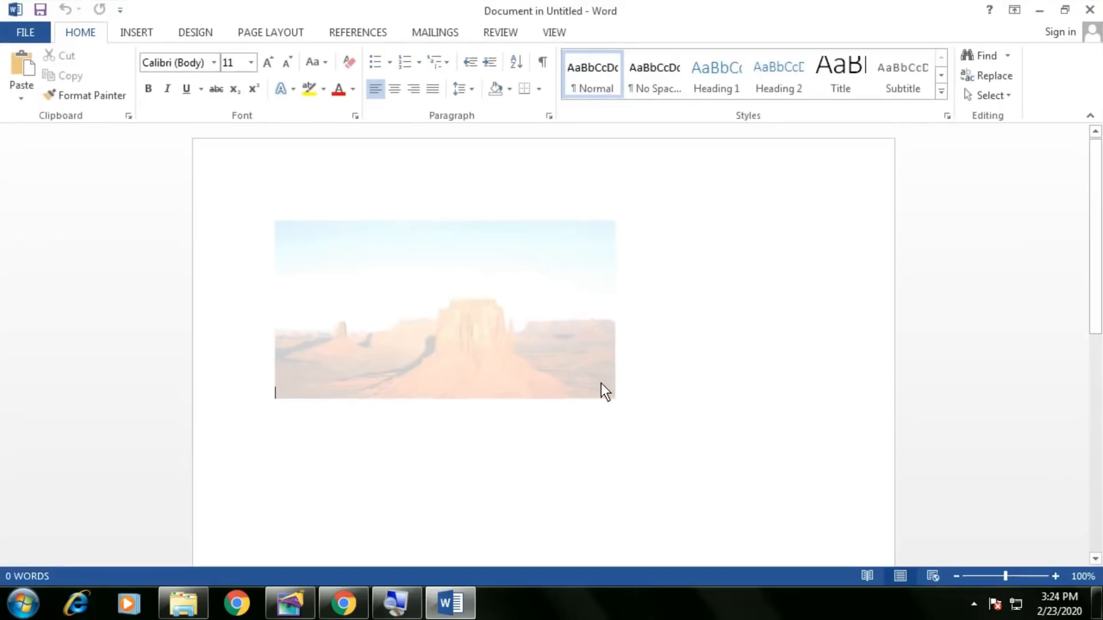
Crop the right side off the faded desert picture in Word, then close Word to return to PageMaker.
click(721, 468)
click(595, 374)
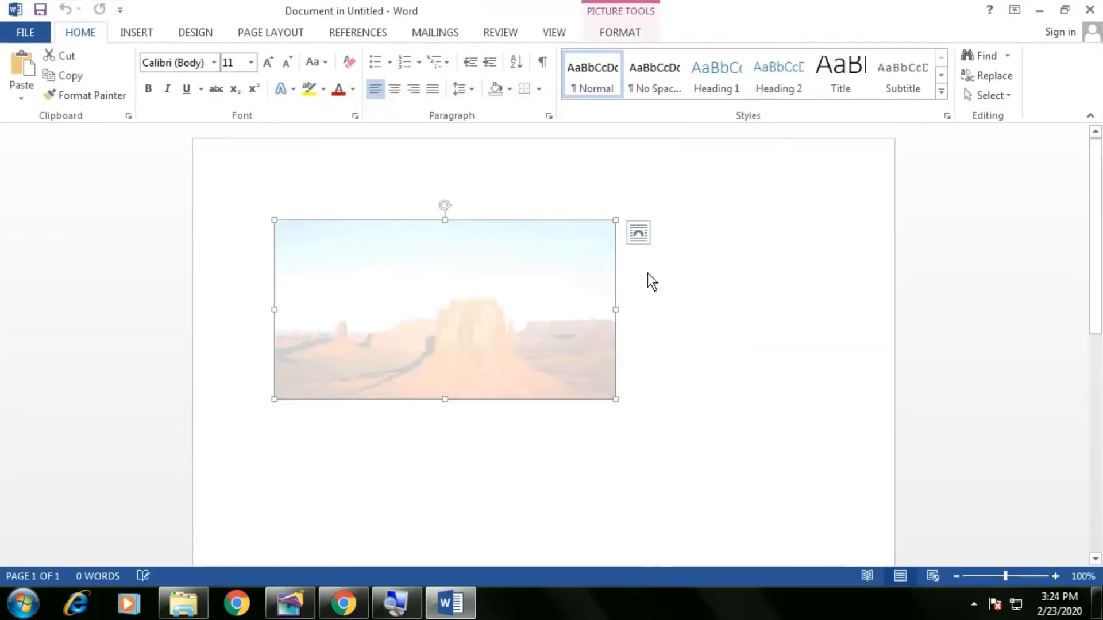
click(623, 27)
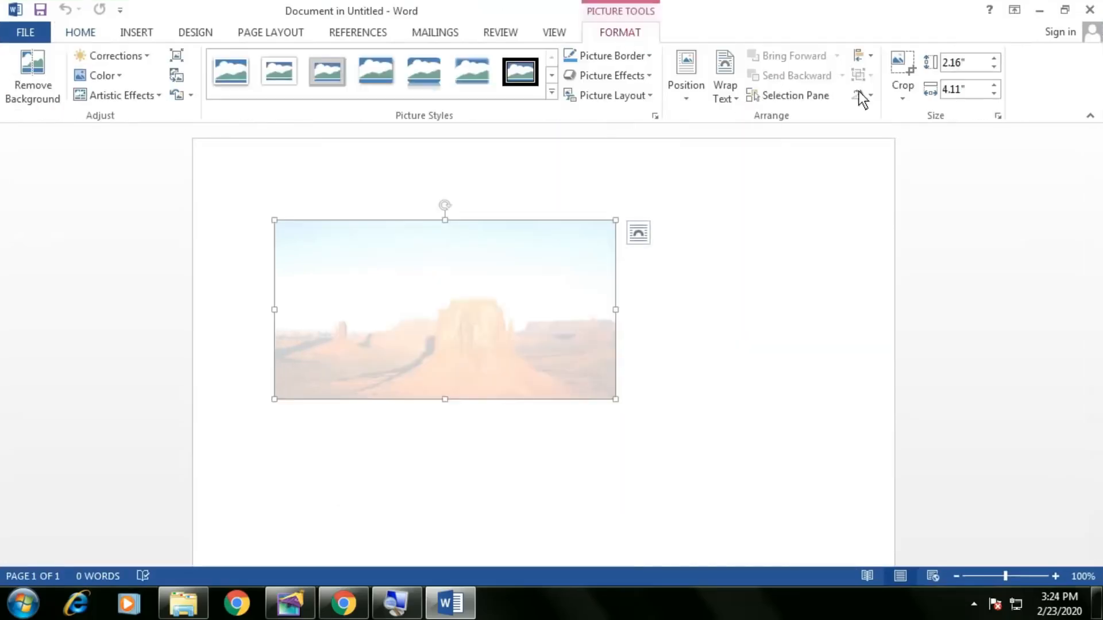
drag(617, 398, 578, 395)
click(722, 378)
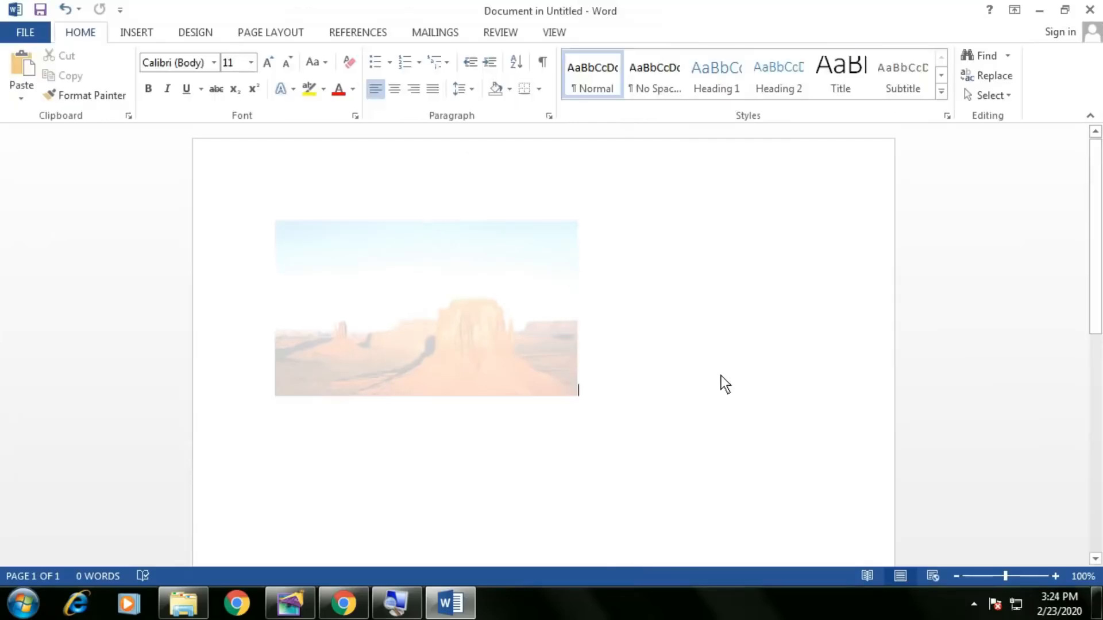
click(1090, 10)
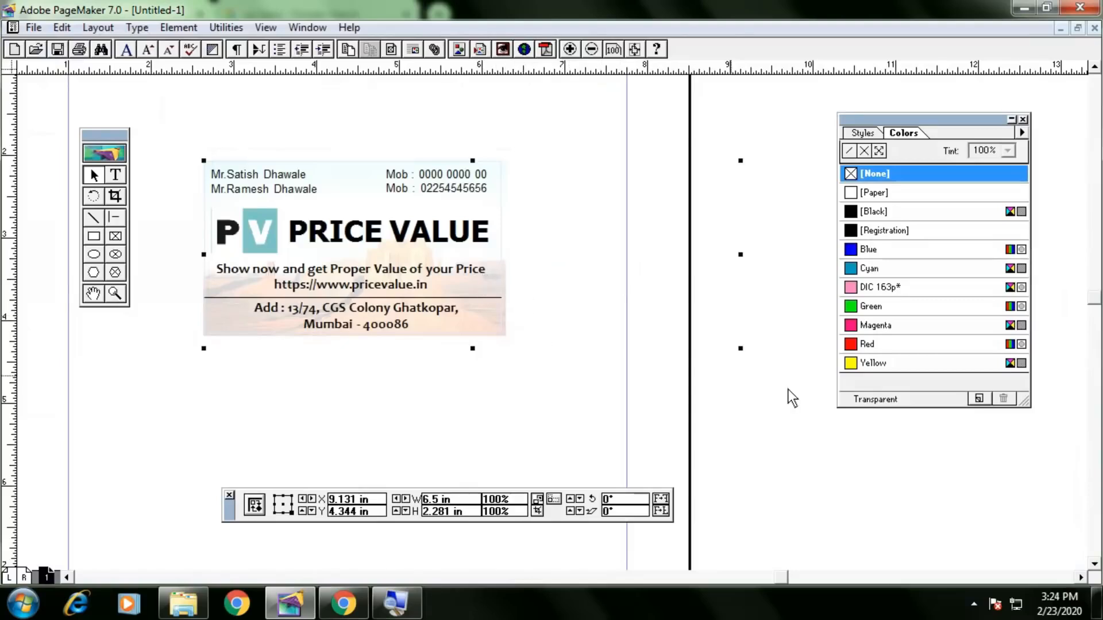
Resize and nudge the desert picture so its edges line up with the PRICE VALUE card.
mouse_move(742, 350)
mouse_down()
mouse_move(728, 339)
mouse_move(741, 345)
mouse_up()
key(Down)
key(Down)
key(Left)
drag(740, 347, 733, 346)
click(764, 368)
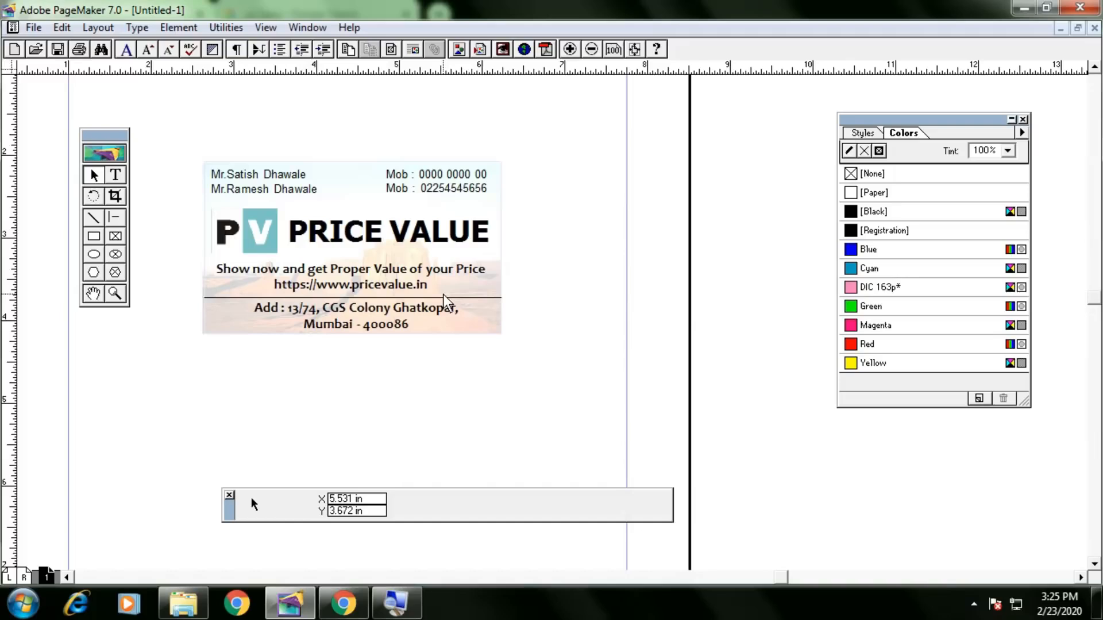
click(353, 602)
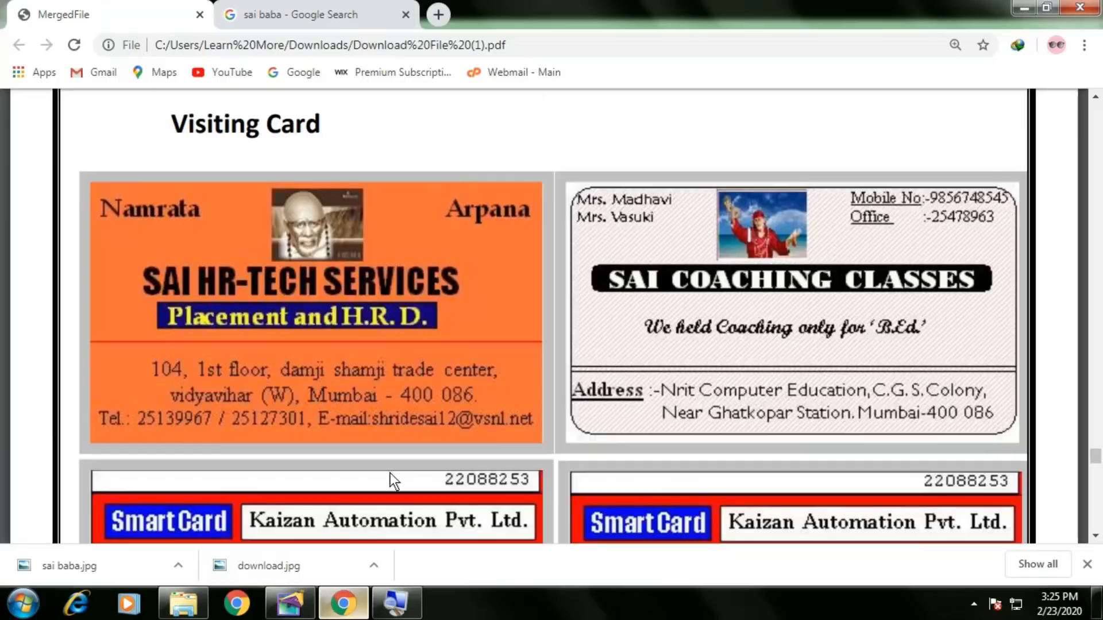
scroll(412, 415, down, 4)
scroll(411, 413, up, 4)
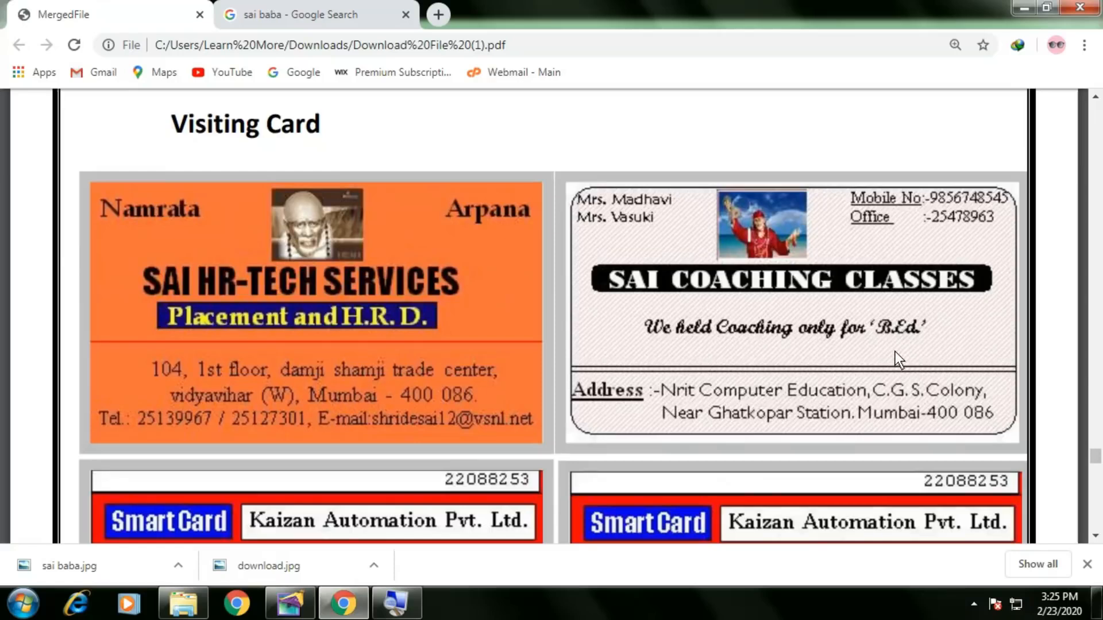
key(alt+Tab)
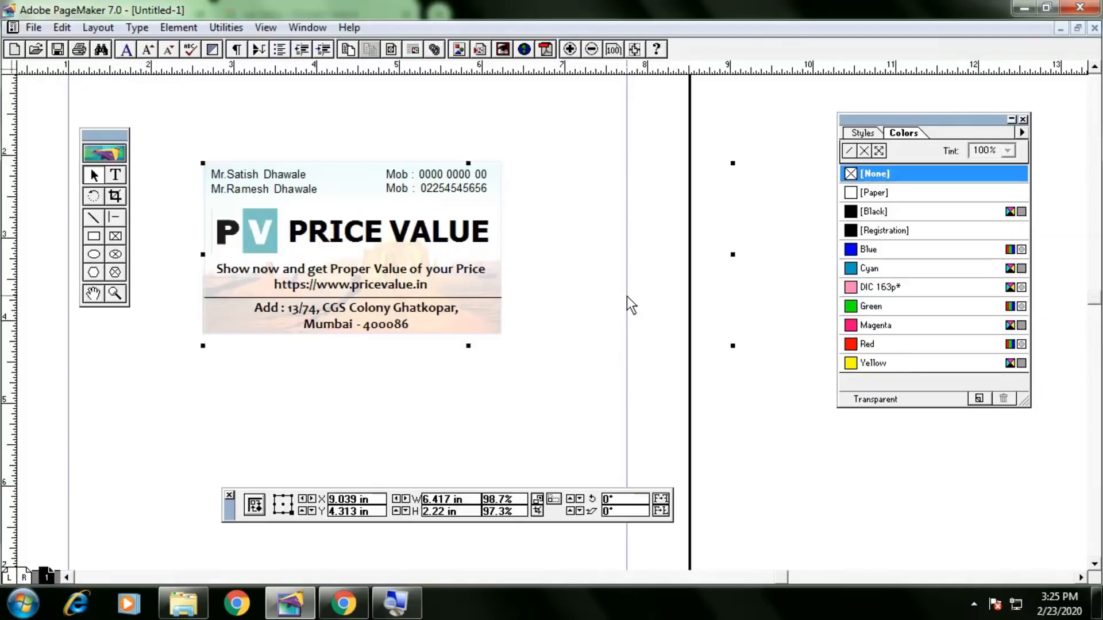
Delete the desert picture and fill the card's box with dense diagonal hatching.
key(Delete)
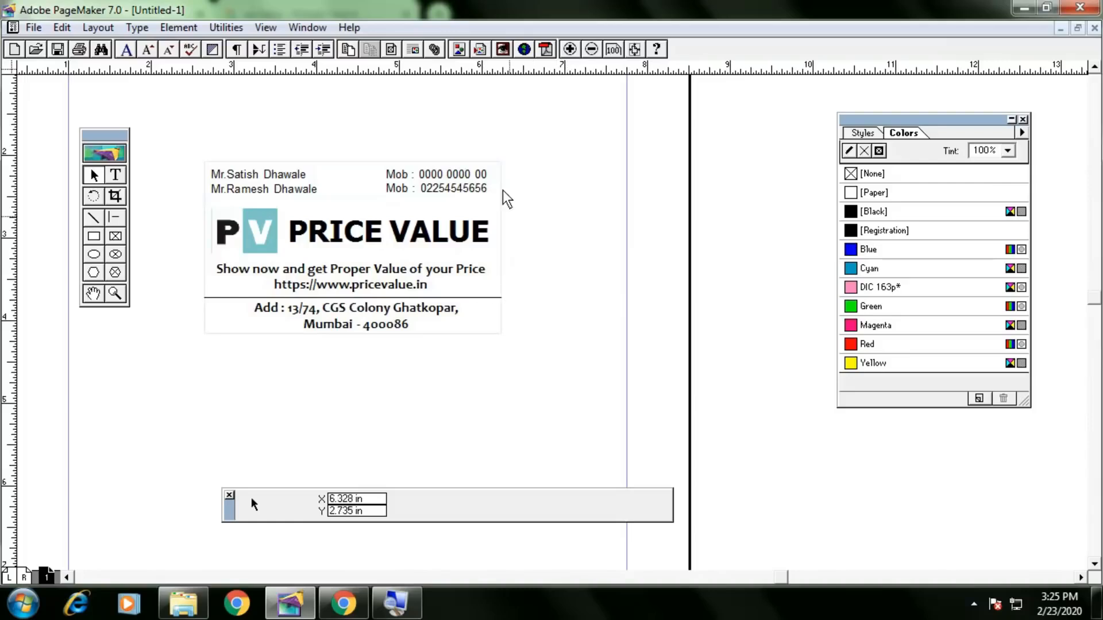
click(502, 187)
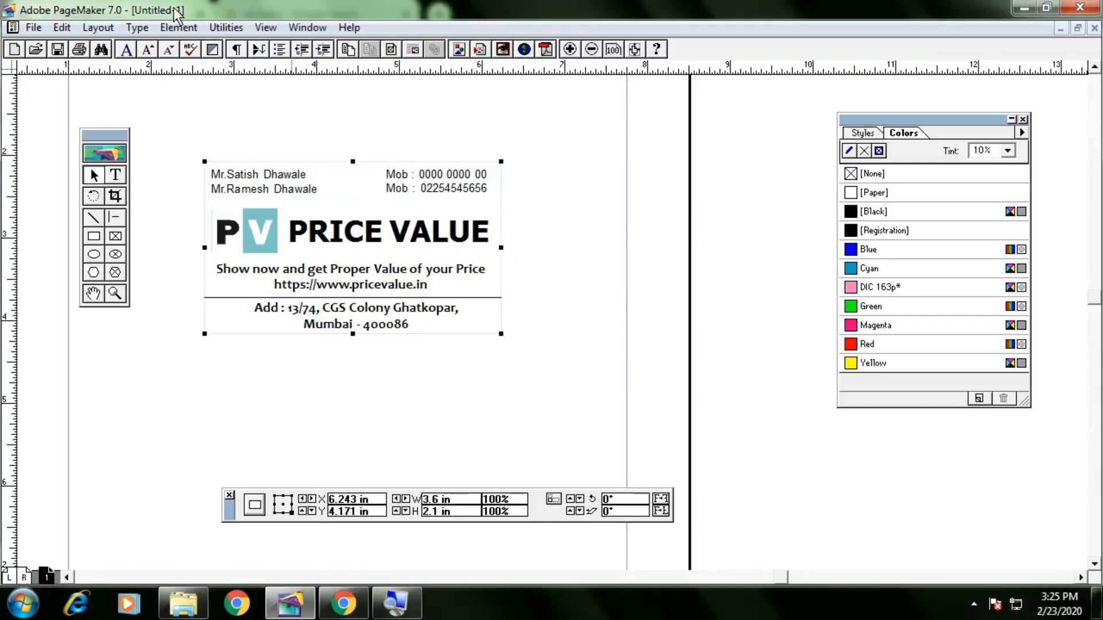
click(179, 27)
mouse_move(230, 66)
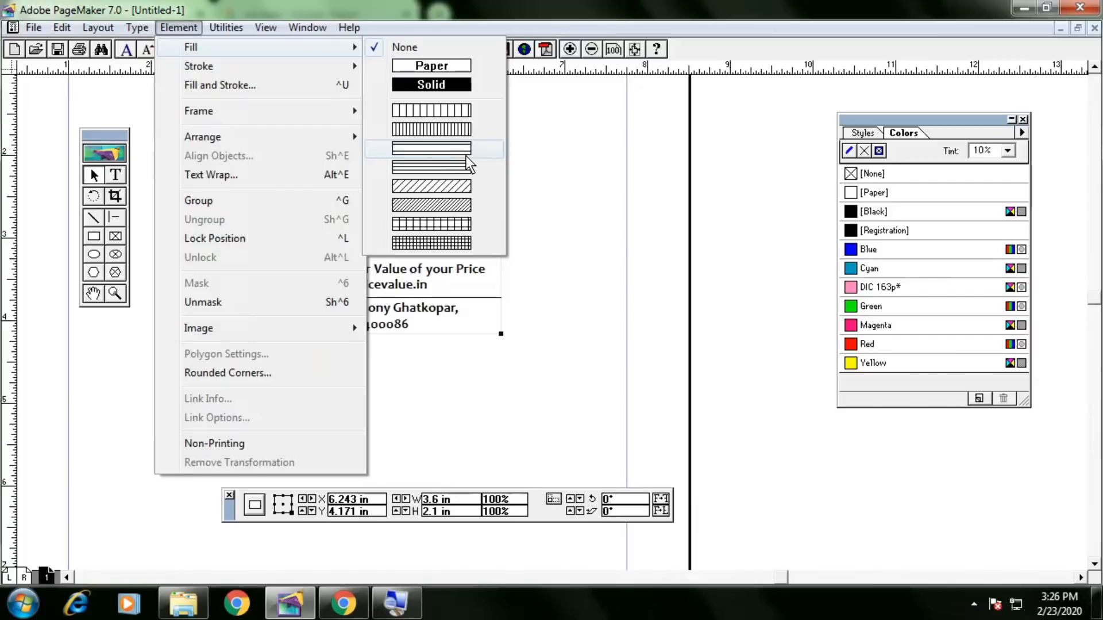
click(452, 207)
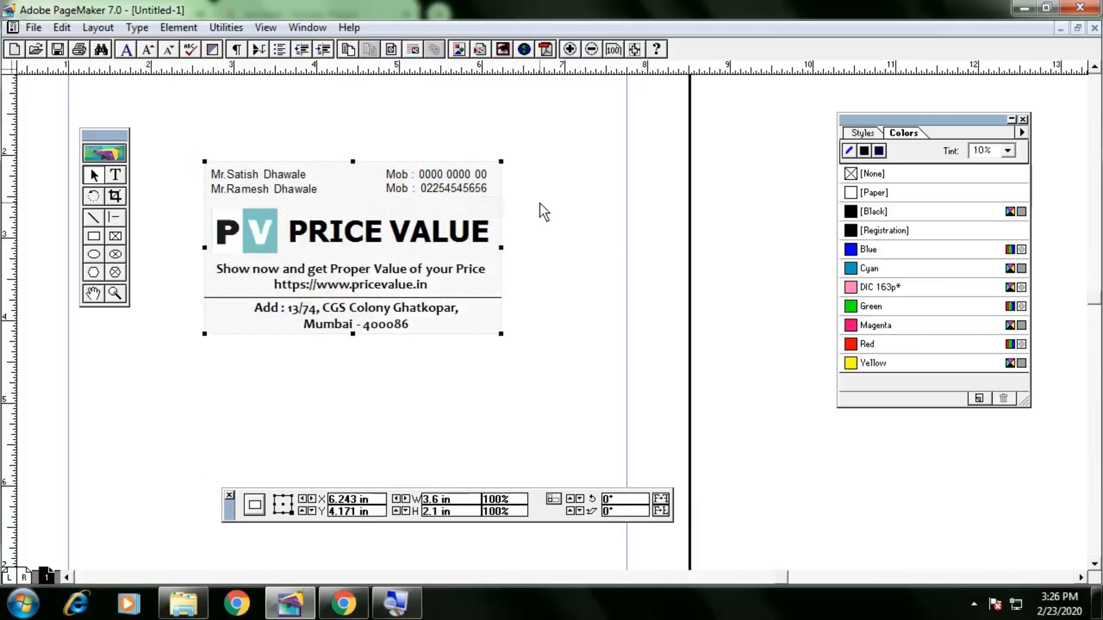
click(590, 329)
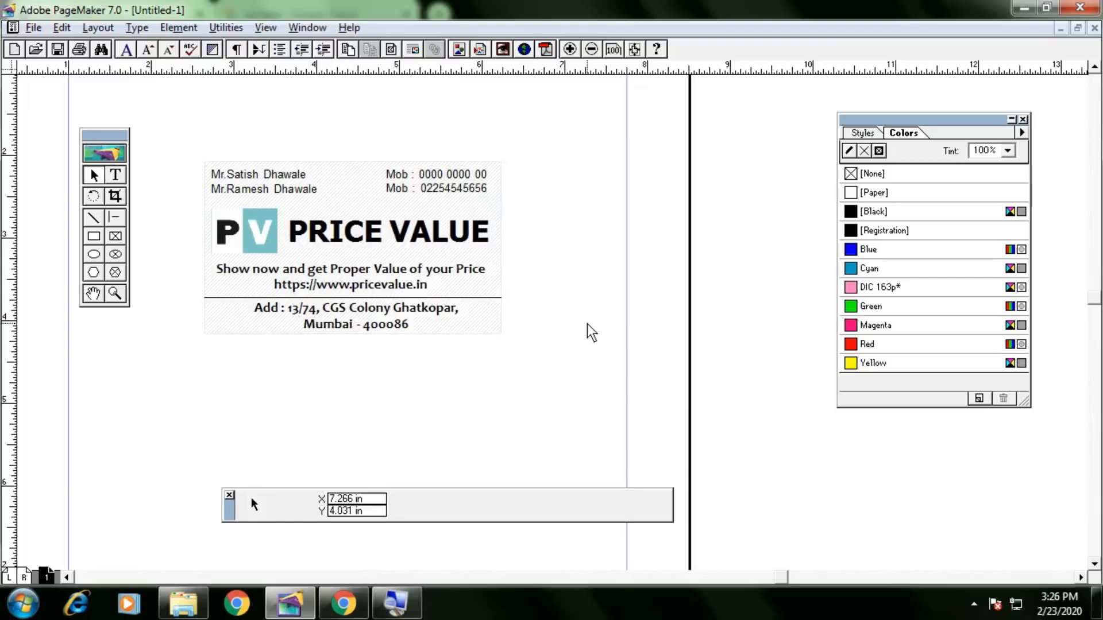
key(alt+Tab)
scroll(657, 307, down, 1)
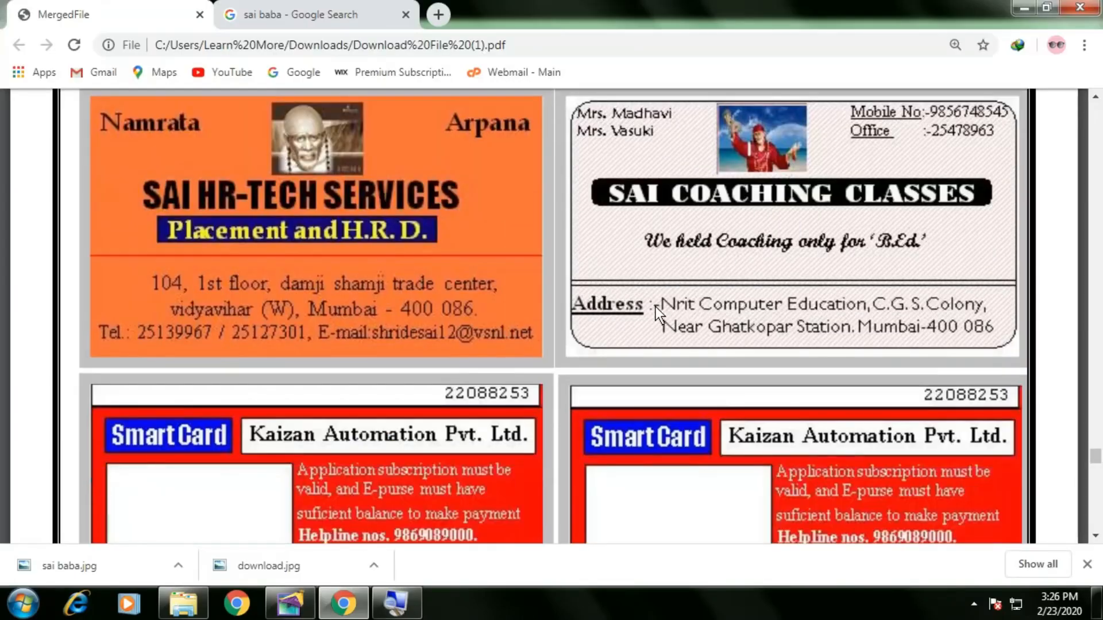
scroll(656, 306, down, 2)
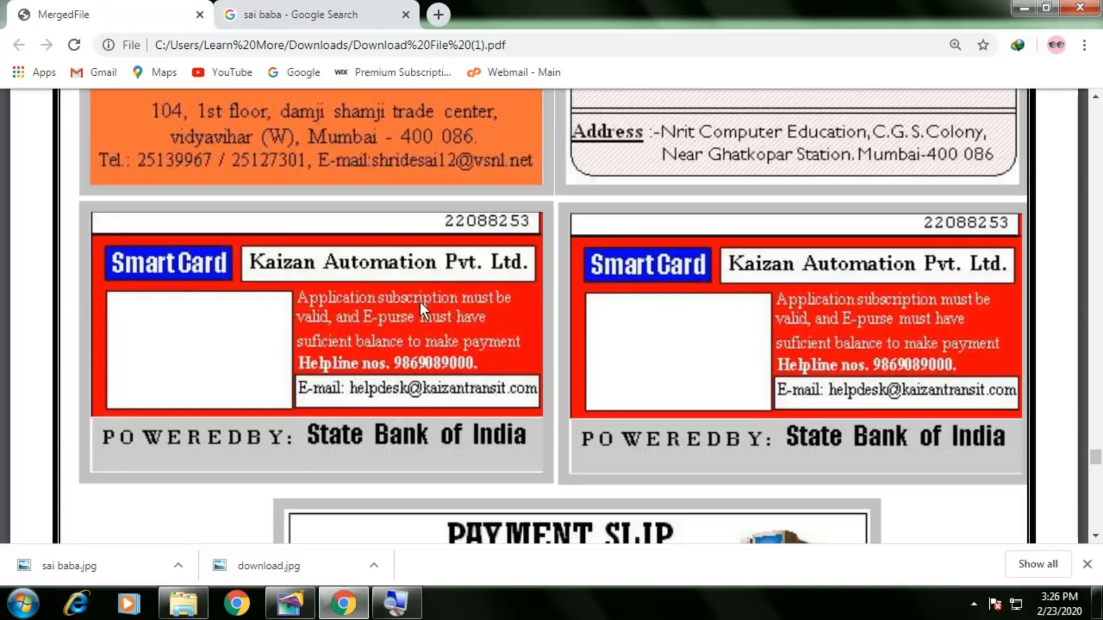
key(alt+Tab)
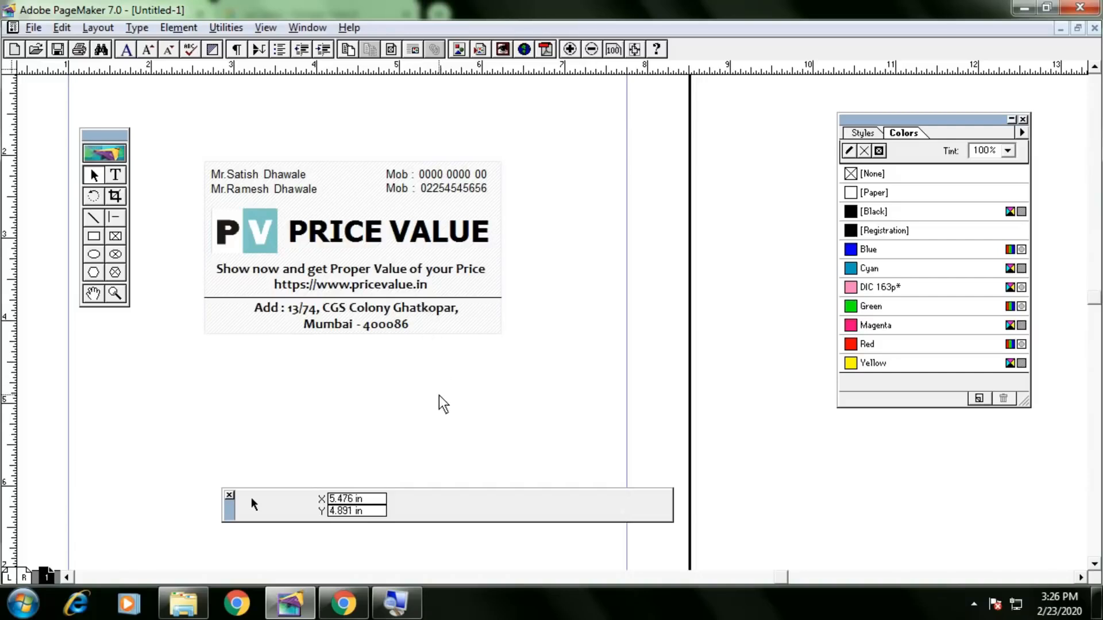
Bring empty page space below the card into view and draw a rectangle there.
drag(431, 438, 511, 210)
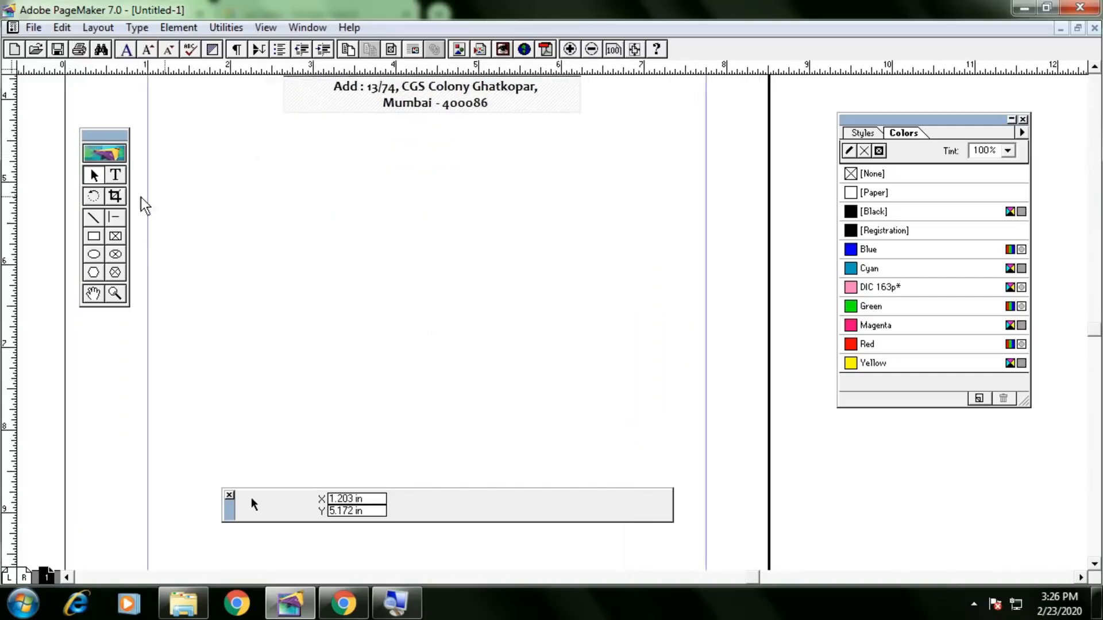
drag(510, 337, 516, 310)
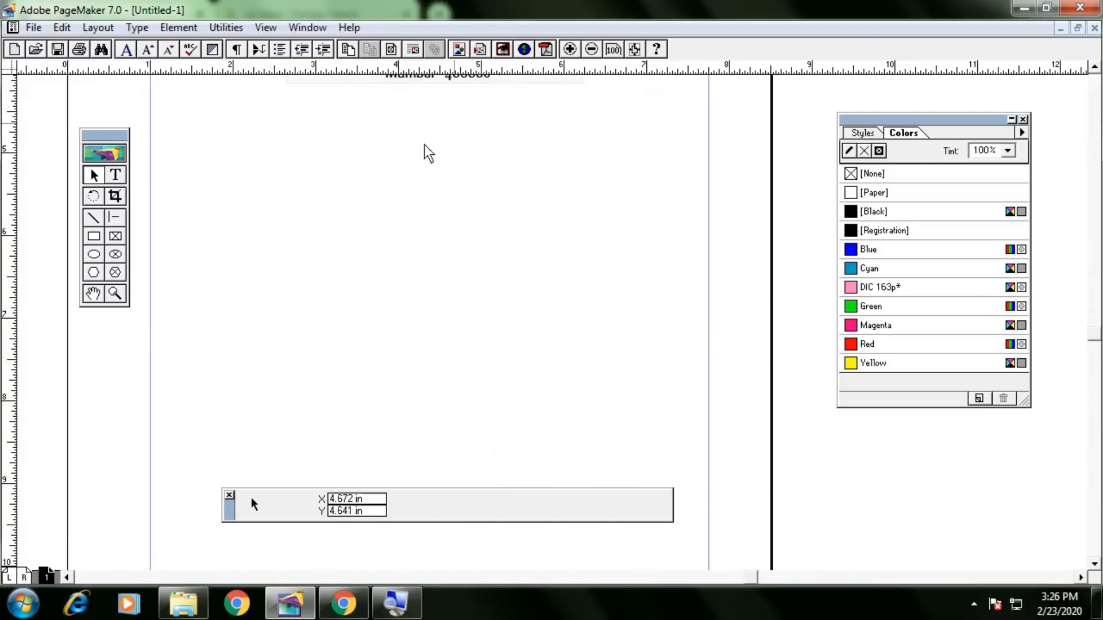
click(93, 236)
drag(578, 327, 581, 328)
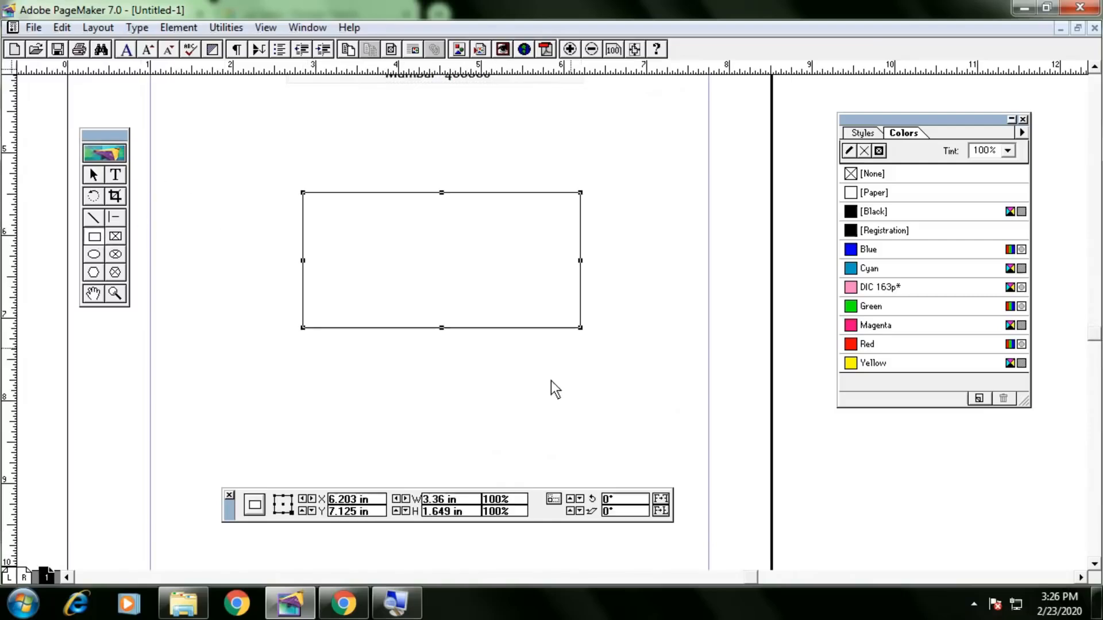
Size the rectangle to 3.6 in wide by 2.1 in high.
drag(462, 498, 409, 497)
text(3.6)
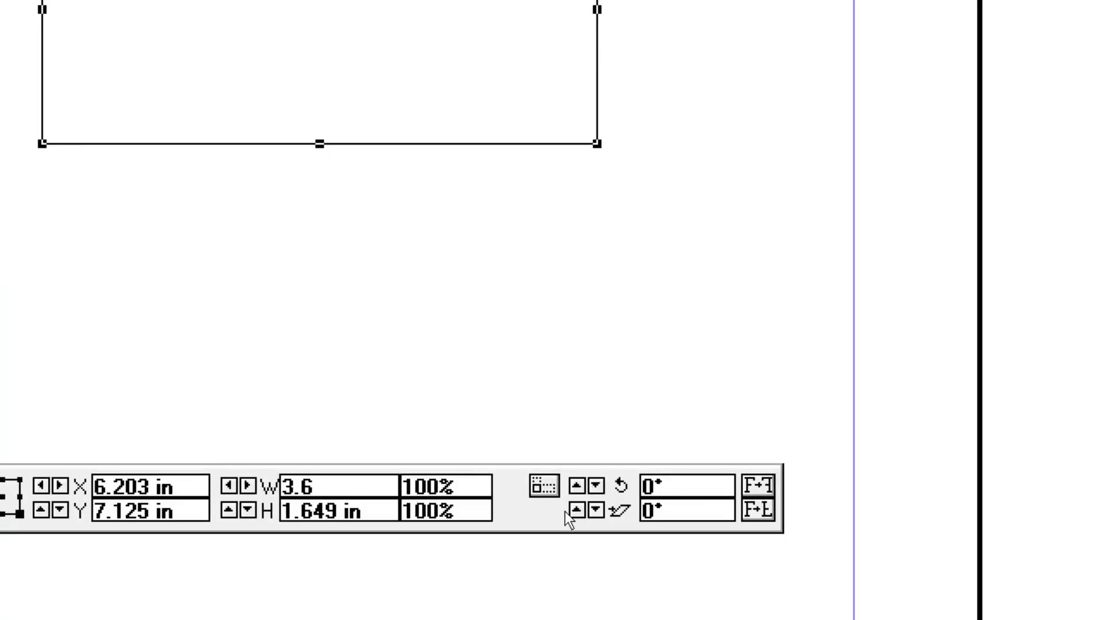
key(Return)
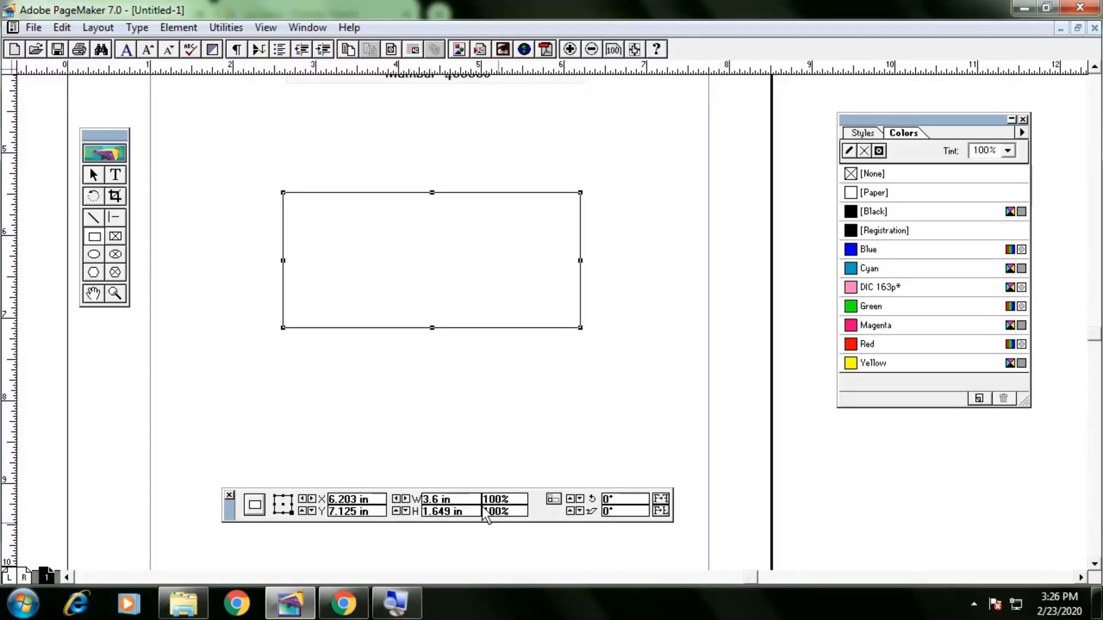
drag(468, 511, 363, 505)
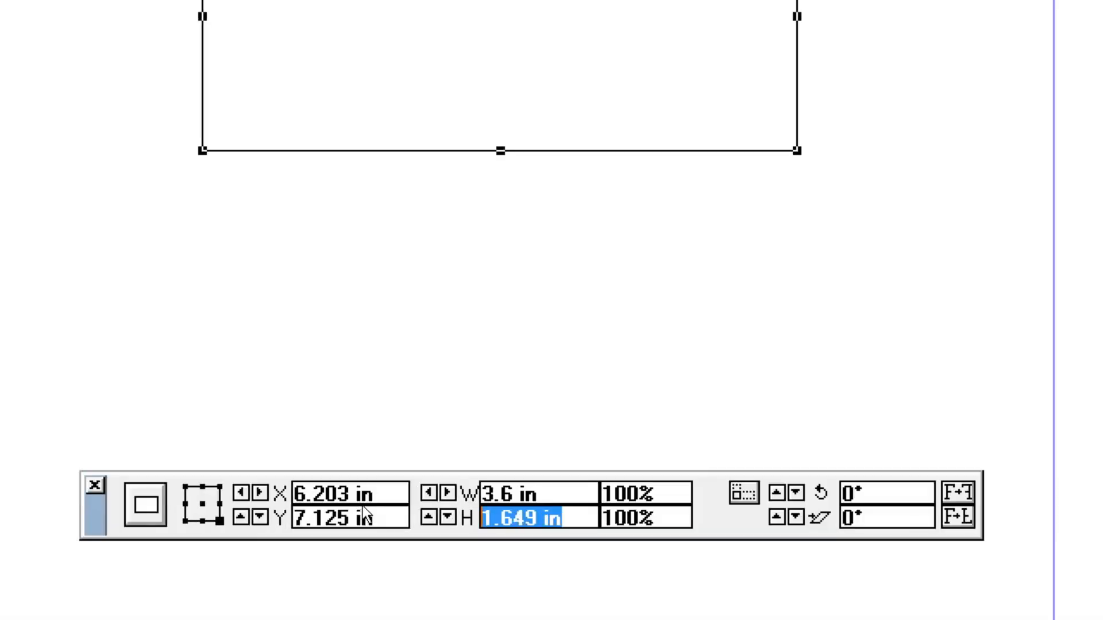
text(3)
key(BackSpace)
text(2.1)
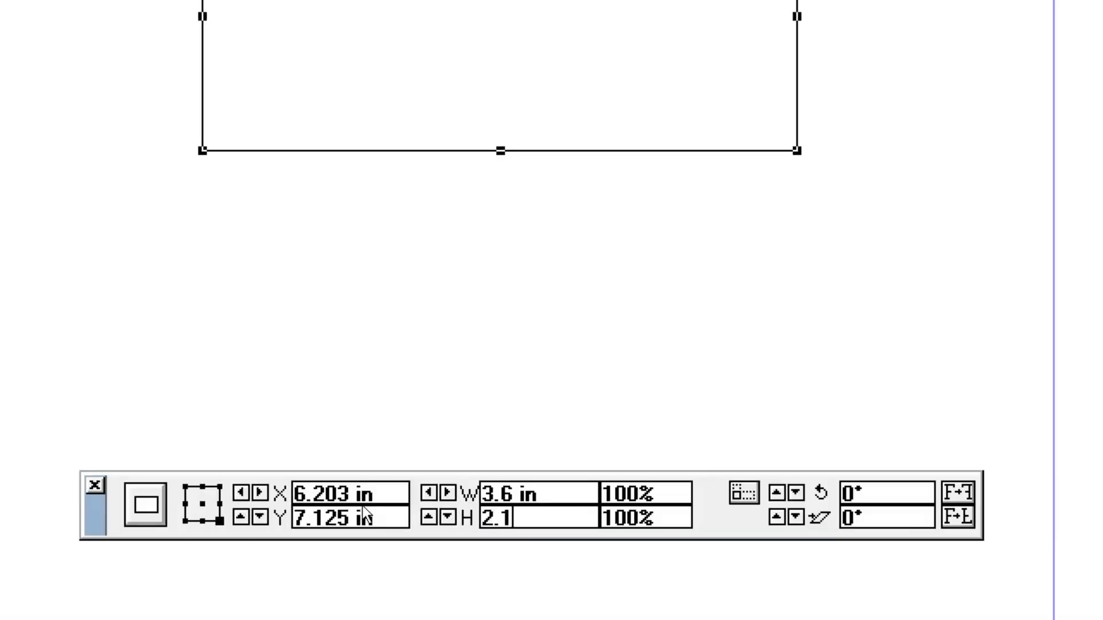
key(Return)
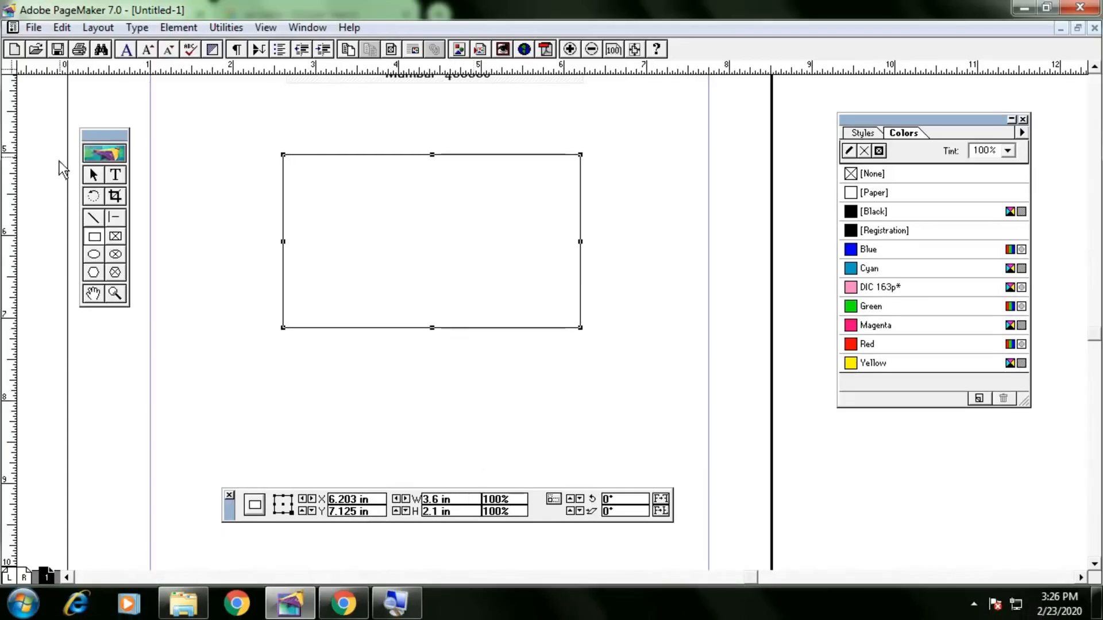
click(302, 234)
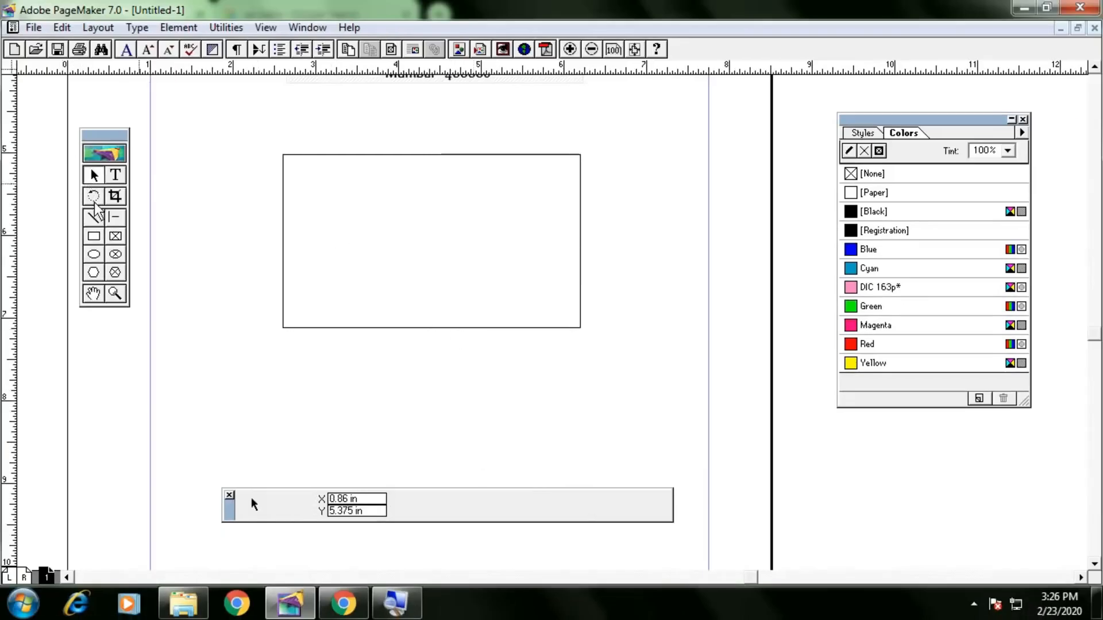
Draw a thin divider strip along the border's top and a small header box in its upper left.
click(95, 236)
mouse_move(284, 154)
mouse_down()
mouse_move(578, 182)
mouse_move(581, 167)
mouse_up()
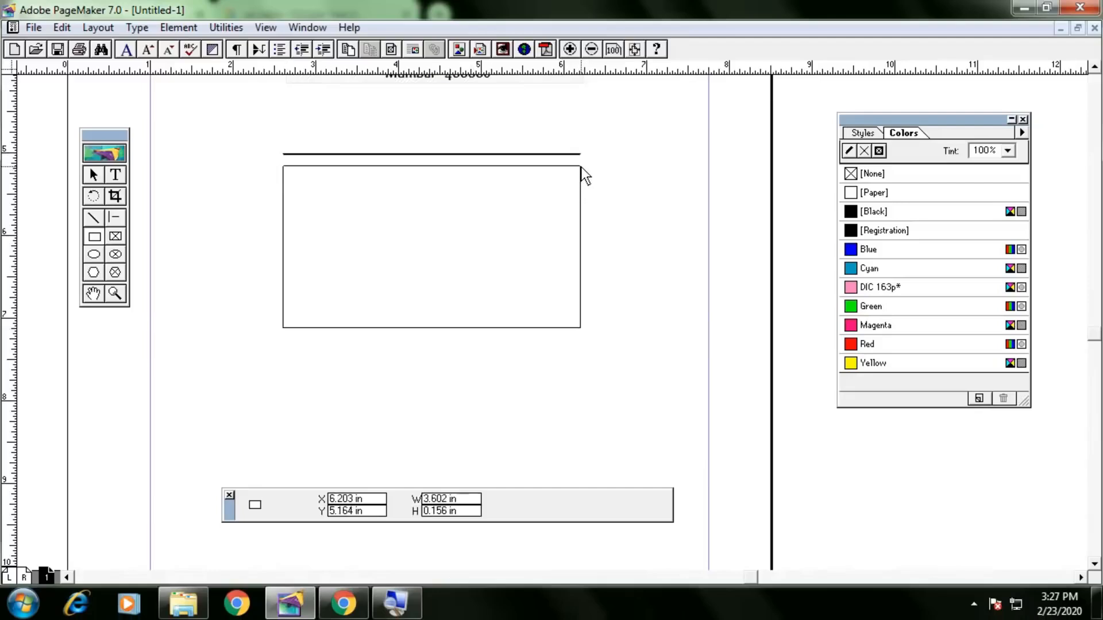
click(90, 168)
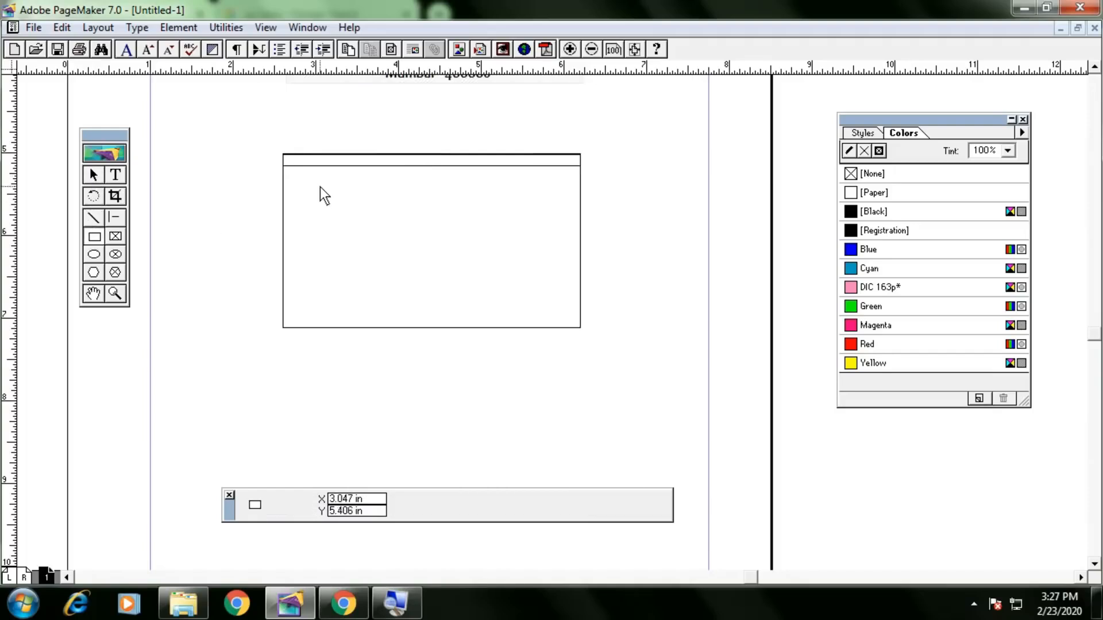
drag(291, 174, 395, 196)
click(96, 176)
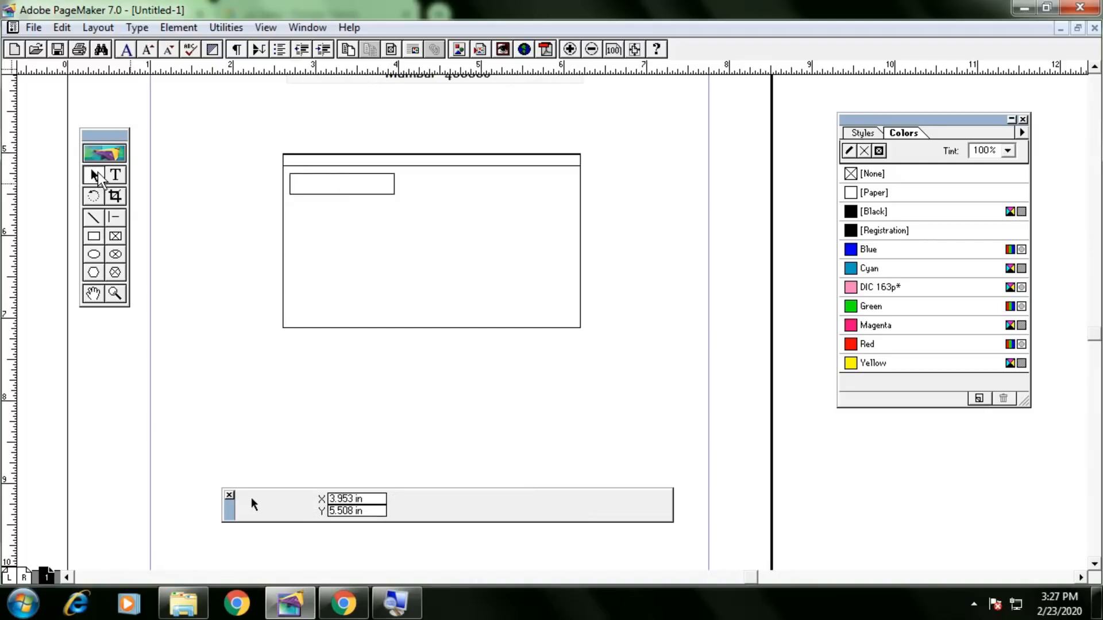
Place a second header box beside the first and widen it to the border's right edge.
click(364, 194)
drag(364, 194, 384, 195)
key(Right)
key(Right)
key(Right)
key(Right)
key(Right)
key(Right)
key(Right)
key(Right)
key(Right)
key(Right)
key(Right)
key(Right)
key(Right)
key(Right)
key(Right)
key(Right)
key(Right)
key(Right)
key(Right)
key(Right)
key(Right)
key(Right)
key(Right)
key(Right)
key(Right)
key(Right)
key(Right)
key(Right)
key(Right)
key(Right)
key(Right)
key(Right)
key(Right)
key(Right)
key(Right)
key(Right)
key(Right)
key(Right)
key(Right)
key(Right)
key(Right)
key(Right)
key(Right)
key(Right)
key(Right)
key(Right)
key(Right)
key(Right)
key(Right)
key(Right)
key(Right)
key(Right)
key(Right)
key(Right)
key(Right)
key(Right)
key(Right)
key(Right)
key(Right)
key(Right)
key(ctrl+Right)
key(ctrl+Right)
key(ctrl+Left)
key(ctrl+Left)
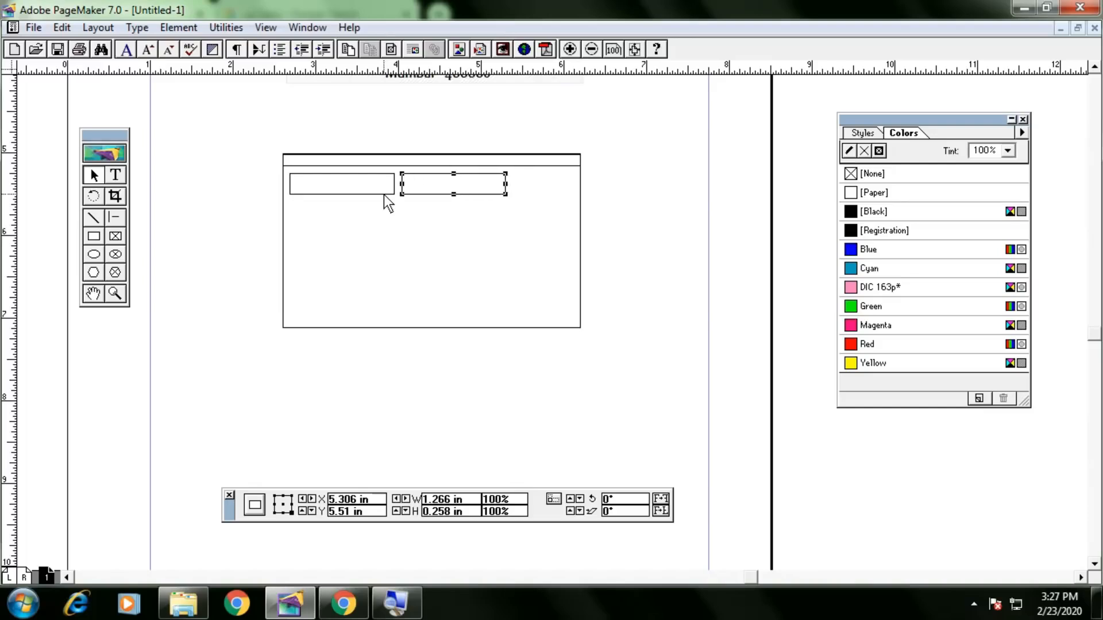
key(Right)
key(Right)
key(Right)
key(Right)
key(Right)
key(Right)
key(Right)
key(Right)
key(Right)
key(Right)
key(Right)
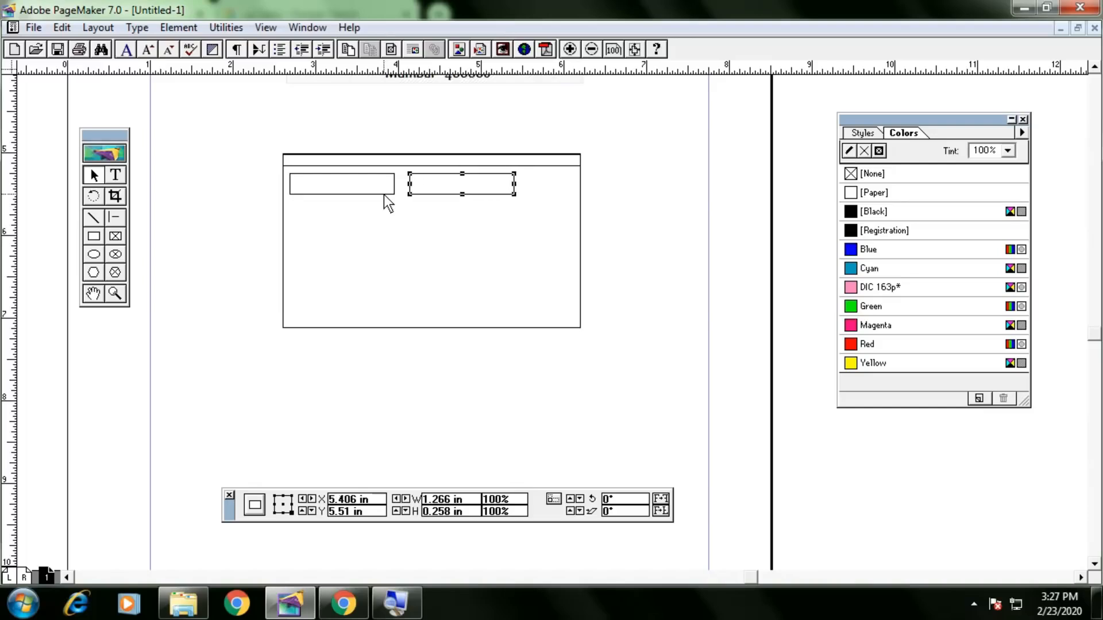
key(Left)
key(Left)
key(Left)
key(Left)
key(Left)
key(Left)
key(Left)
key(Left)
drag(509, 185, 577, 185)
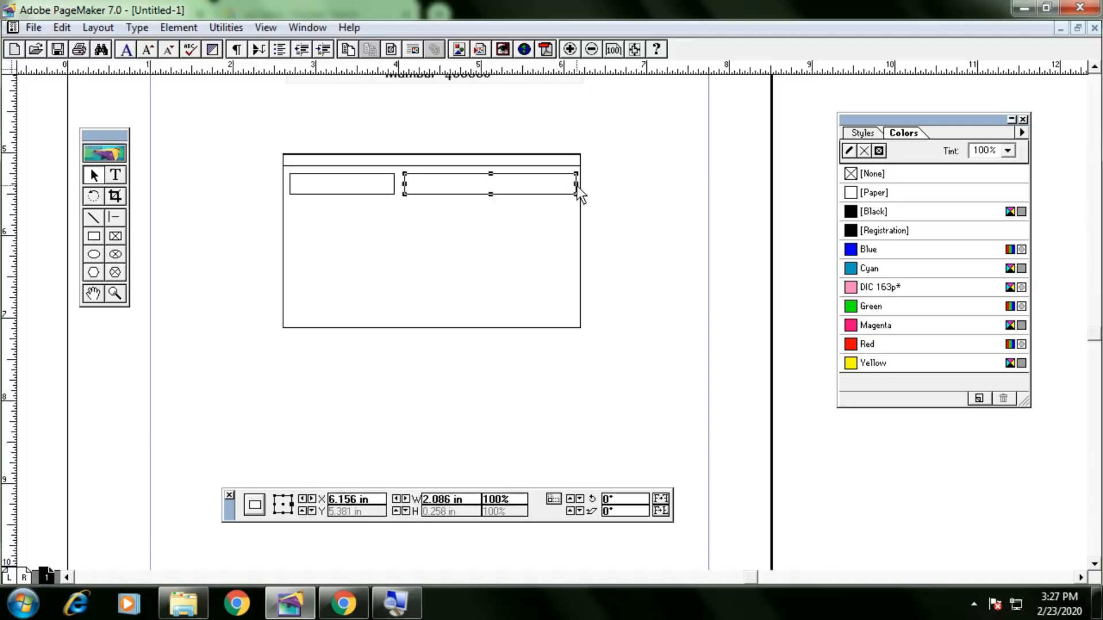
click(644, 216)
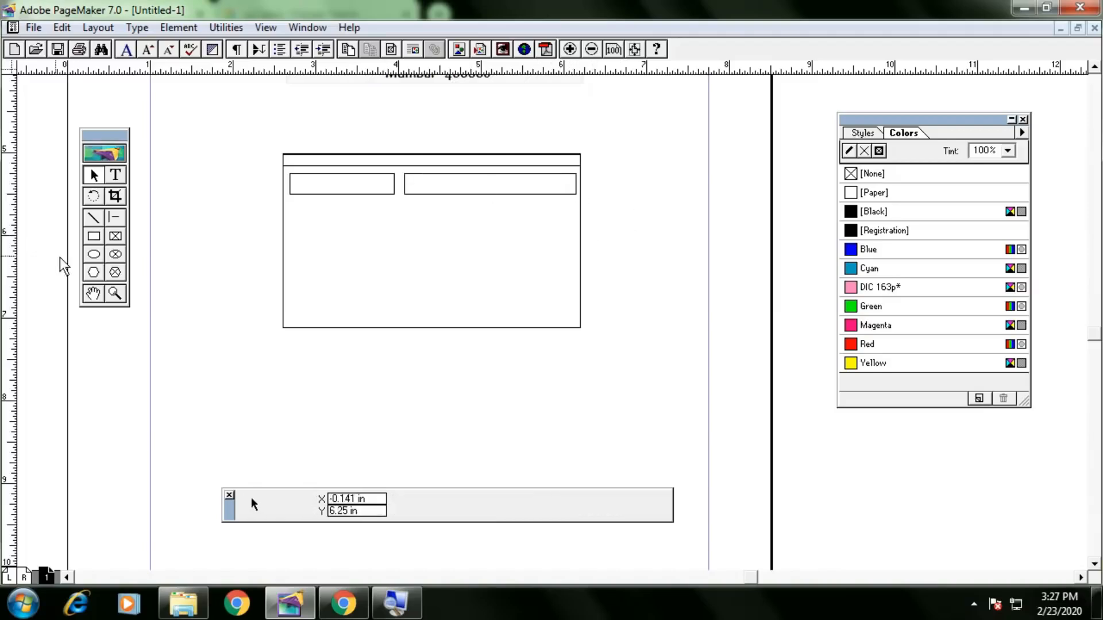
Draw a box below the two header fields and widen it slightly to the left.
click(94, 236)
drag(298, 214, 395, 294)
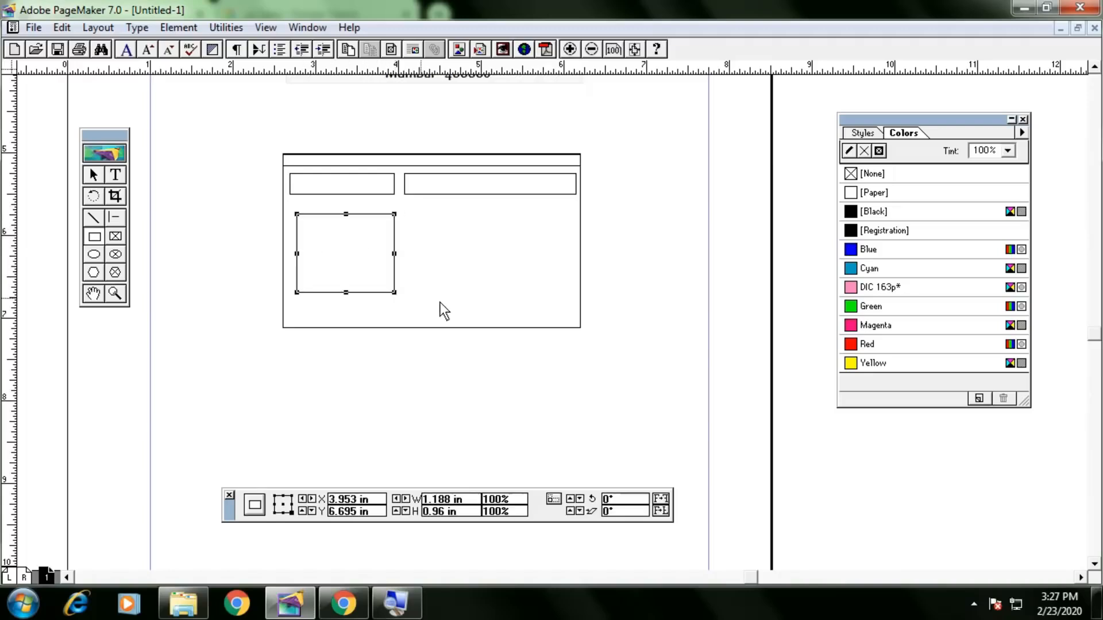
key(Left)
key(Left)
key(Left)
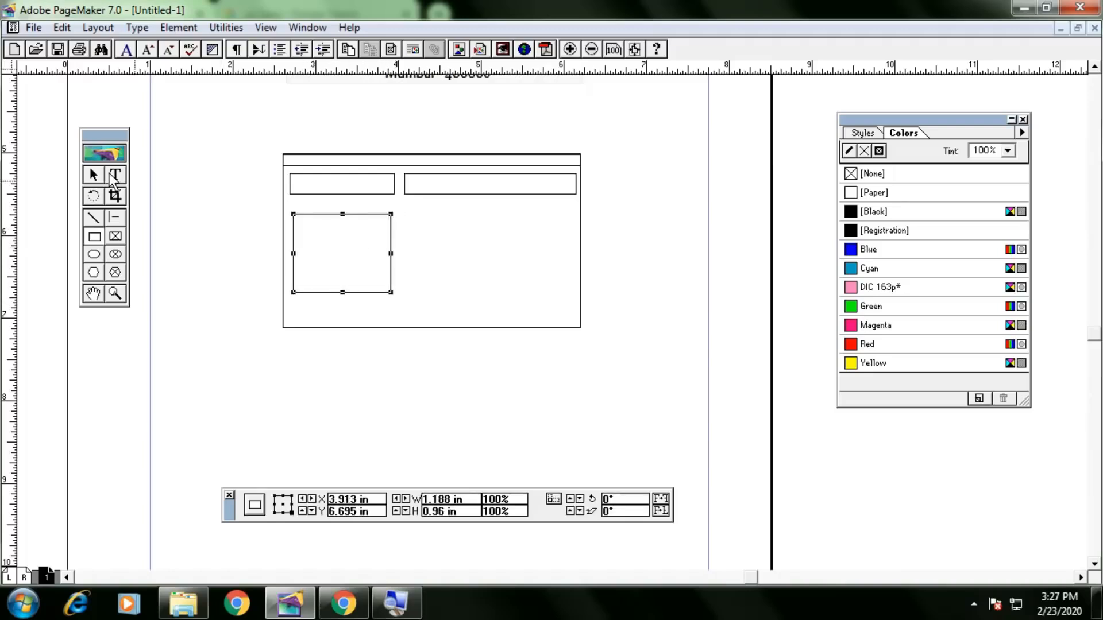
click(89, 175)
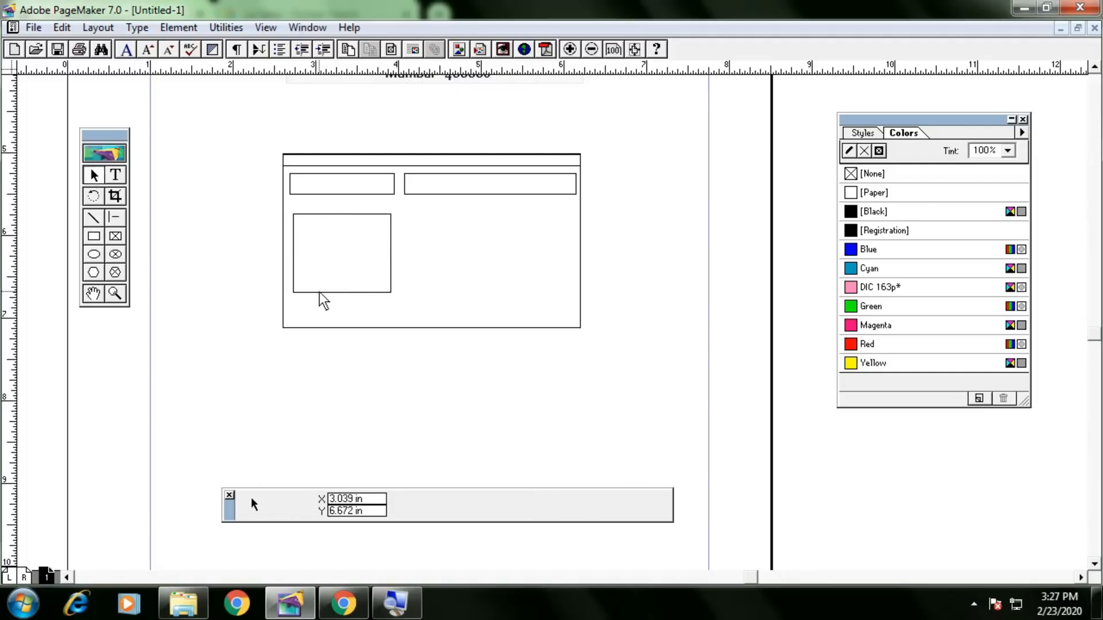
click(292, 253)
drag(293, 253, 290, 253)
click(259, 247)
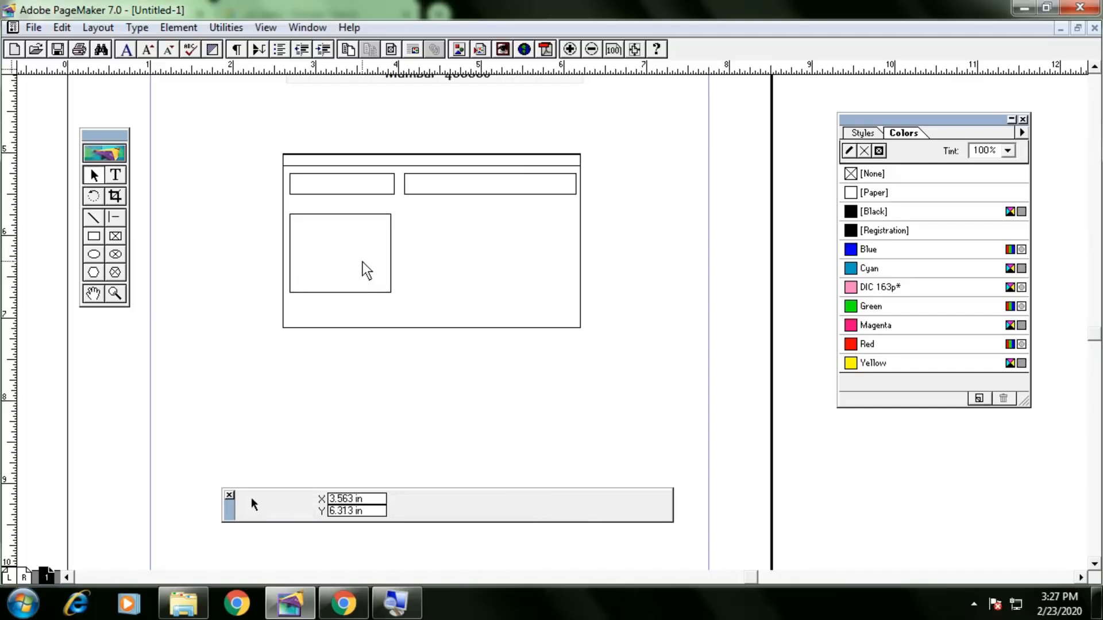
Draw a second box right of the left box and compare against the reference slip.
click(94, 237)
drag(406, 213, 568, 294)
key(alt+Tab)
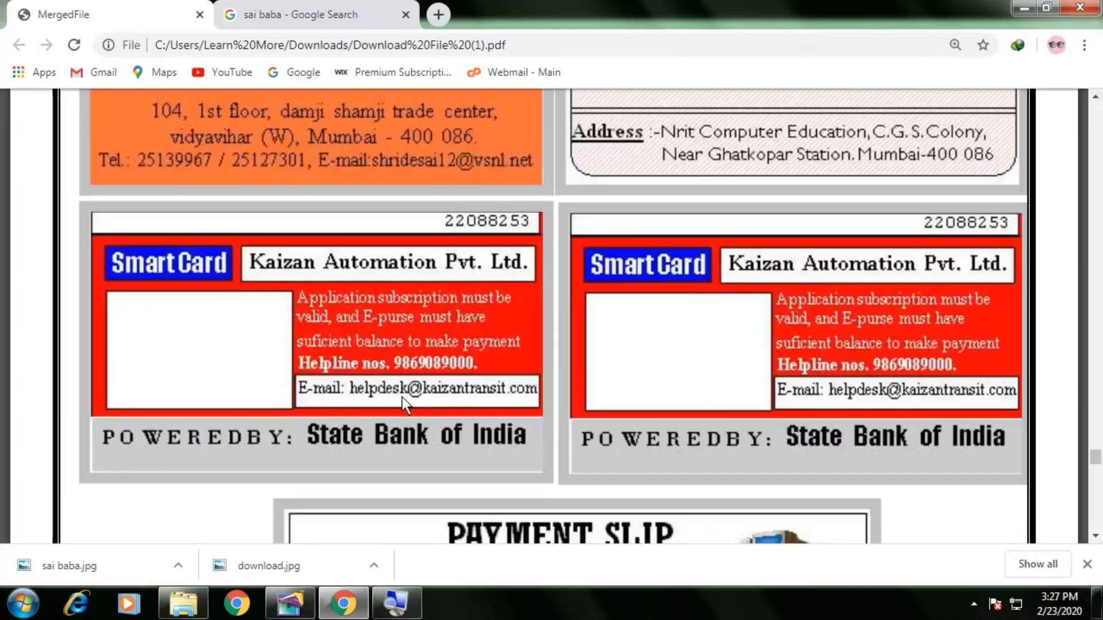
key(alt+Tab)
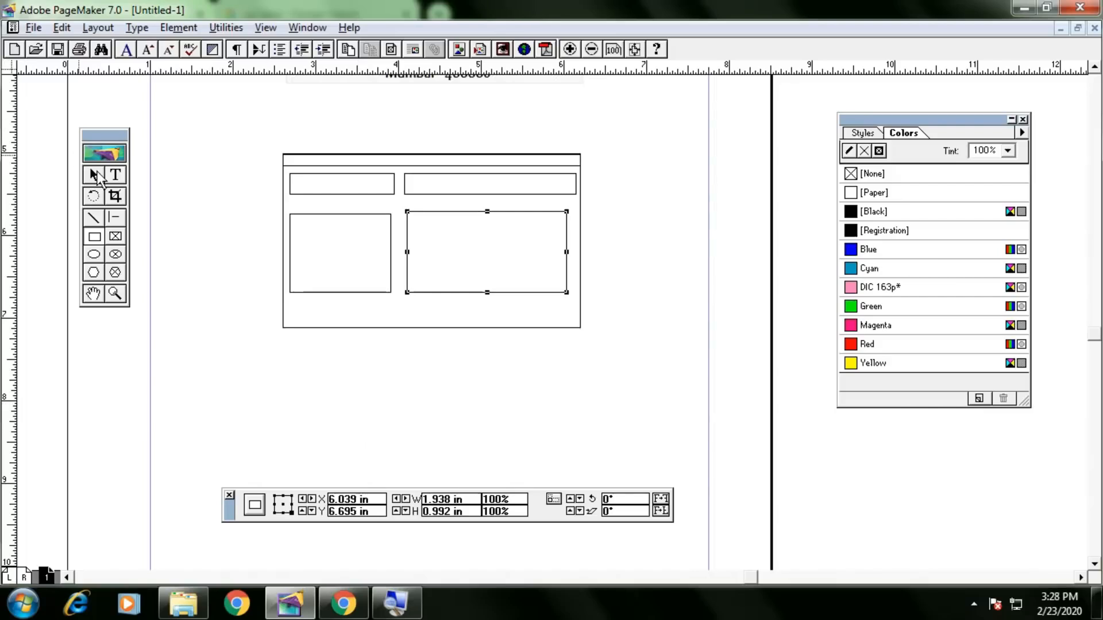
Flatten the right rectangle into a thin 1.938 × 0.219 in bar near the border's bottom.
click(93, 174)
click(492, 212)
drag(488, 212, 488, 275)
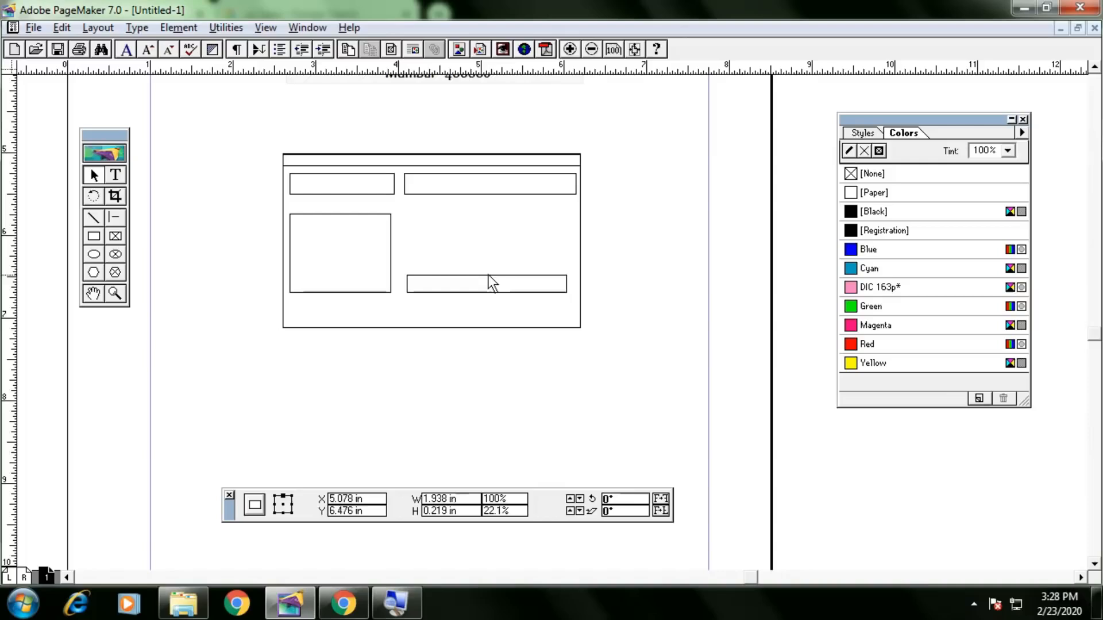
click(583, 263)
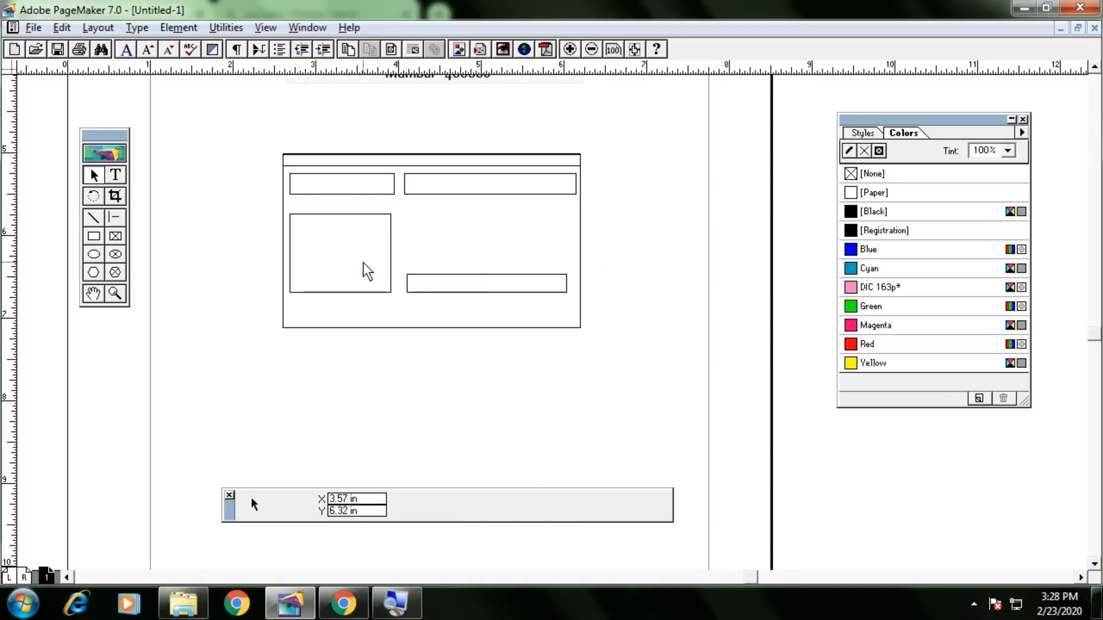
Nudge the left box up and back down to line it up.
click(391, 256)
key(Up)
key(Up)
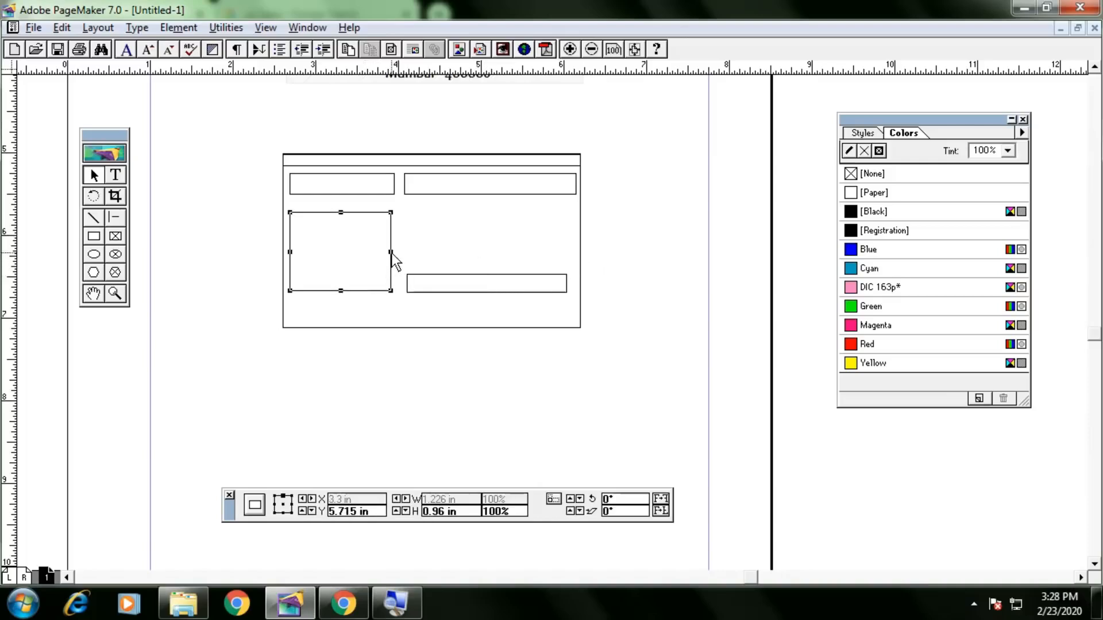
key(Down)
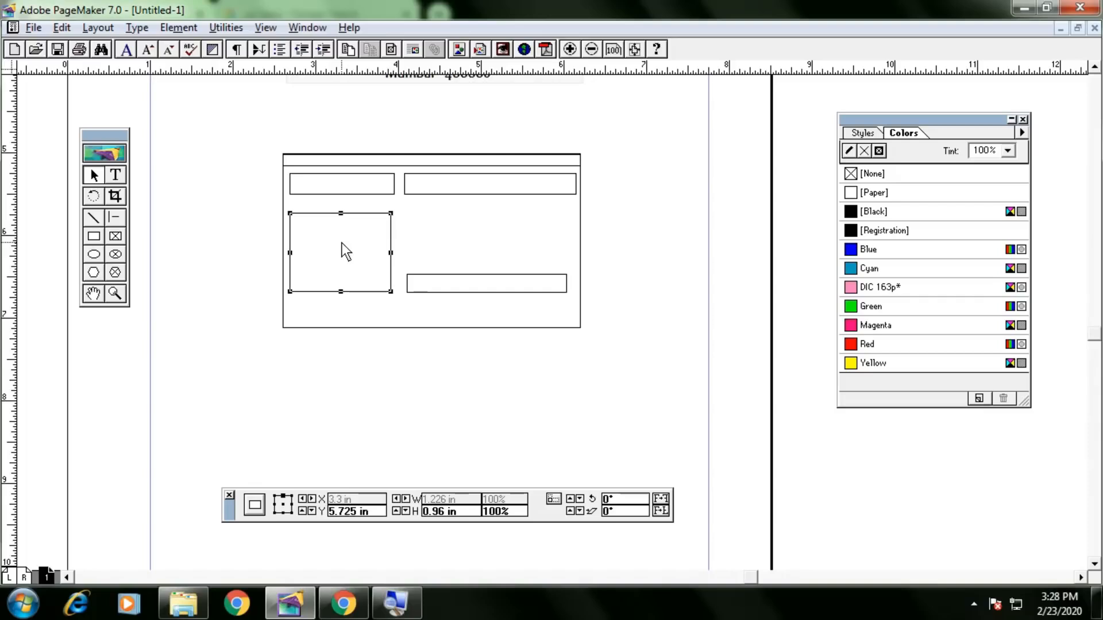
Replace the left box with a 1.219 × 1.031 in empty picture frame in the same spot.
key(Delete)
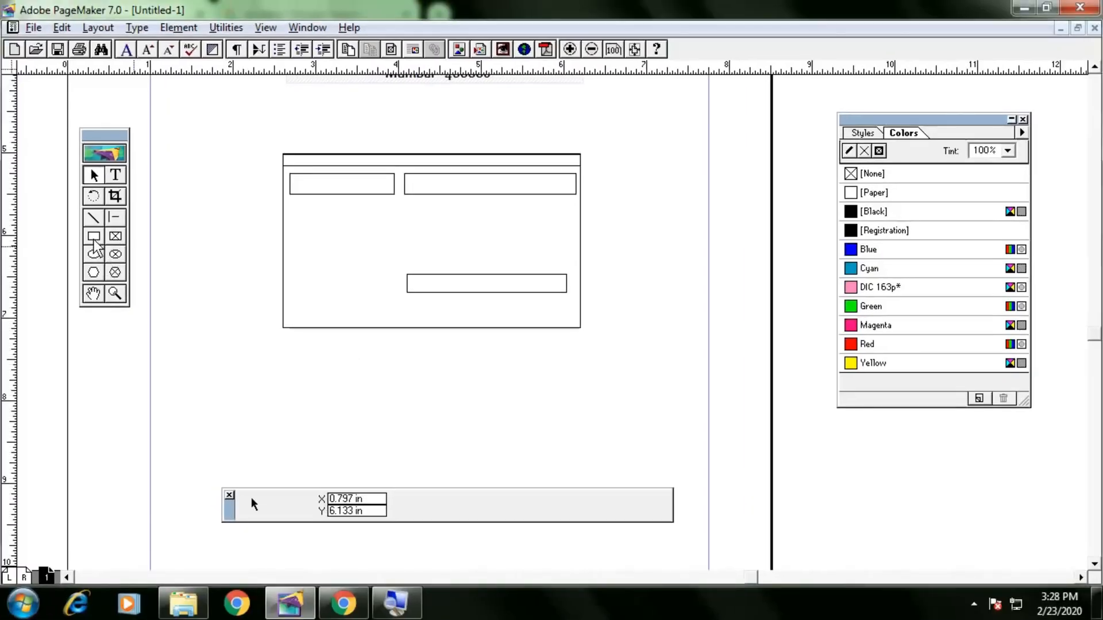
click(116, 237)
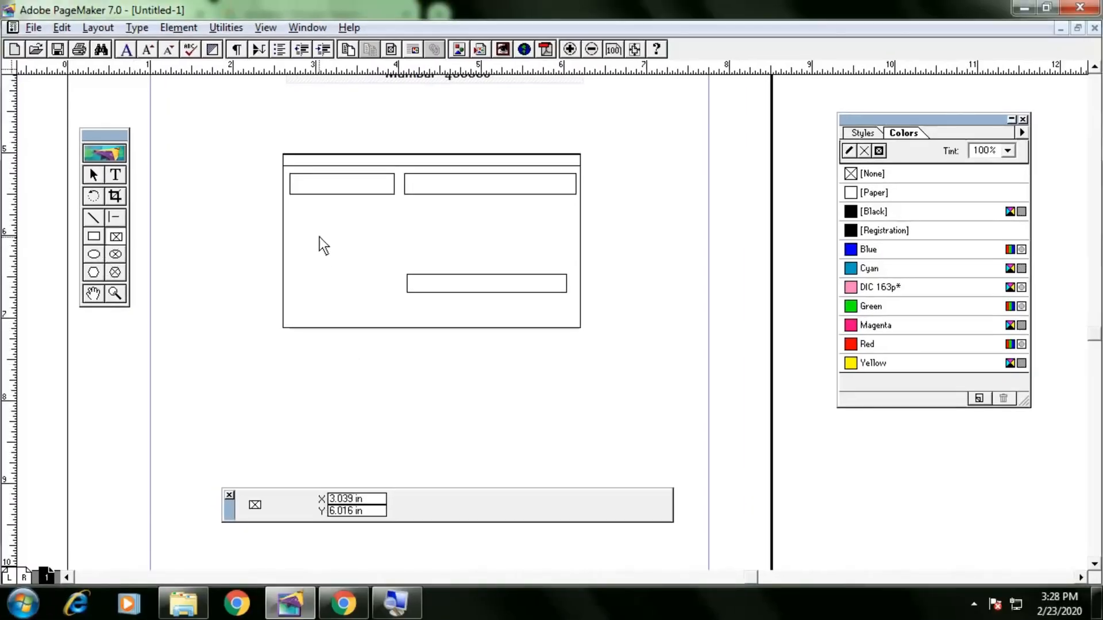
mouse_move(292, 217)
mouse_down()
mouse_move(359, 293)
mouse_move(392, 300)
mouse_up()
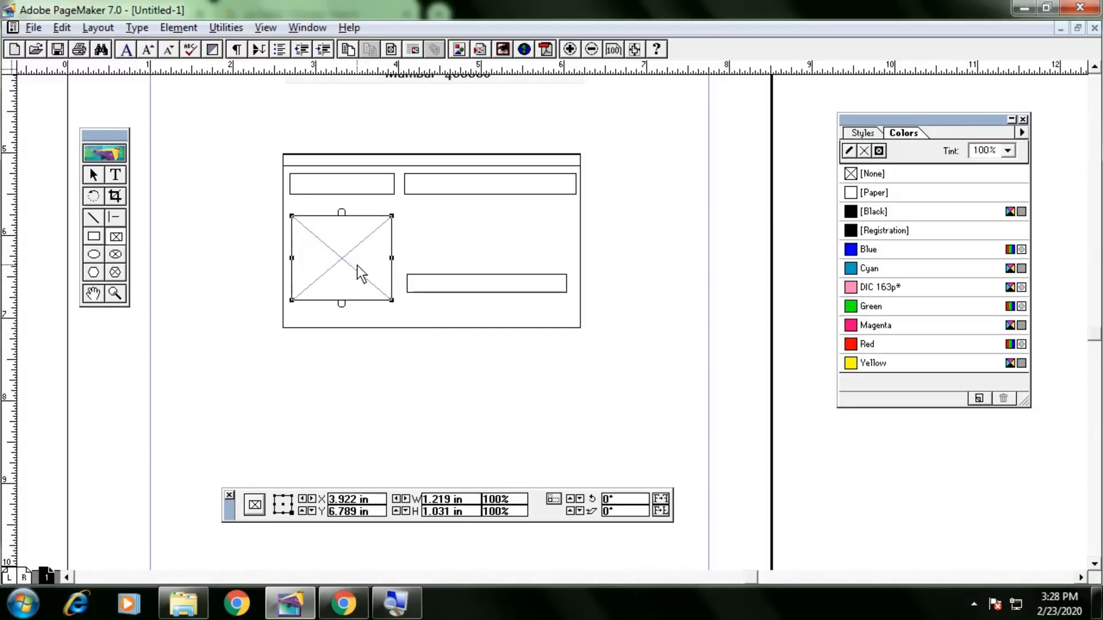
Place the portrait photo from the images folder into the frame, including a complete copy.
key(ctrl+d)
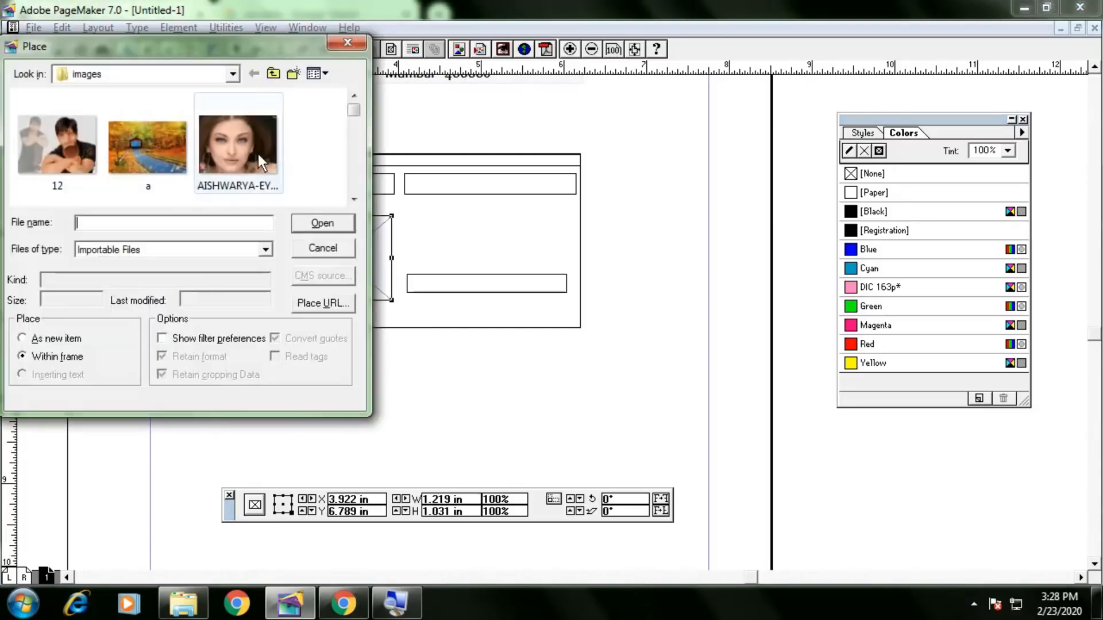
click(254, 149)
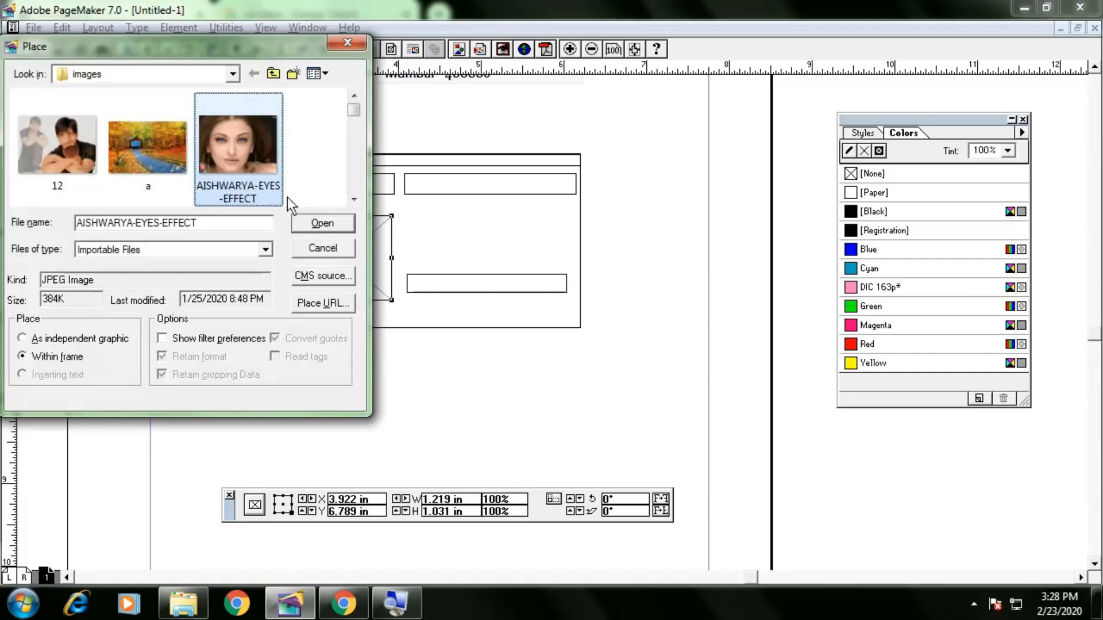
mouse_move(239, 164)
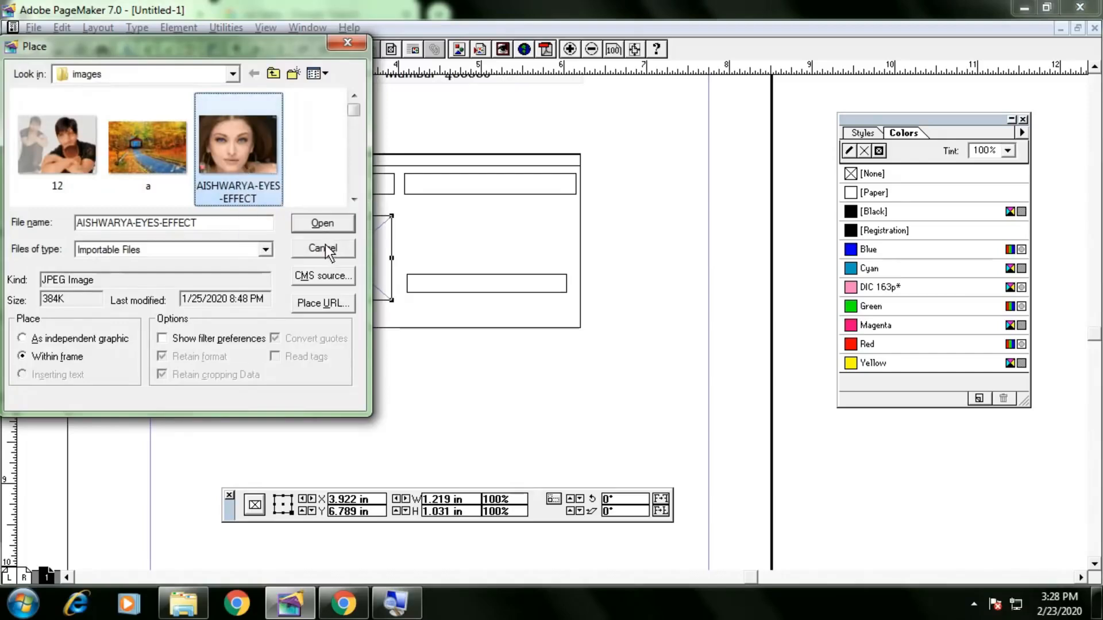
click(323, 224)
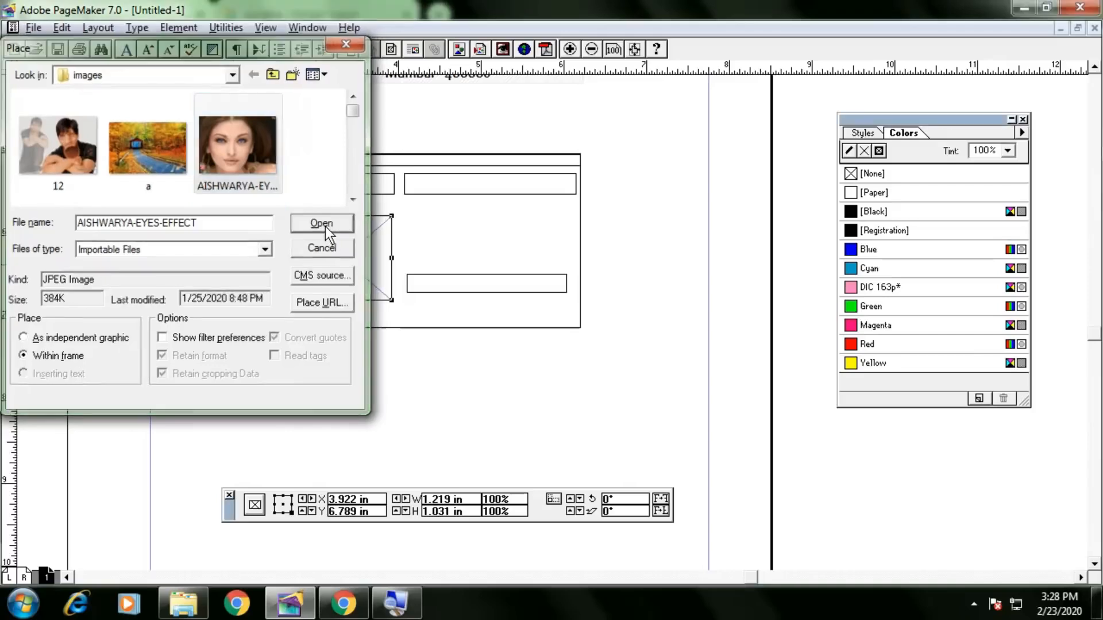
click(544, 336)
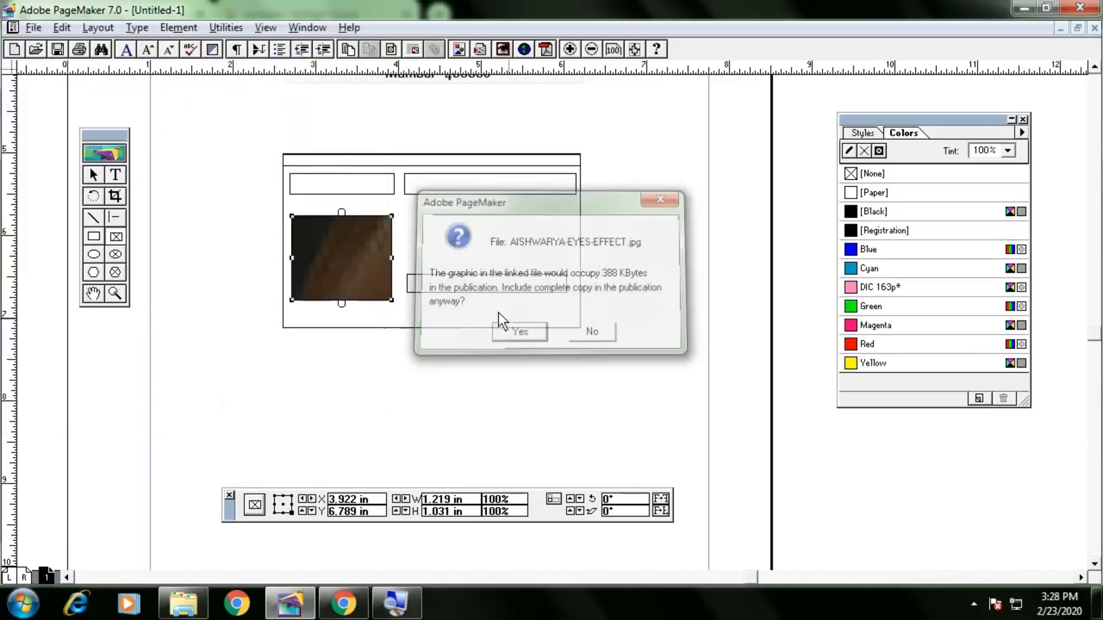
click(93, 176)
click(381, 253)
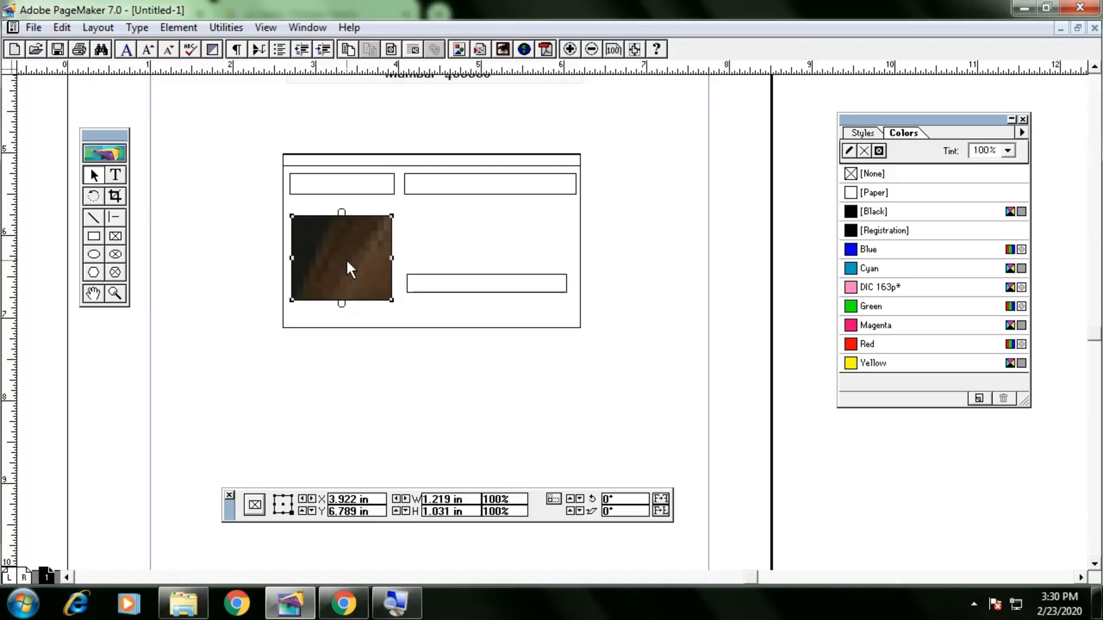
click(177, 28)
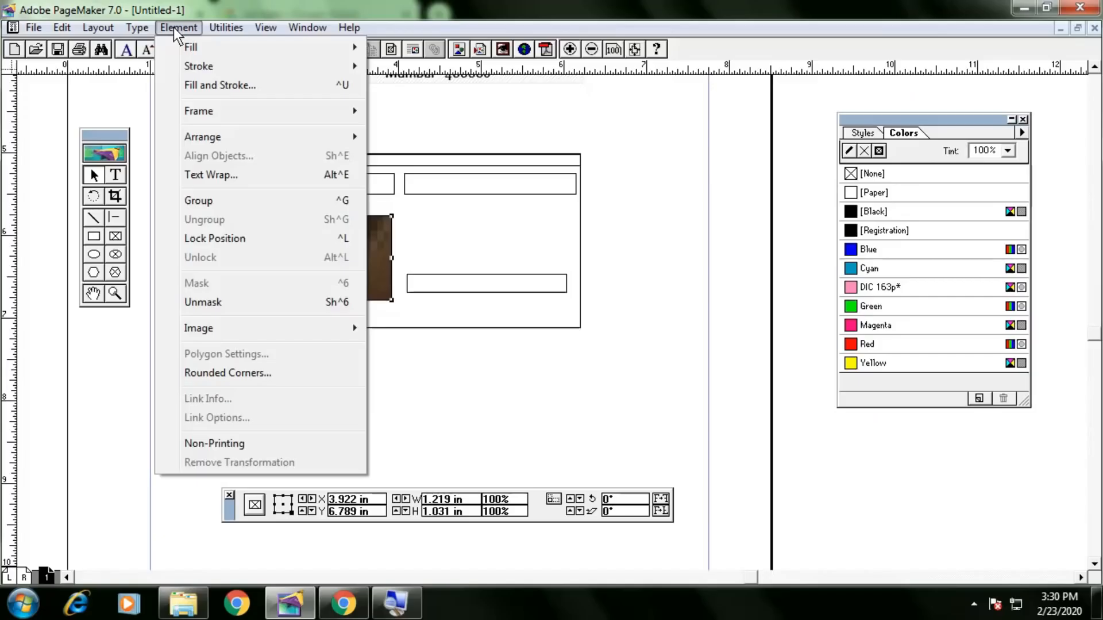
Set Frame Options to scale content to fit, then trim the frame to 1.203 × 0.906 in.
mouse_move(320, 111)
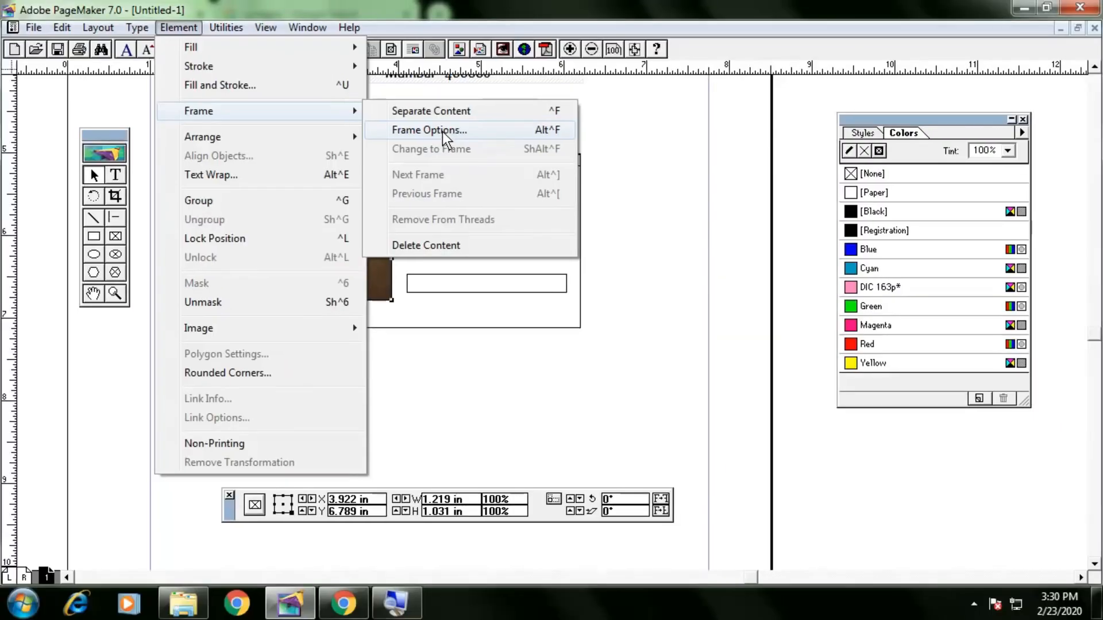
click(442, 132)
drag(501, 168, 582, 165)
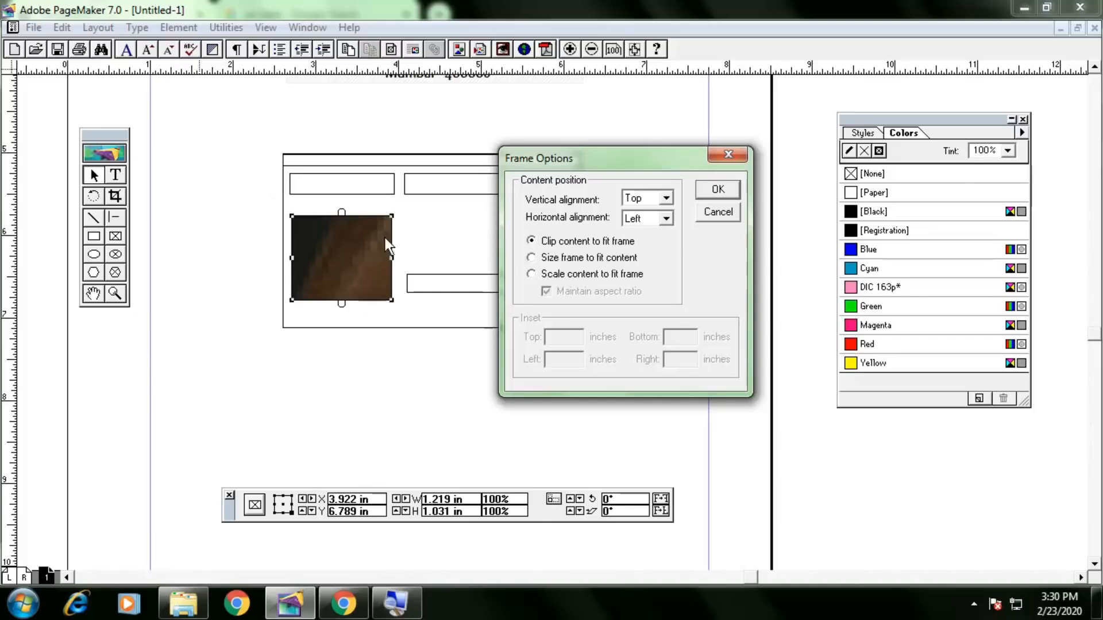
click(606, 276)
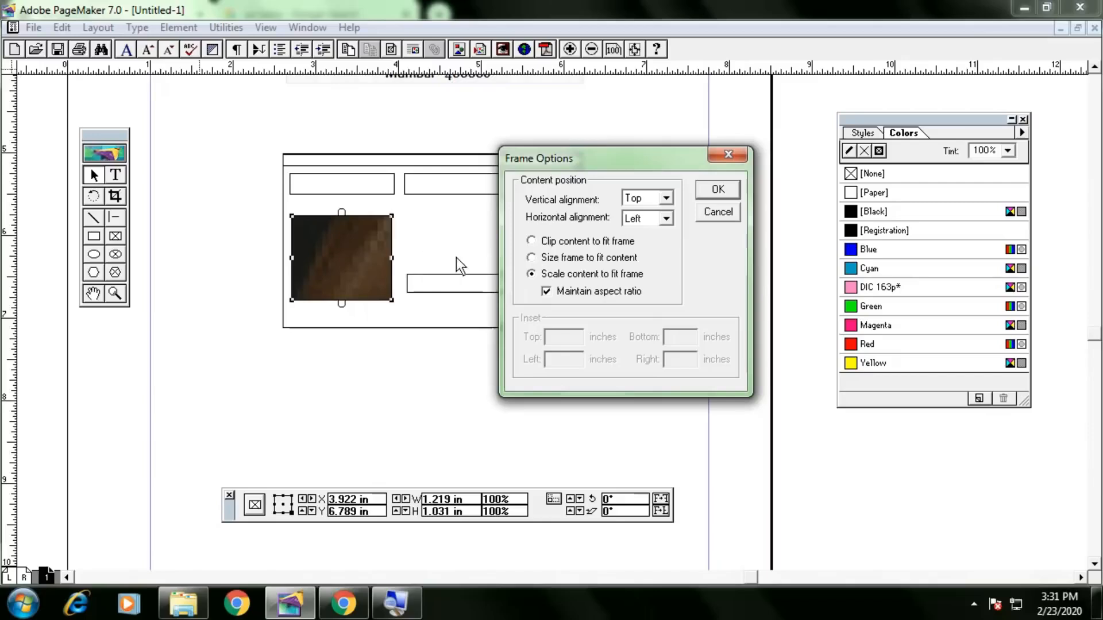
click(715, 192)
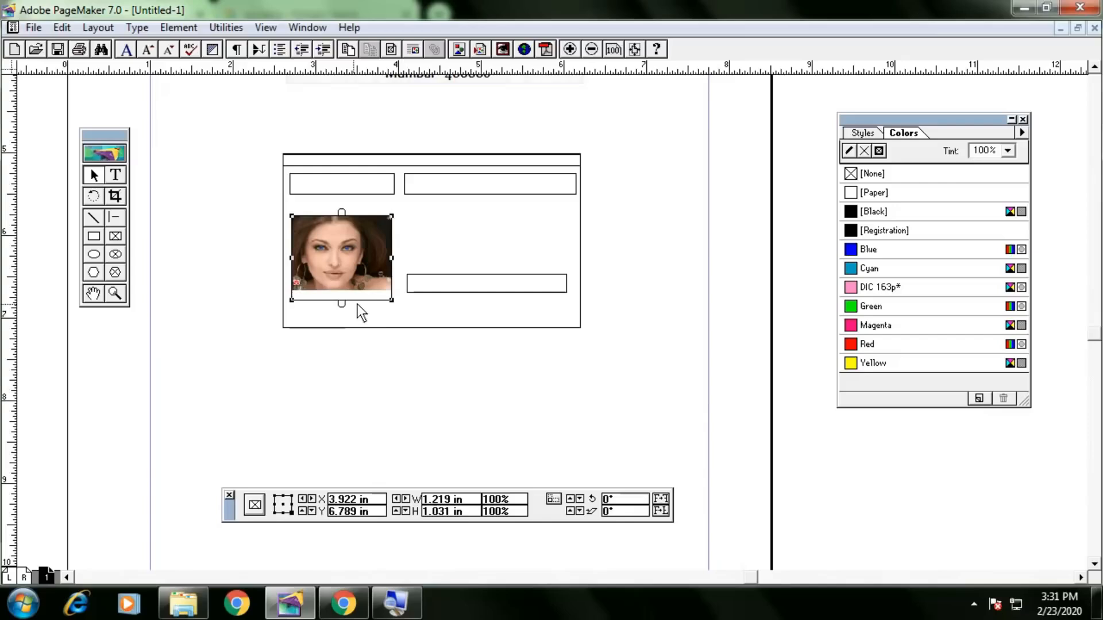
drag(392, 299, 390, 296)
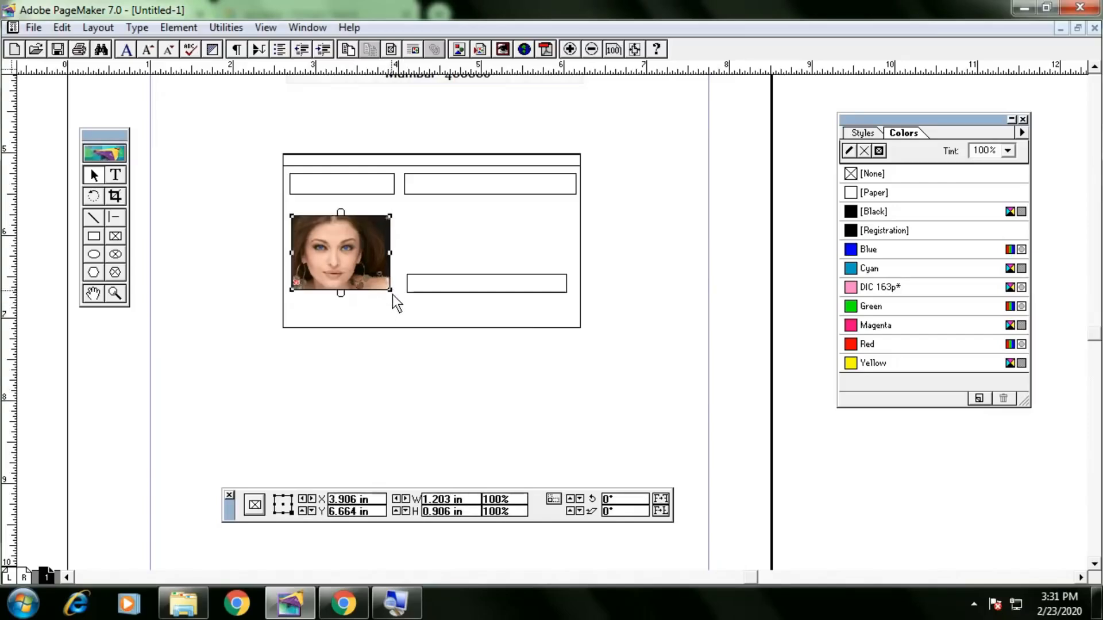
Draw a square box left of the slip and convert it into a picture frame.
click(374, 366)
click(360, 257)
click(655, 274)
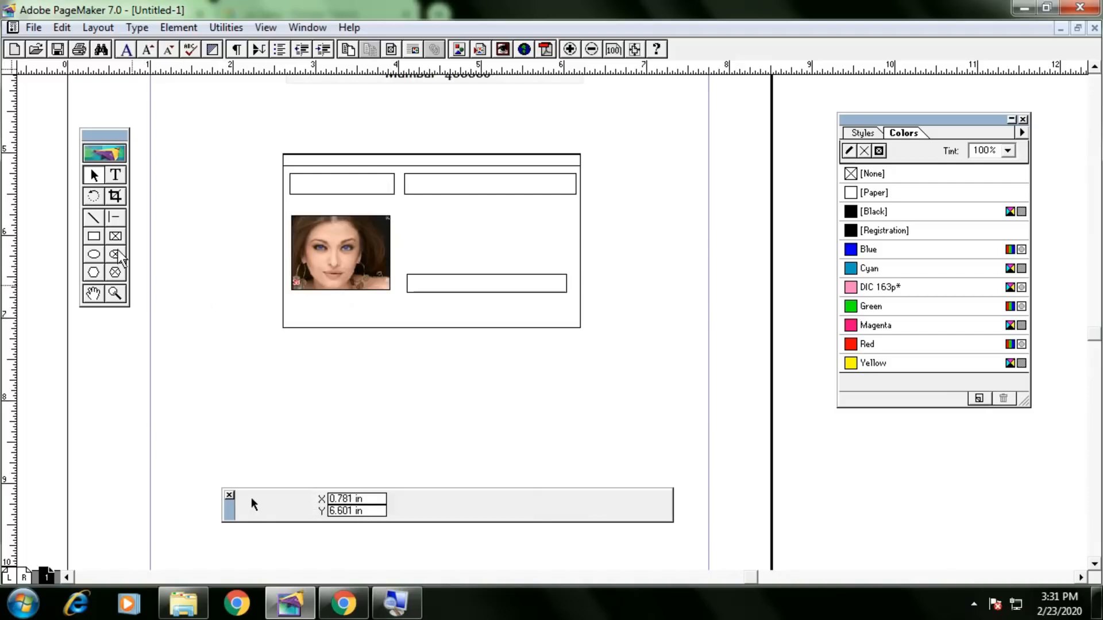
click(93, 236)
drag(185, 301, 272, 398)
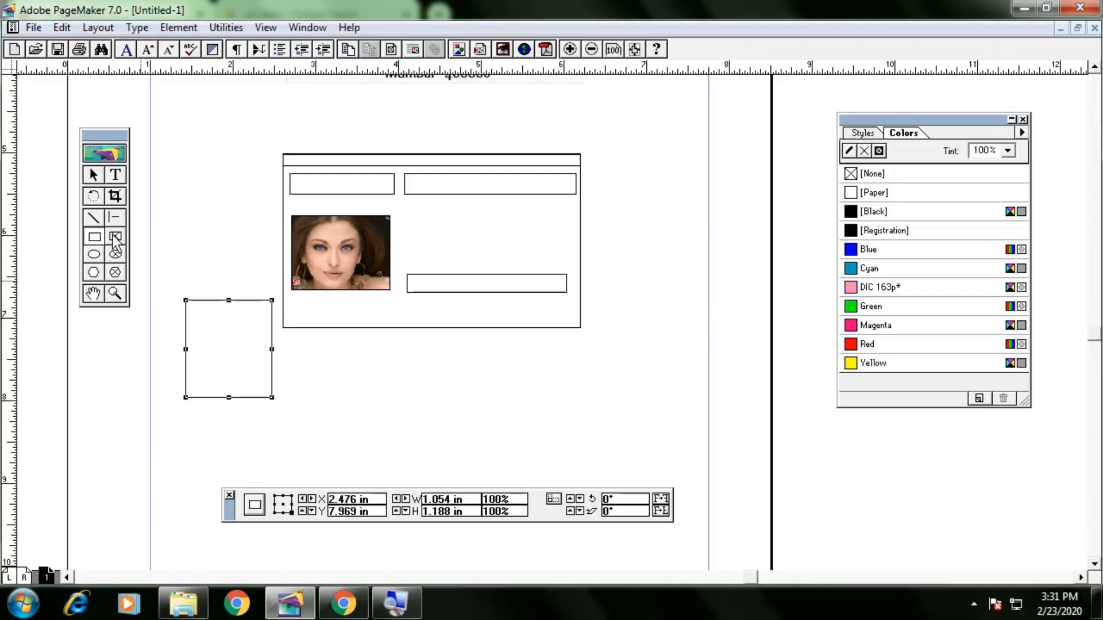
click(180, 28)
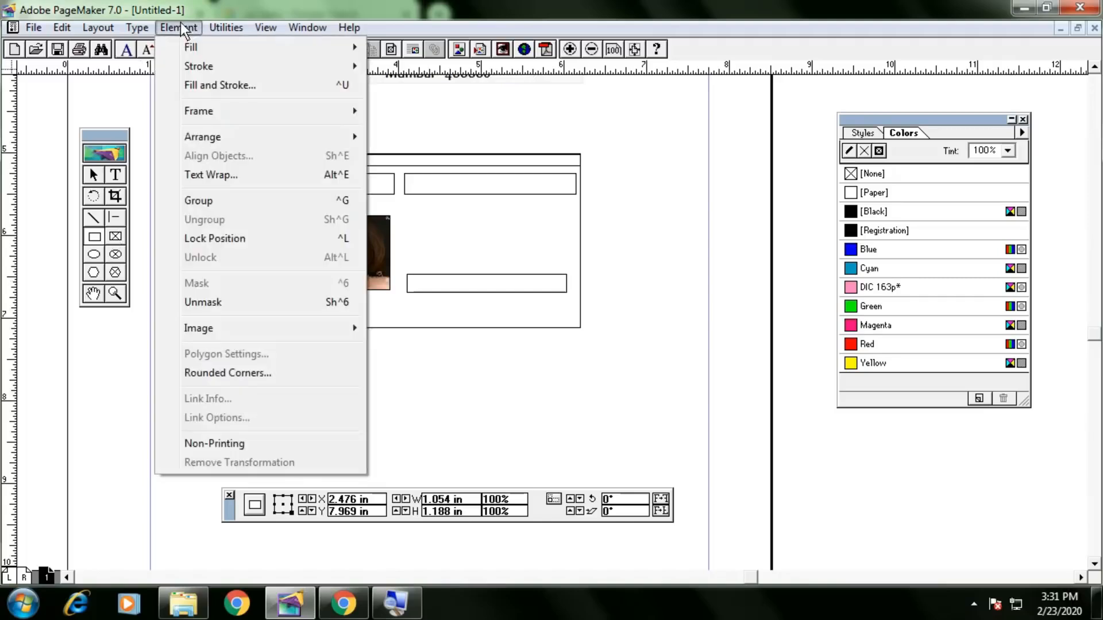
click(215, 111)
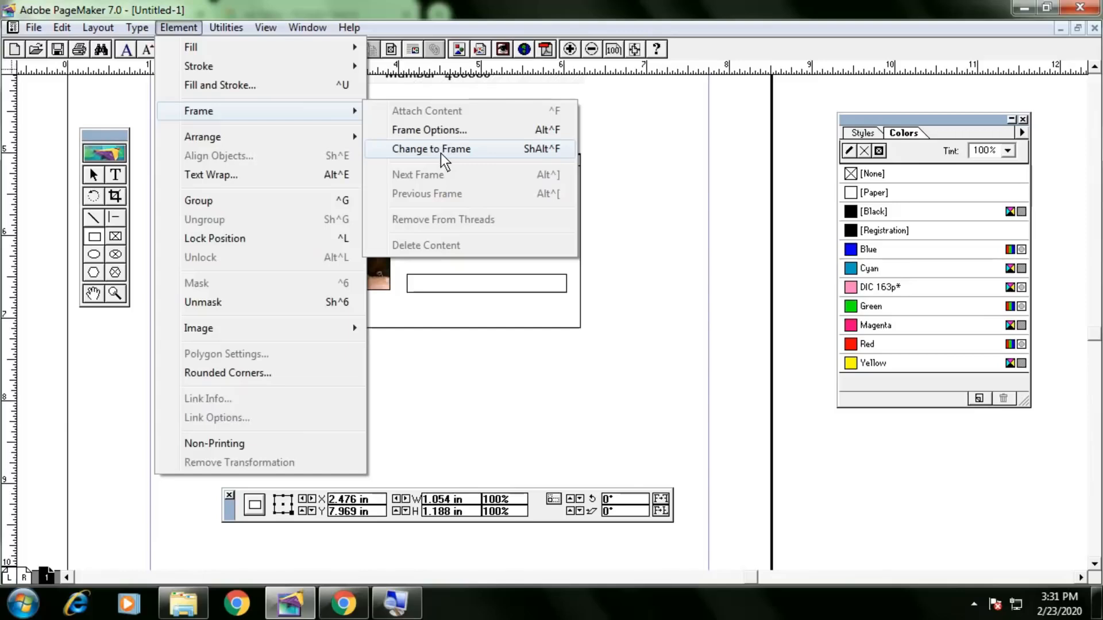
click(440, 150)
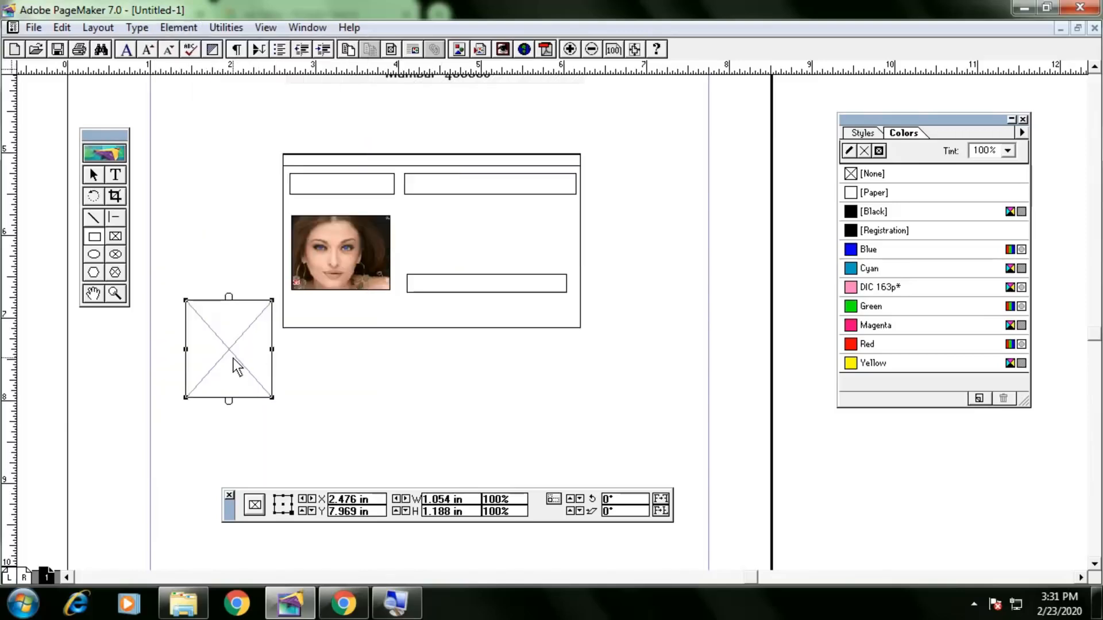
Place the animated-image picture into the new frame as a complete copy.
key(ctrl+d)
click(227, 167)
scroll(226, 171, down, 3)
click(176, 149)
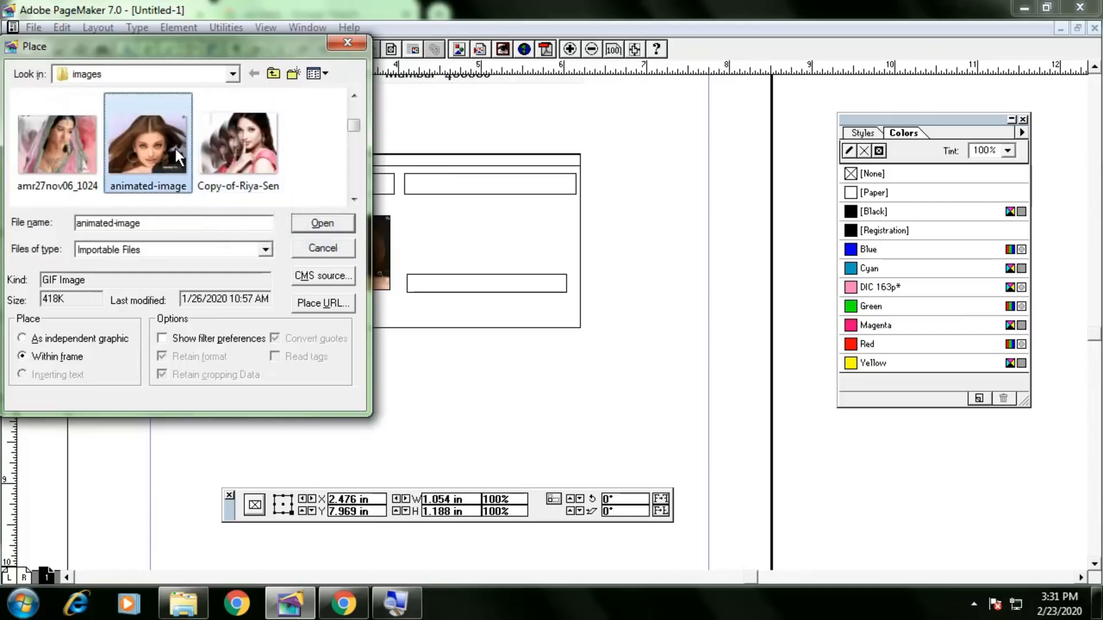
double_click(174, 150)
click(535, 332)
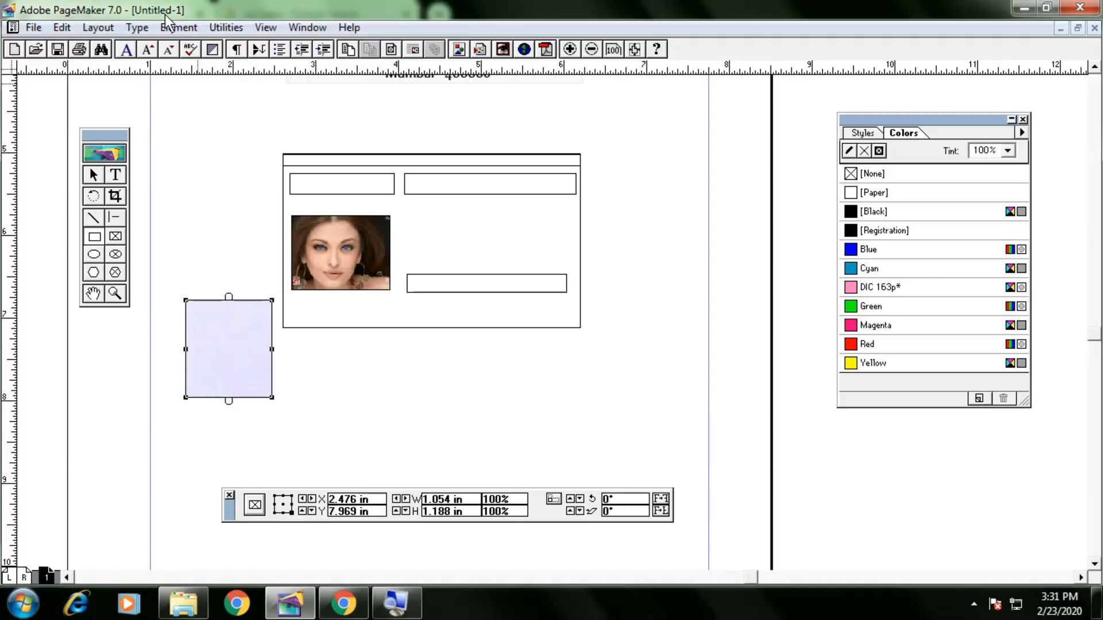
Set the new frame's options to scale the picture to fit the frame.
click(177, 28)
mouse_move(219, 115)
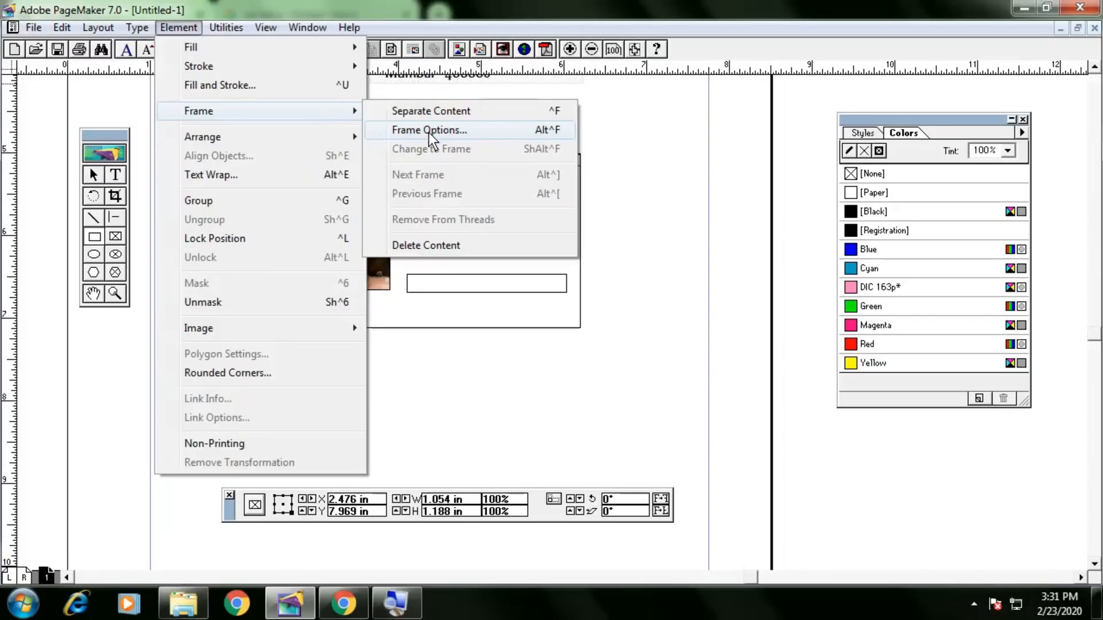
click(428, 131)
click(523, 284)
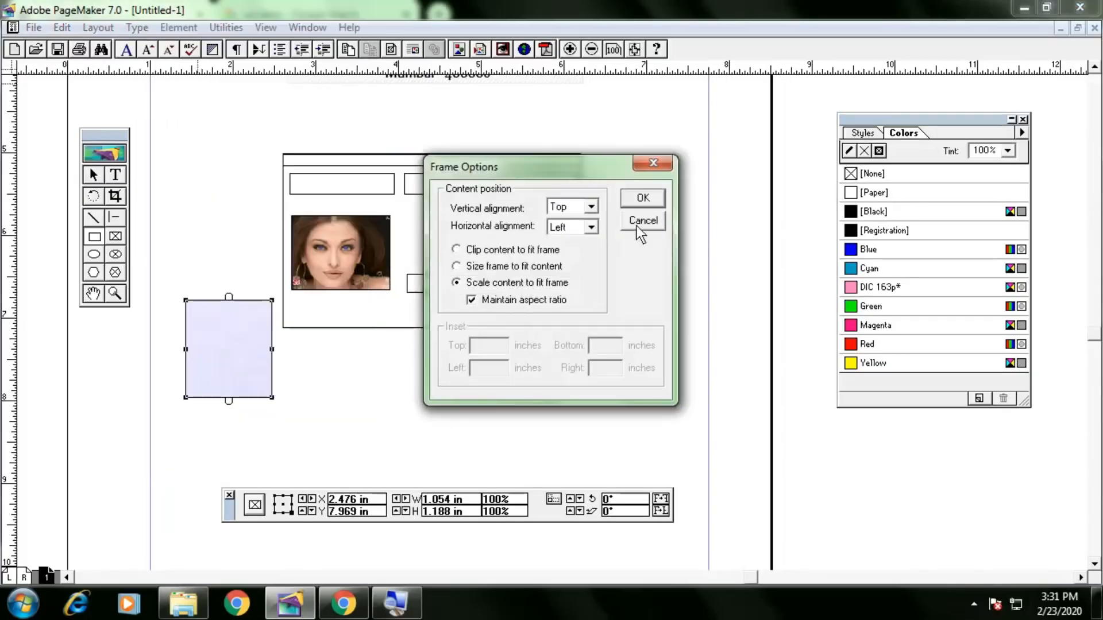
click(644, 198)
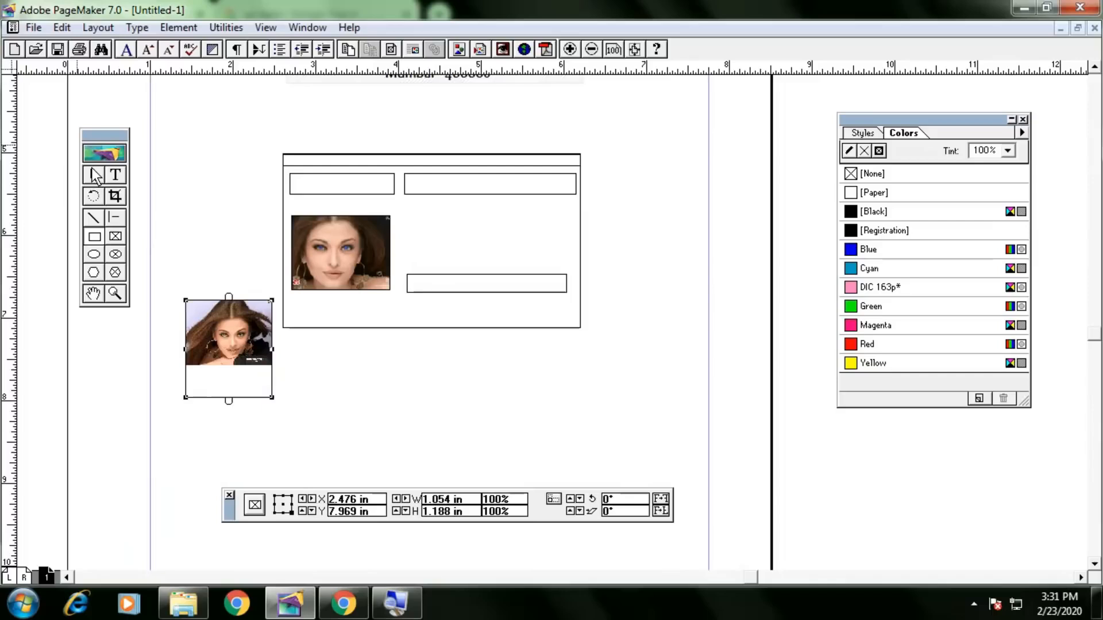
Shrink the loose photo frame, then select it and delete it.
drag(232, 398, 288, 370)
click(289, 370)
click(260, 340)
key(Delete)
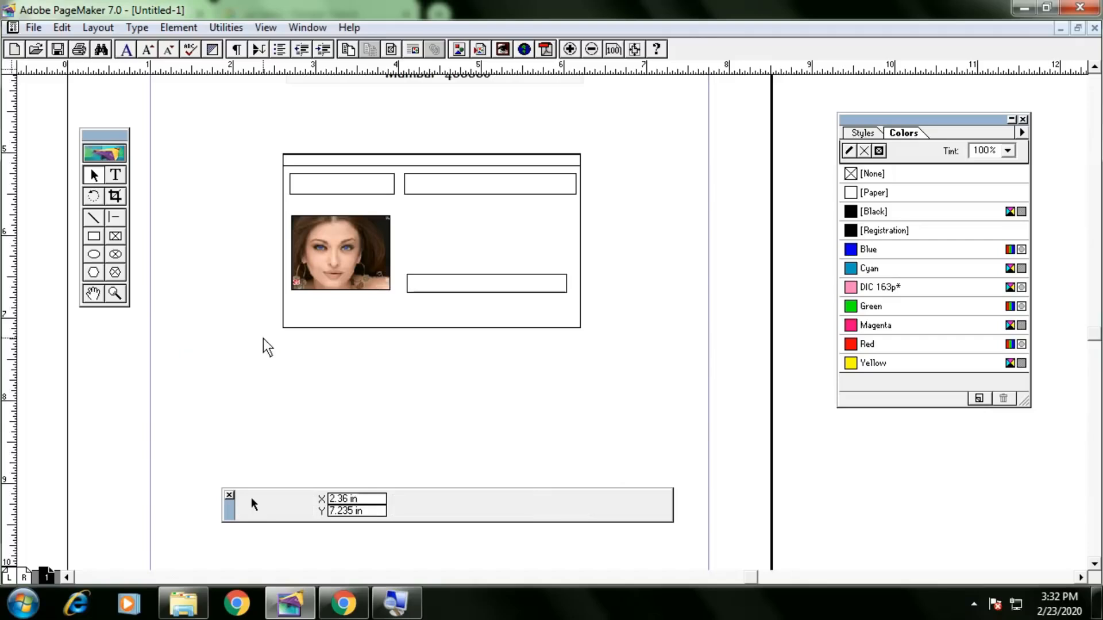
Delete the portrait photo from the frame in the slip's lower-left box.
click(352, 270)
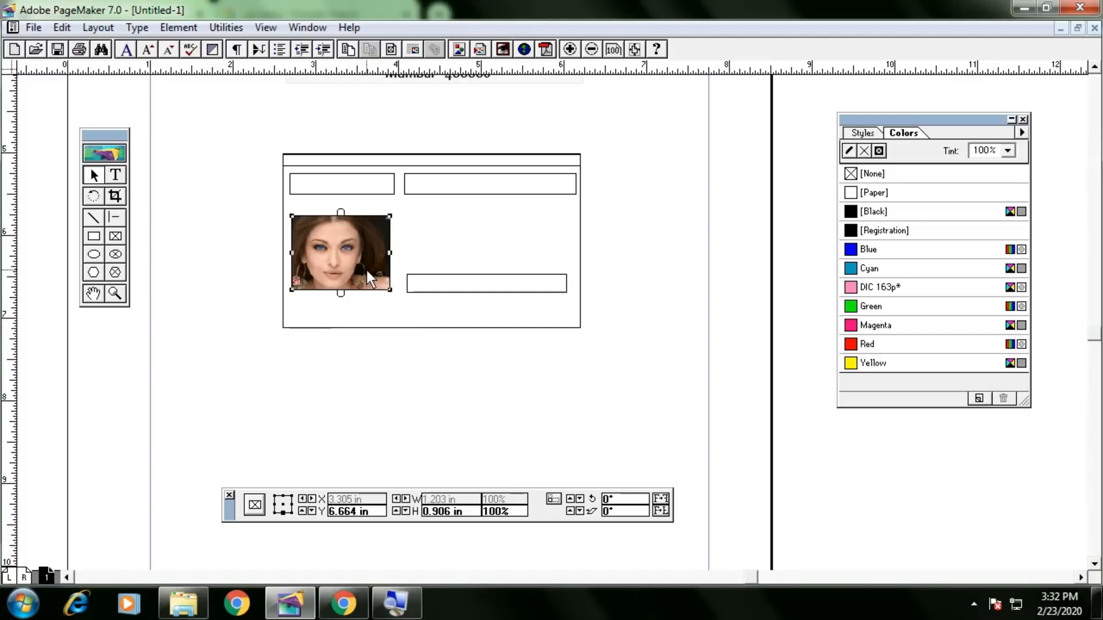
click(701, 348)
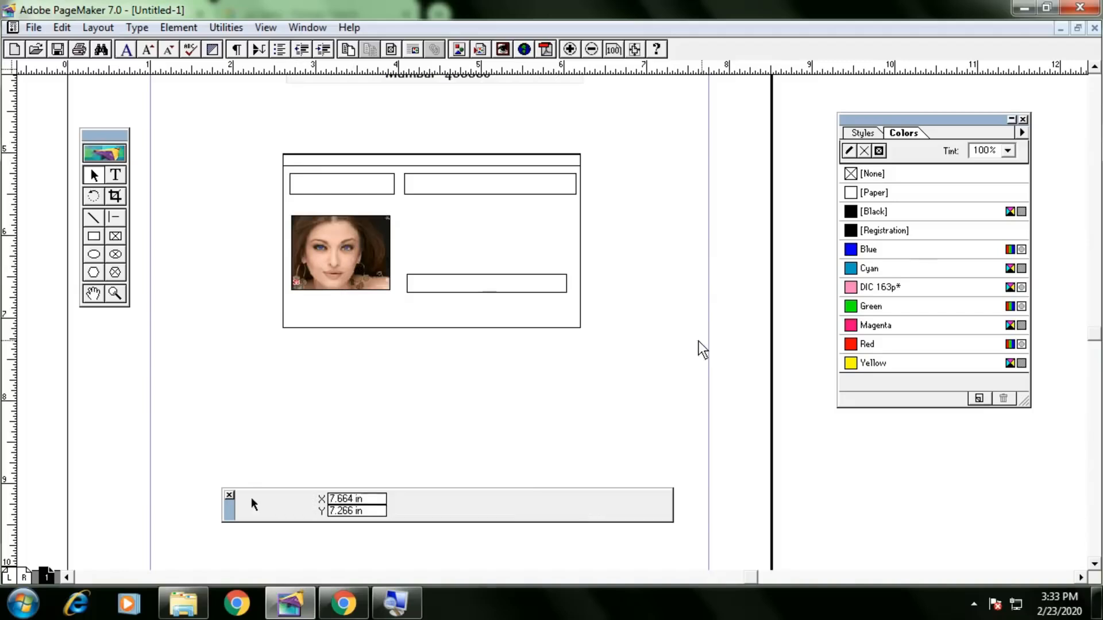
click(370, 256)
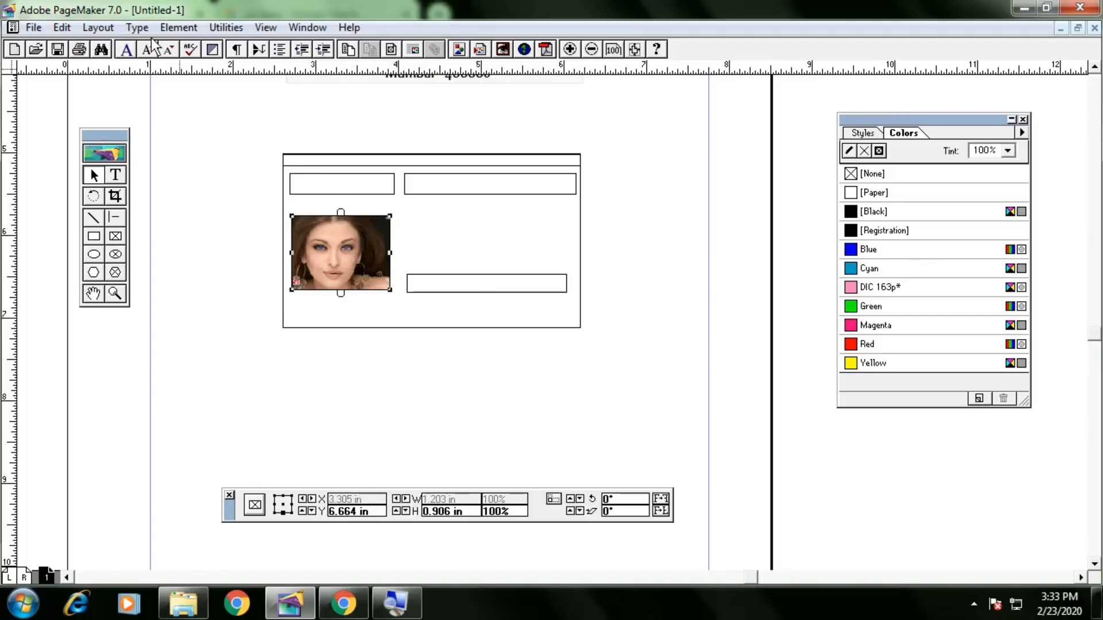
click(179, 27)
mouse_move(171, 45)
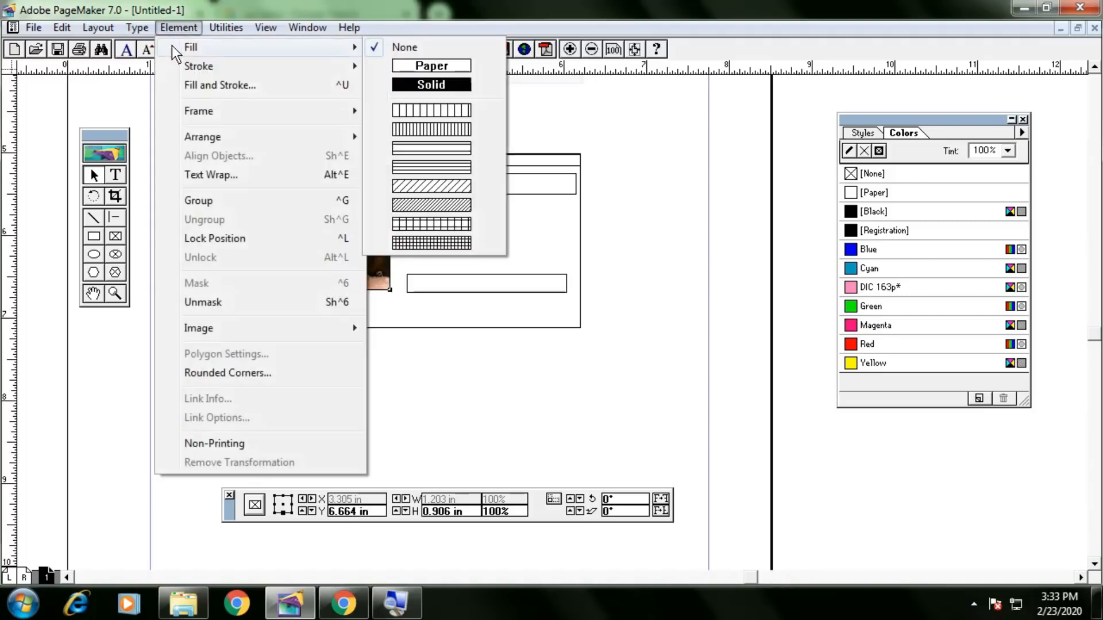
mouse_move(216, 112)
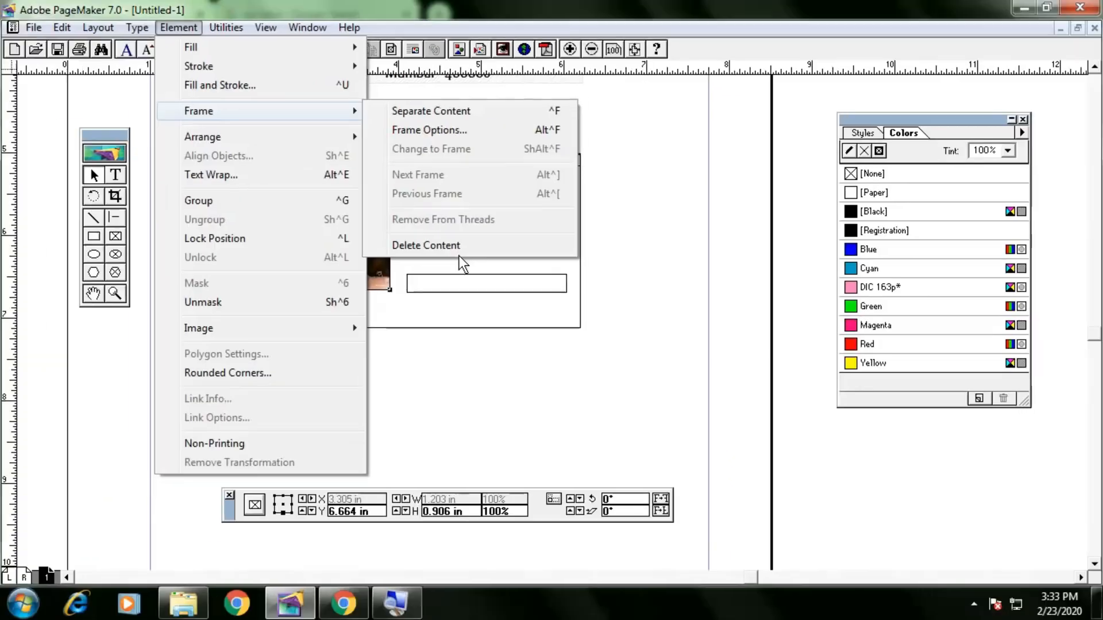
click(457, 248)
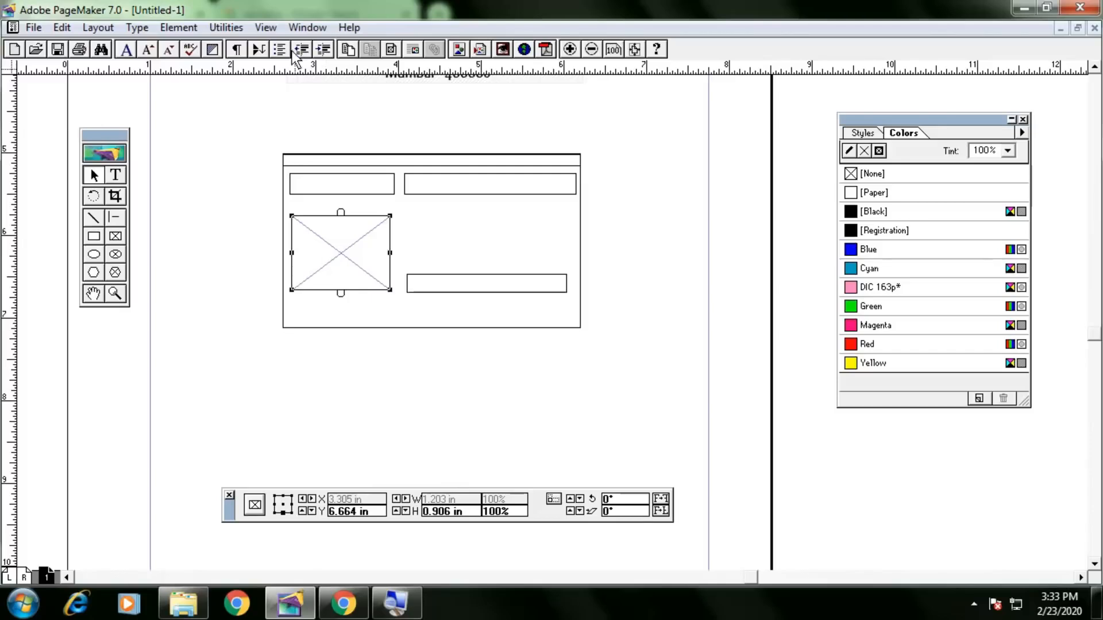
Convert the now-empty frame into a plain rectangle with Change to Graphic.
click(190, 28)
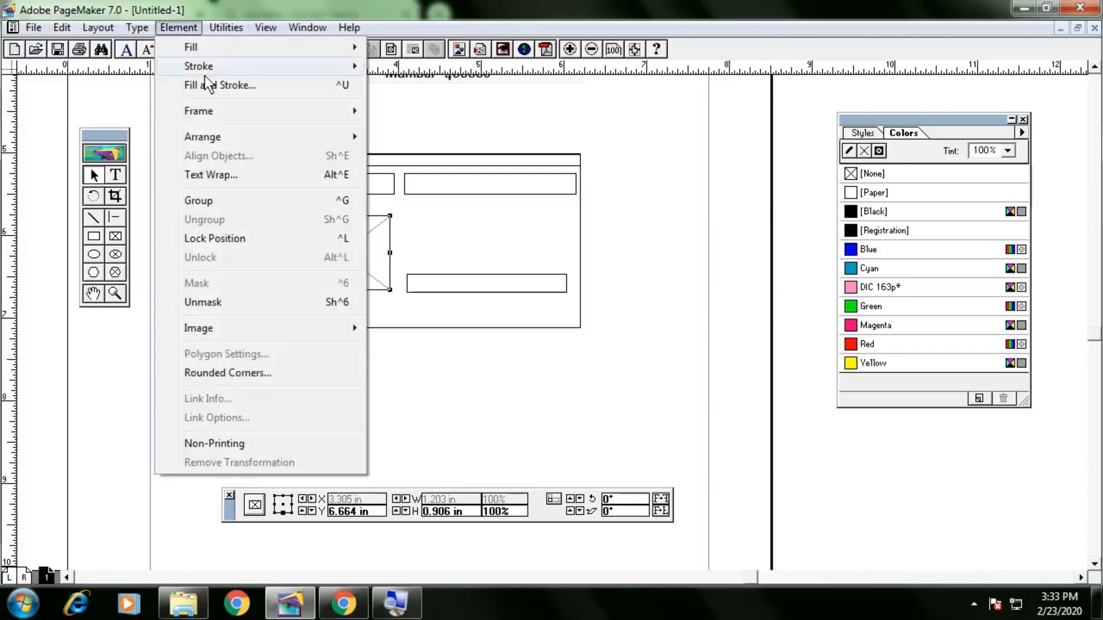
mouse_move(226, 112)
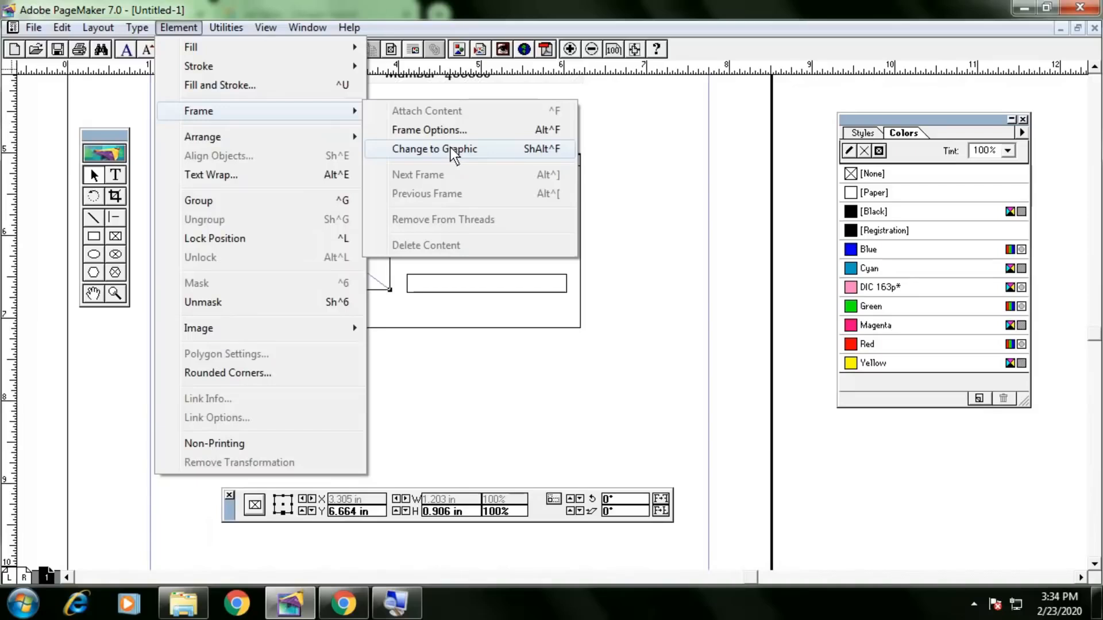
click(451, 147)
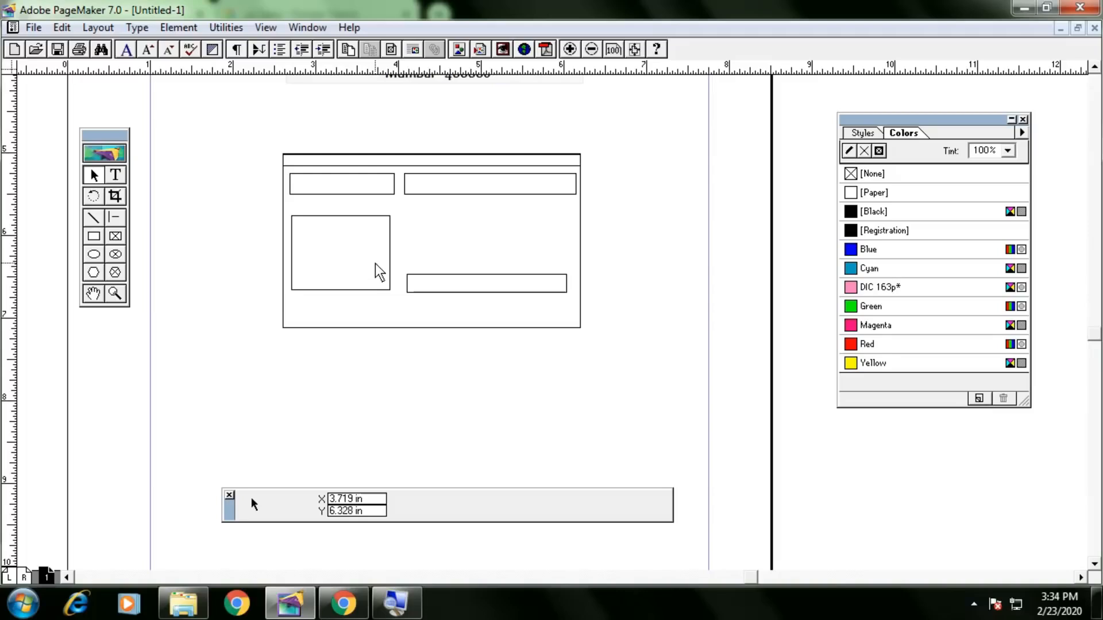
Scroll through the Chrome PDF's PAYMENT SLIP sample with Redg. No. field and fees table, then return to PageMaker.
key(alt+Tab)
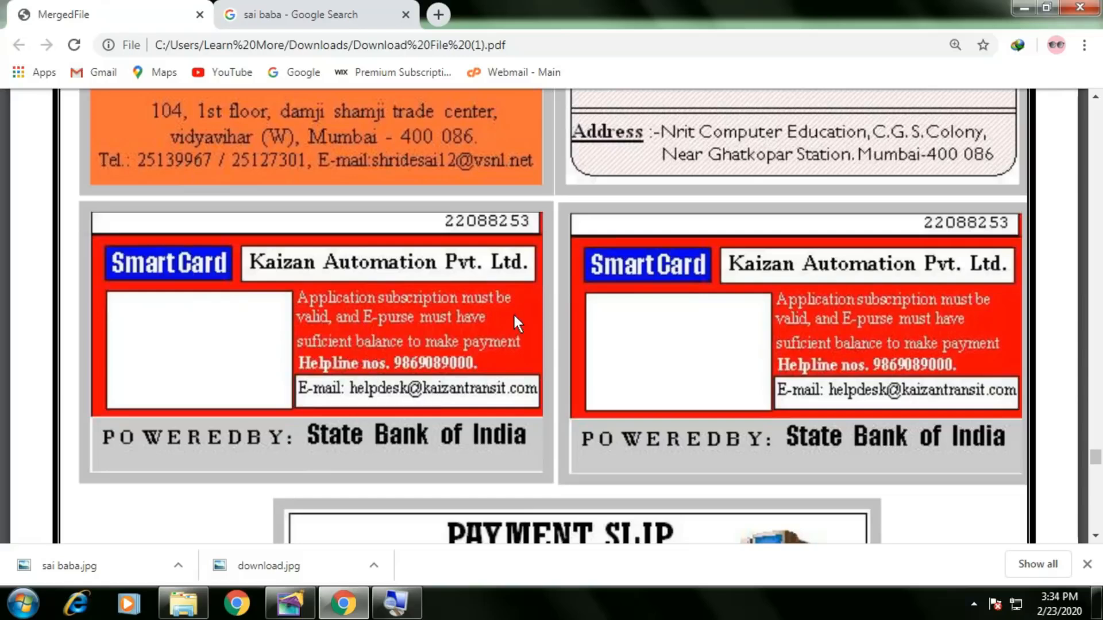
scroll(516, 330, down, 2)
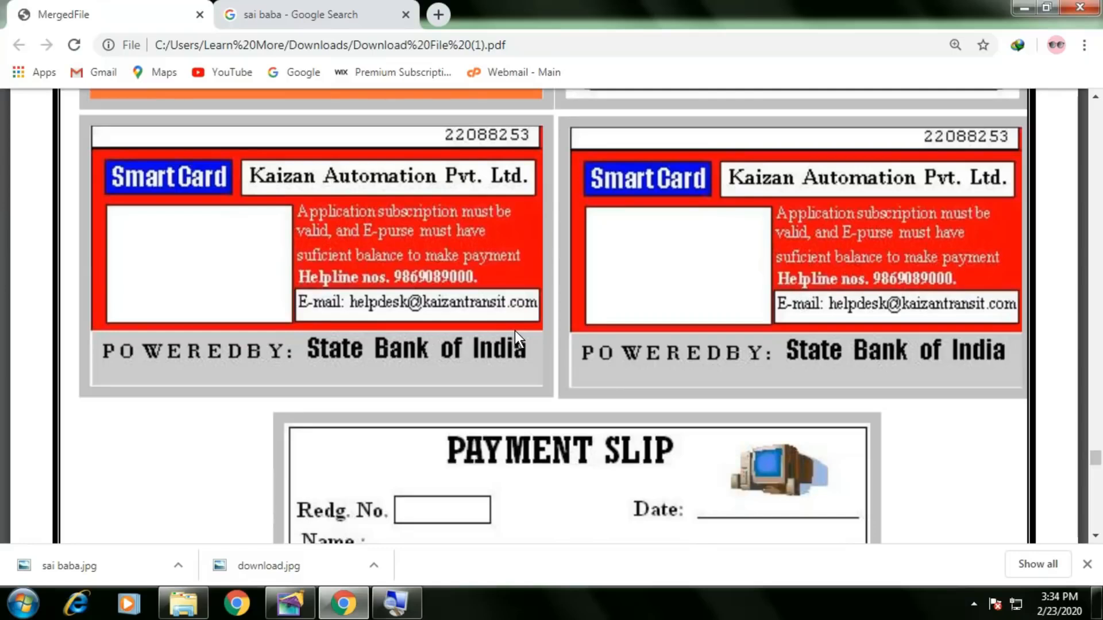
scroll(515, 332, down, 3)
scroll(511, 336, up, 5)
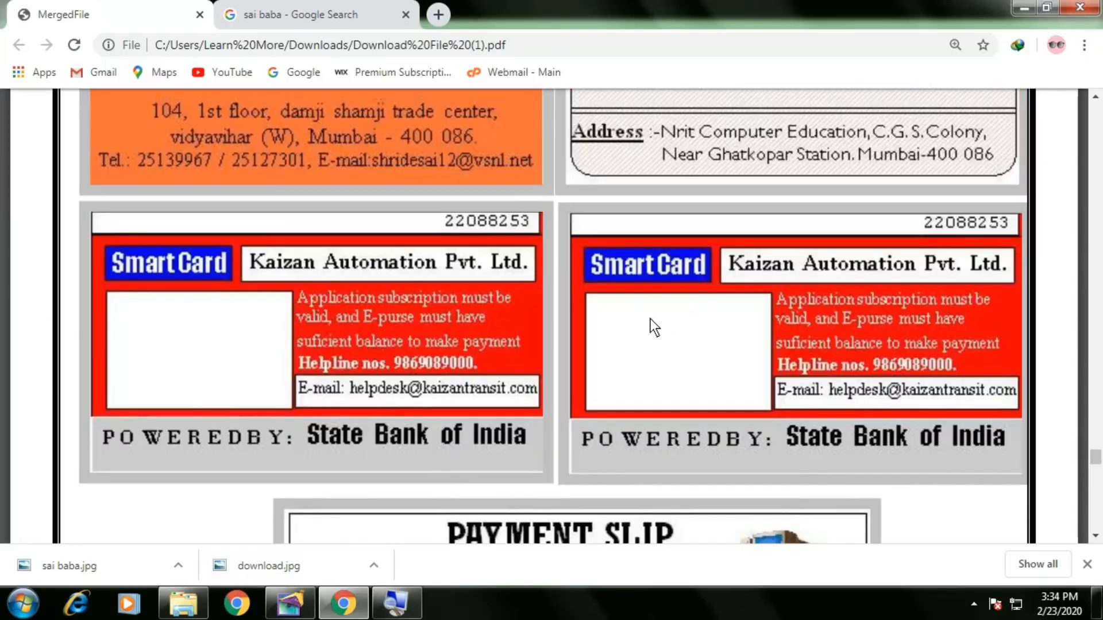
scroll(650, 319, down, 6)
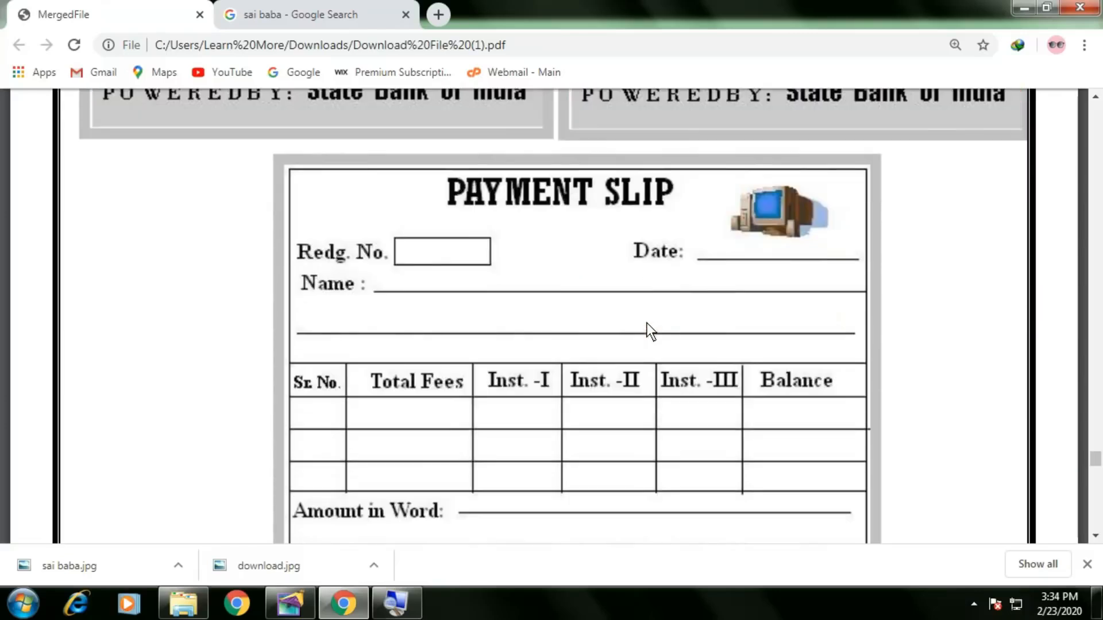
scroll(648, 329, down, 2)
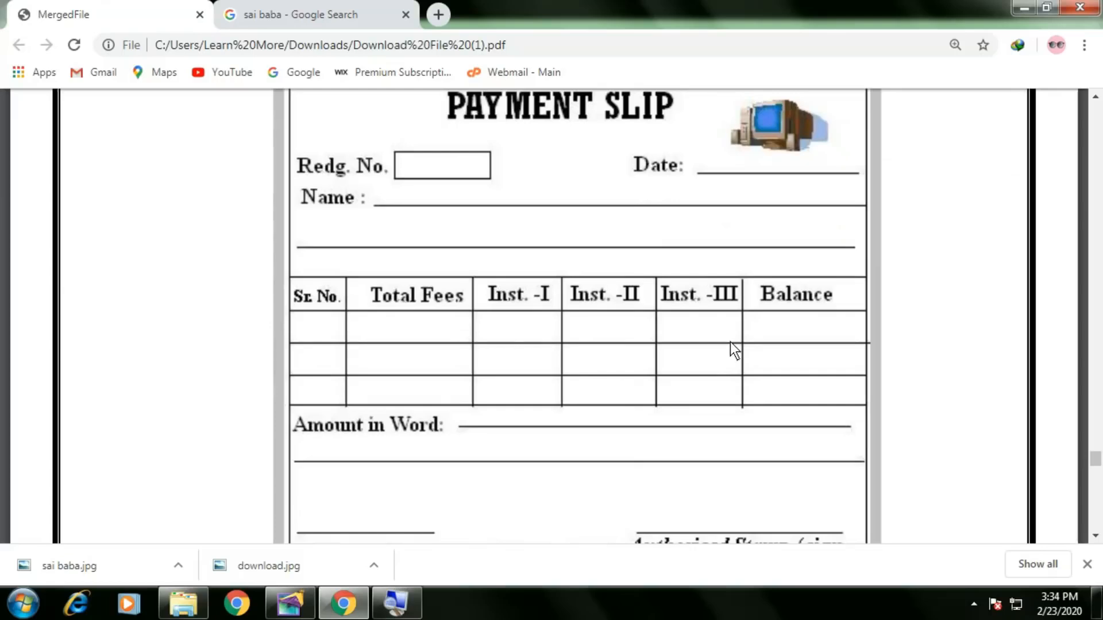
scroll(735, 349, up, 2)
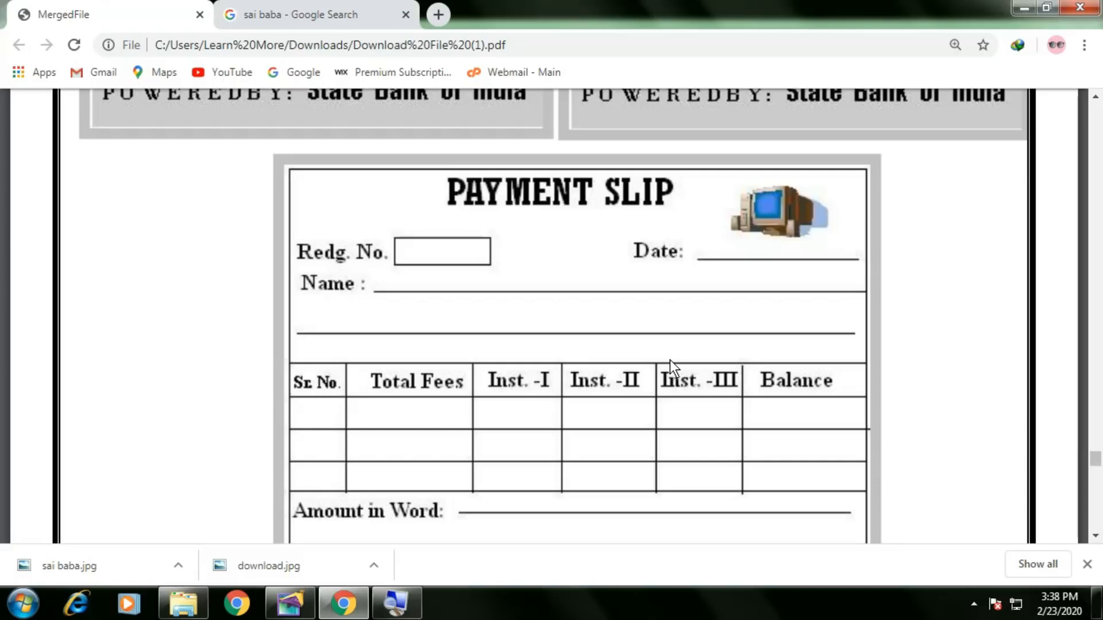
scroll(670, 364, down, 6)
scroll(673, 371, up, 3)
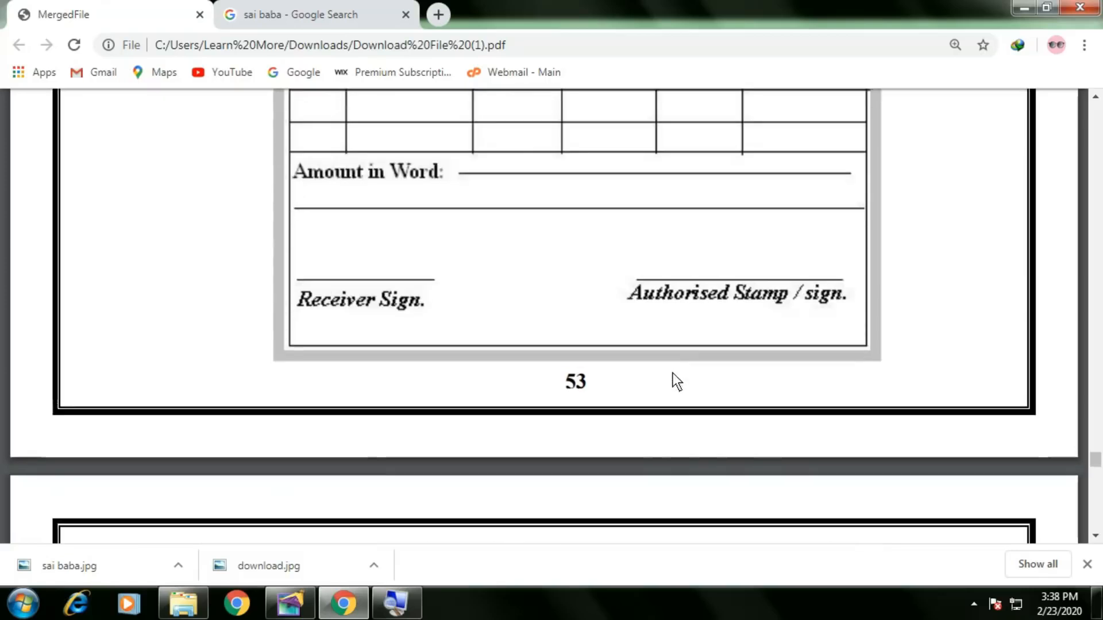
scroll(671, 377, up, 4)
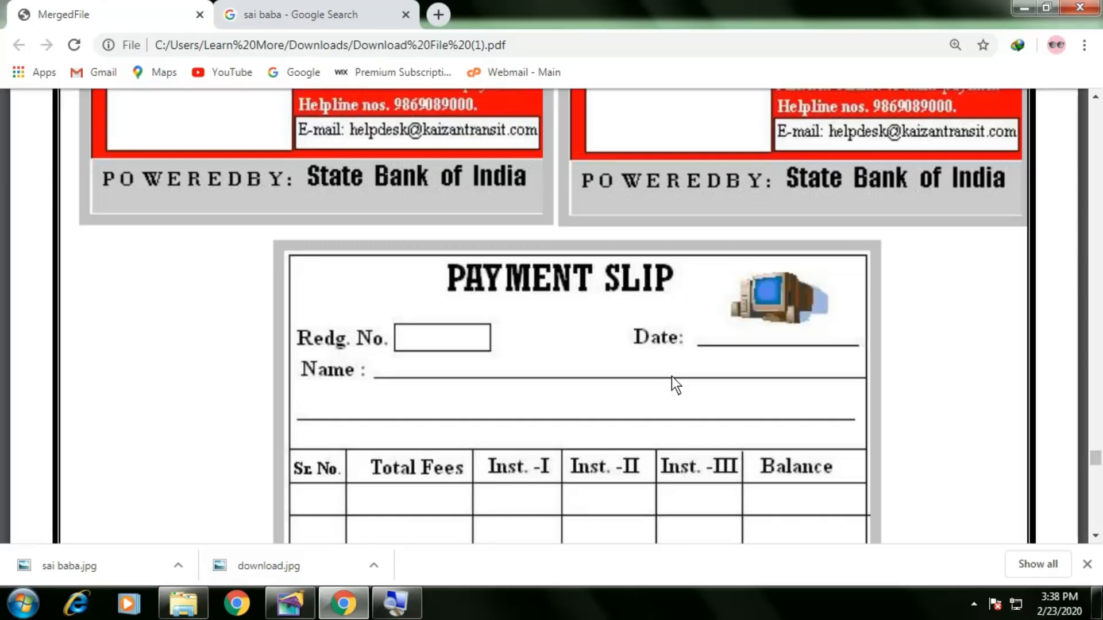
scroll(671, 377, down, 1)
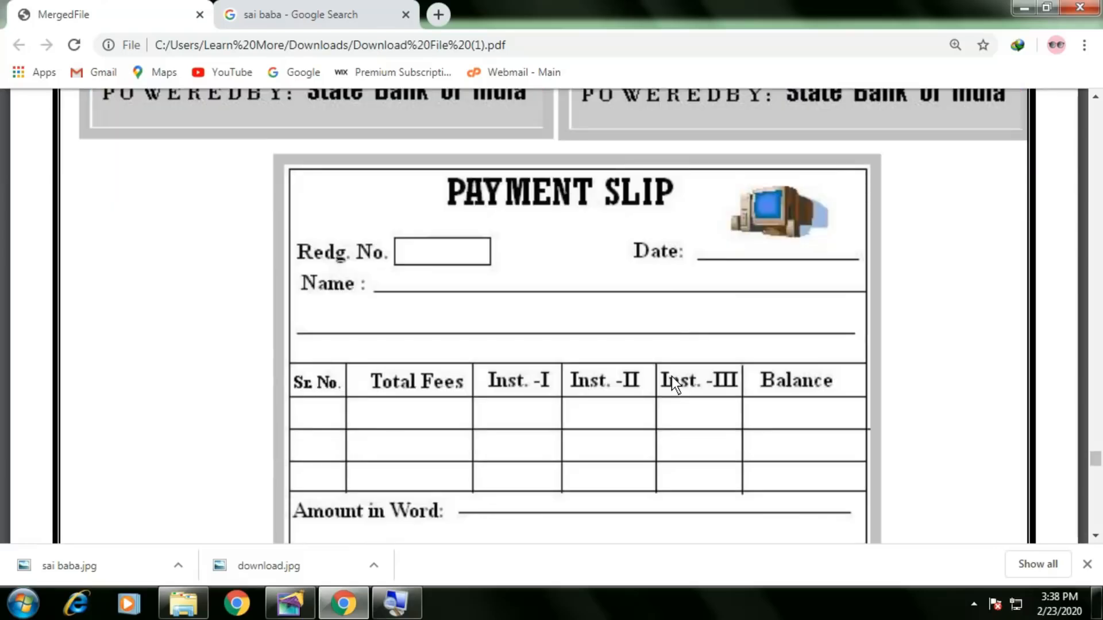
key(alt+Tab)
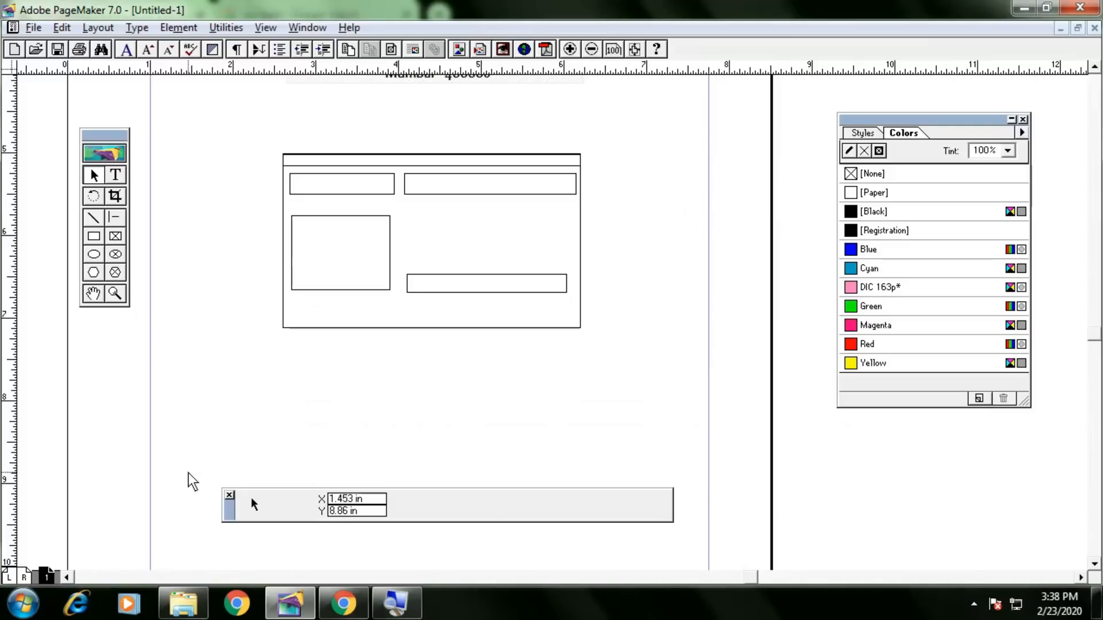
Create a new Letter-size document, Untitled-2, with default setup and view it at actual size.
key(ctrl+shift+p)
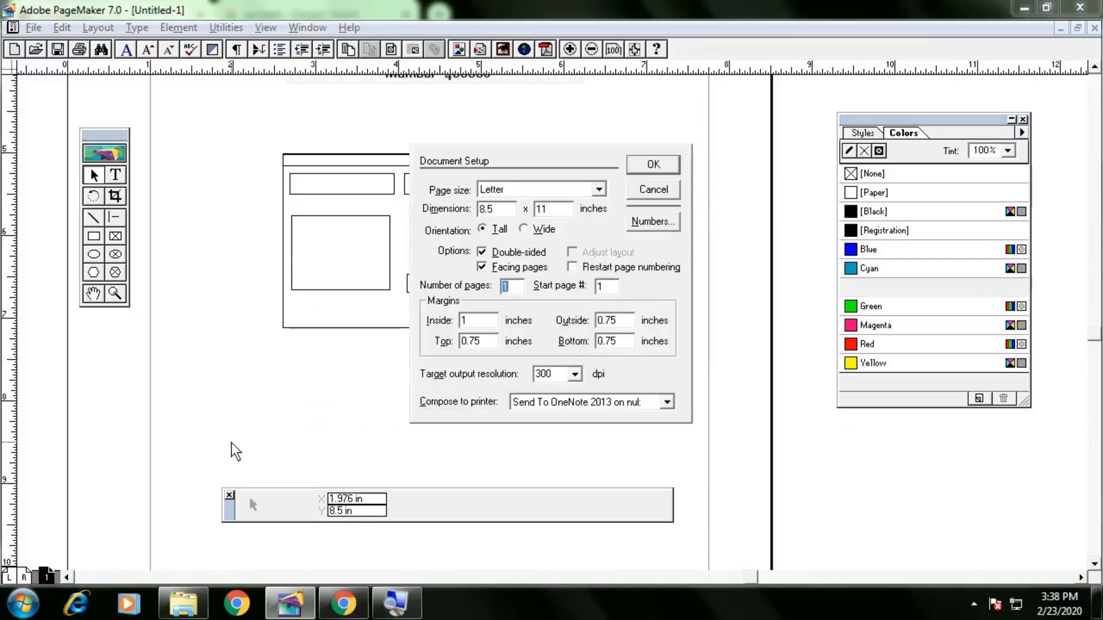
key(Return)
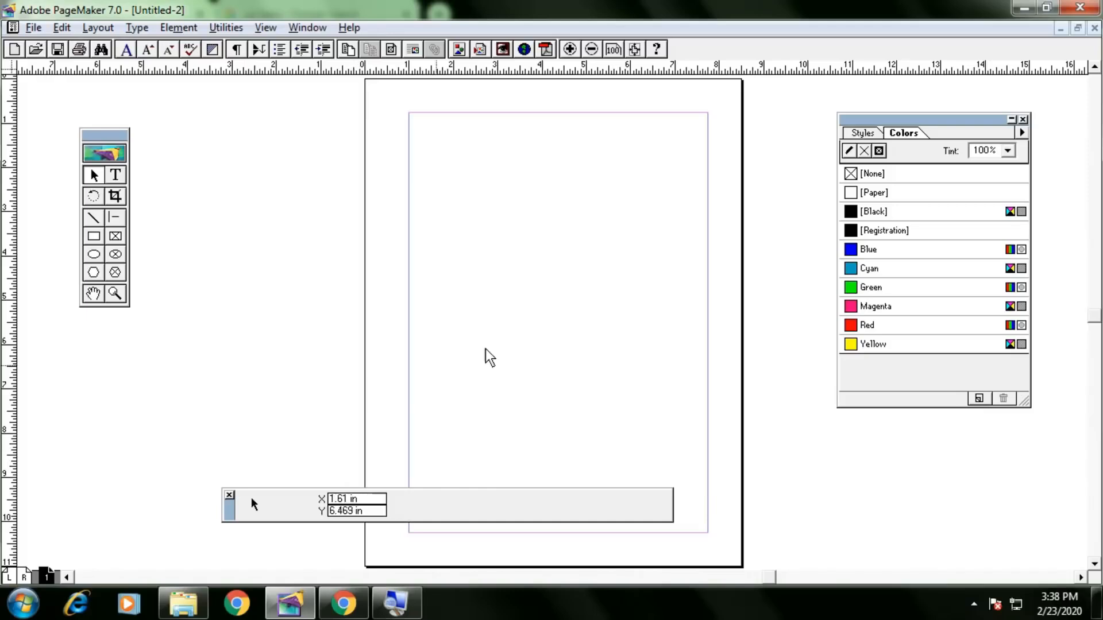
right_click(608, 256)
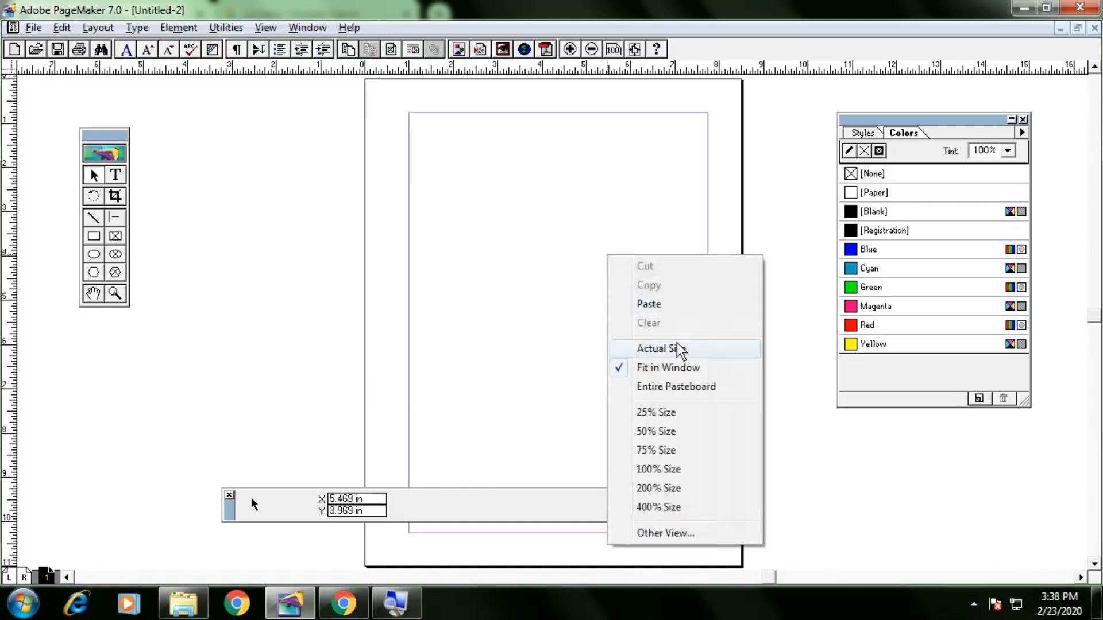
click(678, 350)
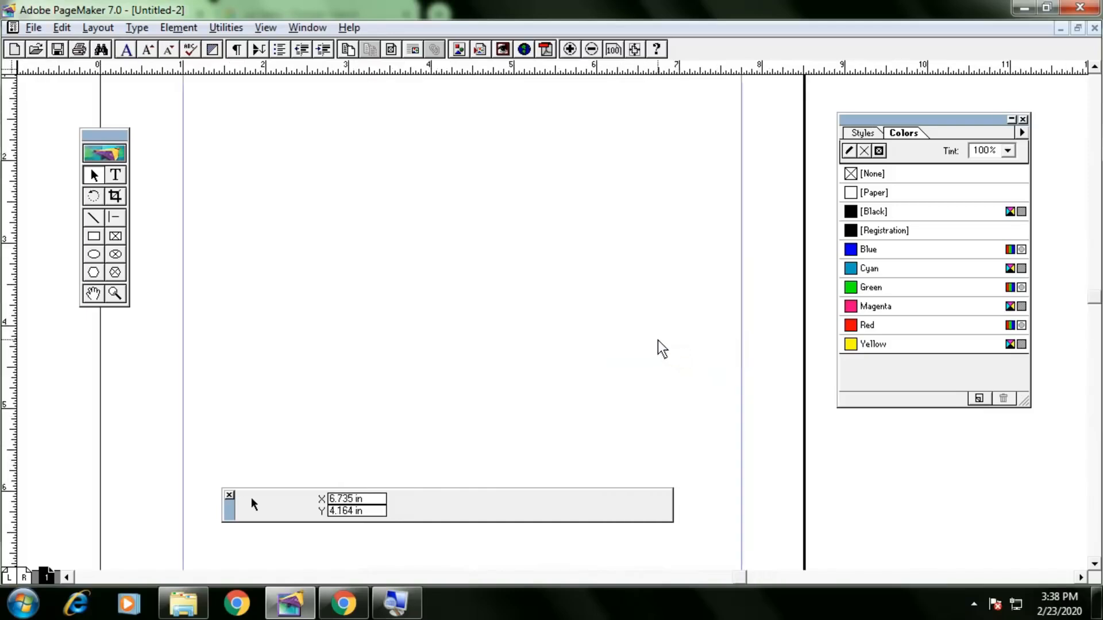
click(94, 237)
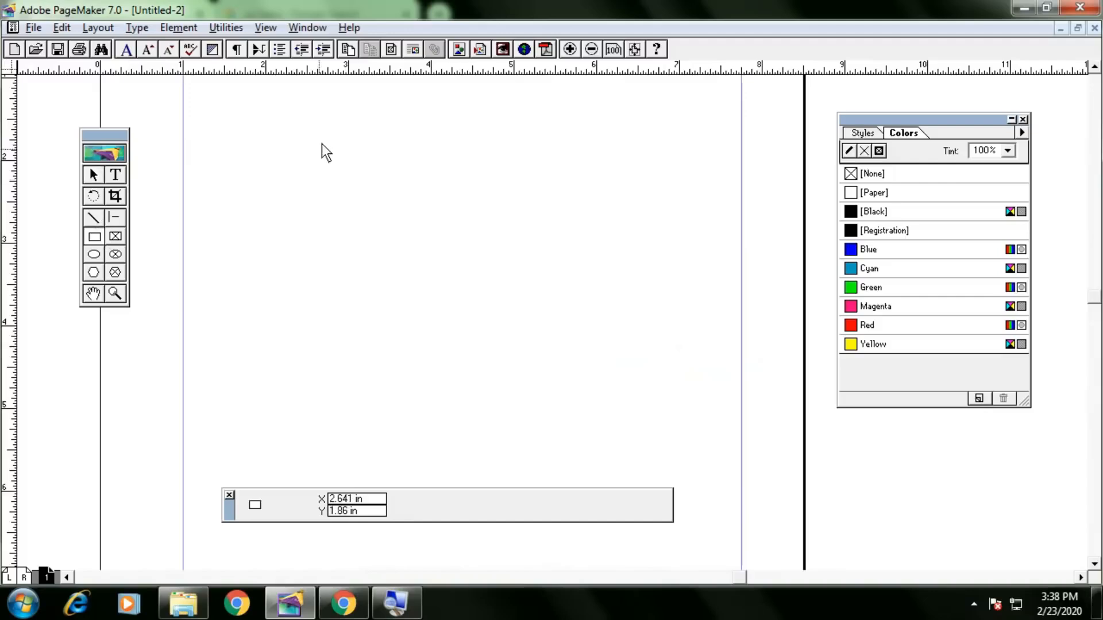
Draw a 3.984 × 4.531 in border rectangle on the new page and select it.
mouse_move(280, 104)
mouse_down()
mouse_move(442, 290)
mouse_move(524, 355)
mouse_up()
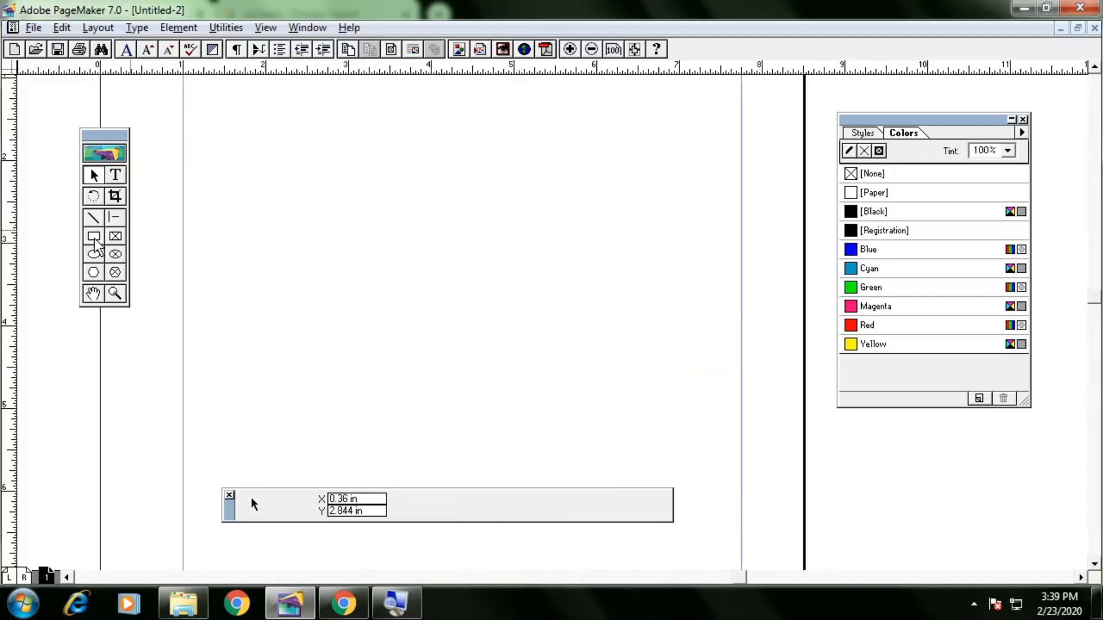
click(94, 237)
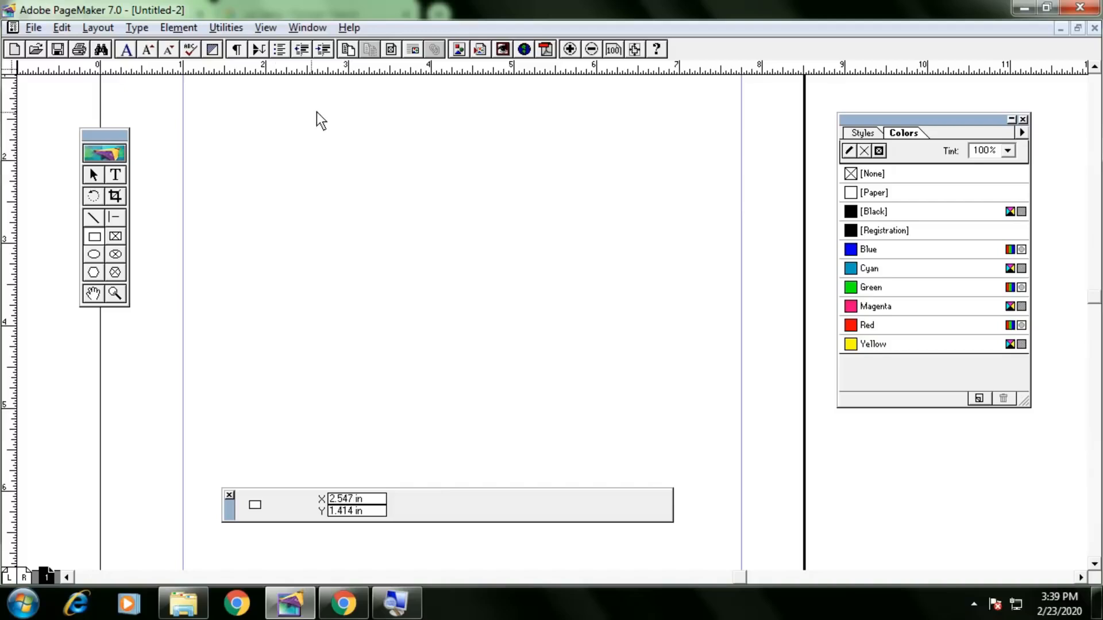
drag(280, 111, 606, 485)
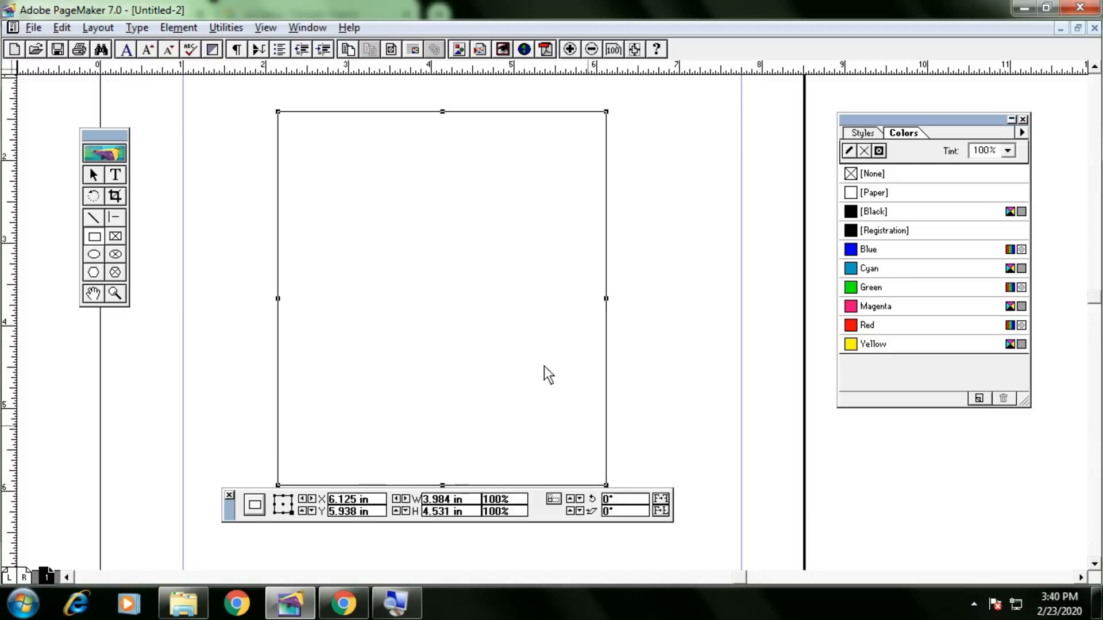
click(93, 175)
drag(233, 499, 226, 510)
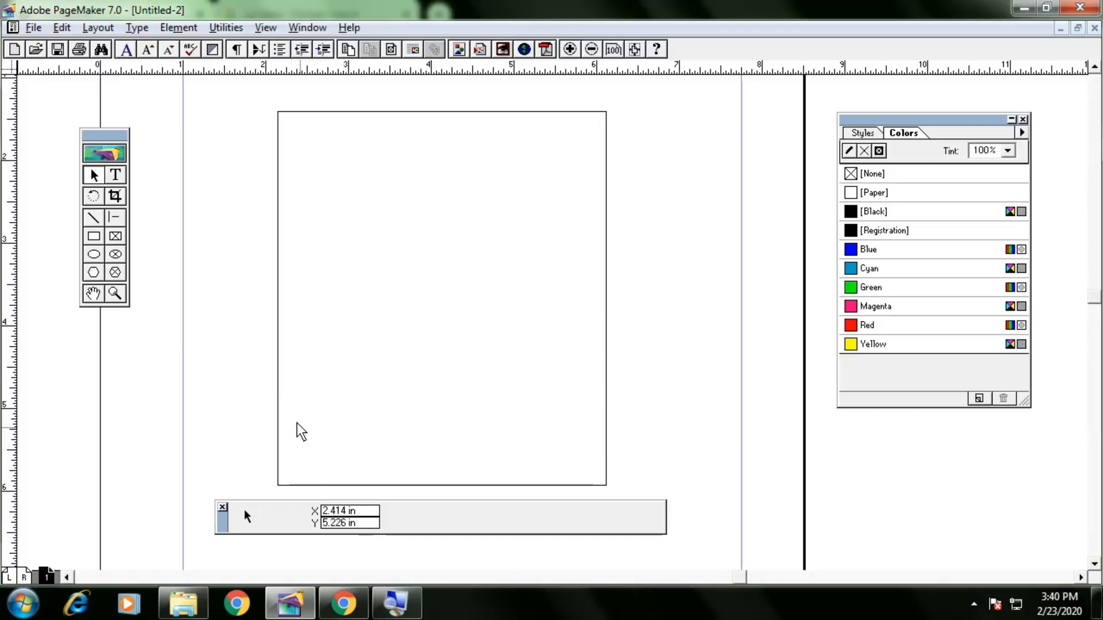
click(279, 424)
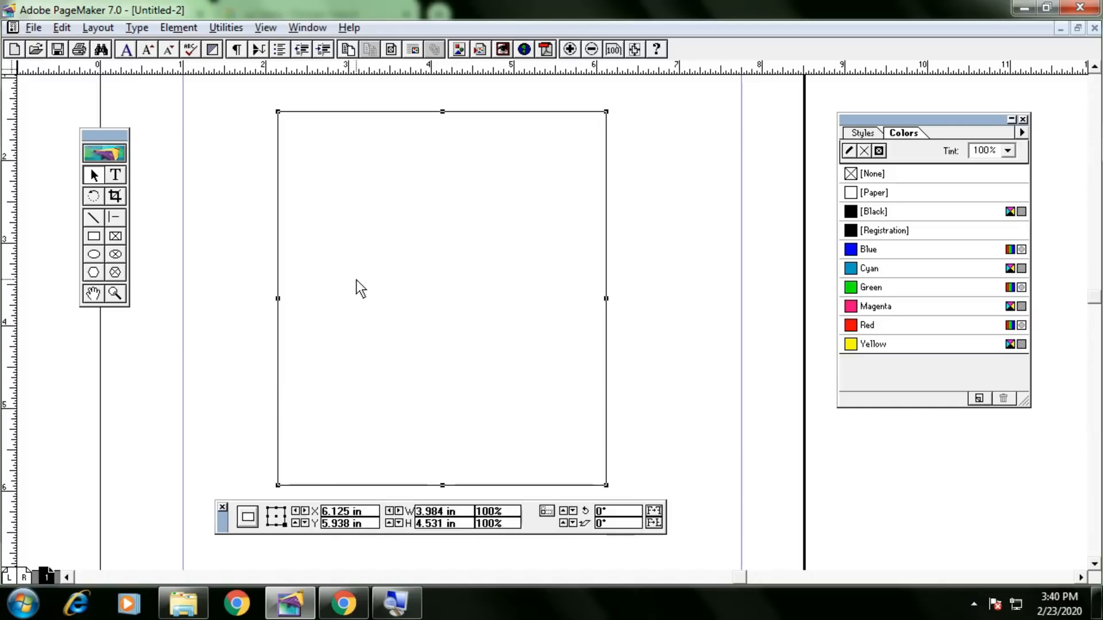
Check the reference payment slip design in the Chrome PDF, then return to PageMaker.
key(alt+Tab)
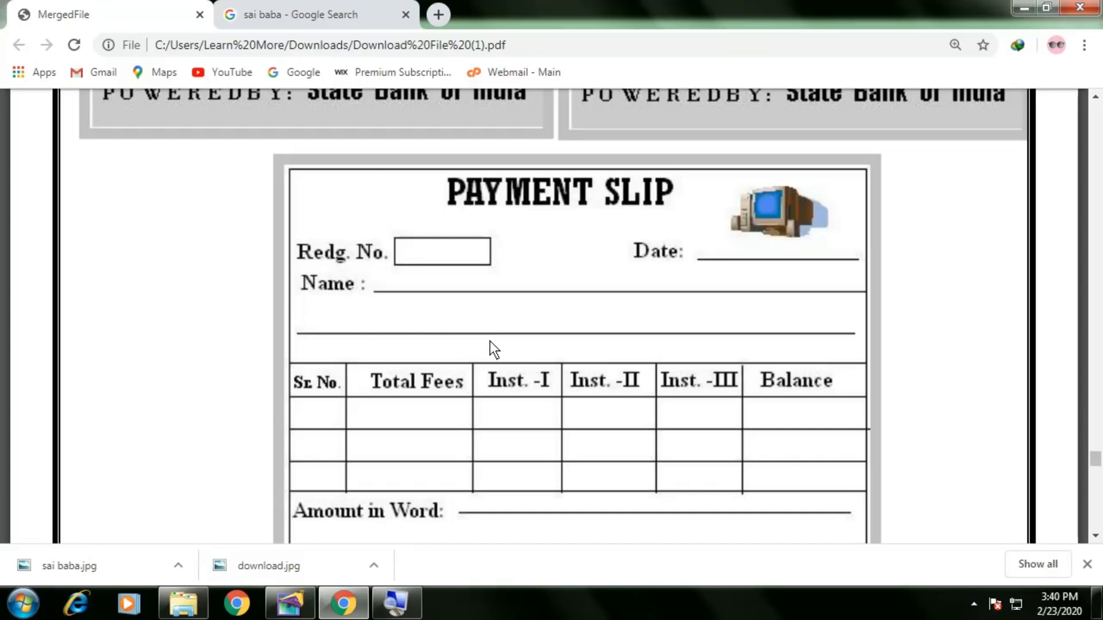
scroll(470, 326, down, 2)
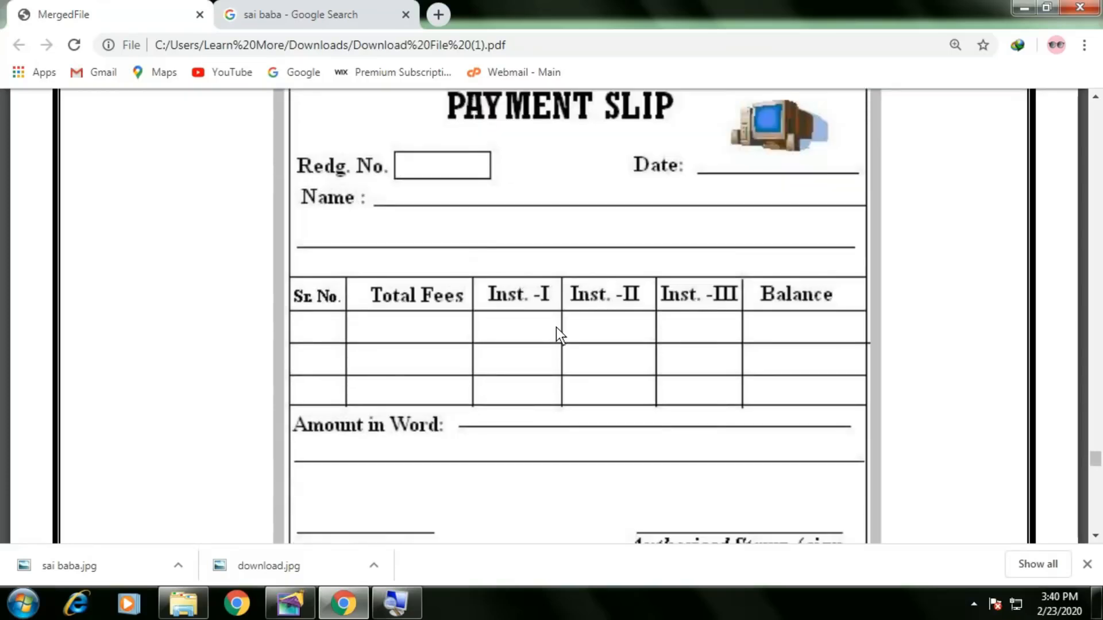
scroll(558, 338, up, 2)
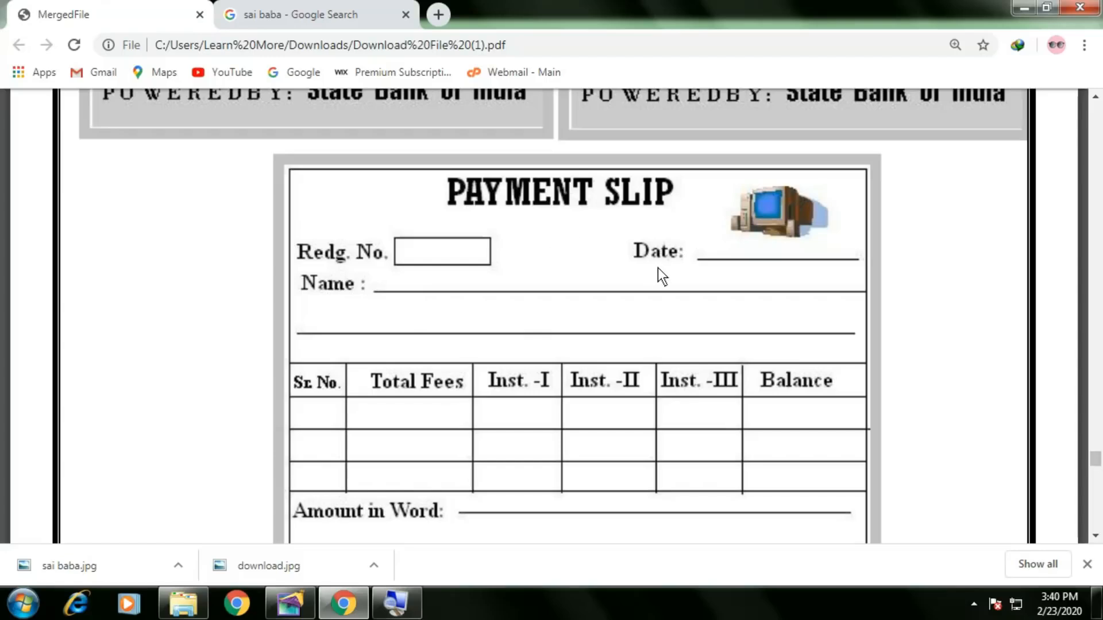
key(alt+Tab)
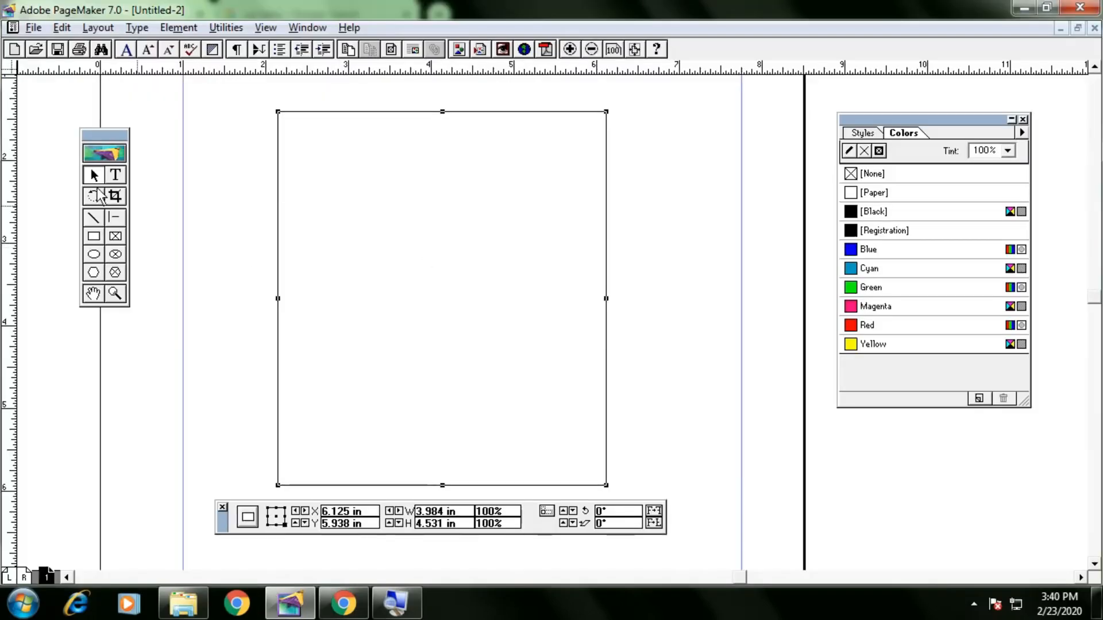
Type 'PAYMENT SLIP' in a text frame near the top of the border box.
click(110, 181)
drag(377, 130, 544, 151)
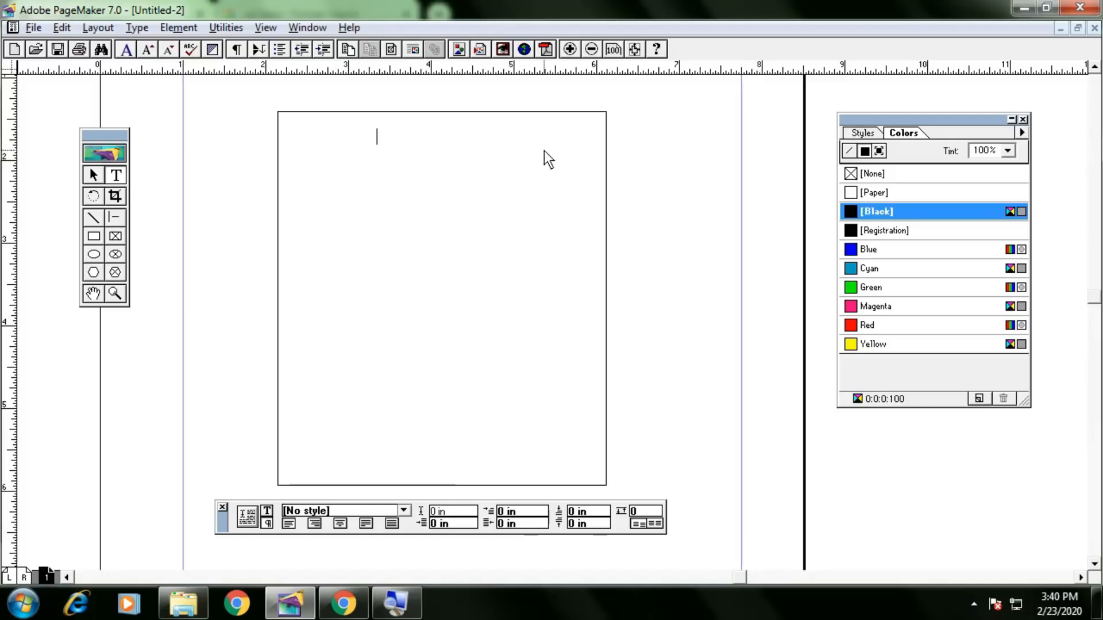
text(PAYMENT SLIP)
Format the PAYMENT SLIP heading as 18 pt Century Schoolbook.
key(ctrl+a)
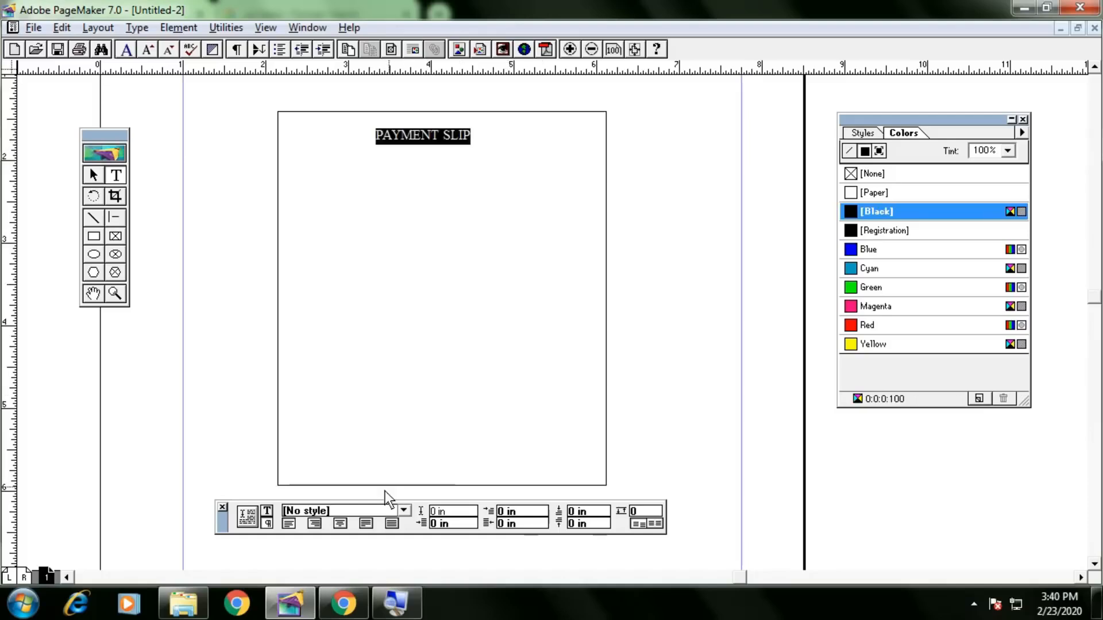
click(267, 510)
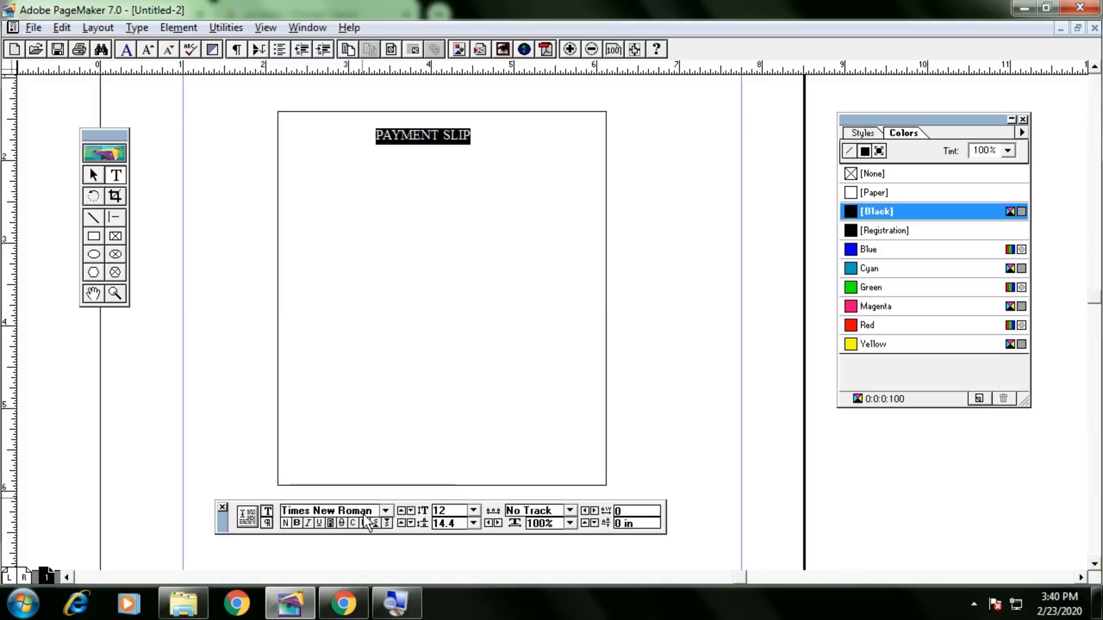
double_click(443, 511)
text(30)
key(Return)
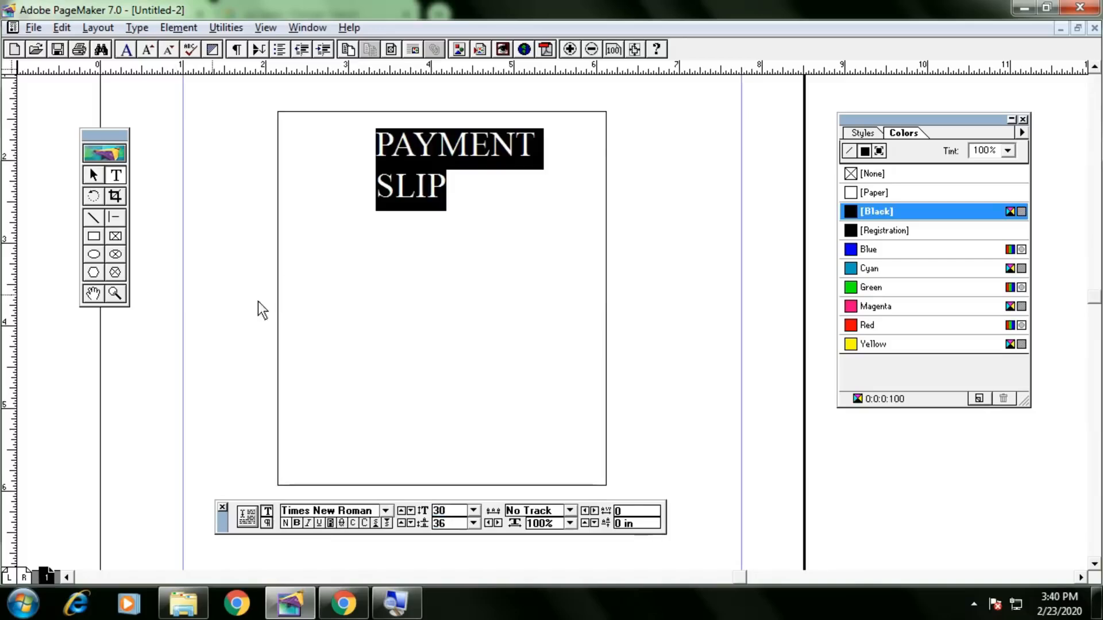
click(386, 511)
drag(384, 491, 384, 467)
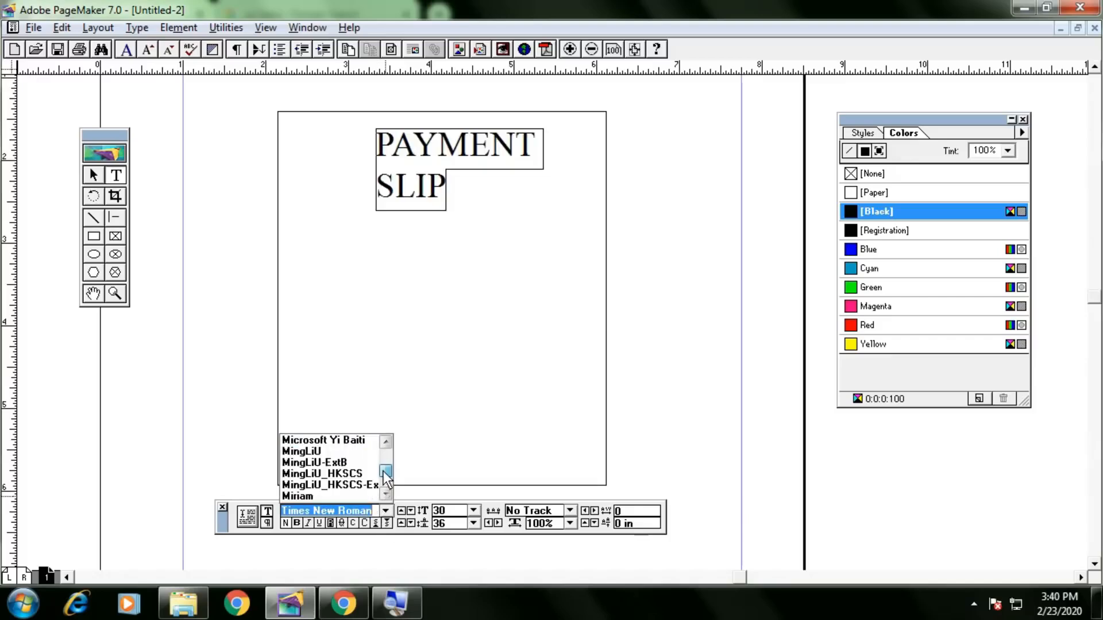
click(353, 473)
click(386, 511)
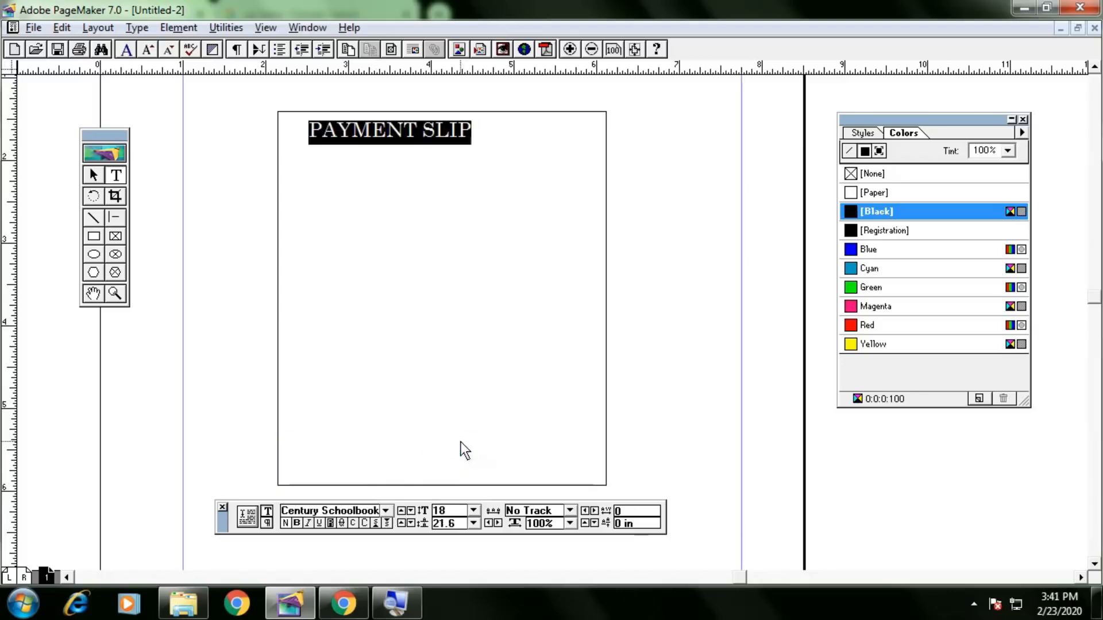
Move the heading block right and narrow it so it sits centred along the box top.
click(93, 174)
drag(379, 131, 431, 130)
drag(642, 146, 538, 146)
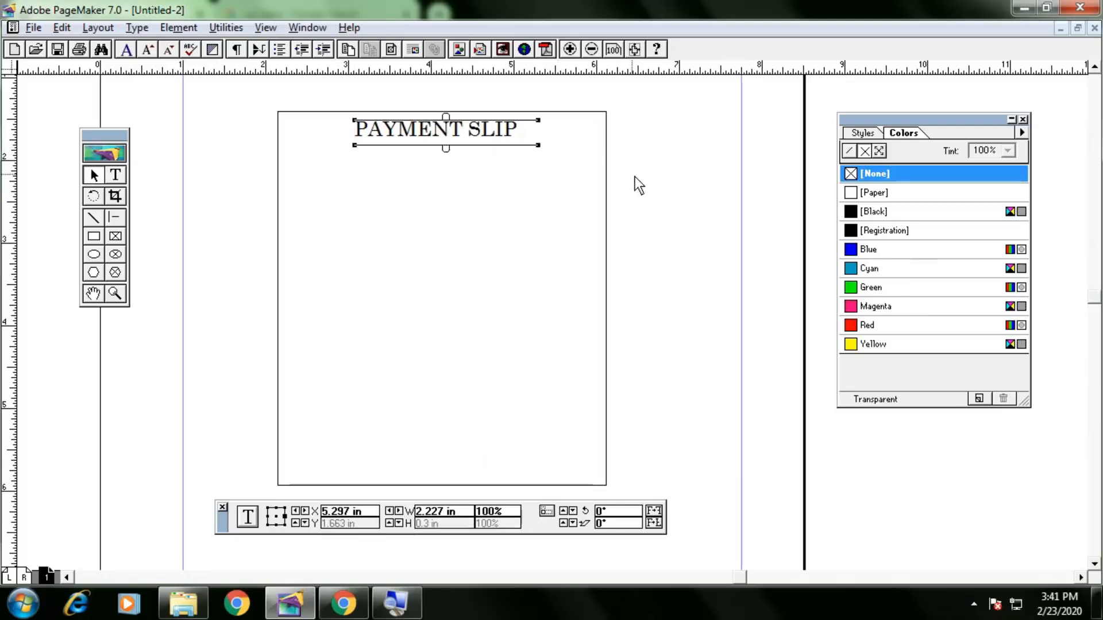
click(636, 177)
click(475, 134)
click(616, 181)
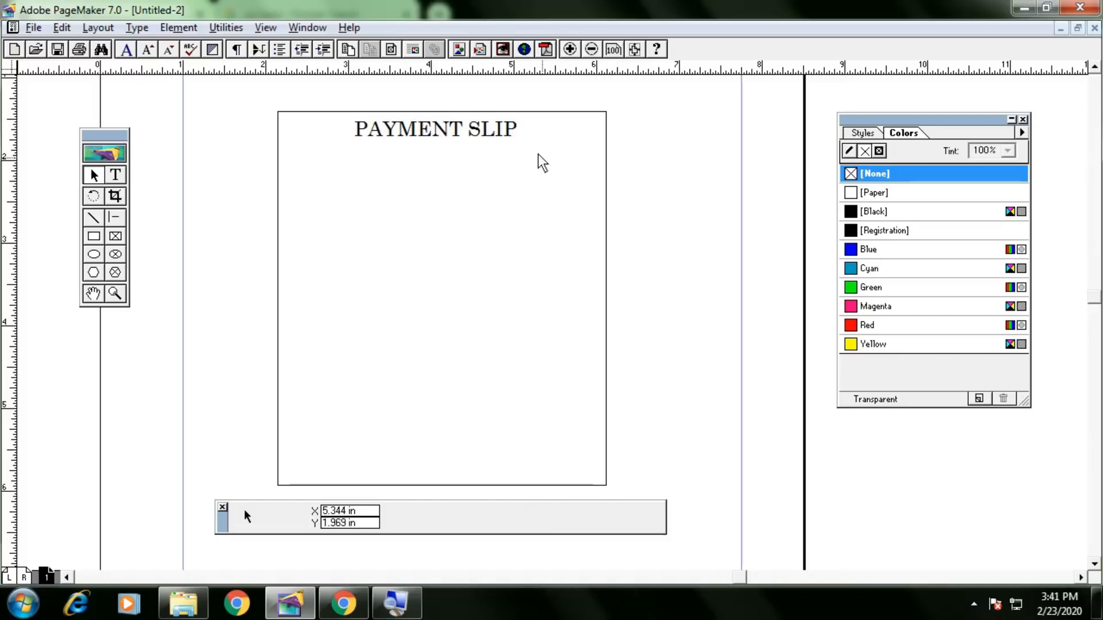
key(alt+Tab)
key(alt+Tab)
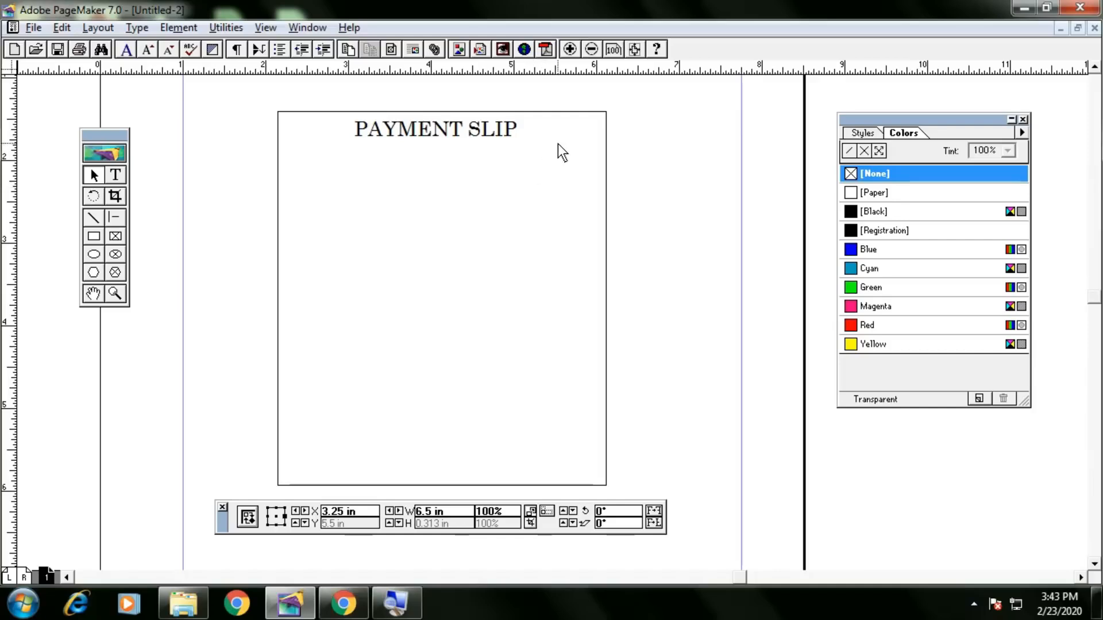
Choose the COMPUTER image from the Downloads folder to place it.
key(ctrl+d)
drag(267, 56, 360, 68)
click(267, 88)
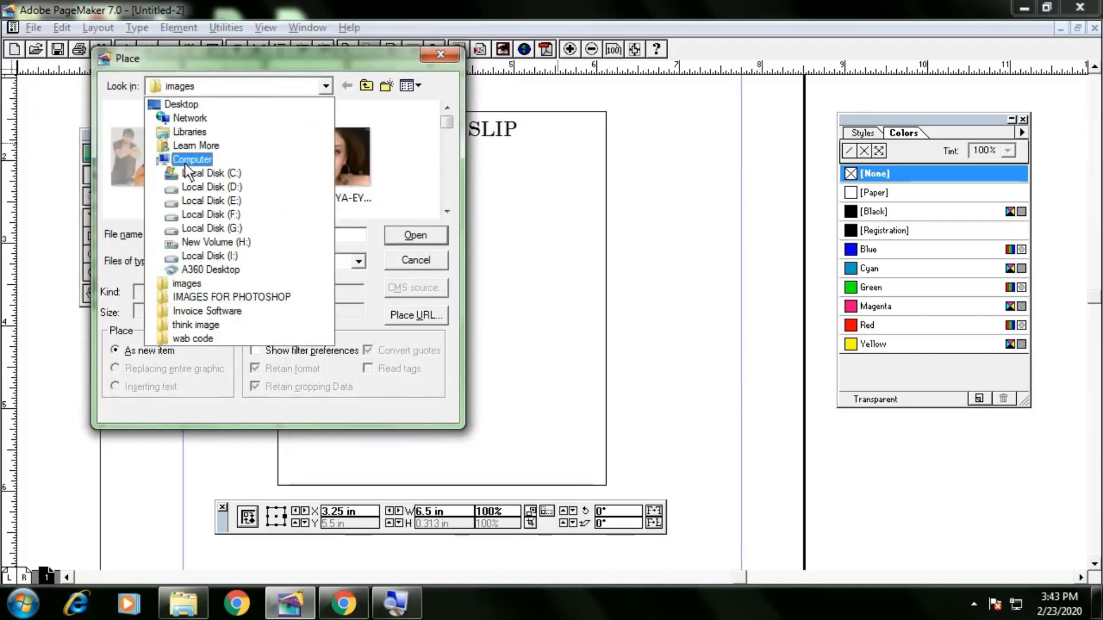
click(182, 133)
double_click(273, 148)
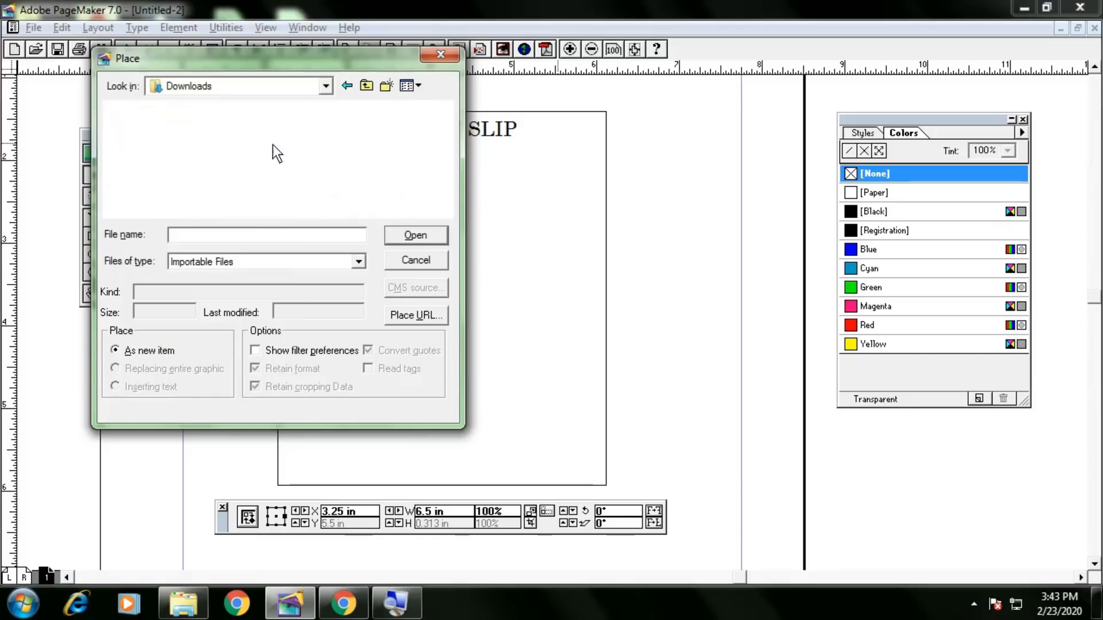
scroll(285, 166, down, 5)
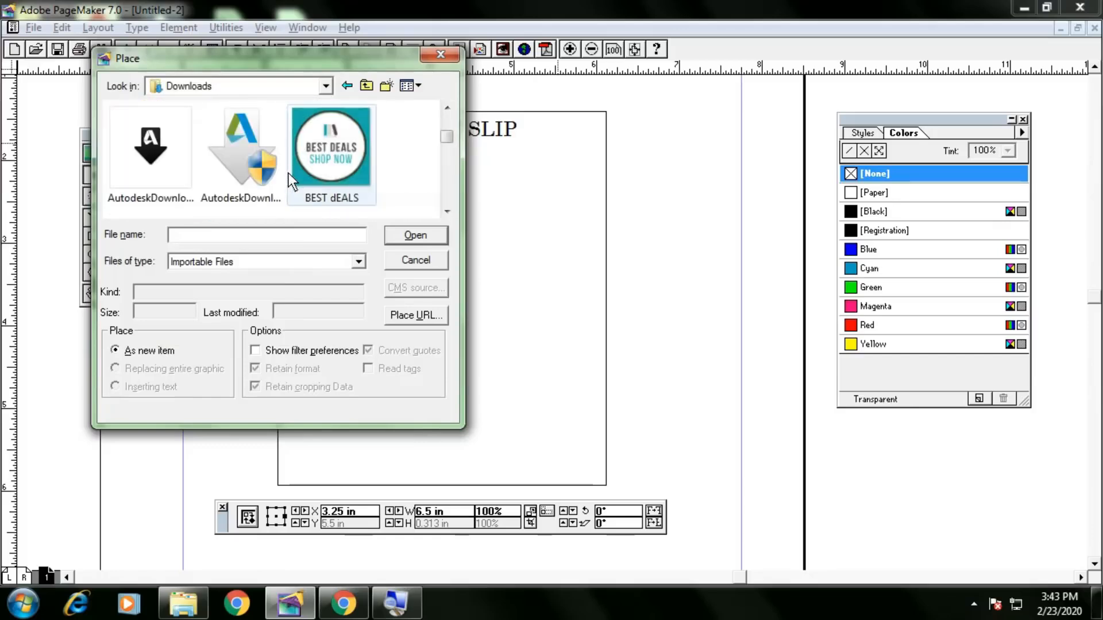
scroll(288, 174, down, 5)
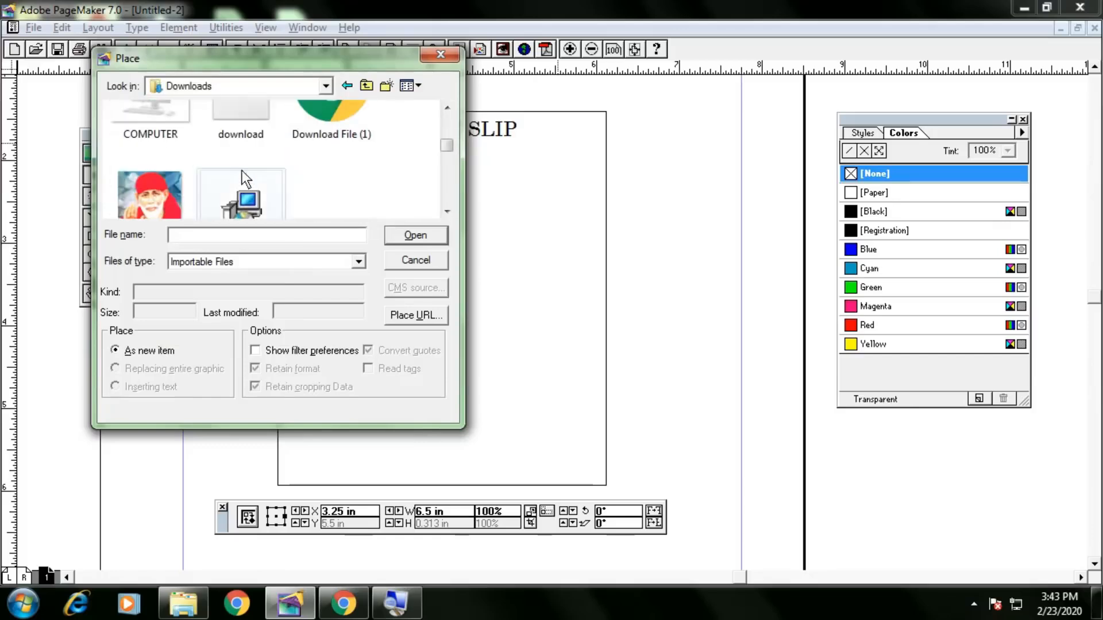
click(149, 122)
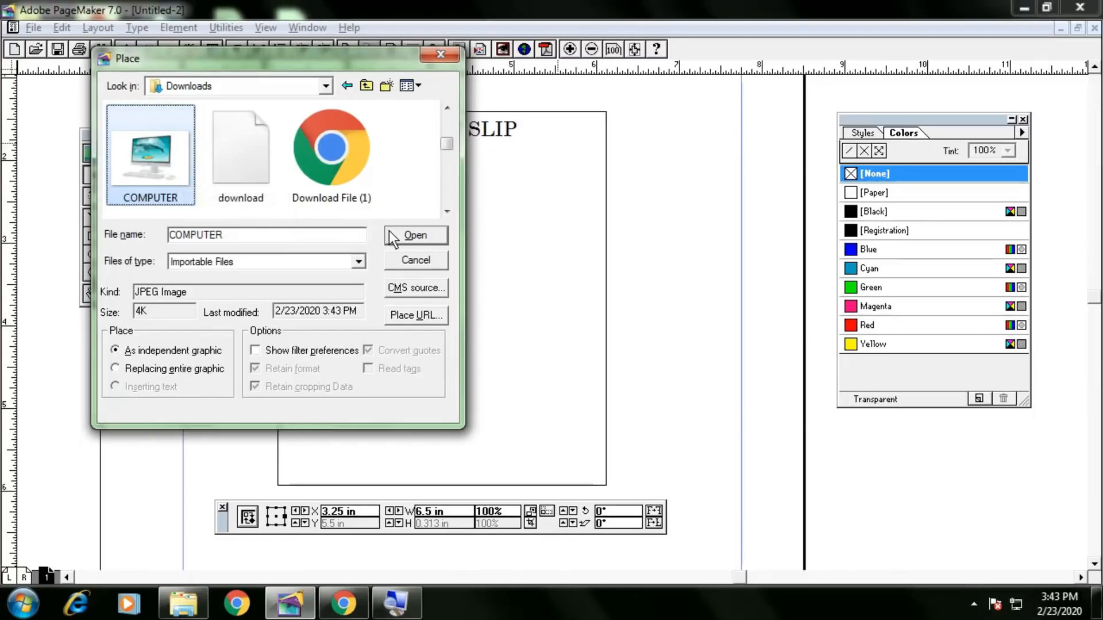
click(603, 292)
Place the COMPUTER image in the box's top-right corner beside the heading, resized small.
drag(528, 130, 596, 158)
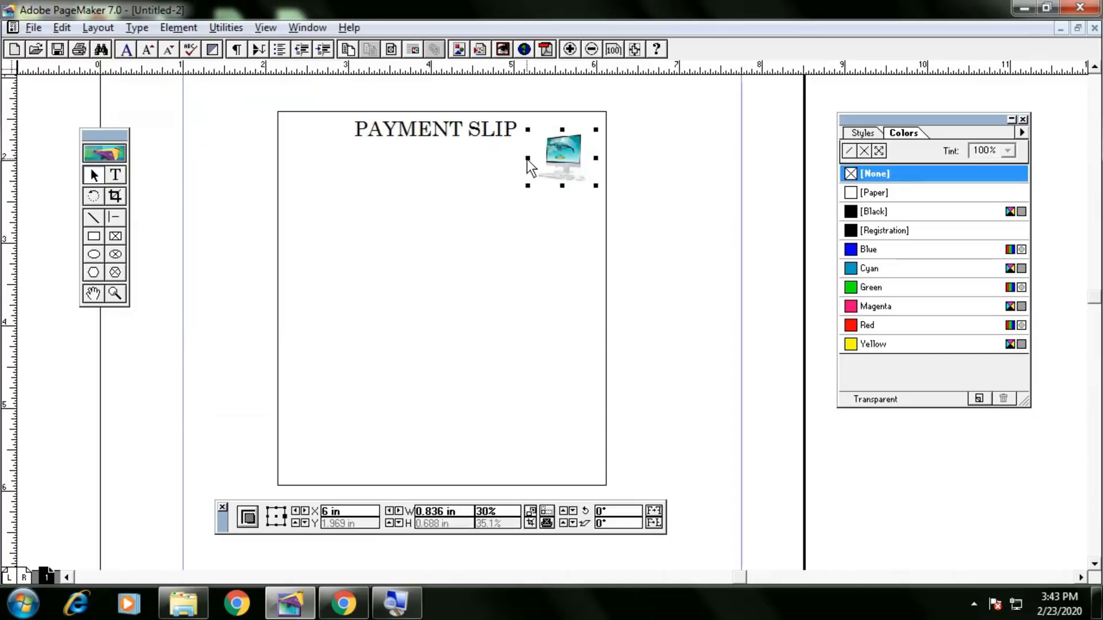
drag(524, 159, 579, 149)
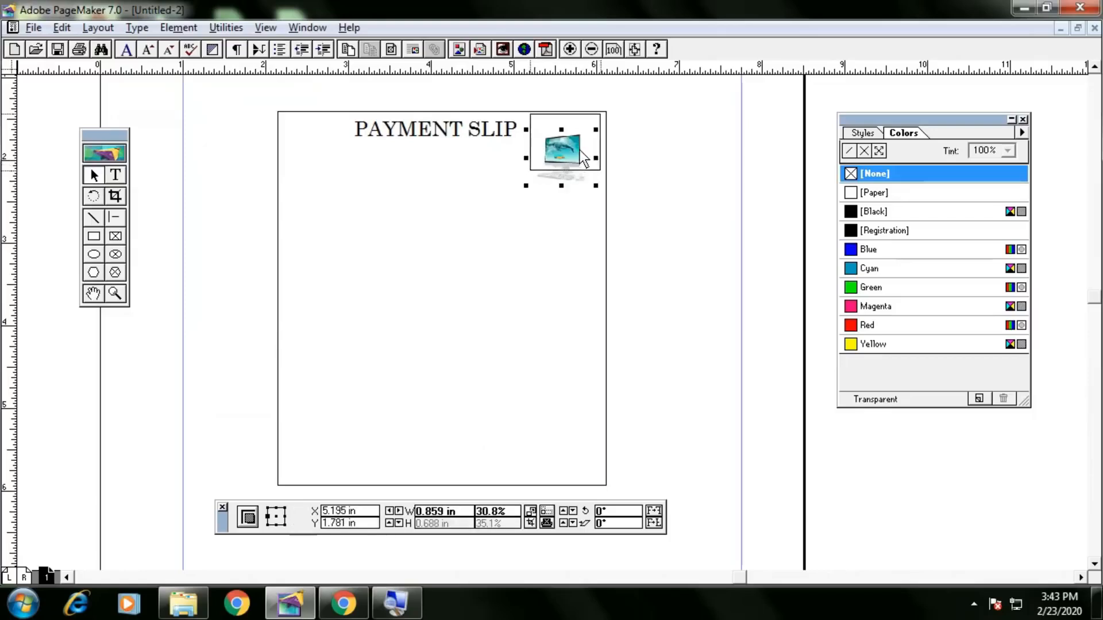
click(652, 173)
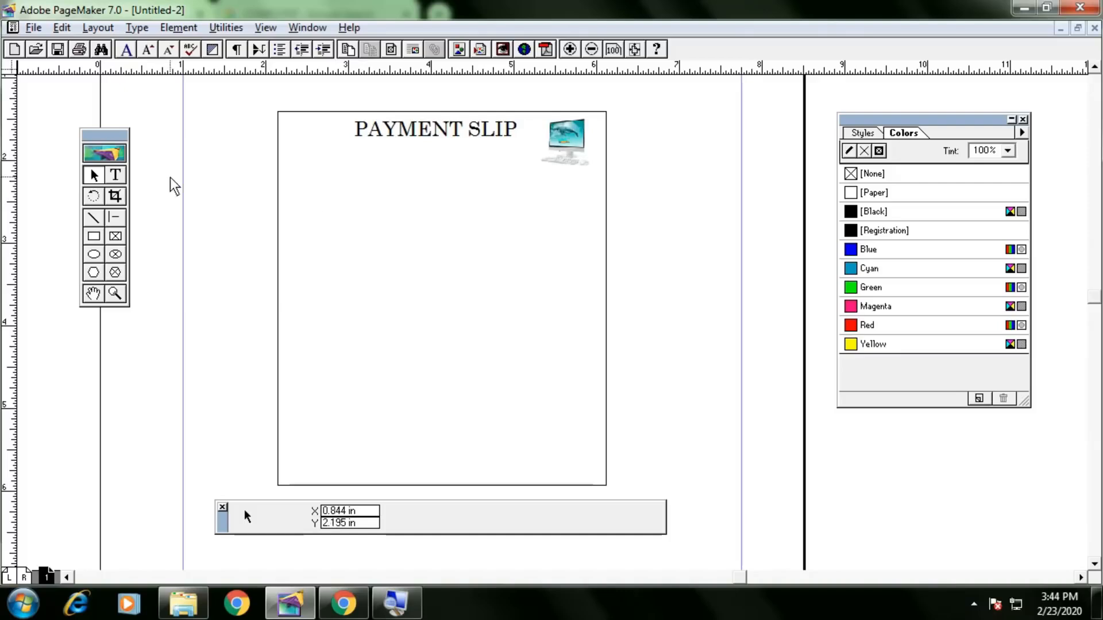
Type 'Reg No._______________' in a text frame below the heading at the left.
click(121, 175)
drag(291, 161, 367, 181)
text(rE)
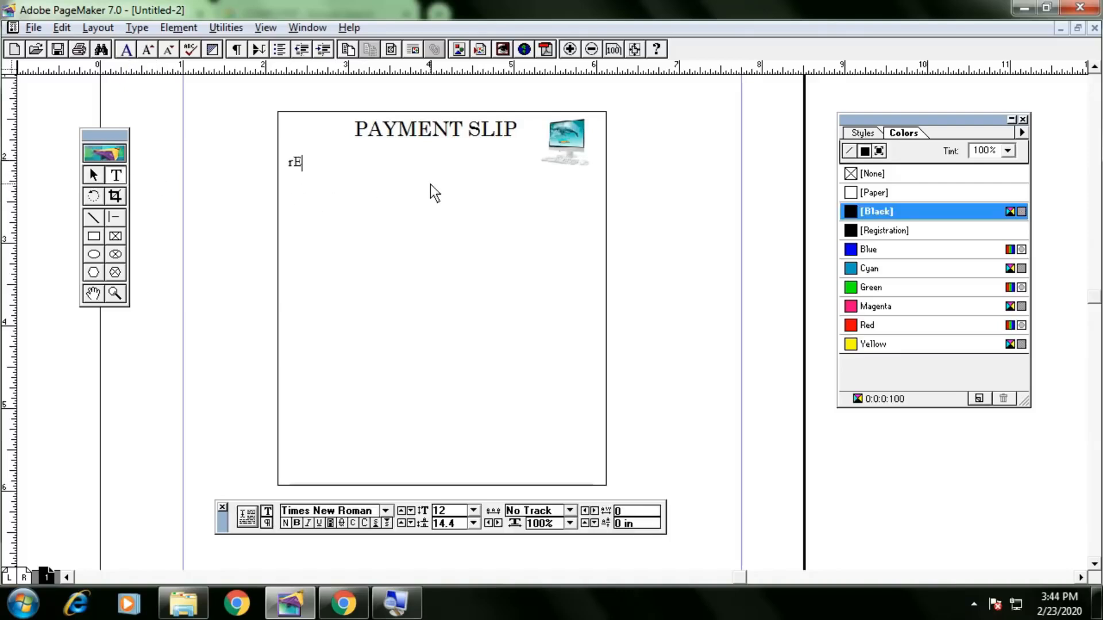
key(BackSpace)
text(Reg No.___________)
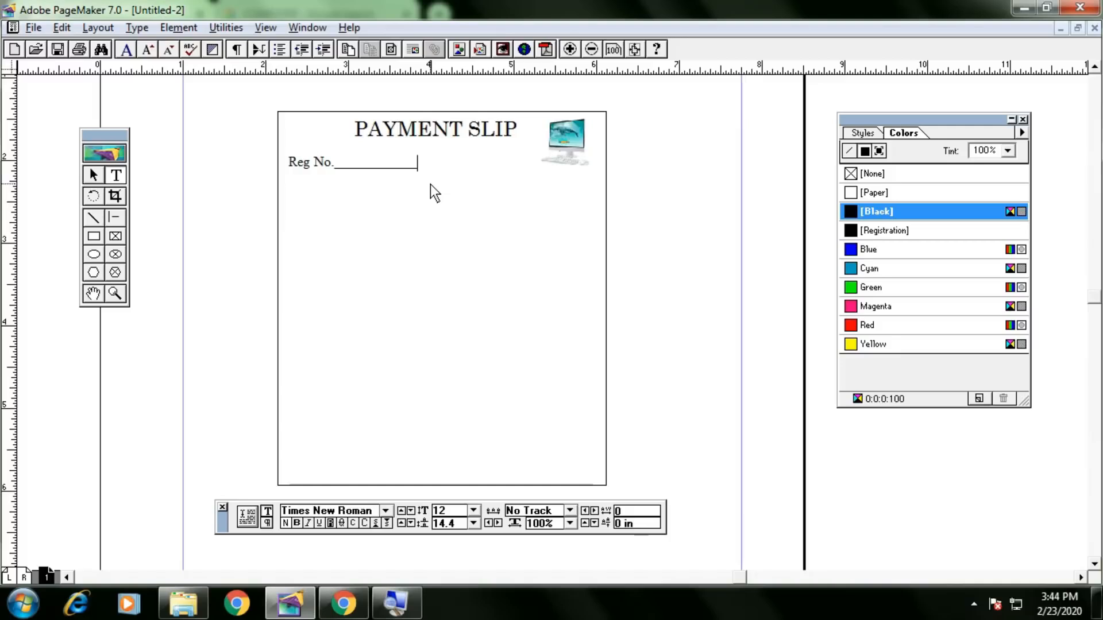
text(___)
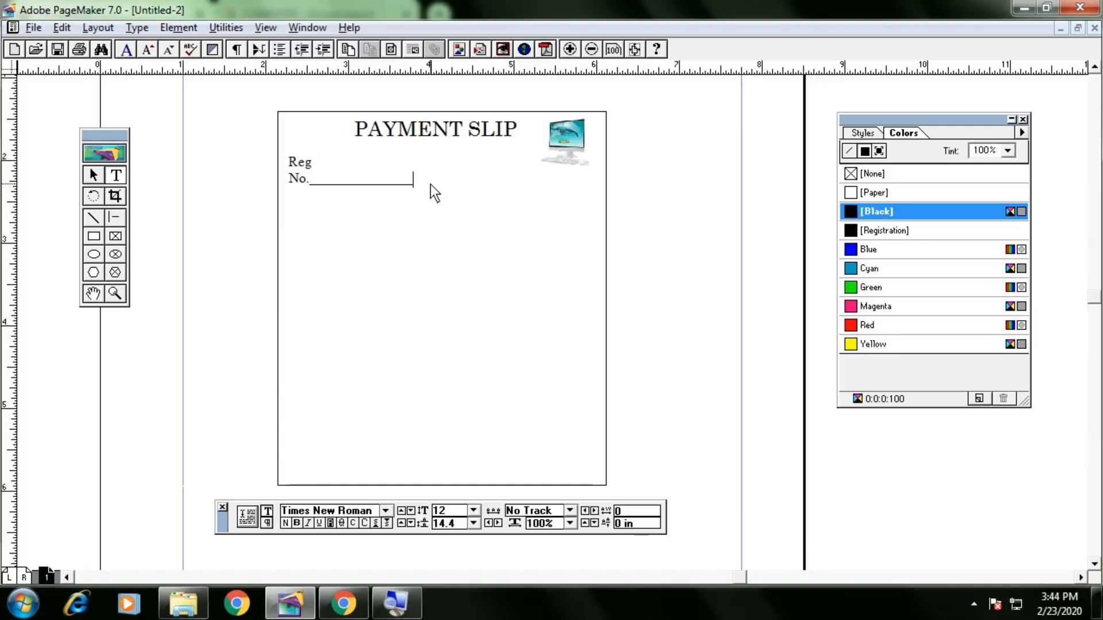
text(_)
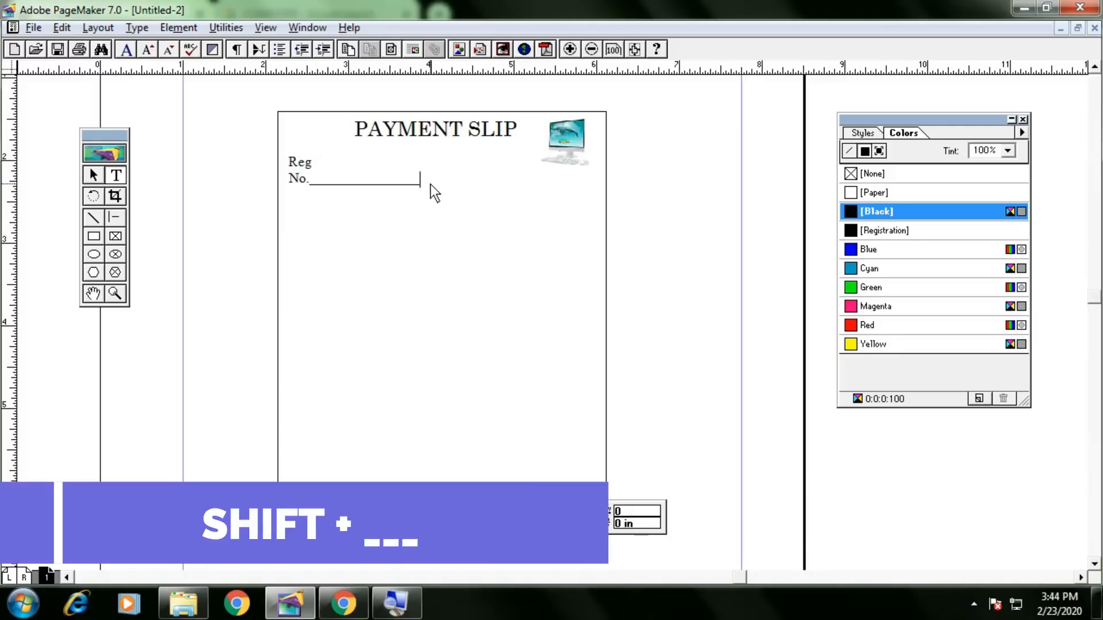
Widen the Reg No. block onto one line and shorten the underline to fit.
click(94, 175)
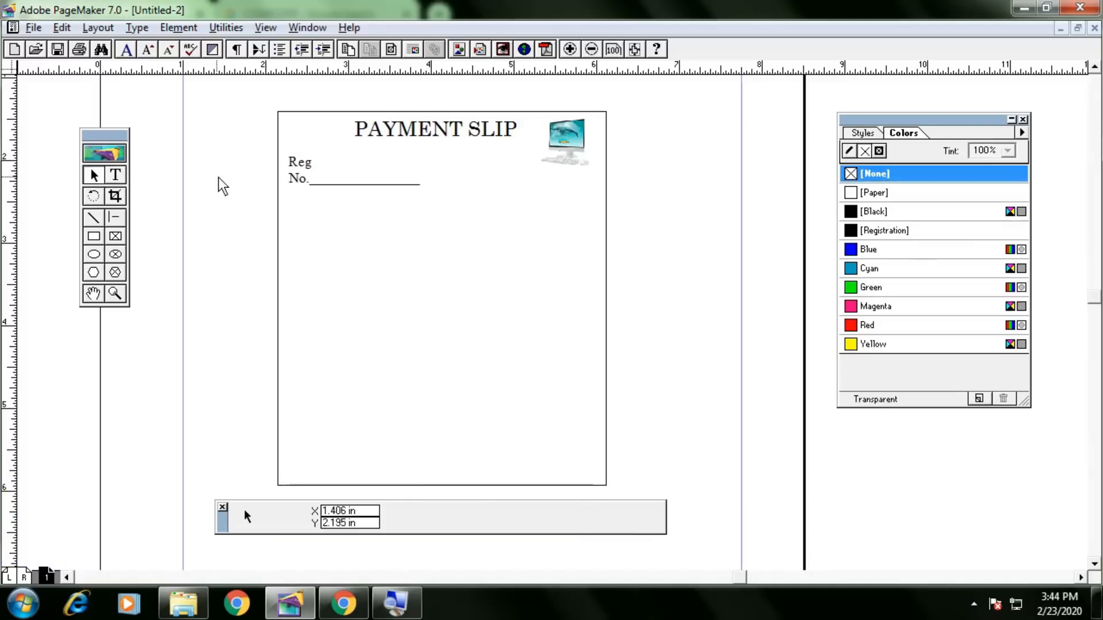
click(315, 187)
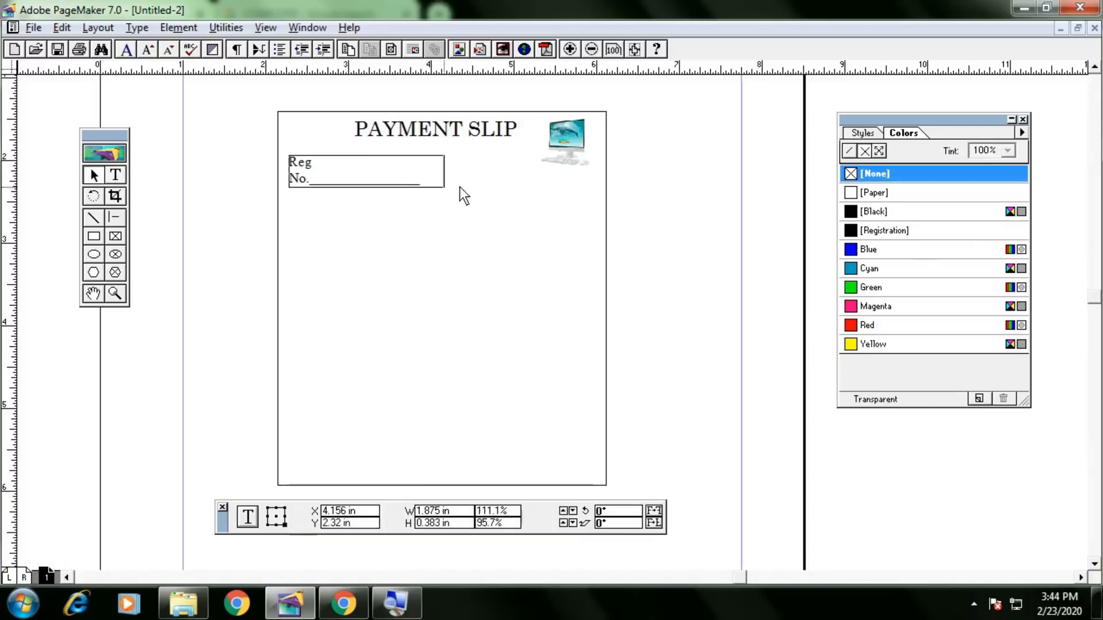
drag(460, 188, 464, 185)
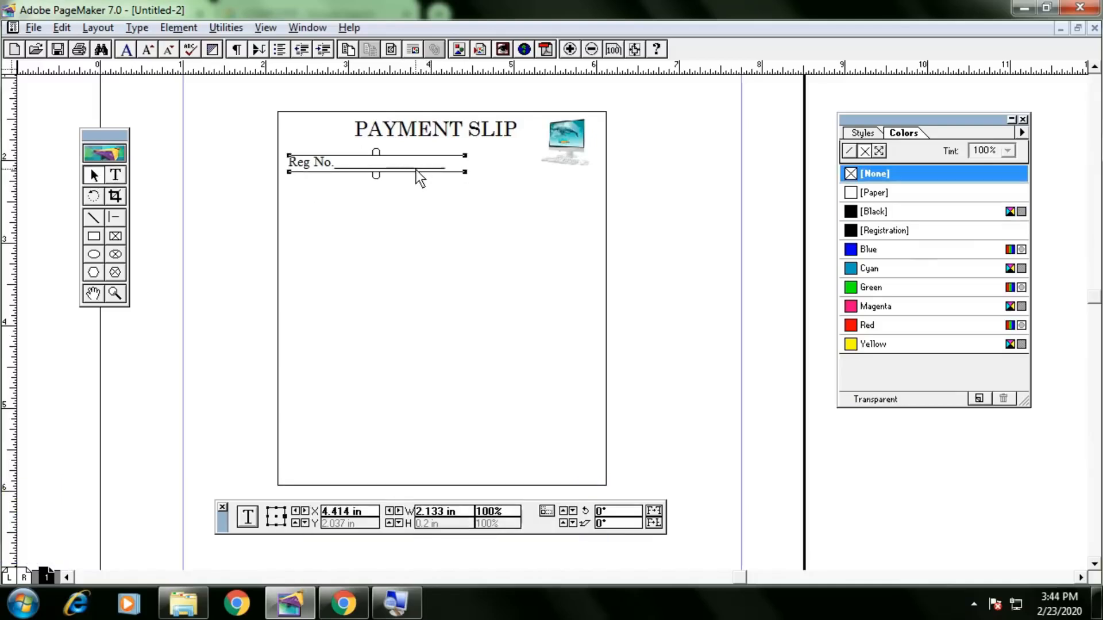
click(116, 176)
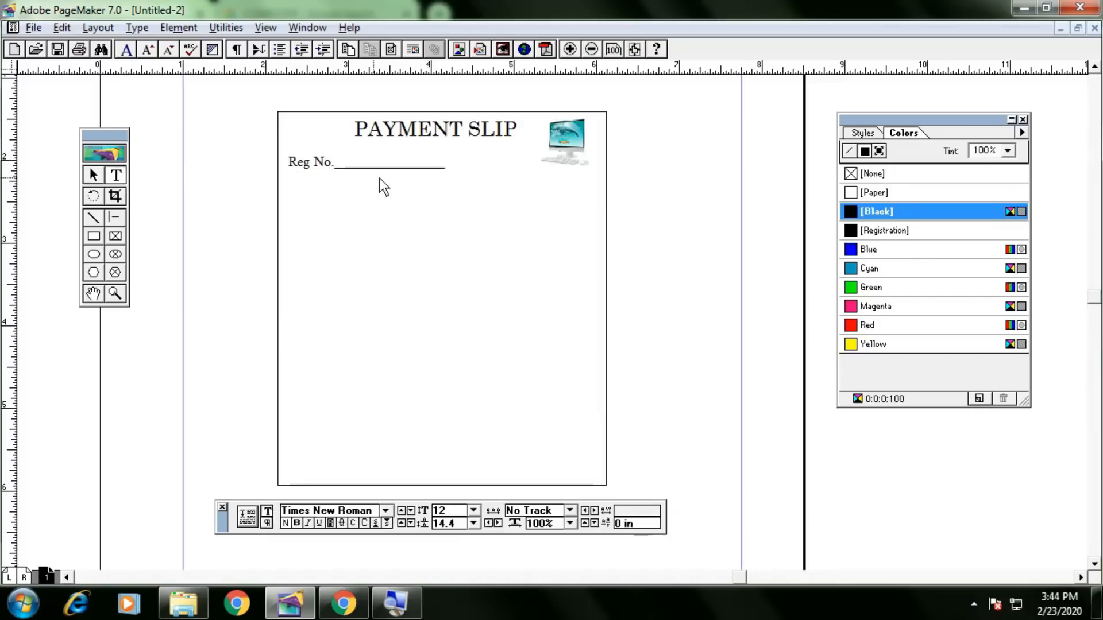
key(BackSpace)
key(BackSpace)
key(BackSpace)
key(BackSpace)
key(BackSpace)
key(BackSpace)
key(BackSpace)
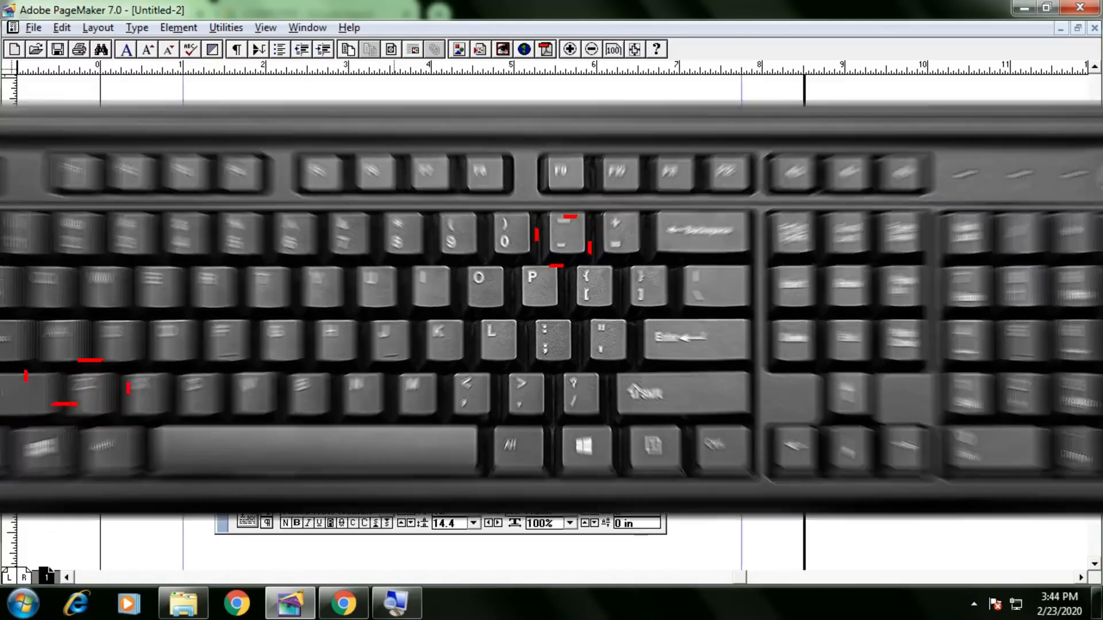
text(_______________)
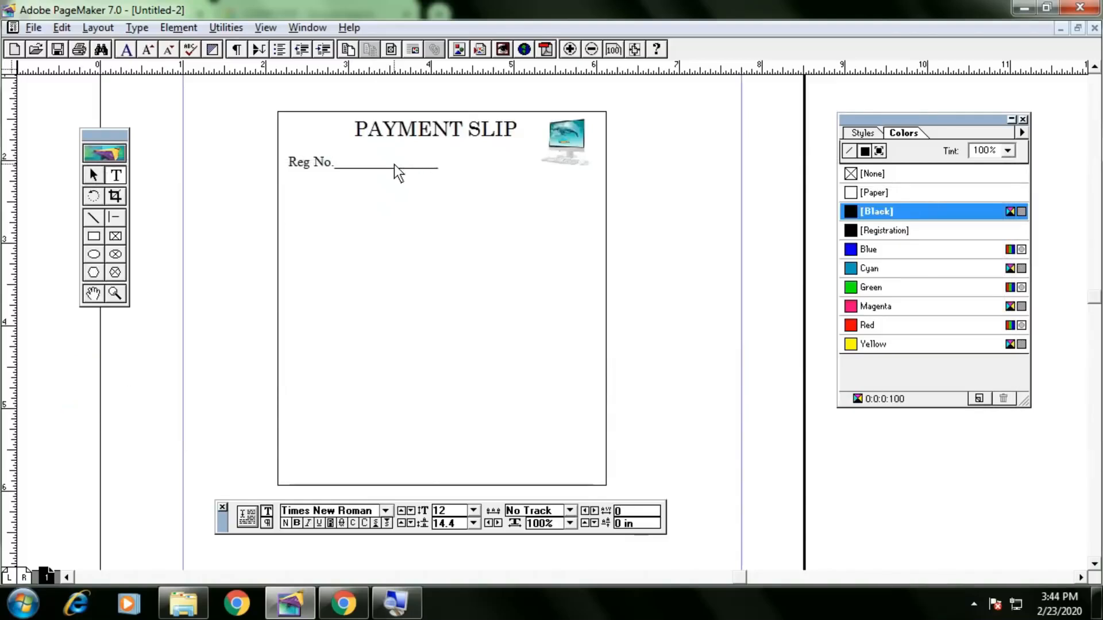
key(BackSpace)
key(BackSpace)
click(95, 176)
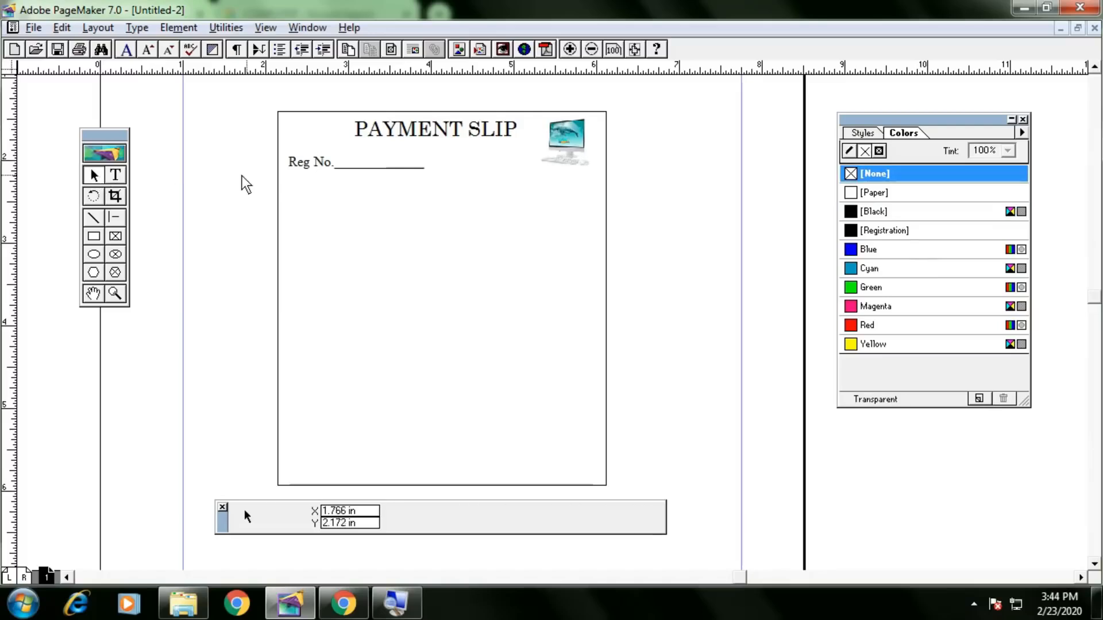
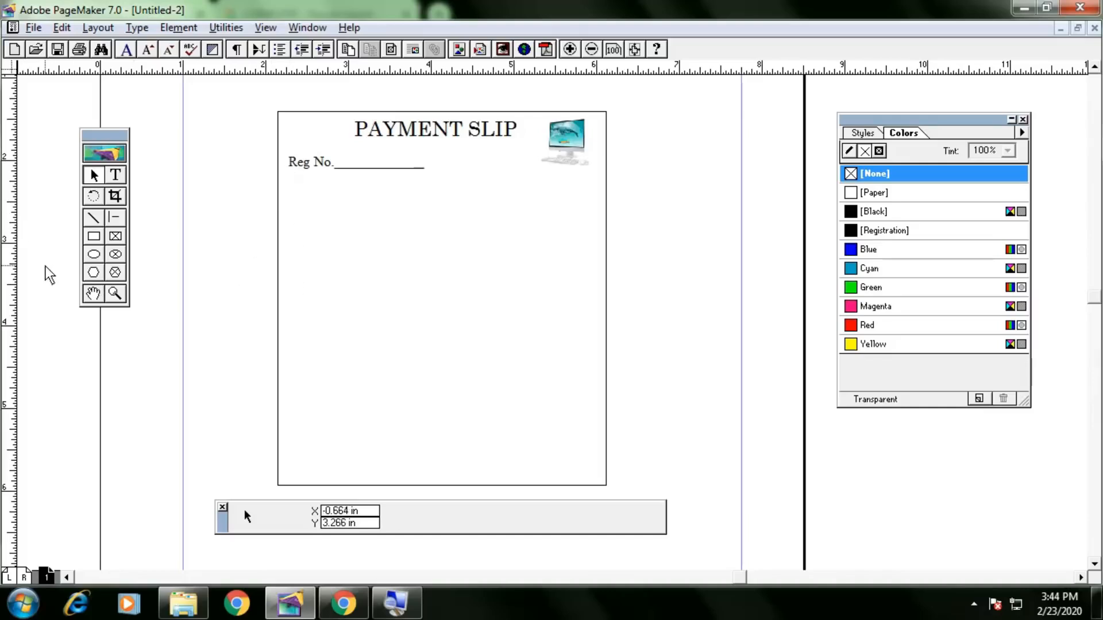
Add vertical guides at the Reg No. left edge and page right, a horizontal guide near 5.7 in, and lower Reg No. slightly.
click(322, 164)
key(Right)
key(Right)
key(Right)
key(Right)
key(Right)
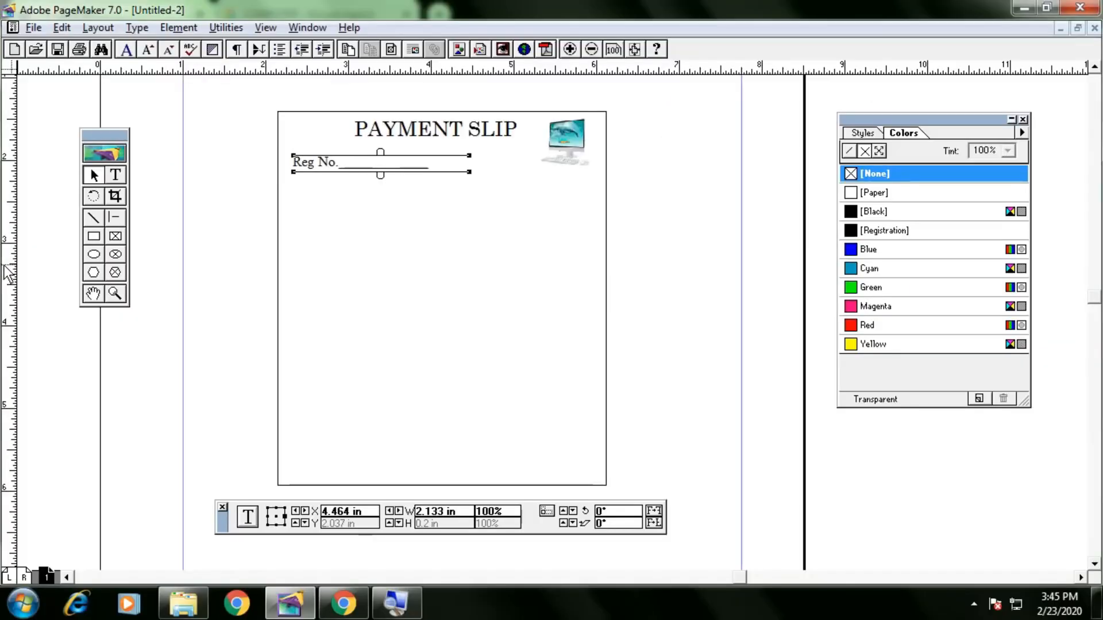
drag(8, 275, 294, 282)
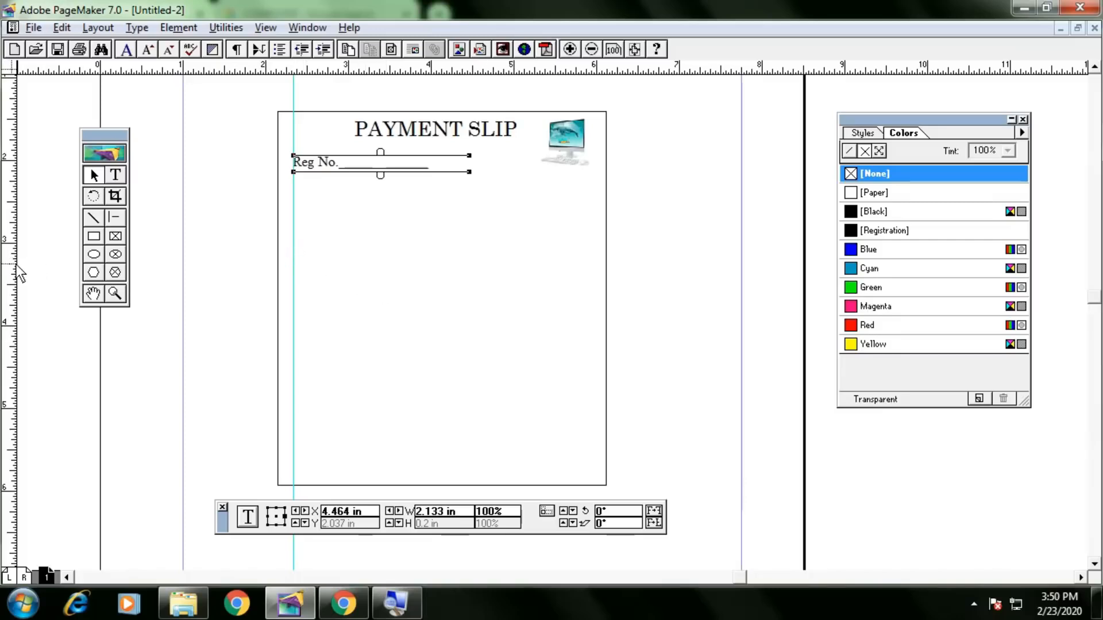
drag(20, 273, 594, 340)
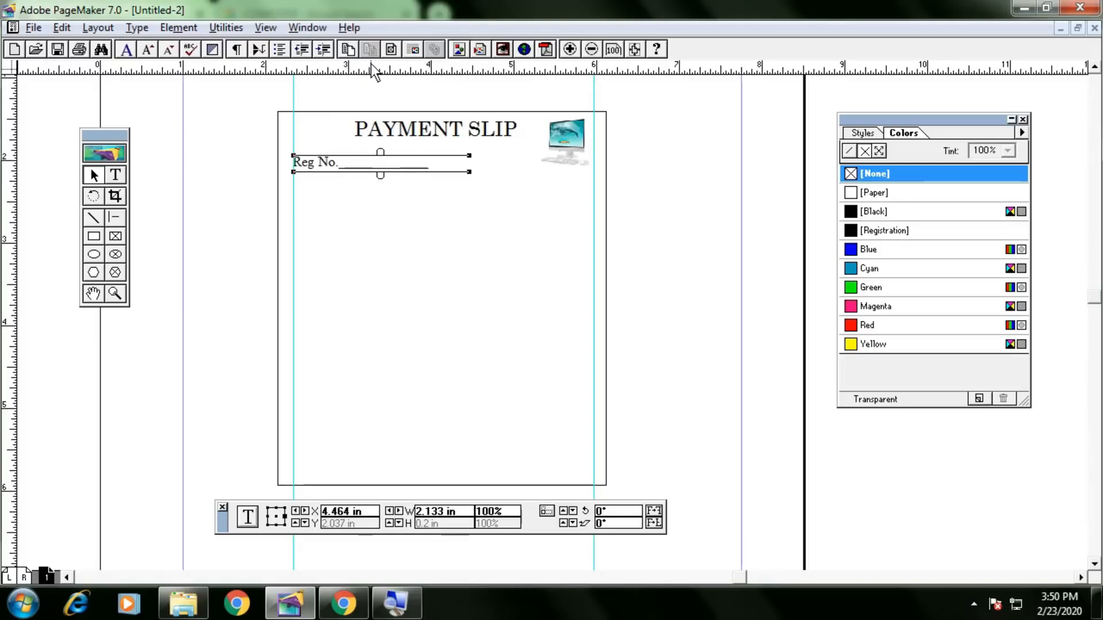
drag(384, 70, 381, 469)
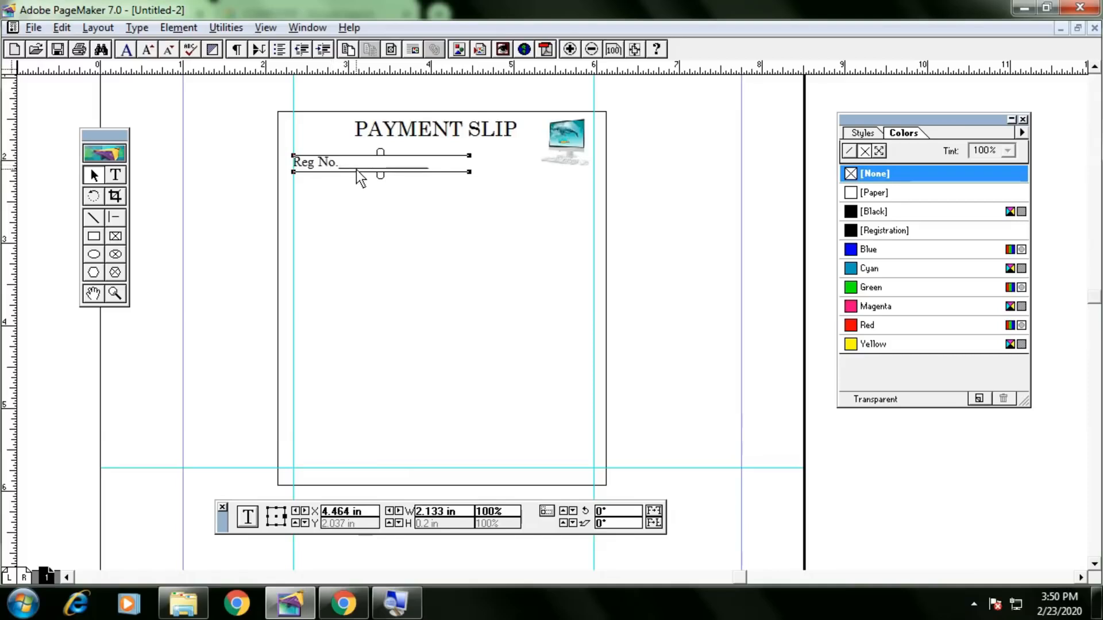
drag(358, 163, 359, 175)
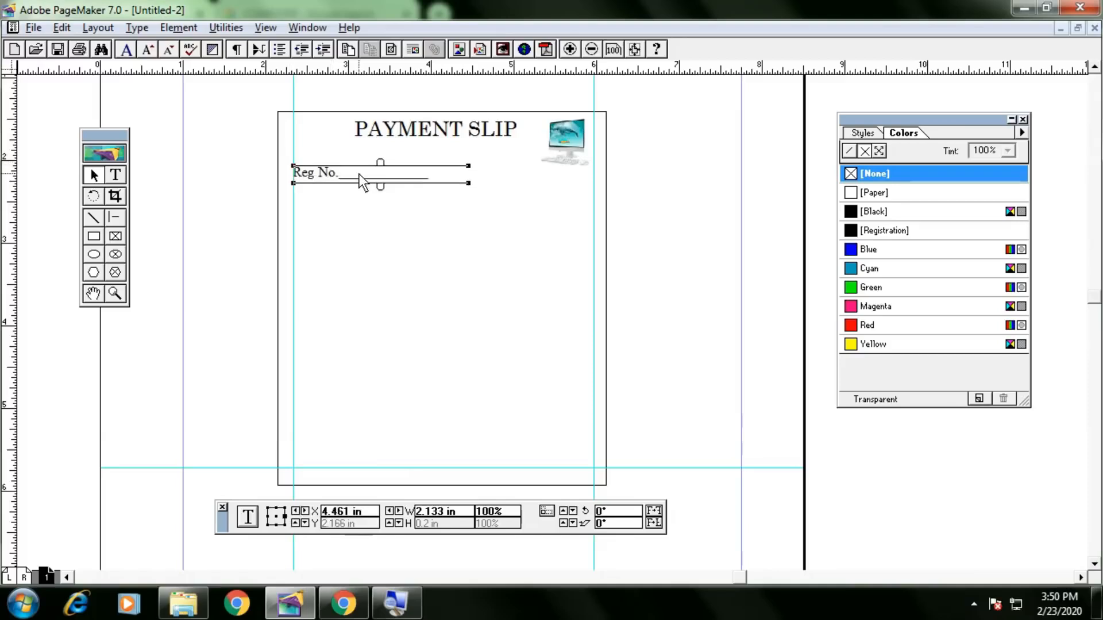
Shrink the computer image slightly by its corner handle.
click(570, 152)
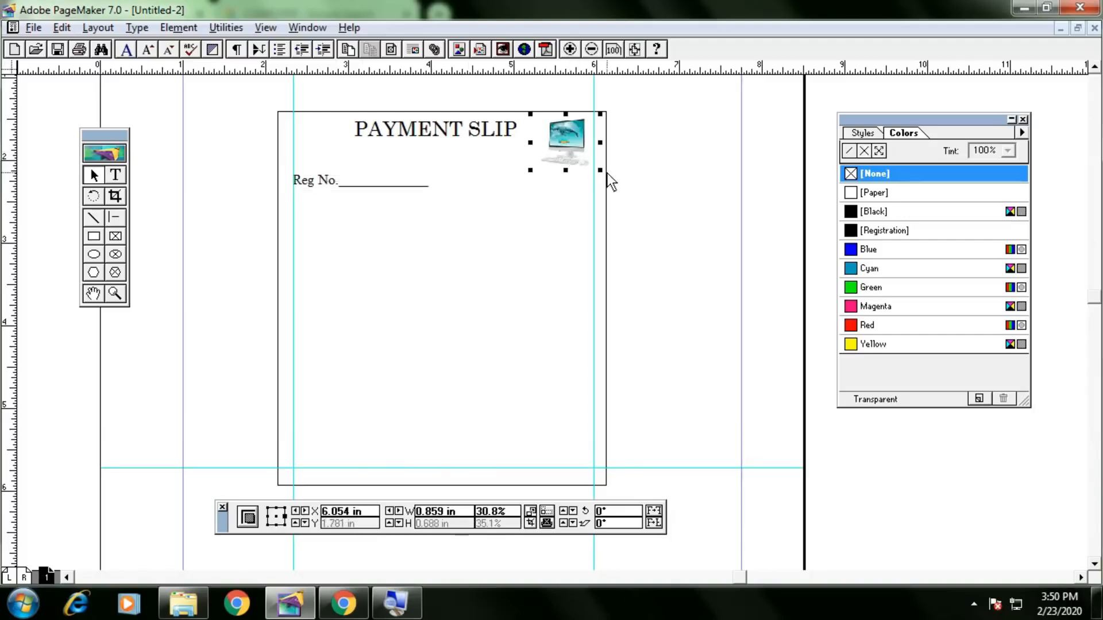
drag(601, 170, 592, 167)
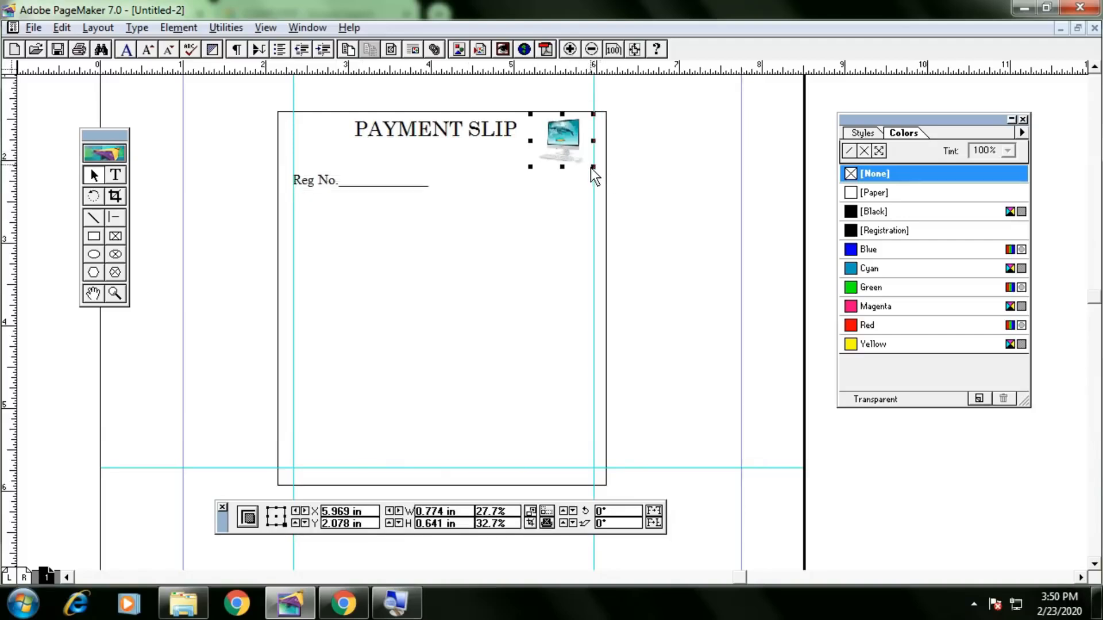
click(653, 185)
Duplicate the Reg No. block onto the right half, add a guide along its line, and align the copy level.
click(384, 182)
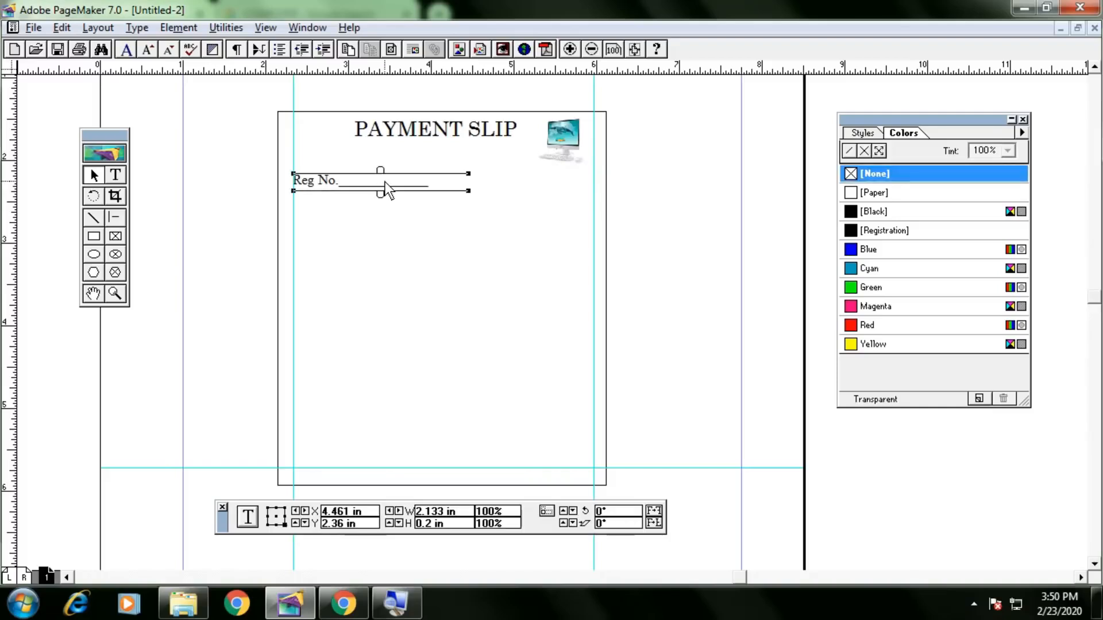
key(ctrl+c)
key(ctrl+v)
drag(415, 184, 564, 184)
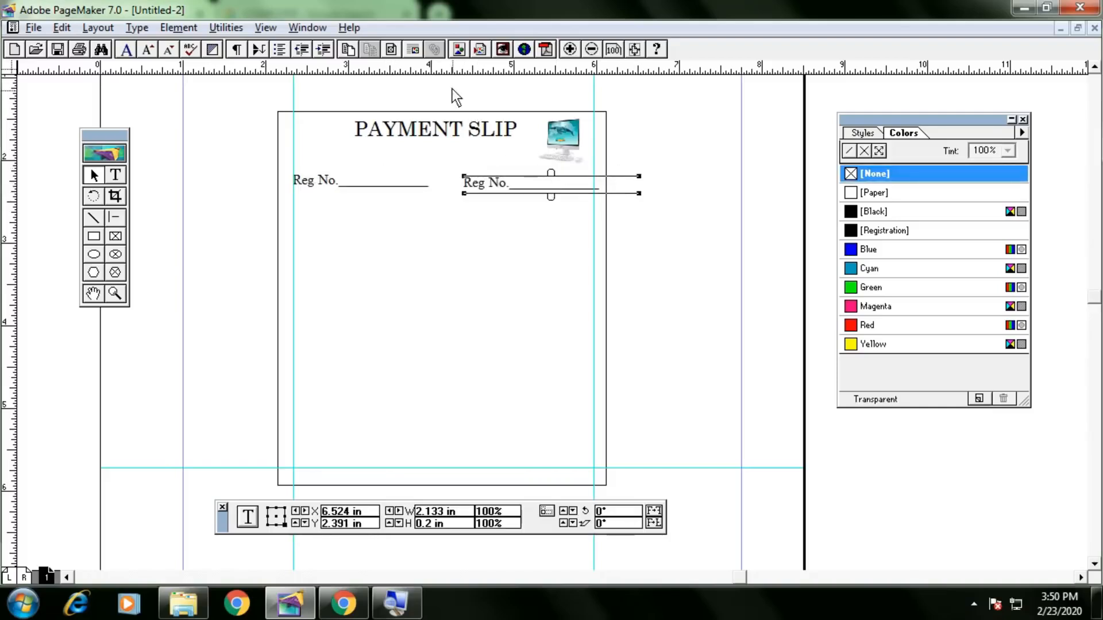
drag(453, 67, 453, 188)
click(511, 177)
click(503, 181)
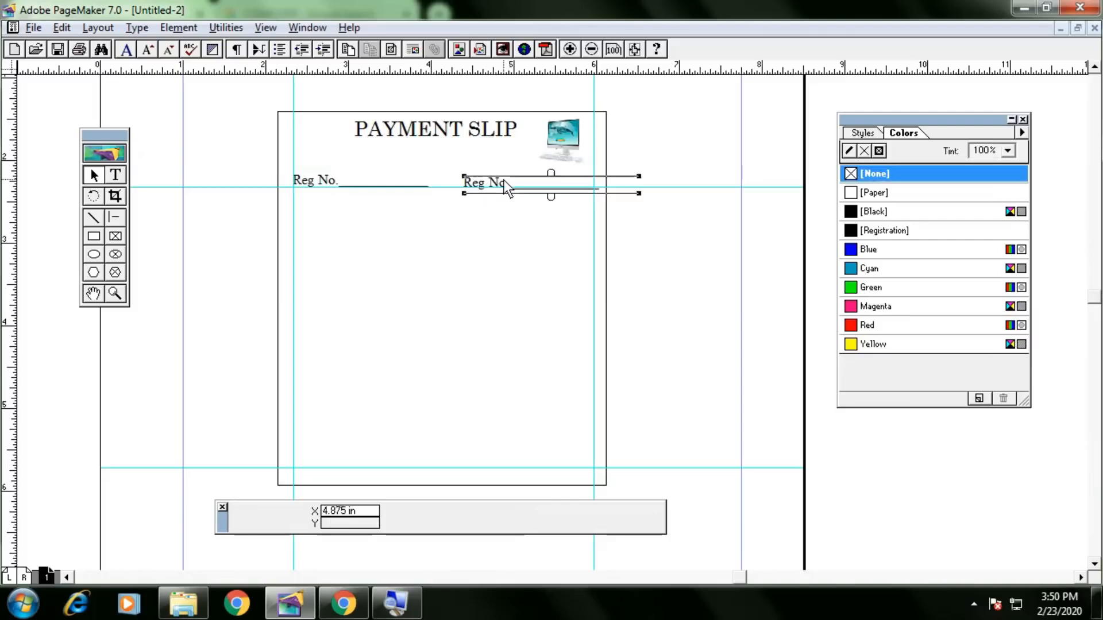
key(Up)
key(Up)
key(Up)
key(Up)
key(Up)
key(Up)
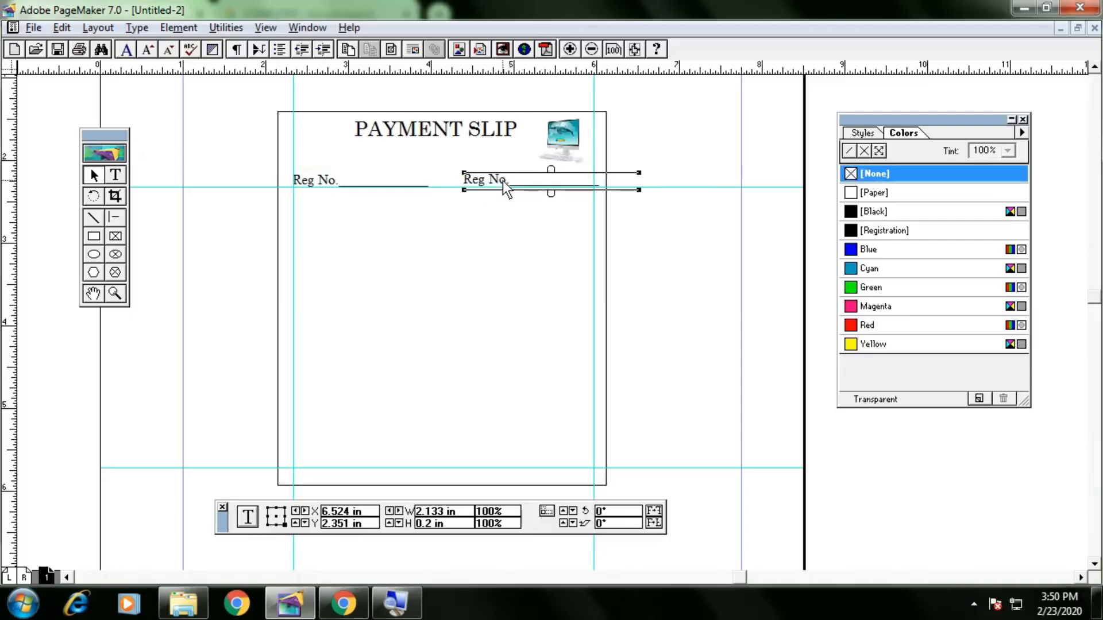
key(Up)
key(Left)
key(Left)
key(Left)
key(Left)
key(Left)
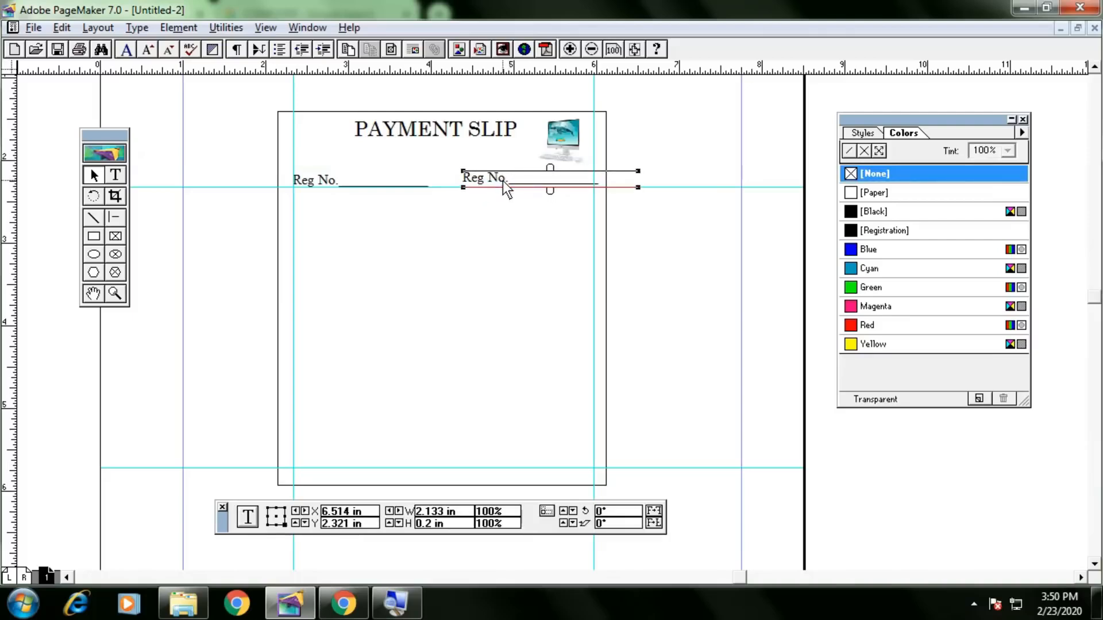
Retype the copy as 'Date :' and narrow it to fit the right side.
click(116, 174)
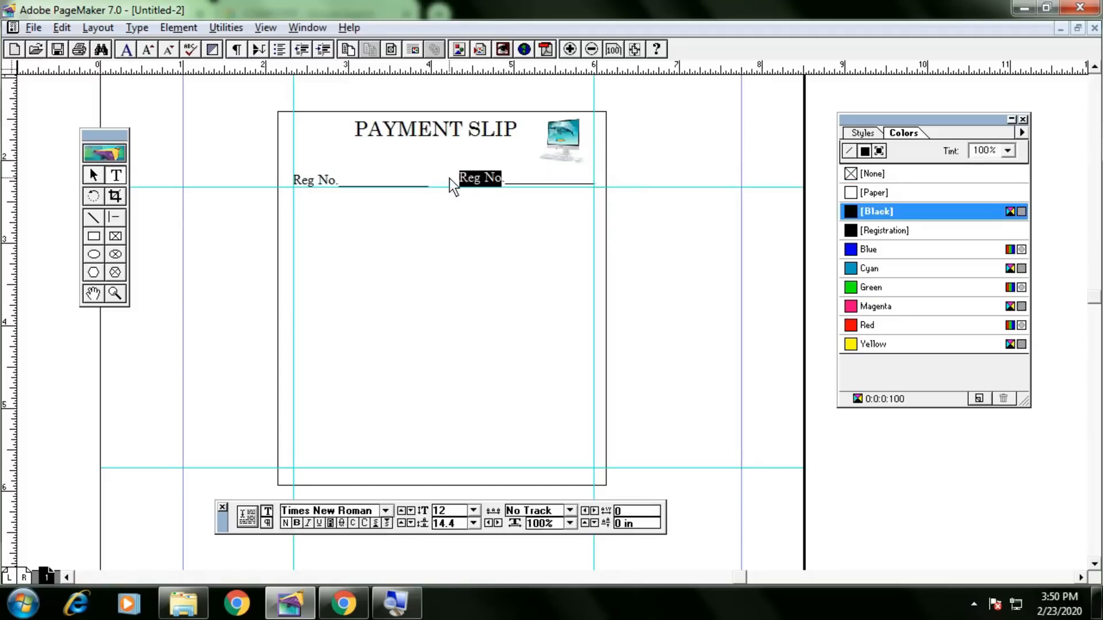
text(Date :)
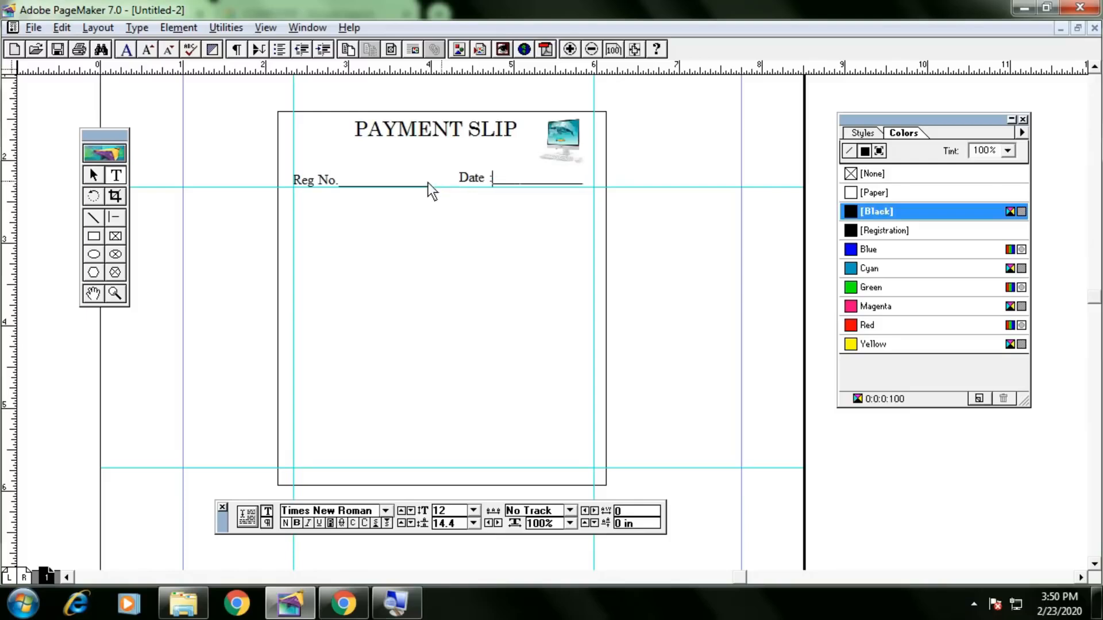
click(91, 177)
click(508, 178)
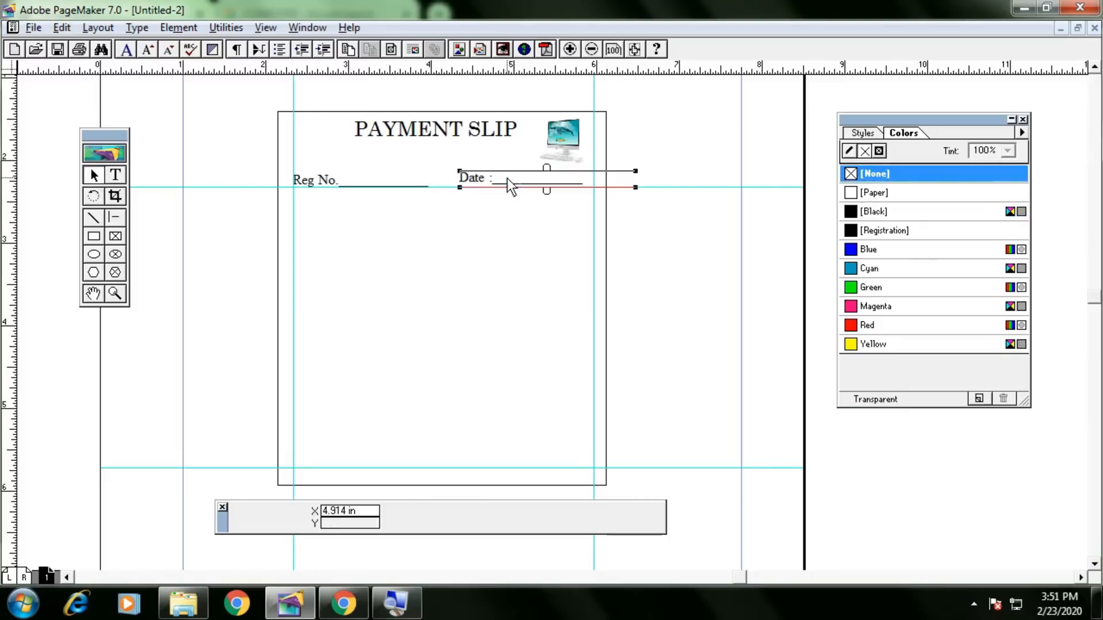
key(Delete)
key(ctrl+z)
drag(643, 190, 597, 190)
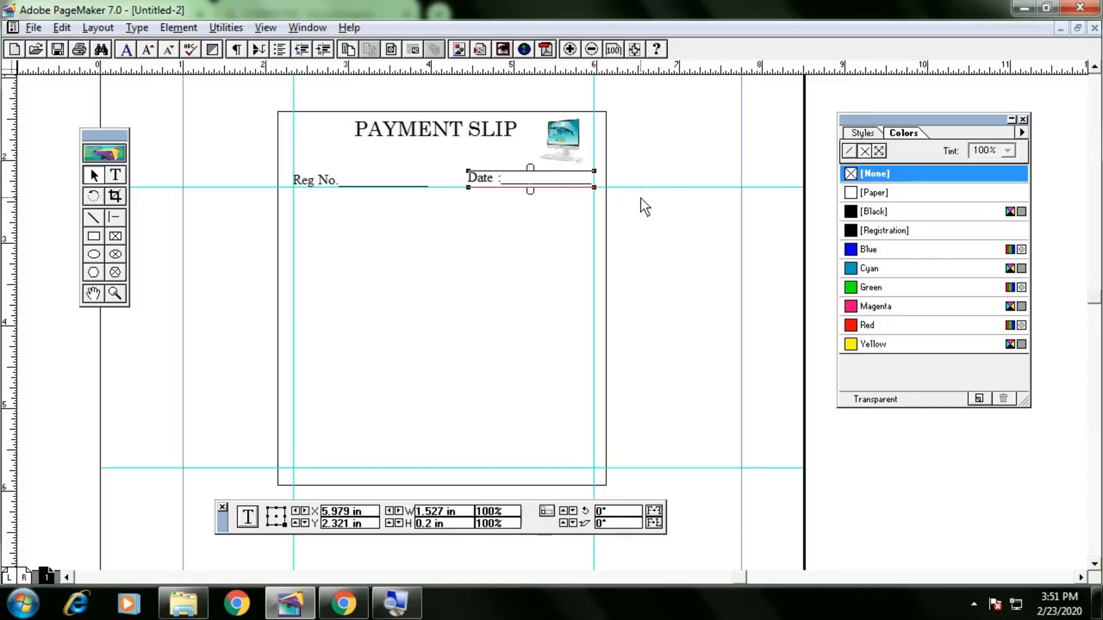
click(652, 209)
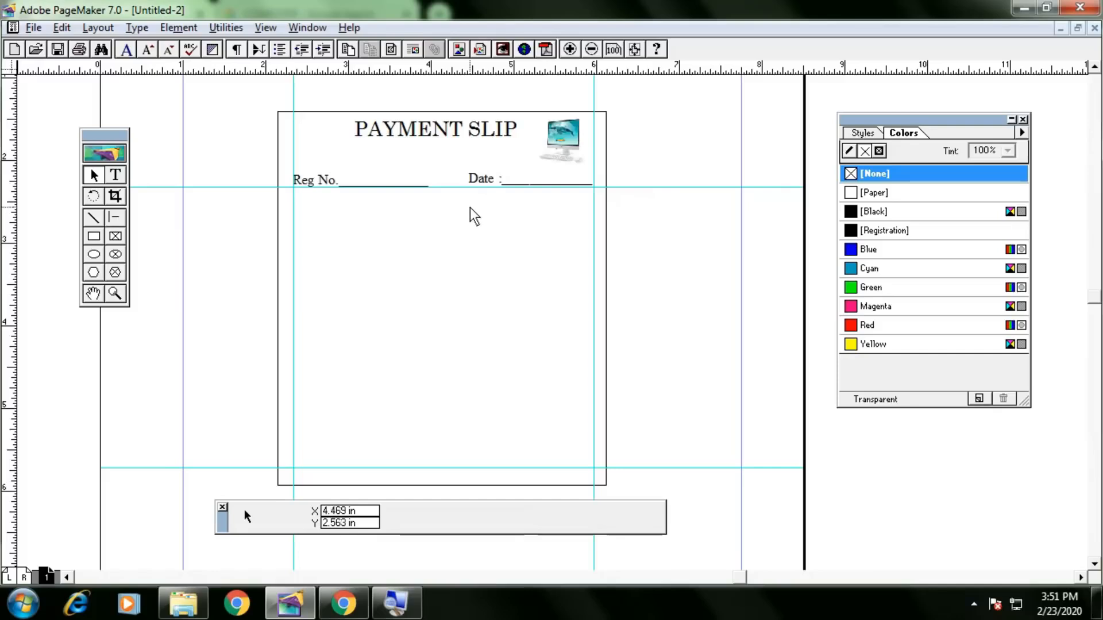
key(alt+Tab)
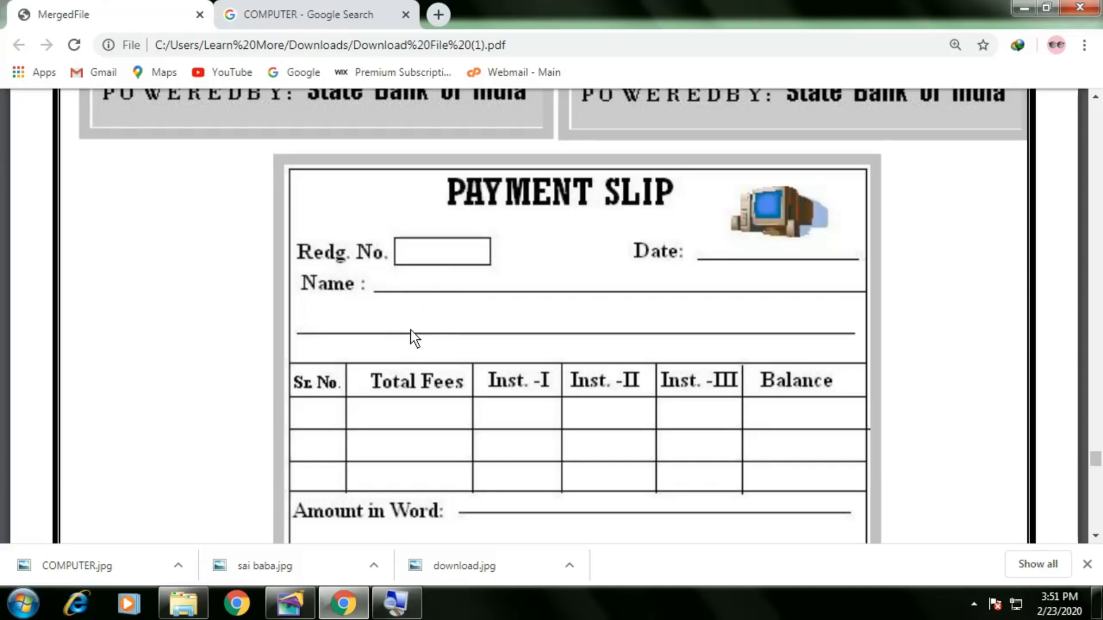
Return from the reference payment slip PDF to PageMaker and select the Reg No. block.
key(alt+Tab)
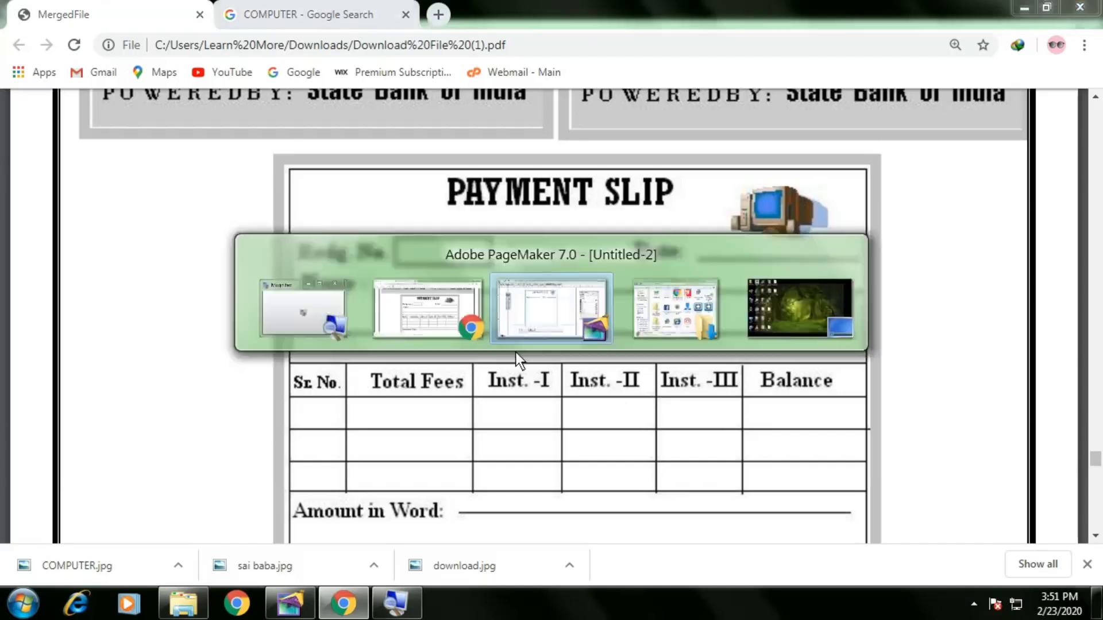
click(361, 185)
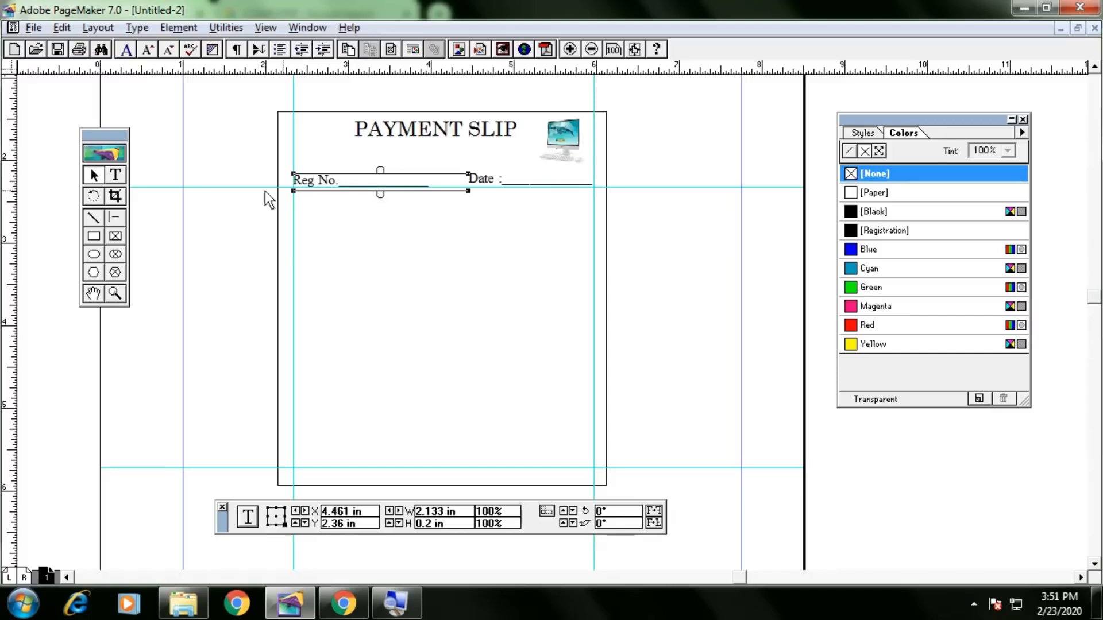
Delete the underscores after Reg No., leaving only the label.
click(116, 176)
drag(435, 189, 342, 192)
key(BackSpace)
key(BackSpace)
key(BackSpace)
key(BackSpace)
key(BackSpace)
key(BackSpace)
key(BackSpace)
key(BackSpace)
key(BackSpace)
key(BackSpace)
key(BackSpace)
key(BackSpace)
key(BackSpace)
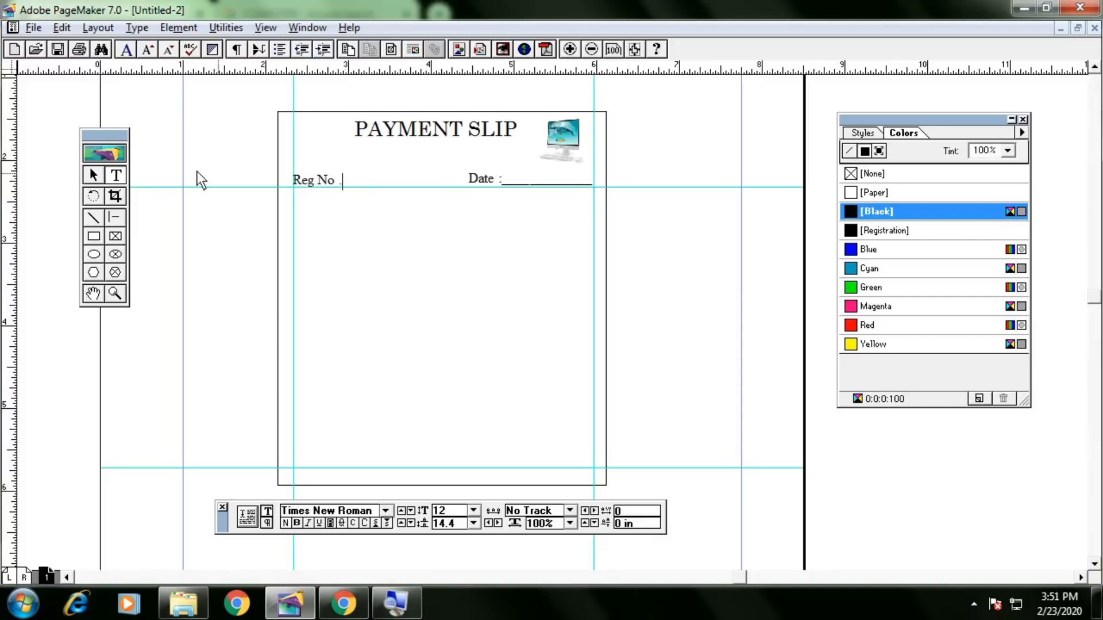
Draw an entry box beside Reg No. and drag a copy of the Reg No. line just below it.
click(94, 236)
drag(349, 169, 439, 187)
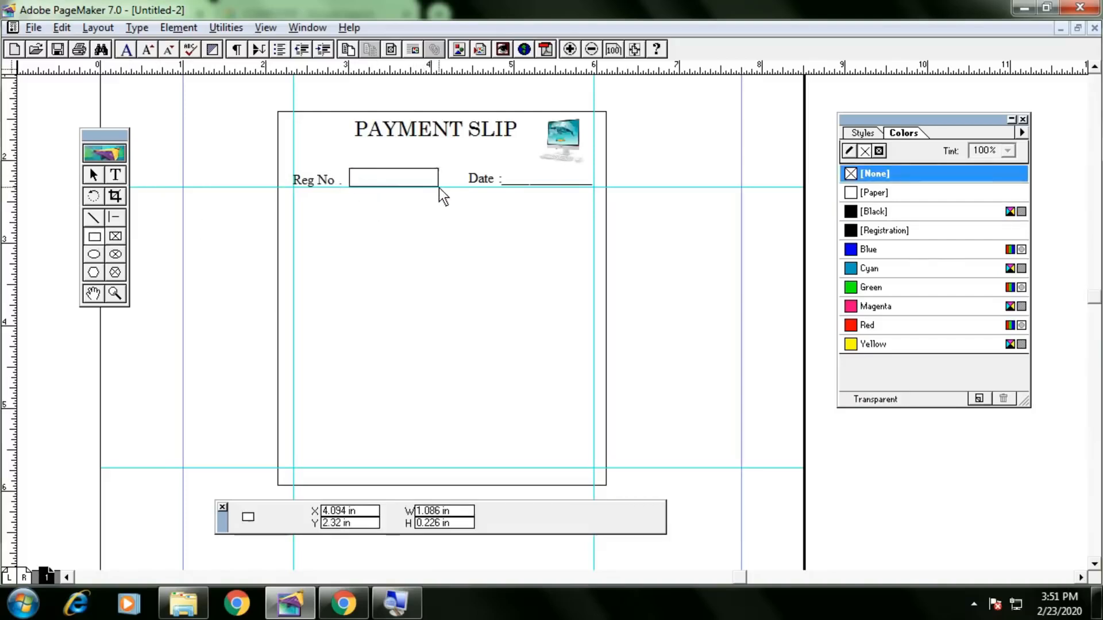
click(94, 176)
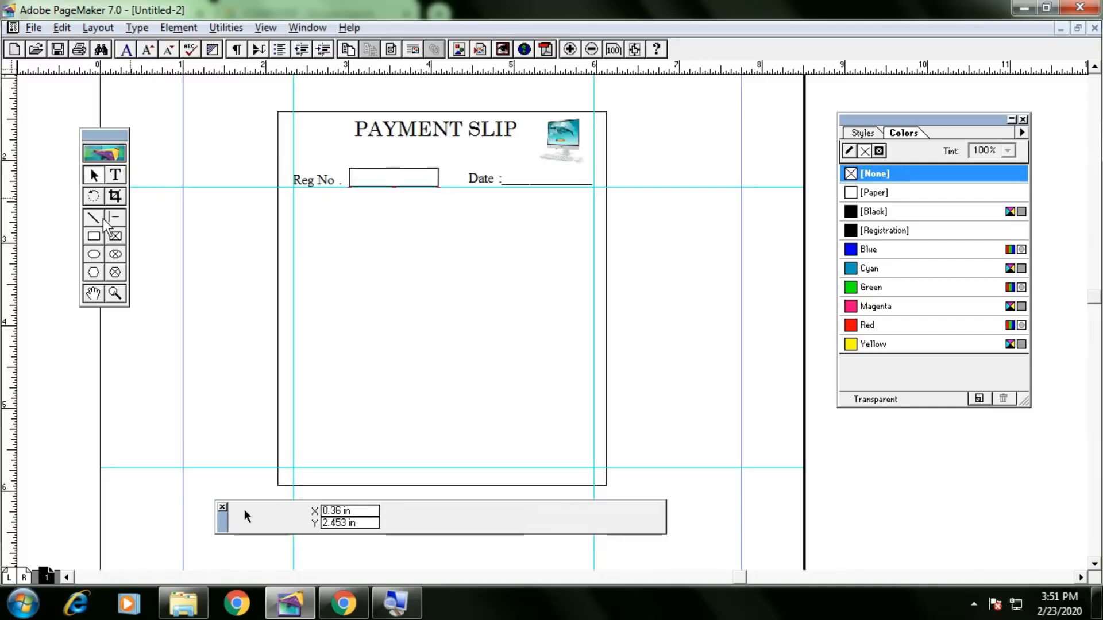
click(301, 182)
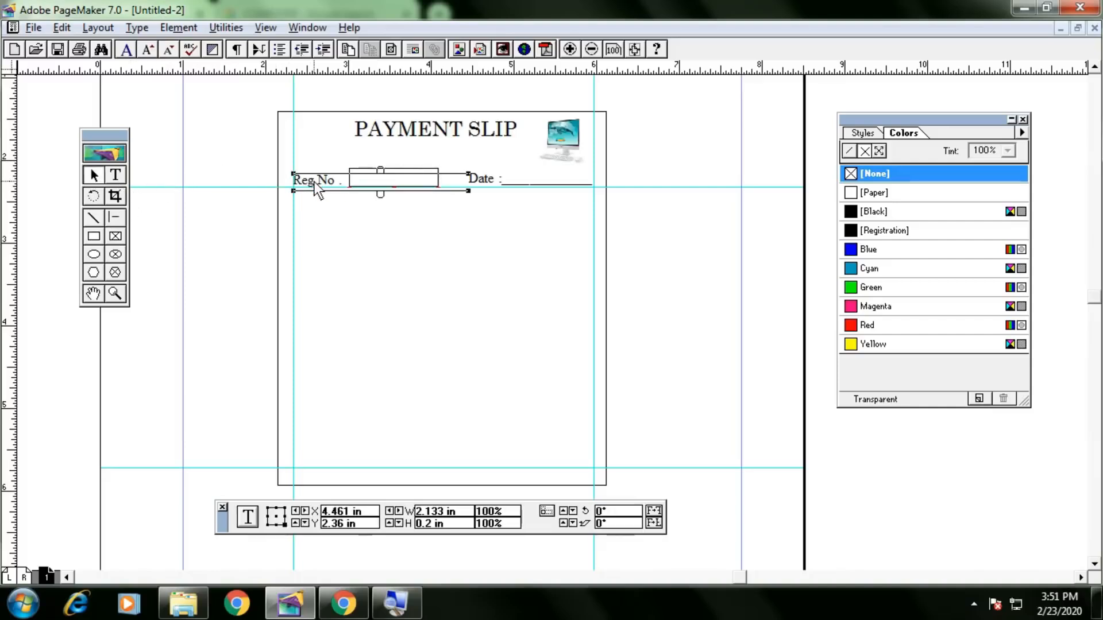
drag(319, 184, 268, 202)
click(115, 174)
Retype the copied line as 'Name : _________________________' and widen it to the right guide.
text(Name :)
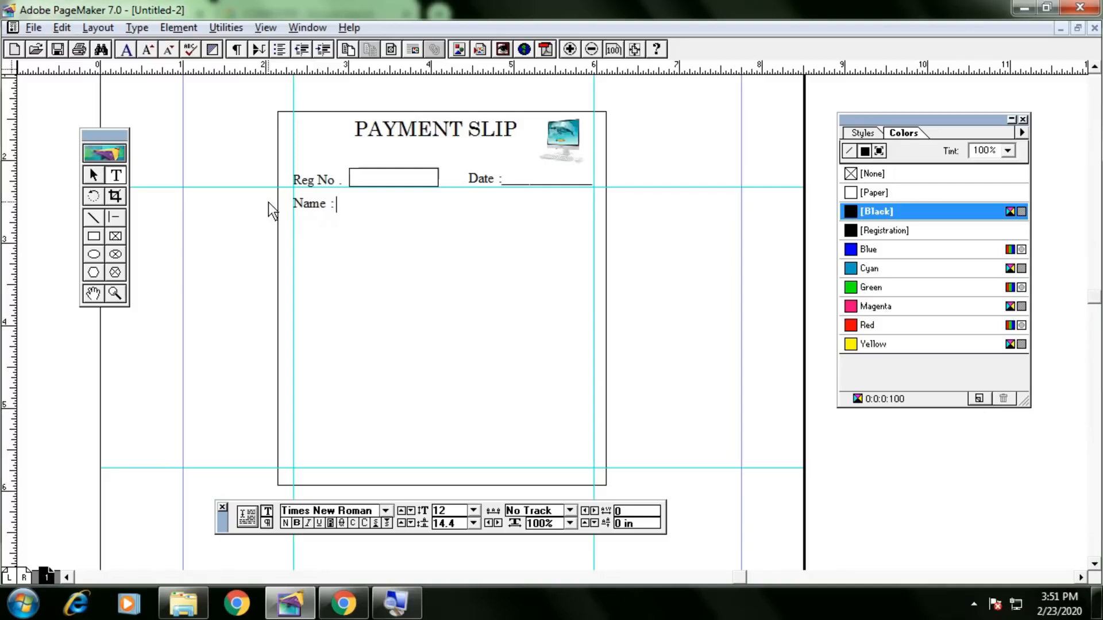
text( _________________________)
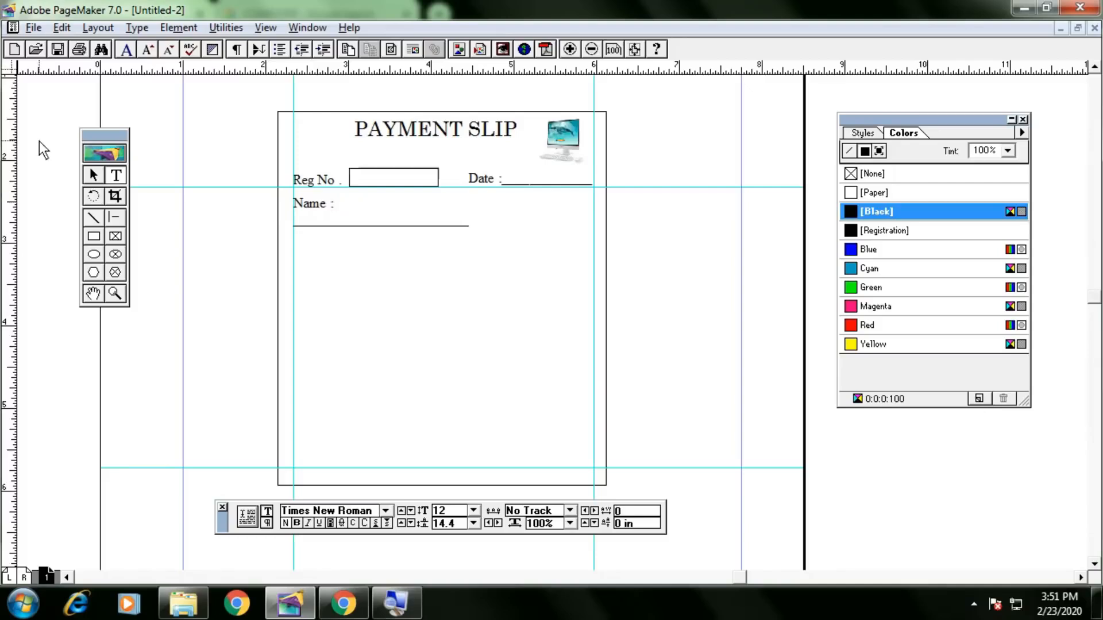
click(91, 175)
click(320, 216)
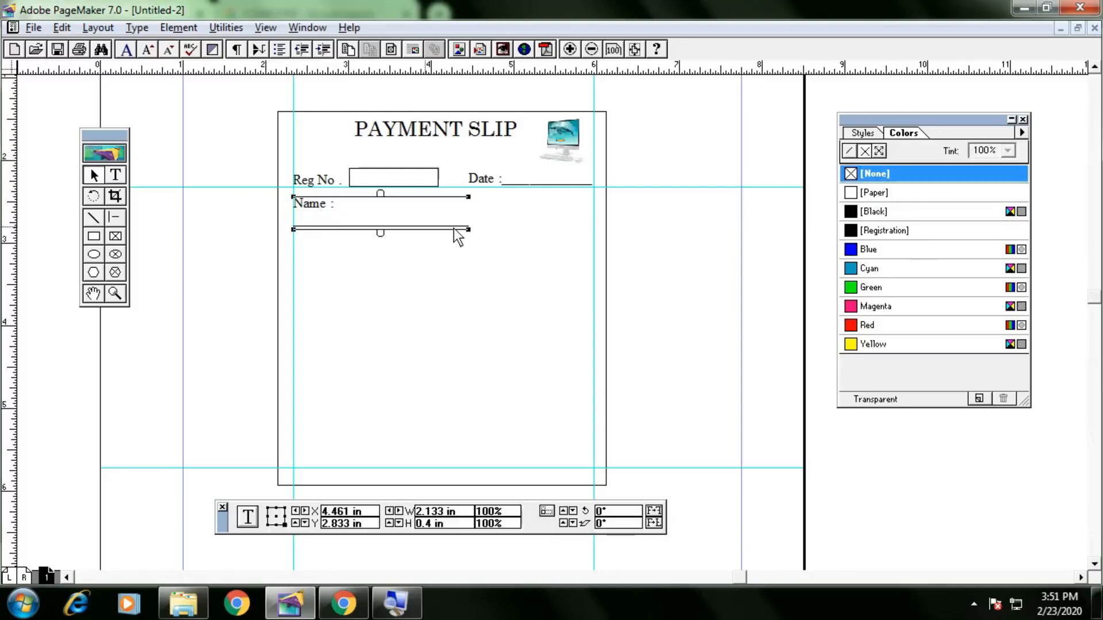
drag(469, 229, 585, 239)
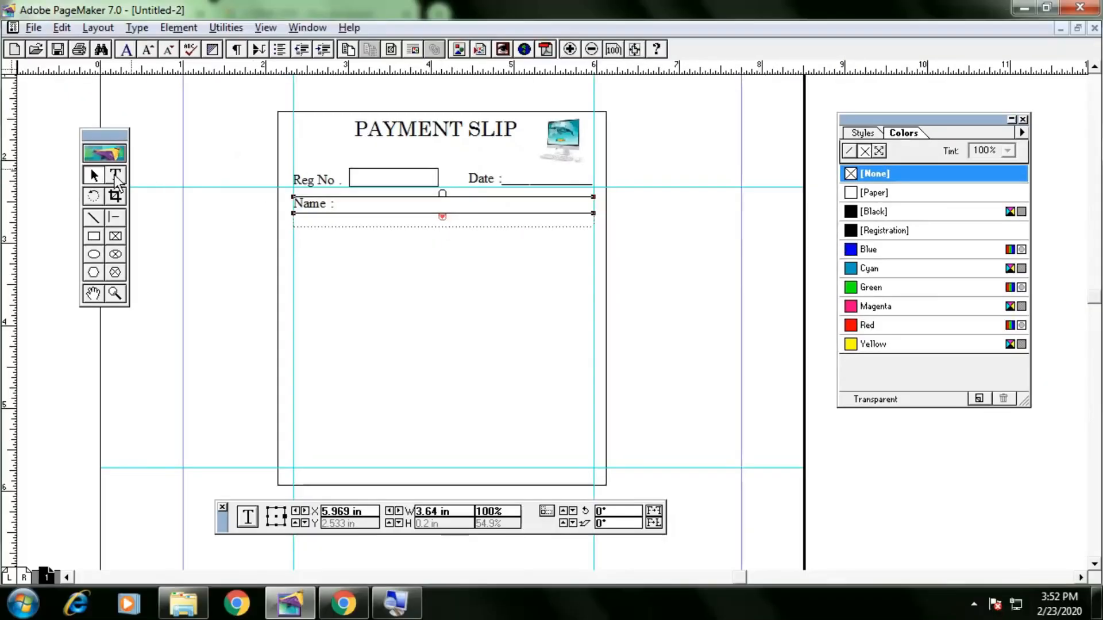
Adjust the Name underline length so the block spans 3.96 in.
click(116, 177)
click(422, 218)
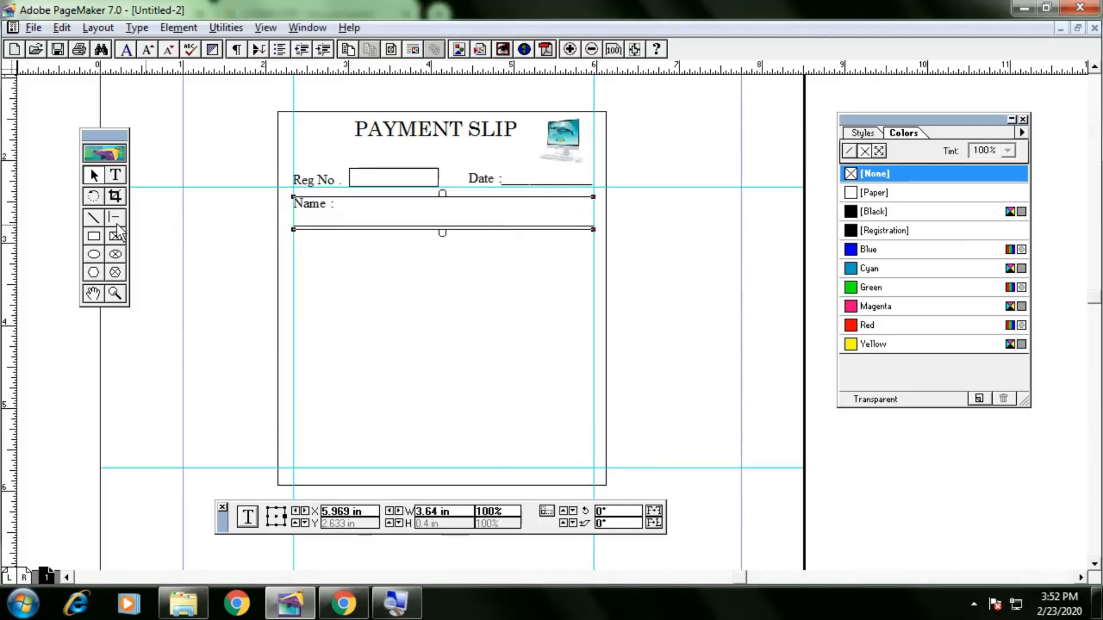
click(115, 175)
click(394, 221)
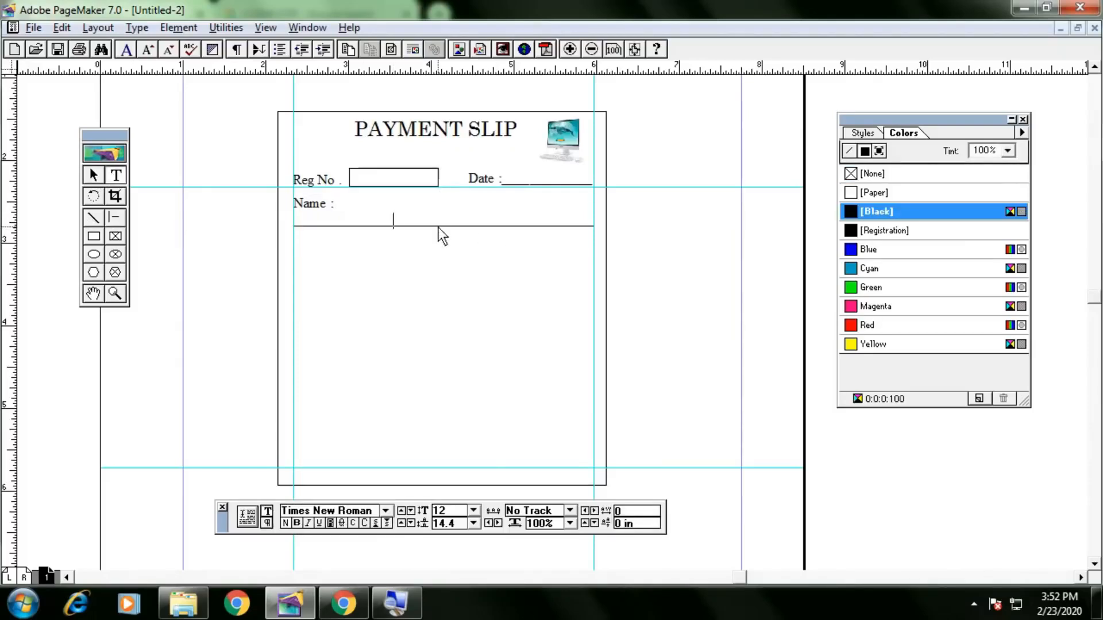
key(BackSpace)
key(BackSpace)
key(BackSpace)
key(BackSpace)
key(BackSpace)
key(BackSpace)
key(BackSpace)
key(BackSpace)
key(BackSpace)
key(BackSpace)
key(BackSpace)
key(BackSpace)
key(BackSpace)
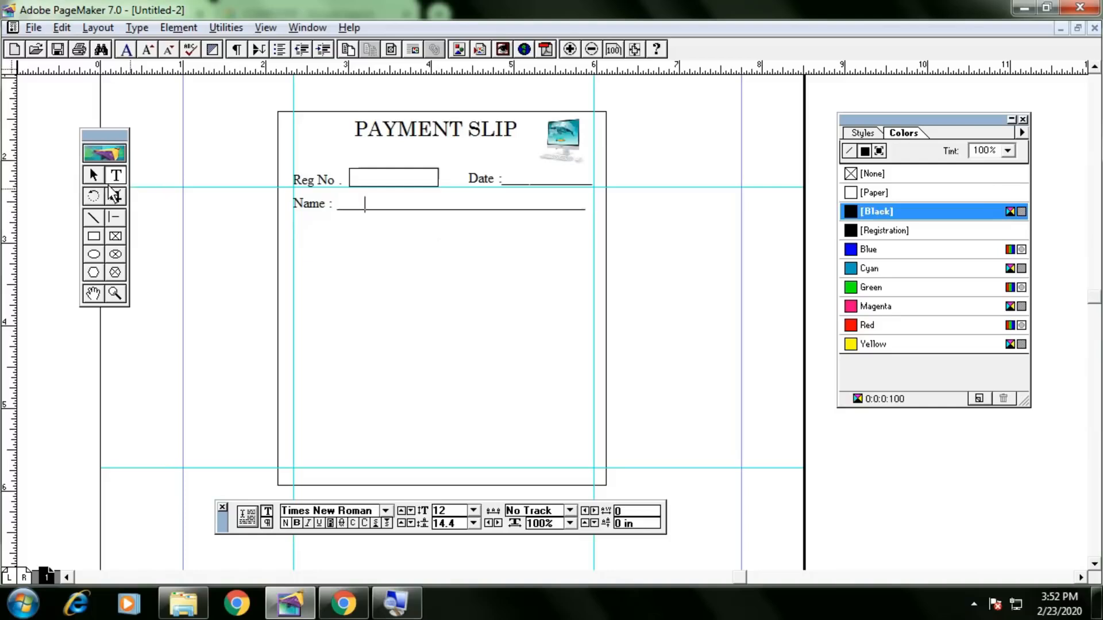
key(Escape)
drag(593, 213, 620, 213)
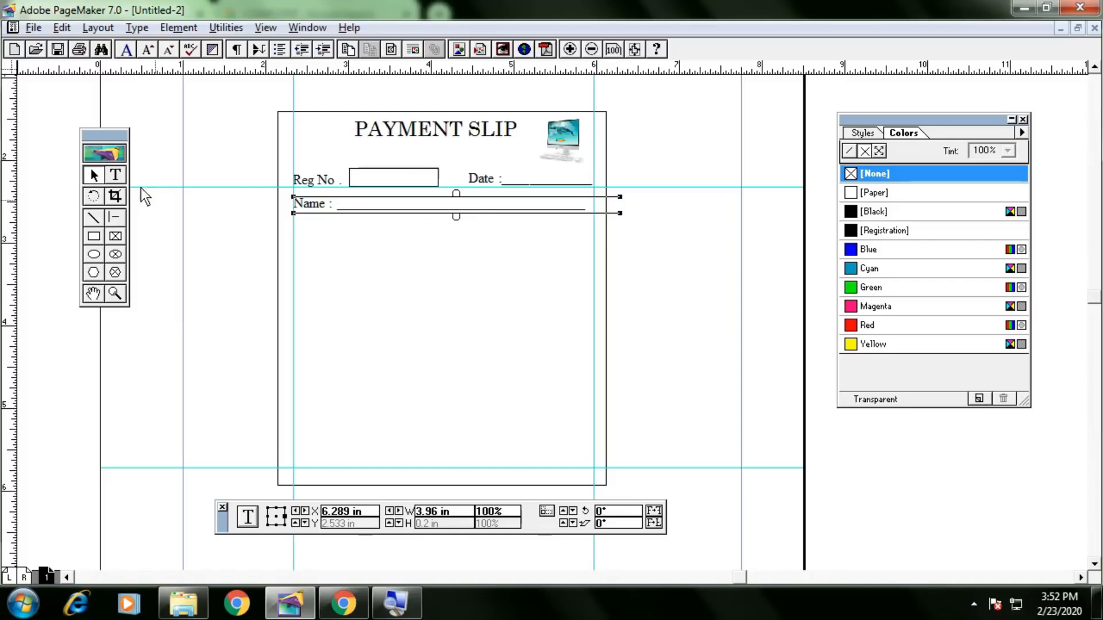
click(118, 174)
click(591, 211)
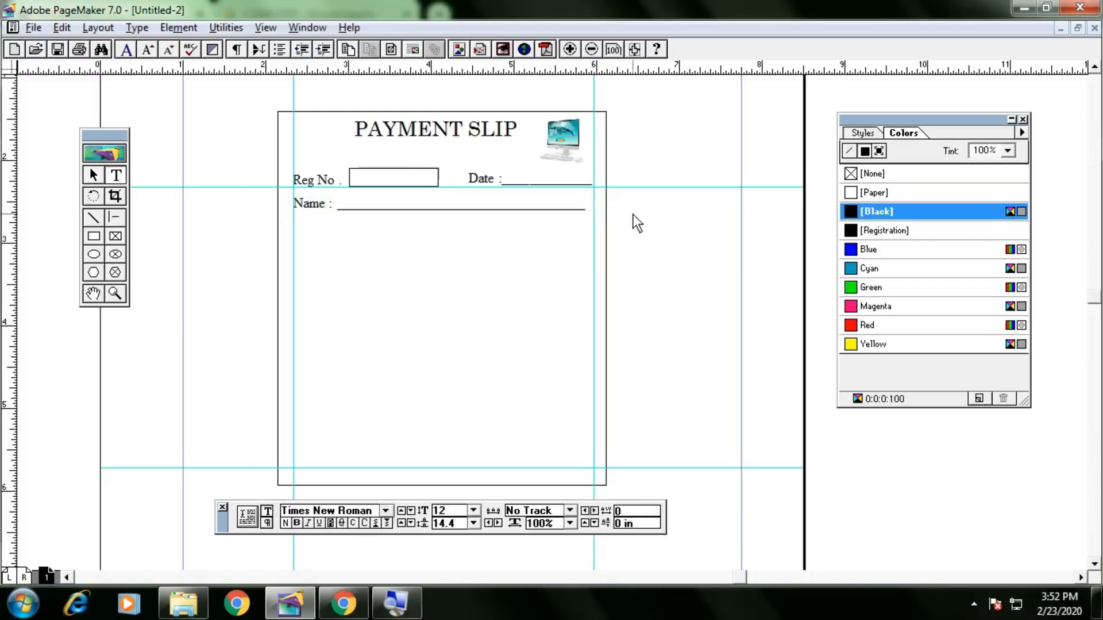
text(_)
click(94, 175)
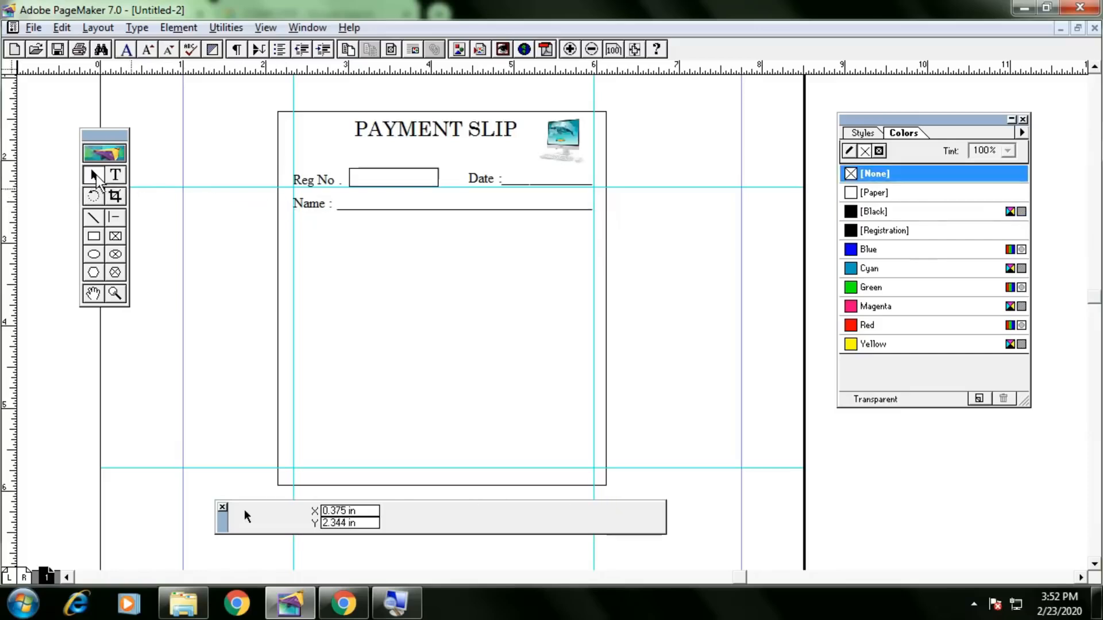
Duplicate the Name line below and delete its 'Name :' label, leaving an aligned blank underline.
click(377, 212)
key(ctrl+v)
key(Down)
key(Down)
key(Down)
key(Down)
key(Down)
key(Down)
key(Down)
key(Down)
key(Down)
key(Down)
key(Down)
key(Down)
key(Down)
key(Down)
key(Down)
key(Down)
key(Down)
key(Down)
key(Down)
key(Down)
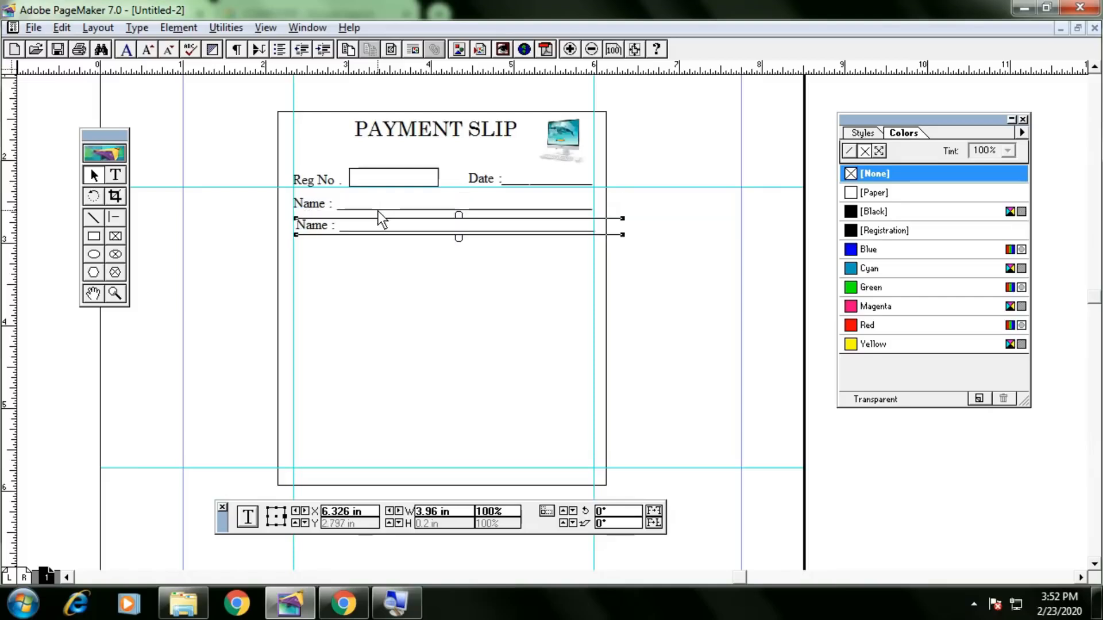
key(Down)
click(115, 174)
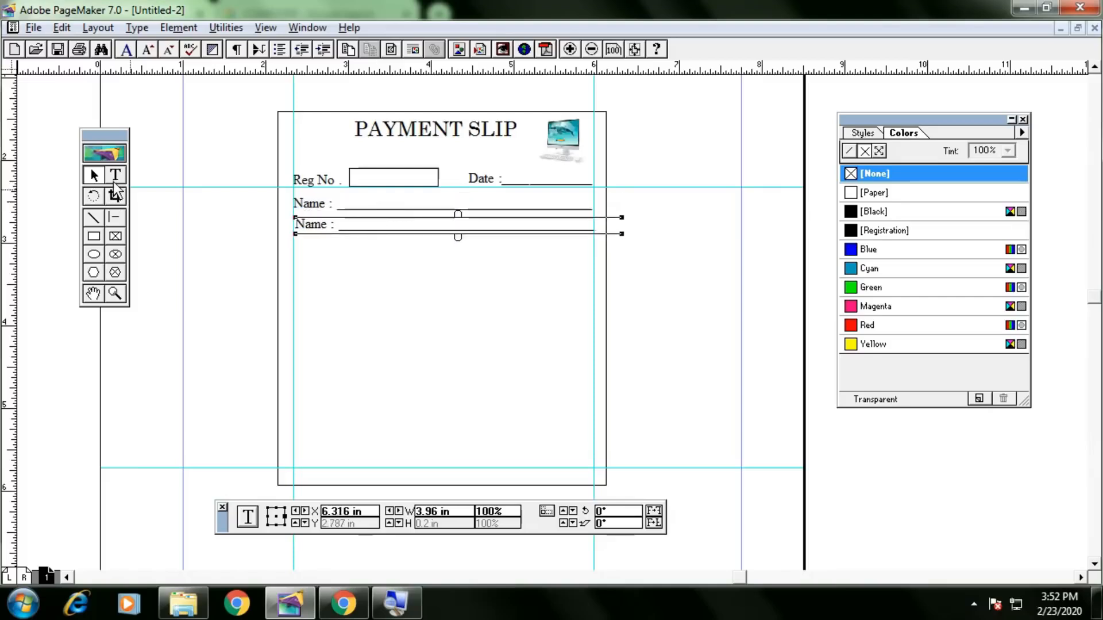
drag(340, 230, 263, 225)
key(BackSpace)
key(Tab)
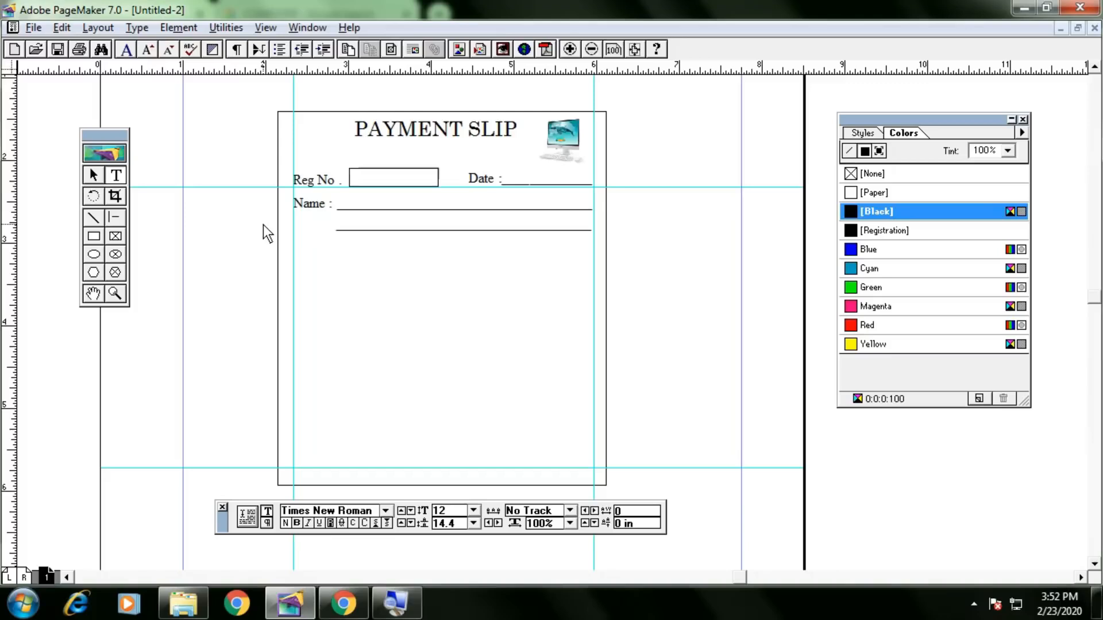
click(101, 174)
click(405, 230)
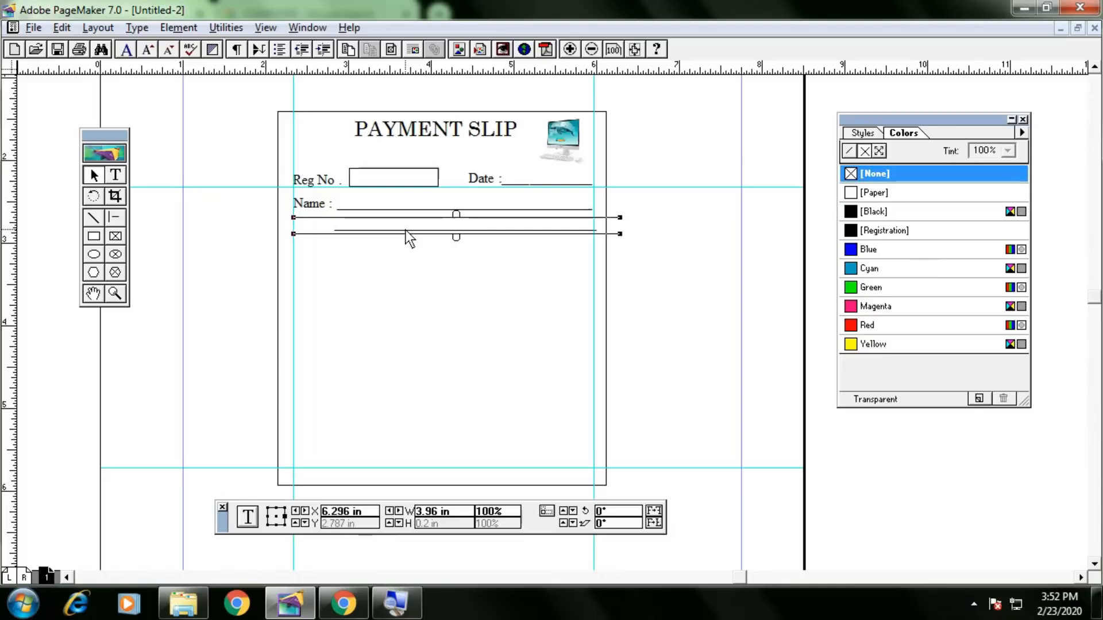
click(660, 230)
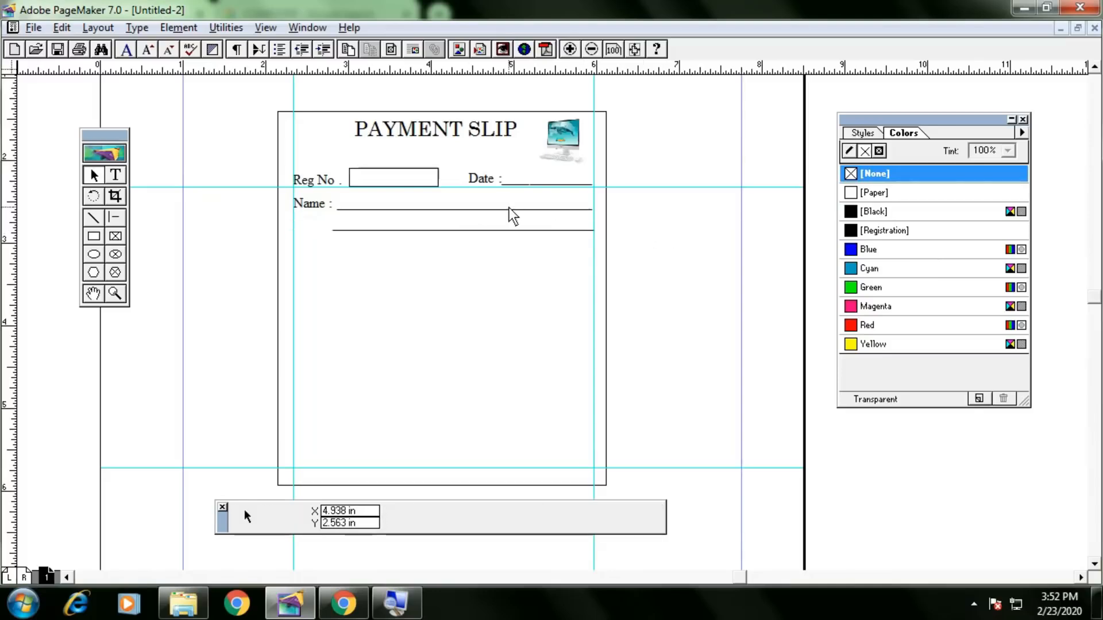
Remove the horizontal guide and draw a 3.64 by 1.094 in box below the Name lines.
click(627, 188)
click(627, 188)
drag(628, 187, 633, 69)
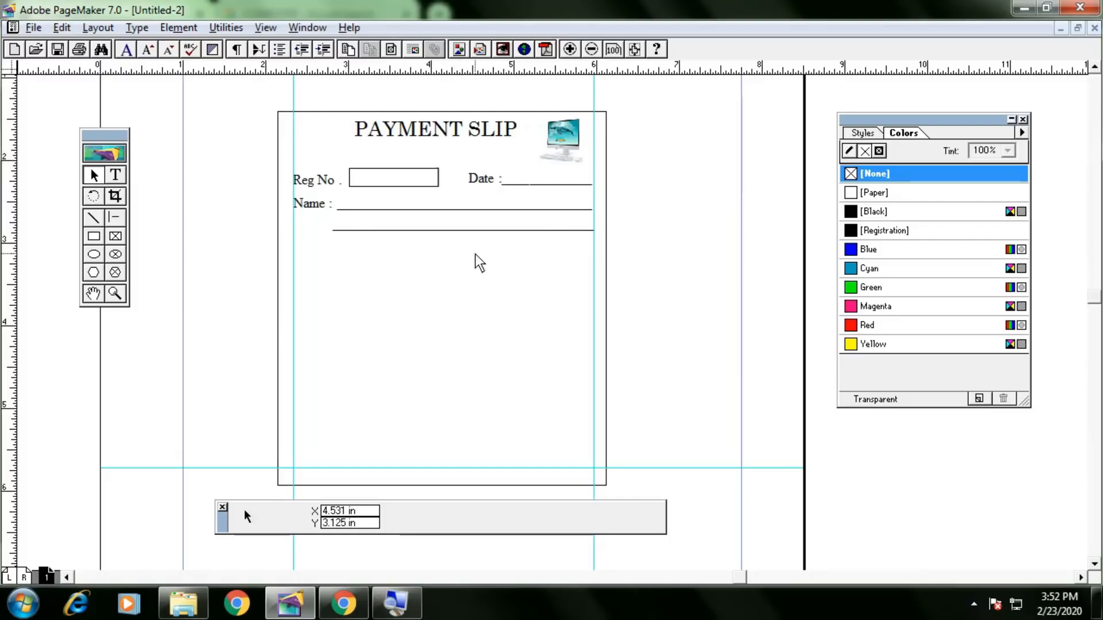
click(94, 236)
drag(294, 249, 594, 339)
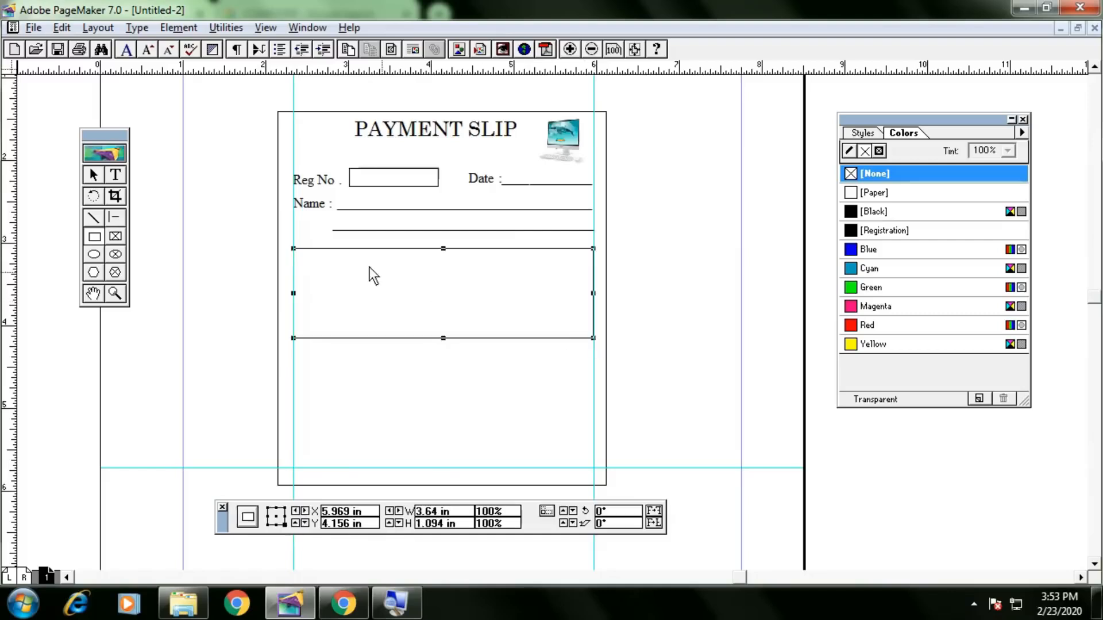
double_click(95, 217)
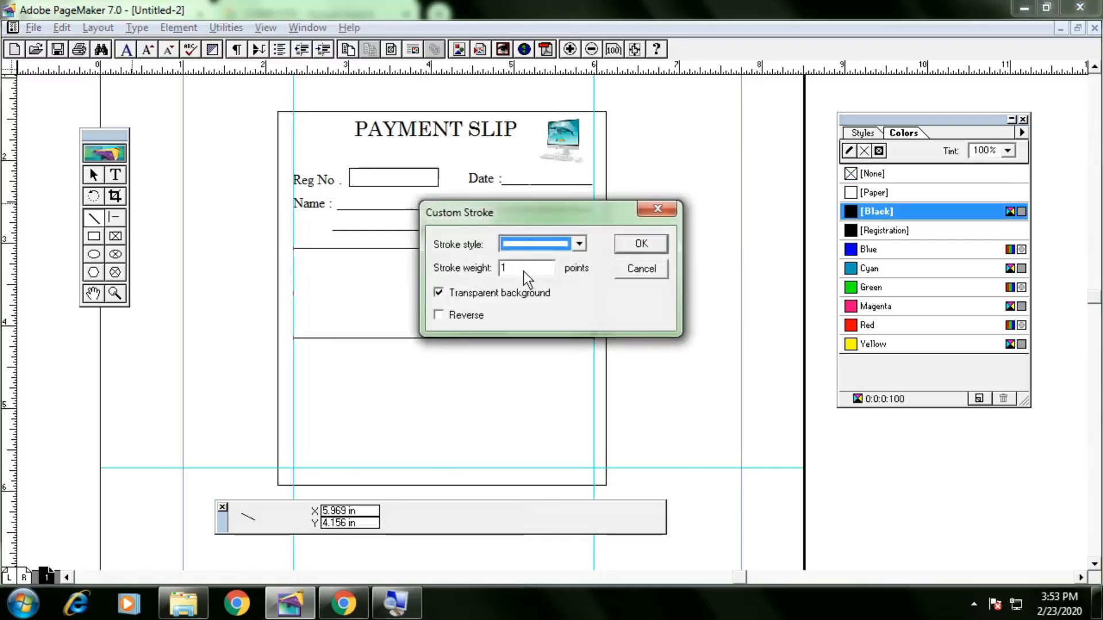
click(637, 268)
Draw two vertical dividers and one horizontal divider in the box, then delete the whole drawn table.
drag(344, 250, 345, 339)
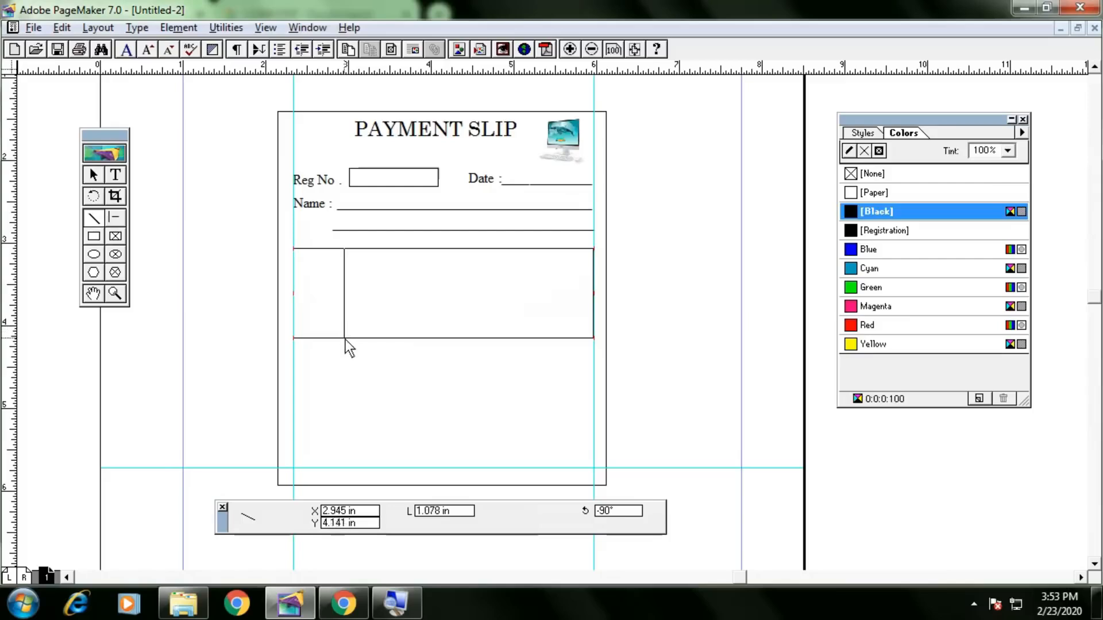
drag(398, 249, 399, 337)
drag(294, 267, 595, 266)
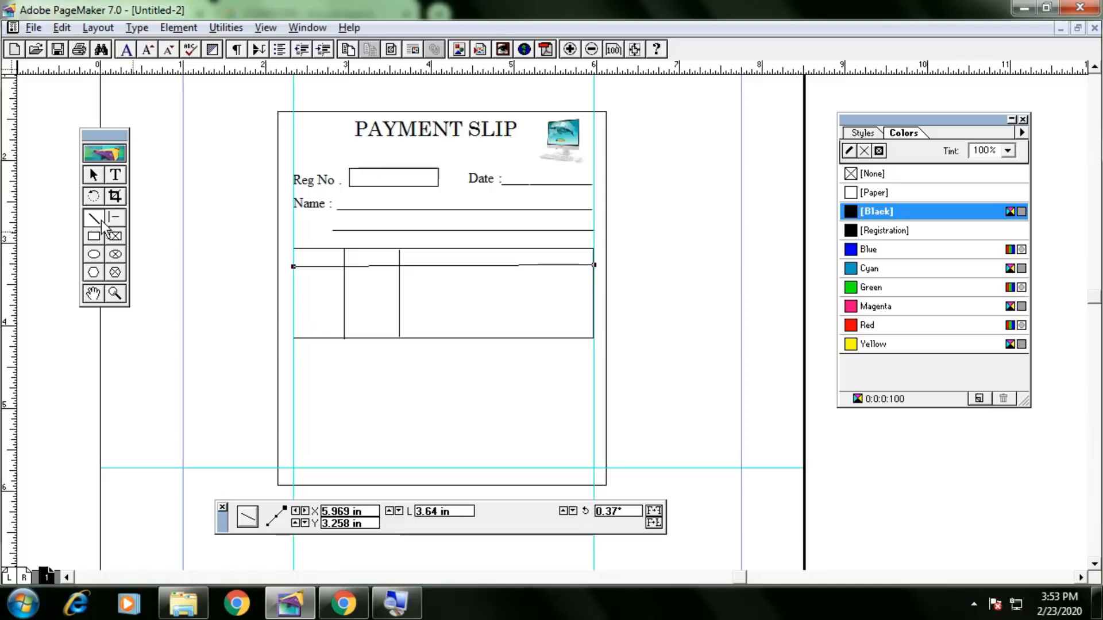
click(94, 174)
drag(240, 233, 629, 357)
key(Delete)
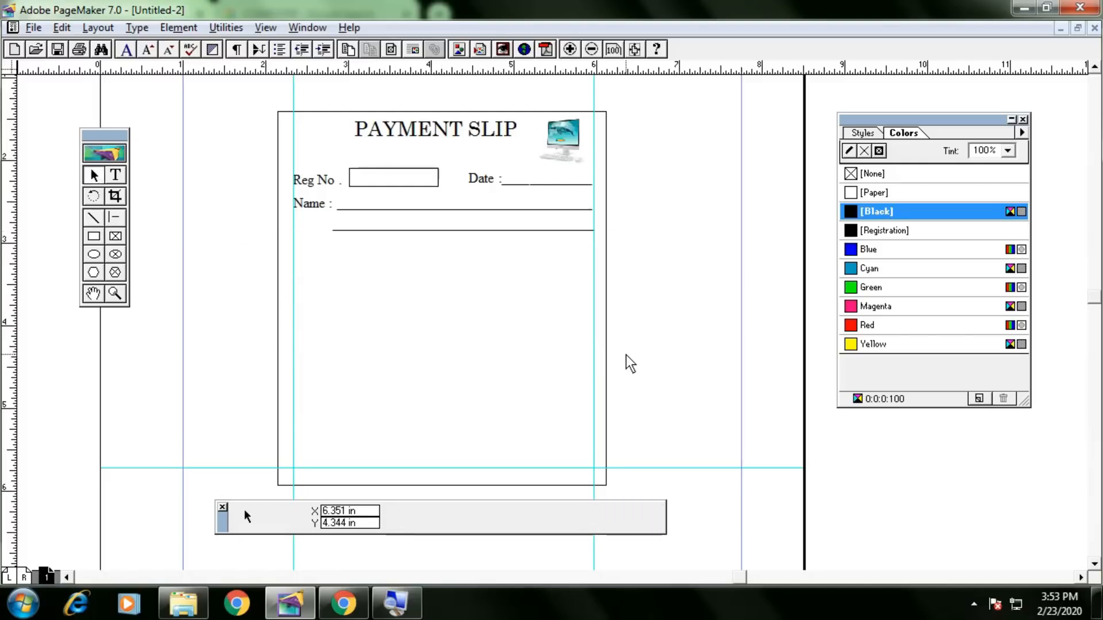
Insert a new embedded Microsoft Word Document object through Edit > Insert Object.
double_click(51, 17)
double_click(57, 21)
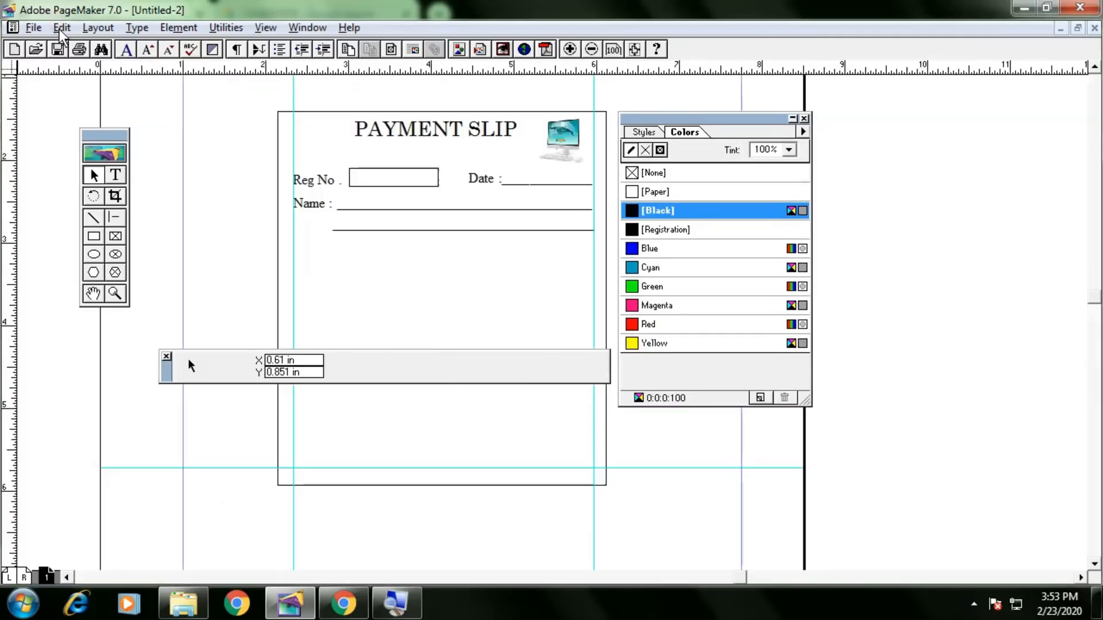
click(60, 27)
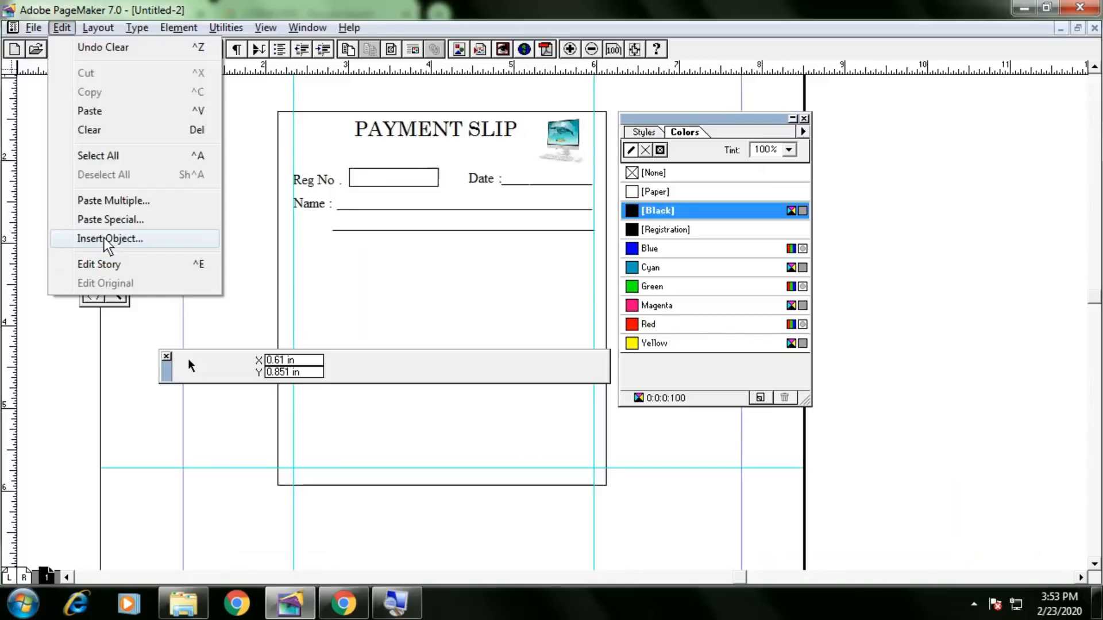
click(105, 239)
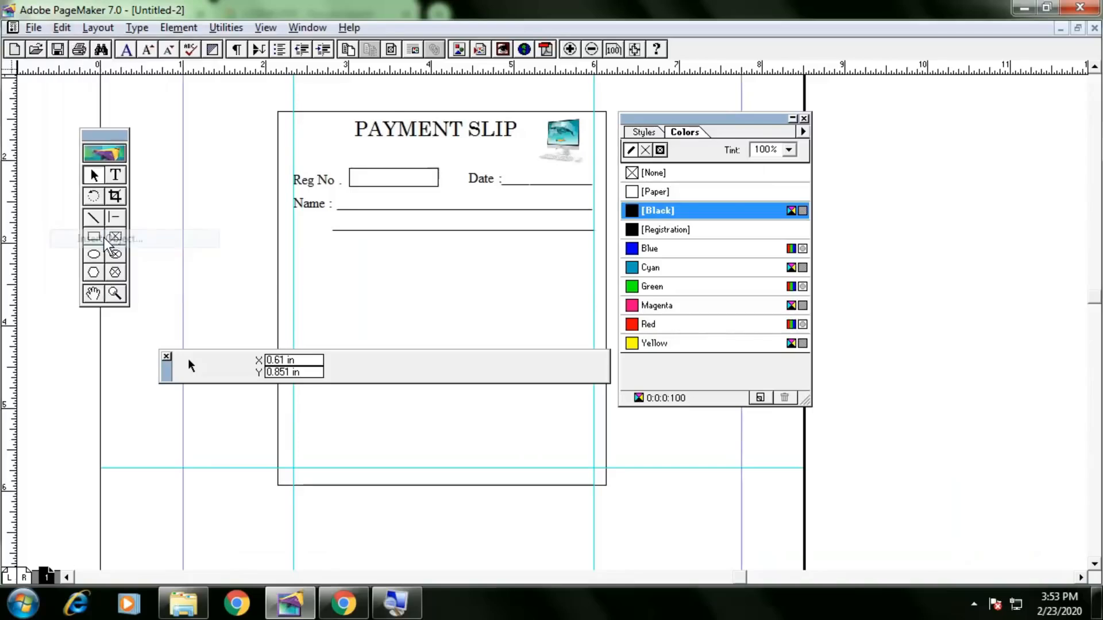
drag(630, 262, 635, 305)
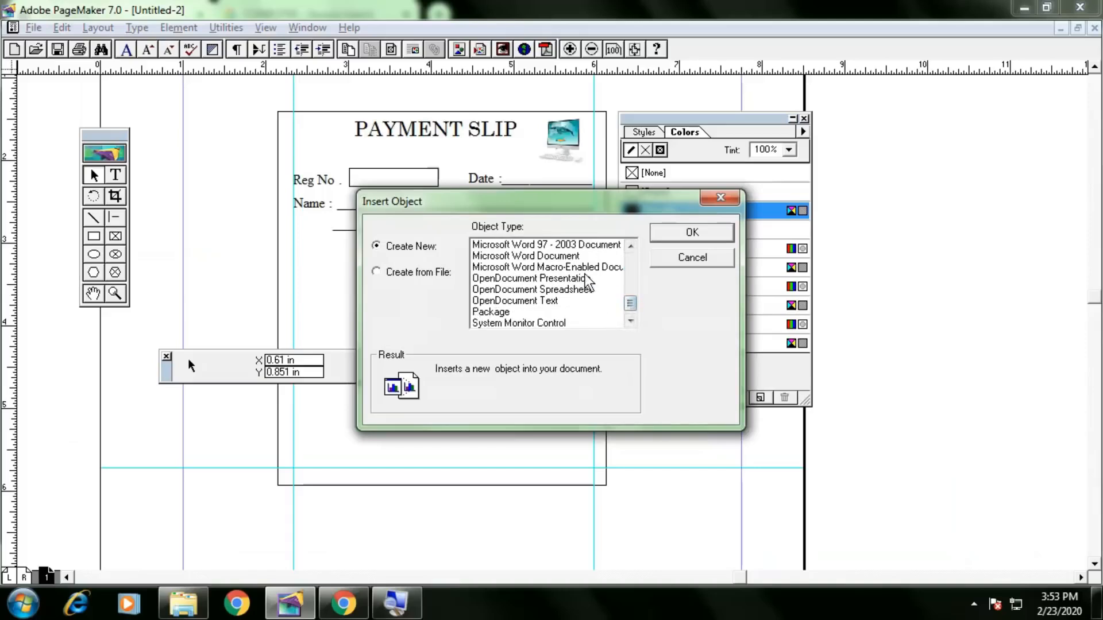
click(572, 258)
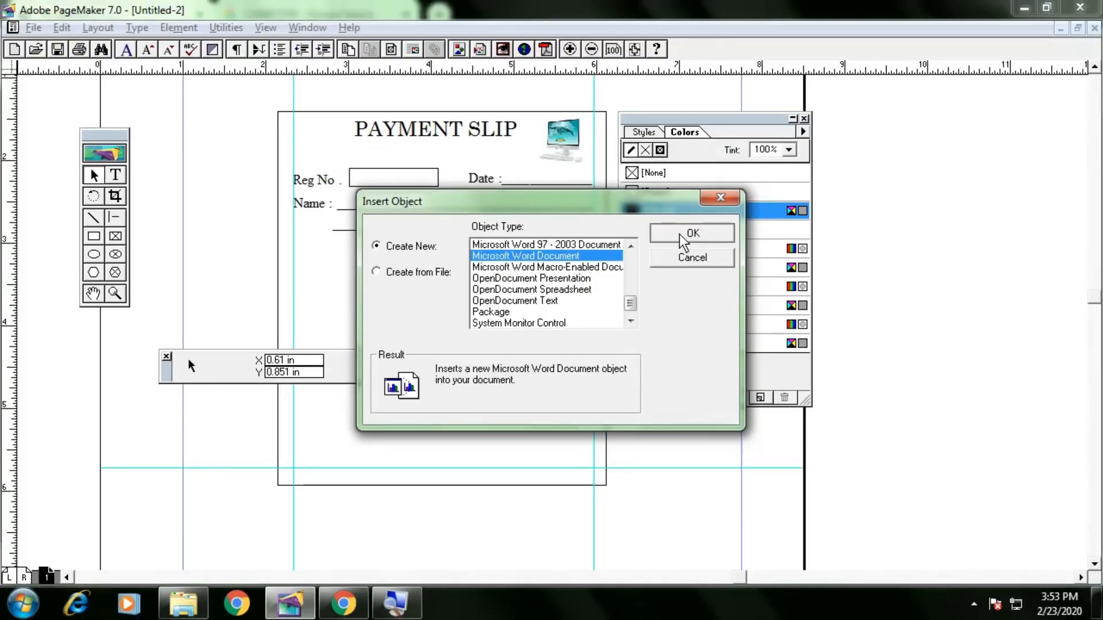
click(680, 234)
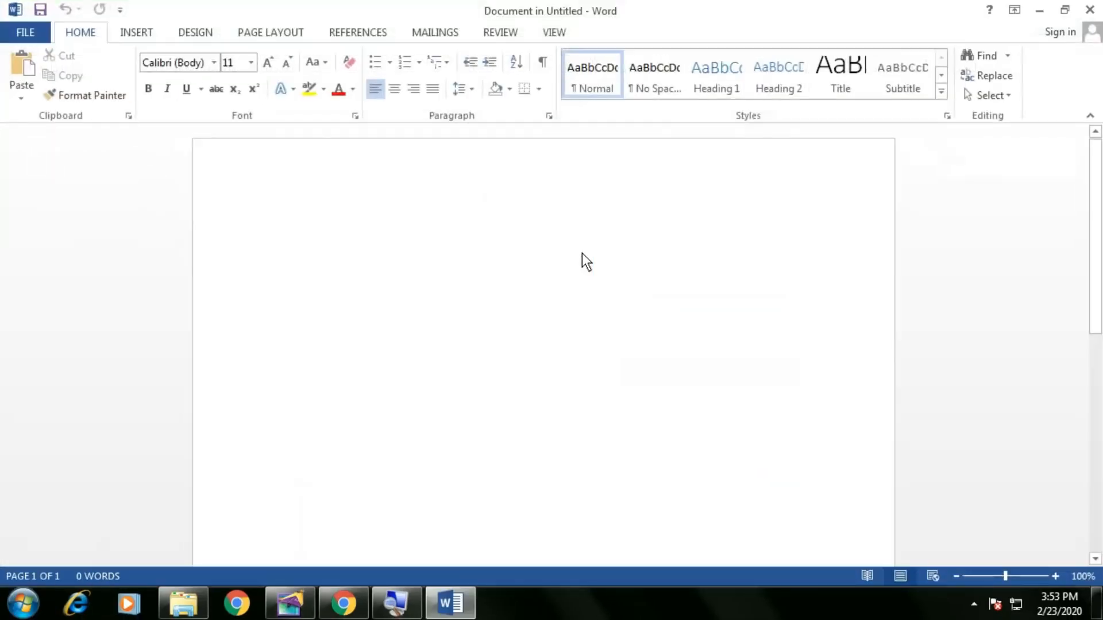
Dismiss the activation prompt and insert a 5x5 table in Word.
click(733, 109)
click(138, 33)
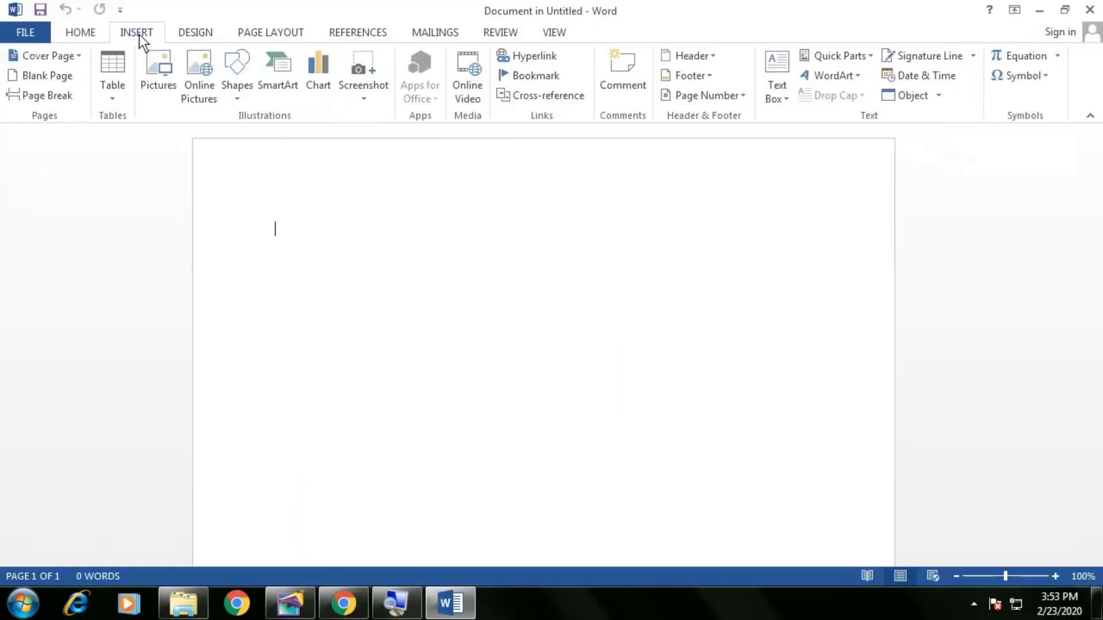
click(115, 95)
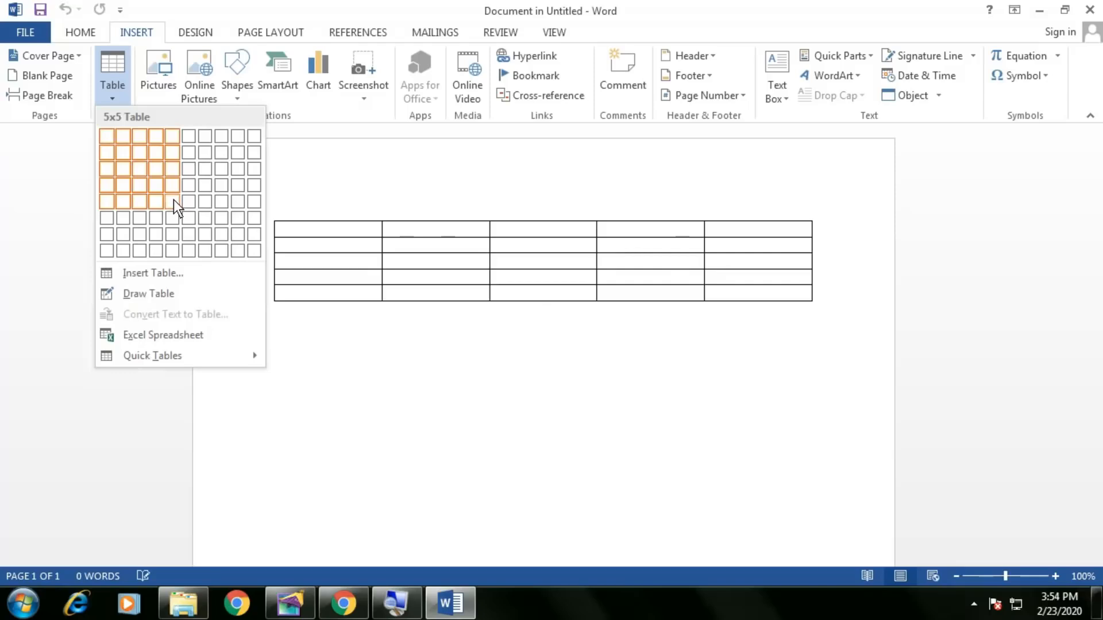
click(174, 199)
Type headers SR NO, NAME, INST.1, INST.2, INST.3, then change NAME to COURSE.
text(SR NO)
key(Tab)
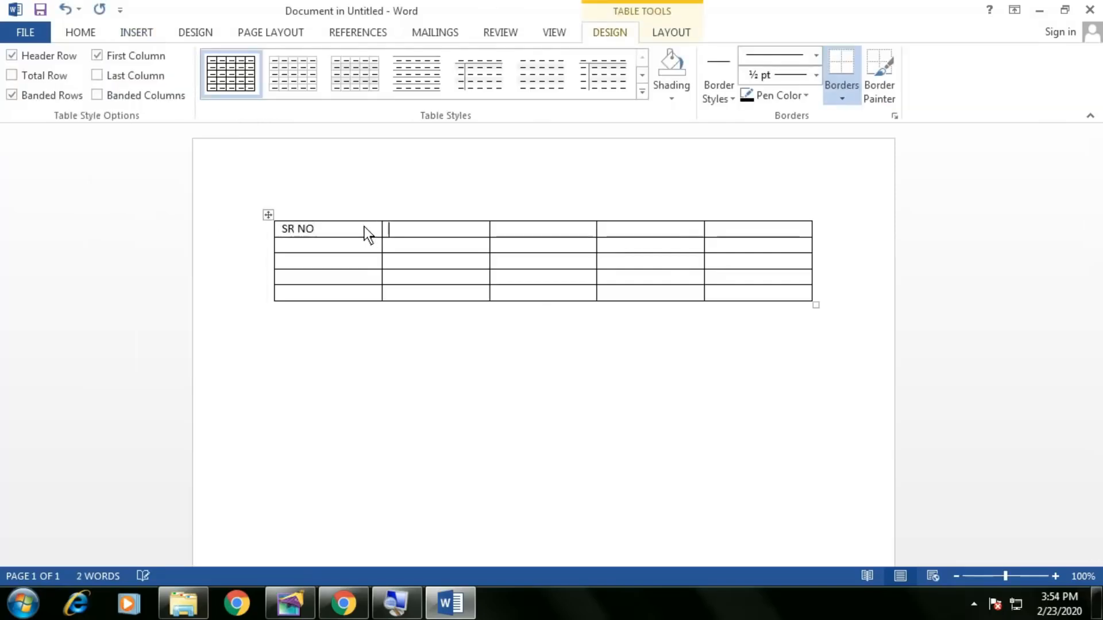
text(NAME)
key(Tab)
text(INST)
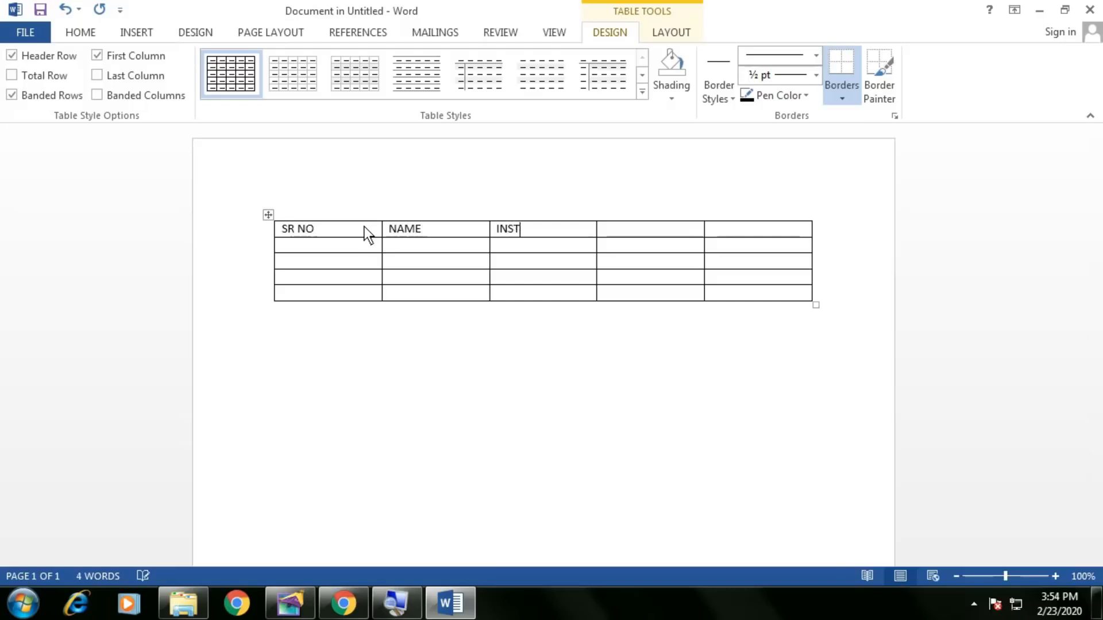
text(.1)
key(Tab)
text(INST.2)
key(Tab)
text(INST.3)
double_click(434, 233)
key(BackSpace)
text(COURSE)
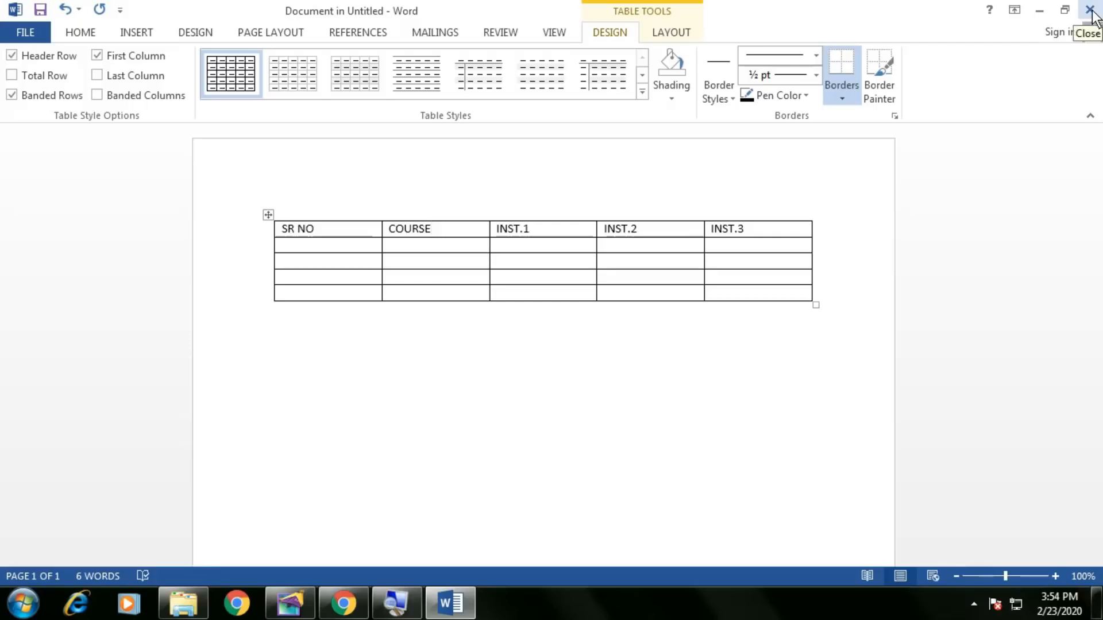
Return from Word to the slip and move the colours and position panels away from the table.
click(1091, 11)
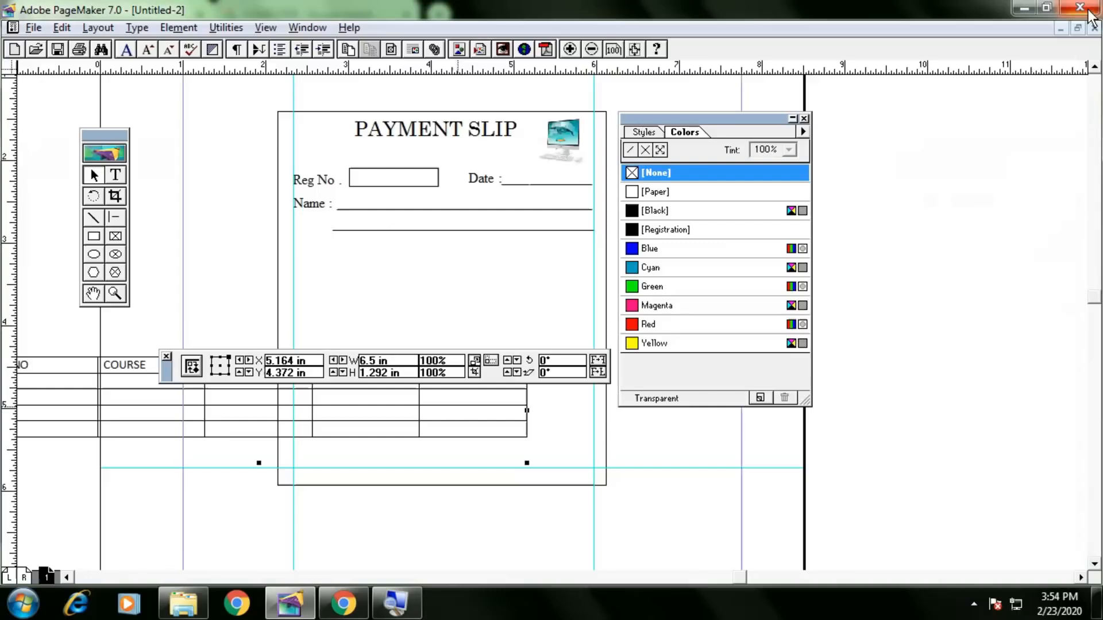
drag(430, 422, 467, 448)
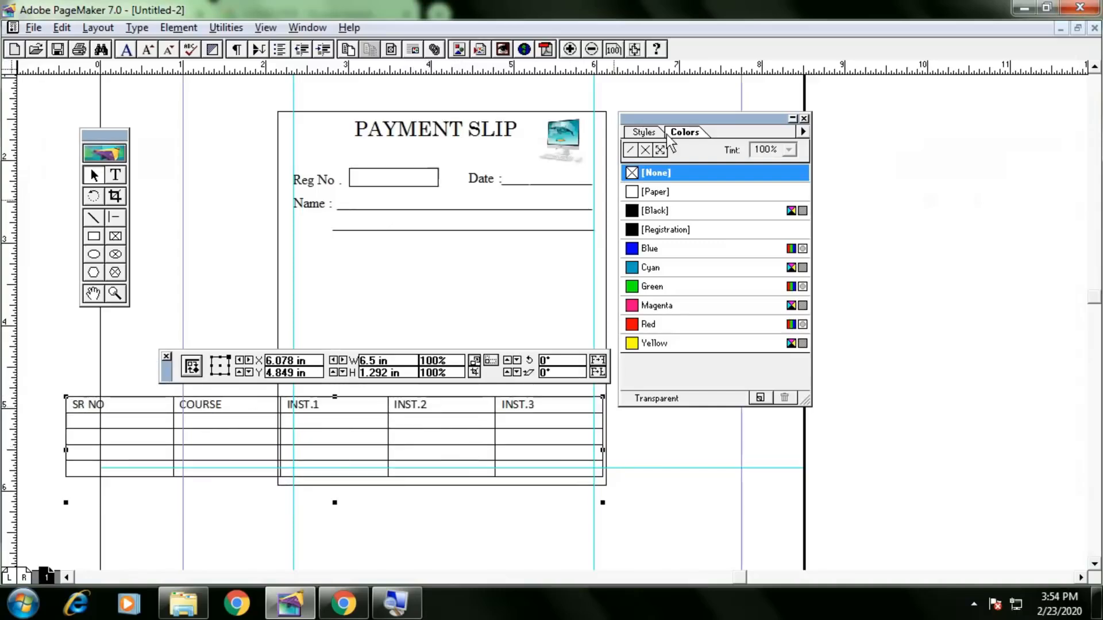
drag(816, 118, 1046, 120)
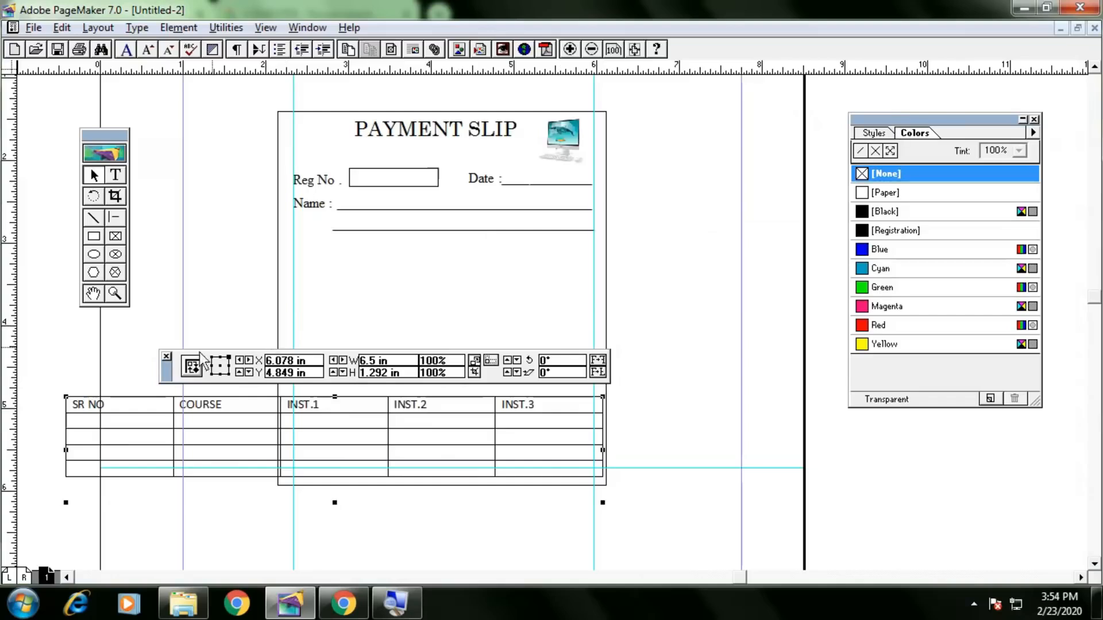
drag(173, 372, 219, 532)
Move the table onto the slip below the Name lines and resize it to the guides.
drag(254, 437, 426, 321)
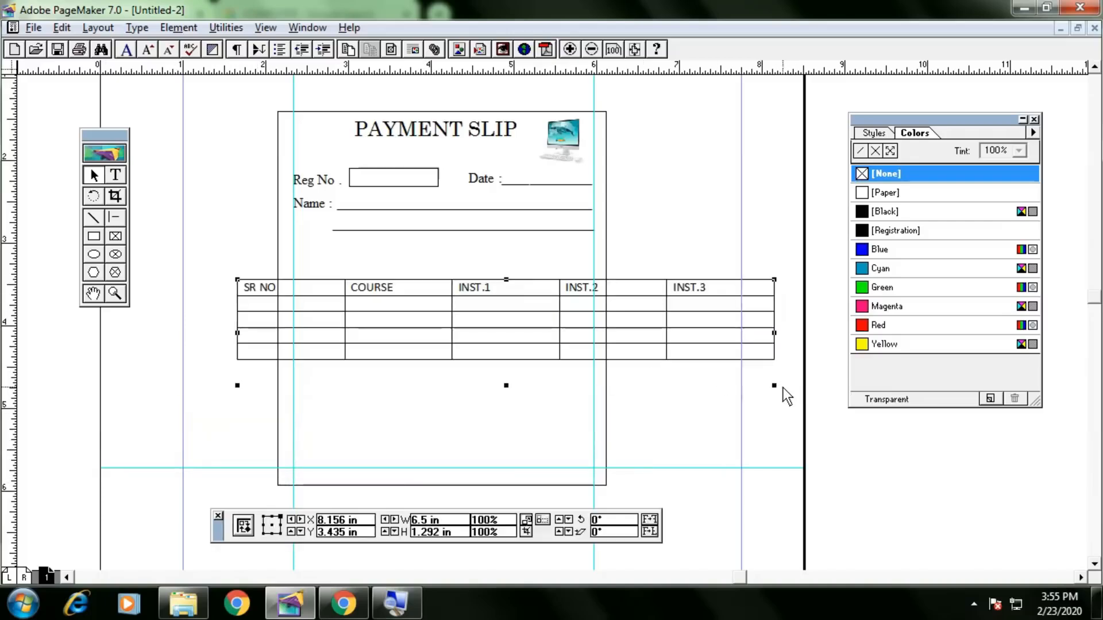
drag(774, 386, 623, 372)
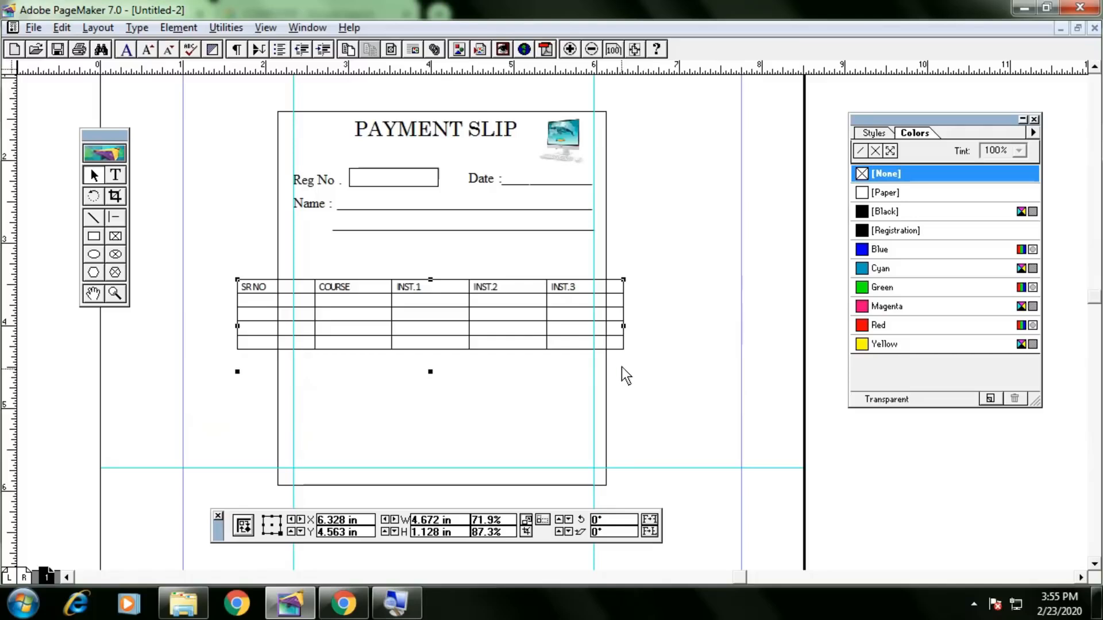
drag(529, 314, 572, 288)
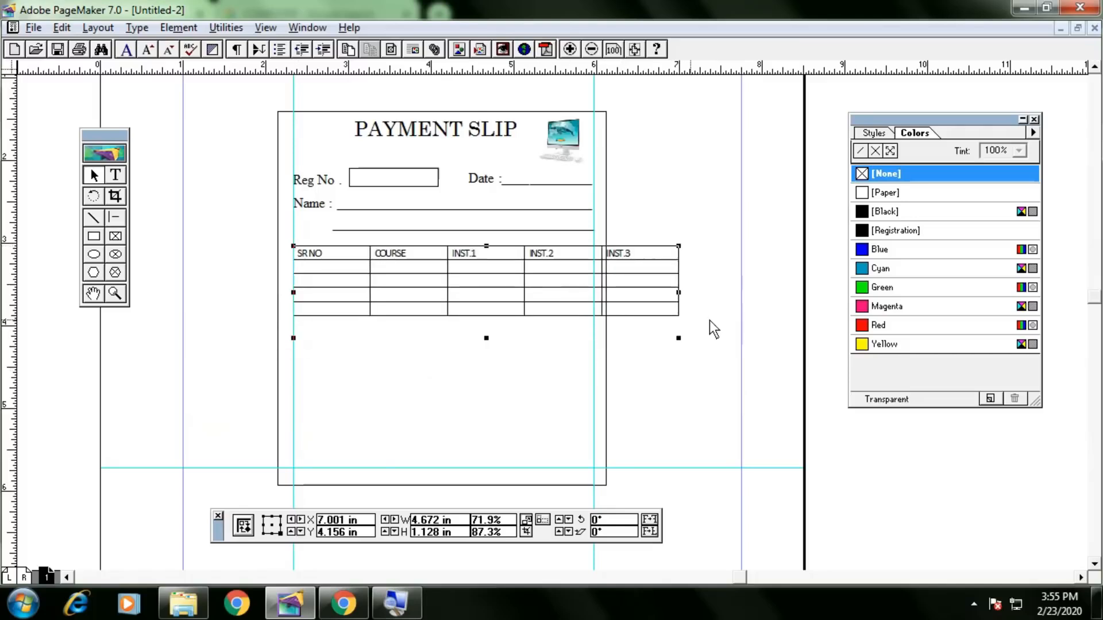
drag(679, 338, 588, 332)
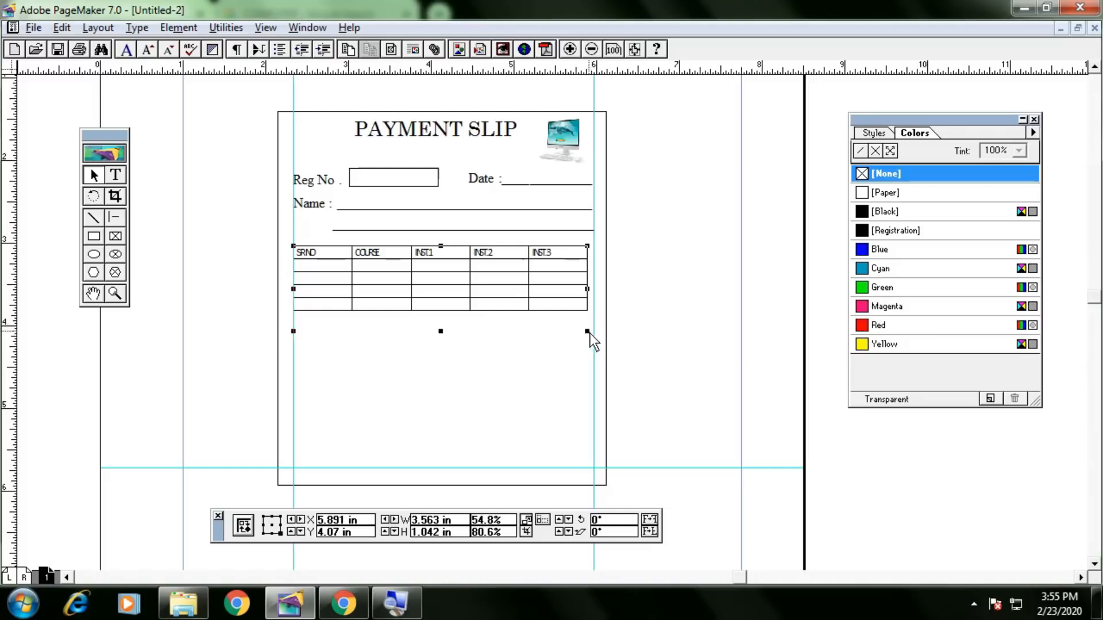
drag(591, 333, 595, 338)
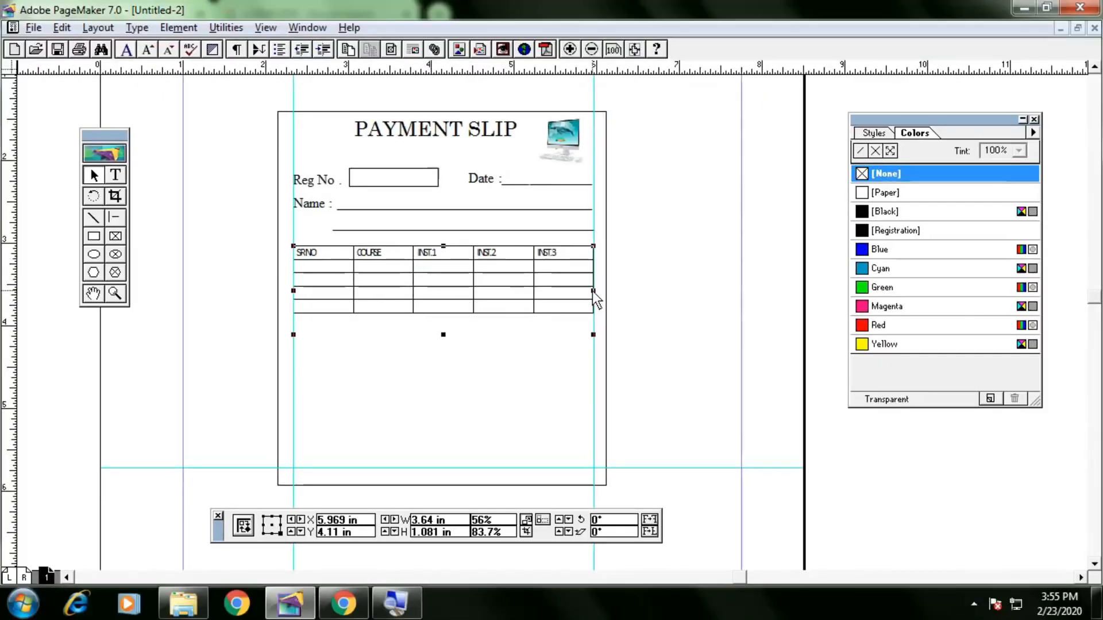
drag(594, 291, 718, 293)
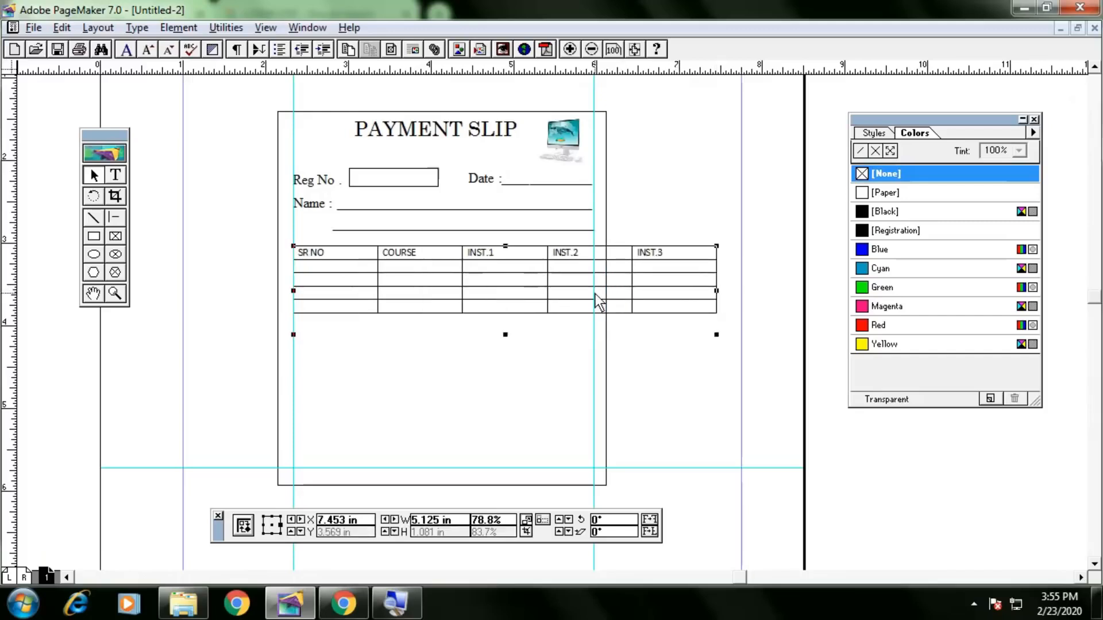
drag(449, 289, 421, 304)
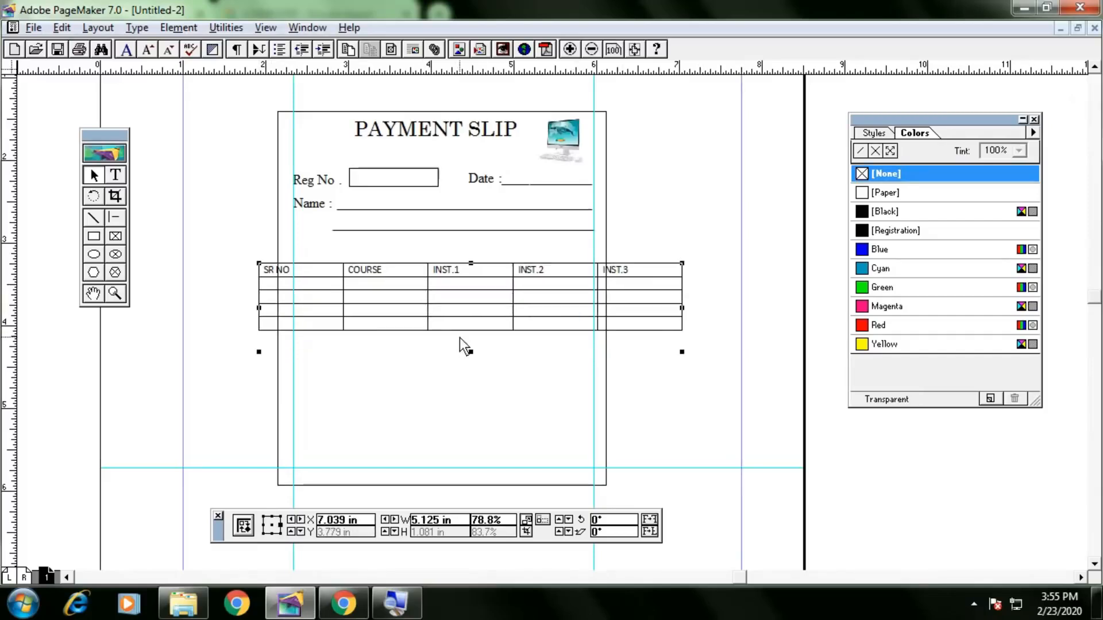
drag(684, 352, 542, 333)
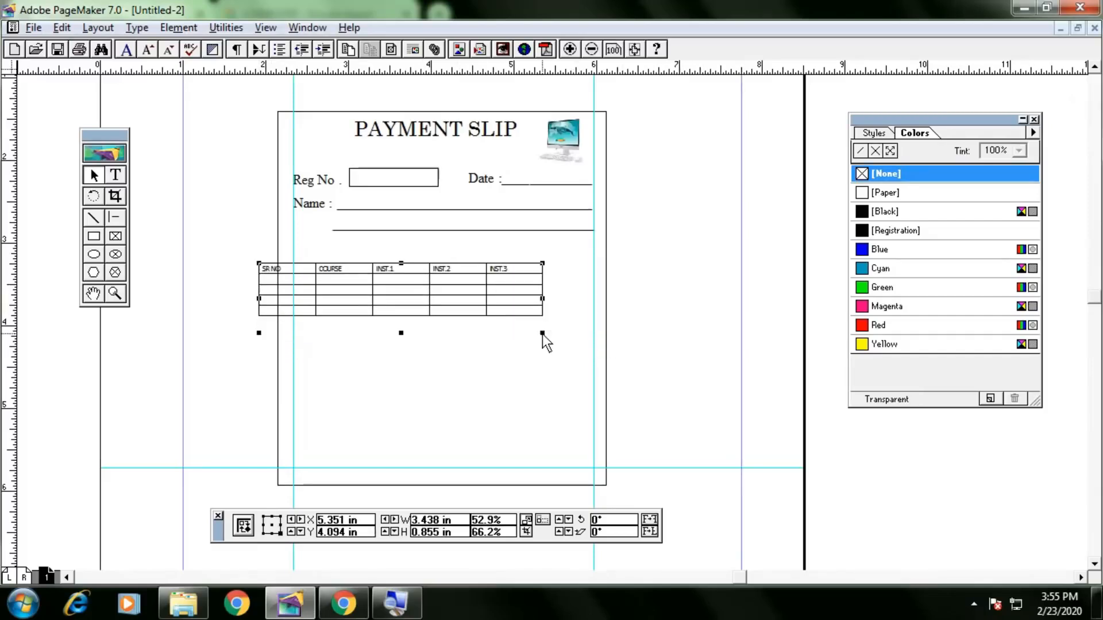
drag(538, 292, 548, 290)
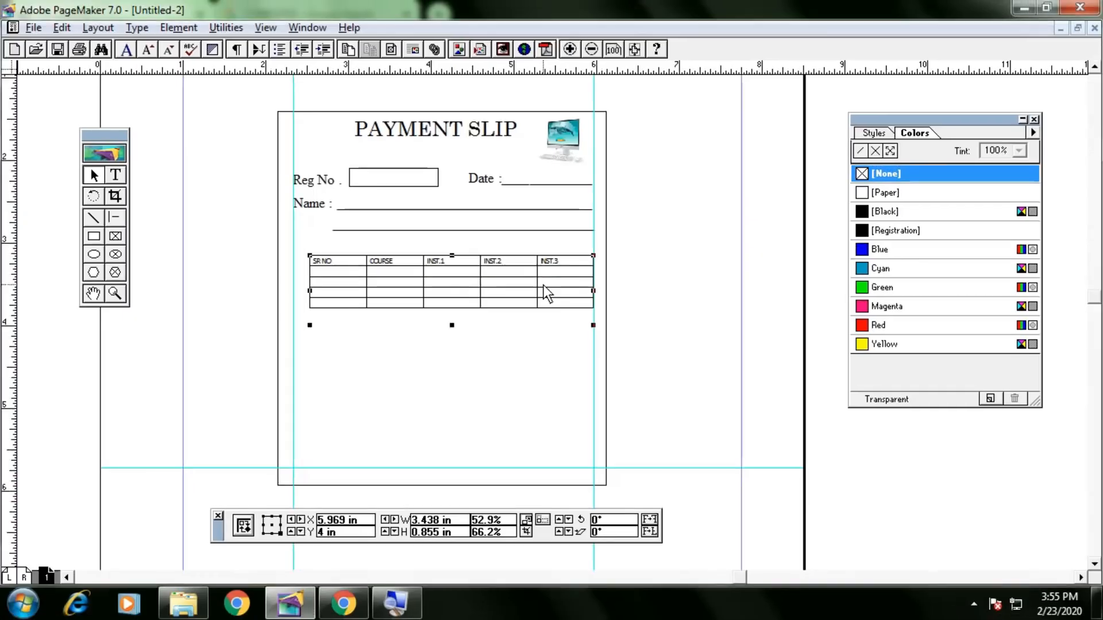
Re-paste the table, set its width to 3.688 in, and nudge it into place.
key(Delete)
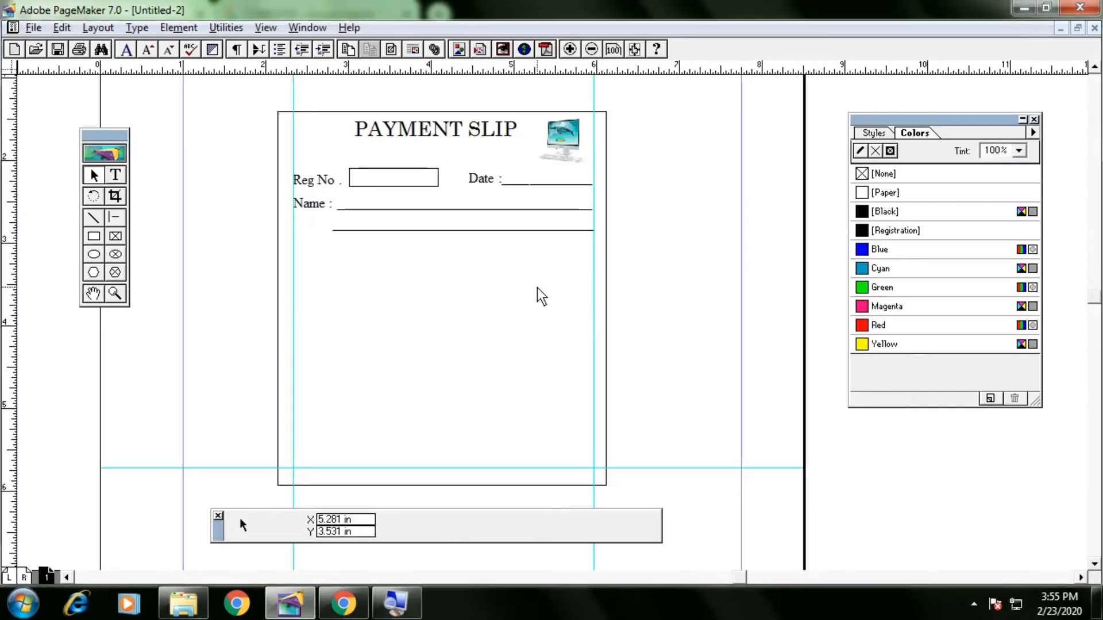
key(ctrl+v)
drag(611, 347, 543, 335)
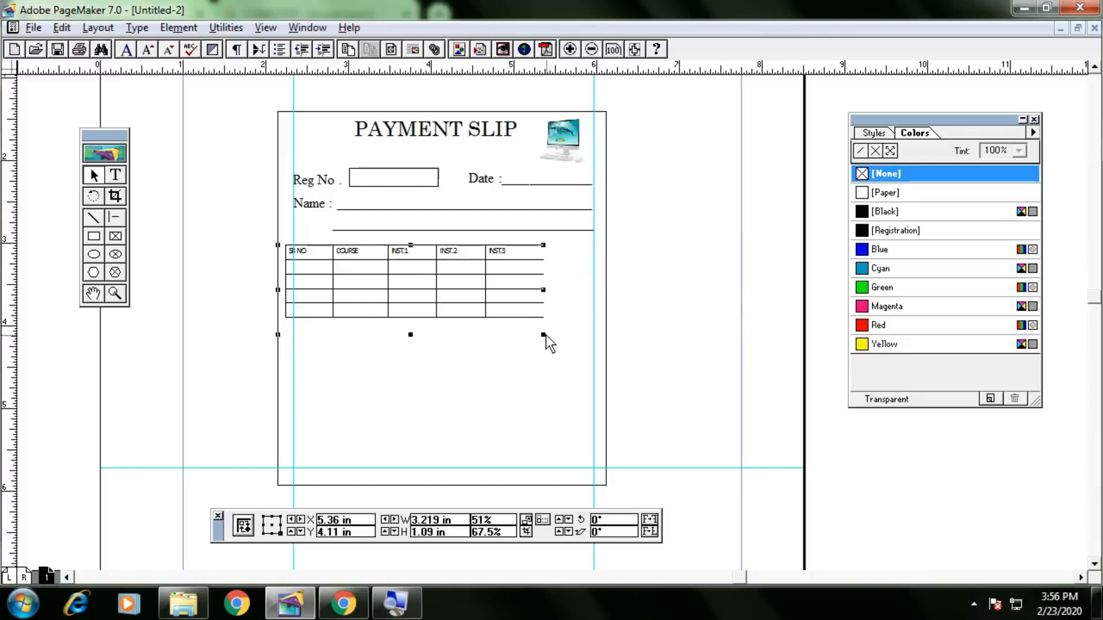
drag(544, 334, 582, 335)
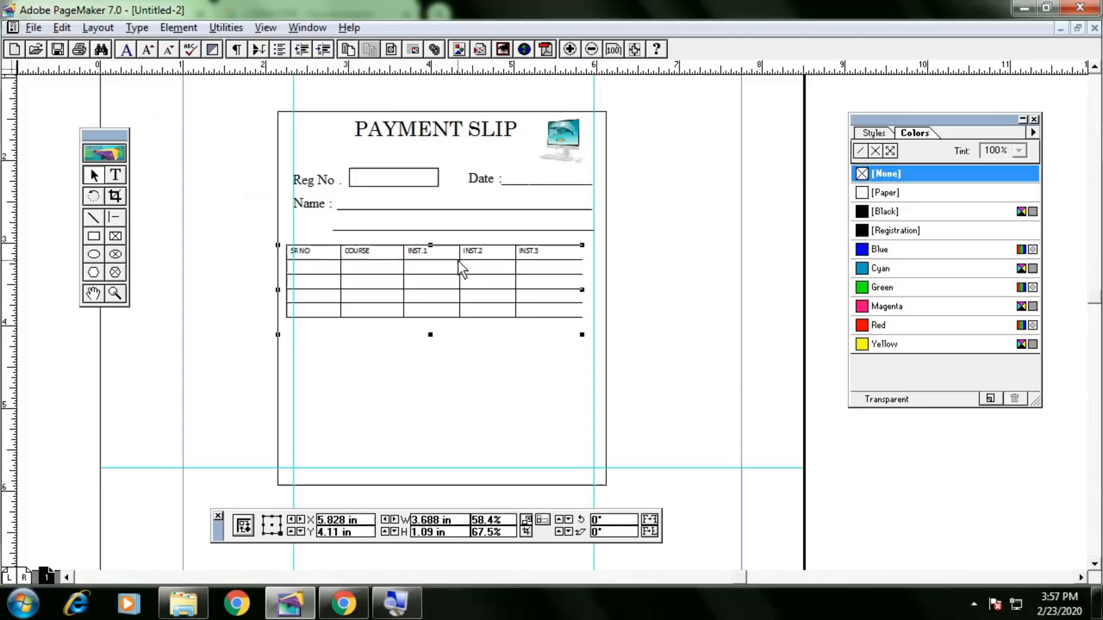
drag(453, 267, 457, 267)
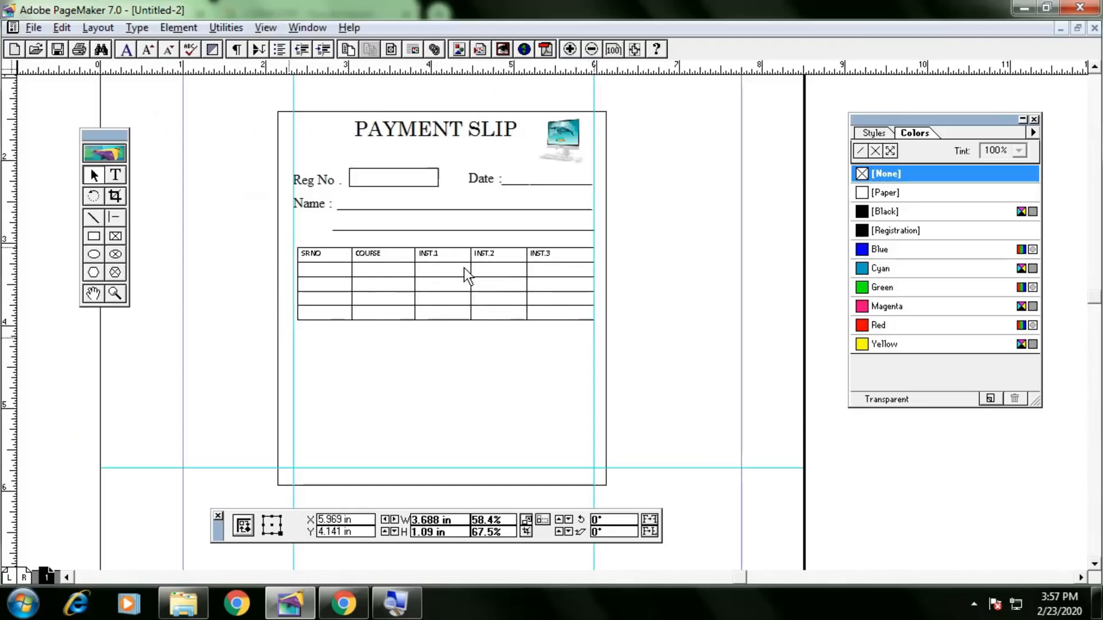
drag(464, 268, 478, 282)
key(Left)
key(Left)
key(Left)
key(Left)
key(Up)
key(Up)
key(Up)
key(Down)
key(Down)
key(Down)
key(Down)
key(Down)
key(Down)
key(Down)
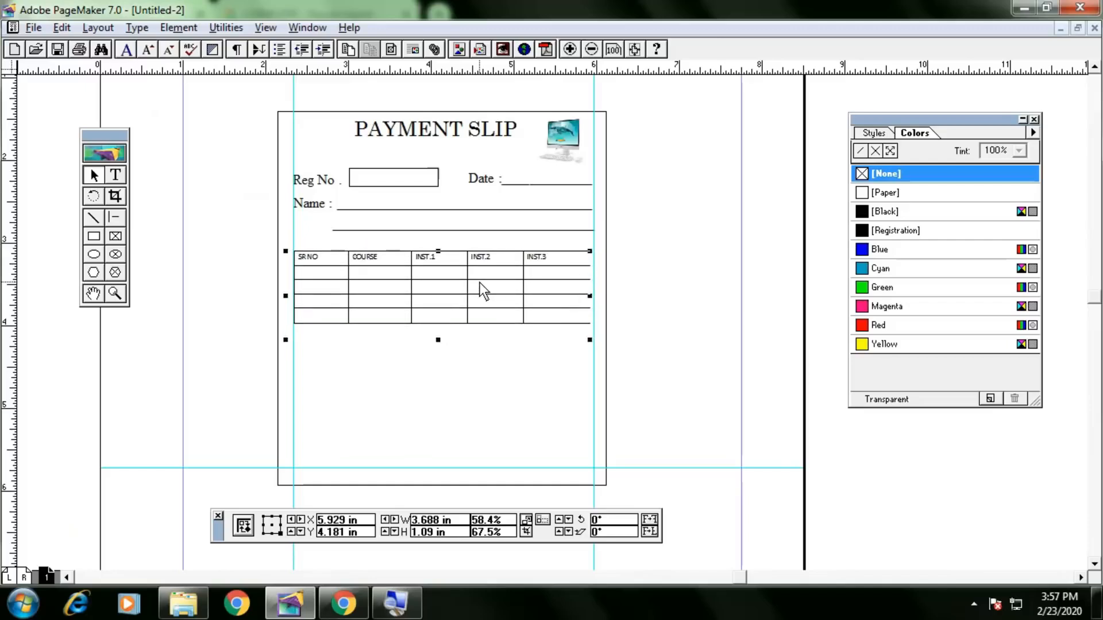
double_click(480, 283)
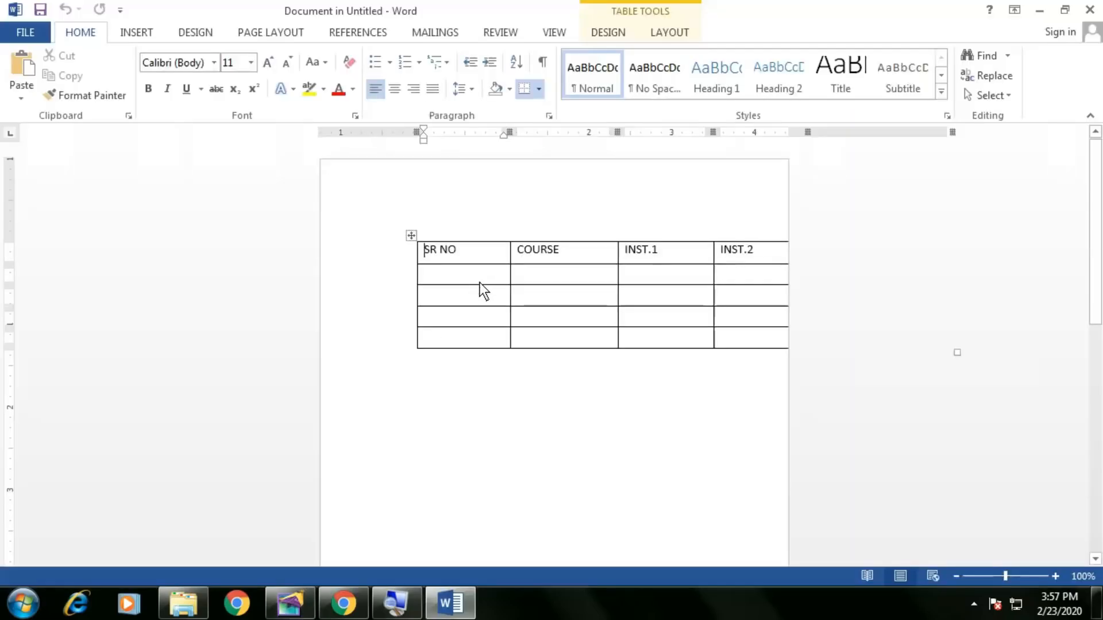
Narrow the embedded Word table until all five columns through INST.3 show, then close Word.
click(610, 276)
scroll(598, 293, down, 2)
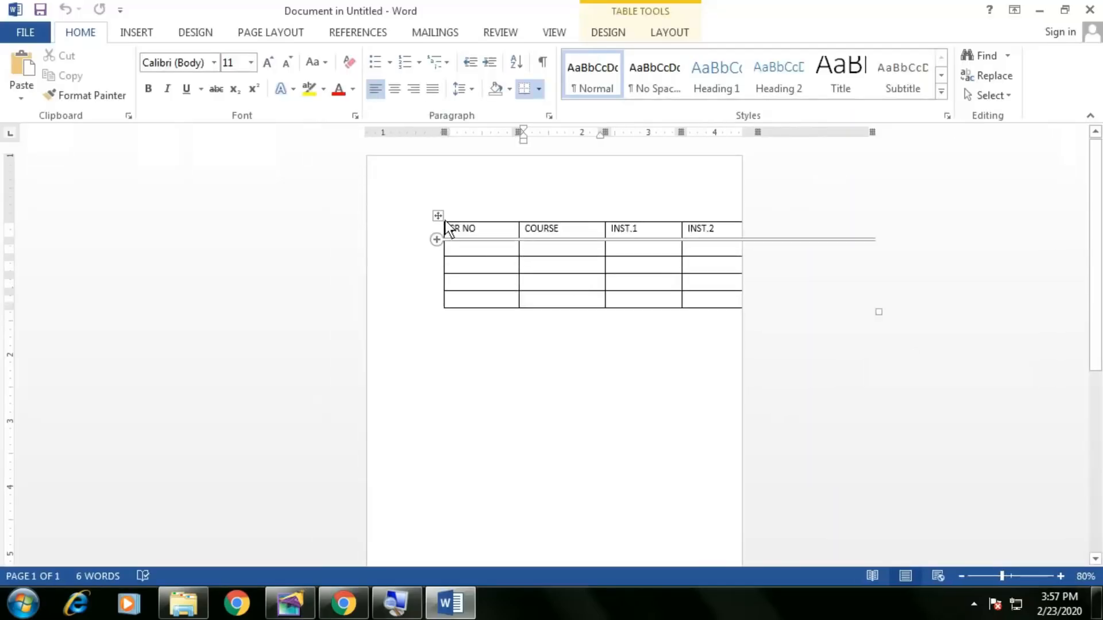
click(437, 216)
drag(879, 313, 720, 297)
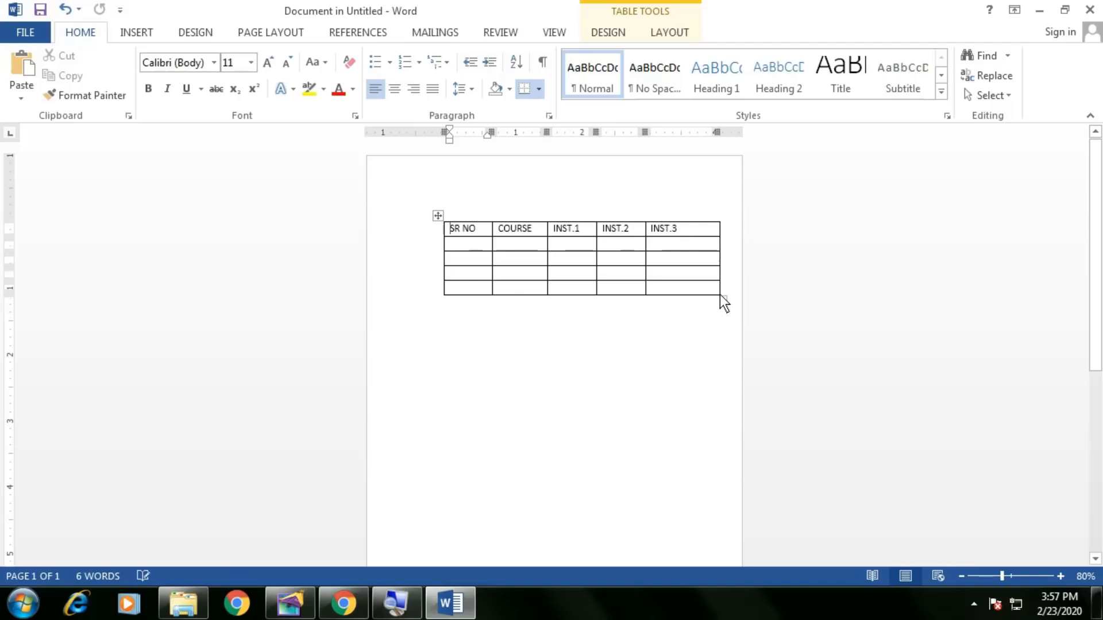
click(1090, 10)
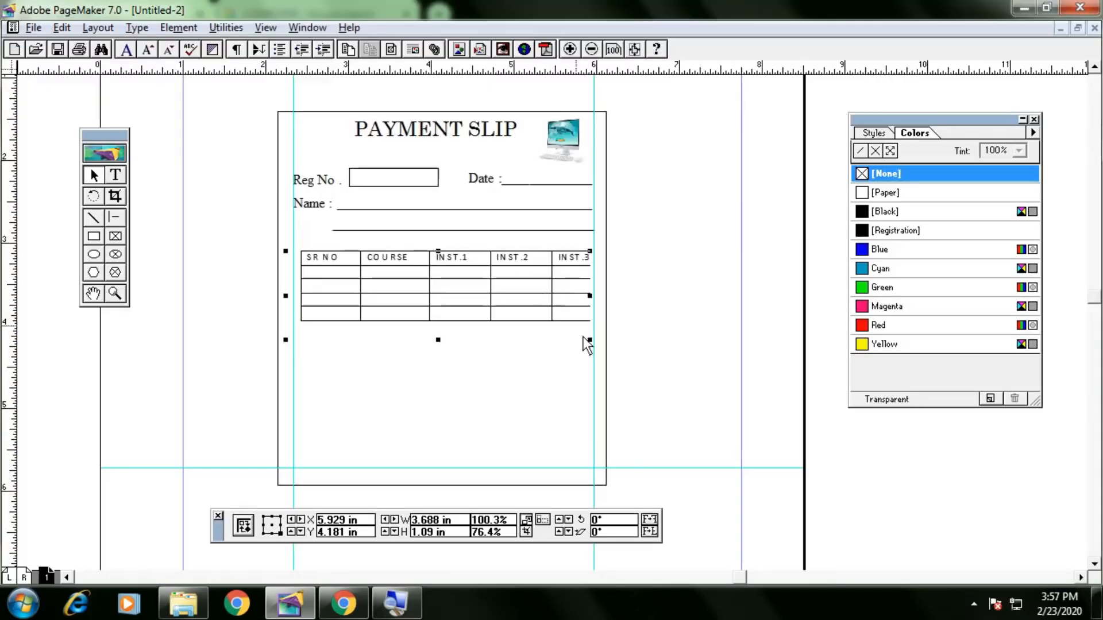
Delete the embedded payment table from the slip.
drag(591, 341, 588, 341)
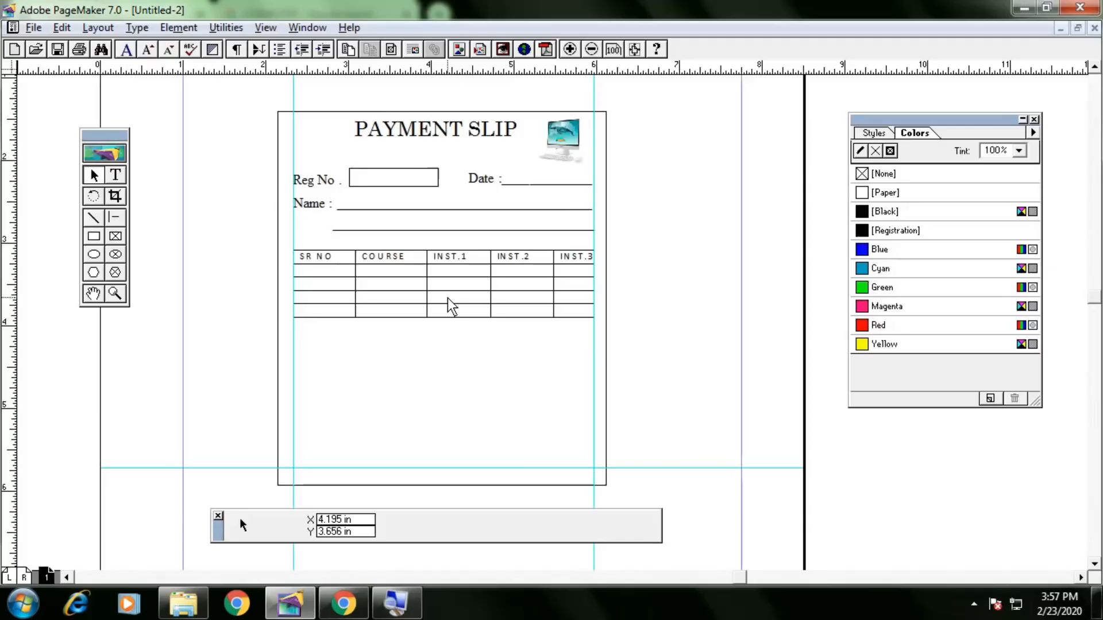
click(448, 300)
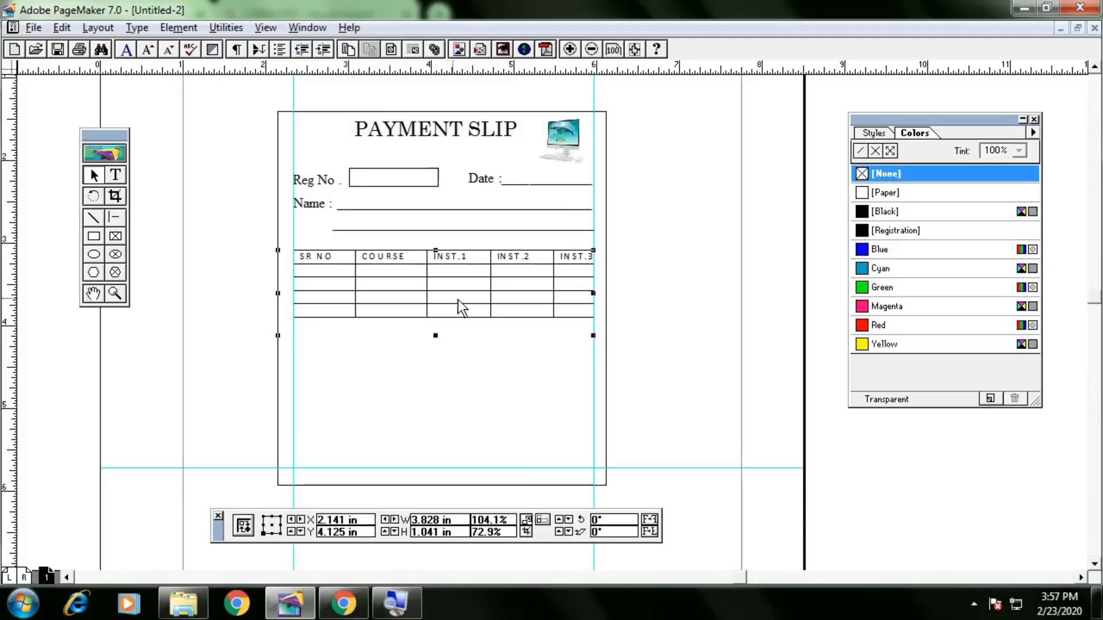
click(495, 359)
click(478, 308)
click(601, 347)
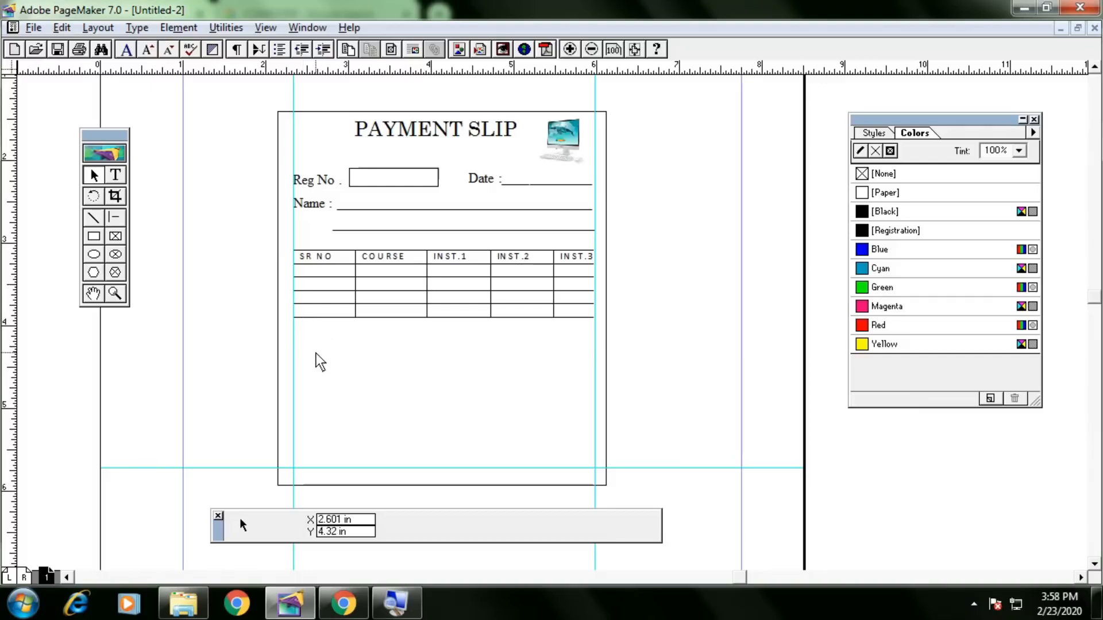
click(384, 306)
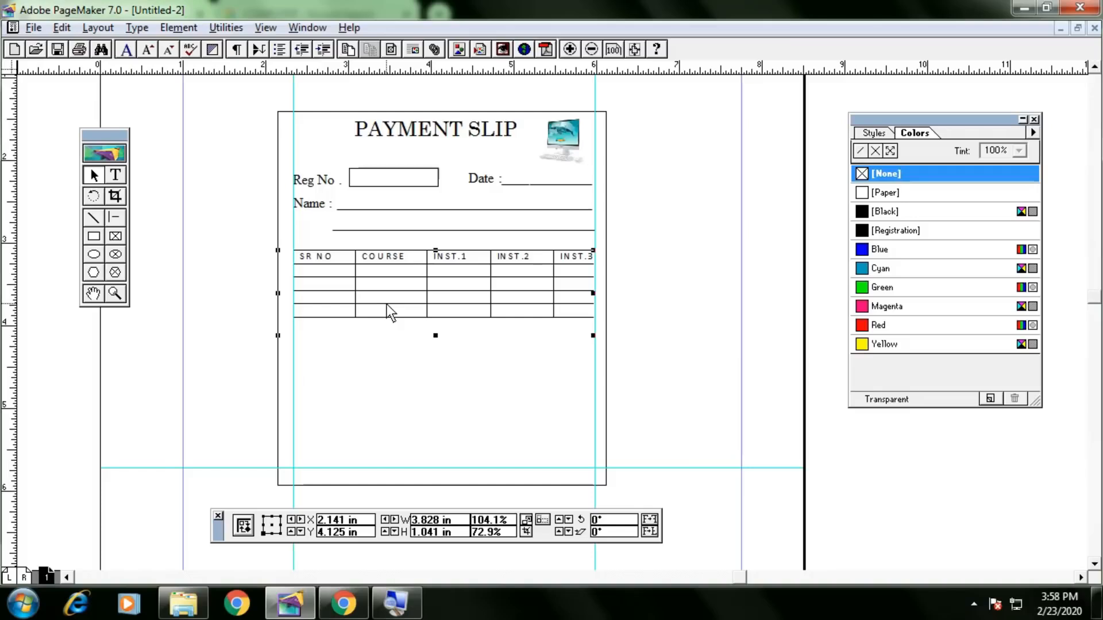
key(Delete)
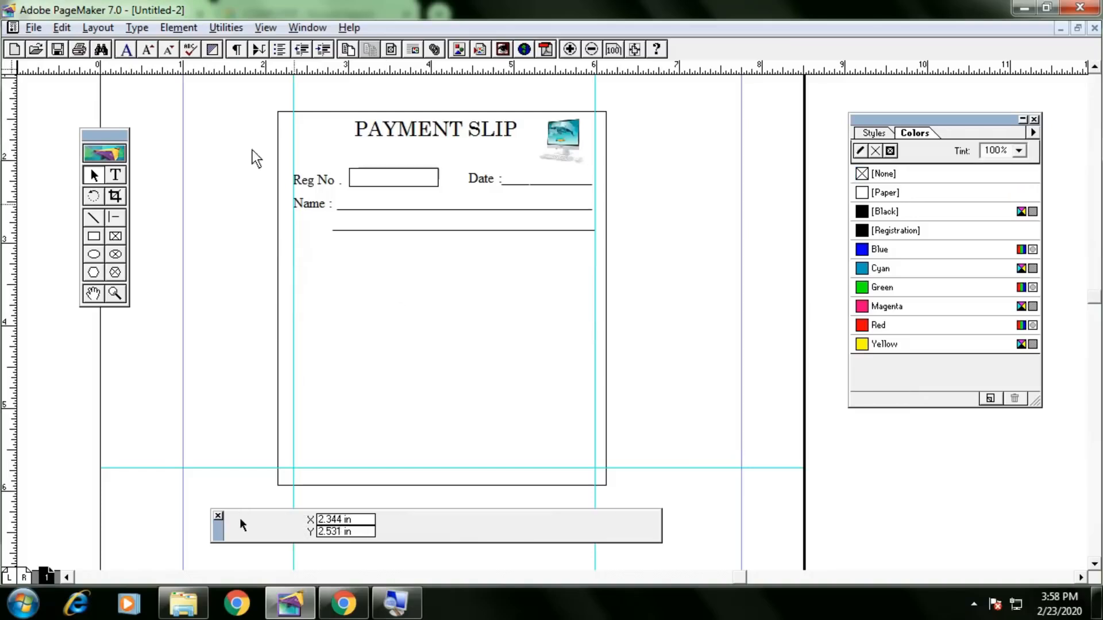
Begin Edit > Insert Object and pick Microsoft Word Document as the object type.
click(62, 27)
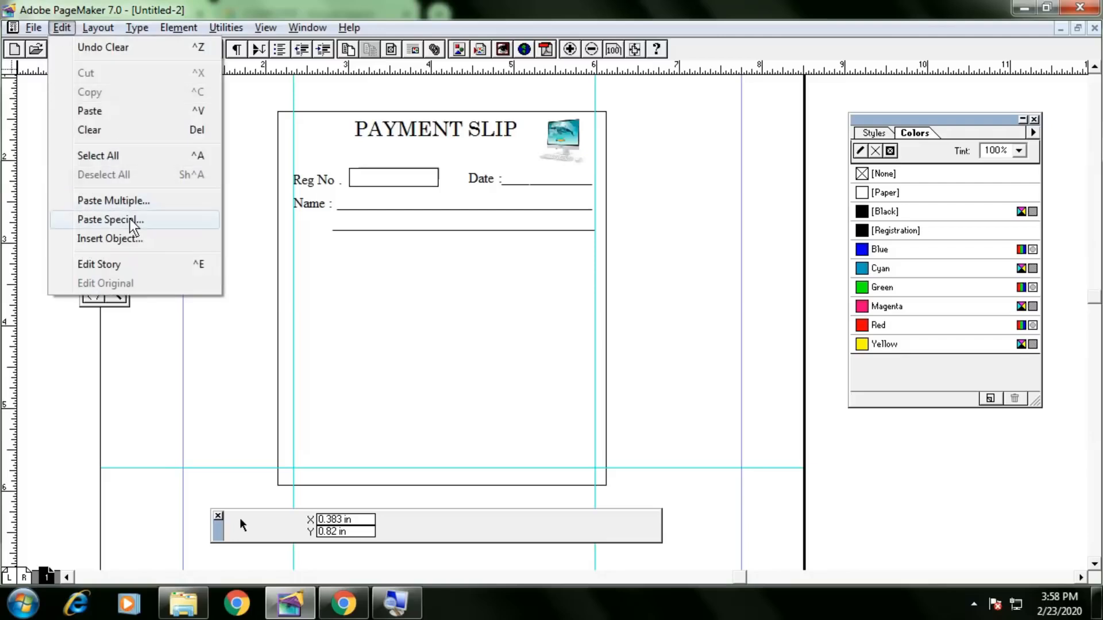
click(109, 238)
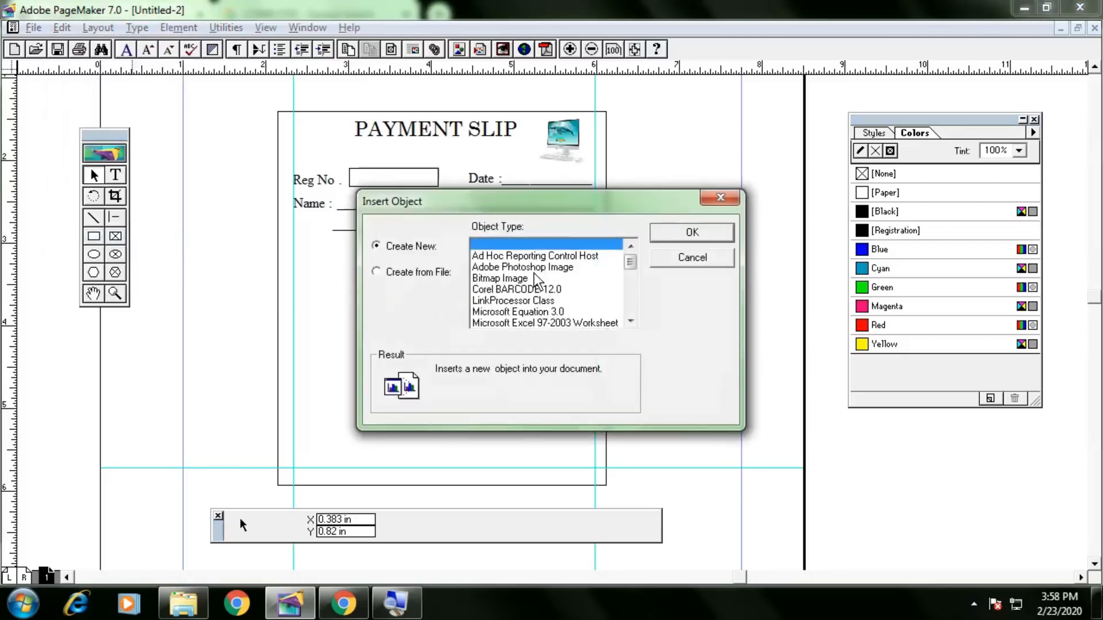
click(543, 312)
scroll(546, 311, down, 5)
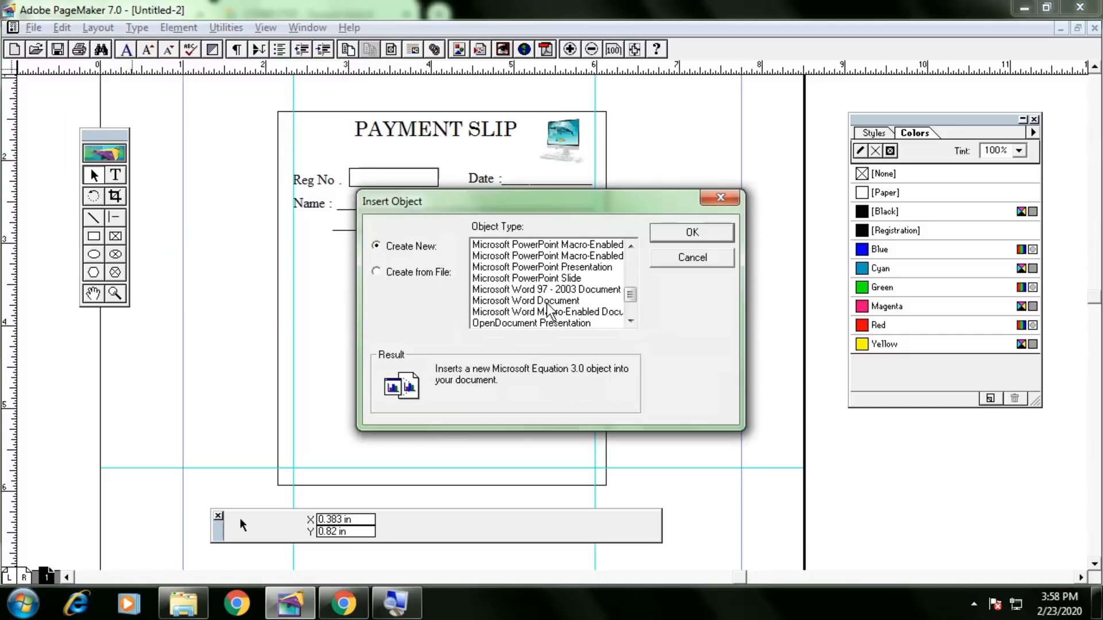
click(551, 301)
Insert a 5-column, 3-row Word table and resize it narrower with taller rows.
click(693, 232)
click(738, 111)
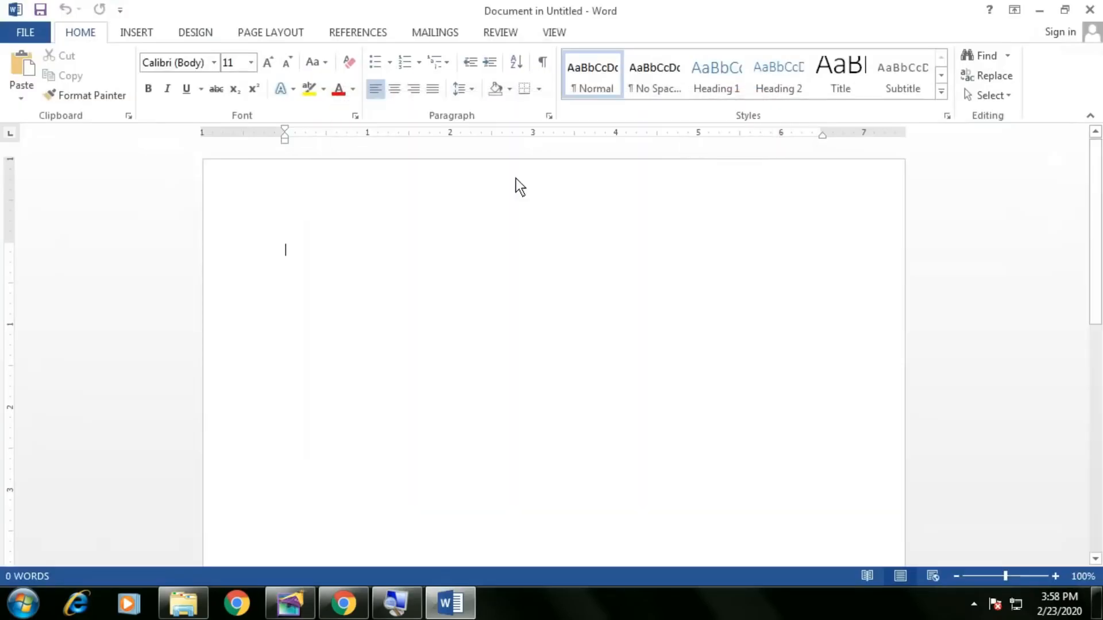
click(130, 34)
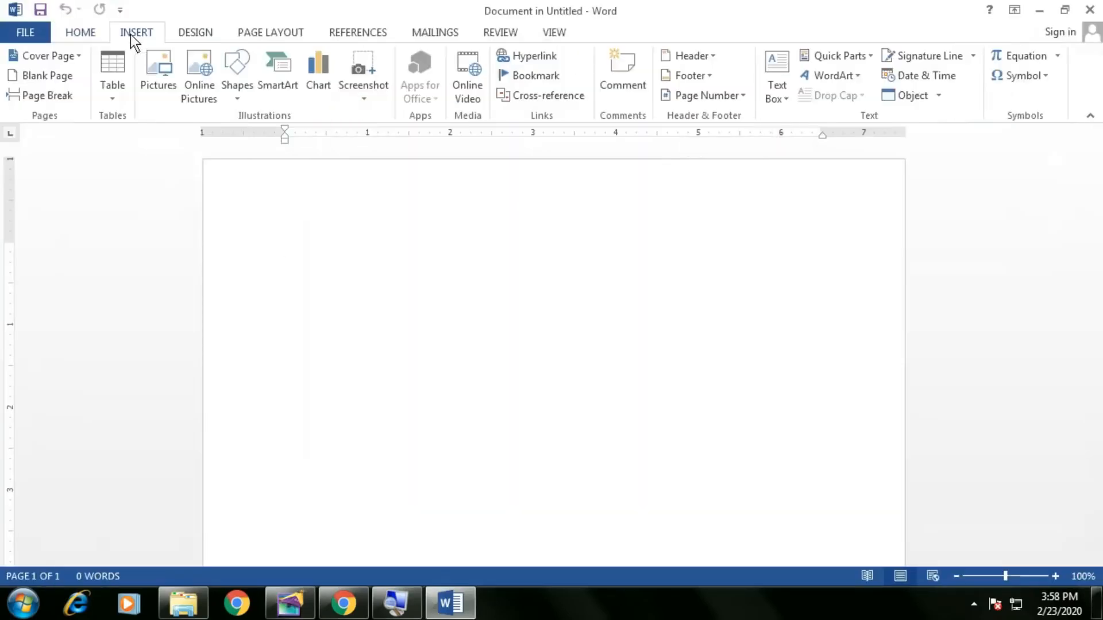
click(115, 102)
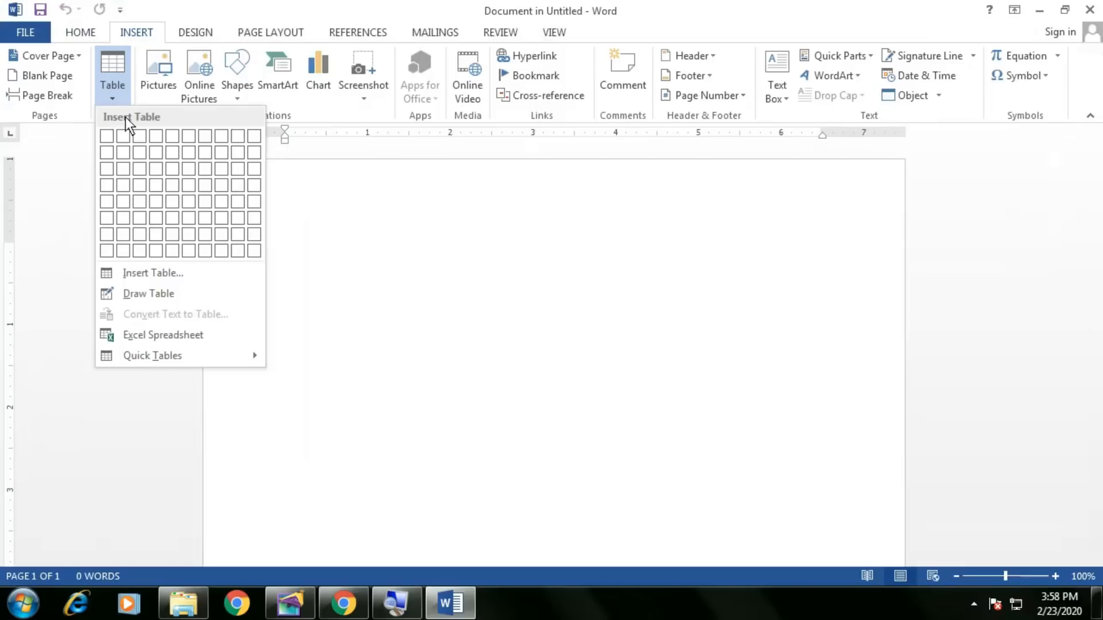
click(168, 170)
click(828, 294)
drag(825, 301, 678, 378)
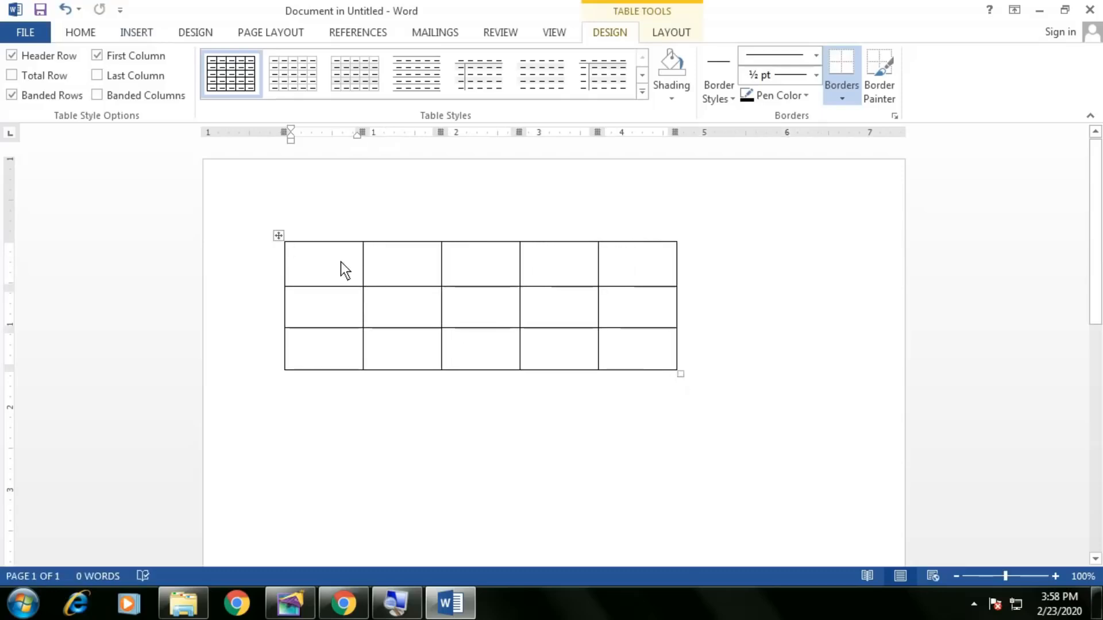
Type the header labels SR NO, COURSE, INST.1, INST.2 and INST.3.
text(SR NO)
key(Tab)
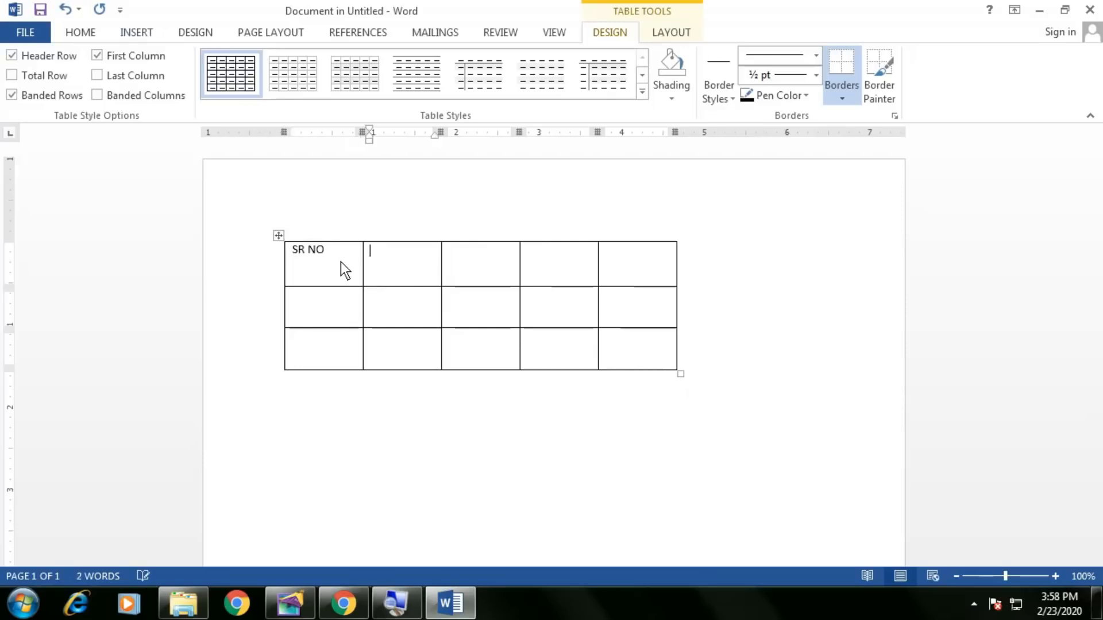
text(COURSE)
key(Tab)
text(INST.1)
key(Tab)
text(INST.2)
key(Tab)
text(INST.3)
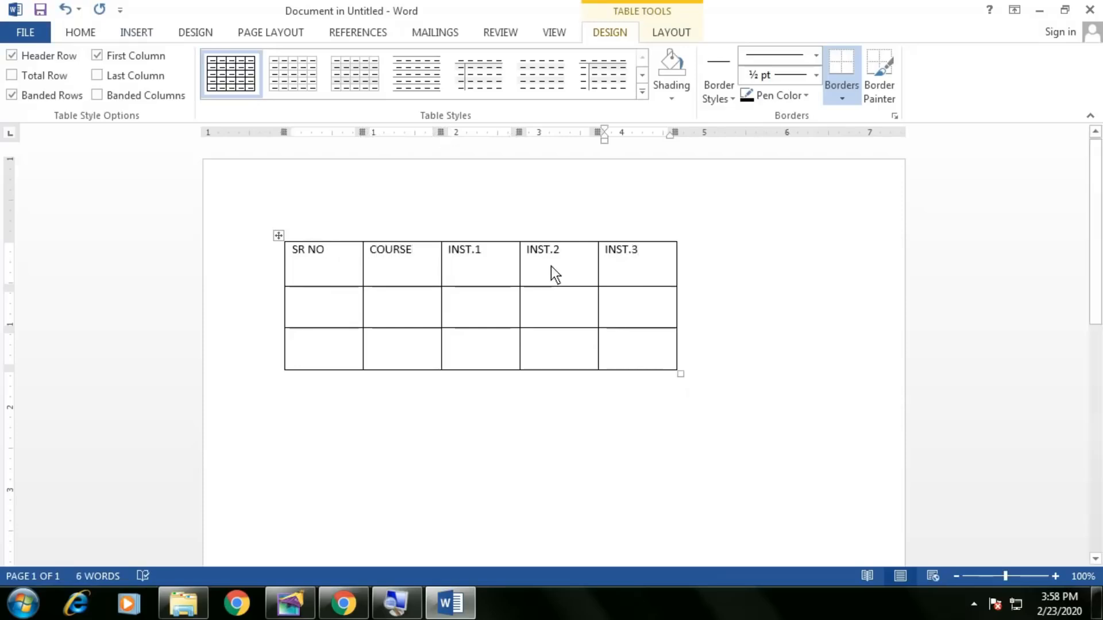
Make the header row bold and centre its labels in their cells.
double_click(551, 253)
drag(655, 260, 308, 253)
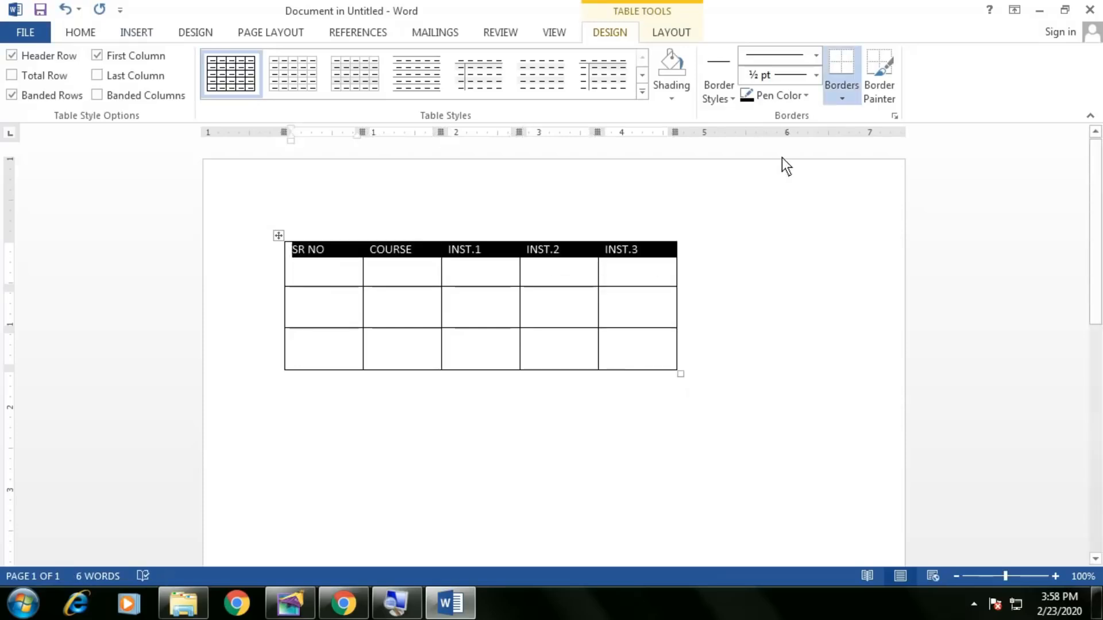
key(ctrl+b)
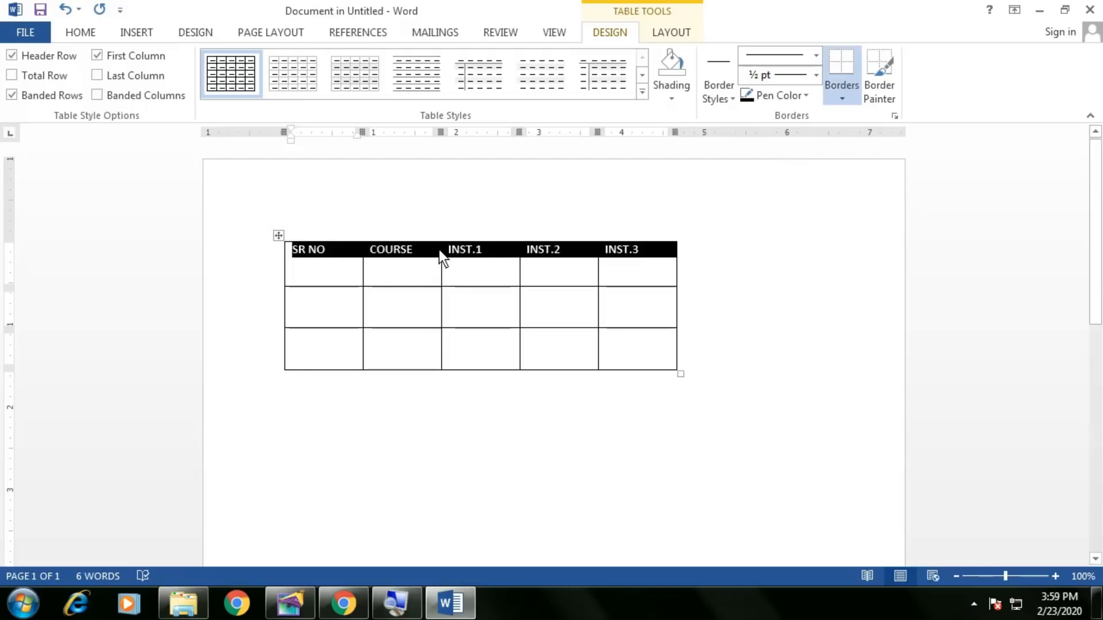
click(669, 33)
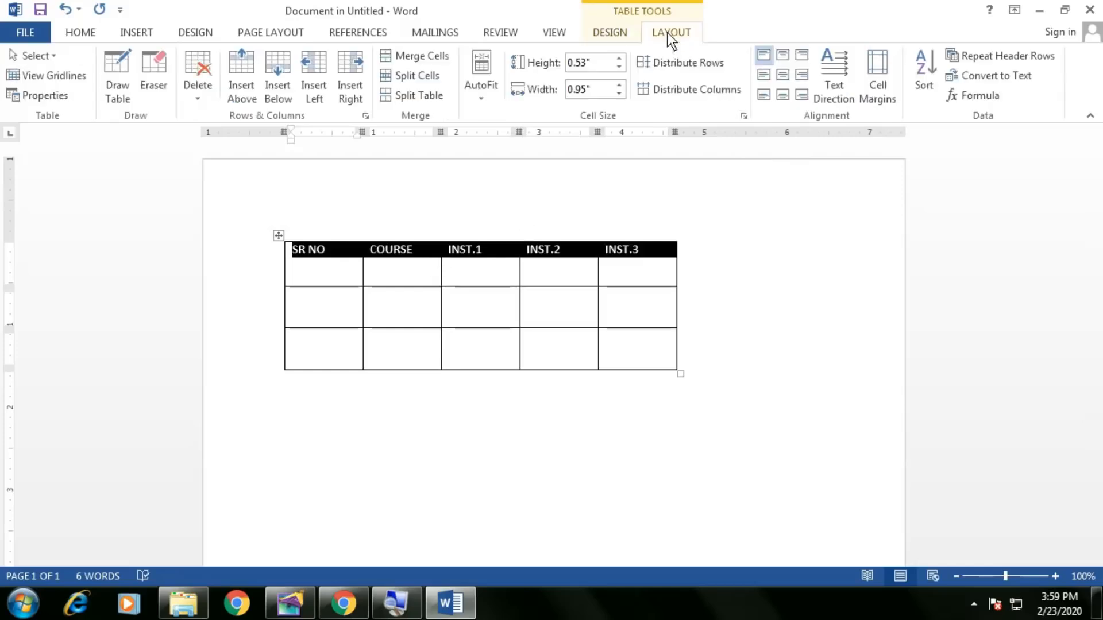
click(783, 76)
click(461, 278)
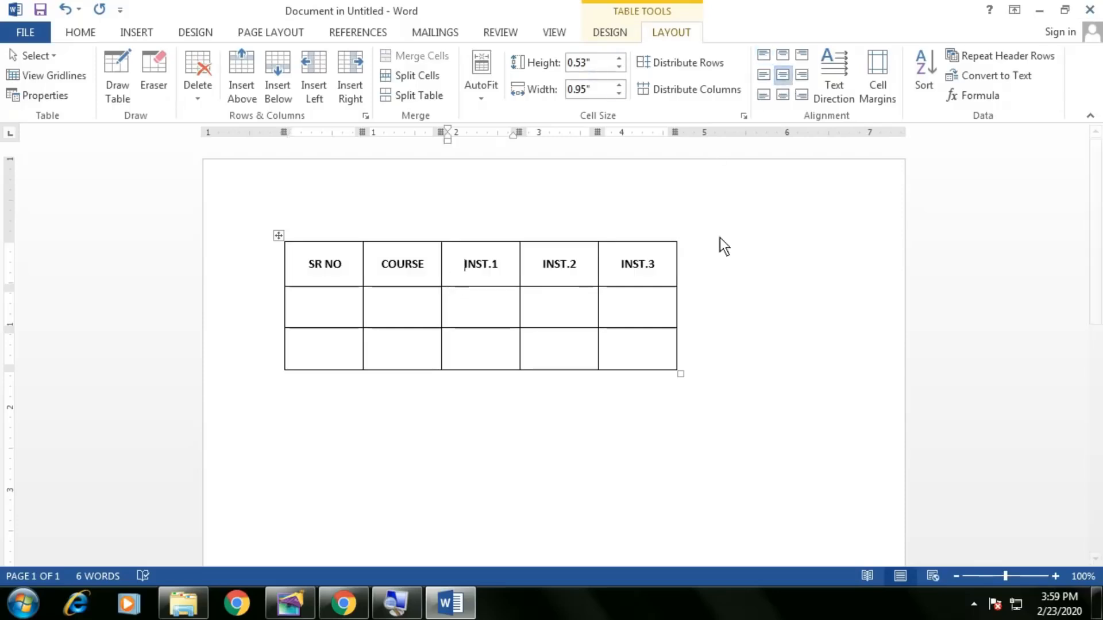
Add rows at the table's bottom and move the table onto the payment slip.
click(553, 354)
key(Tab)
key(Tab)
key(Tab)
key(Tab)
key(Tab)
key(Tab)
key(Tab)
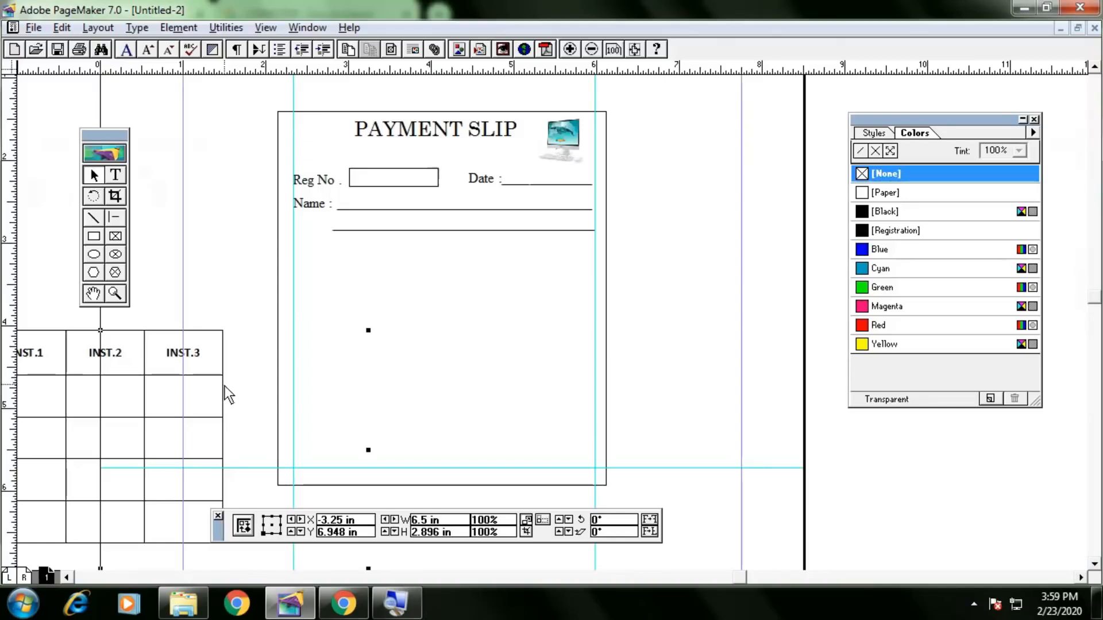
drag(201, 406, 427, 355)
Move the table onto the slip and shrink it to fit inside.
drag(182, 381, 367, 354)
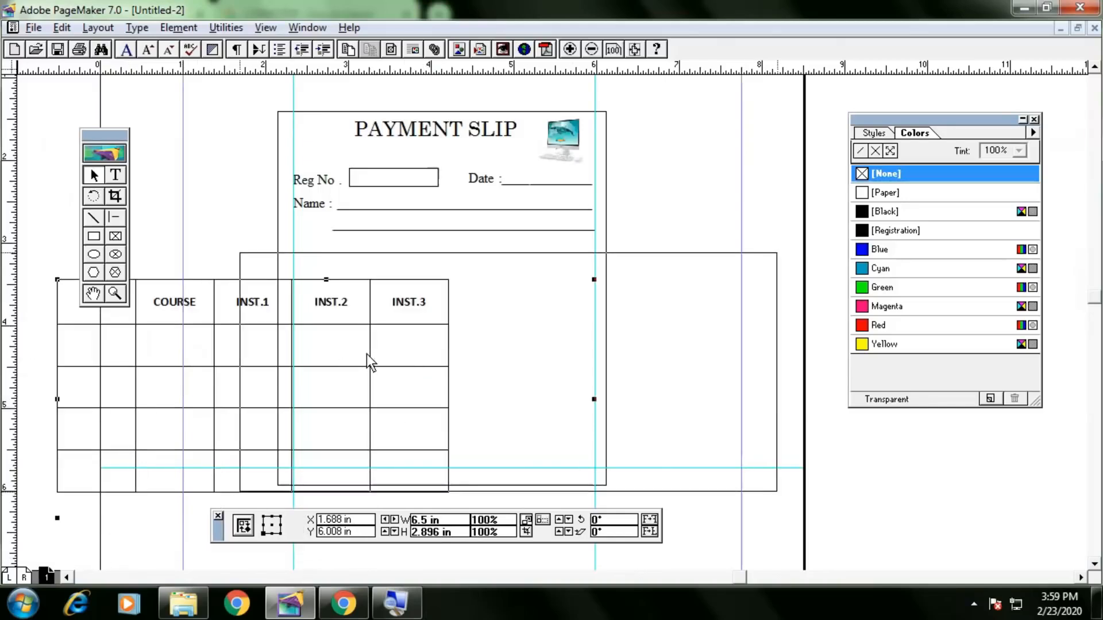
click(778, 492)
drag(777, 493, 649, 422)
drag(509, 378, 523, 357)
Nudge the table into position and widen it to 5.031 in between the guides.
click(706, 208)
click(513, 309)
key(Up)
key(Up)
key(Down)
click(677, 194)
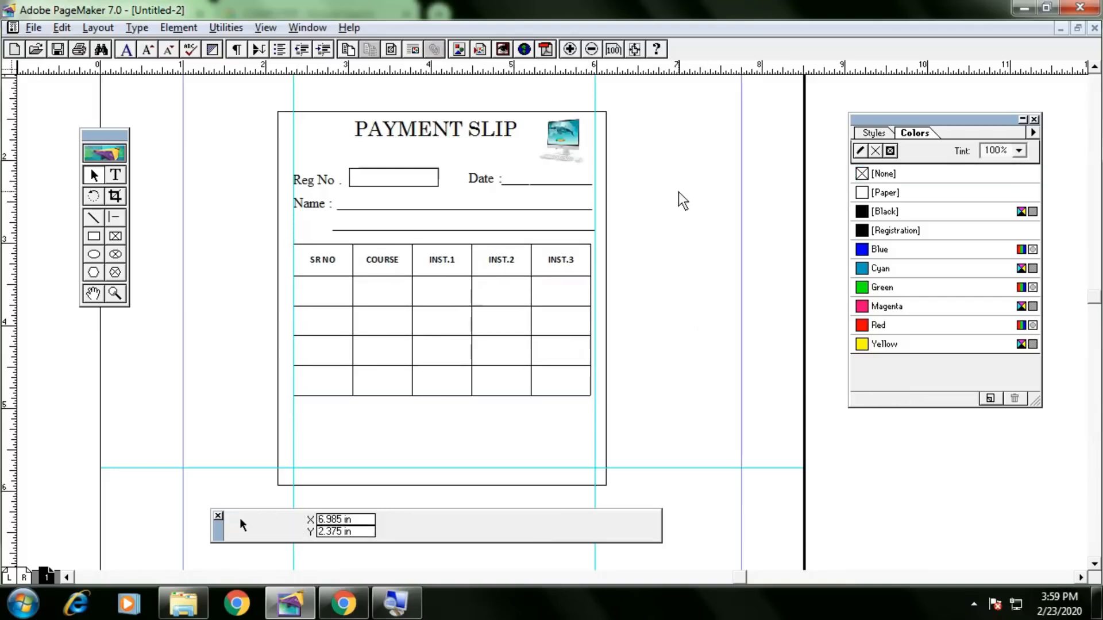
click(560, 279)
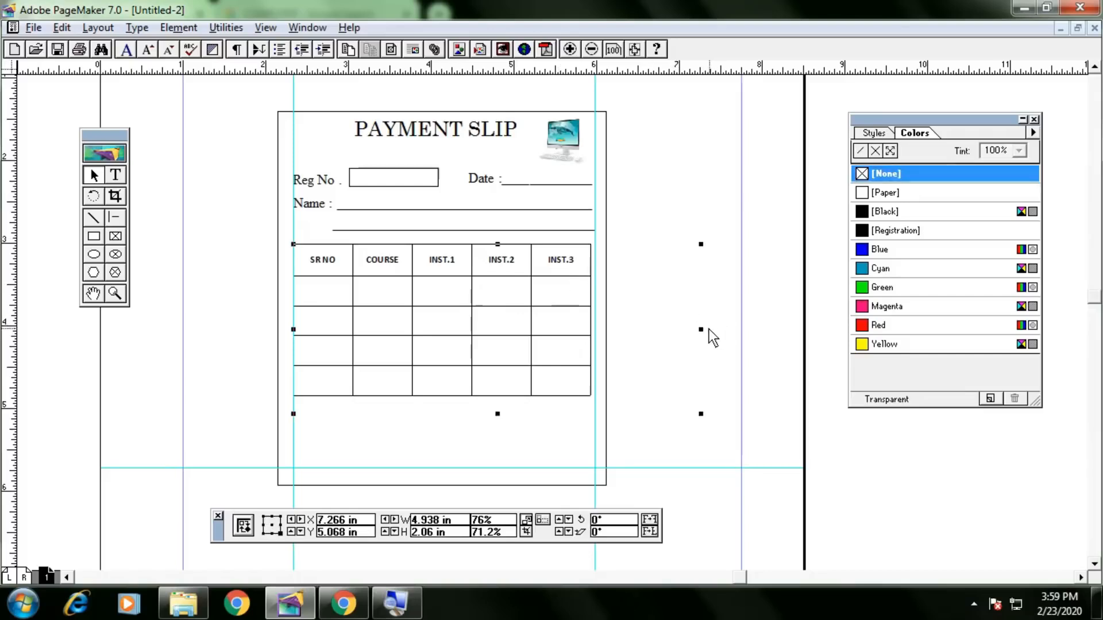
drag(701, 330, 709, 329)
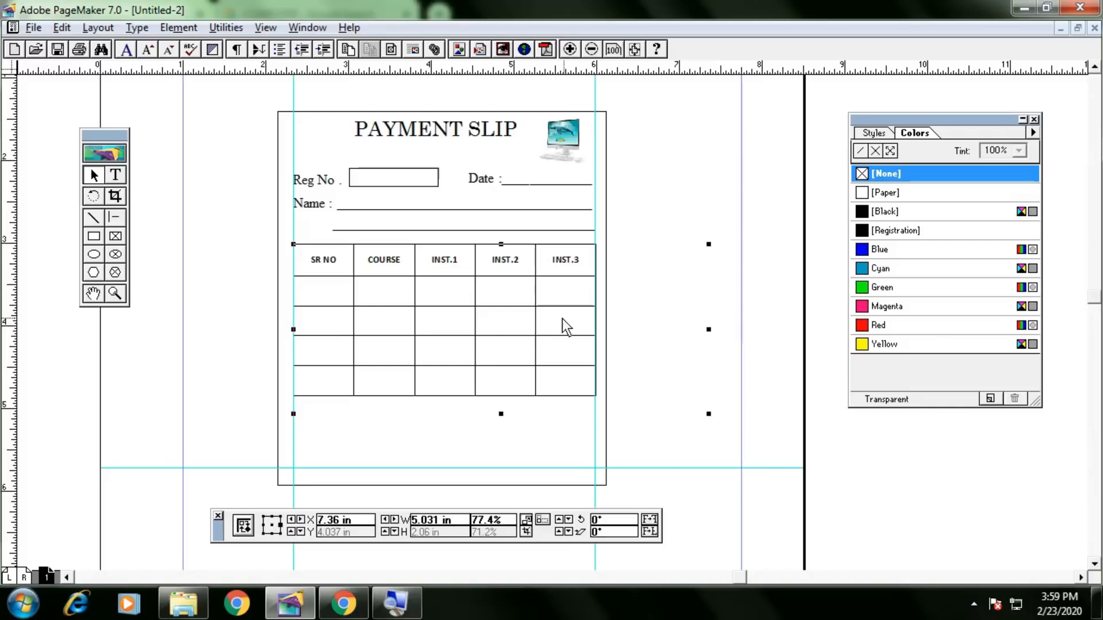
click(271, 297)
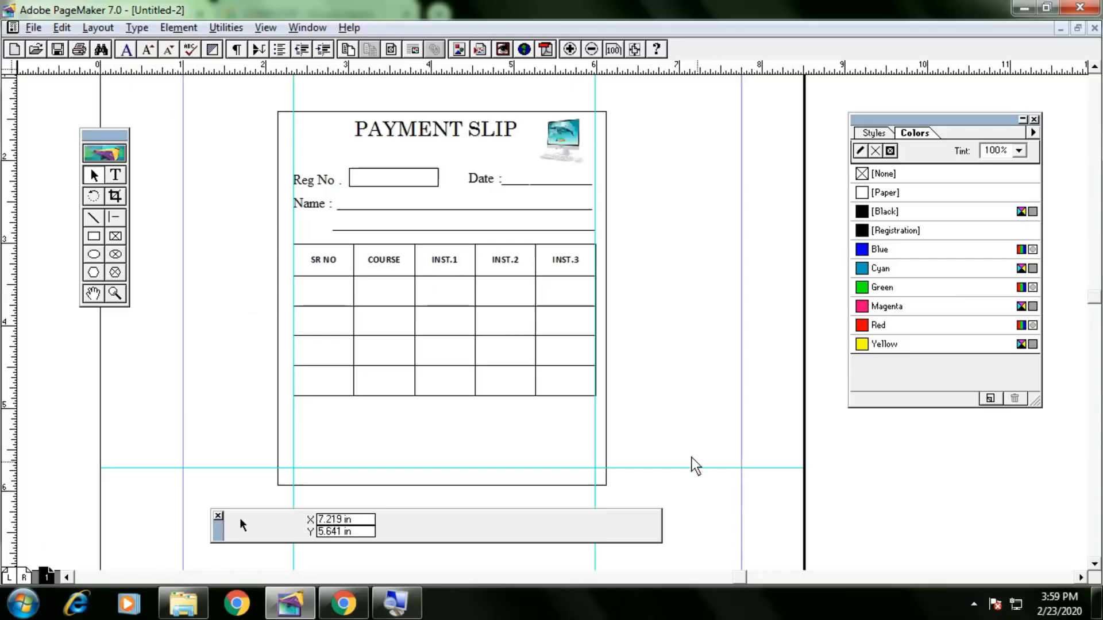
key(alt+Tab)
Draw a 1.492 in signature line below the table's right side, then start a new document.
scroll(646, 391, down, 10)
scroll(643, 388, up, 5)
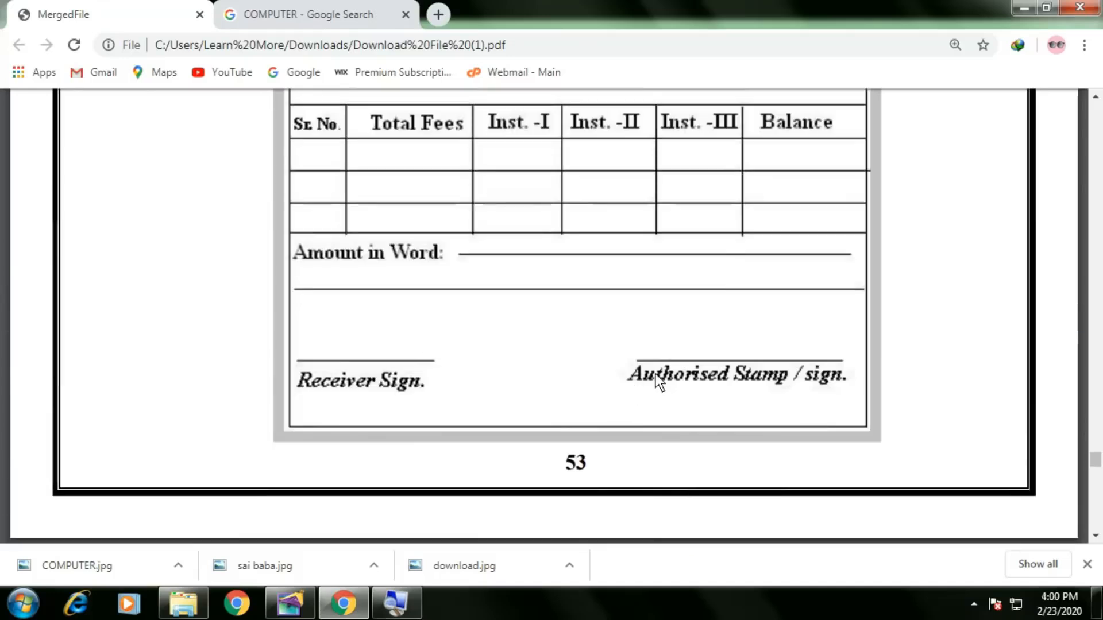
key(alt+Tab)
click(120, 214)
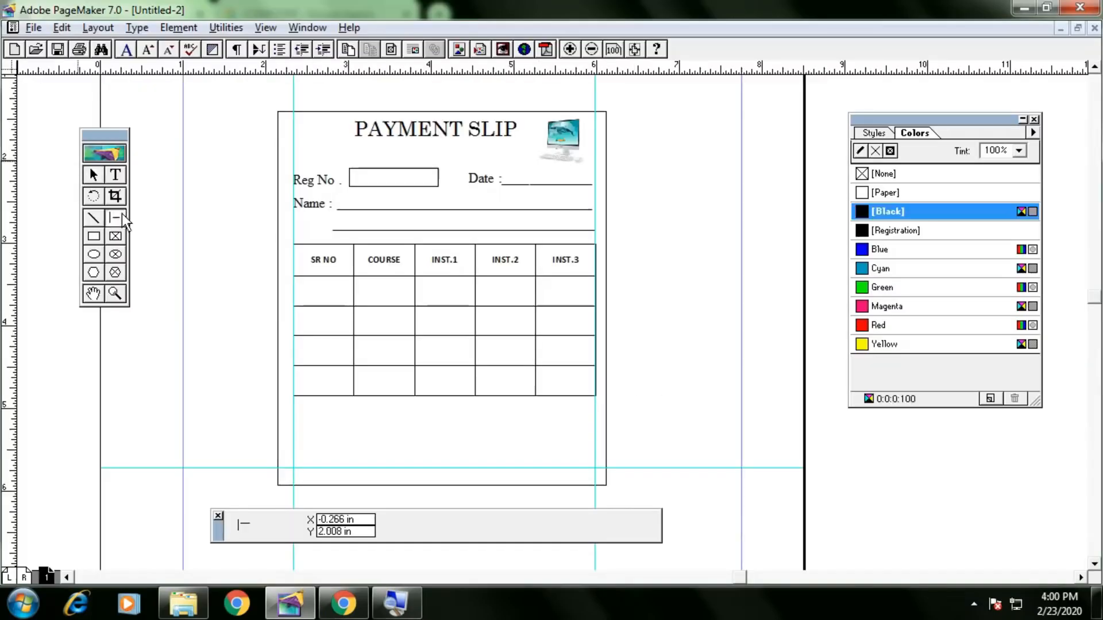
drag(472, 434, 595, 434)
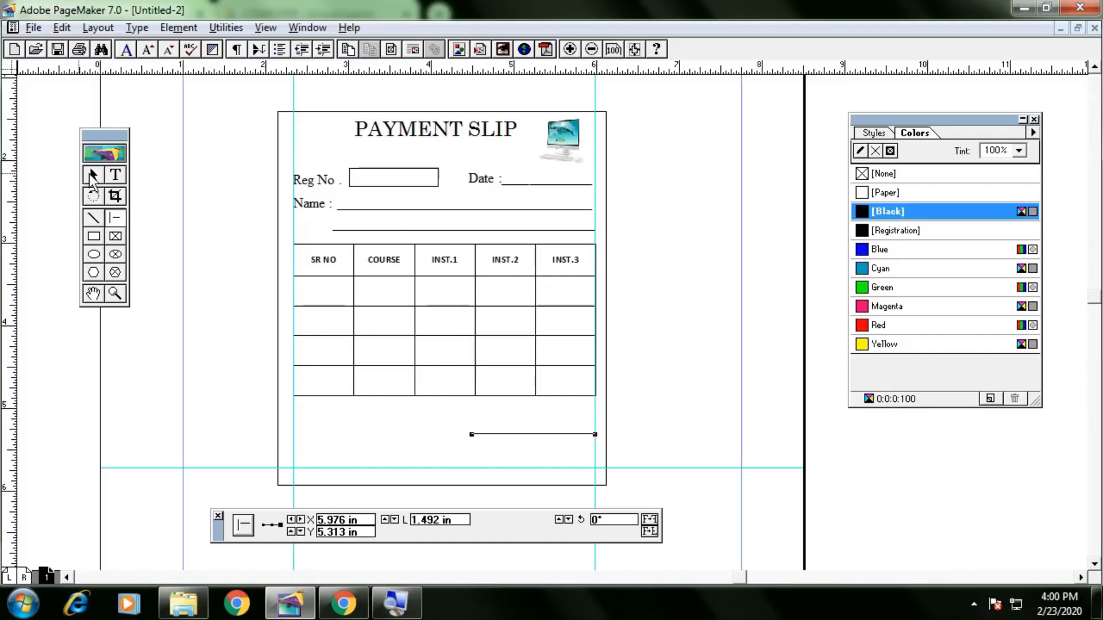
click(92, 176)
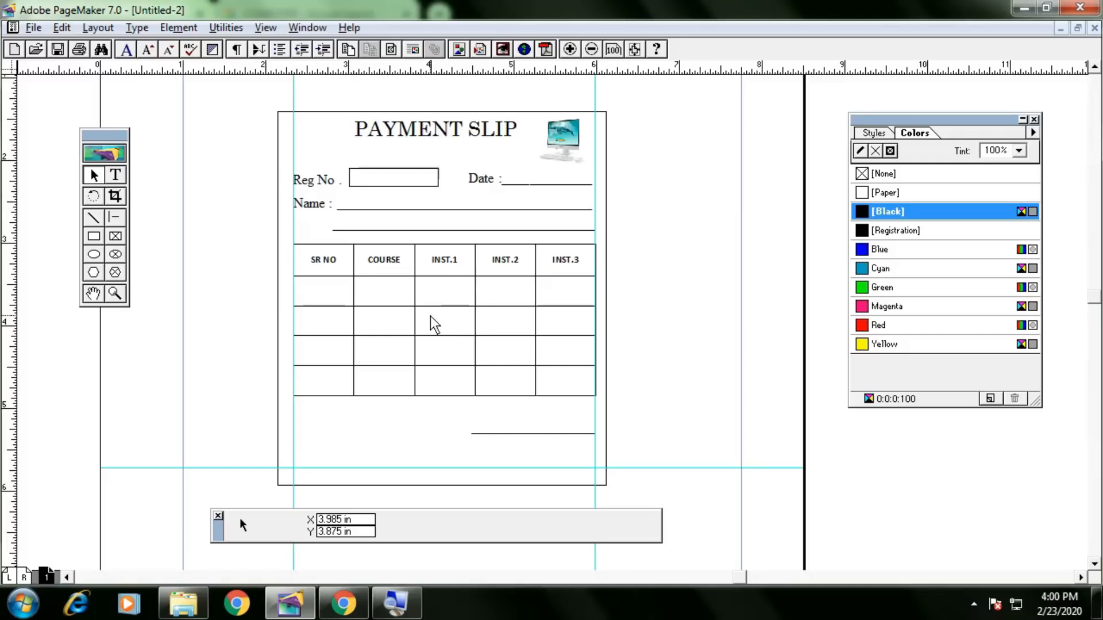
key(ctrl+n)
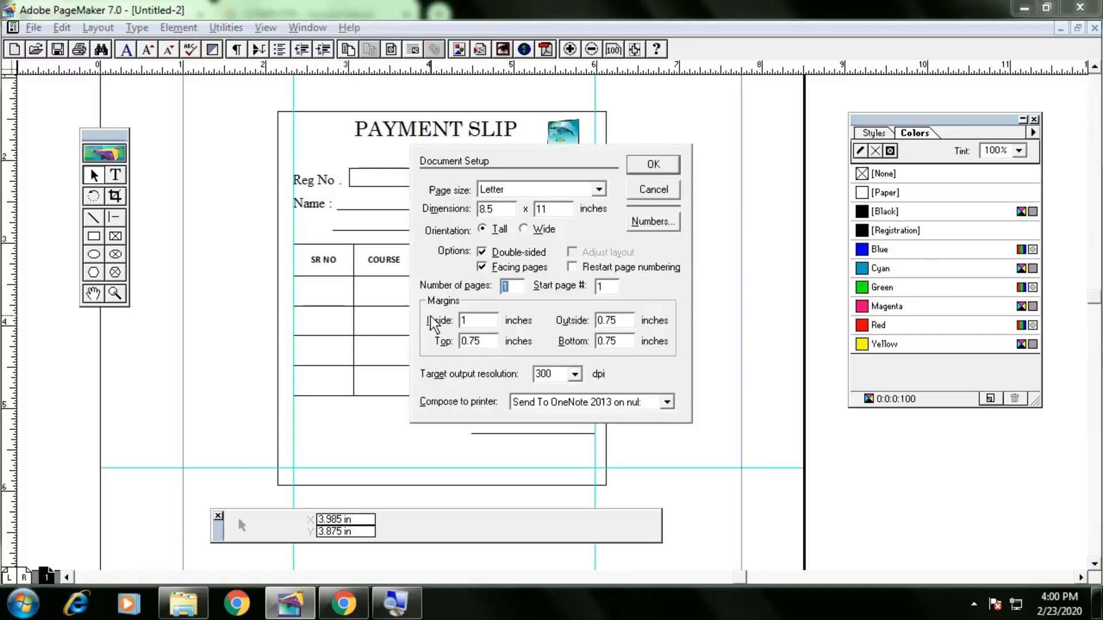
Accept the Letter-size page setup to create the blank Untitled-3 document.
key(Return)
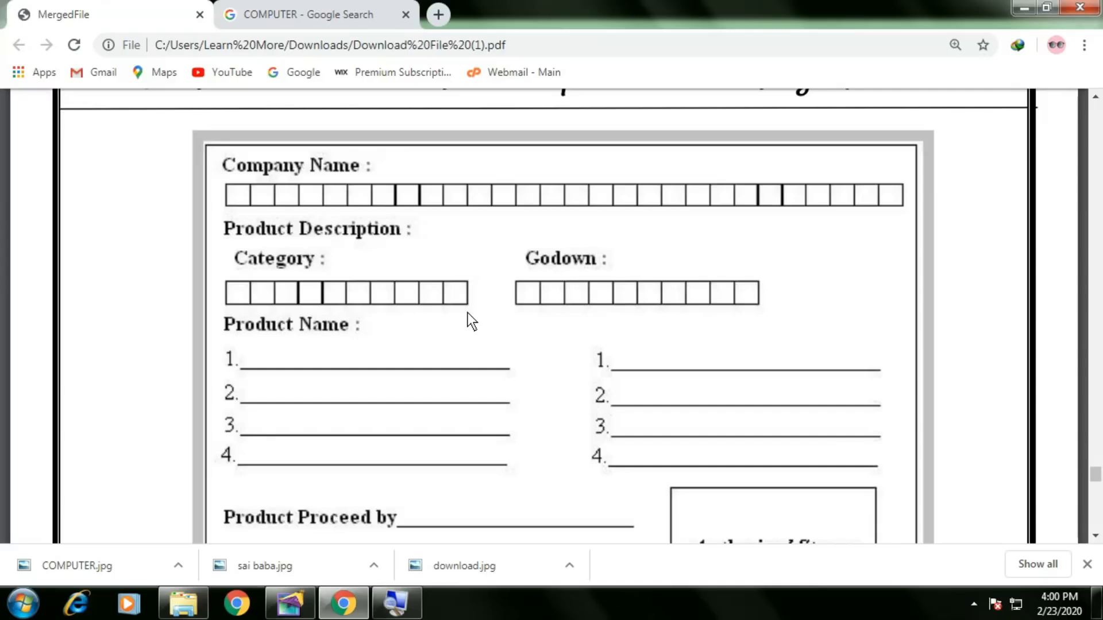
Scroll the reference PDF to the Company Name boxes, then return to the blank PageMaker page.
scroll(468, 313, down, 3)
scroll(467, 316, up, 2)
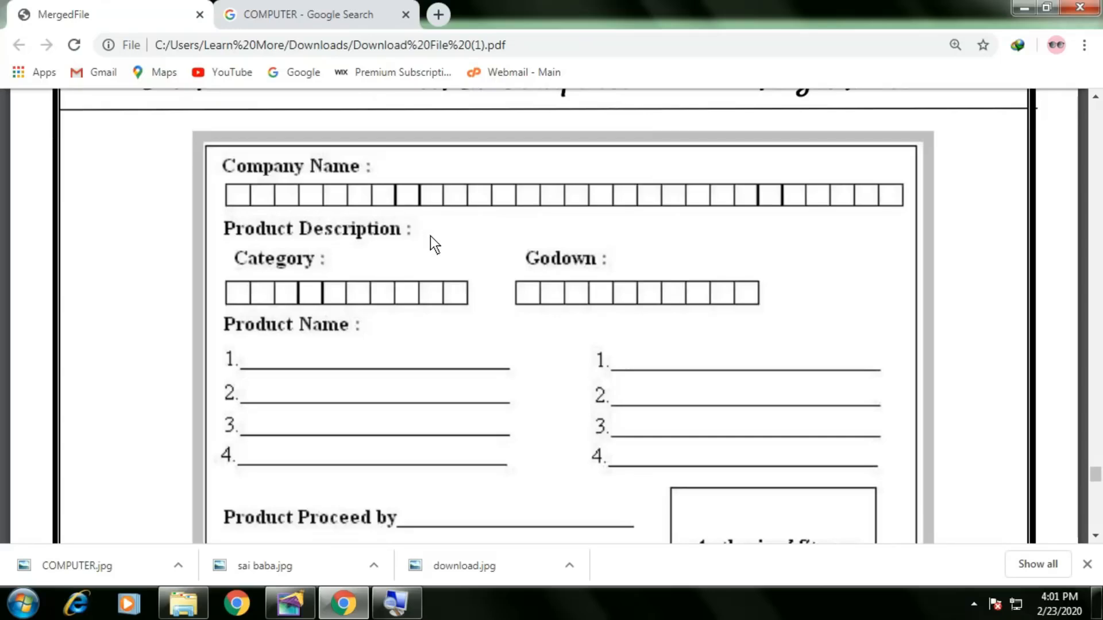
key(alt+Tab)
right_click(465, 228)
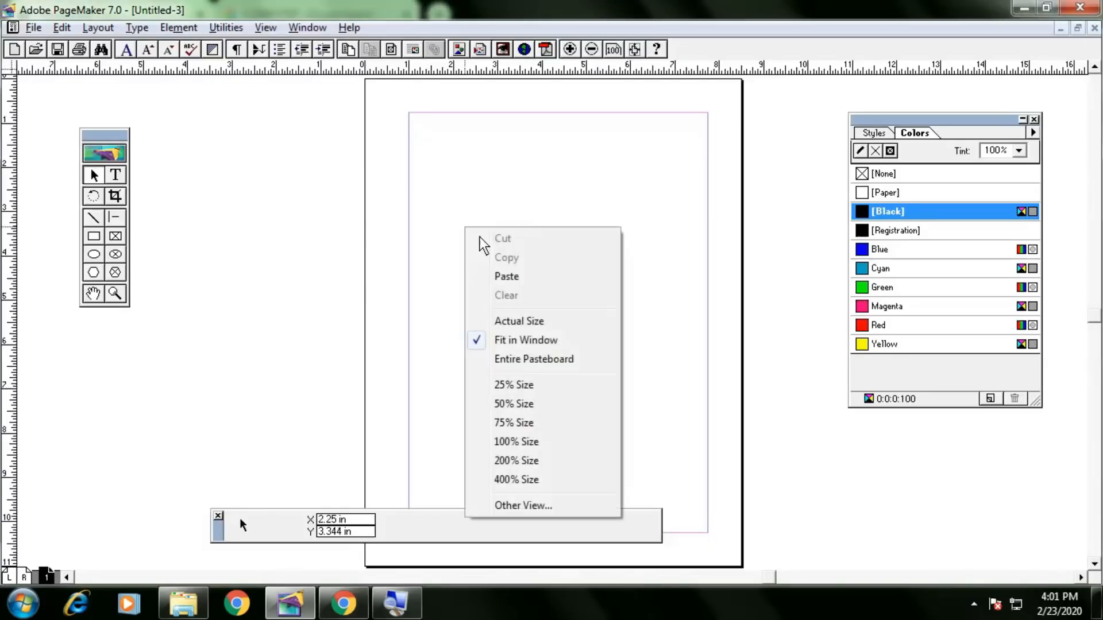
View the page at actual size and draw a large border rectangle.
click(543, 320)
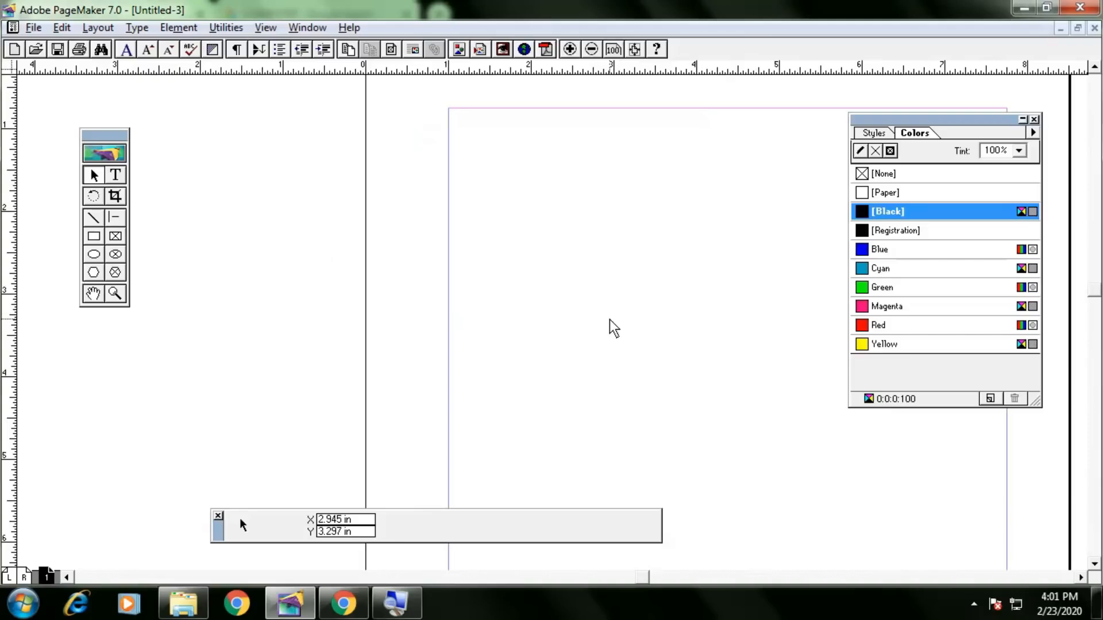
drag(722, 301, 470, 305)
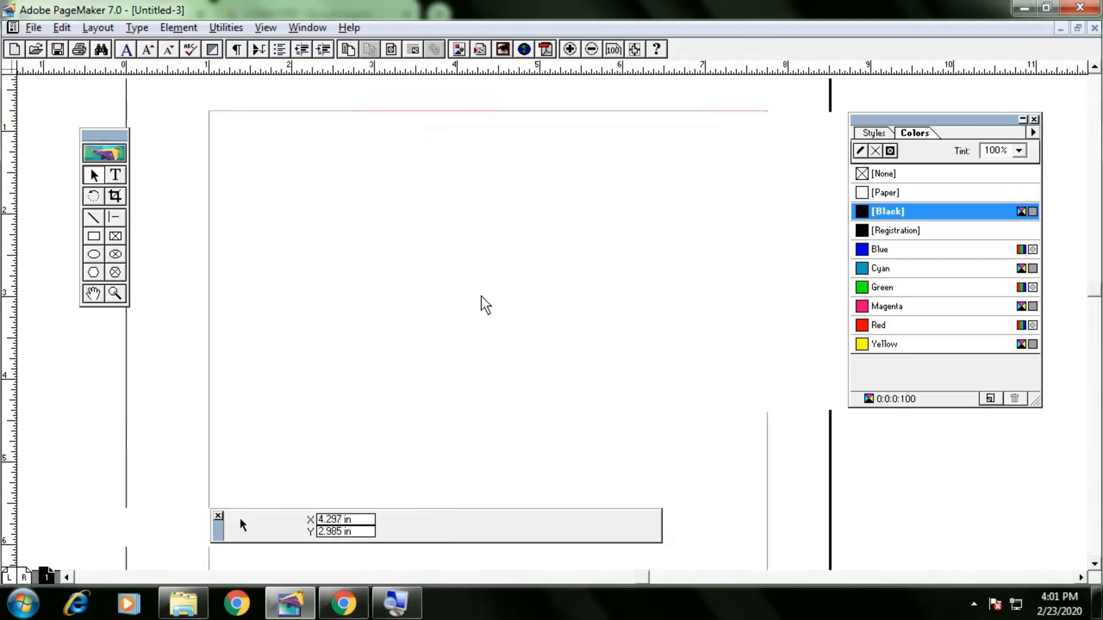
click(94, 237)
drag(225, 128, 743, 449)
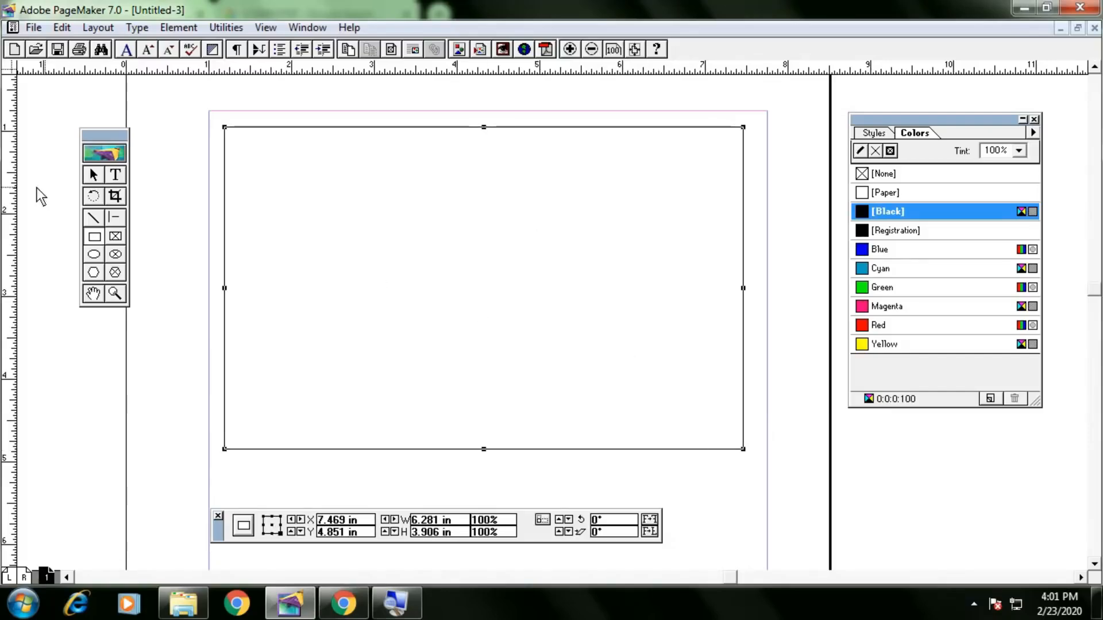
click(95, 176)
Type the label 'Company Name :' inside the border's top left and nudge it into place.
click(116, 175)
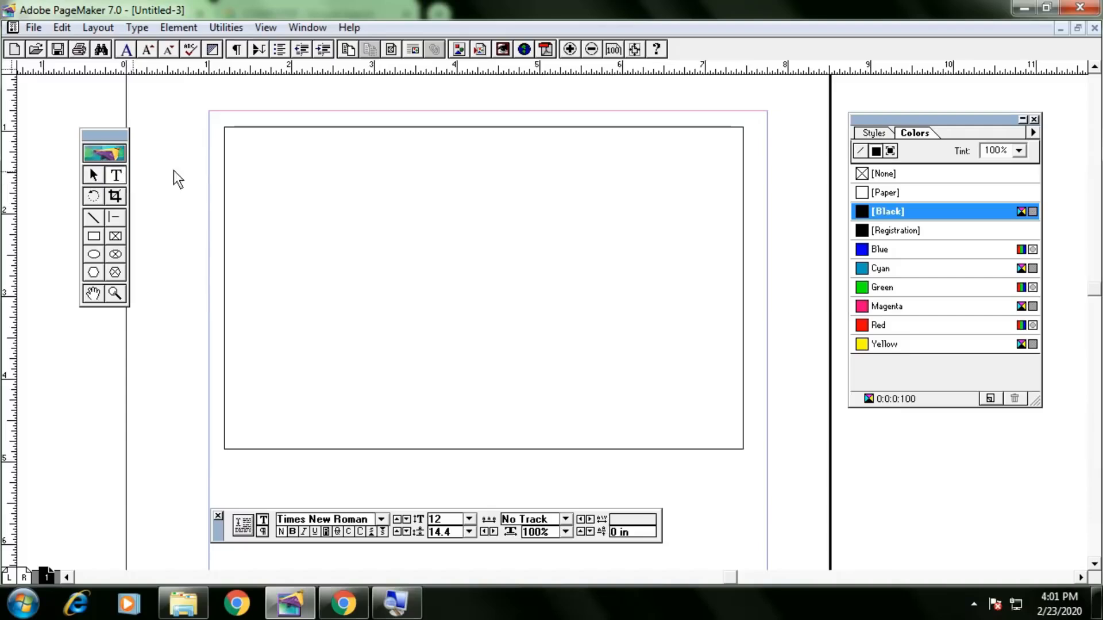
drag(245, 148, 389, 178)
text(Company Name :)
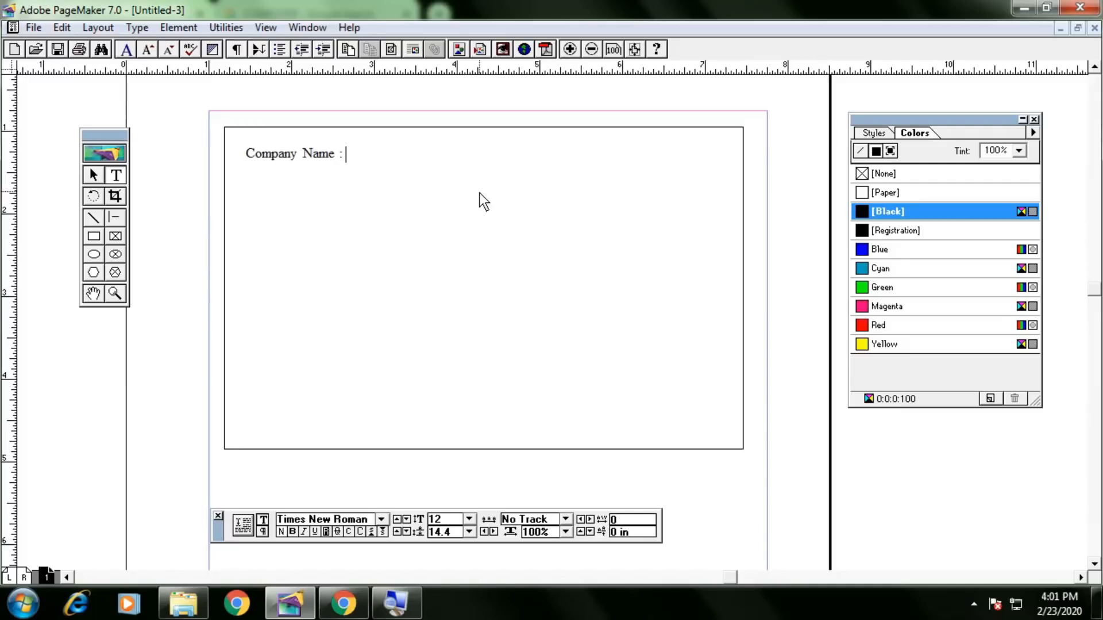
click(94, 175)
click(272, 157)
key(Up)
key(Up)
key(Up)
key(Up)
key(Up)
key(Up)
key(Up)
key(Up)
key(Up)
key(Up)
key(Left)
click(159, 195)
Draw a small 0.211 in by 0.234 in box beneath 'Company Name :' and select it.
click(94, 237)
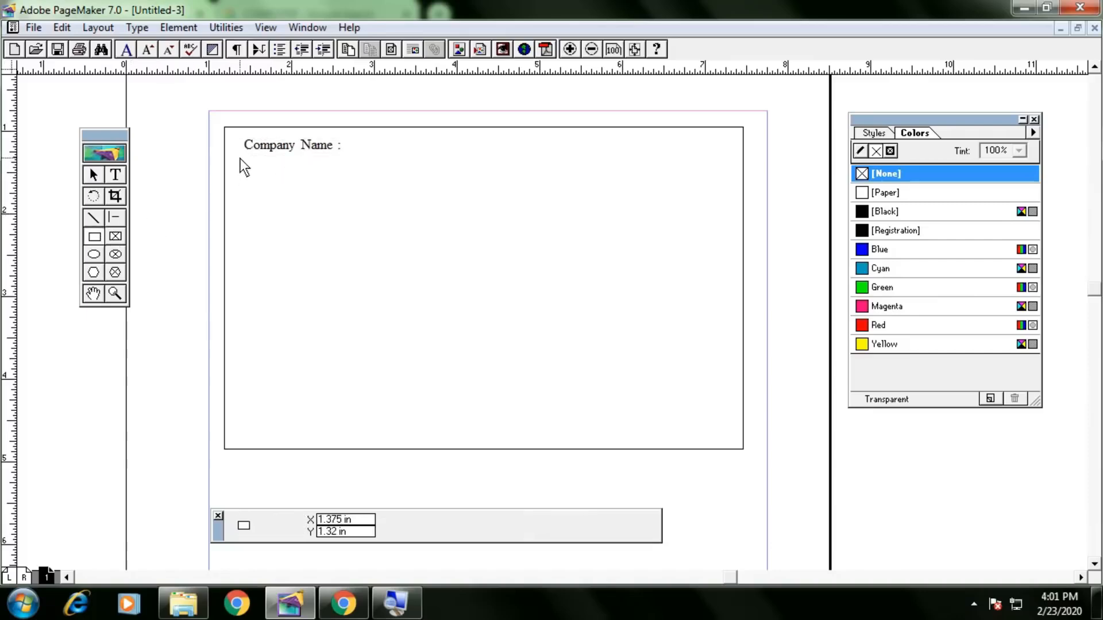
drag(249, 159, 267, 179)
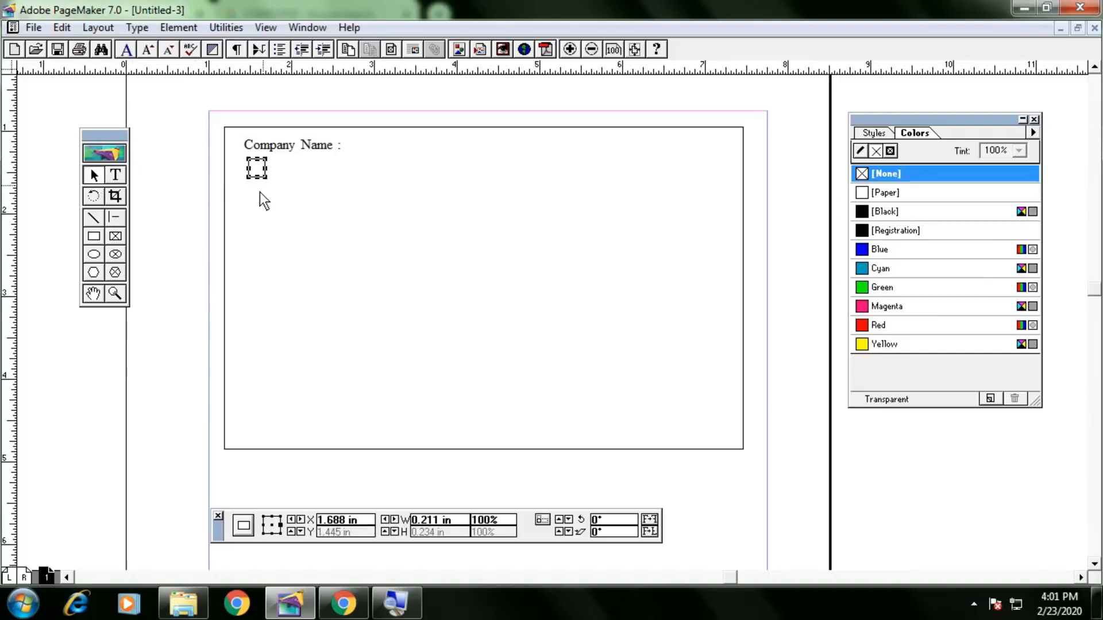
click(184, 190)
click(265, 177)
click(62, 27)
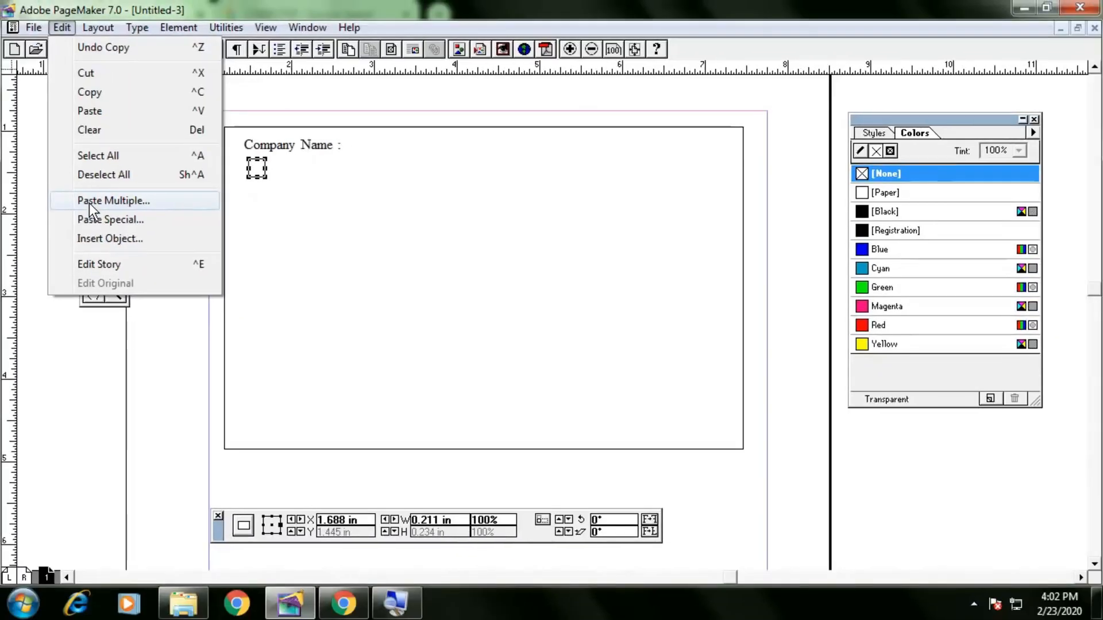
Paste 20 copies of the box with 0.211 in horizontal and 0 vertical offset.
click(90, 202)
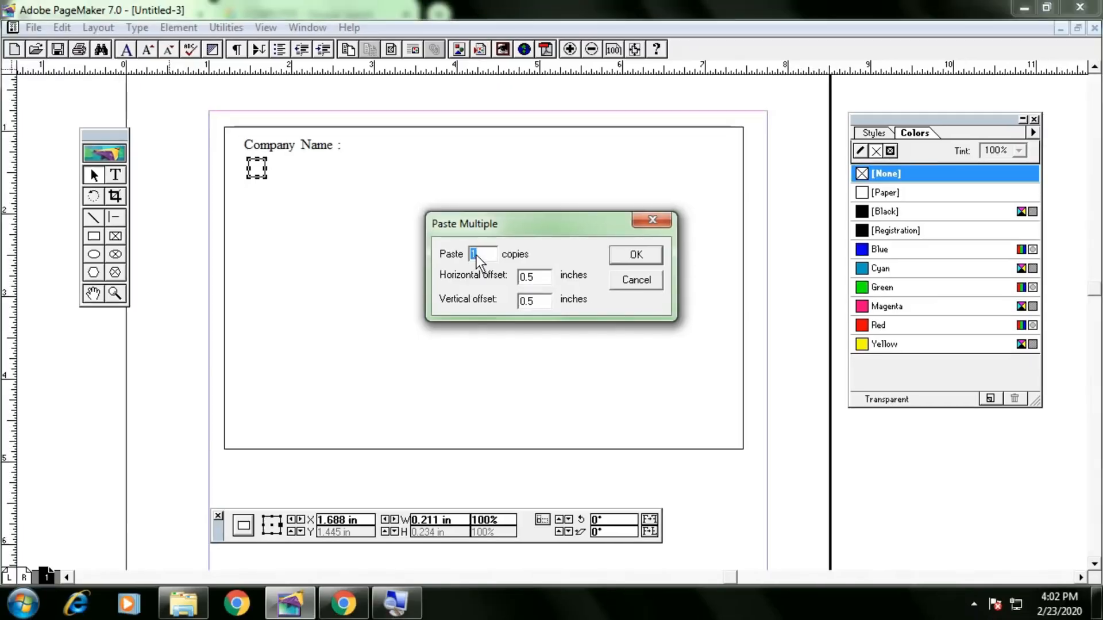
text(20)
double_click(540, 280)
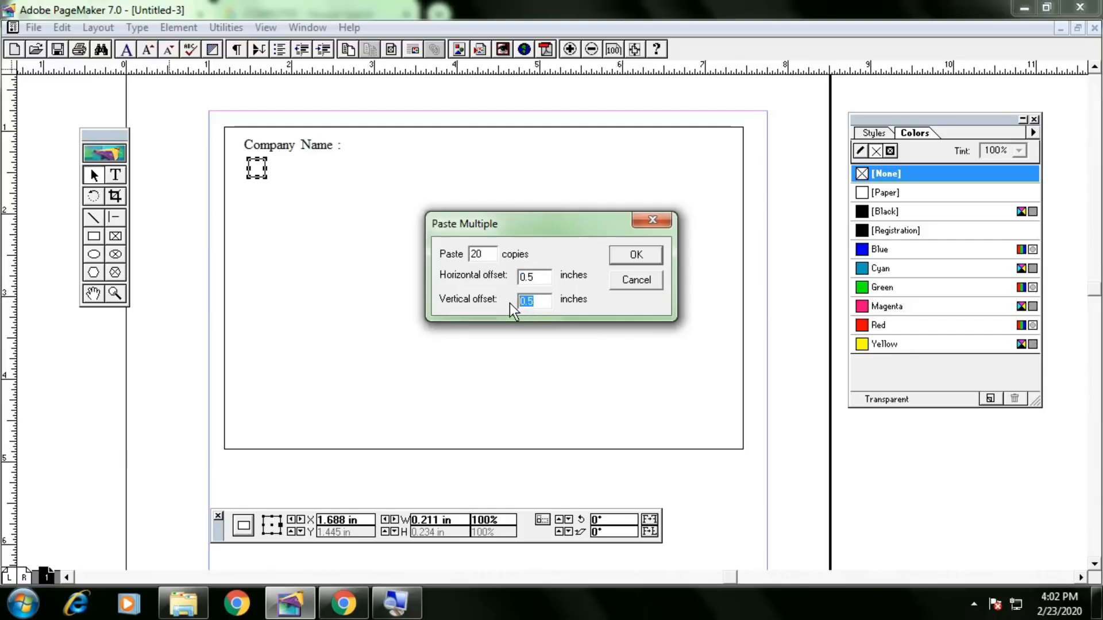
text(0)
drag(541, 276, 475, 278)
text(11)
click(634, 256)
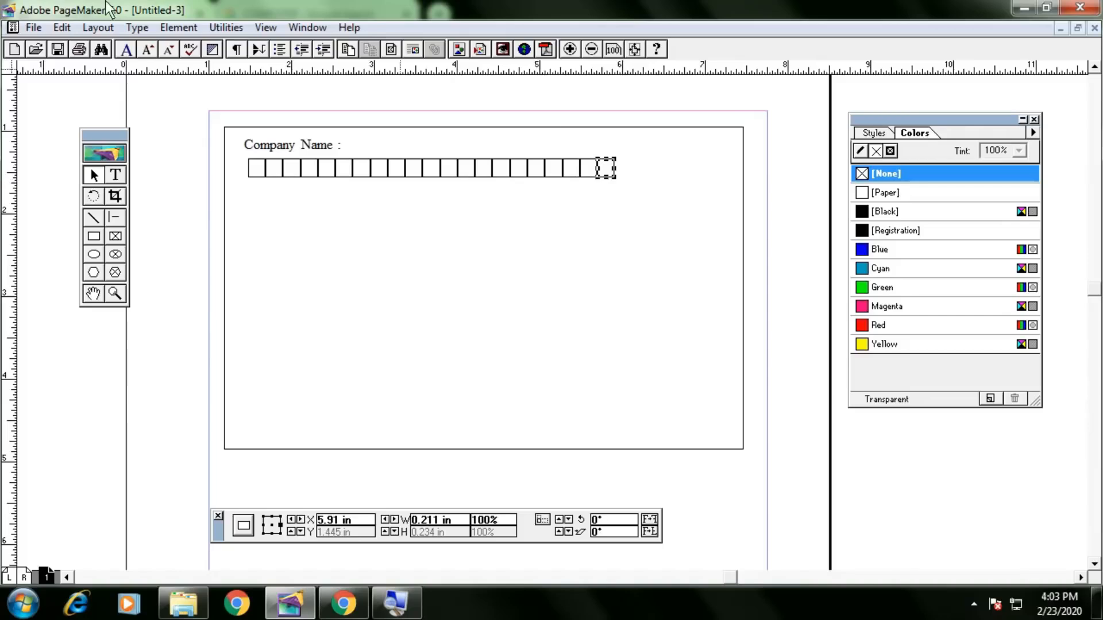
click(72, 28)
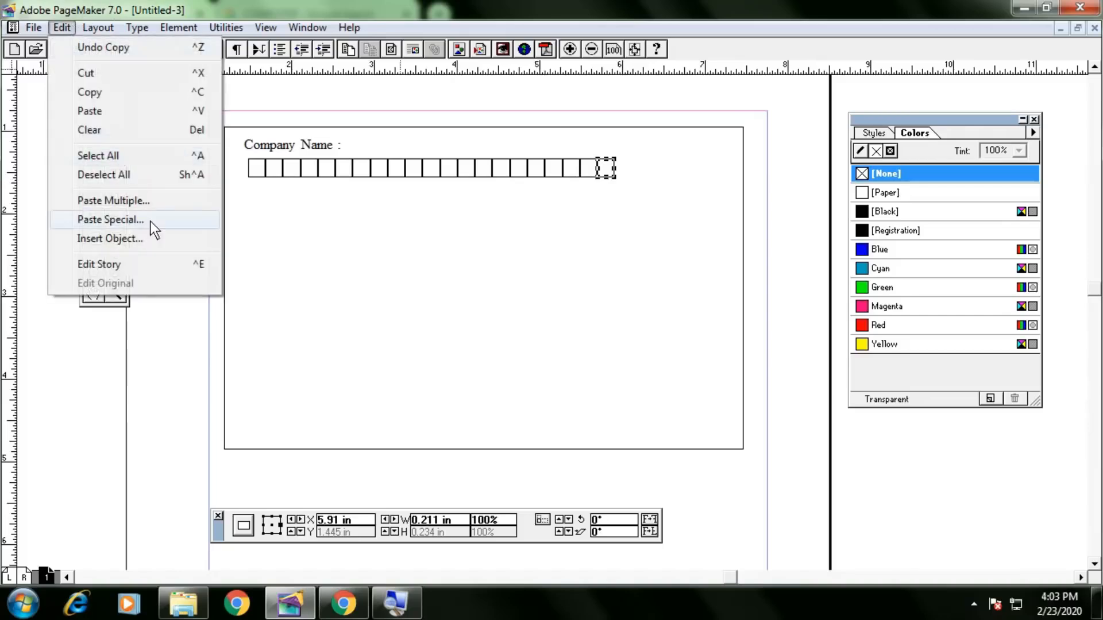
click(150, 201)
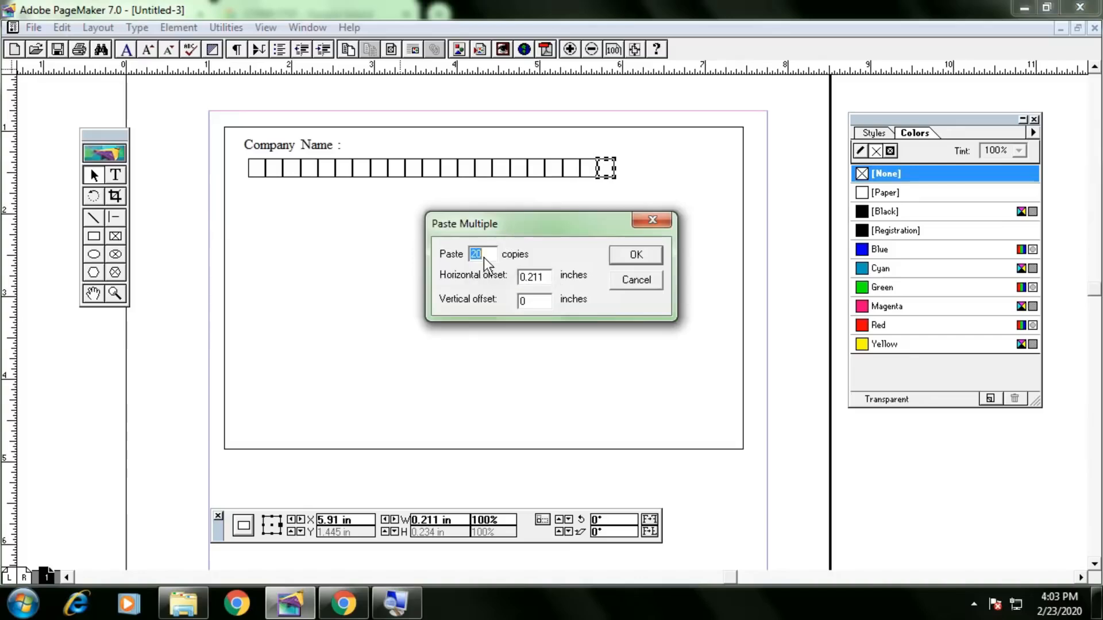
text(6)
click(639, 256)
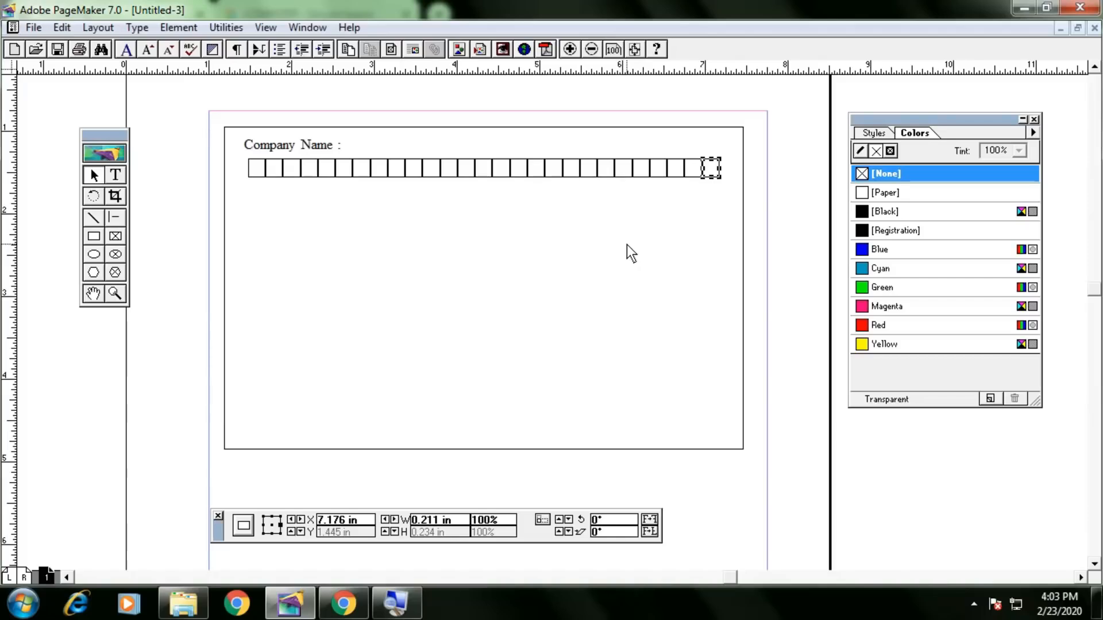
drag(782, 148, 175, 191)
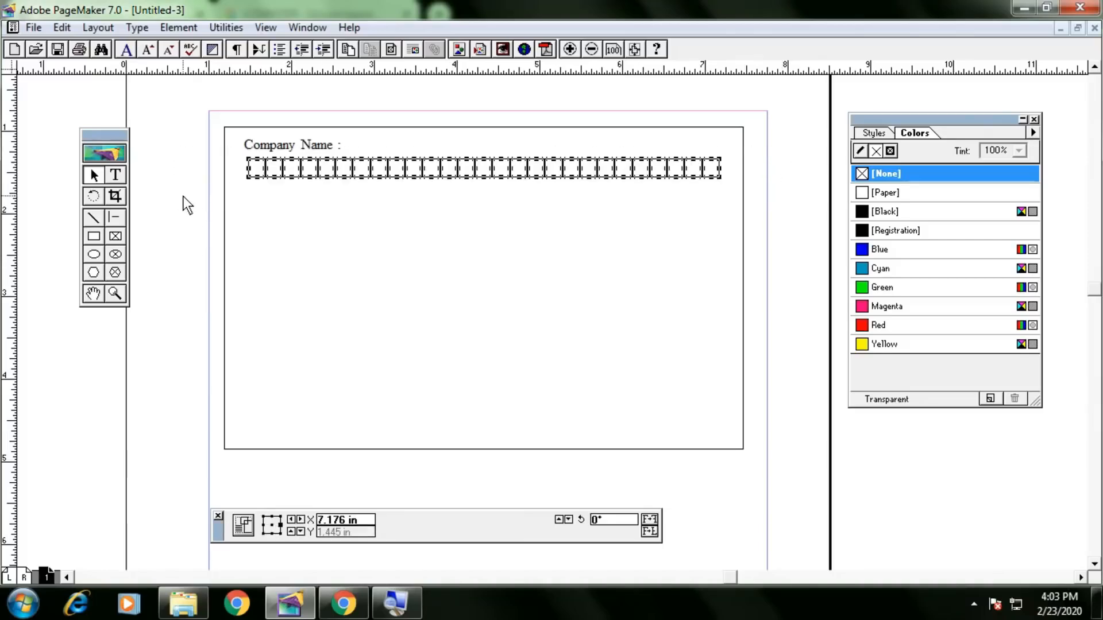
click(270, 219)
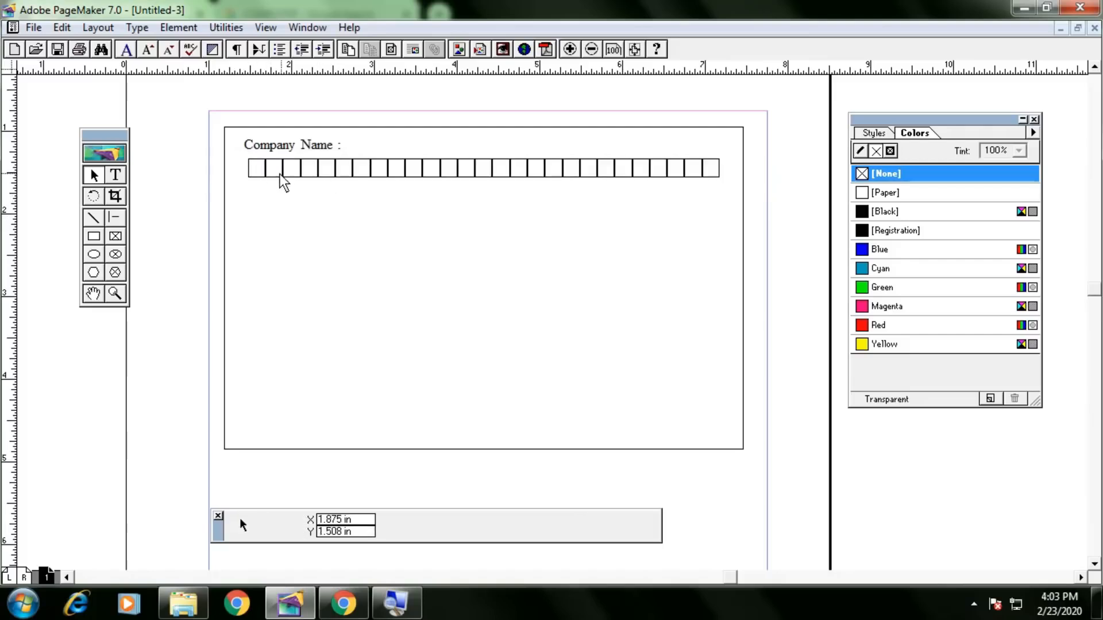
click(265, 172)
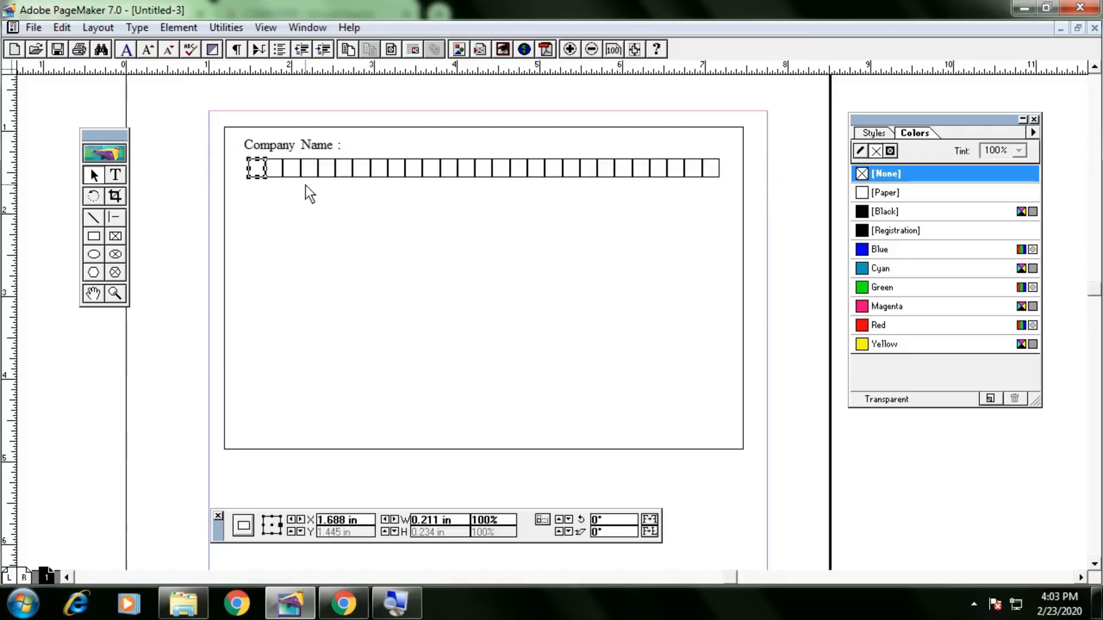
key(Down)
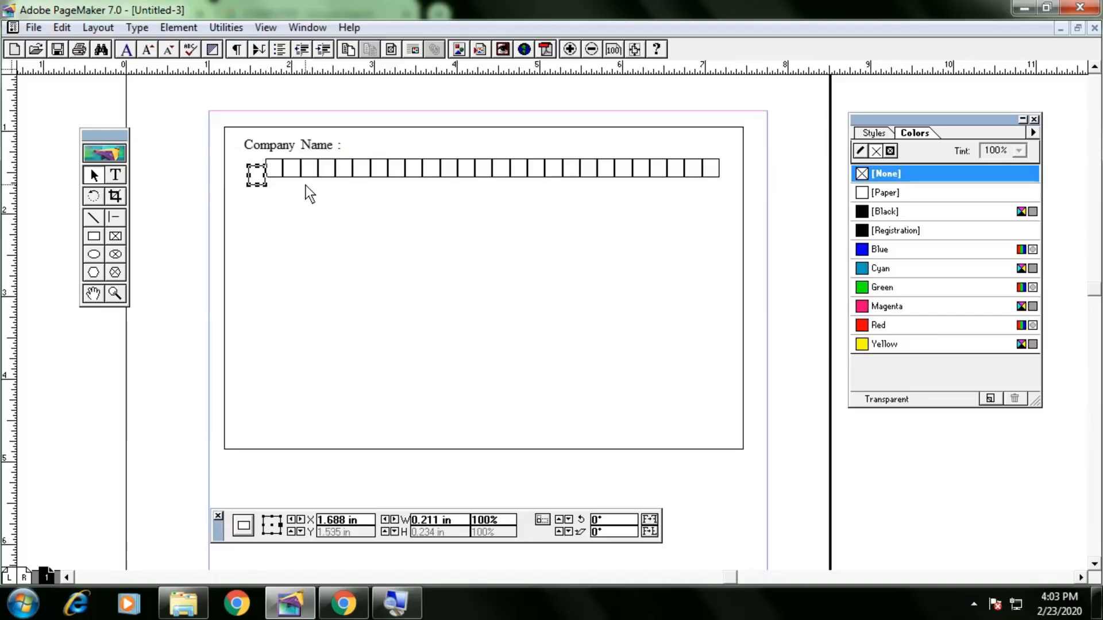
key(Up)
key(ctrl+v)
key(Down)
key(Down)
key(Down)
key(Down)
key(Down)
key(Down)
key(Down)
key(Down)
key(Down)
key(Down)
key(Down)
key(Down)
key(Down)
key(Down)
key(Down)
key(Down)
key(Down)
key(Down)
key(Down)
key(Down)
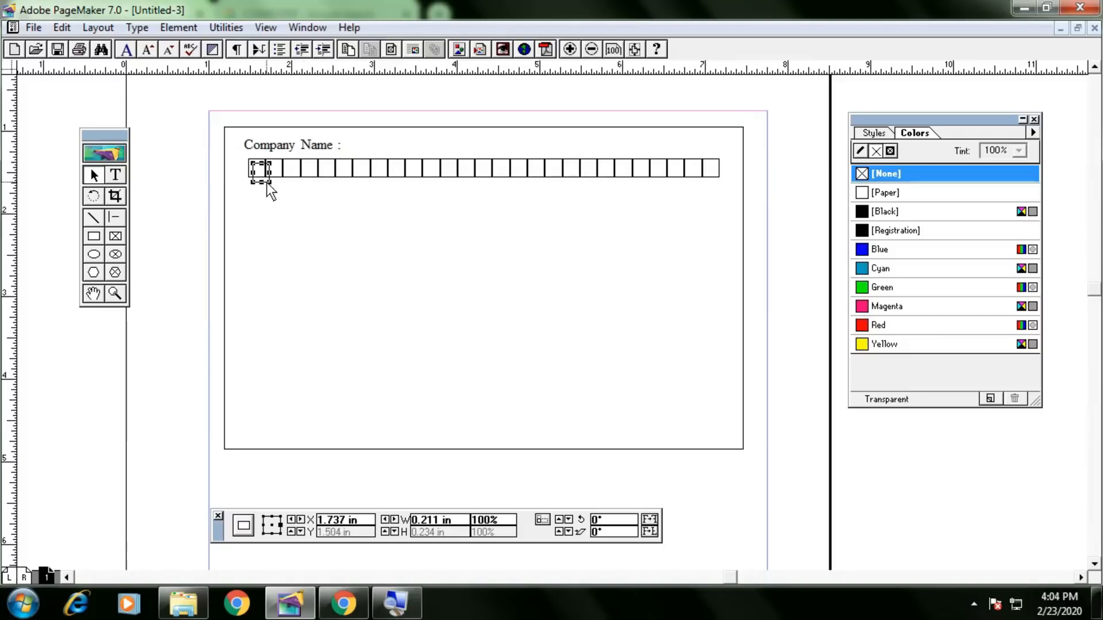
key(Left)
key(Left)
key(Left)
key(Left)
key(Left)
key(Up)
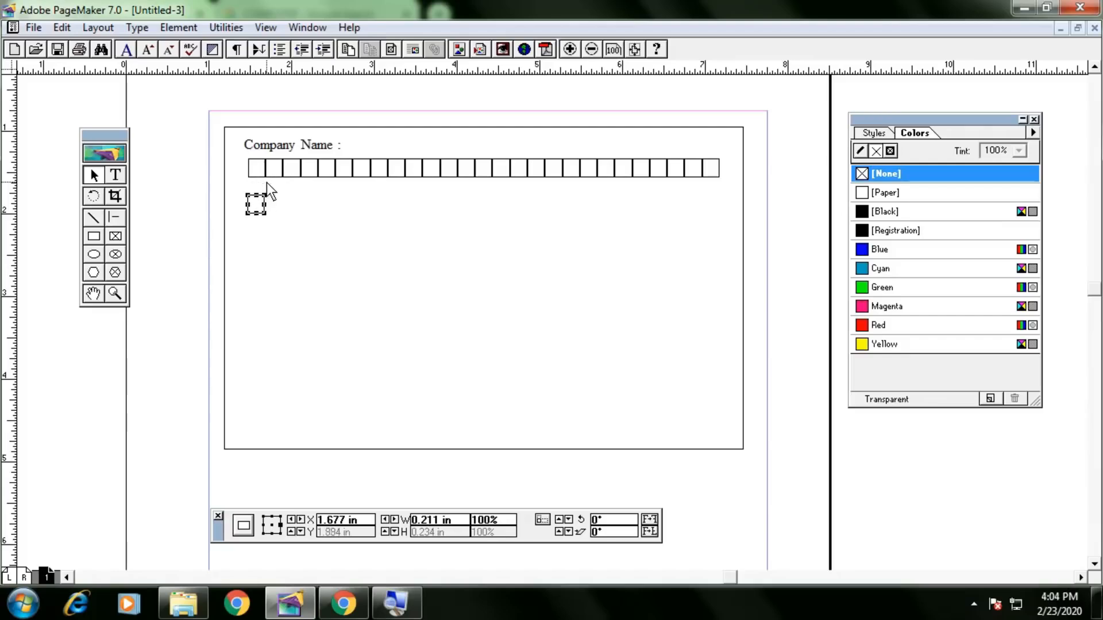
key(Up)
click(62, 27)
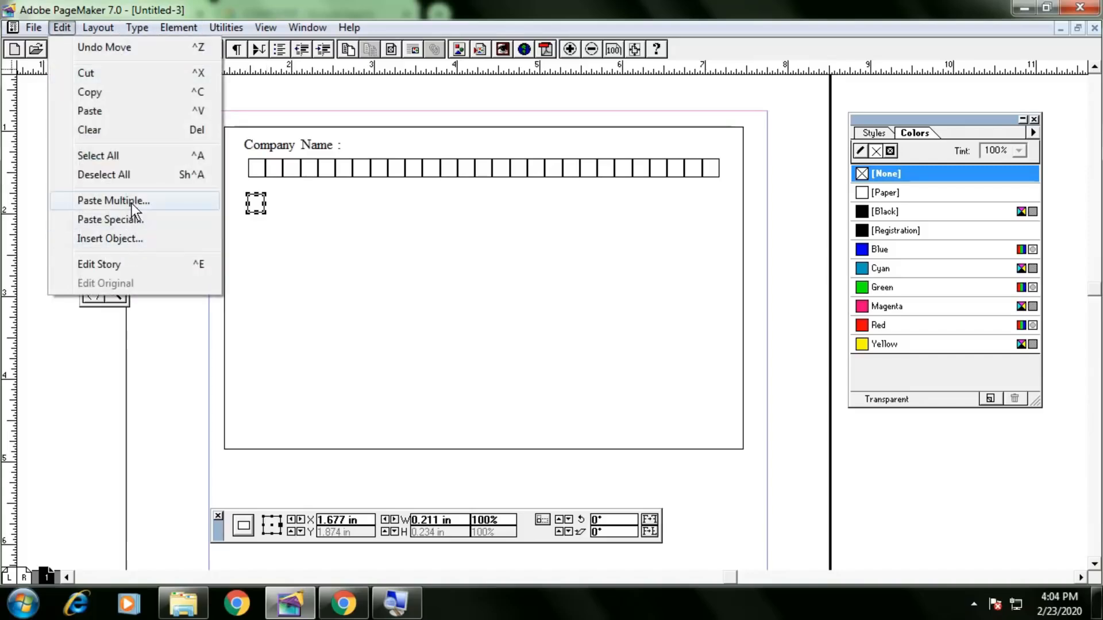
click(132, 202)
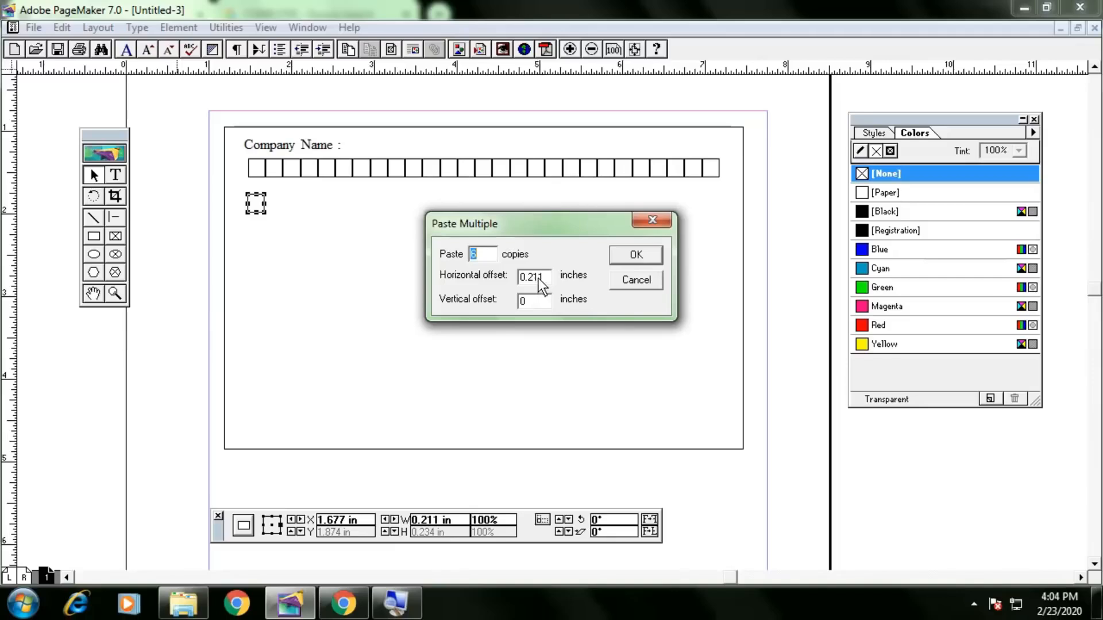
drag(545, 262, 501, 277)
text(0)
text(0.234)
click(640, 256)
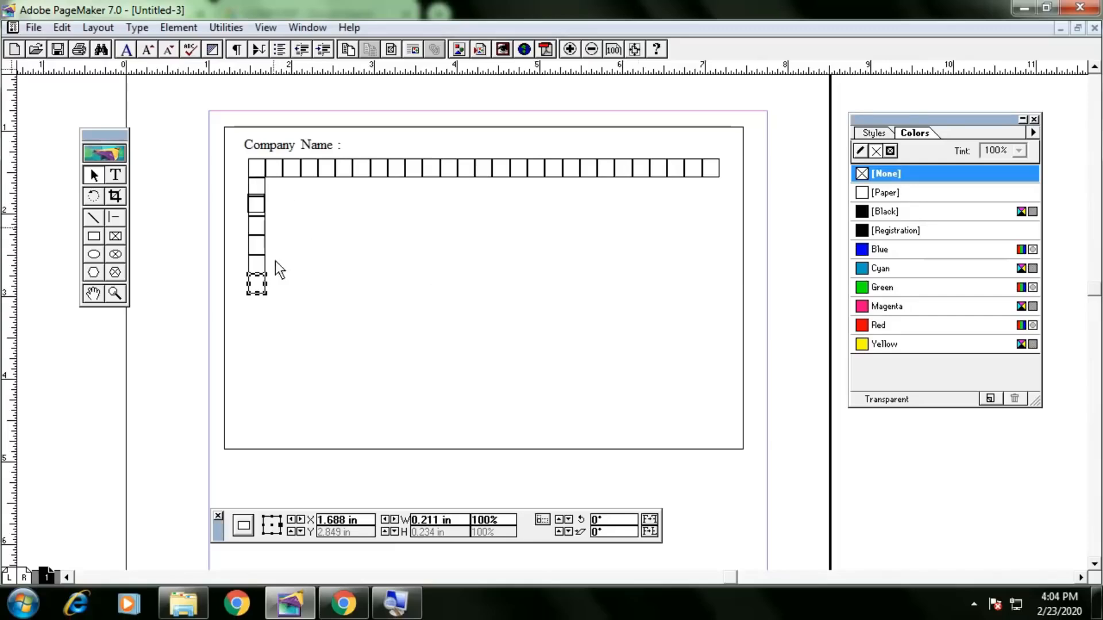
drag(281, 191, 237, 300)
key(Delete)
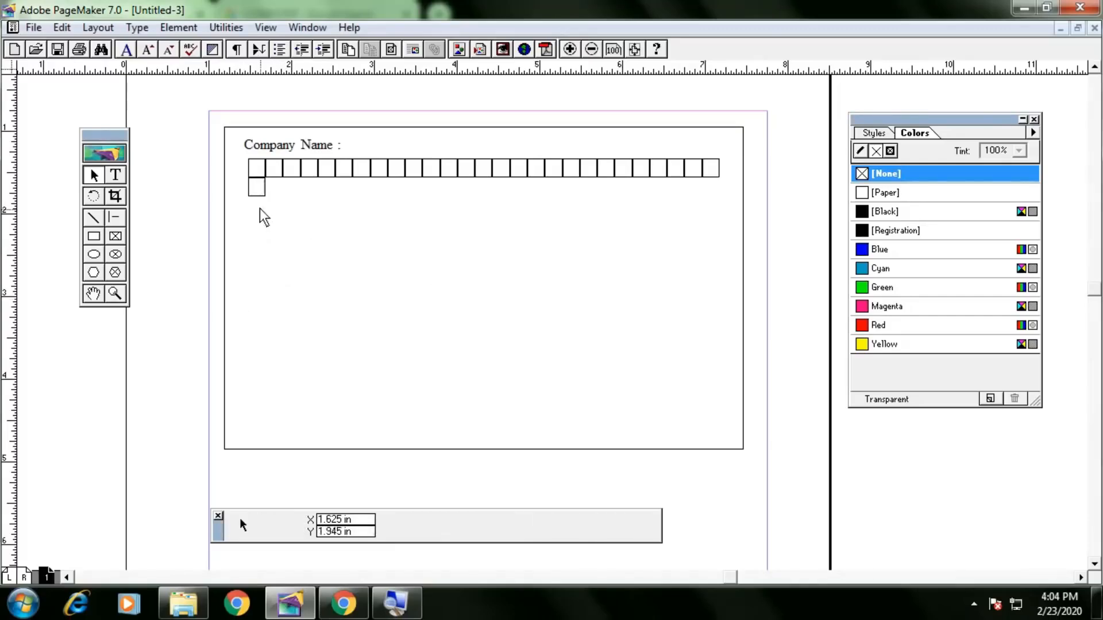
click(256, 192)
key(Down)
key(Down)
key(Down)
key(Down)
key(Down)
key(Down)
key(Down)
key(Down)
key(Down)
key(Down)
key(Down)
key(Down)
key(Down)
key(Down)
key(Down)
key(Down)
key(Down)
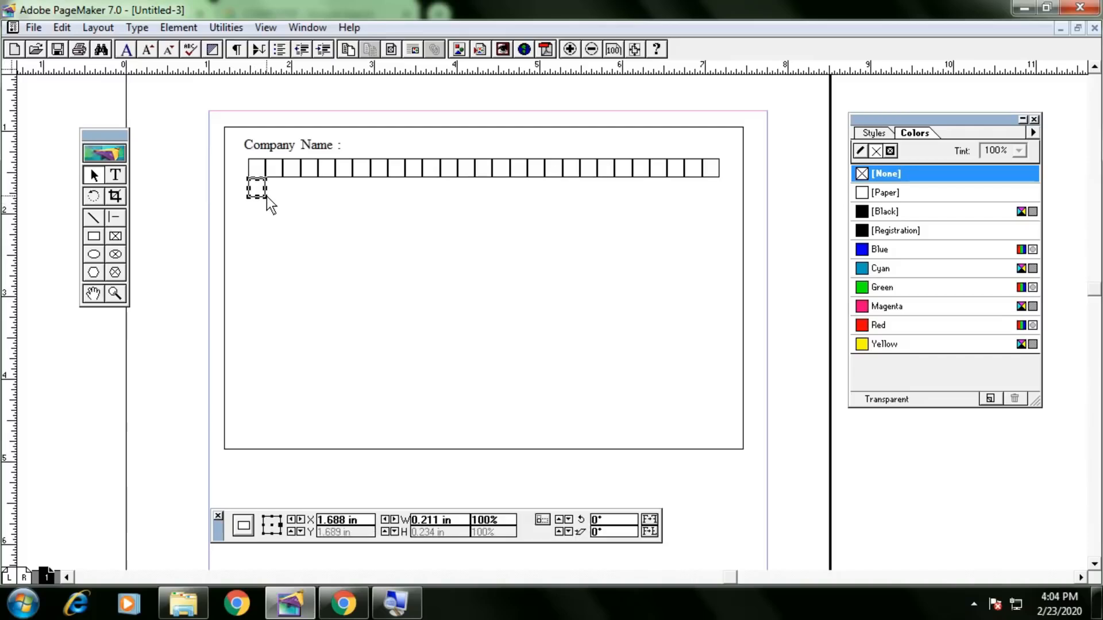
key(Up)
key(Up)
key(Delete)
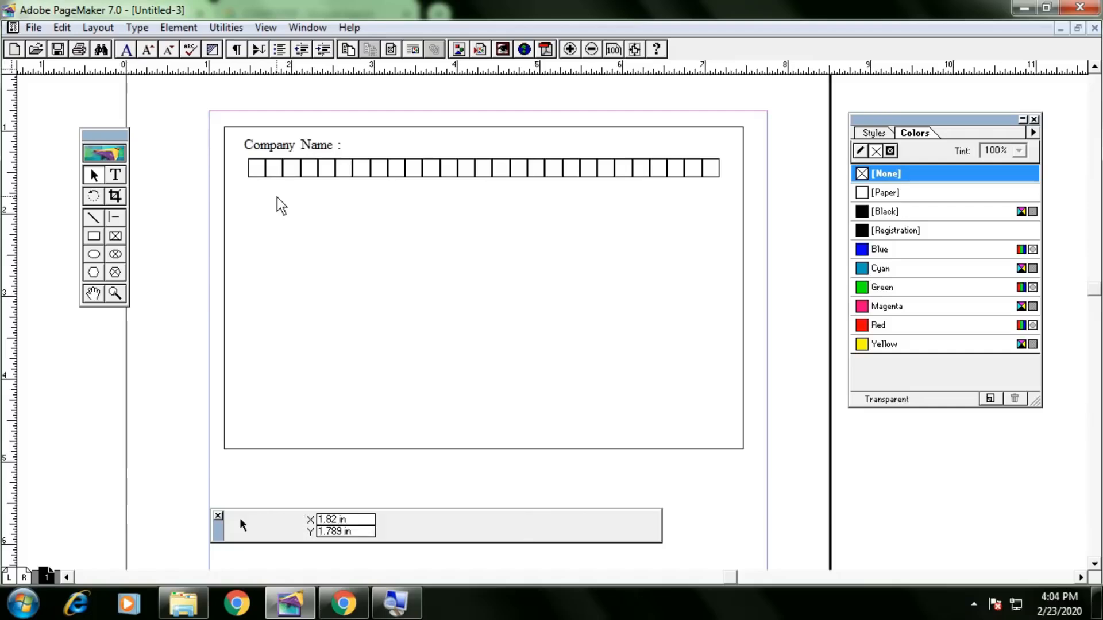
Copy the right-hand run of boxes below the Company Name row, aligned to its left end.
drag(790, 147, 511, 194)
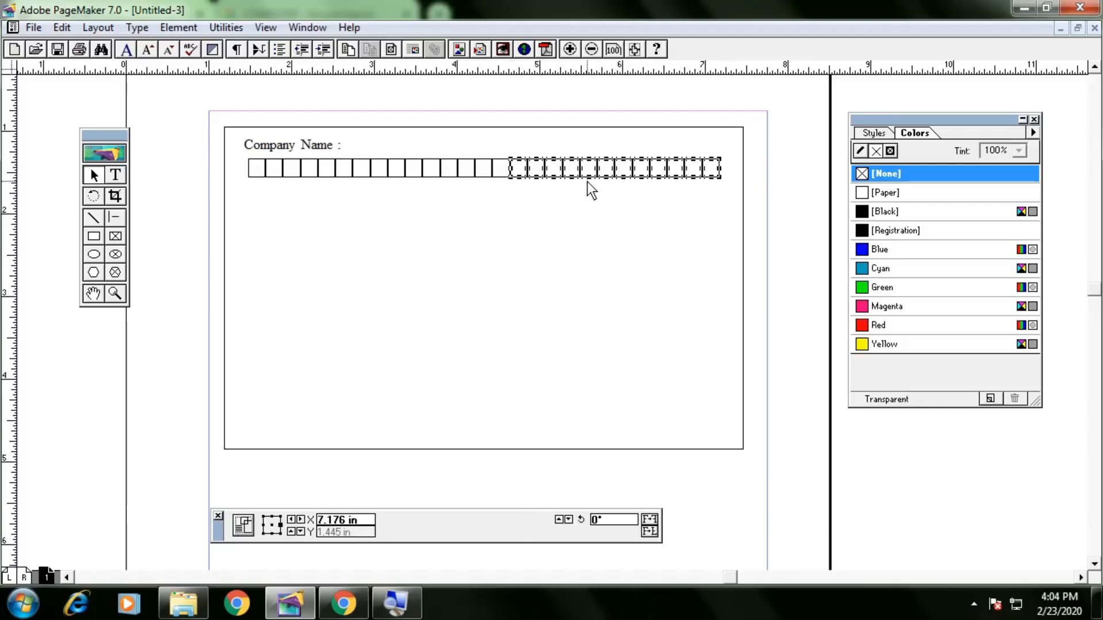
drag(587, 182, 592, 194)
key(Down)
key(Down)
key(Down)
key(Down)
key(Down)
key(Down)
key(Down)
key(Down)
key(Down)
key(Down)
key(Down)
key(Down)
key(Down)
key(Down)
key(Down)
key(Down)
key(Down)
key(Down)
key(Down)
key(Down)
key(Left)
key(Left)
key(Left)
key(Left)
key(Left)
key(Left)
key(Left)
key(Left)
key(Left)
key(Left)
key(Left)
key(Left)
key(Left)
key(Left)
key(Left)
key(Left)
key(Left)
key(Left)
key(Left)
key(Left)
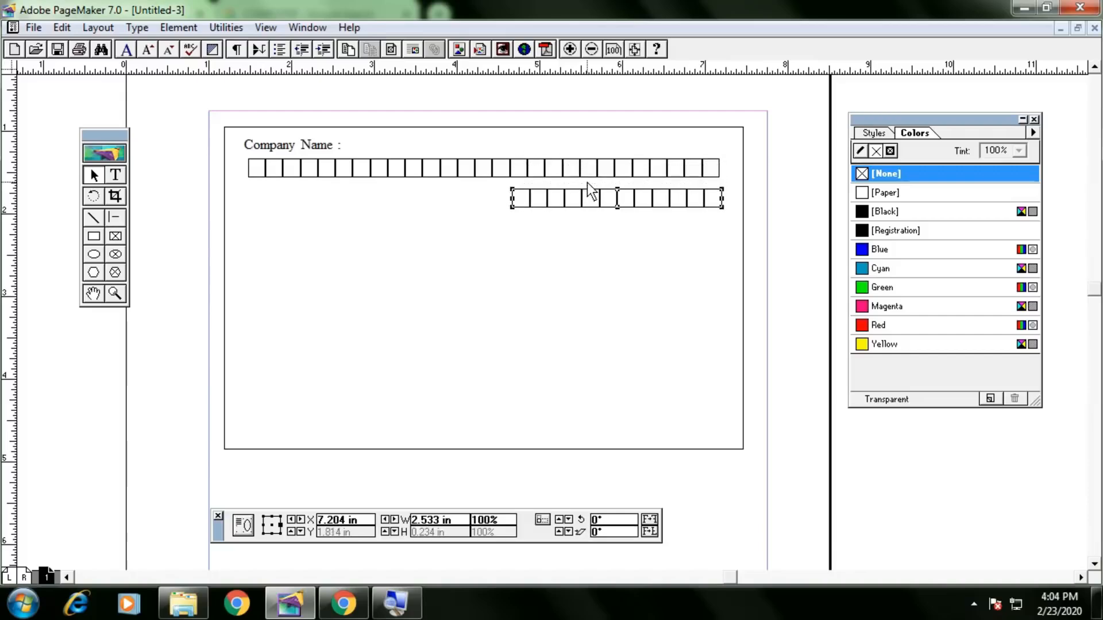
key(Left)
key(Left)
key(Left)
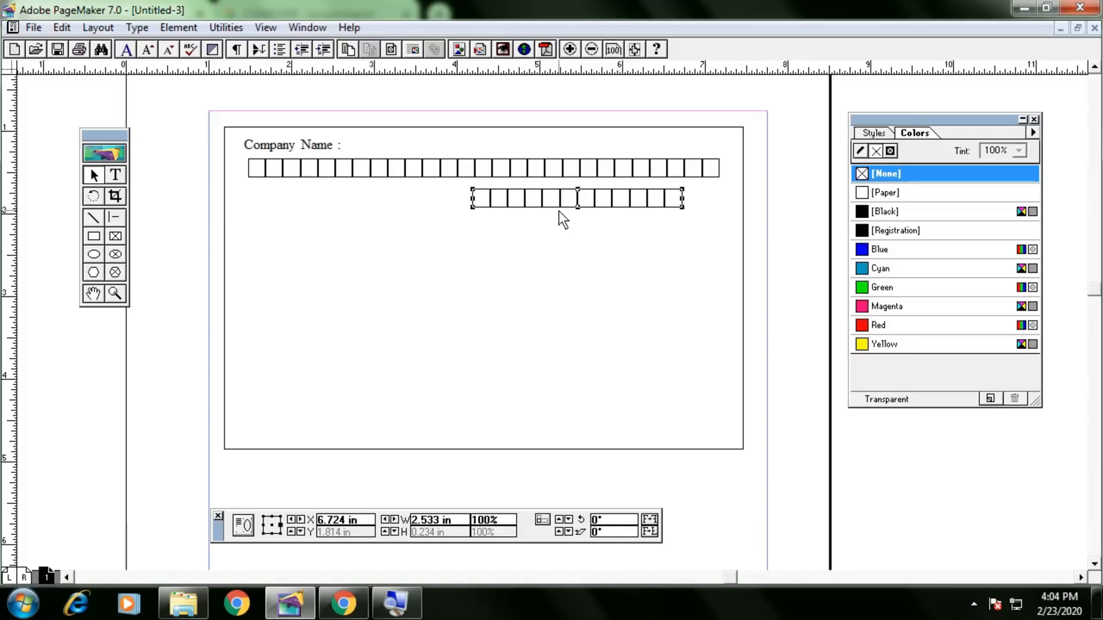
key(ctrl+Left)
key(ctrl+Left)
key(ctrl+Left)
key(ctrl+Left)
key(ctrl+Left)
key(ctrl+Left)
key(ctrl+Left)
key(ctrl+Left)
key(ctrl+Left)
key(ctrl+Left)
key(ctrl+Left)
key(ctrl+Left)
key(ctrl+Left)
key(ctrl+Left)
key(ctrl+Left)
key(ctrl+Left)
key(ctrl+Left)
key(ctrl+Left)
key(ctrl+Left)
key(ctrl+Left)
key(ctrl+Left)
key(ctrl+Left)
key(ctrl+Left)
key(ctrl+Left)
key(ctrl+Left)
key(ctrl+Left)
key(ctrl+Left)
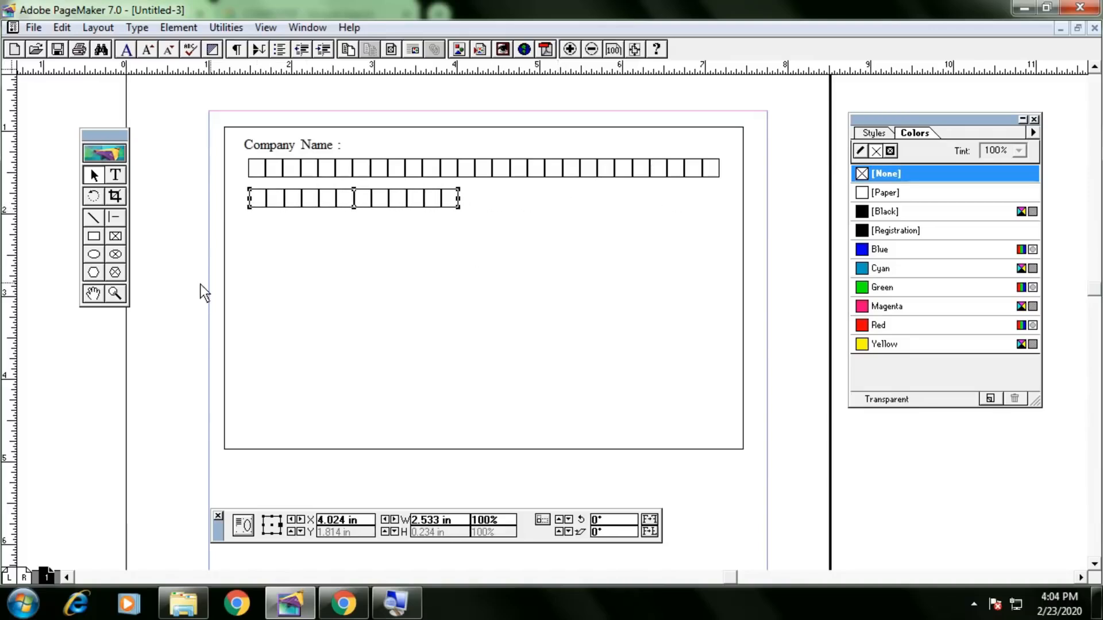
click(170, 288)
click(388, 199)
key(alt+Tab)
scroll(436, 319, down, 3)
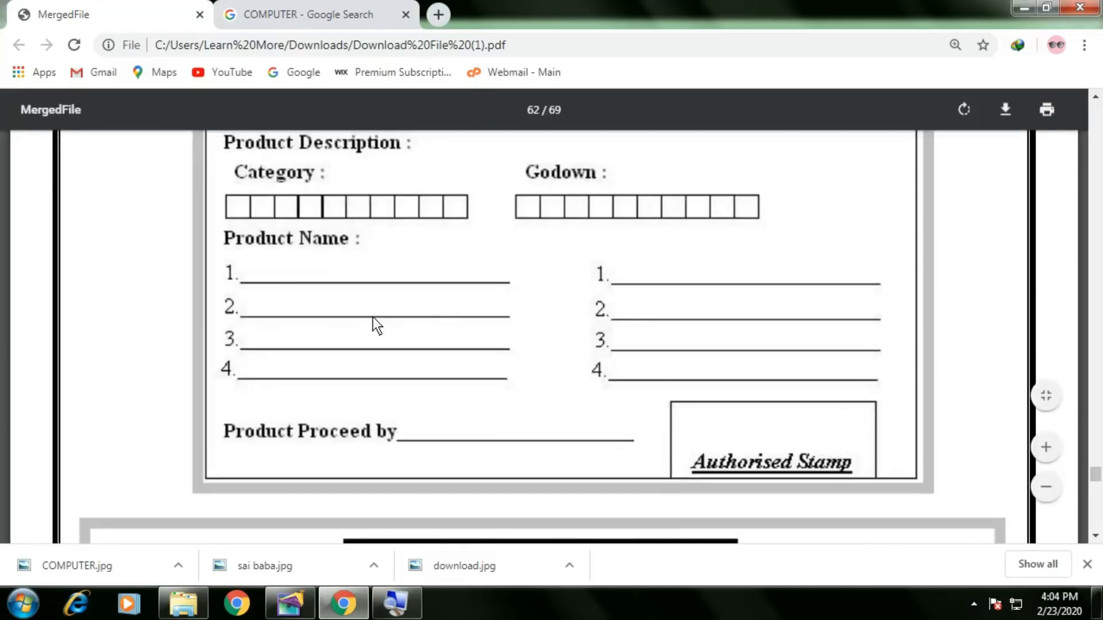
scroll(380, 317, up, 3)
scroll(388, 313, down, 2)
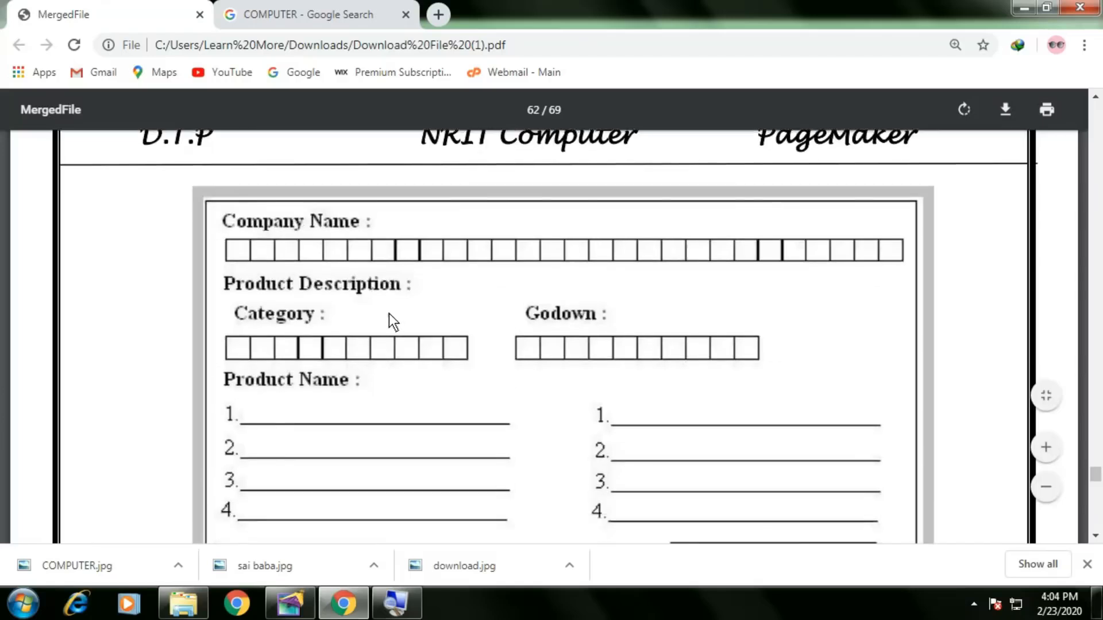
key(alt+Tab)
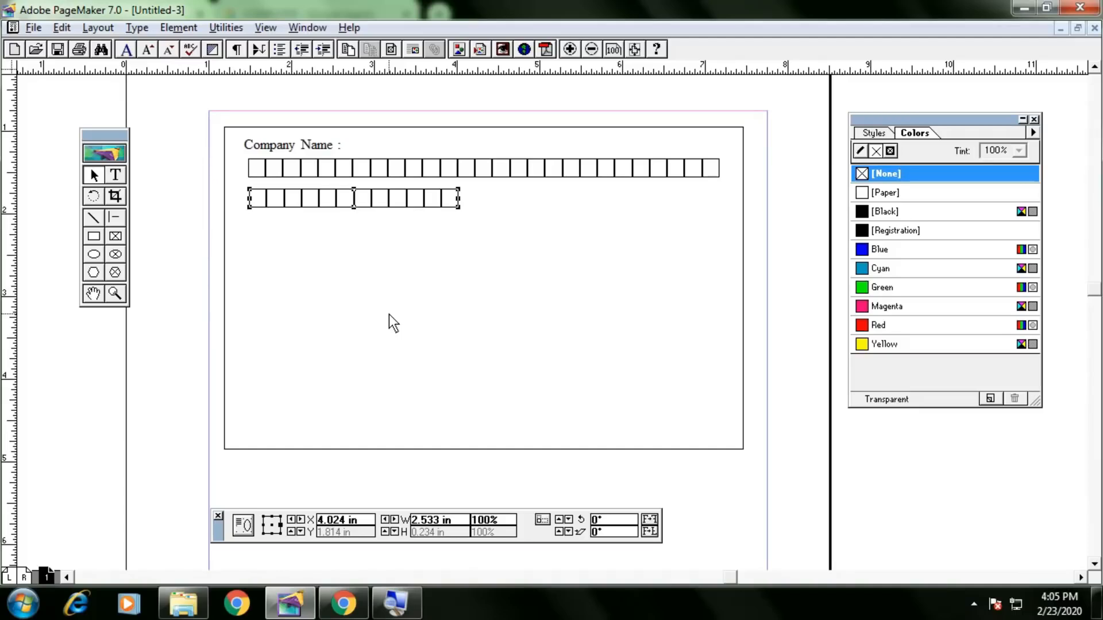
Start a new document with the default page settings and view it at Actual Size.
key(ctrl+shift+p)
key(Return)
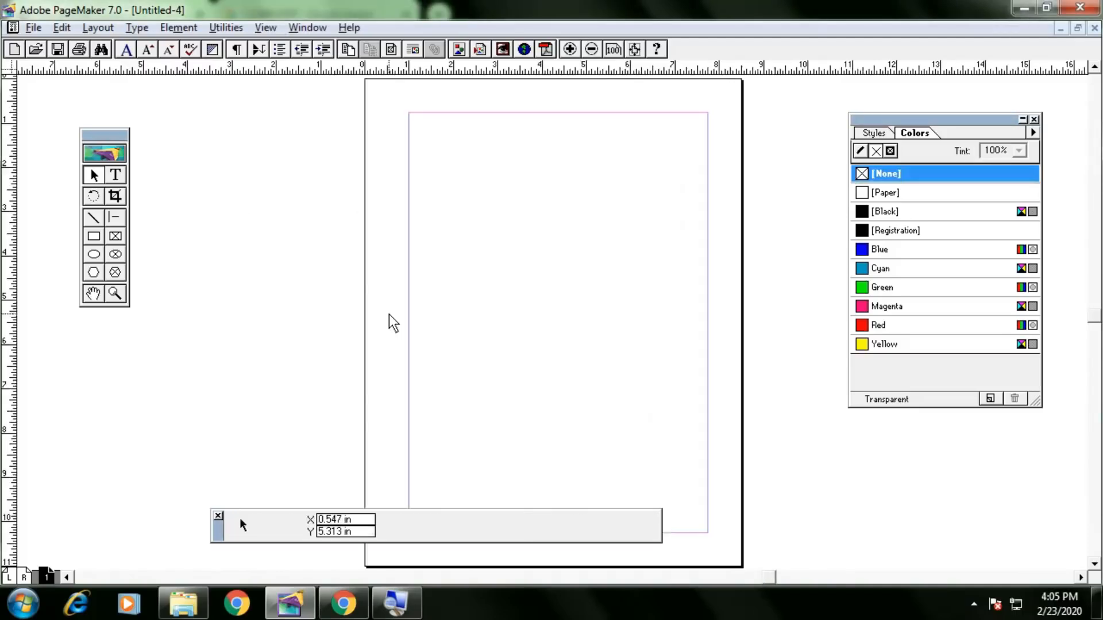
right_click(483, 238)
click(526, 332)
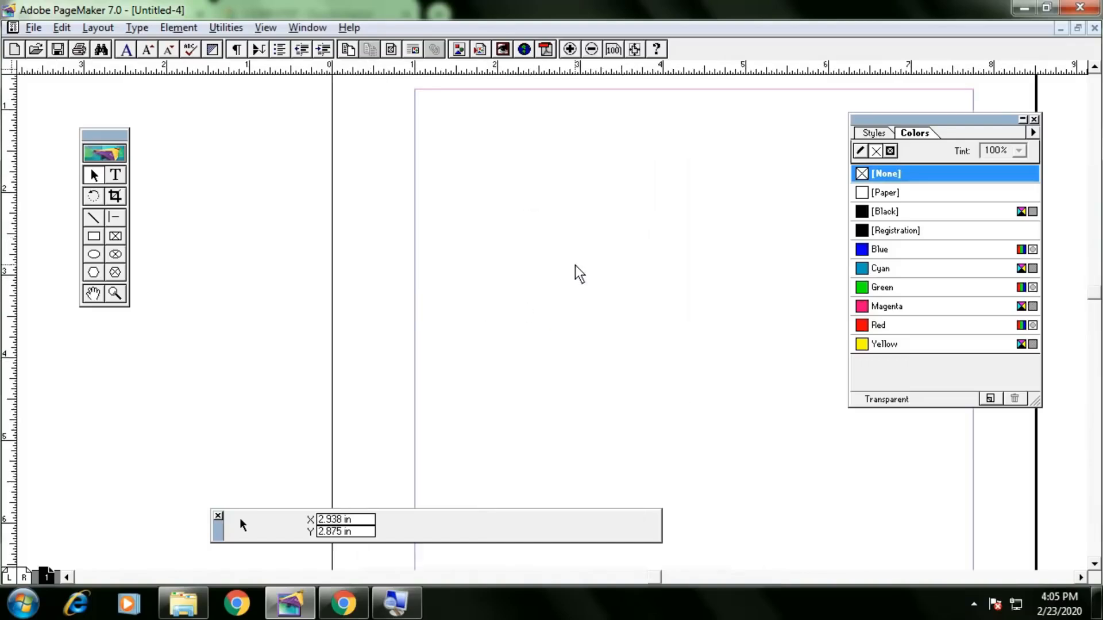
drag(603, 265, 478, 261)
drag(406, 240, 433, 246)
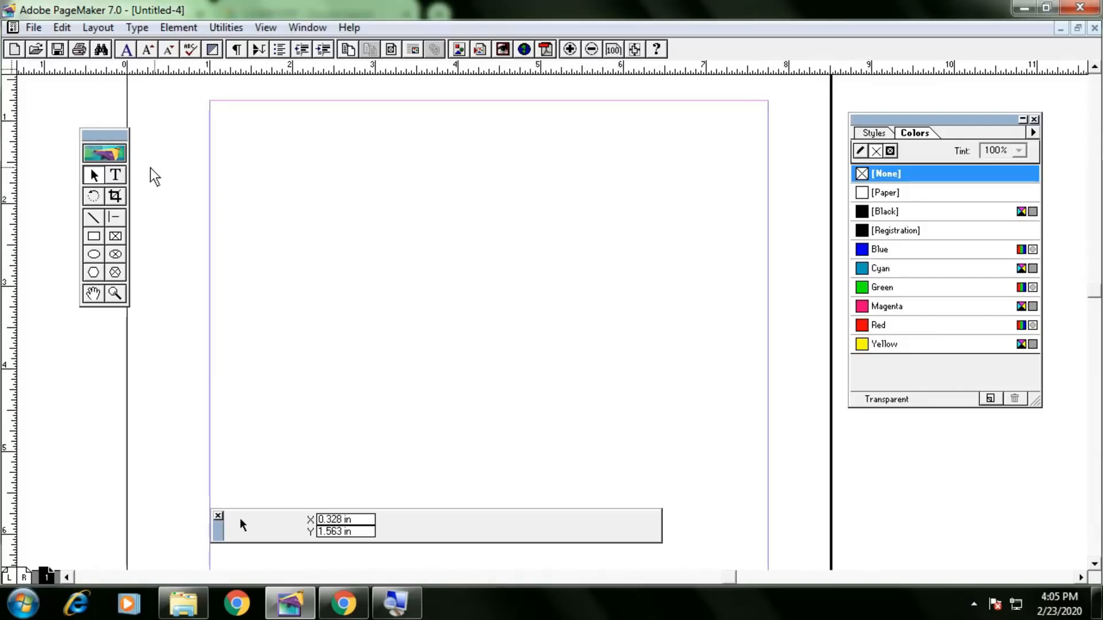
Draw a rectangle, stretch it to about 1.8 in tall, and move it up and left.
click(96, 237)
drag(347, 199, 561, 286)
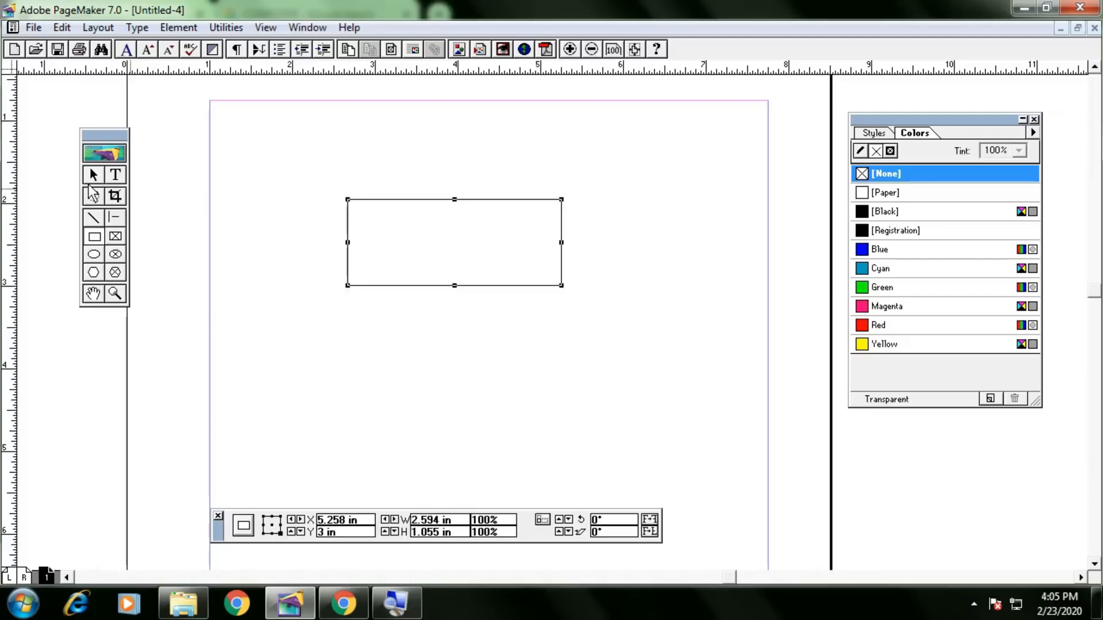
click(95, 181)
click(412, 286)
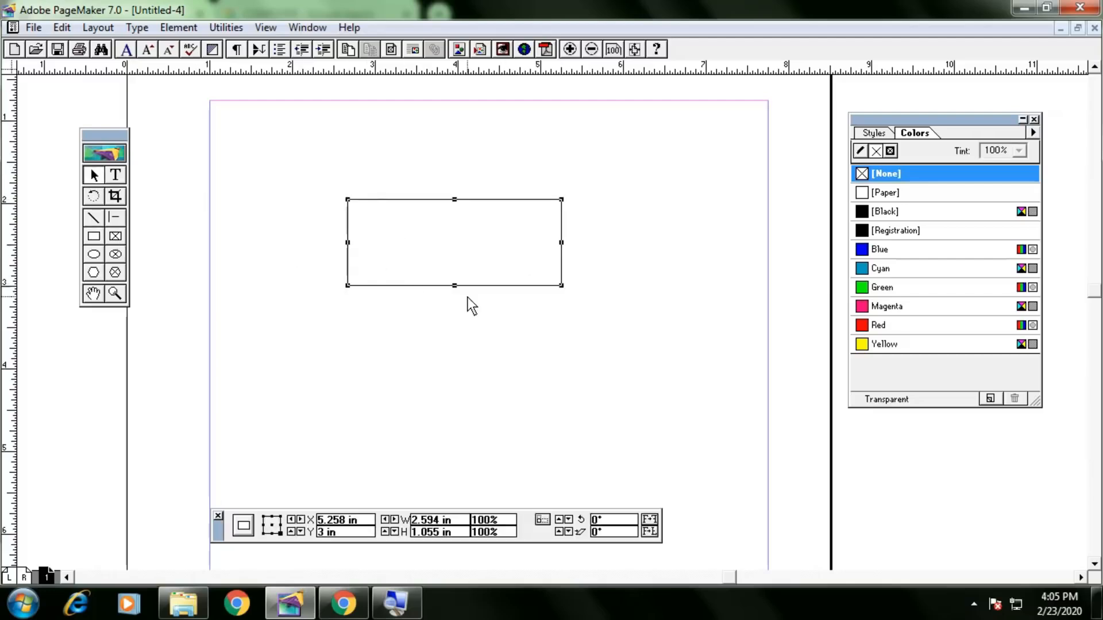
drag(454, 286, 451, 349)
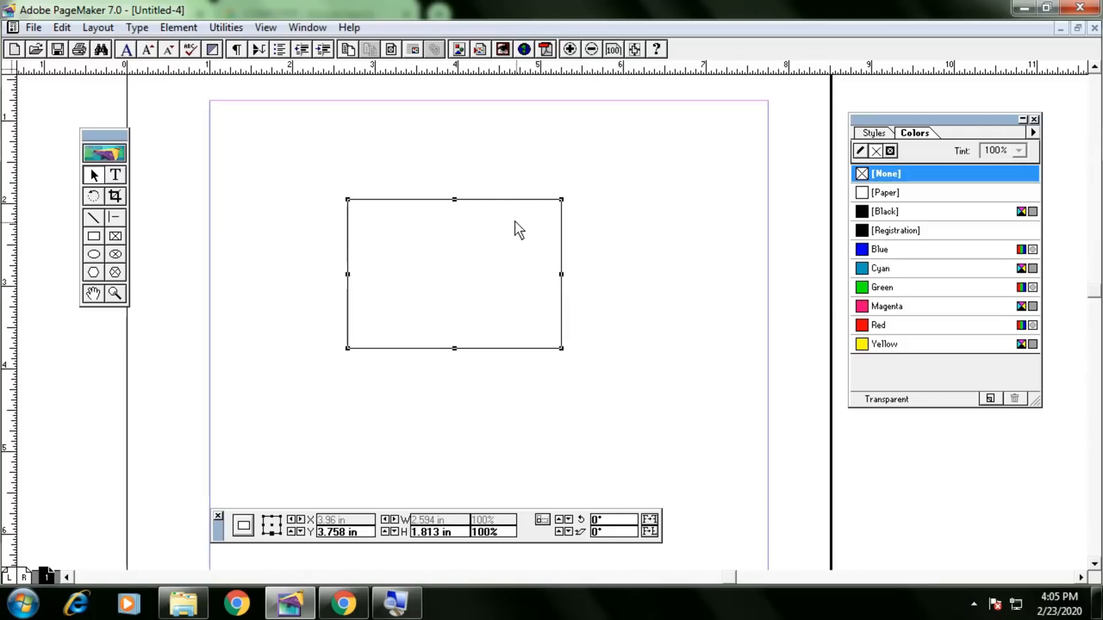
drag(495, 200, 420, 168)
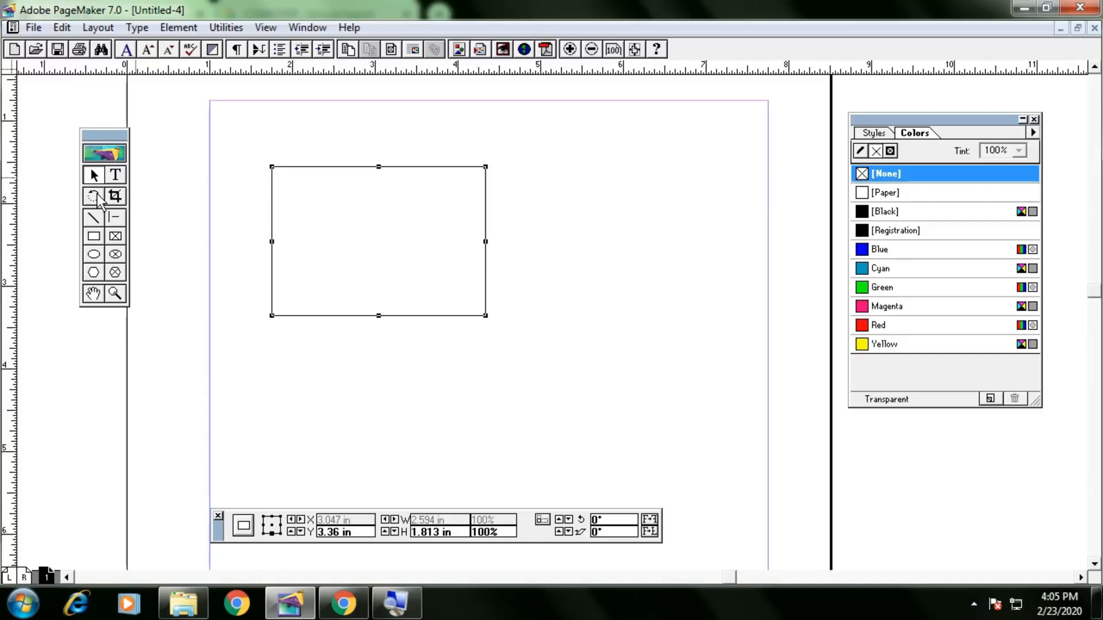
Rotate the rectangle to a slight tilt of about -4.47°, then reselect it.
click(93, 197)
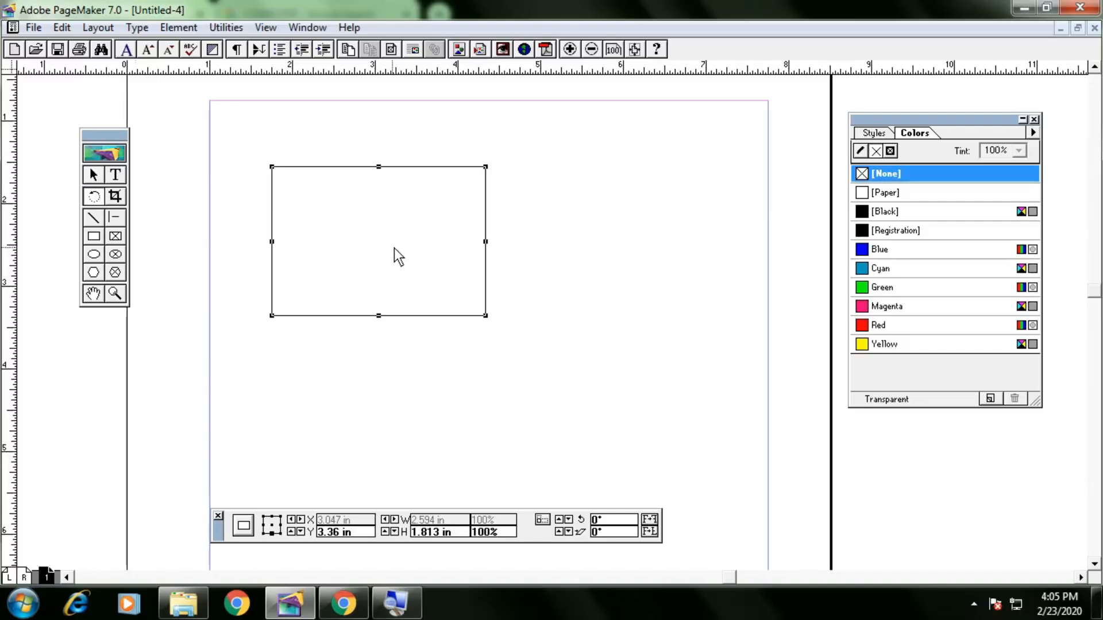
click(387, 267)
drag(389, 268, 426, 192)
drag(454, 276, 417, 339)
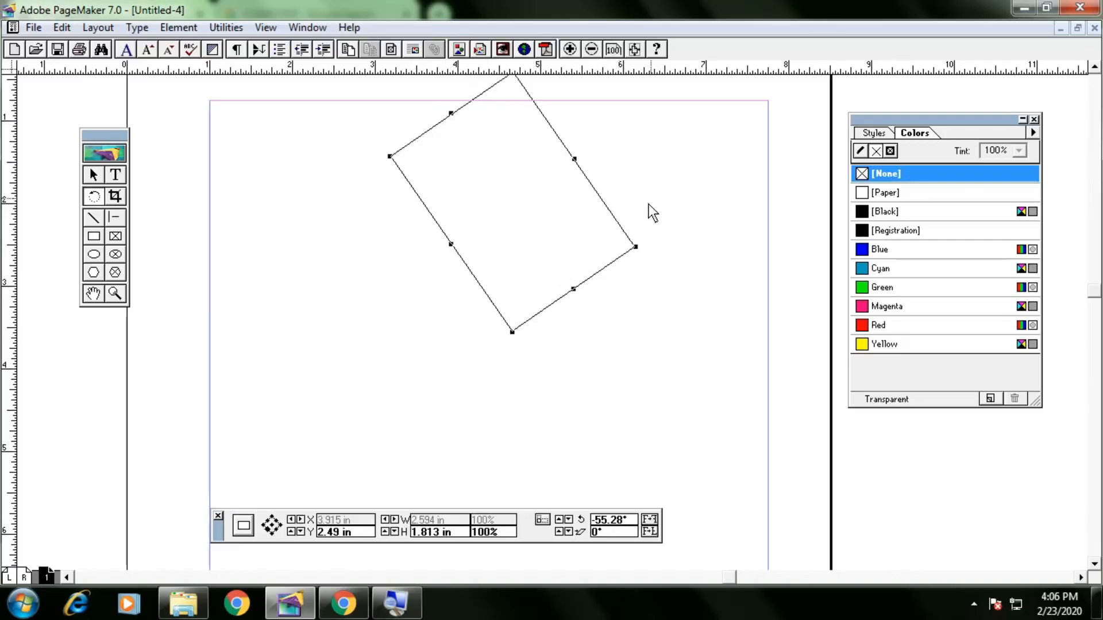
drag(611, 270, 657, 218)
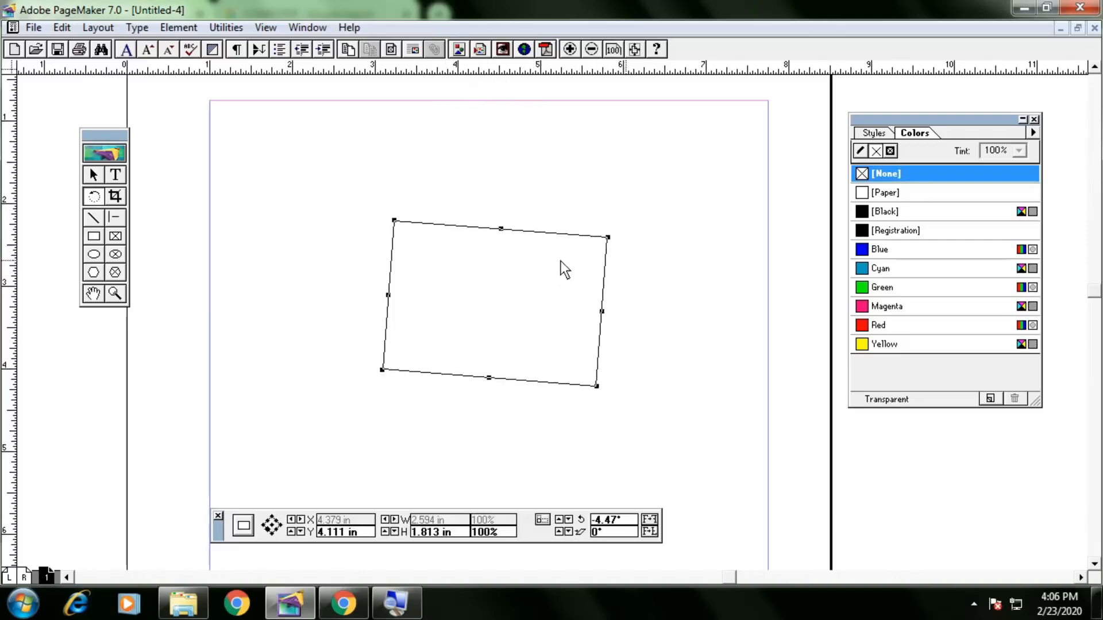
click(93, 175)
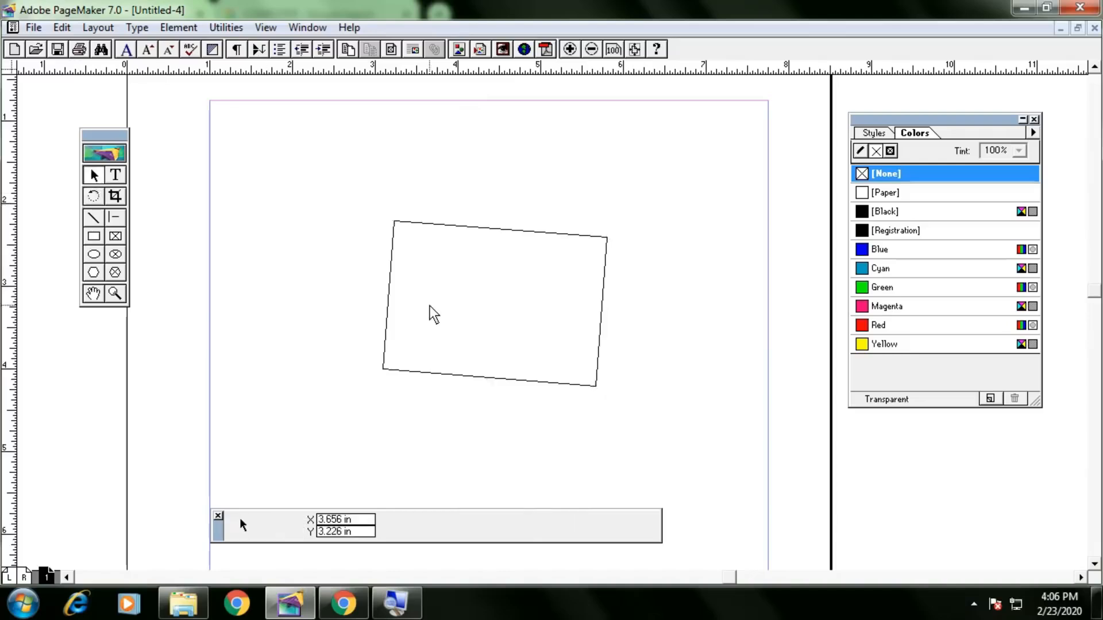
click(390, 296)
Delete the rotated rectangle and type HELLO as a new text line.
key(Delete)
click(115, 174)
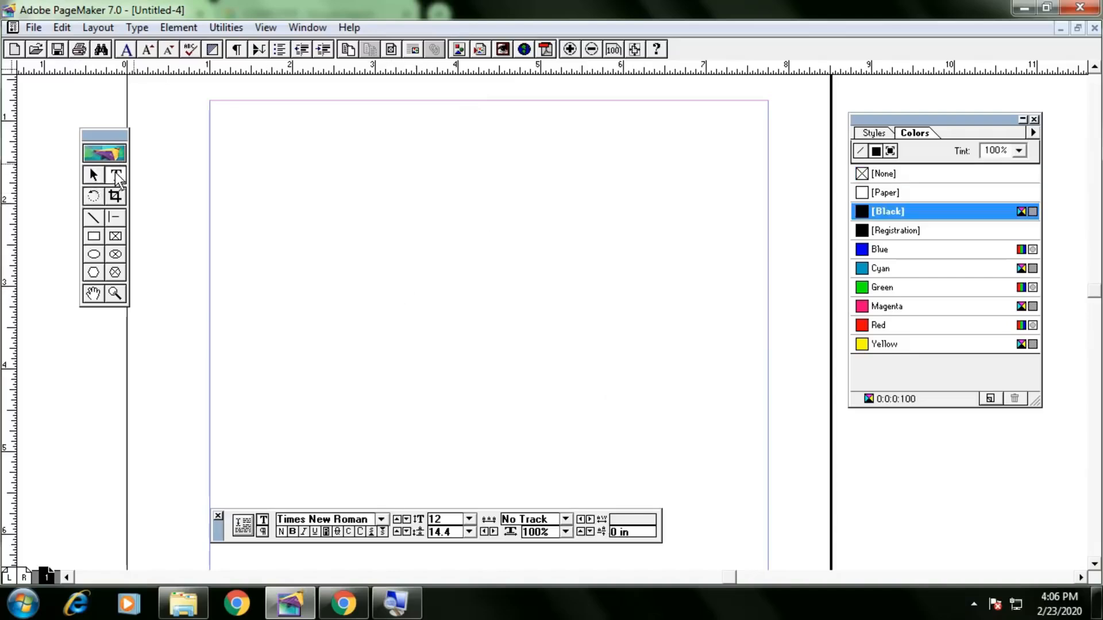
click(443, 274)
text(HELLO)
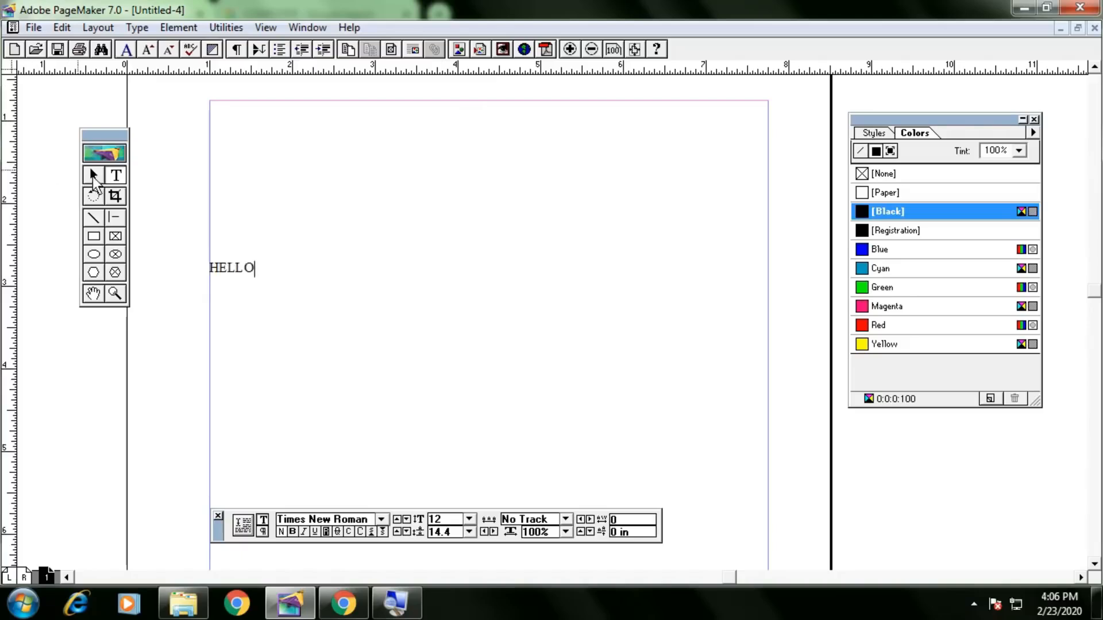
Move the HELLO text up and right, rotate it to 20.56°, then delete it.
click(94, 174)
drag(257, 271, 334, 240)
click(94, 196)
key(Delete)
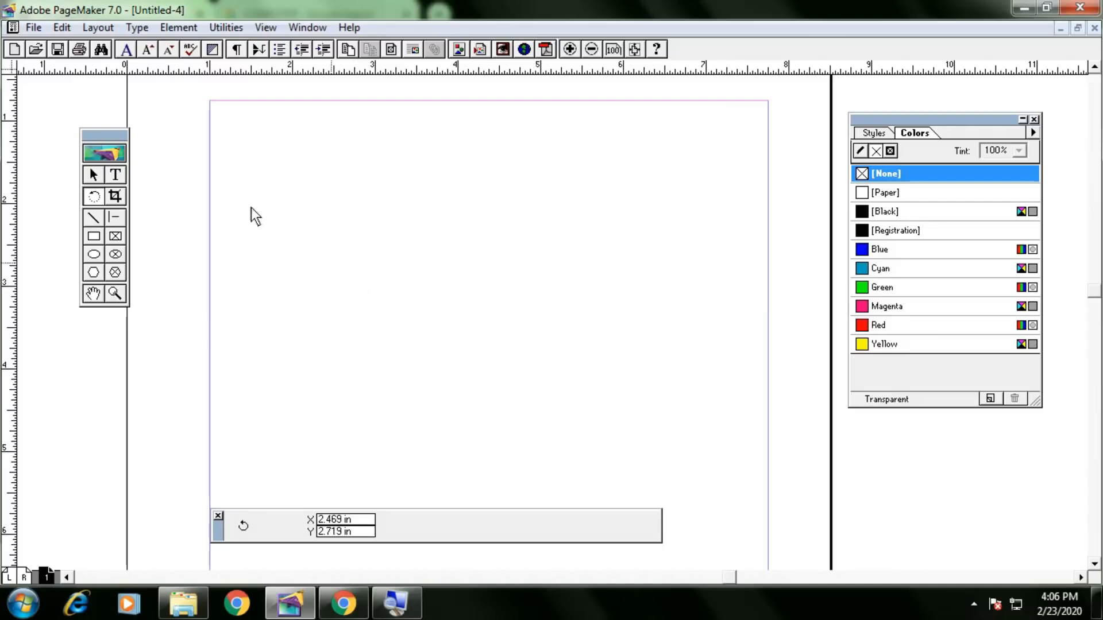
click(99, 180)
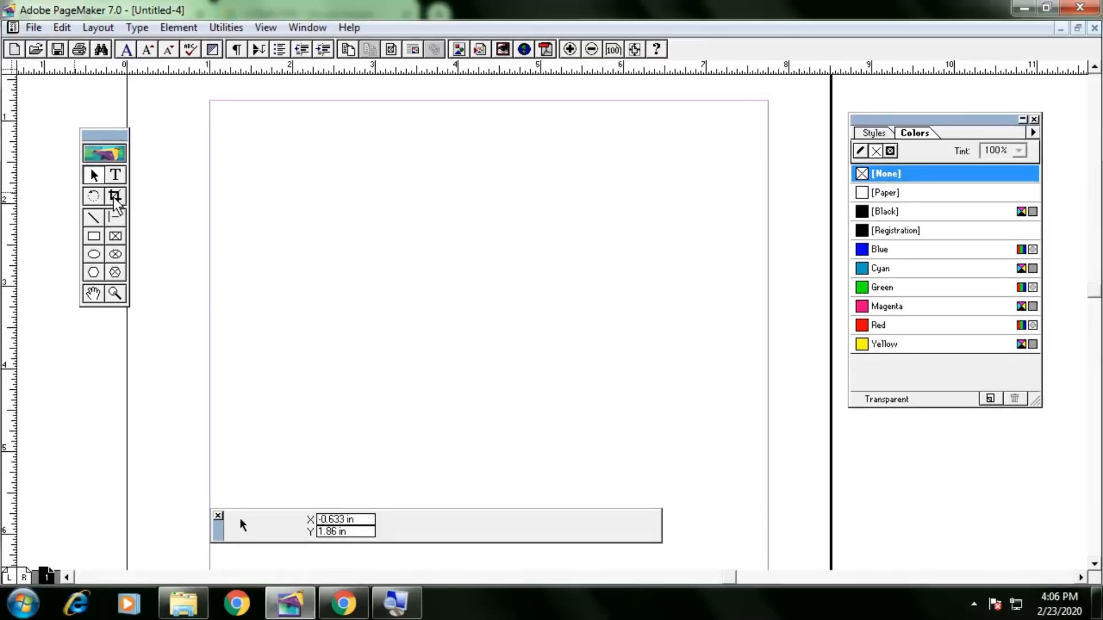
key(ctrl+d)
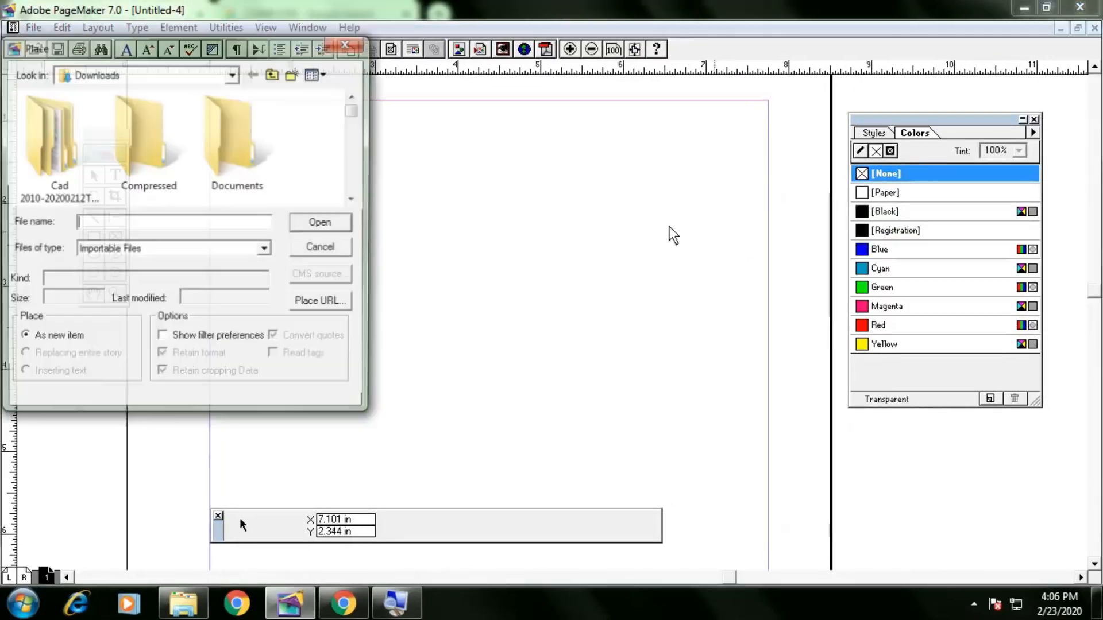
scroll(314, 185, down, 6)
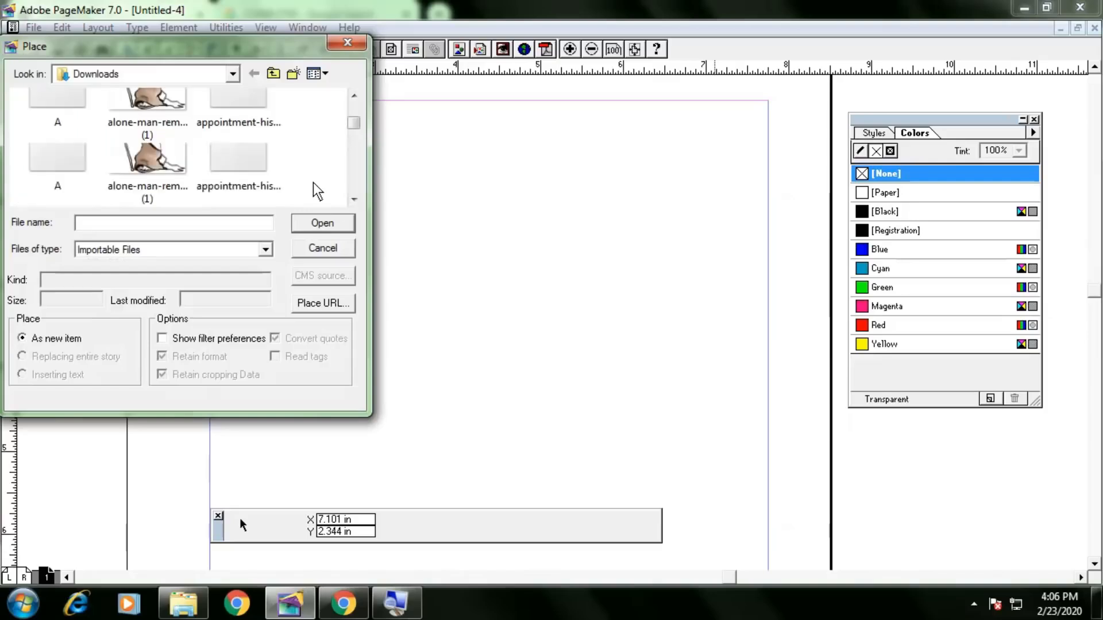
scroll(315, 189, down, 6)
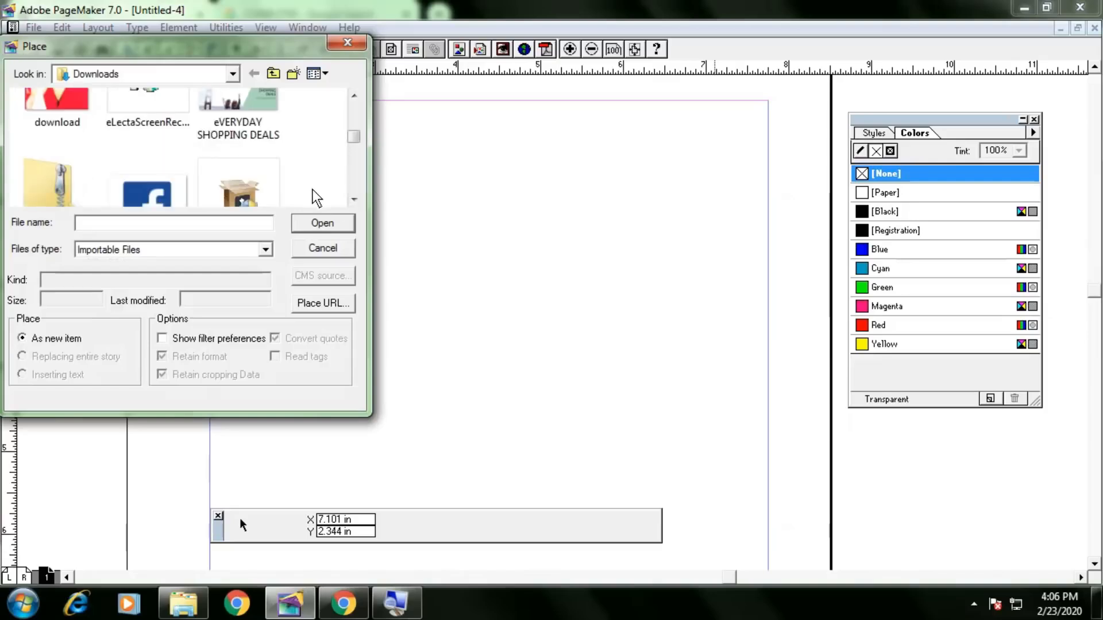
scroll(240, 198, down, 6)
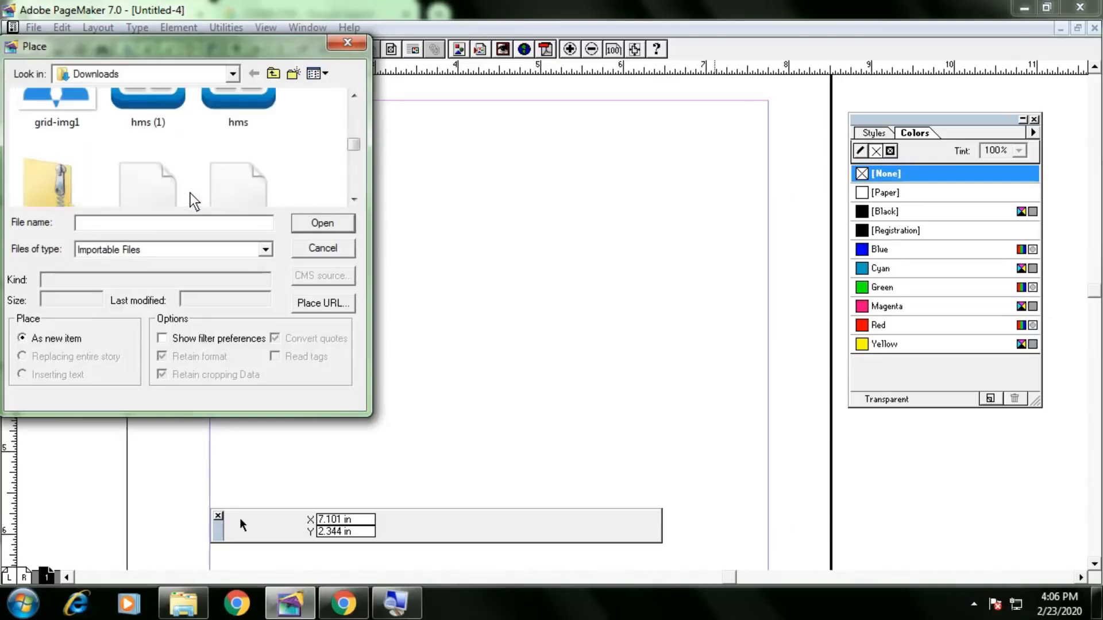
scroll(192, 201, up, 2)
double_click(64, 153)
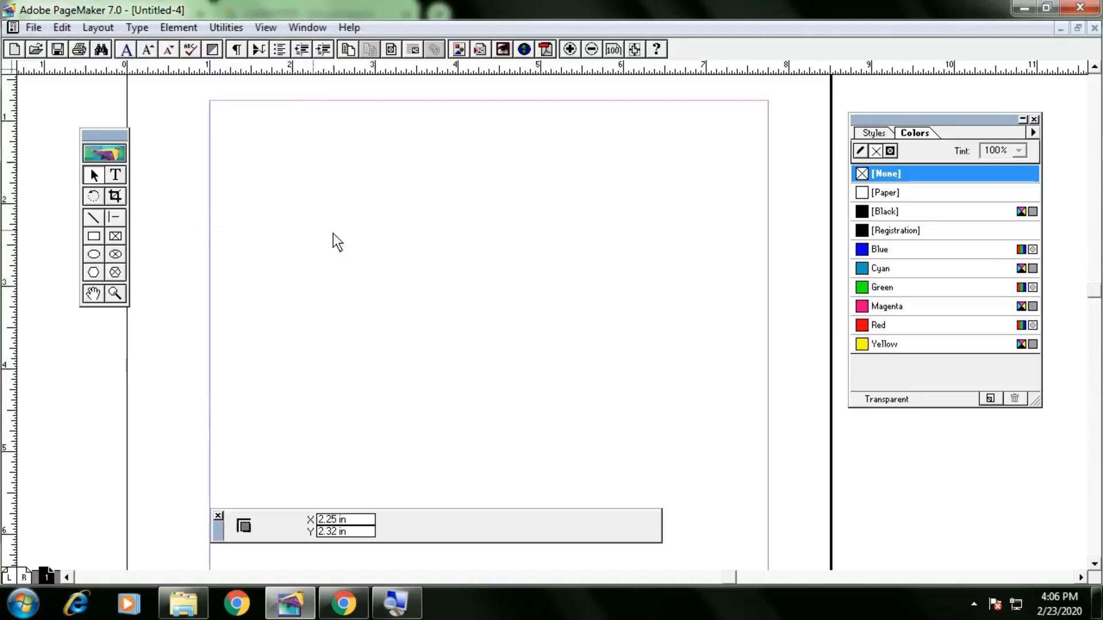
drag(329, 141, 561, 411)
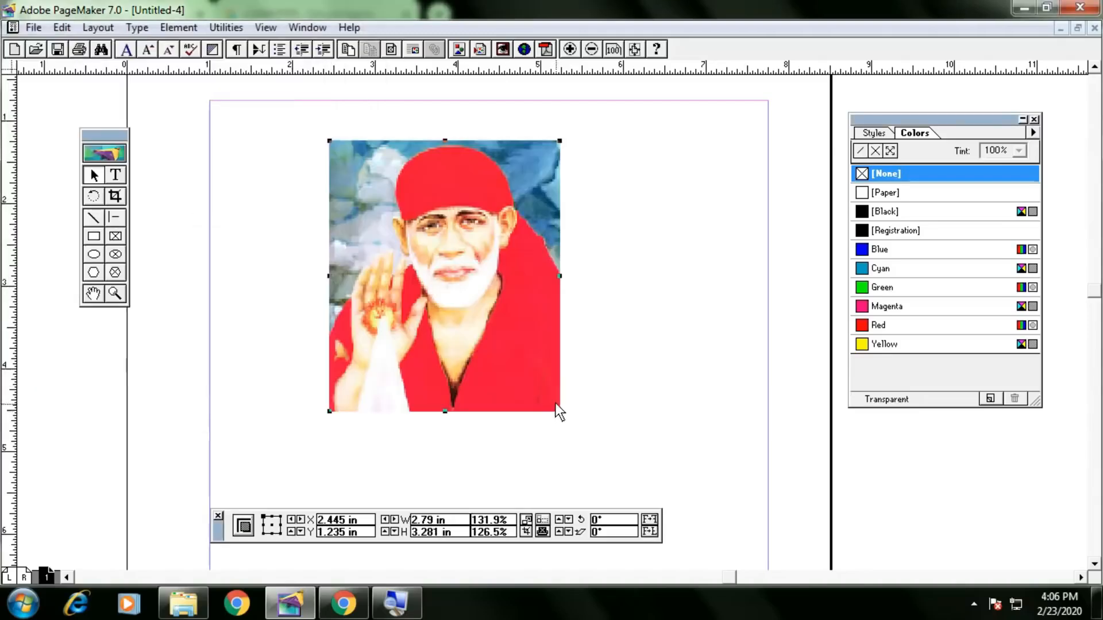
click(115, 196)
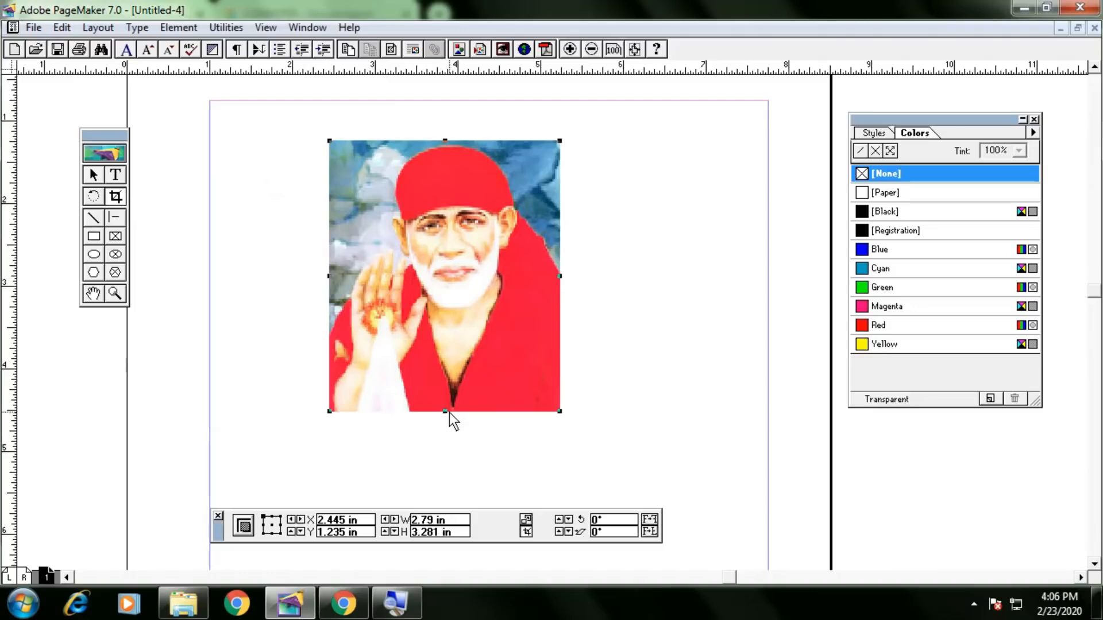
drag(559, 412, 554, 351)
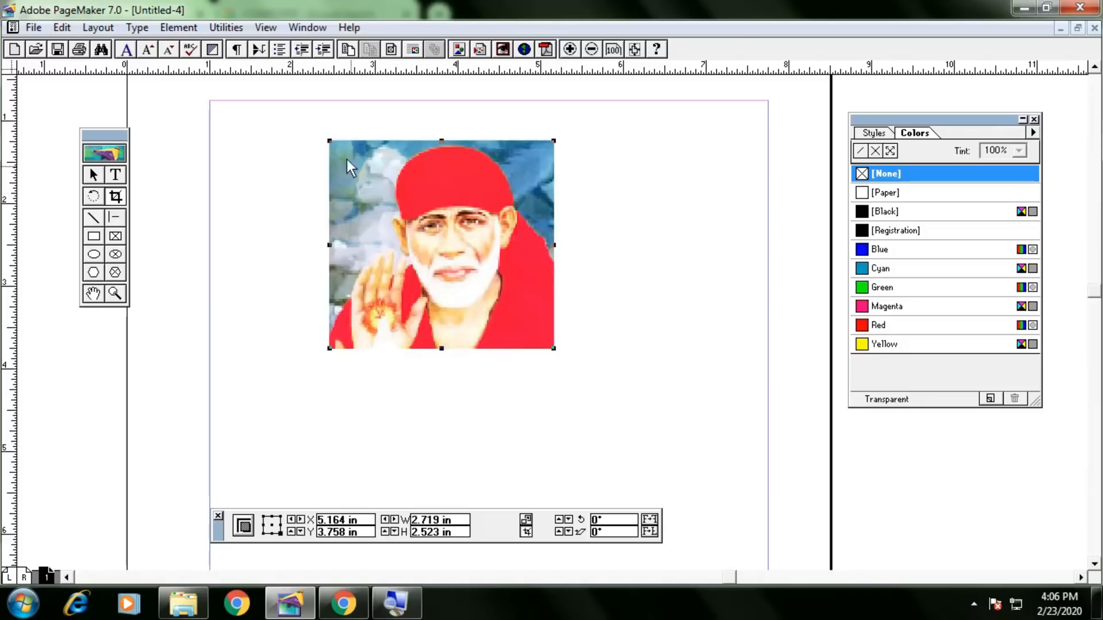
drag(330, 143, 356, 146)
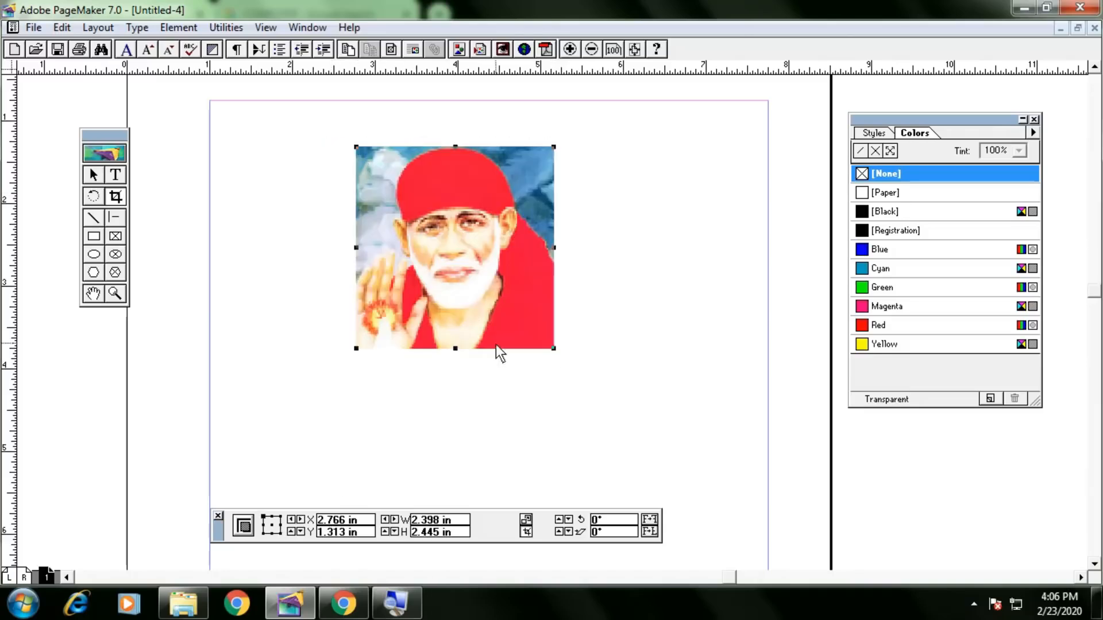
drag(458, 347, 467, 317)
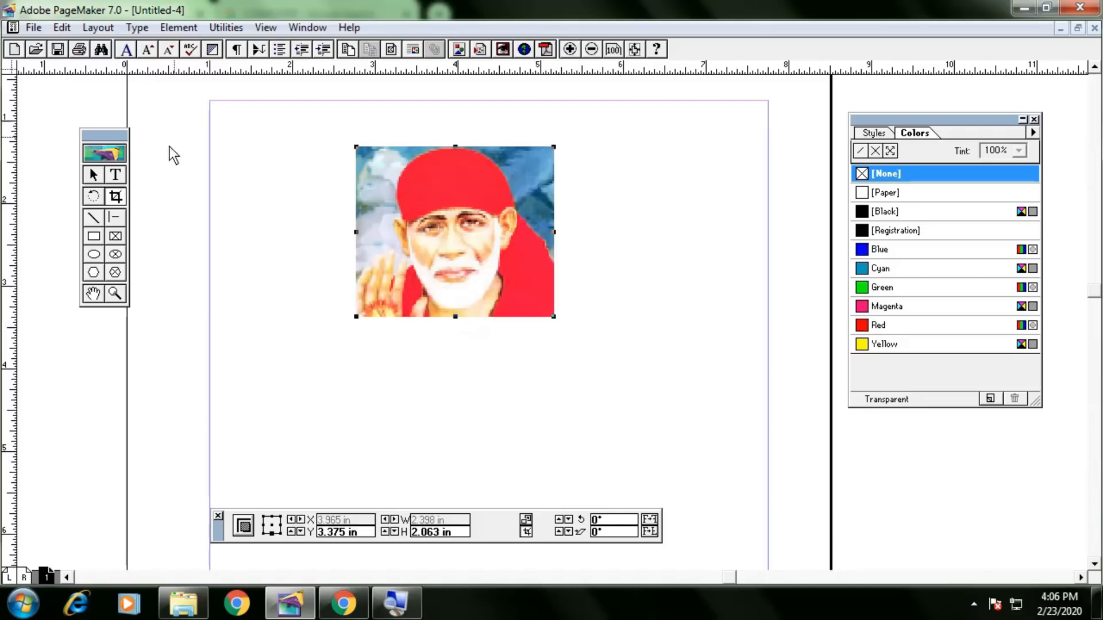
click(93, 175)
click(432, 254)
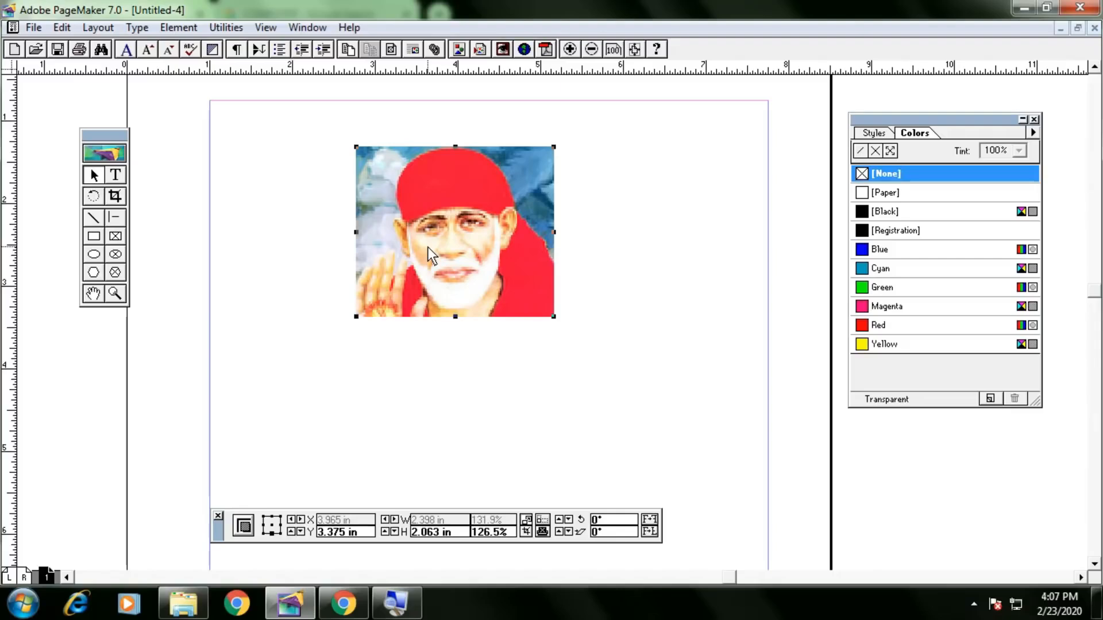
key(Delete)
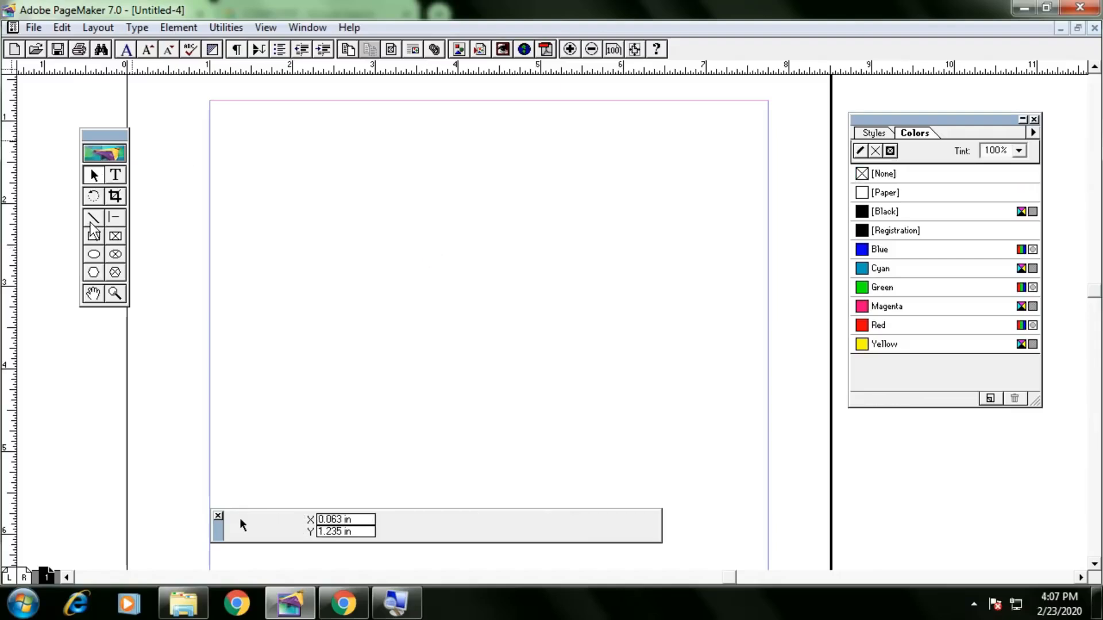
click(93, 219)
drag(255, 166, 445, 337)
drag(325, 153, 573, 383)
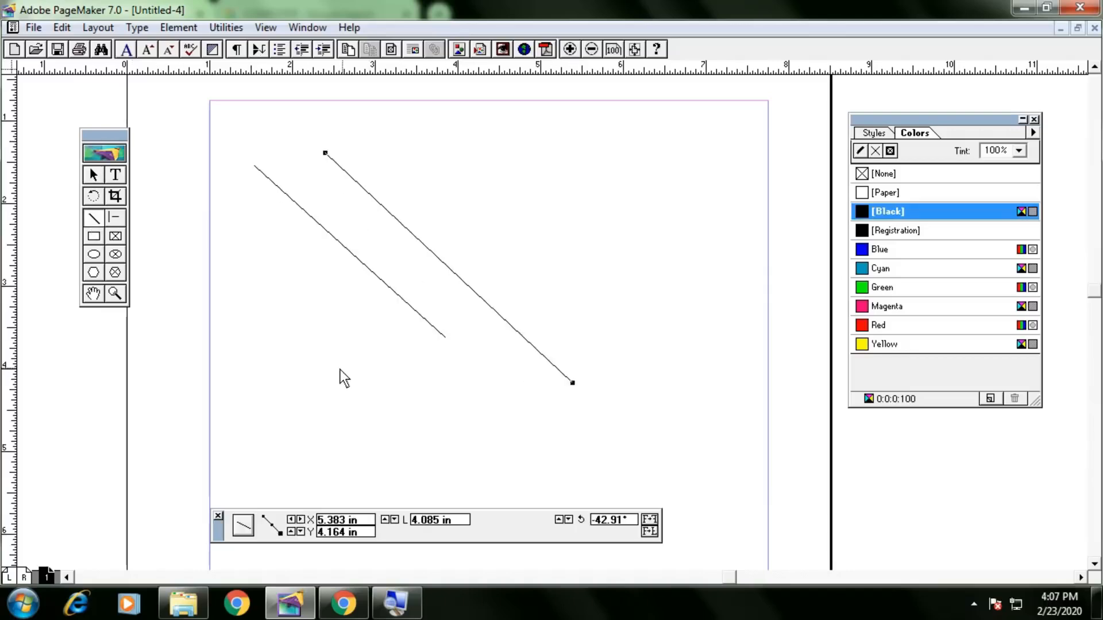
mouse_move(272, 371)
mouse_down()
mouse_move(520, 342)
mouse_move(595, 380)
mouse_move(701, 409)
mouse_move(743, 483)
mouse_move(736, 450)
mouse_move(620, 375)
mouse_move(705, 375)
mouse_up()
key(shift)
key(shift)
key(shift)
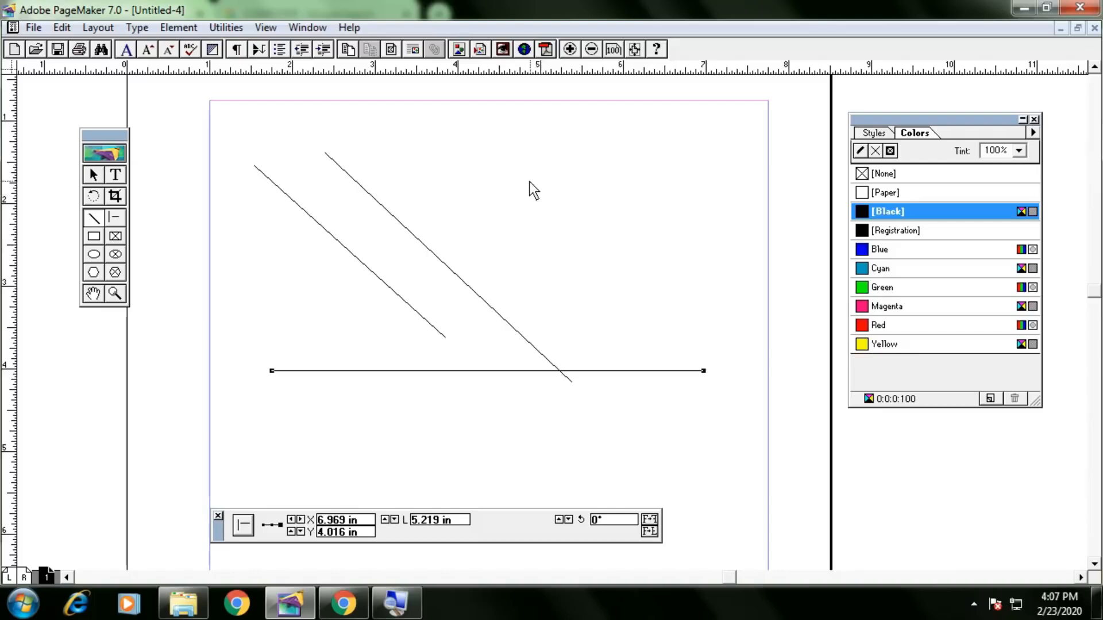
drag(555, 144, 635, 312)
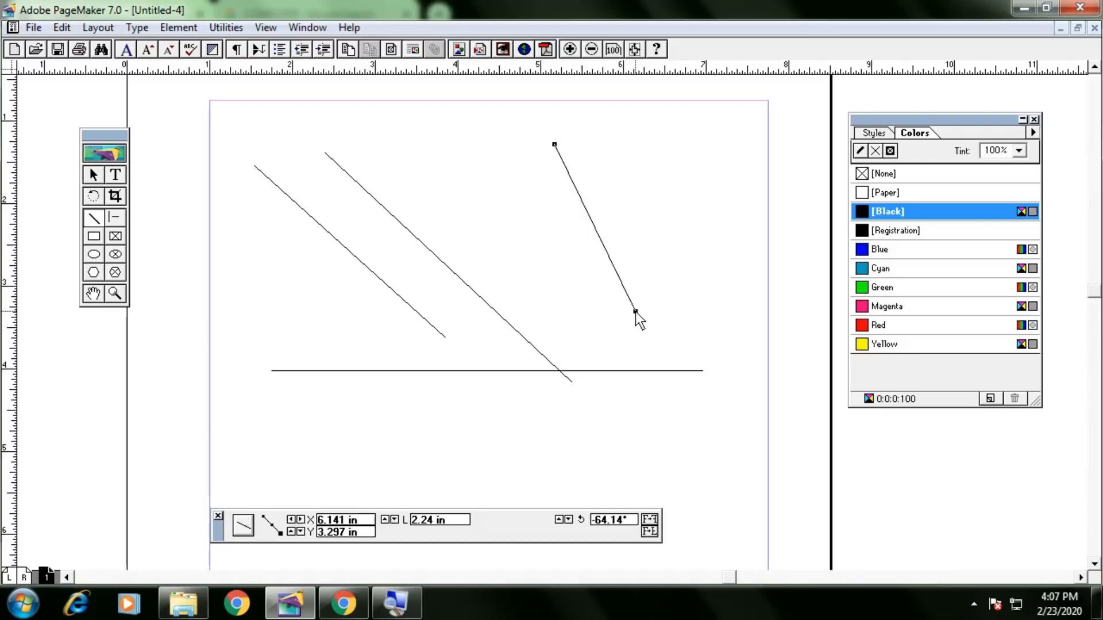
click(109, 219)
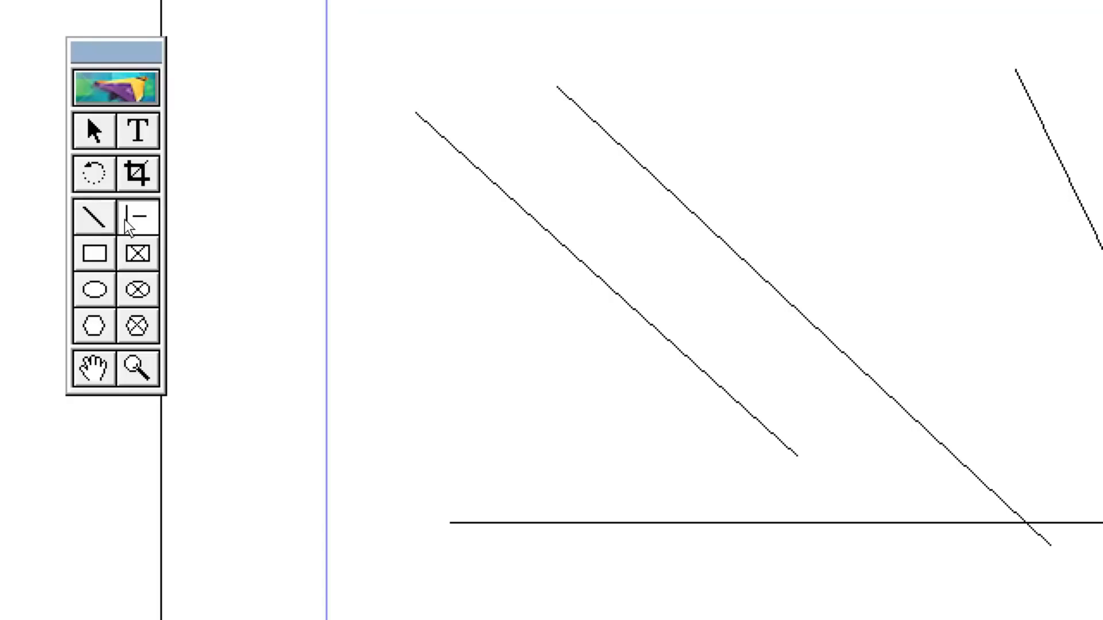
mouse_move(291, 426)
mouse_down()
mouse_move(505, 426)
mouse_move(653, 457)
mouse_up()
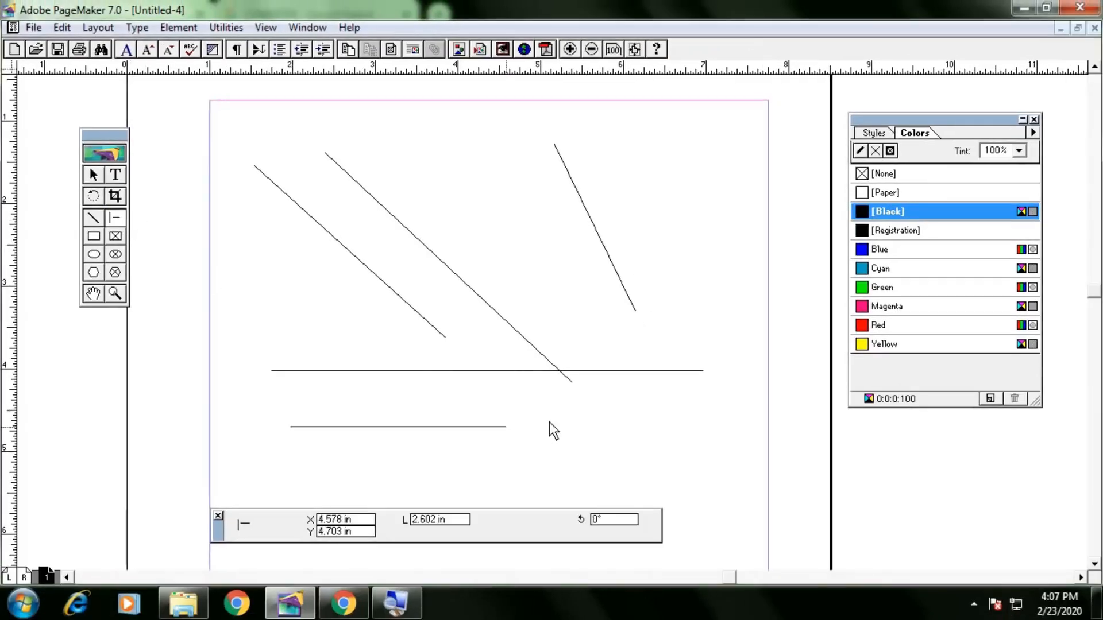
drag(382, 403, 612, 403)
click(94, 236)
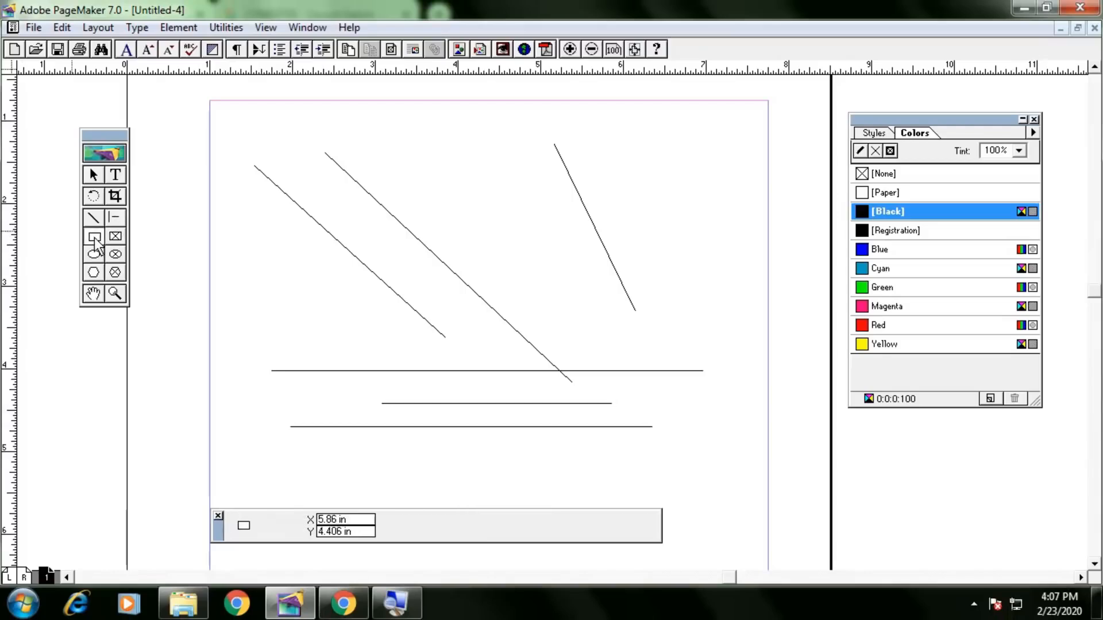
drag(223, 225, 396, 332)
click(115, 237)
mouse_move(532, 179)
mouse_down()
mouse_move(659, 280)
mouse_move(728, 314)
mouse_up()
key(ctrl+a)
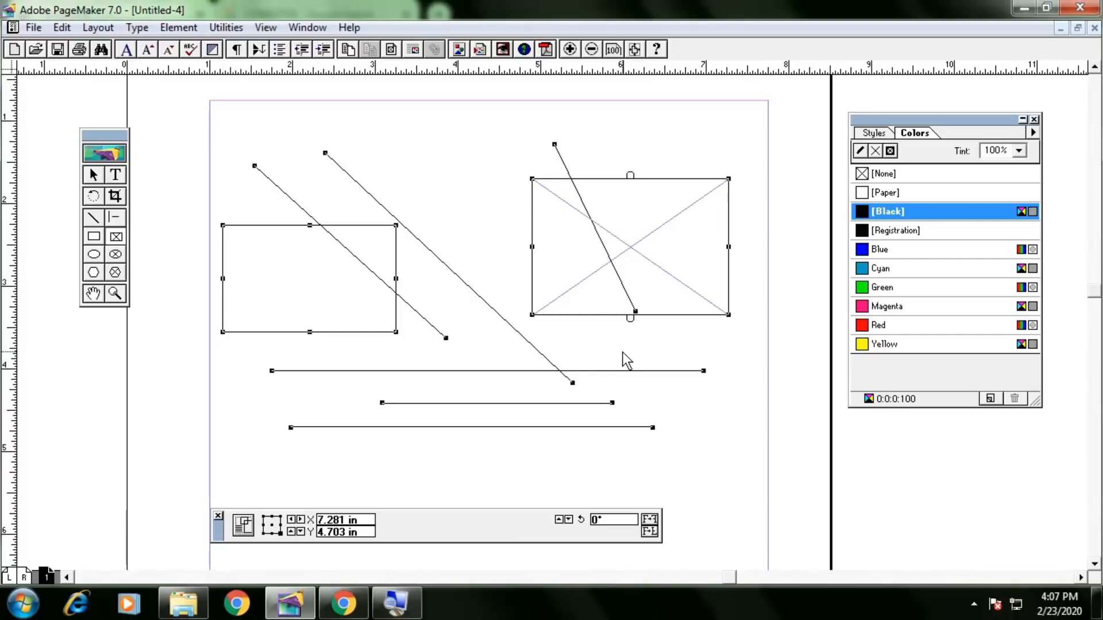
key(Delete)
click(95, 236)
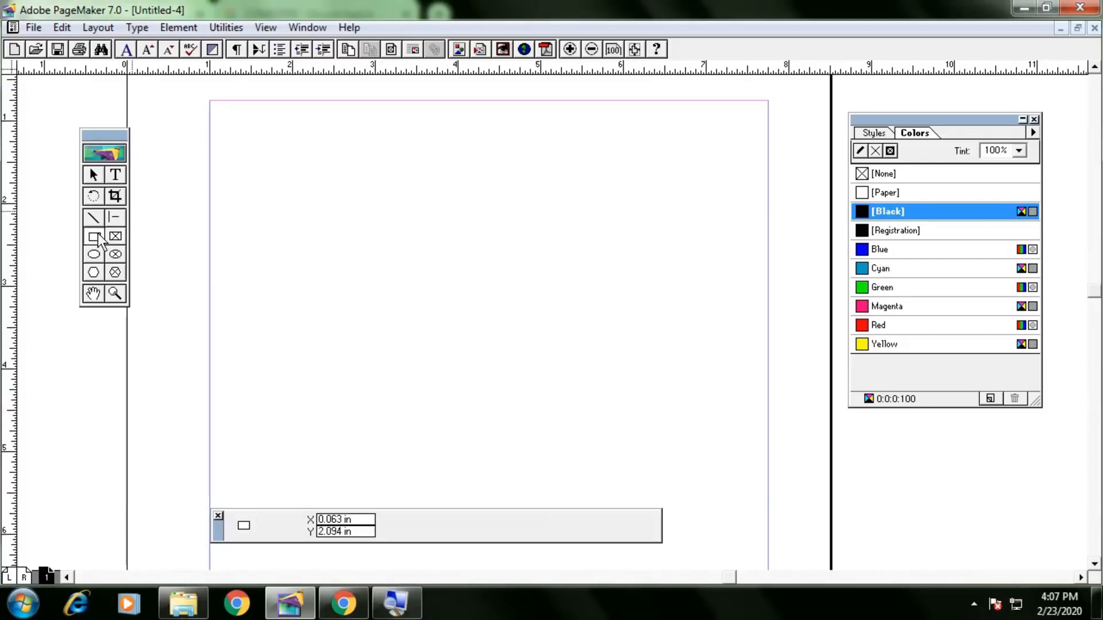
Draw a wide rectangle near the page top and a rectangular frame below it.
drag(239, 137, 493, 236)
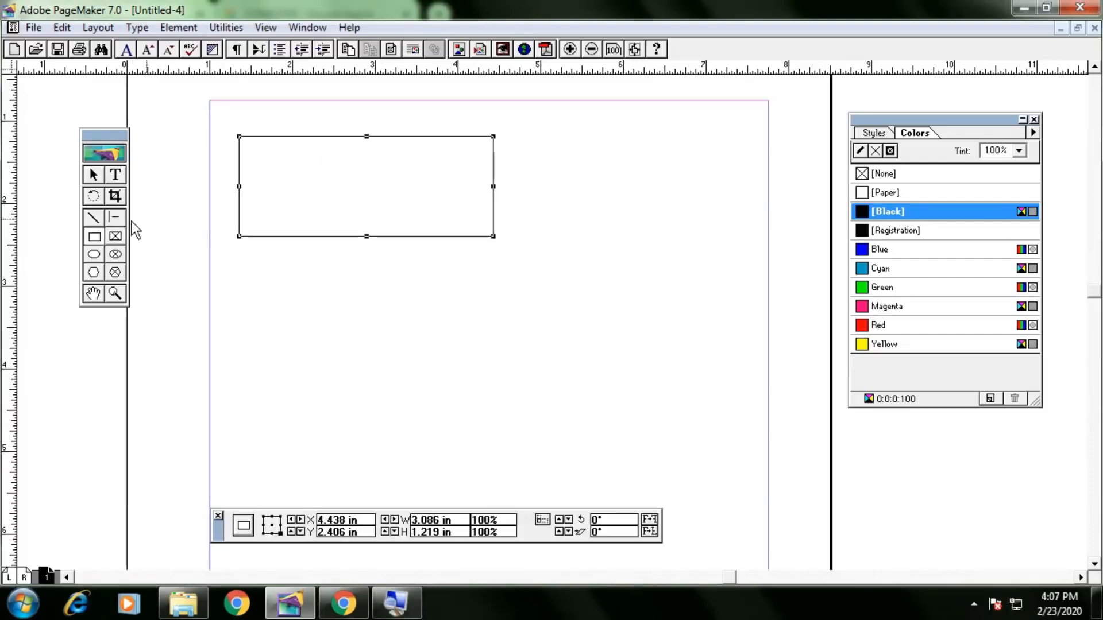
click(115, 236)
drag(239, 256, 493, 377)
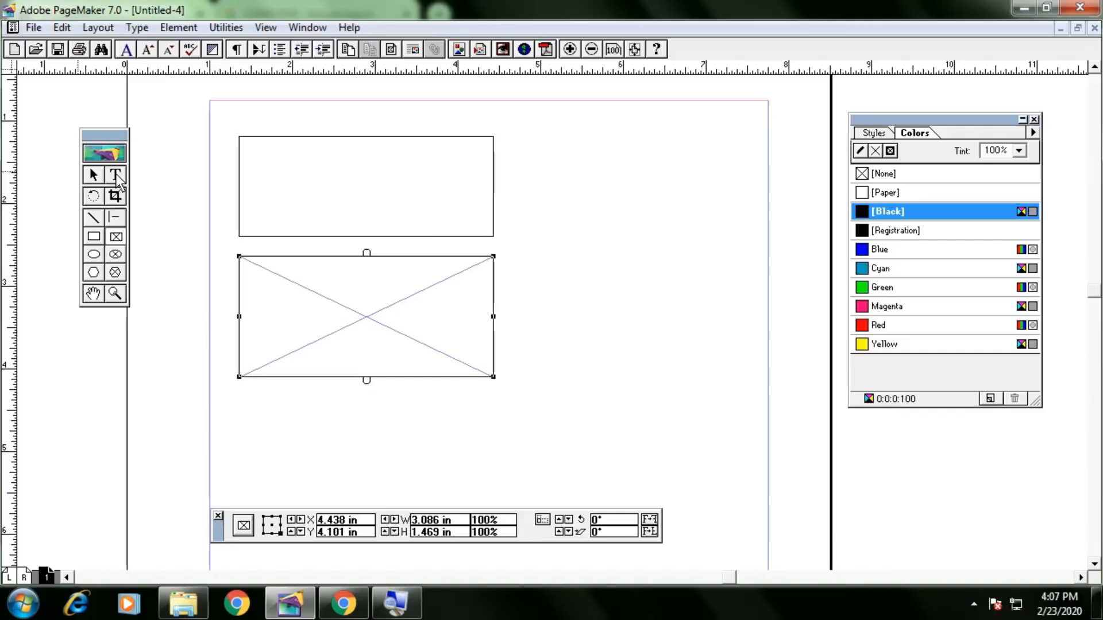
Fill the frame with text beginning 'Hello' followed by long filler text.
click(116, 176)
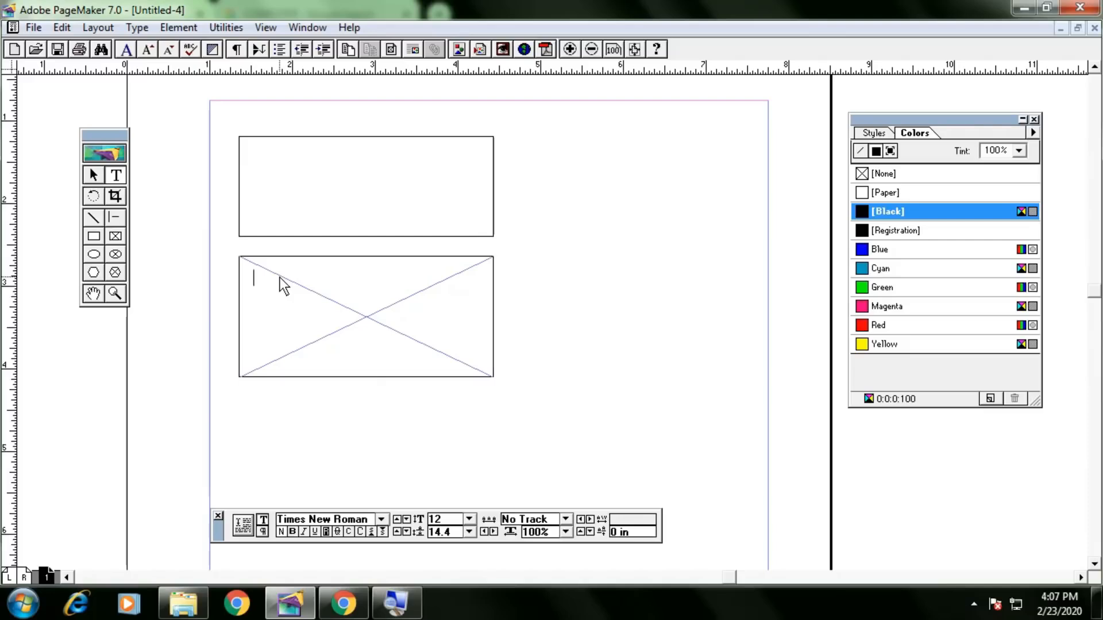
text(Hello)
key(BackSpace)
key(BackSpace)
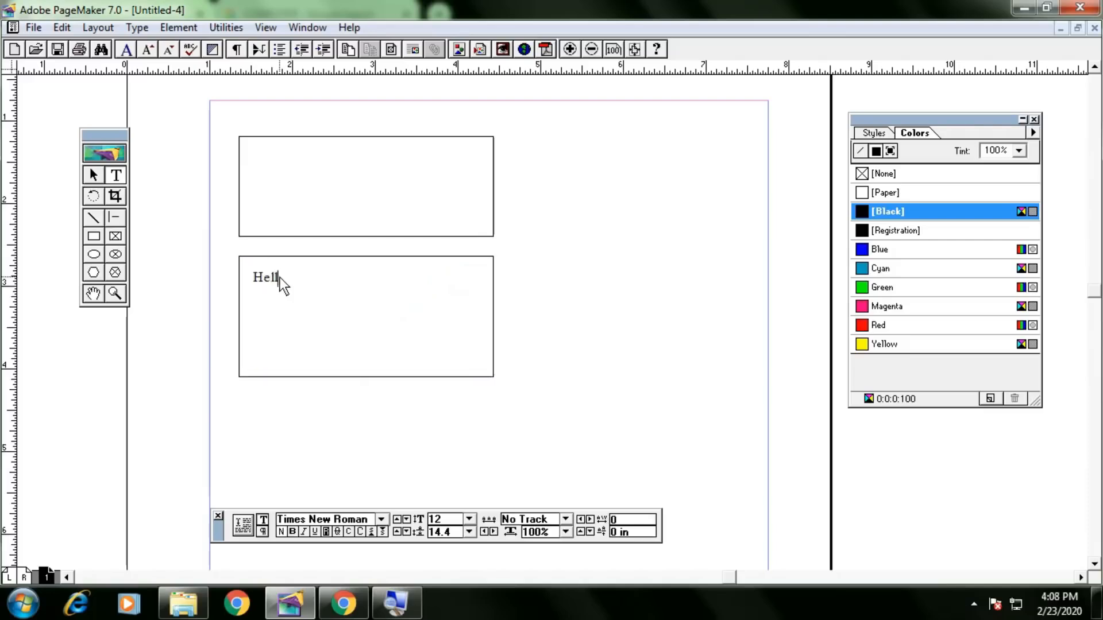
text(lo.................................dsfdsjhfdsjfl dslkfjdslkjfldksjfl)
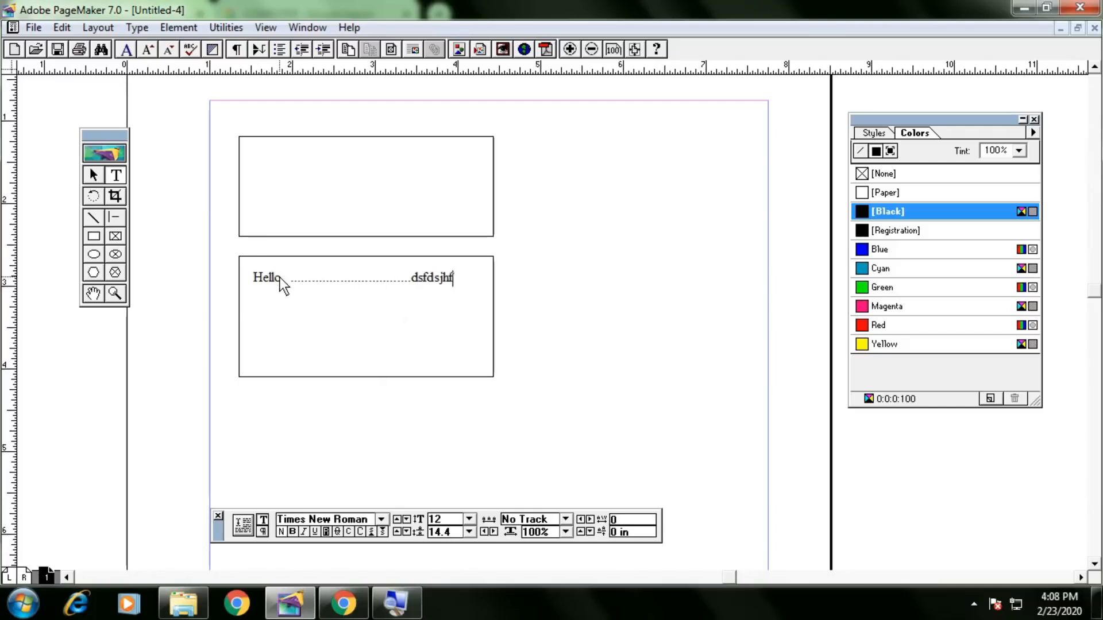
text(jfldksjfldsk)
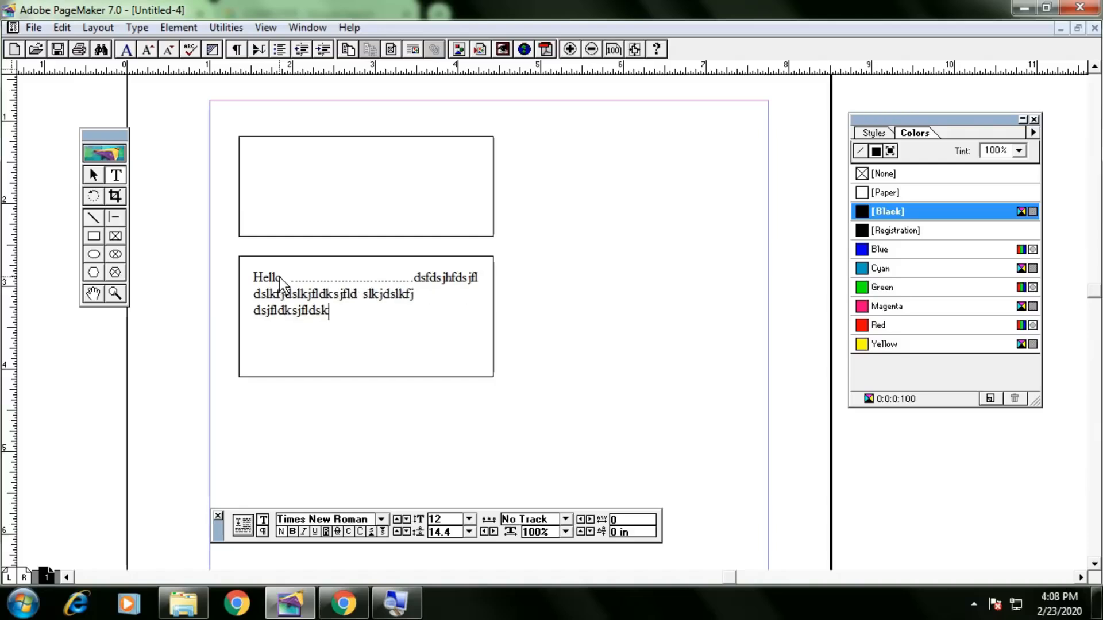
text(f dsfjlkdsjfkldsjfds fdskljfdsjfldksjf)
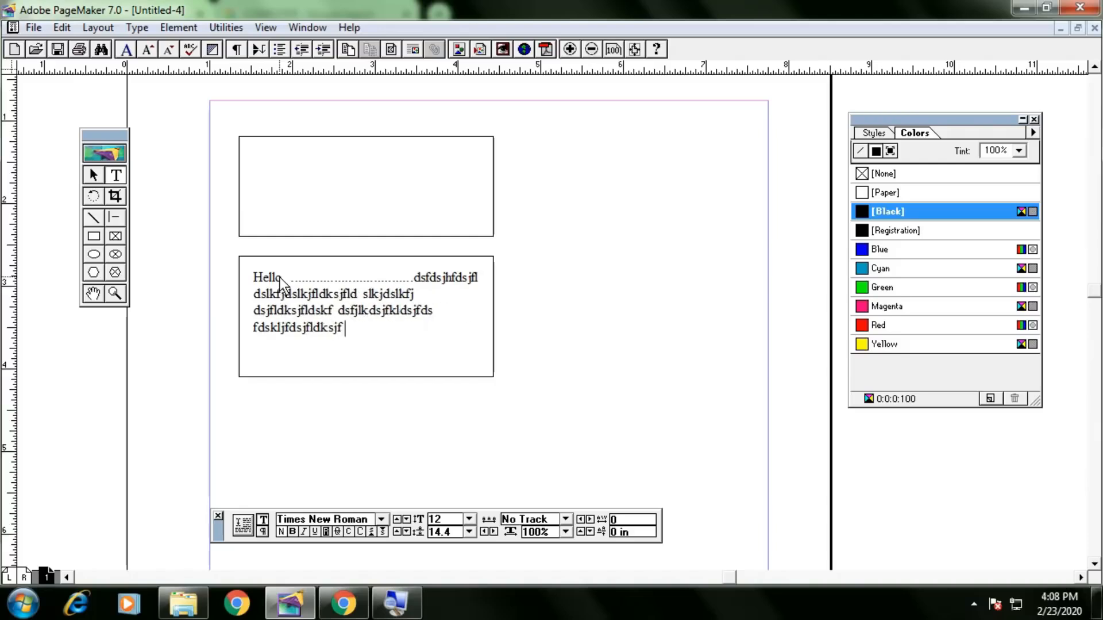
text( dsjfkdsjf dsfjdslkjf dsfkdsjfkd sfjdsklfjldk sfdksjfldksj)
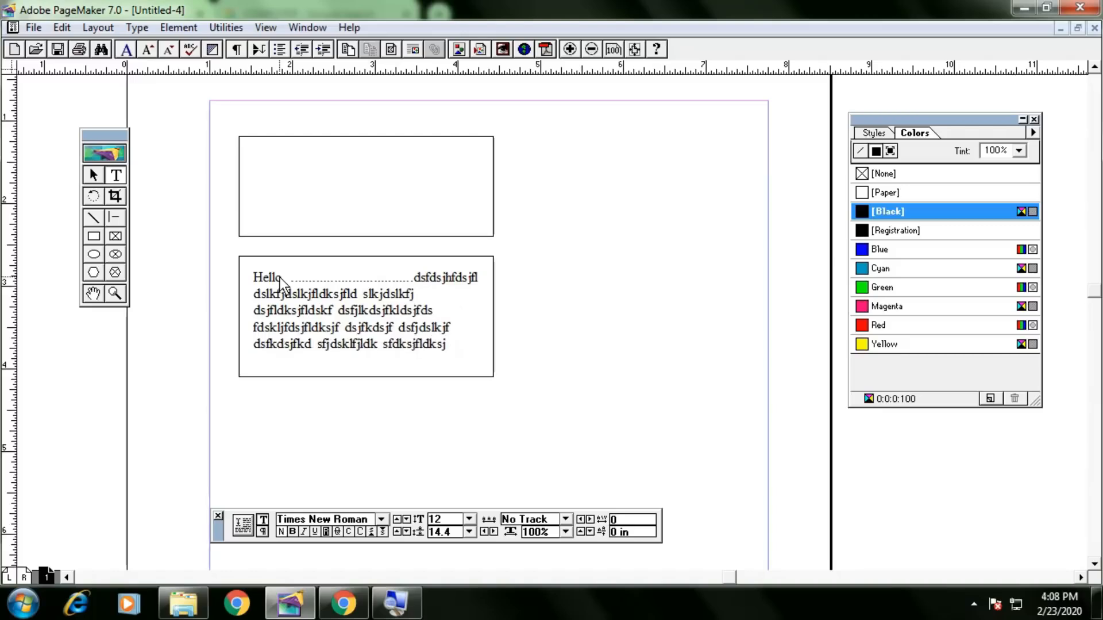
Shorten the Hello frame from its bottom handle so only three lines show.
click(91, 176)
click(361, 324)
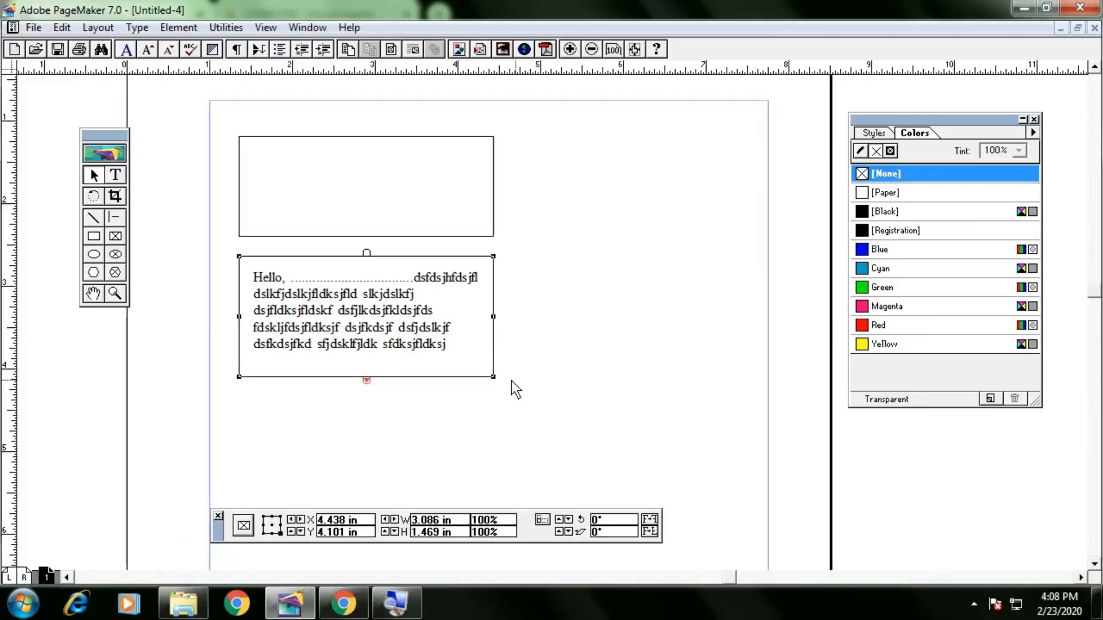
drag(493, 377, 499, 352)
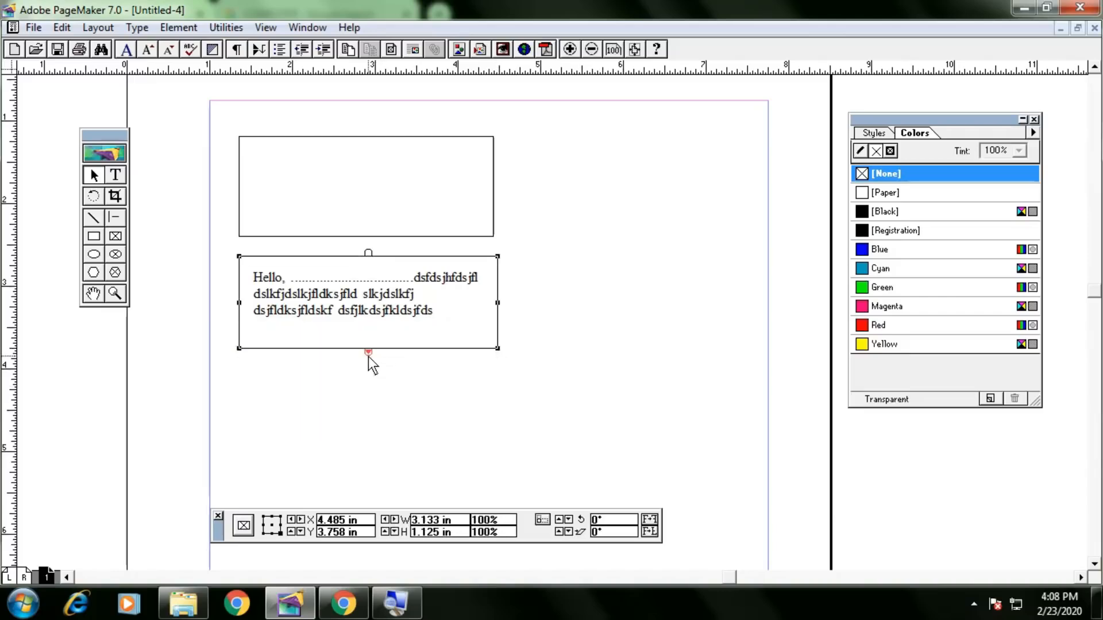
Draw an ellipse frame right of the text and flow the Hello overflow text into it.
click(116, 255)
click(117, 255)
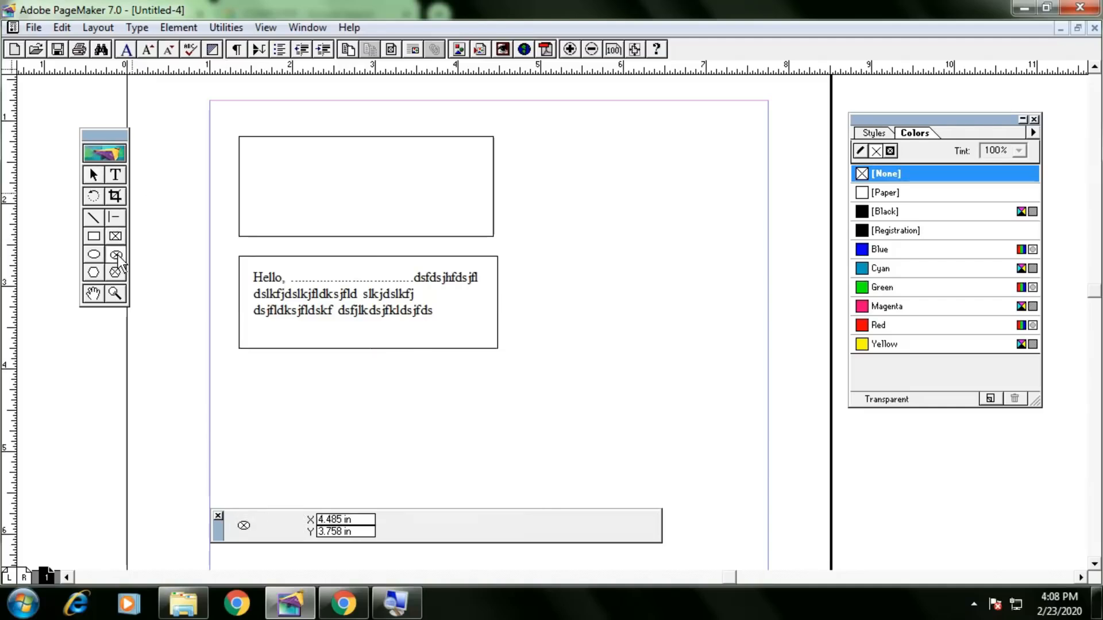
drag(590, 236, 755, 381)
click(96, 176)
drag(694, 315, 661, 333)
click(461, 345)
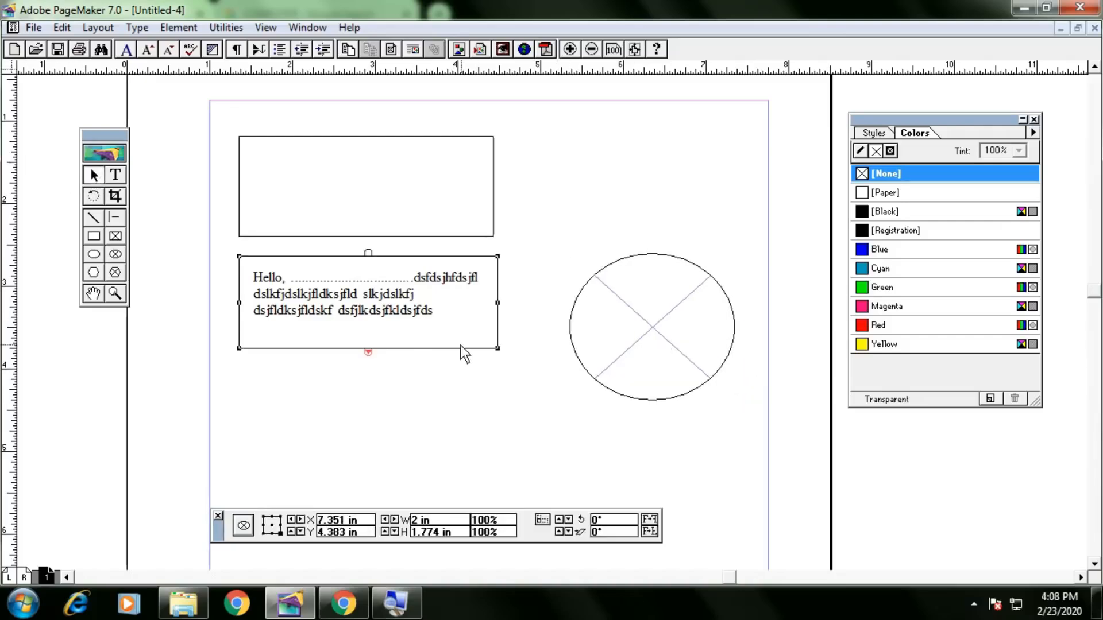
click(368, 352)
click(639, 326)
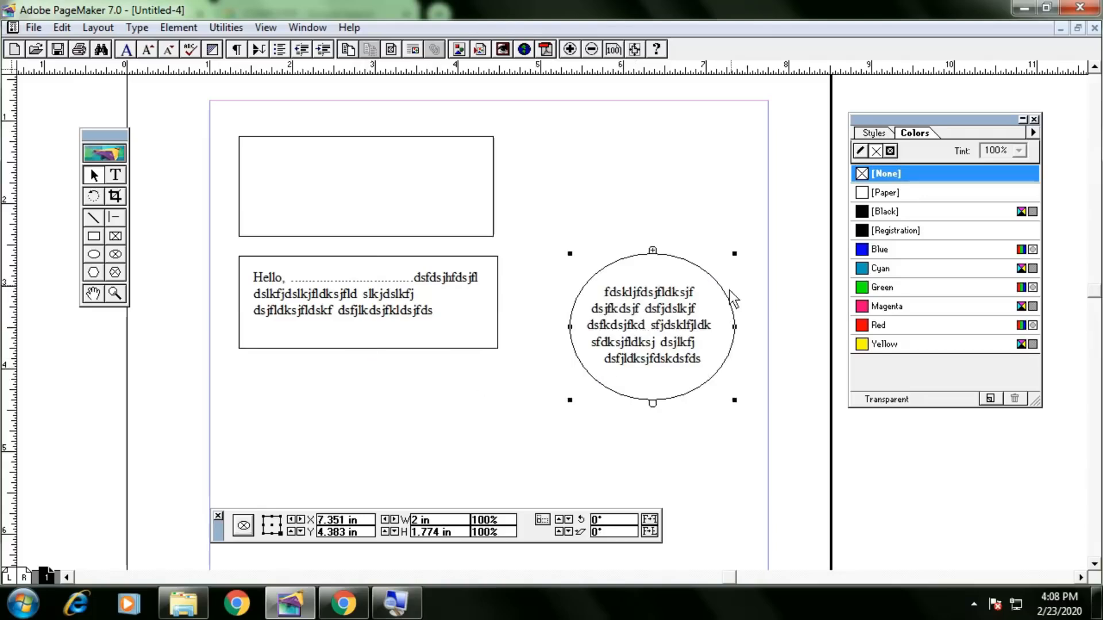
Delete the ellipse frame along with its flowed text.
click(402, 331)
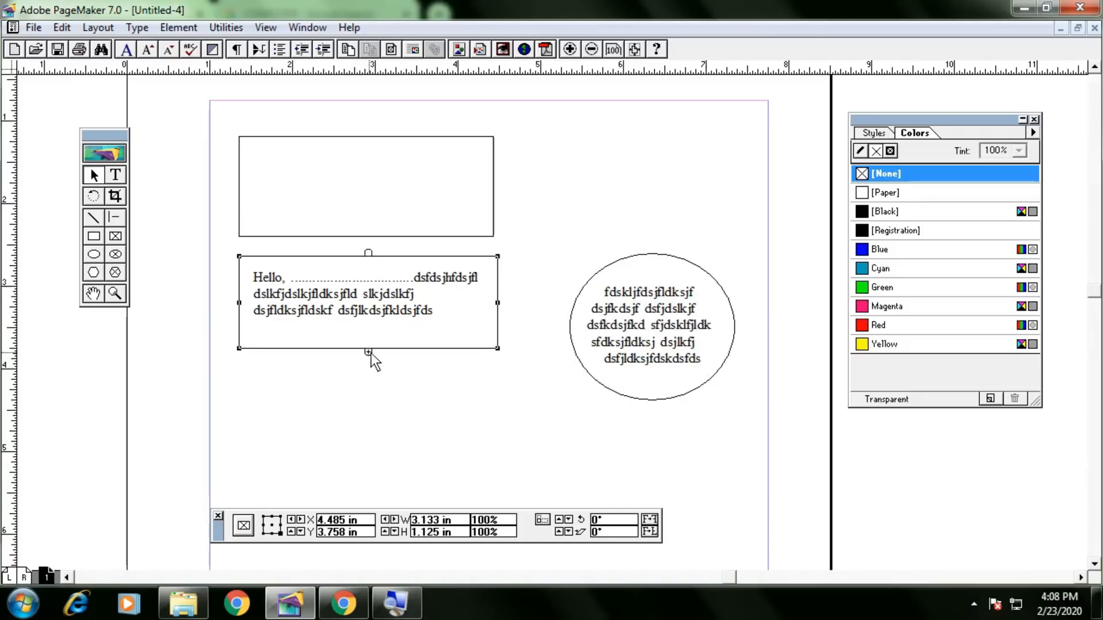
click(642, 359)
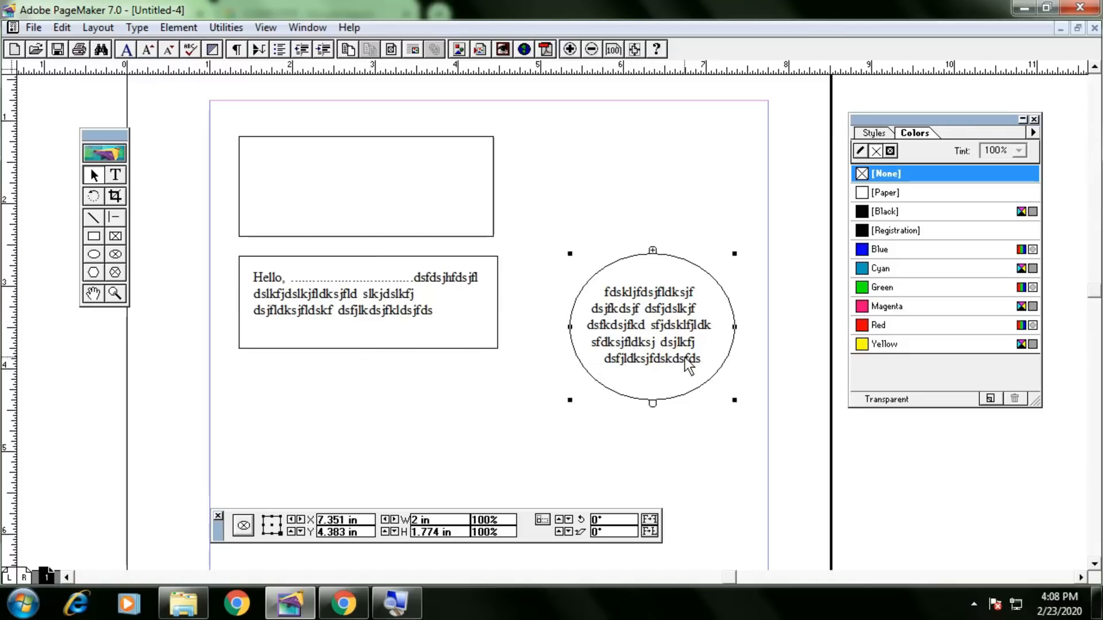
key(Delete)
click(453, 331)
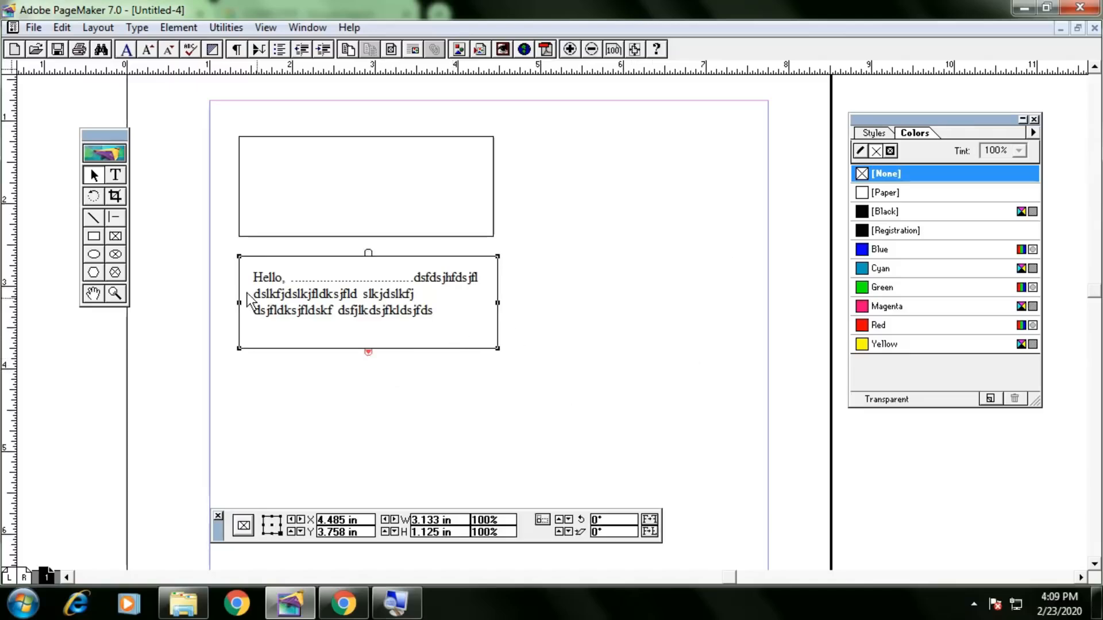
Draw a hexagon frame right of the text and flow the Hello overflow into it.
click(113, 274)
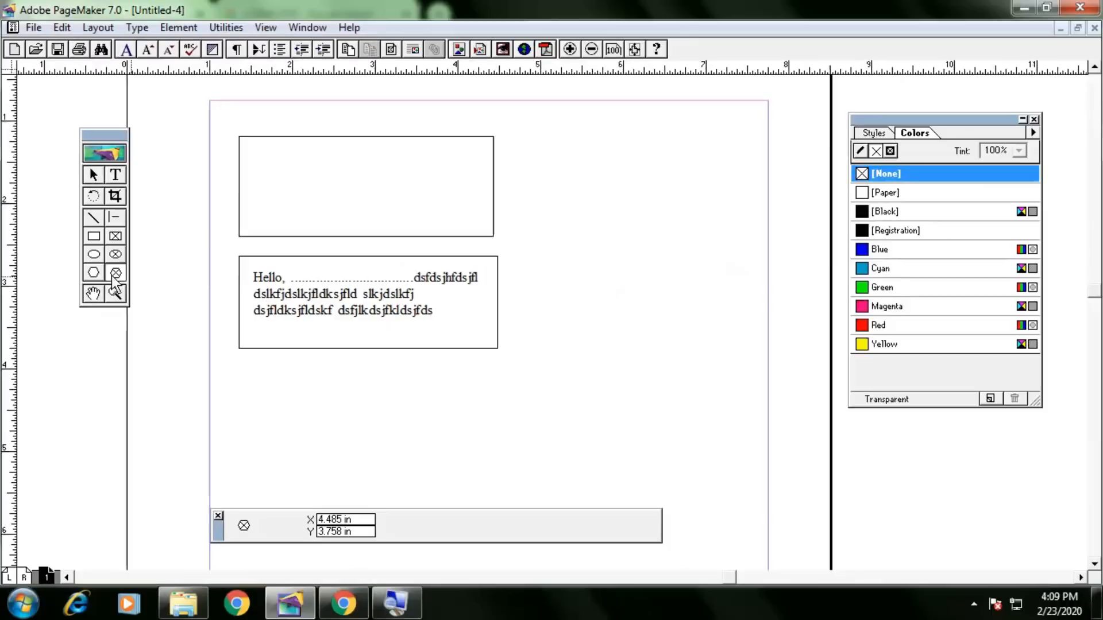
drag(544, 235, 726, 395)
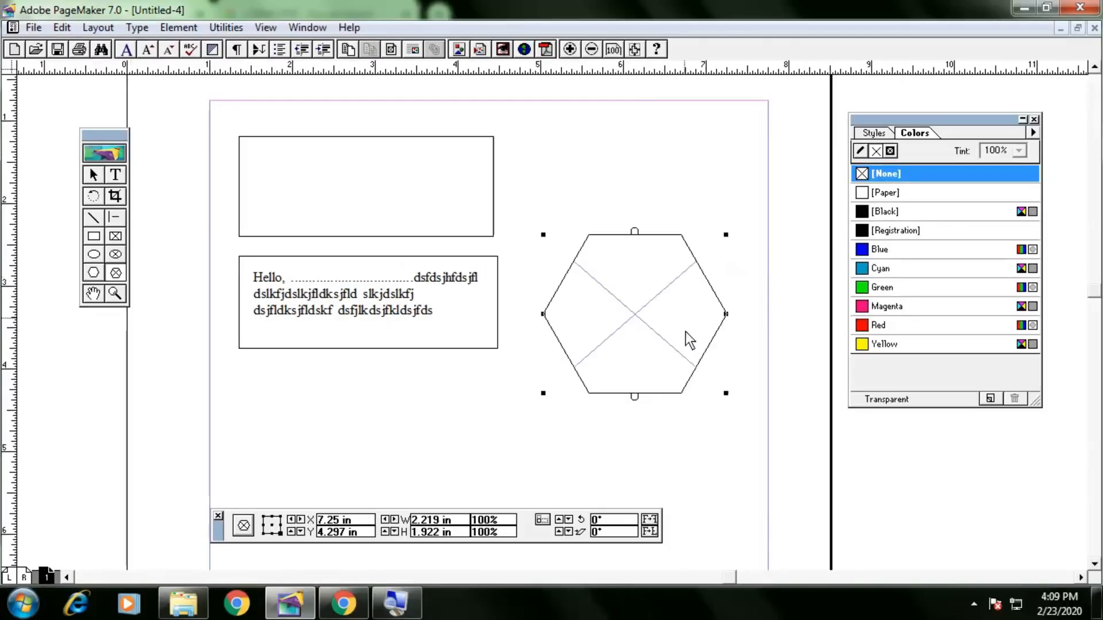
click(94, 174)
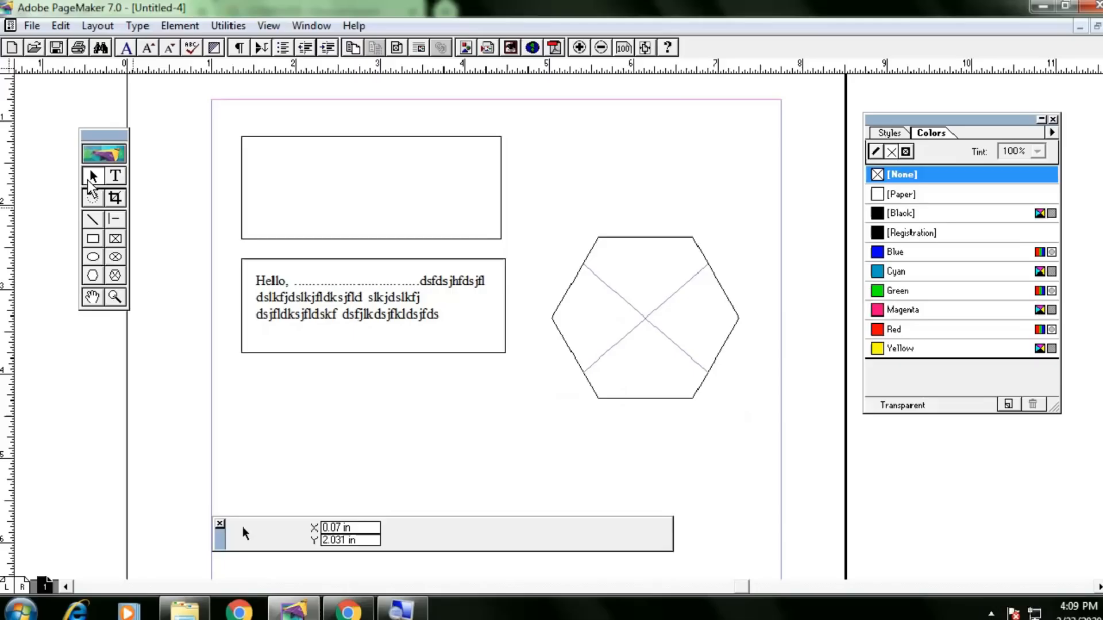
click(339, 314)
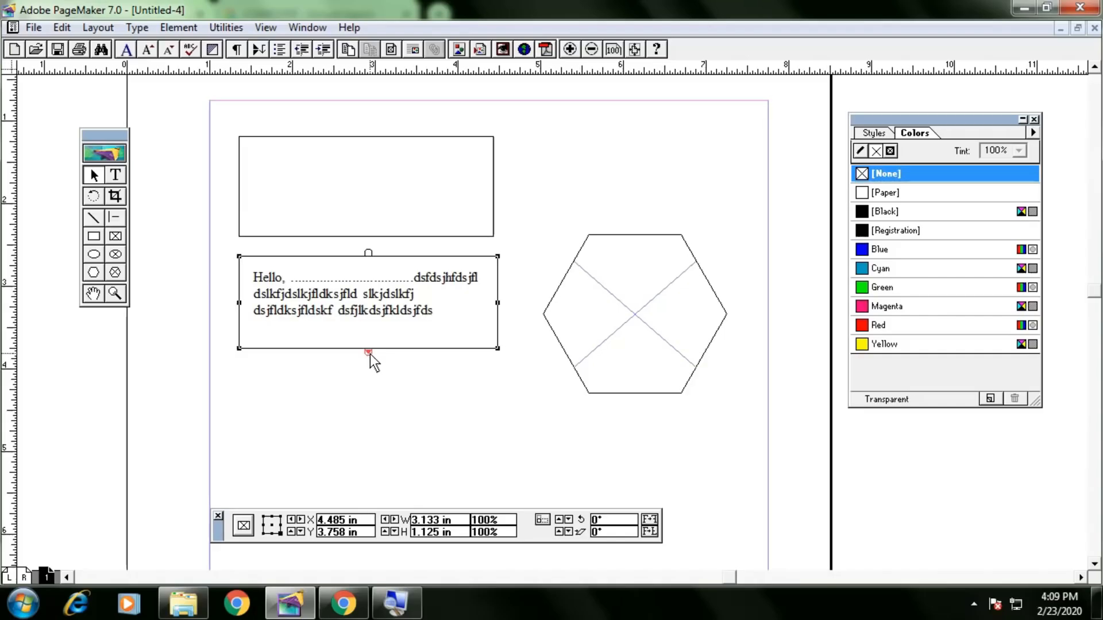
click(369, 351)
click(606, 337)
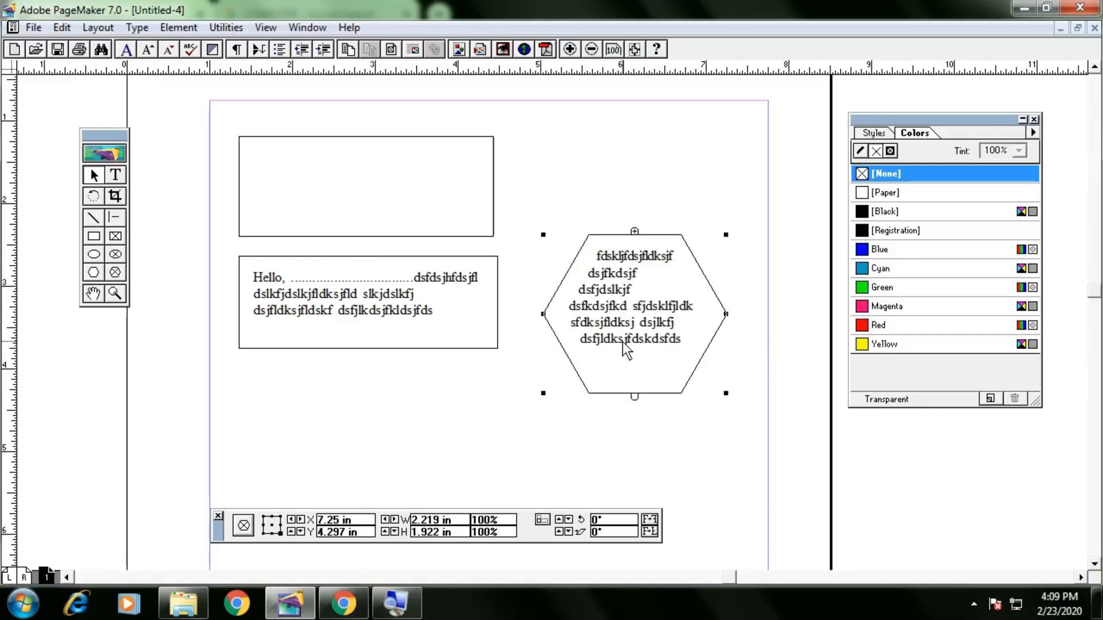
Add a new line 'dsfds dsfds' at the end of the hexagon text.
click(115, 176)
click(686, 343)
key(Return)
text(dsfds dsfds)
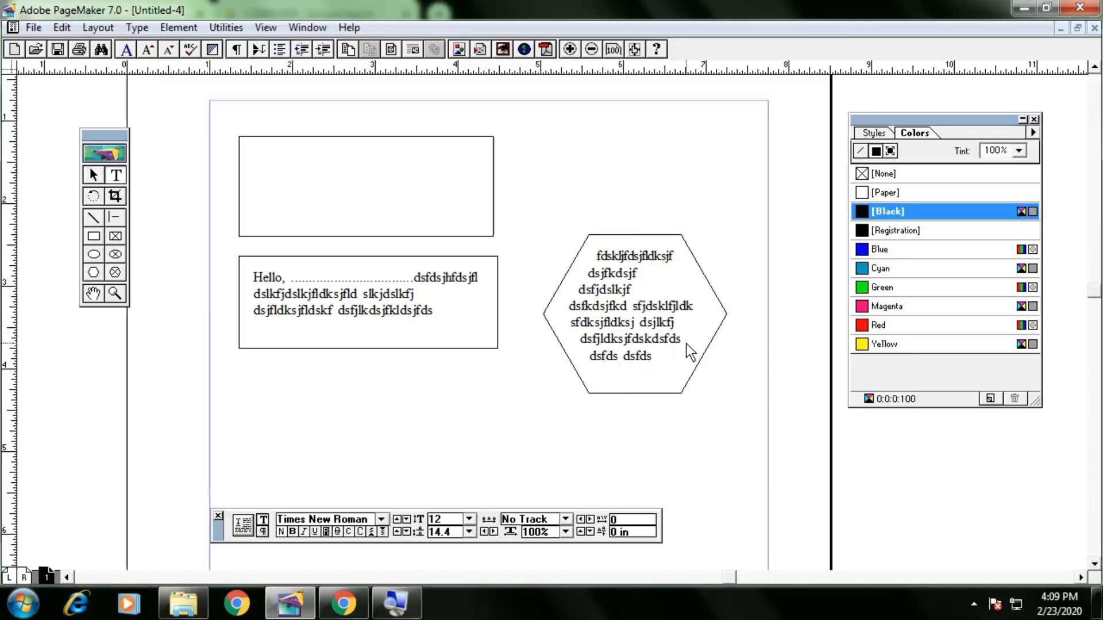
click(93, 175)
click(645, 368)
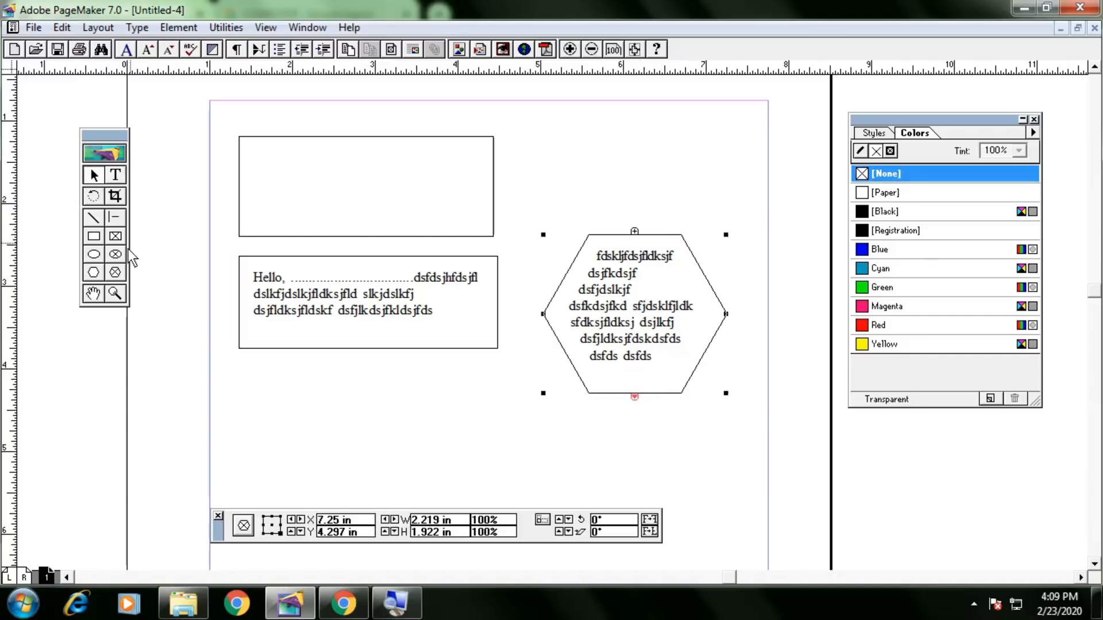
click(363, 380)
Draw a circle frame below the Hello frame and flow the hexagon's overflow text into it.
drag(342, 380, 477, 480)
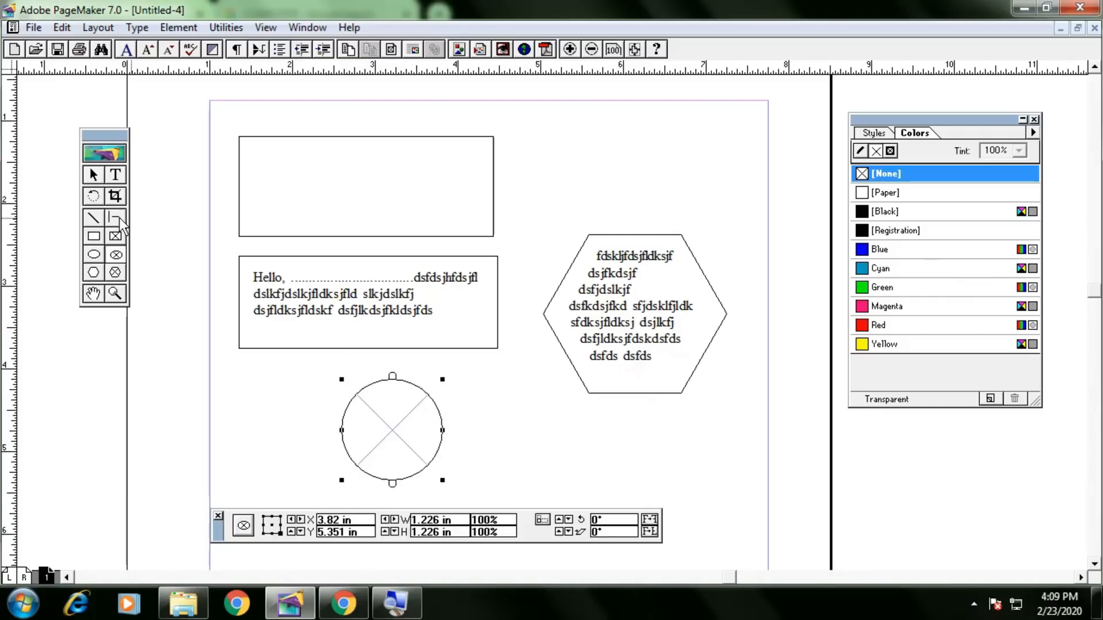
click(98, 175)
click(682, 393)
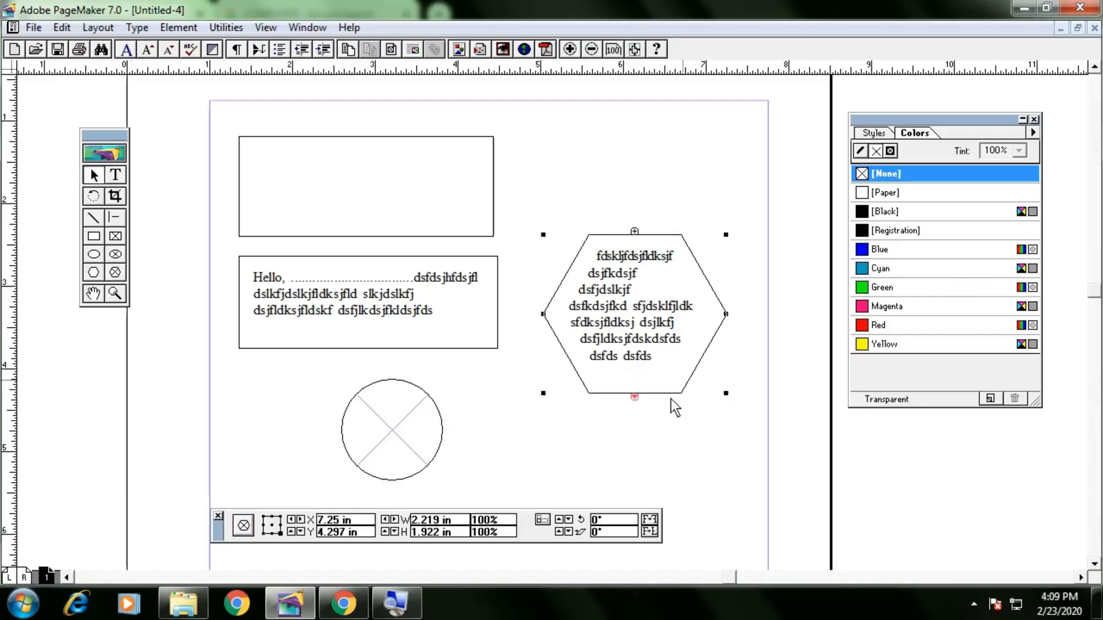
click(635, 397)
click(411, 428)
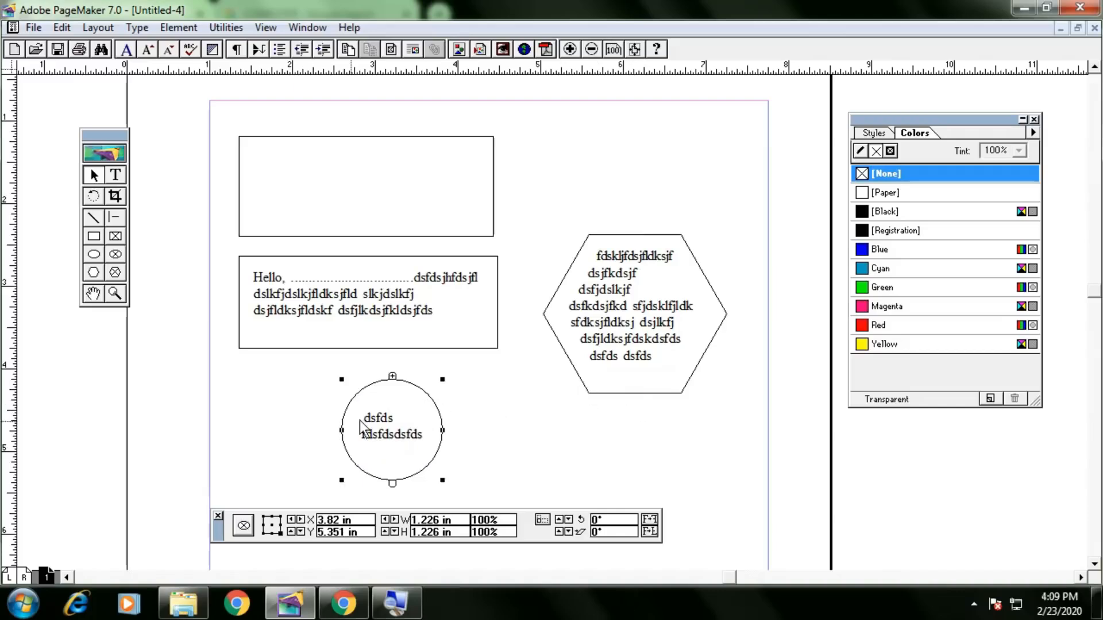
Move the circle frame down and to the right.
click(437, 319)
click(643, 335)
click(435, 425)
drag(434, 418, 496, 447)
click(616, 361)
click(339, 324)
Replace the start of the Hello frame's third line with 'dfdsfdsfdsfdsf dsf dsfdsfdsfds'.
click(120, 179)
drag(420, 303, 337, 313)
text(dfdsfdsfdsfdsf dsf dsfdsfdsfds)
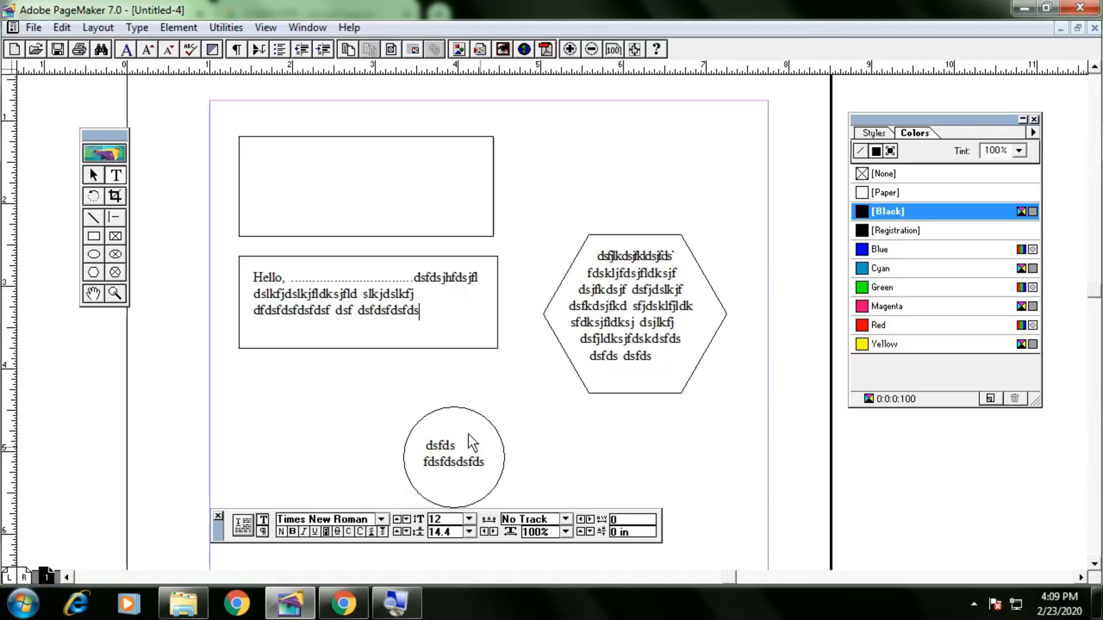
Delete the circle, hexagon and Hello text frames.
click(93, 175)
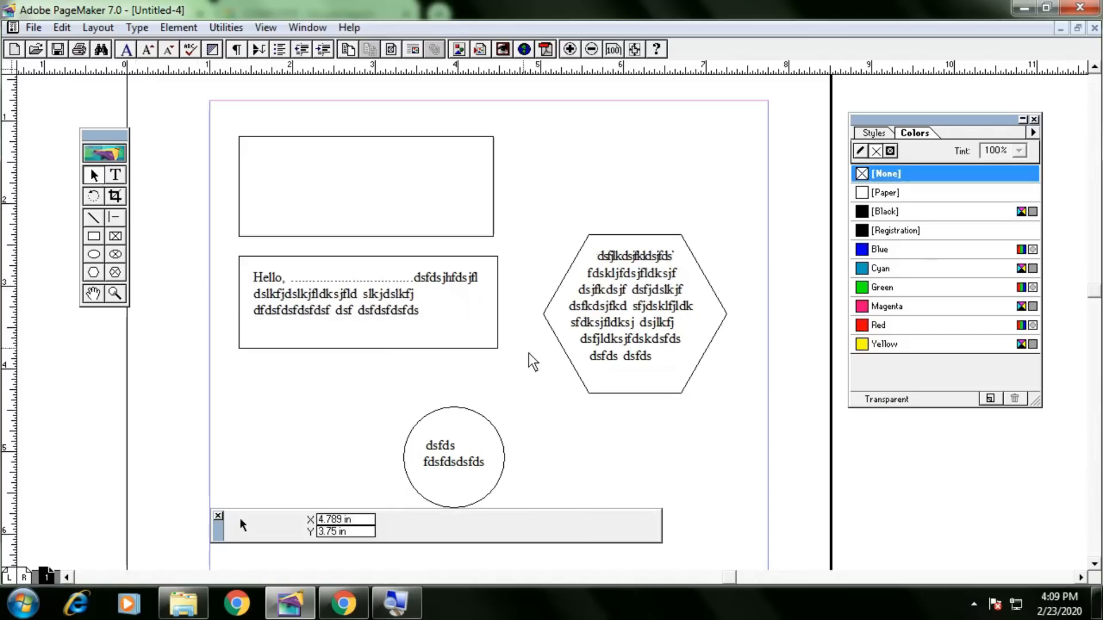
click(463, 420)
key(Delete)
click(603, 367)
key(Delete)
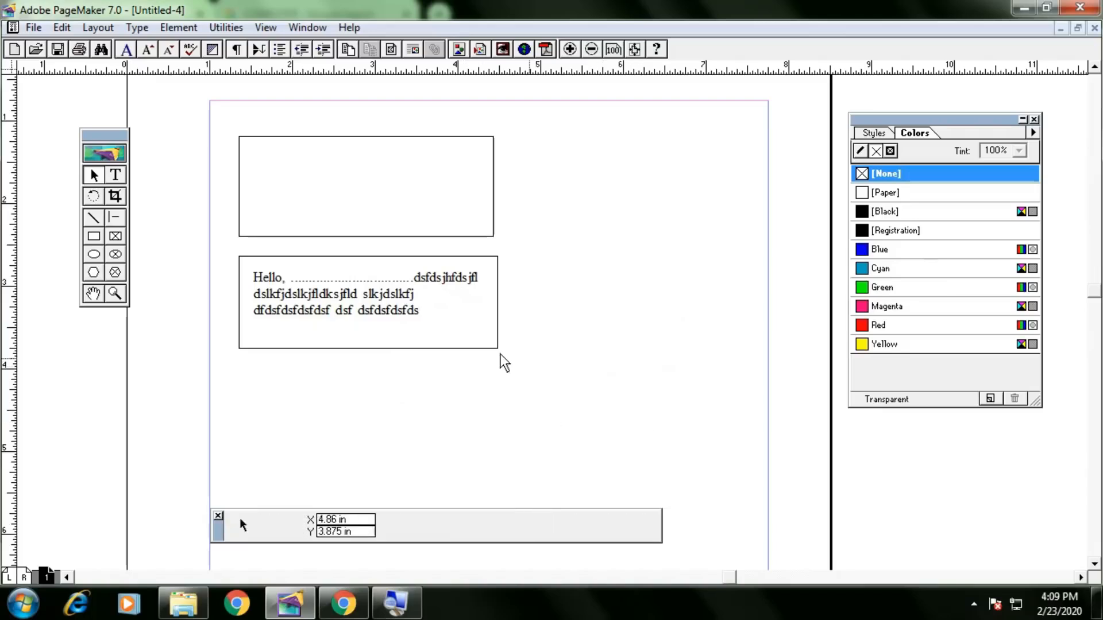
click(427, 339)
key(Delete)
click(117, 253)
Draw a circular frame below the rectangle and place the animated-image picture from the images folder inside it.
drag(309, 269, 504, 420)
key(ctrl+d)
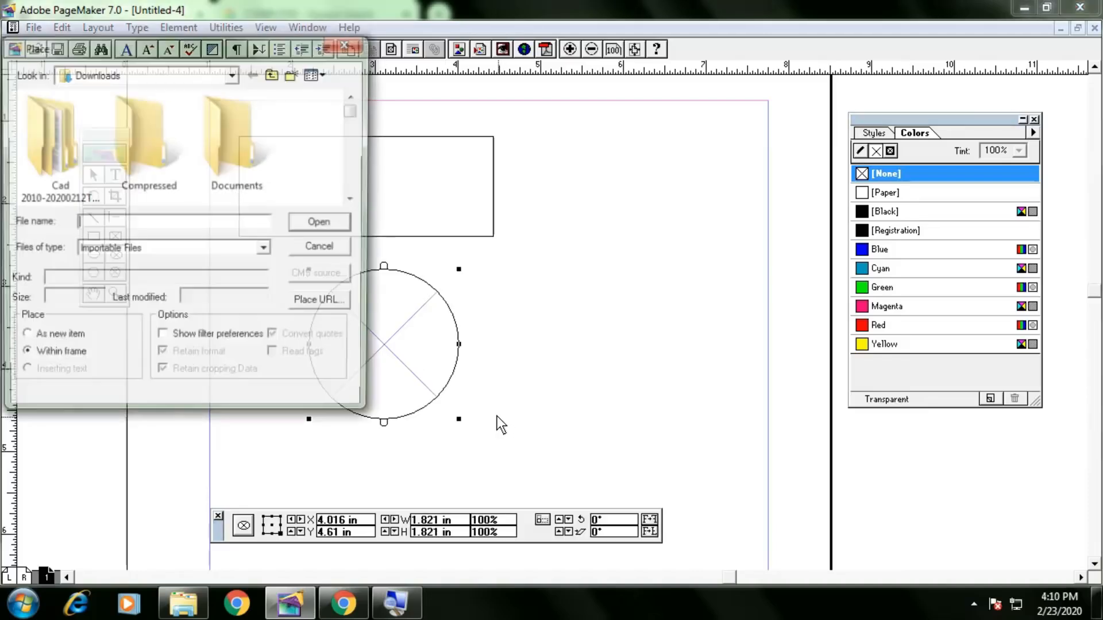
scroll(288, 183, down, 2)
scroll(288, 183, down, 2)
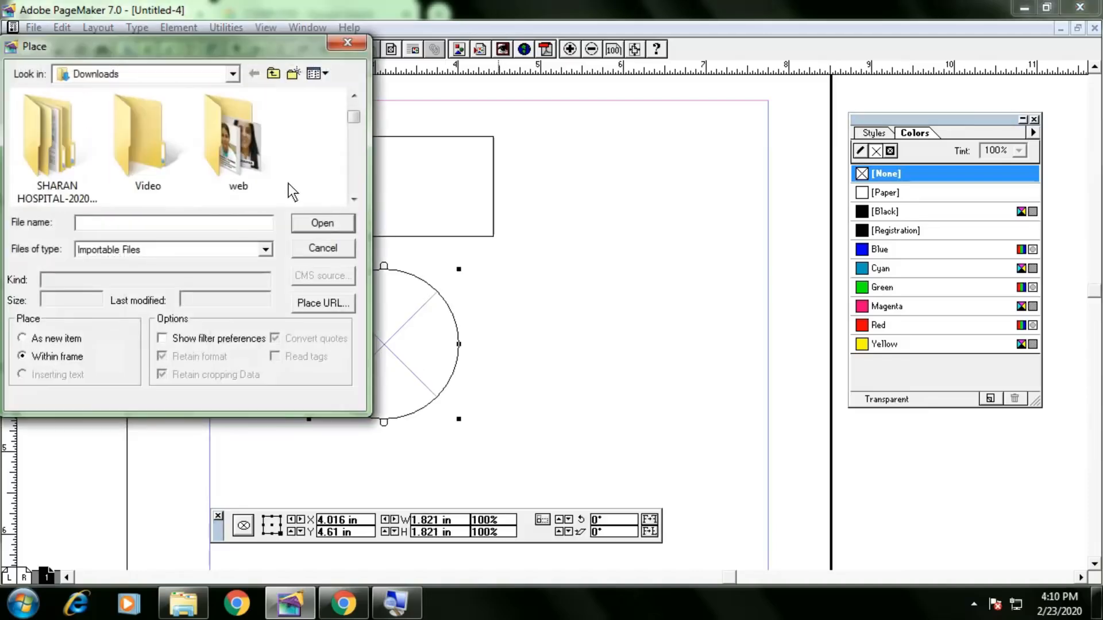
click(106, 77)
click(89, 92)
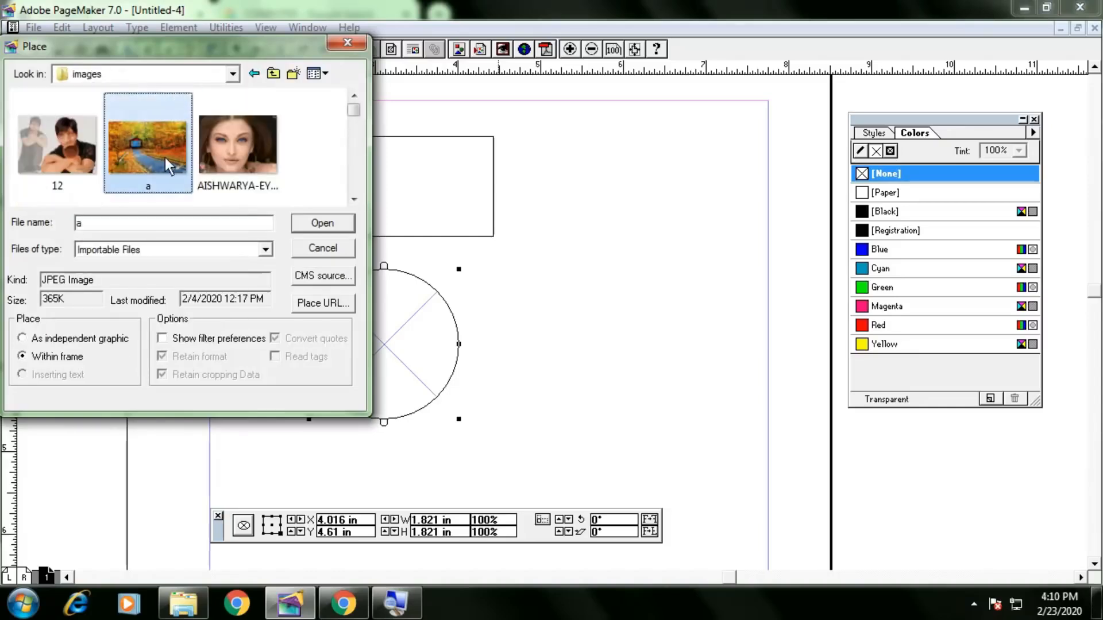
scroll(171, 161, down, 3)
scroll(172, 163, down, 3)
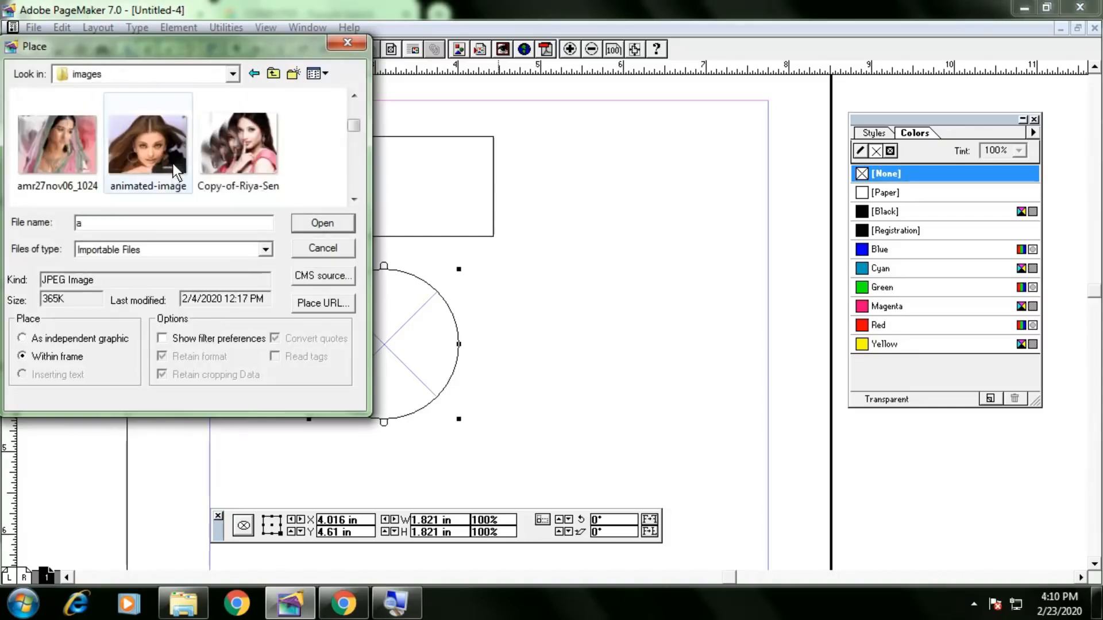
scroll(173, 166, up, 2)
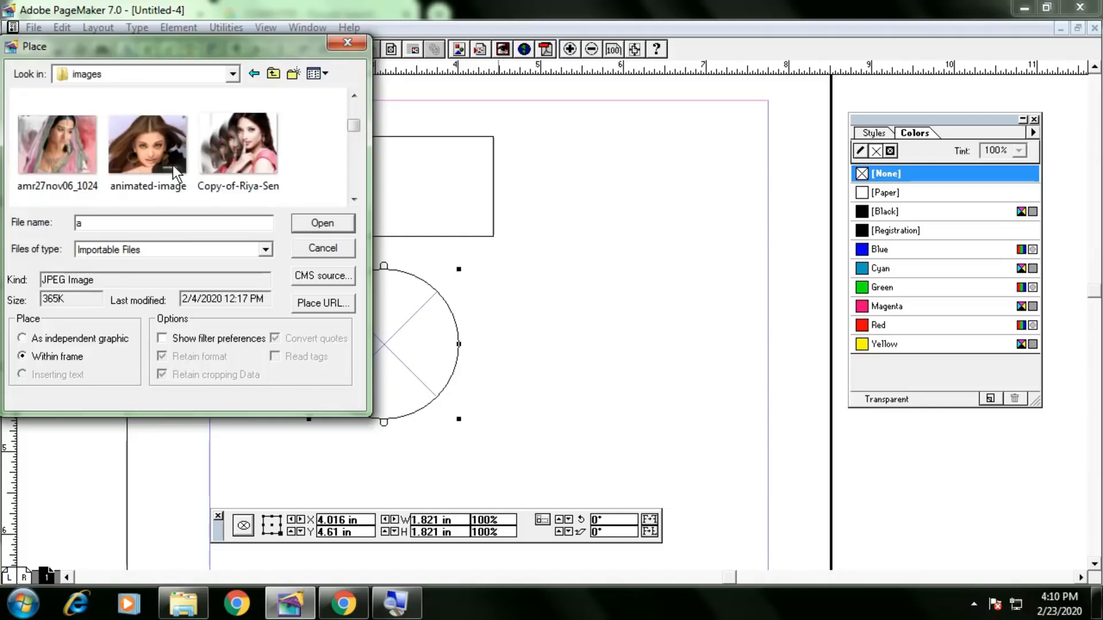
double_click(173, 166)
click(538, 333)
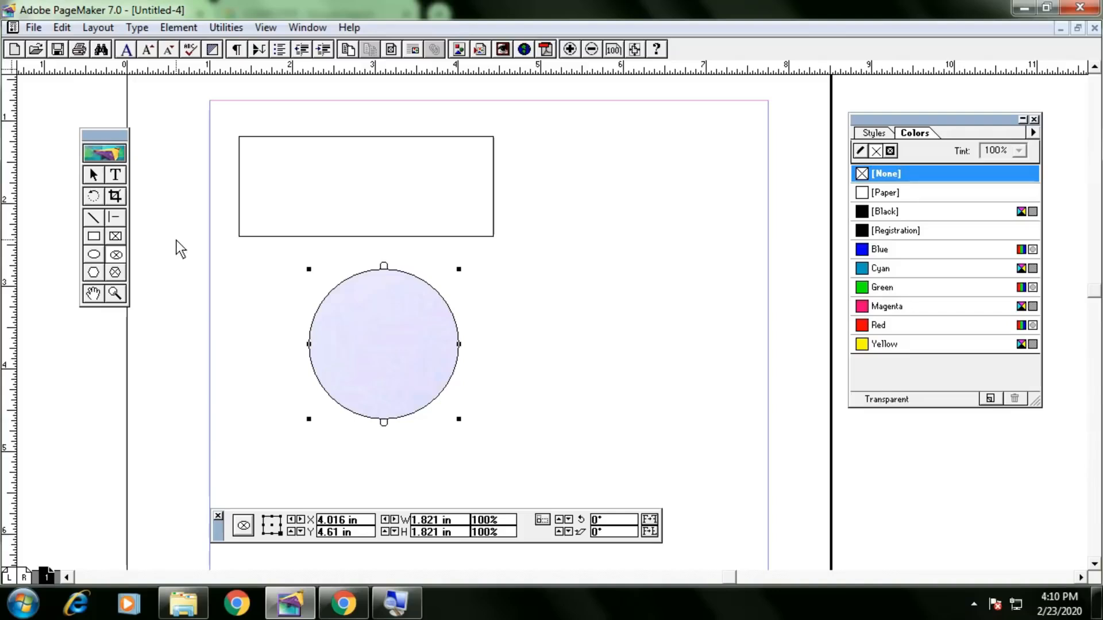
Set the circular frame's options to scale the picture content to fit the frame.
click(177, 27)
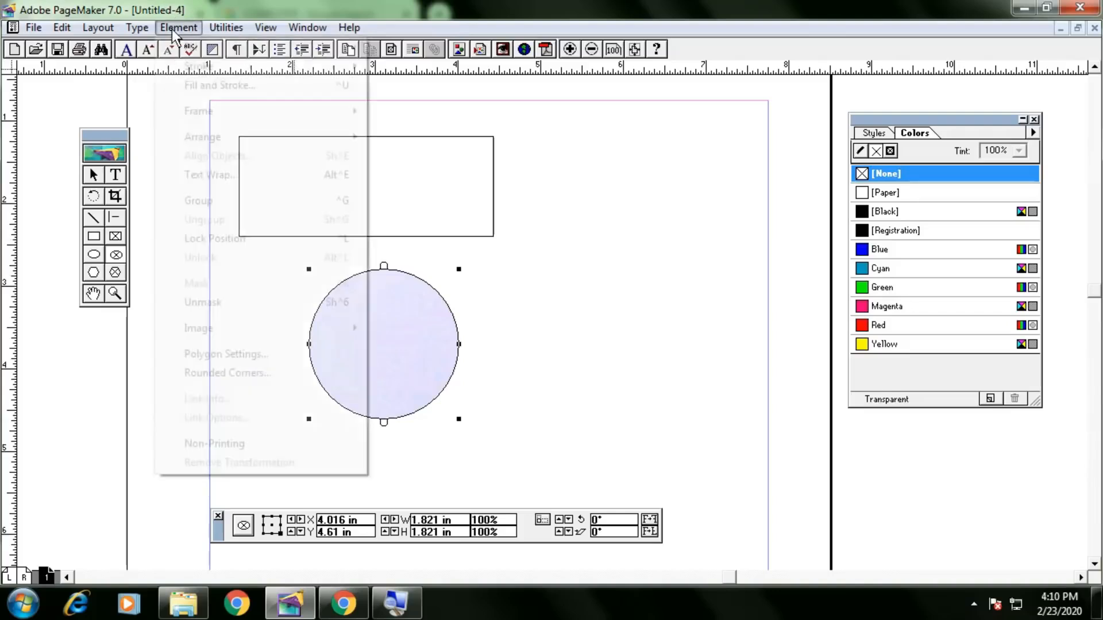
mouse_move(201, 107)
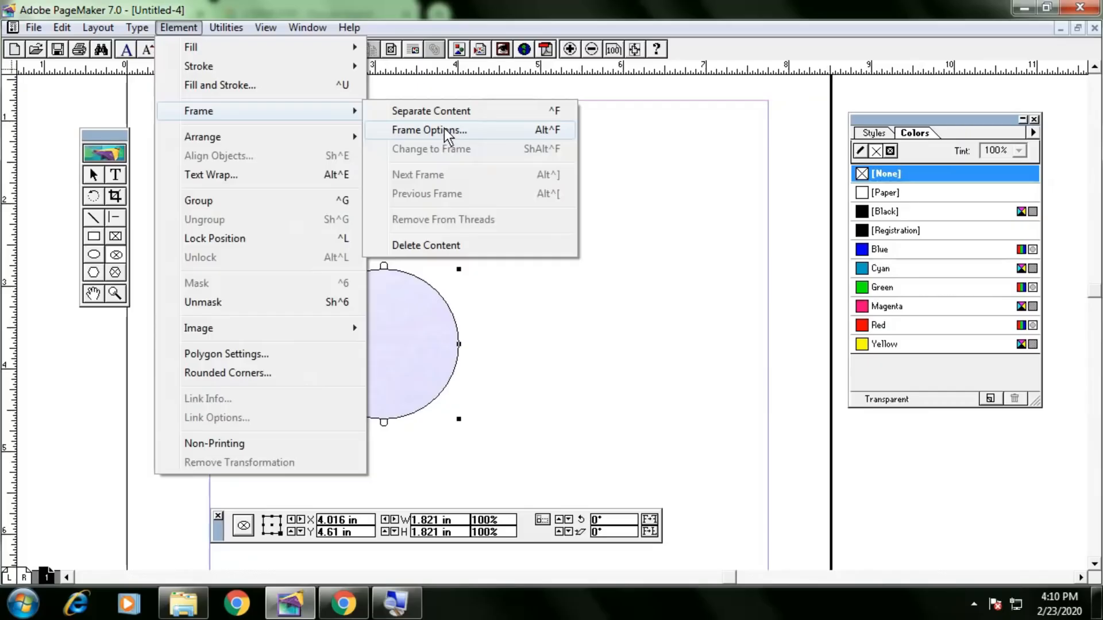
click(445, 131)
click(521, 284)
click(642, 198)
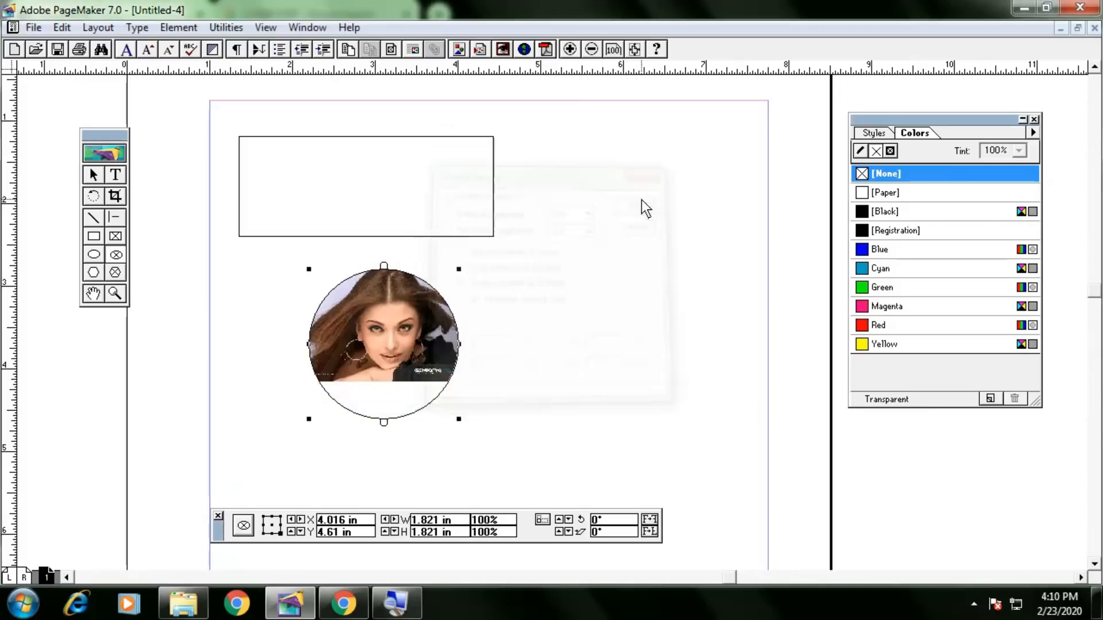
Shrink the image circle to about 1.3 inches, nudge it down-right, then delete it.
click(94, 175)
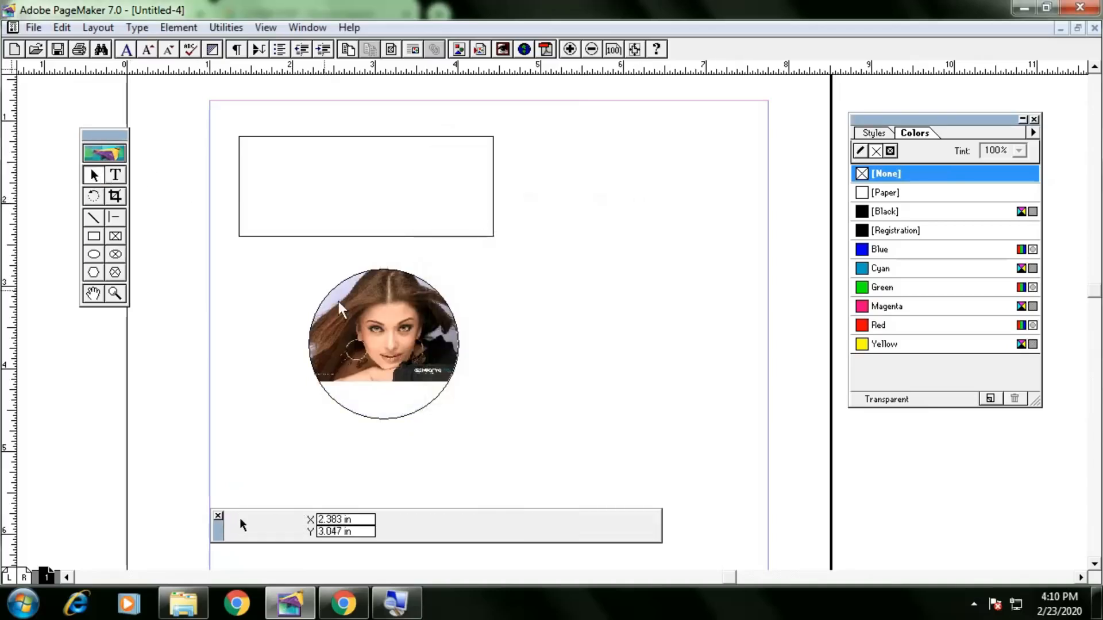
drag(384, 354, 392, 368)
drag(468, 432, 423, 388)
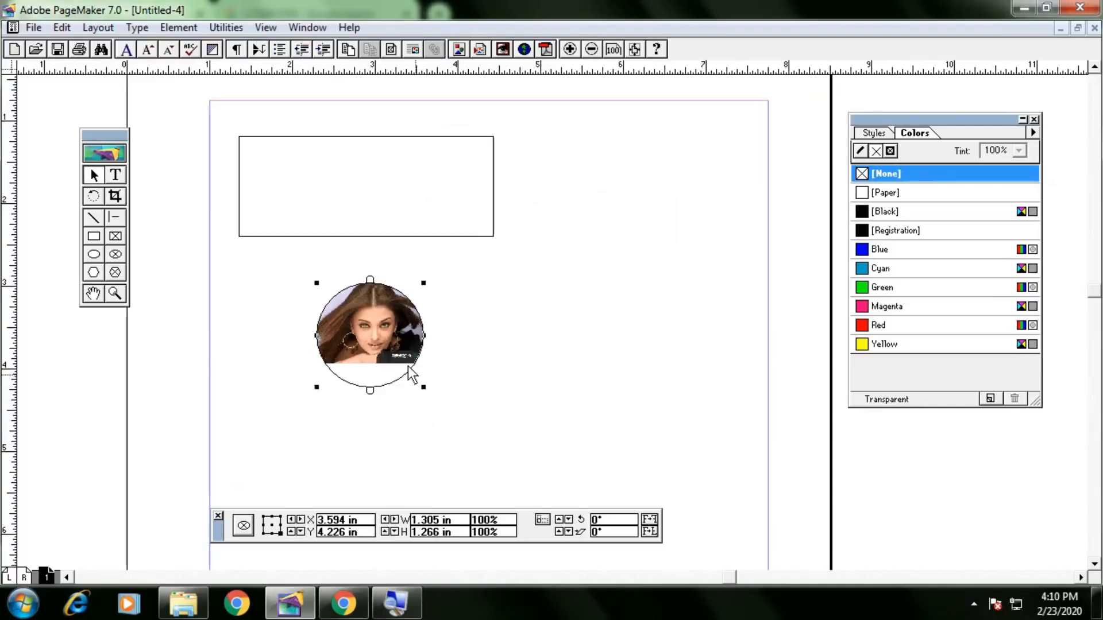
mouse_move(385, 346)
mouse_down()
mouse_move(415, 368)
mouse_move(398, 354)
mouse_up()
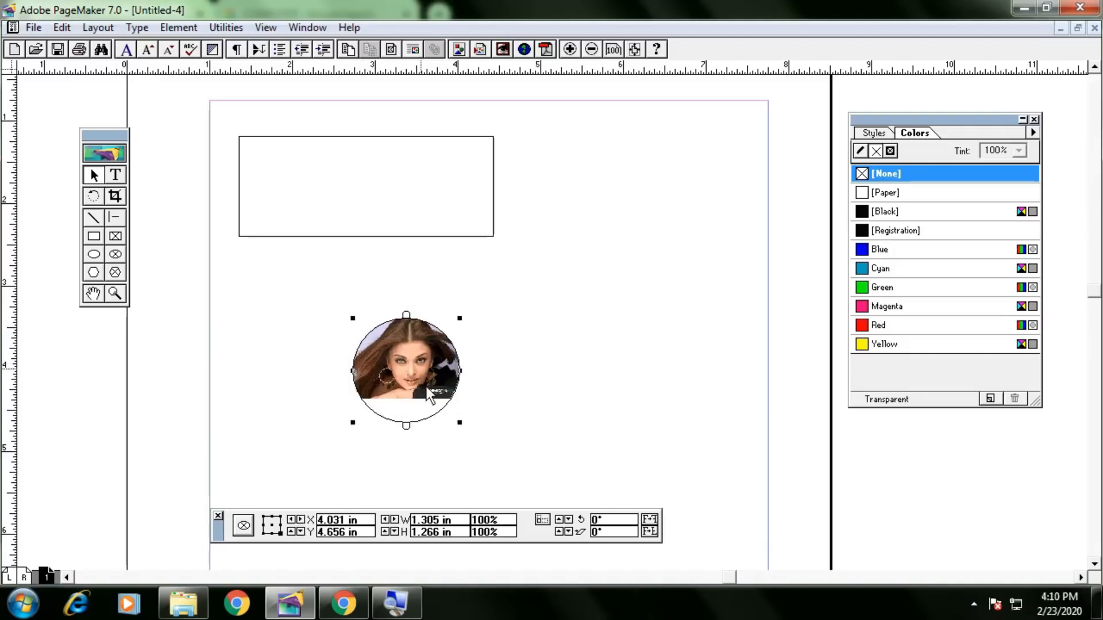
key(Delete)
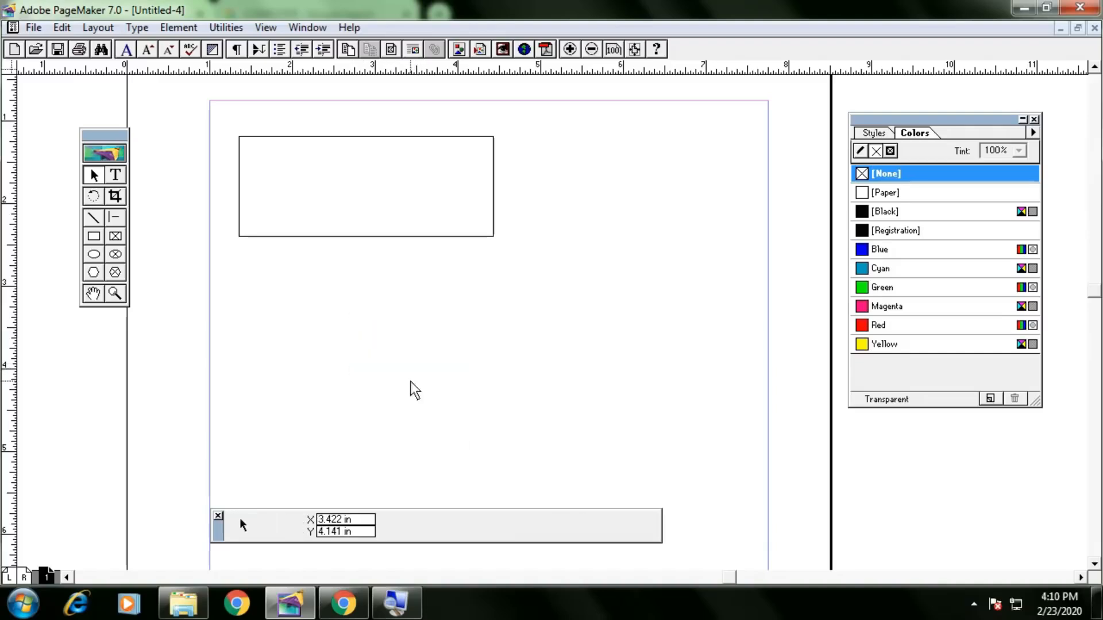
Choose a medium rounded-corner style and draw a rounded rectangle right of page centre.
click(116, 272)
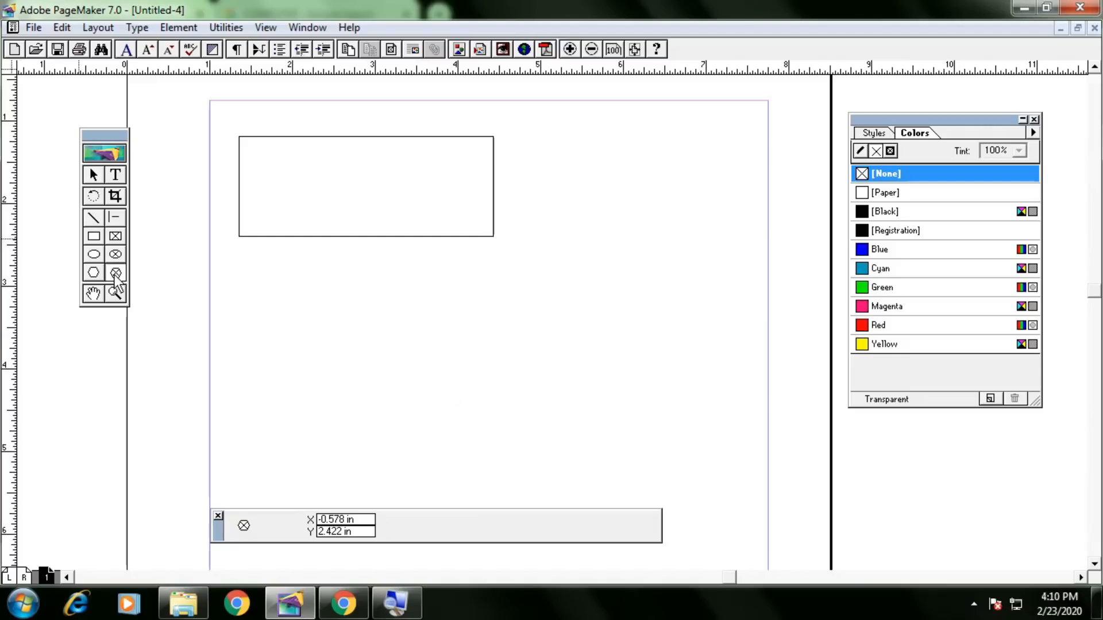
click(95, 273)
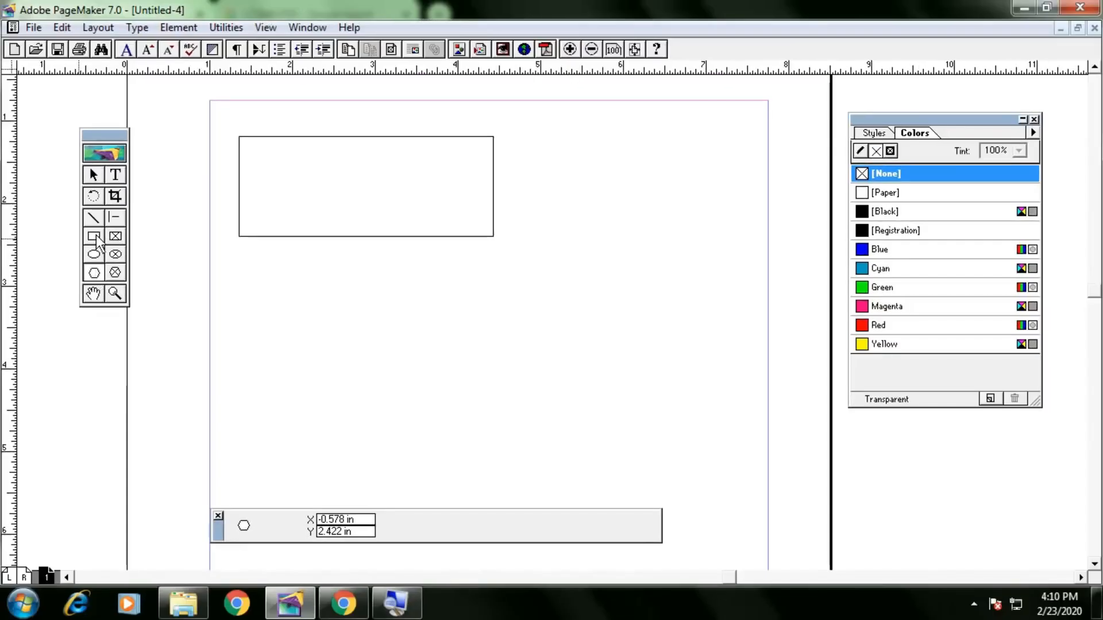
double_click(98, 195)
click(517, 299)
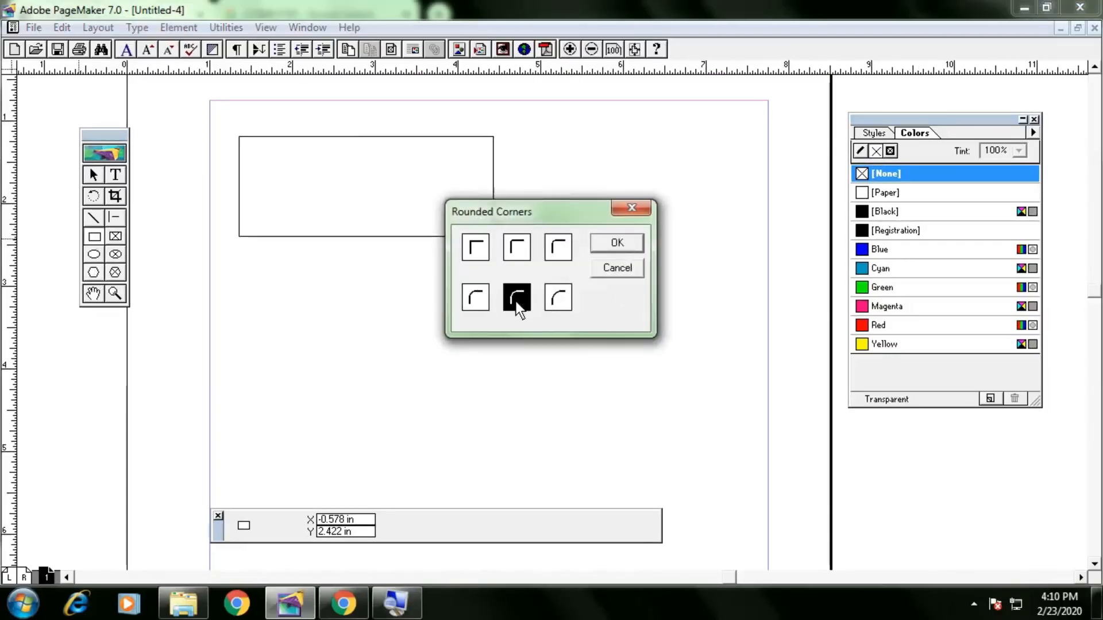
click(612, 247)
drag(423, 285, 639, 392)
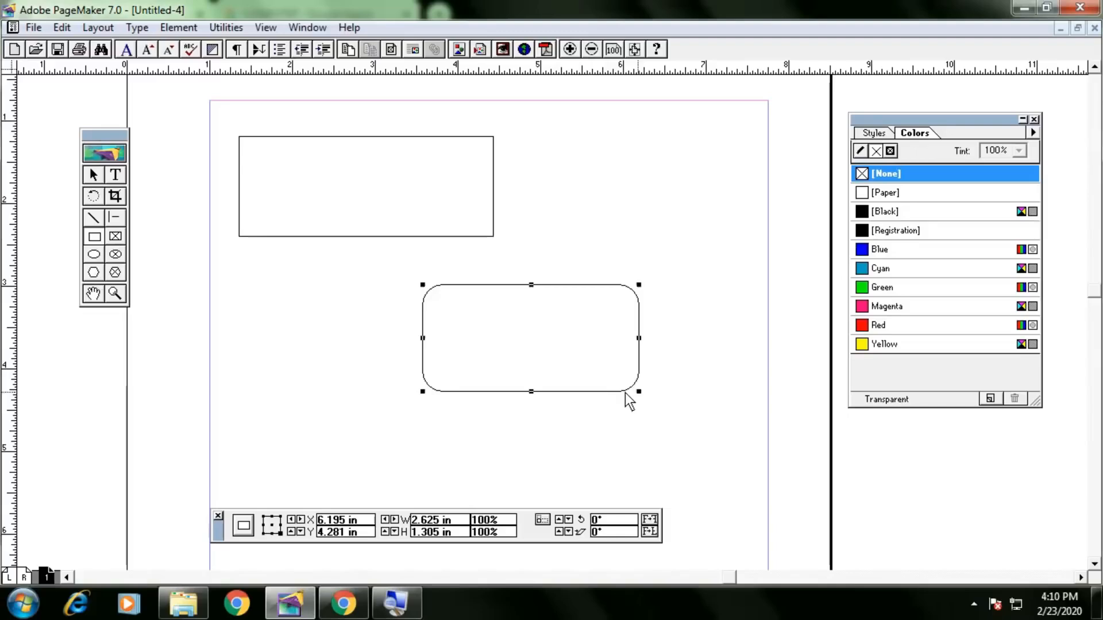
Draw a circle with Black vertical-line pattern fill and 6pt outline beside the rounded rectangle, then delete it.
double_click(93, 254)
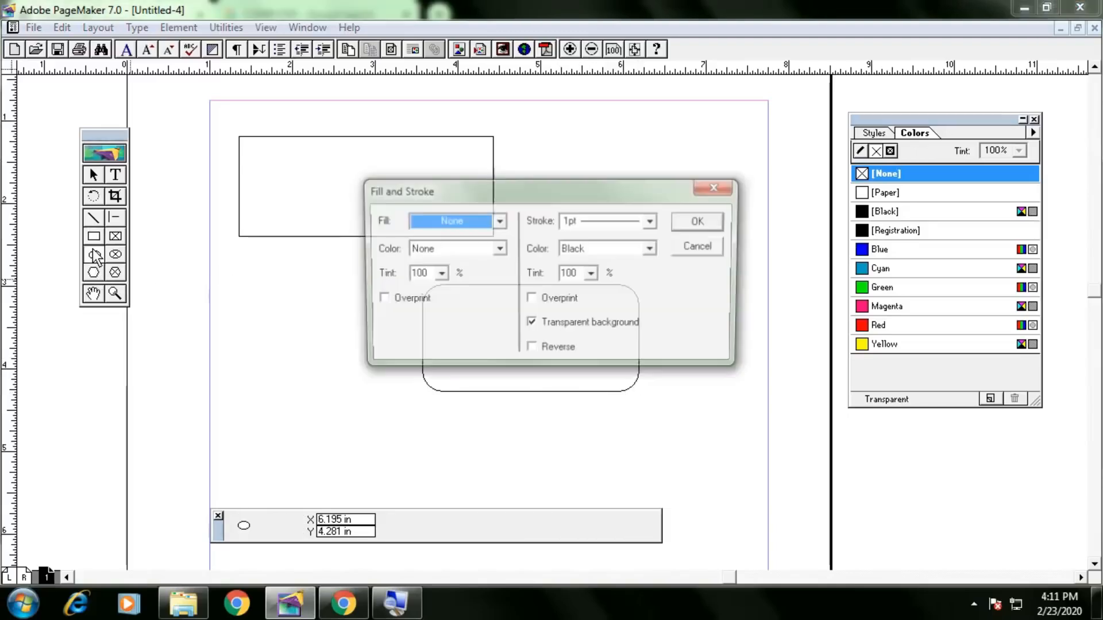
click(498, 220)
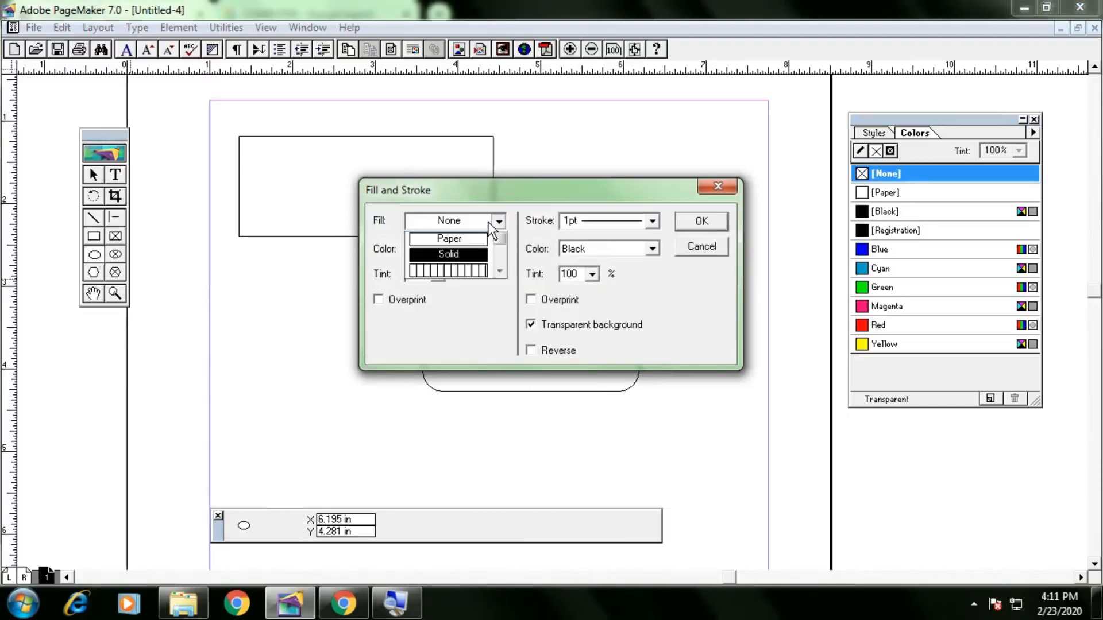
click(465, 284)
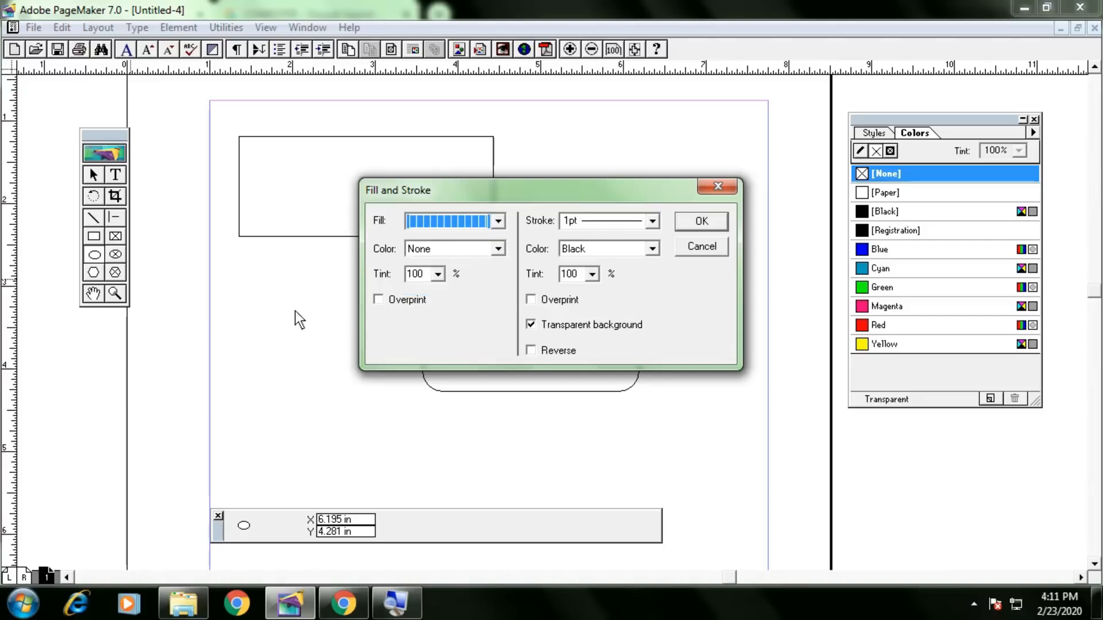
click(492, 247)
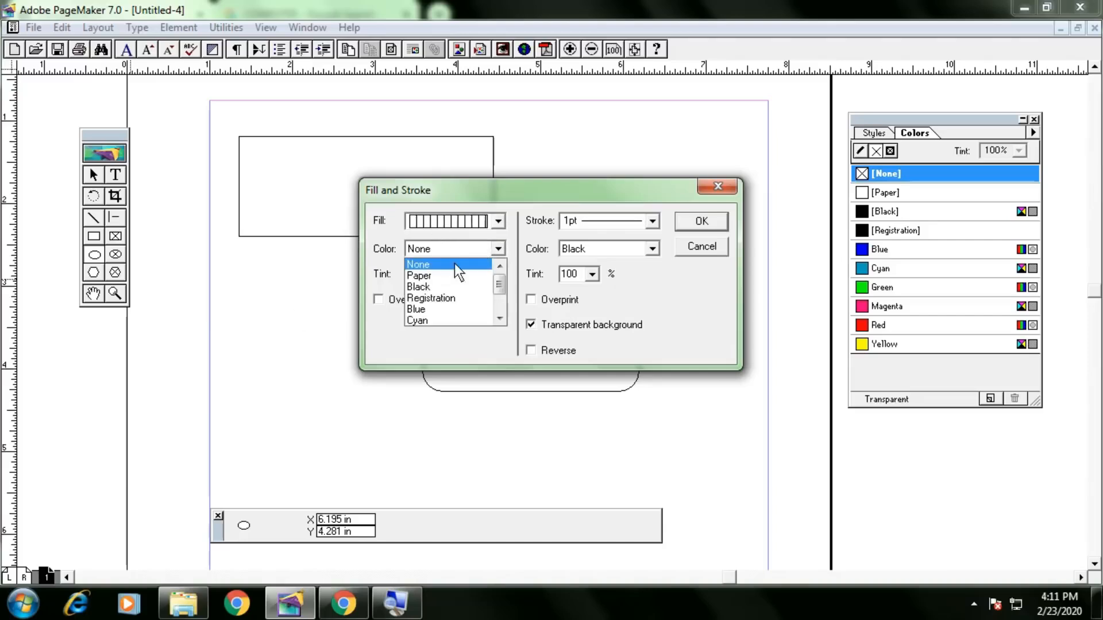
click(435, 286)
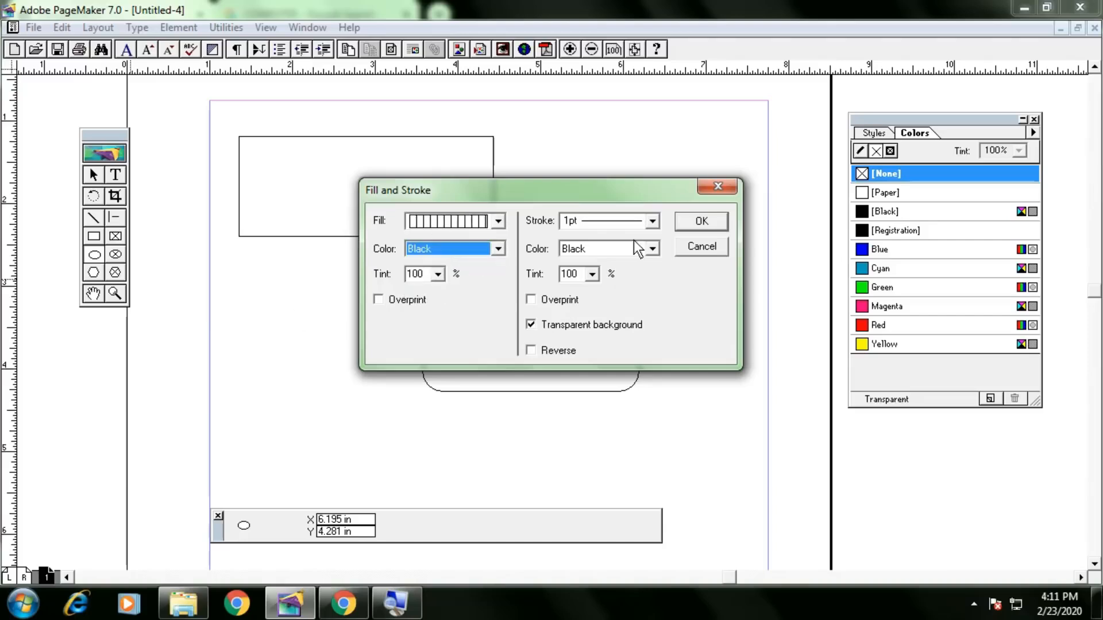
click(636, 222)
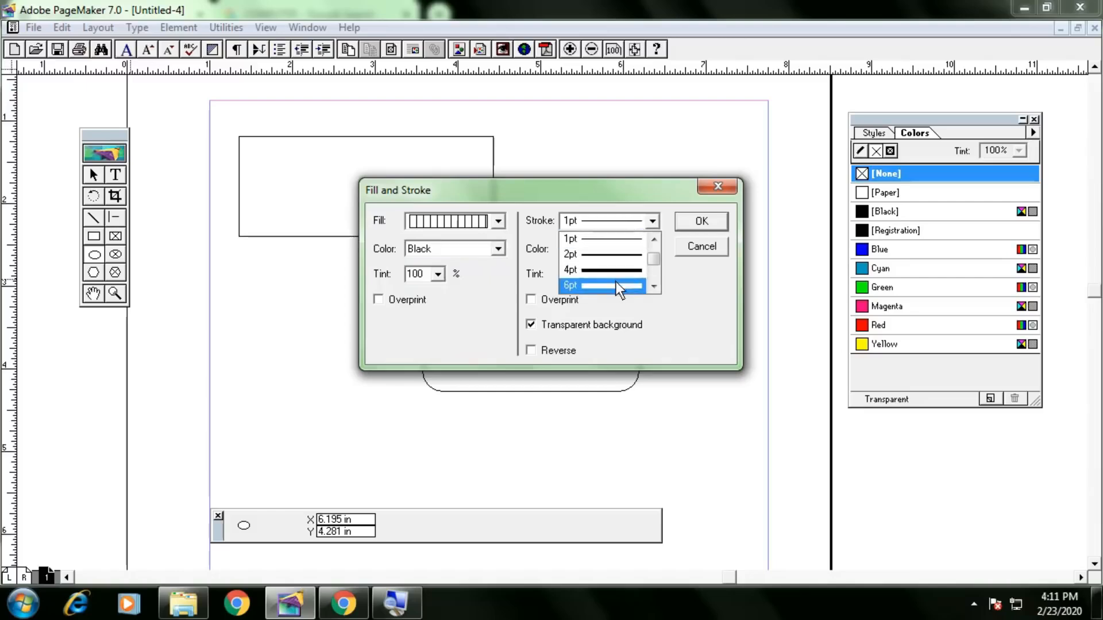
click(616, 285)
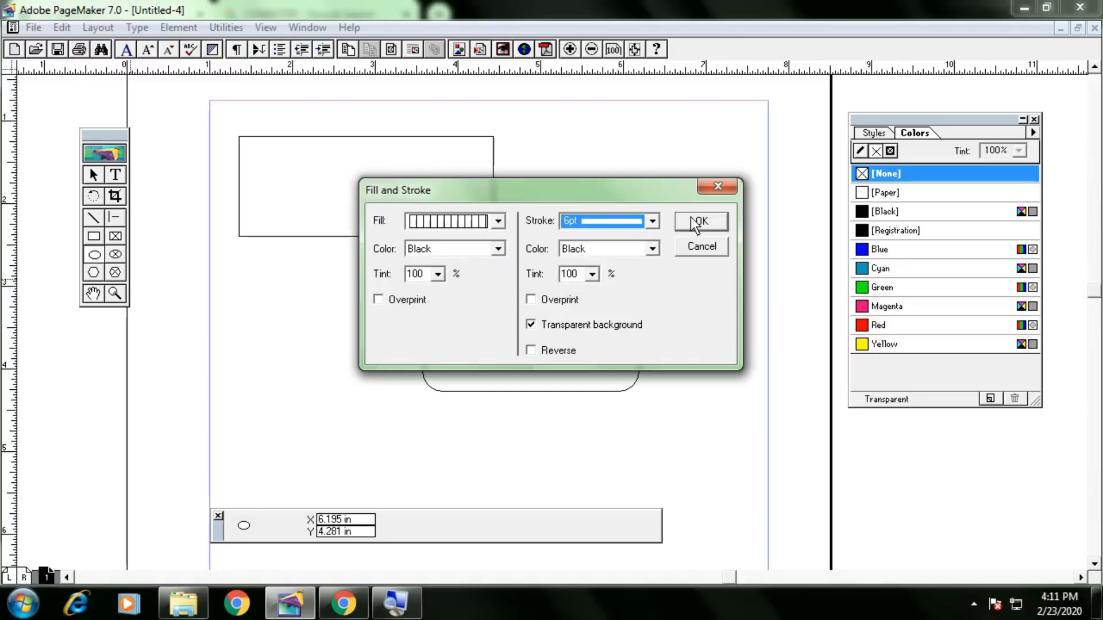
click(695, 225)
mouse_move(281, 286)
mouse_down()
mouse_move(412, 384)
mouse_move(449, 446)
mouse_up()
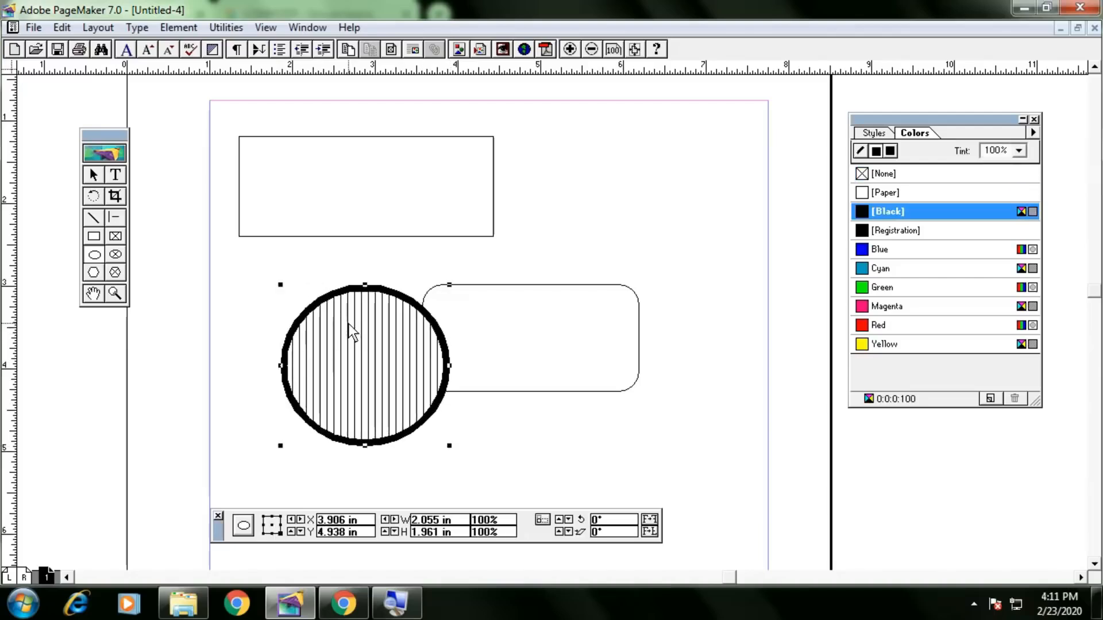
key(Delete)
Draw a 9-sided star with 52% inset over the rounded rectangle, then delete it.
double_click(93, 272)
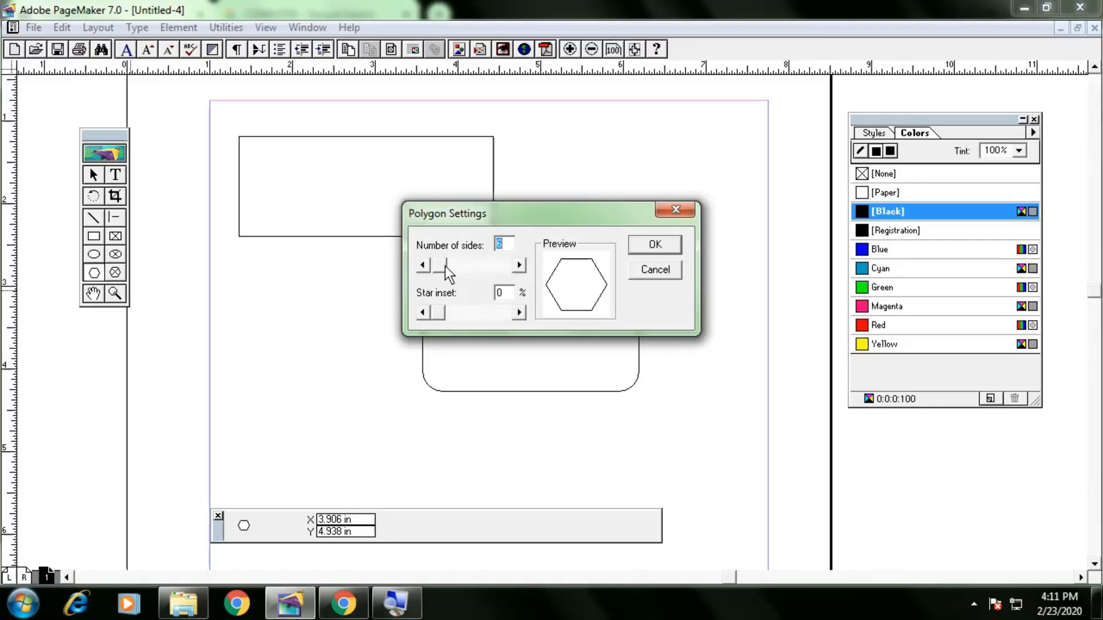
mouse_move(445, 266)
mouse_down()
mouse_move(470, 271)
mouse_move(437, 271)
mouse_move(448, 273)
mouse_up()
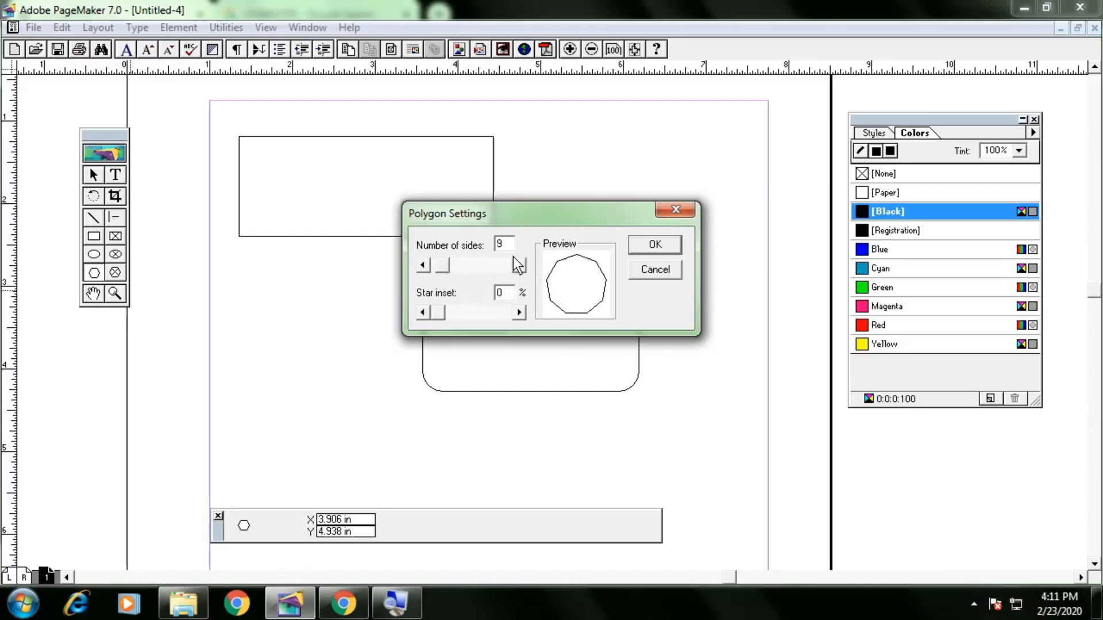
drag(442, 312, 475, 308)
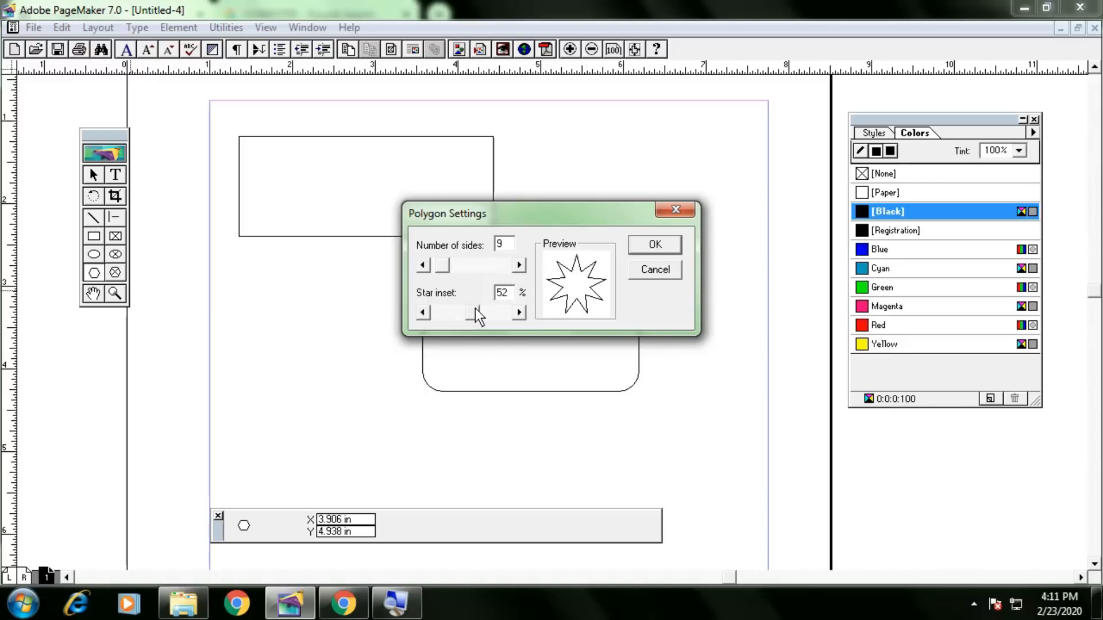
click(679, 244)
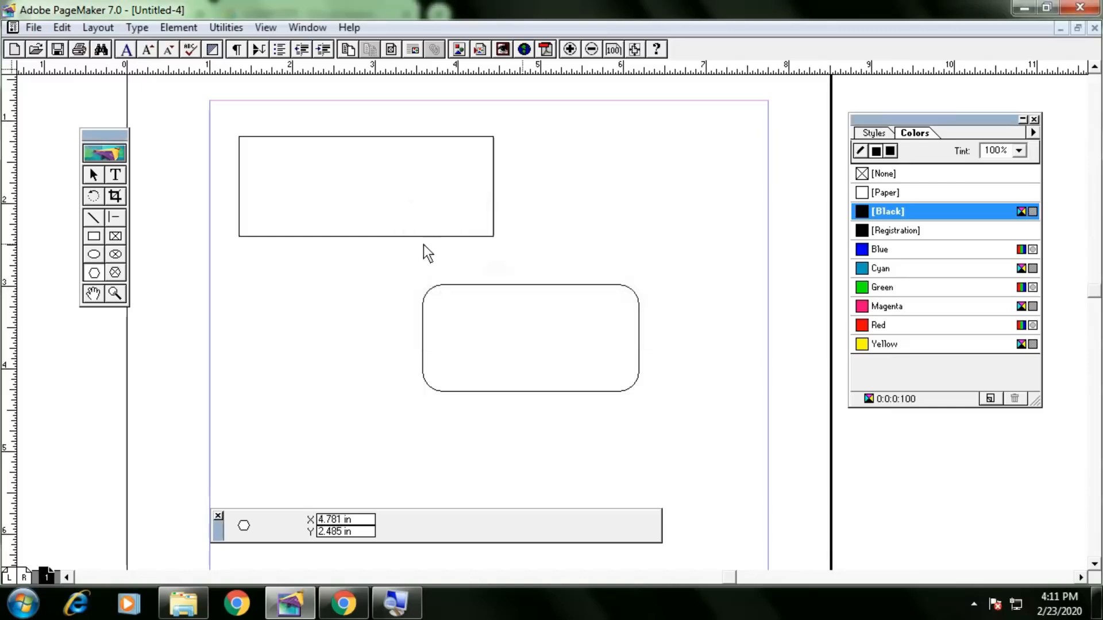
drag(317, 235, 544, 423)
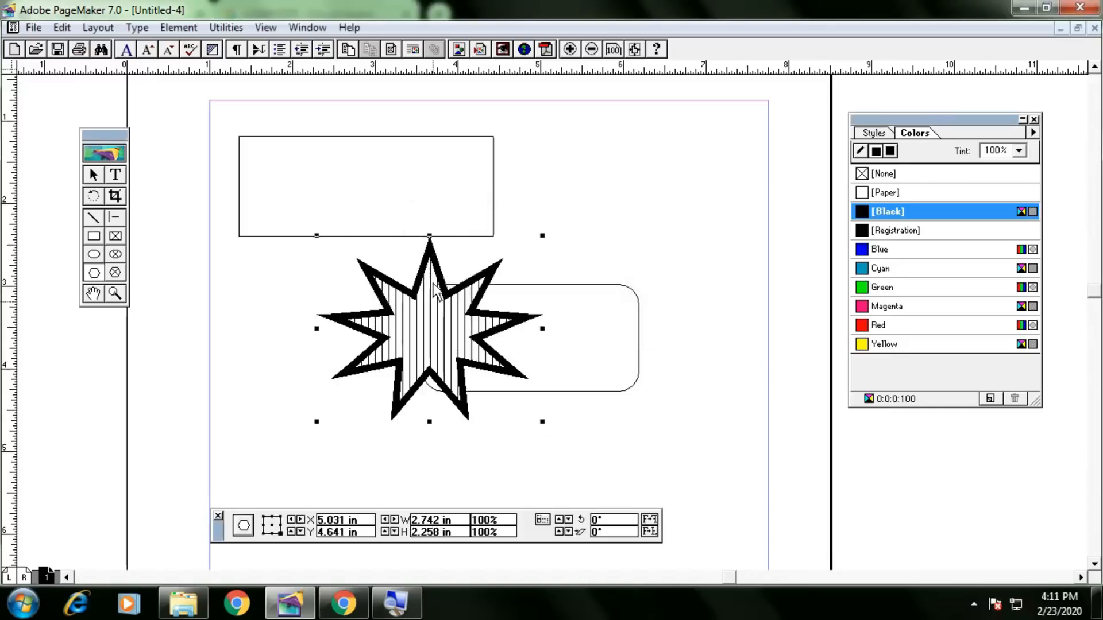
key(Delete)
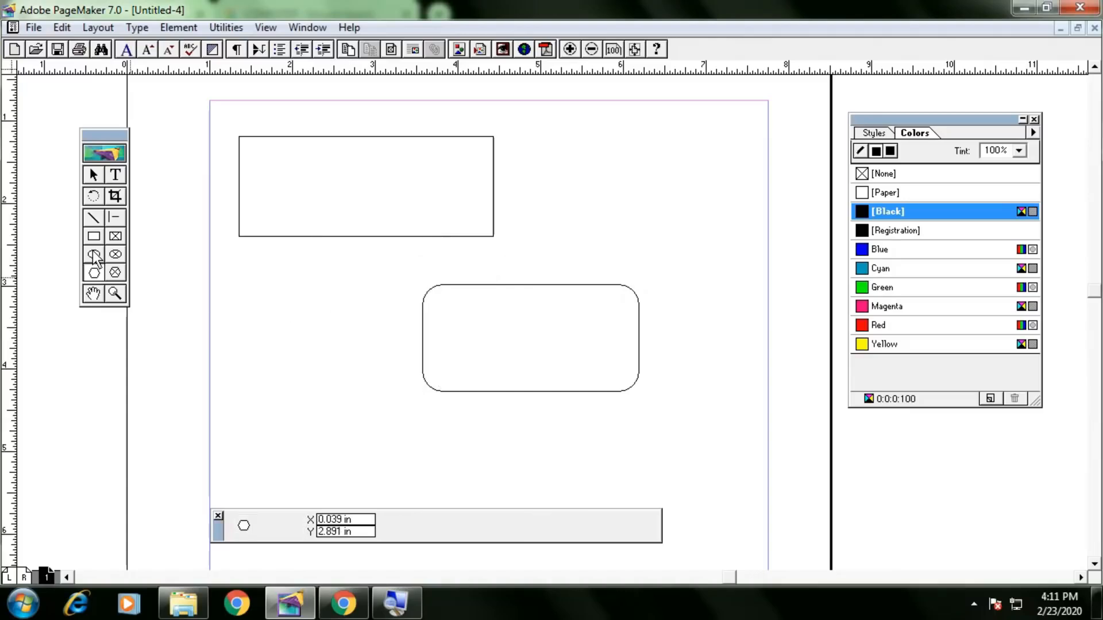
Set the default fill to None and the stroke to Hairline.
double_click(94, 254)
click(463, 228)
click(459, 227)
click(450, 241)
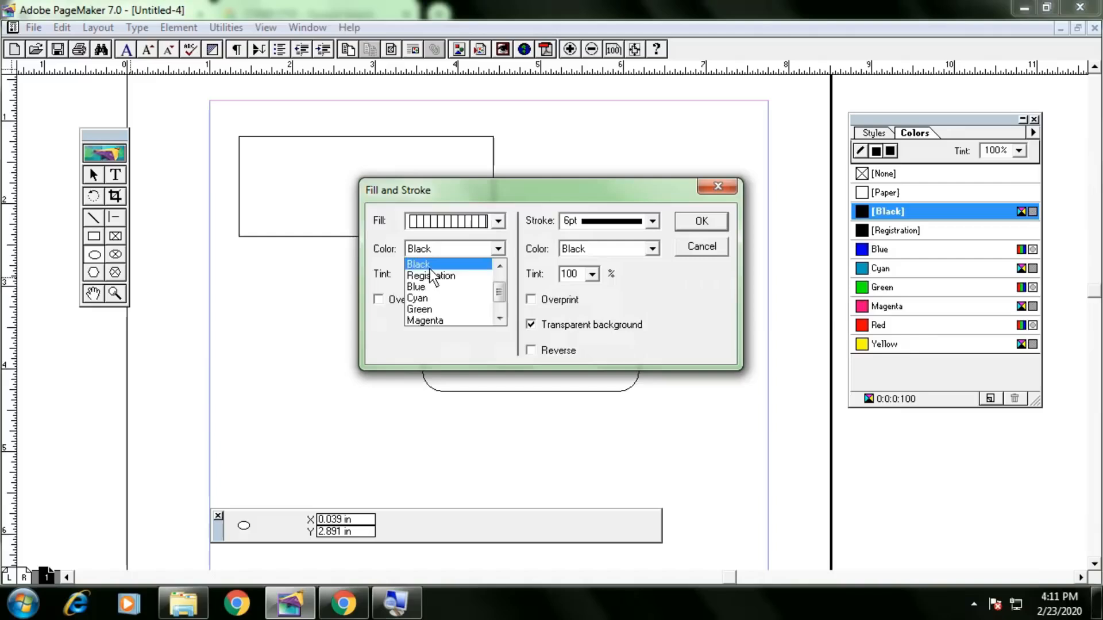
click(443, 265)
click(451, 230)
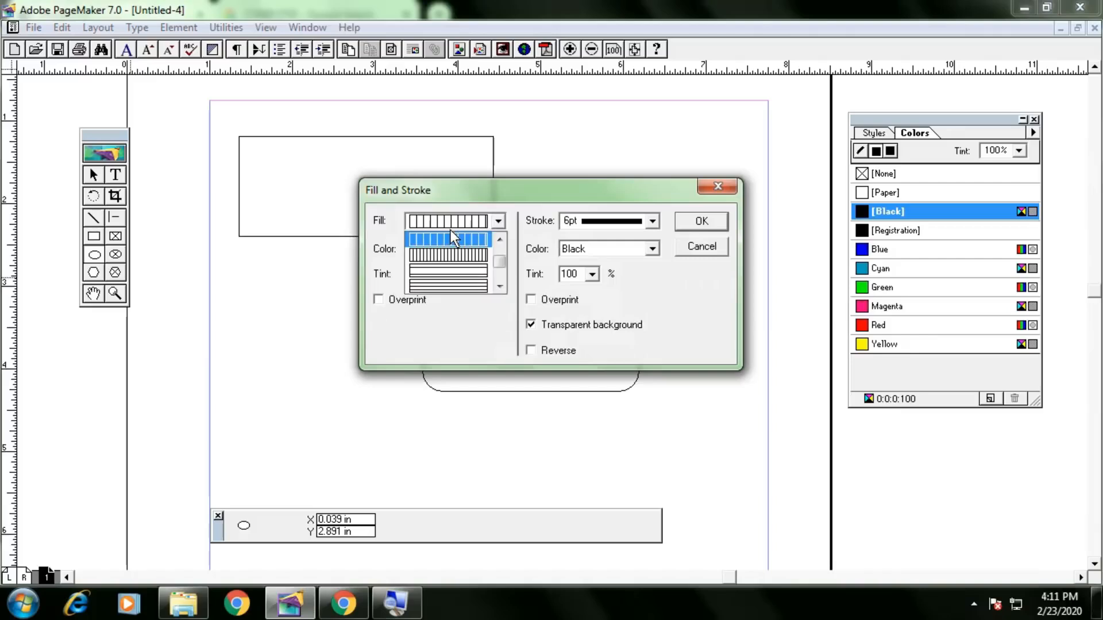
scroll(502, 262, up, 3)
click(489, 241)
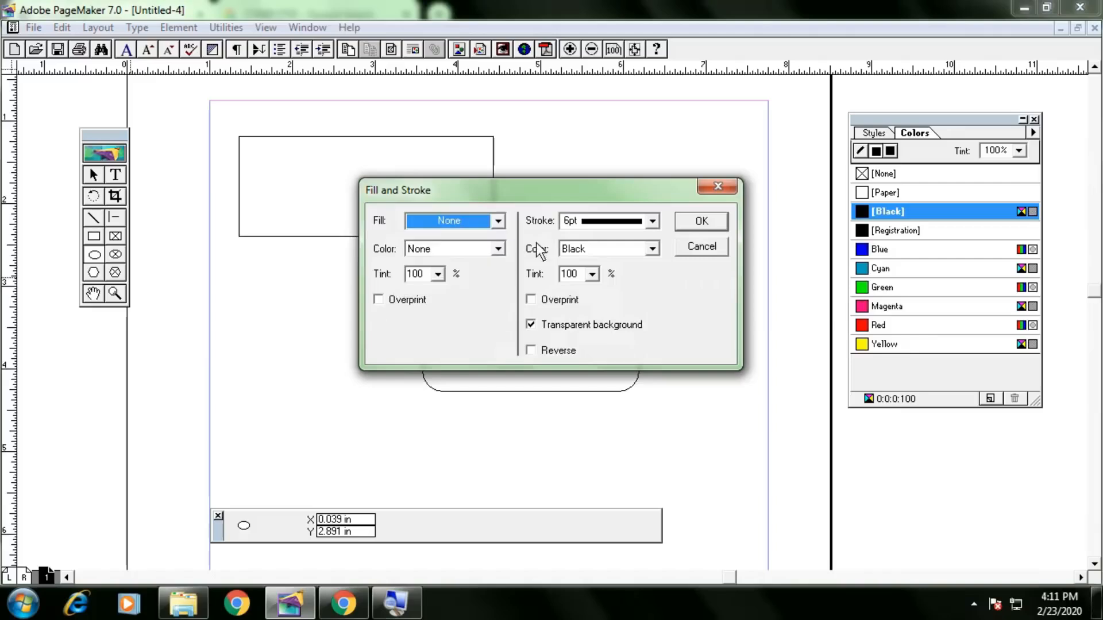
click(625, 223)
scroll(652, 255, up, 3)
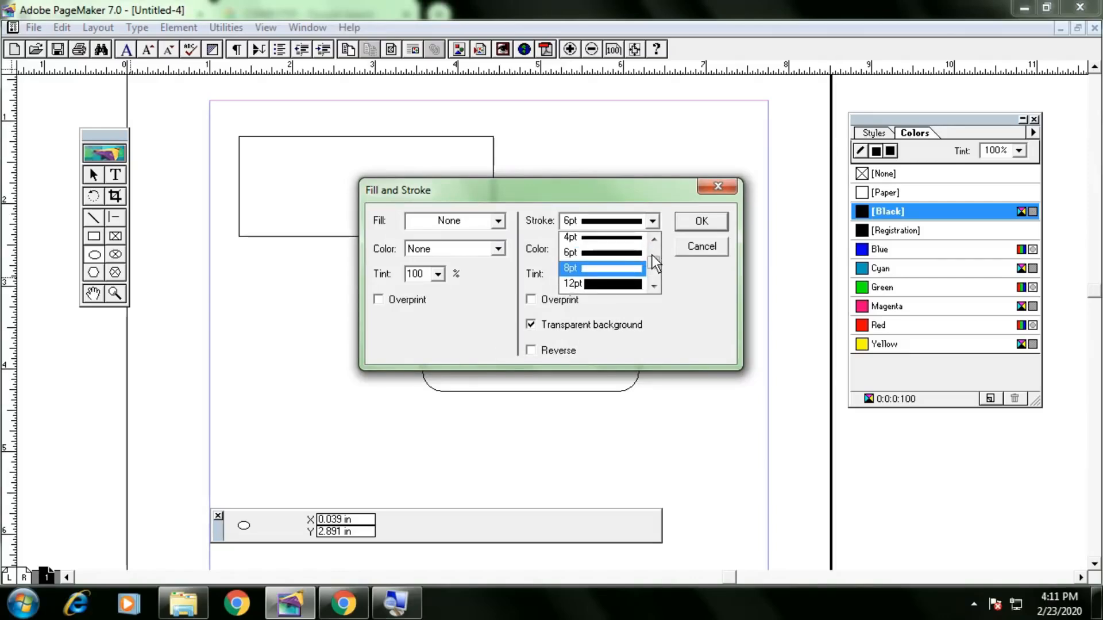
click(599, 270)
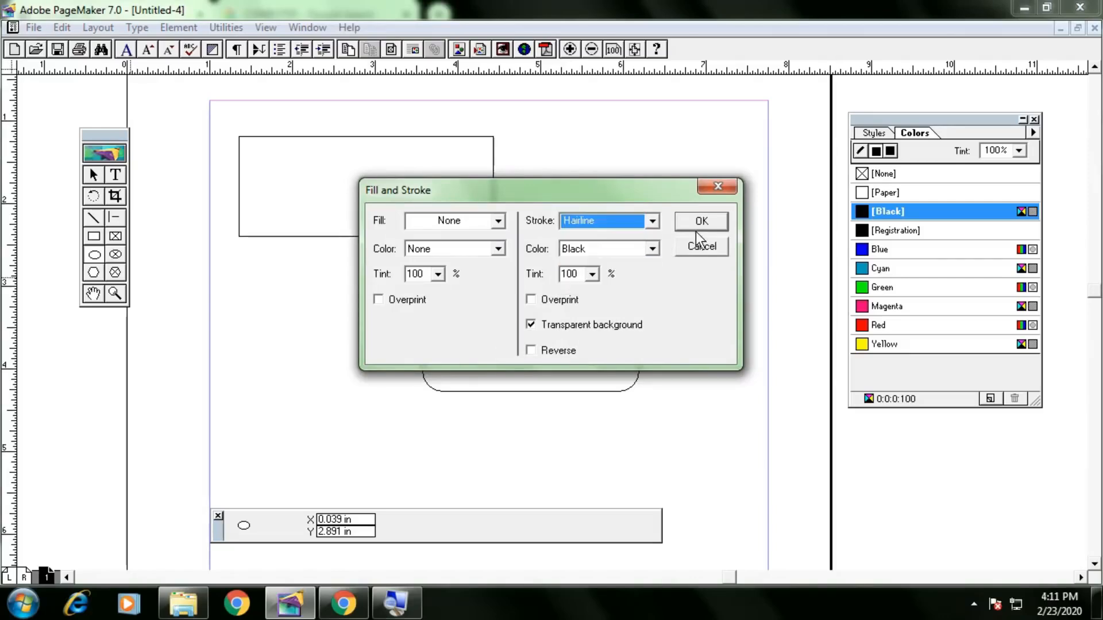
click(698, 223)
Draw a circle, then a nine-point star coloured Cyan, and delete the star.
drag(256, 285, 400, 432)
double_click(94, 272)
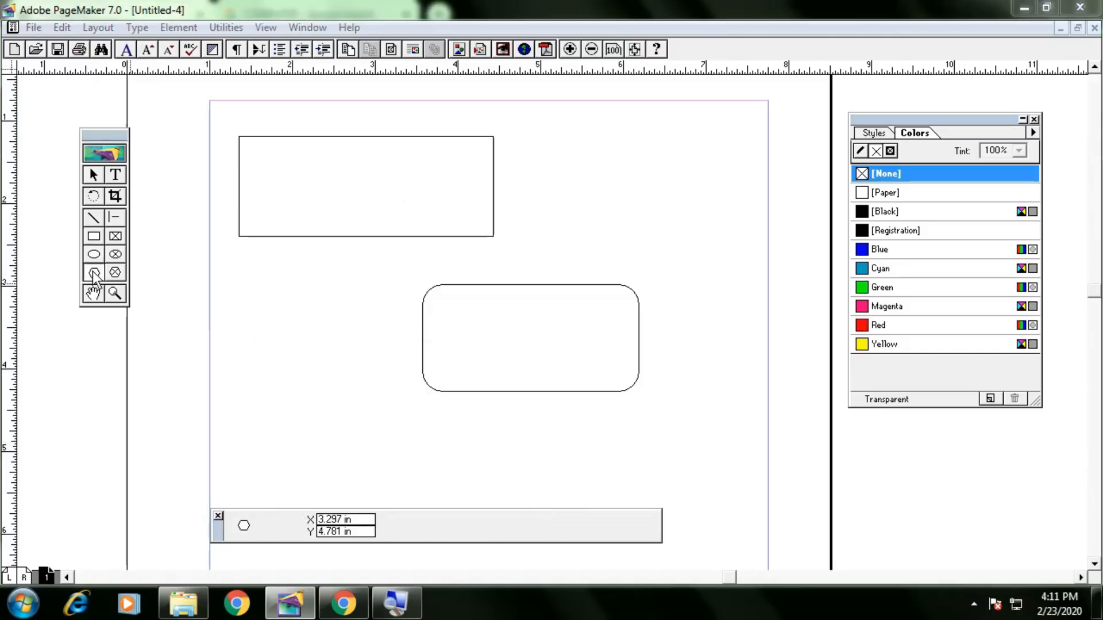
click(656, 246)
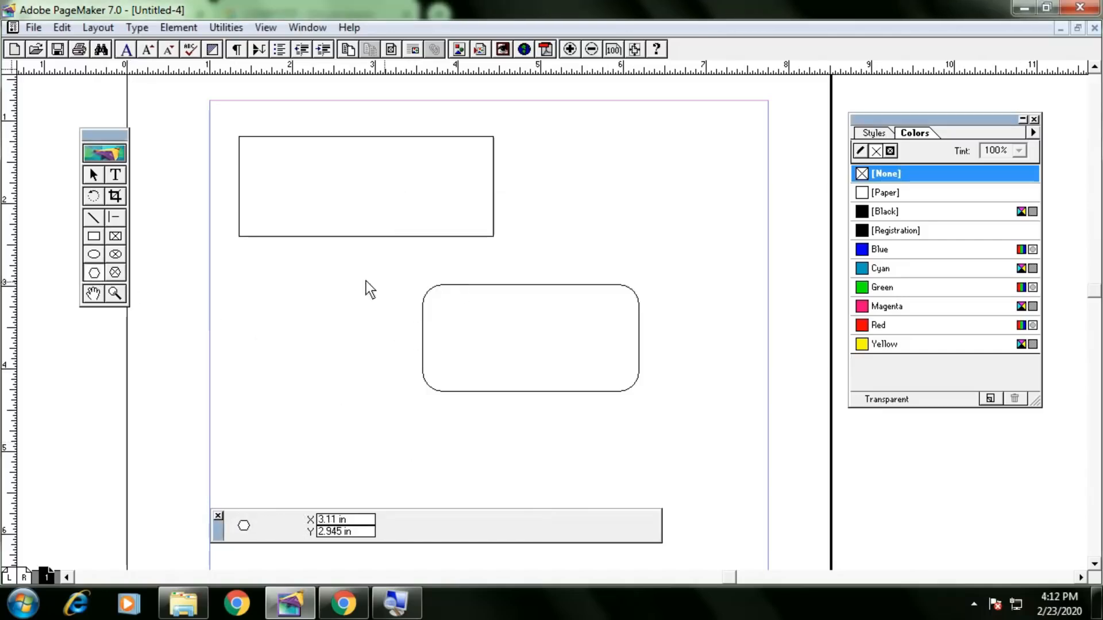
drag(332, 321, 471, 425)
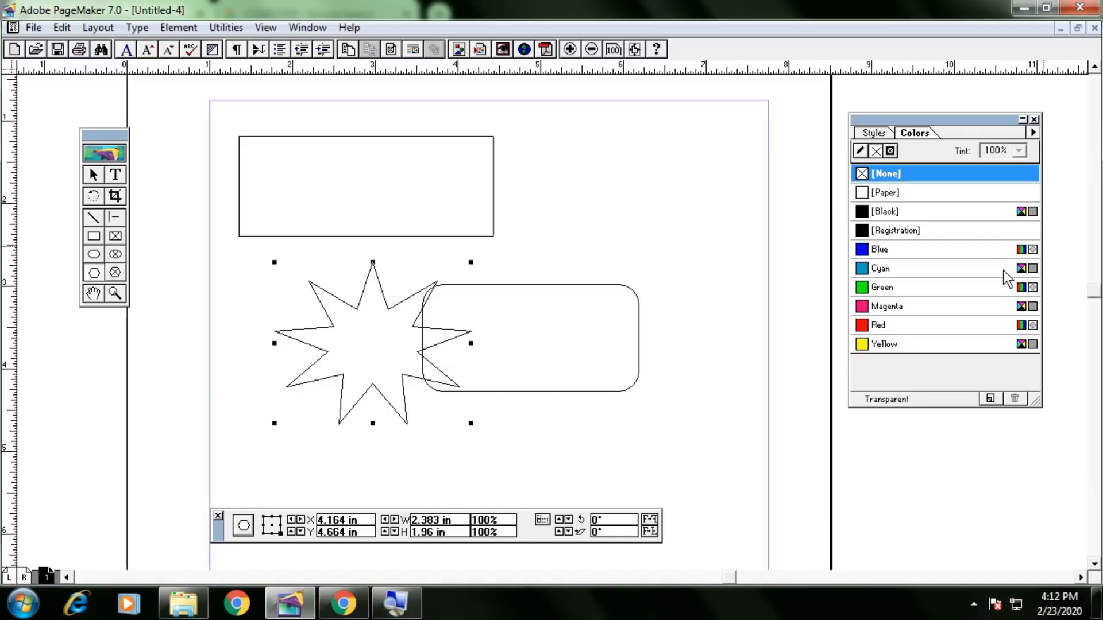
click(932, 273)
key(Delete)
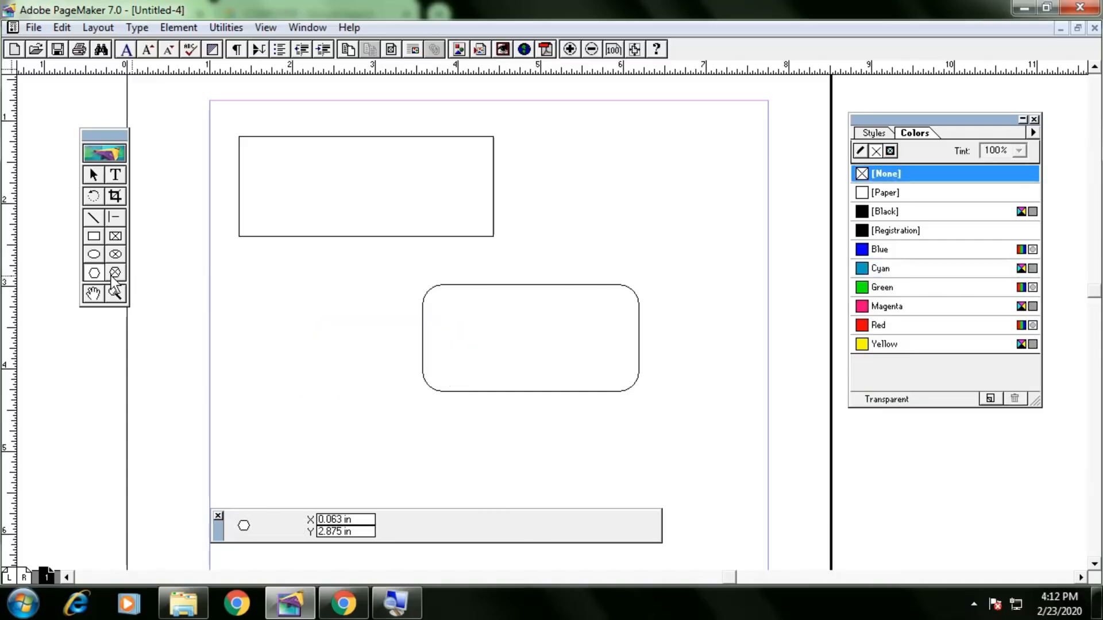
click(92, 293)
Inspect the shapes at 25% size and several closer zooms on the top rectangle.
drag(374, 337, 399, 344)
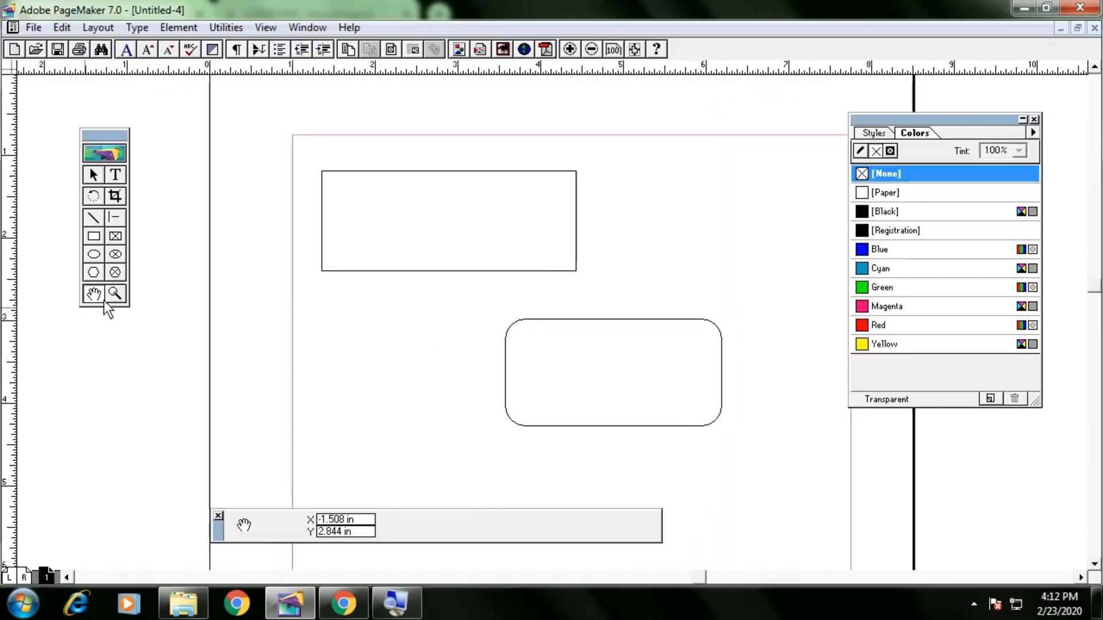
drag(312, 167, 601, 283)
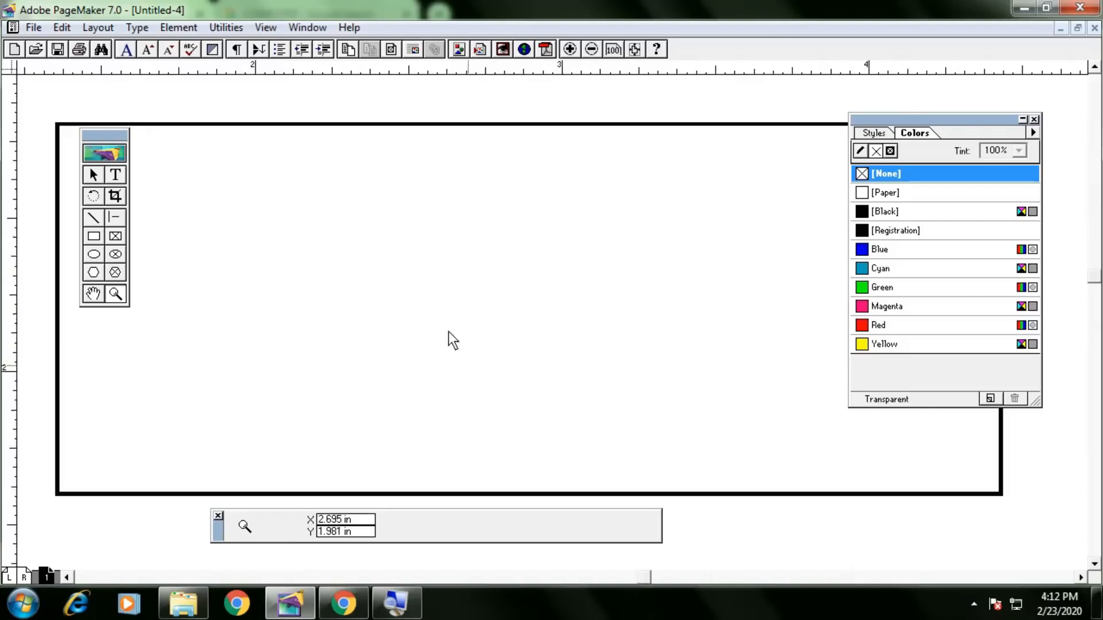
right_click(425, 286)
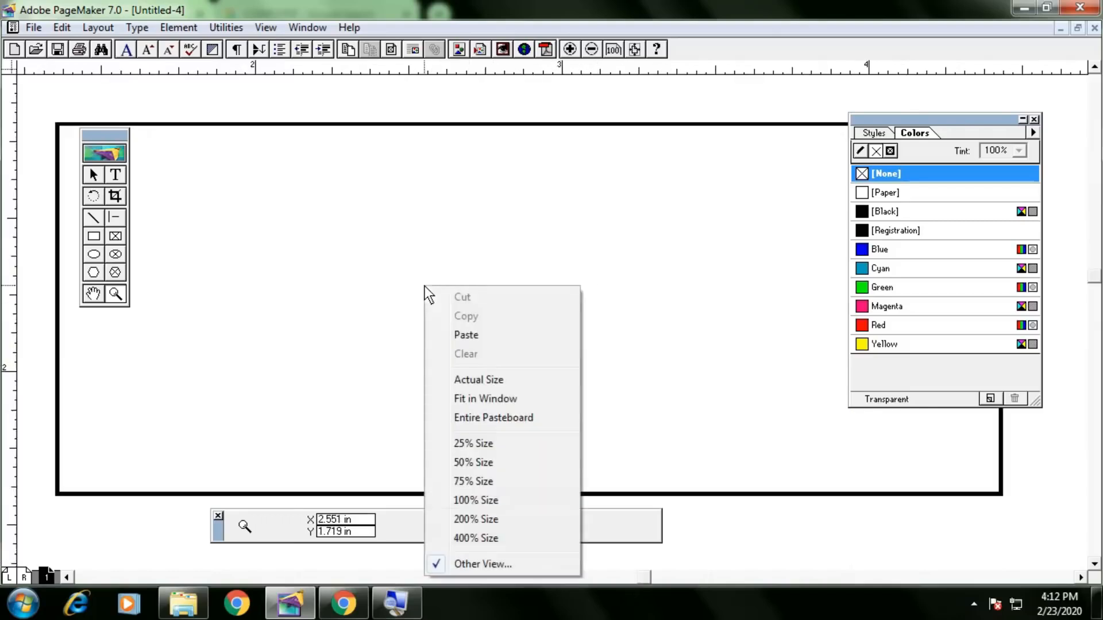
click(474, 448)
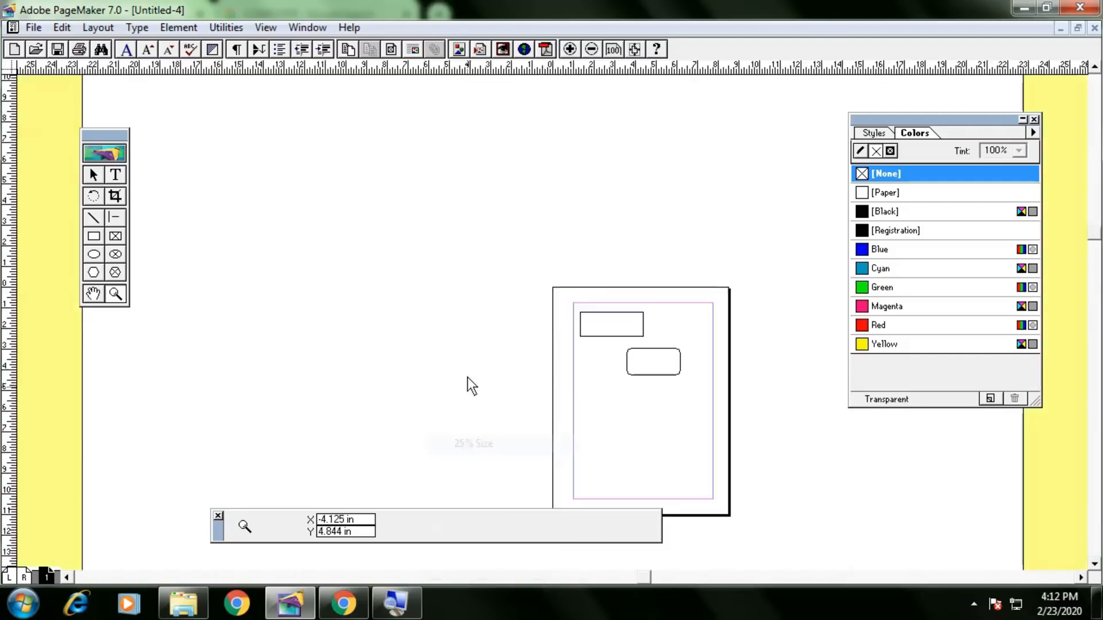
click(642, 357)
click(641, 357)
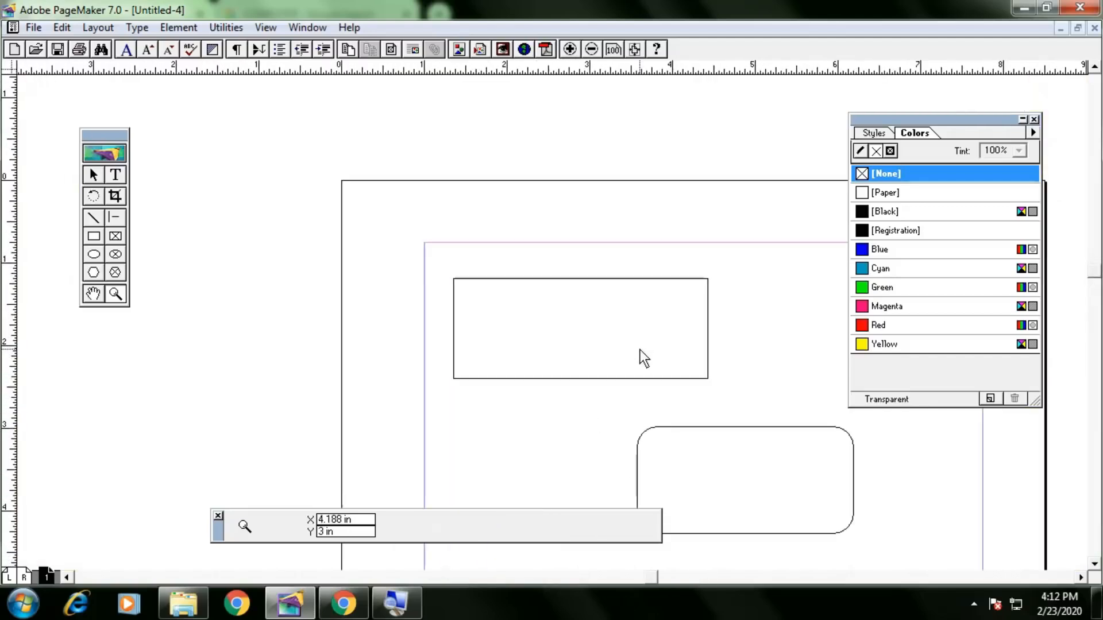
click(443, 261)
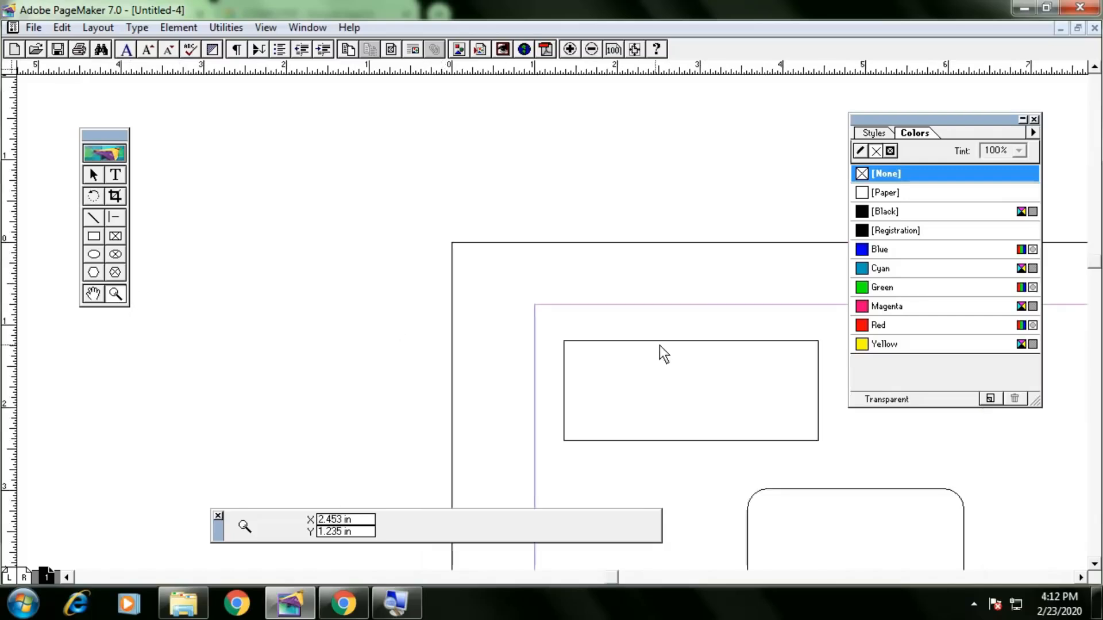
drag(550, 326, 835, 458)
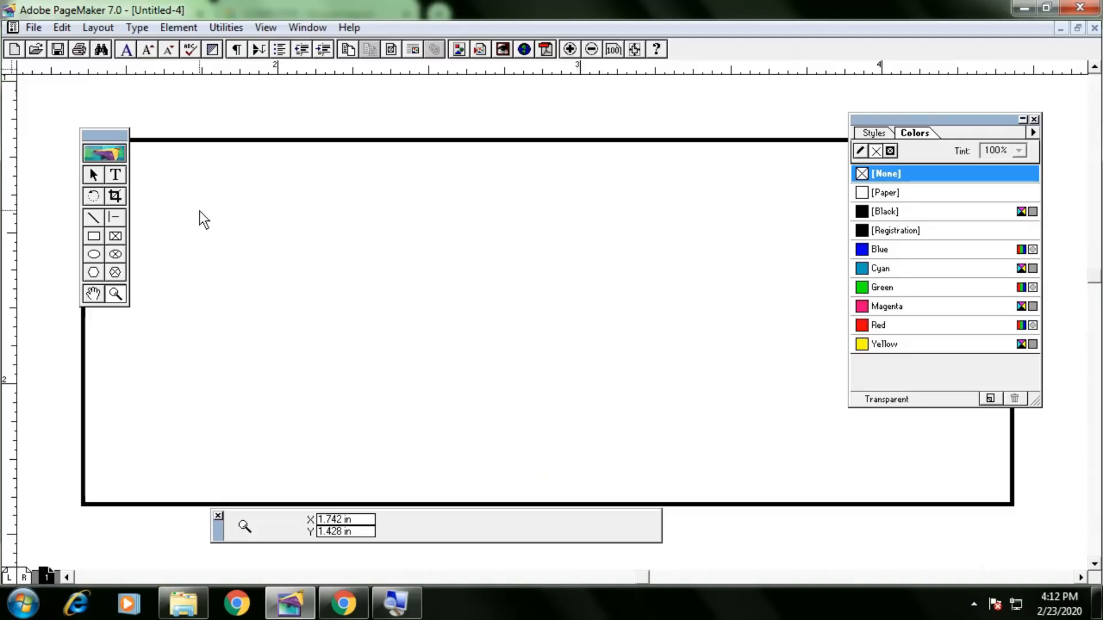
Zoom back out to the margins and bring up Save Publication for Untitled-4.
key(ctrl+minus)
key(ctrl+minus)
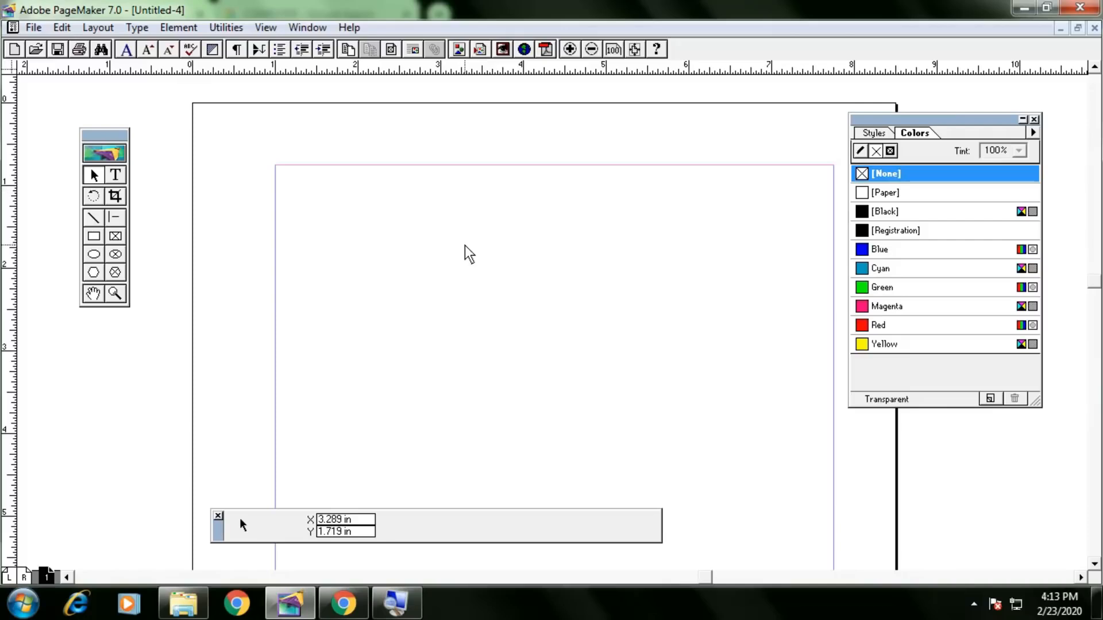
key(ctrl+s)
drag(211, 48, 449, 99)
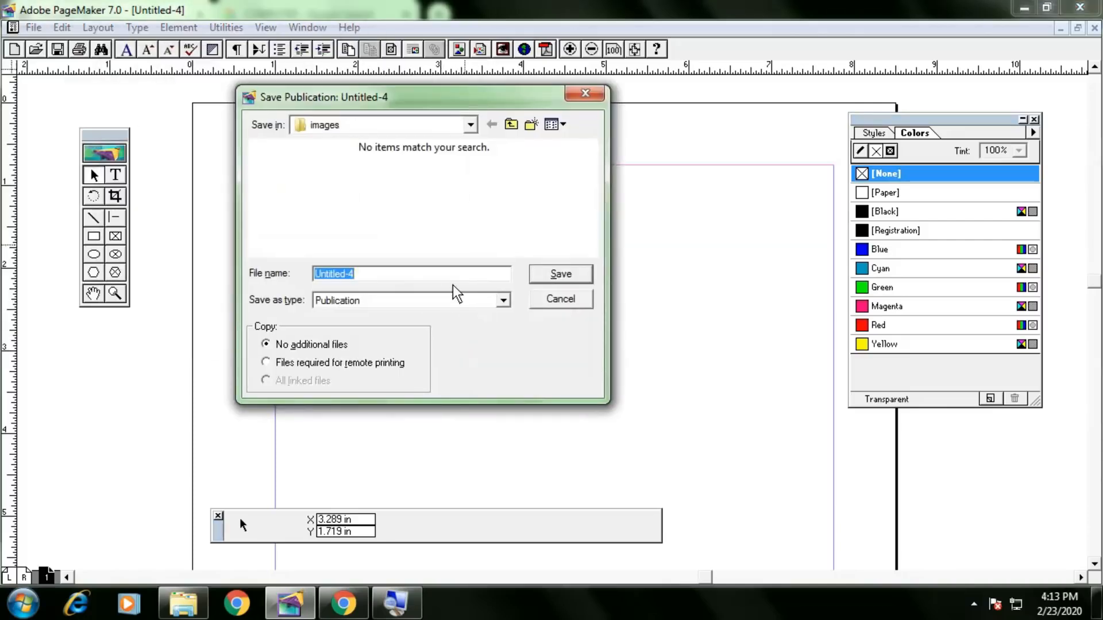
Cancel saving, close Untitled-4 without saving, and pan the Price Value business card into view.
key(Escape)
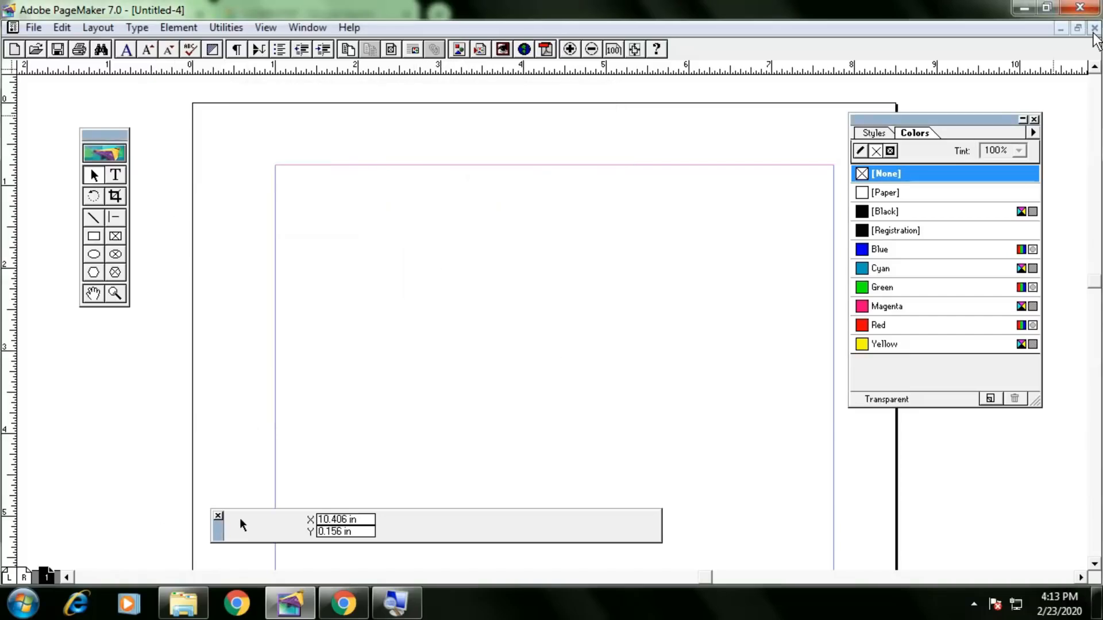
click(1095, 28)
click(568, 359)
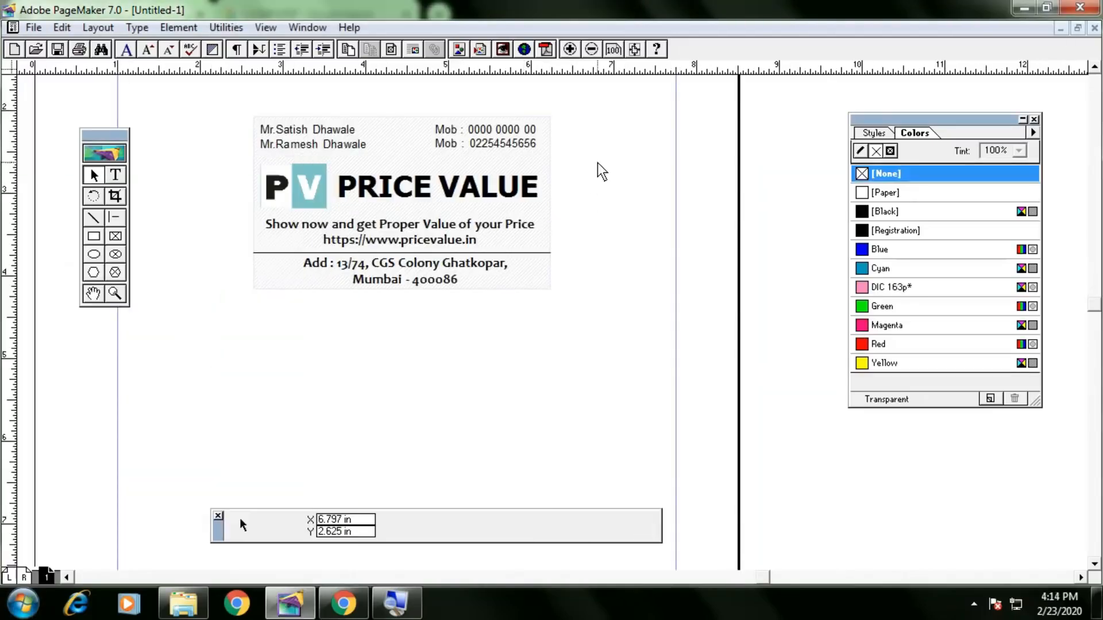
drag(598, 164, 643, 271)
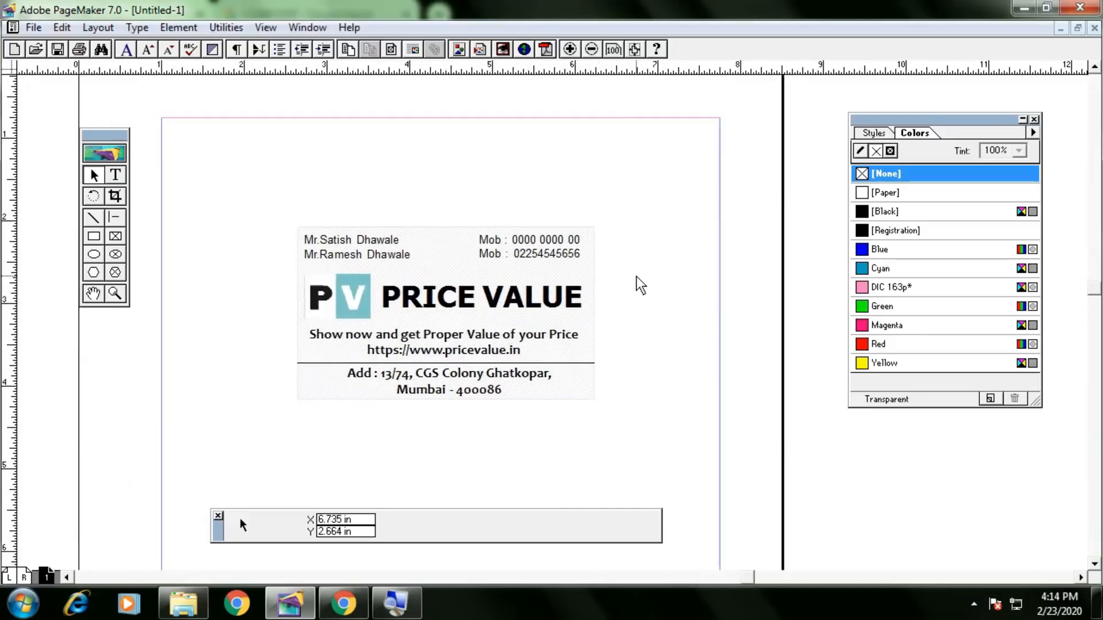
key(ctrl+p)
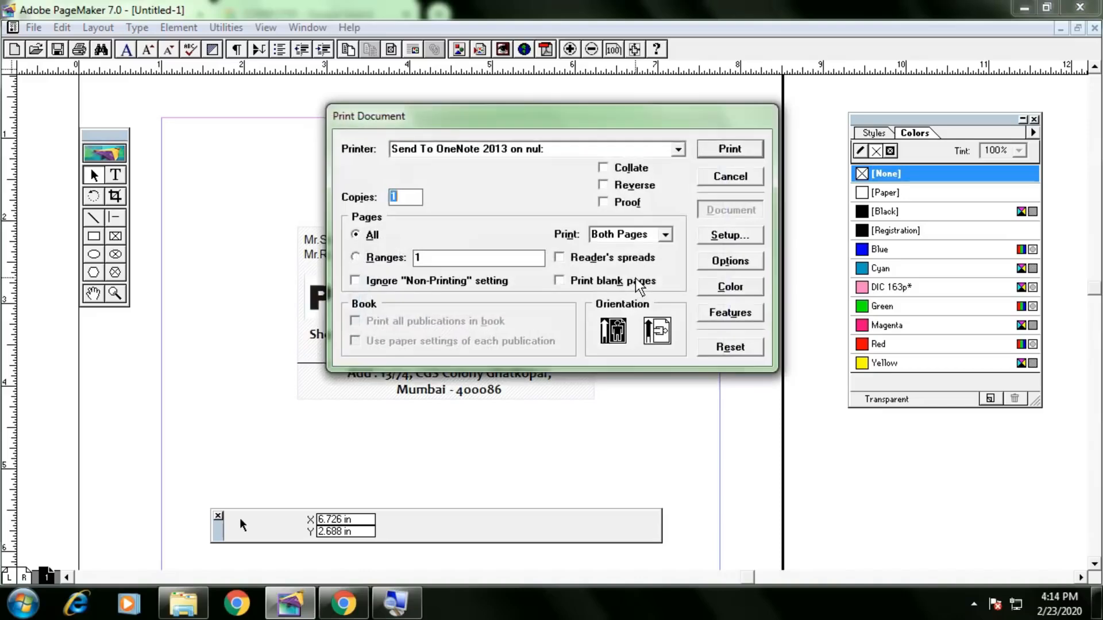
drag(530, 116, 470, 120)
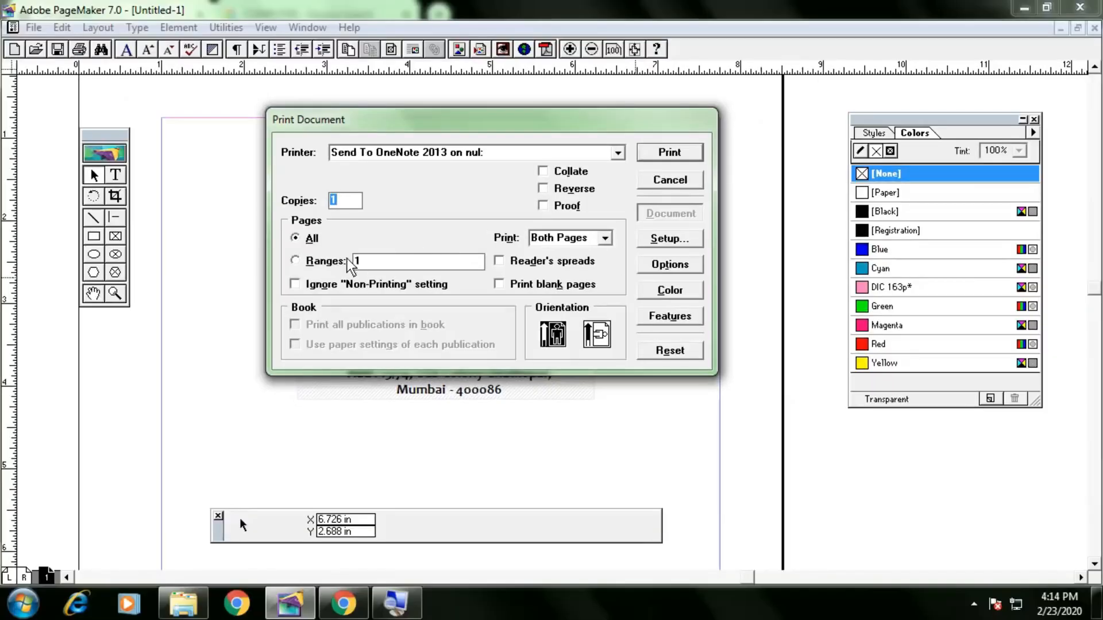
click(348, 262)
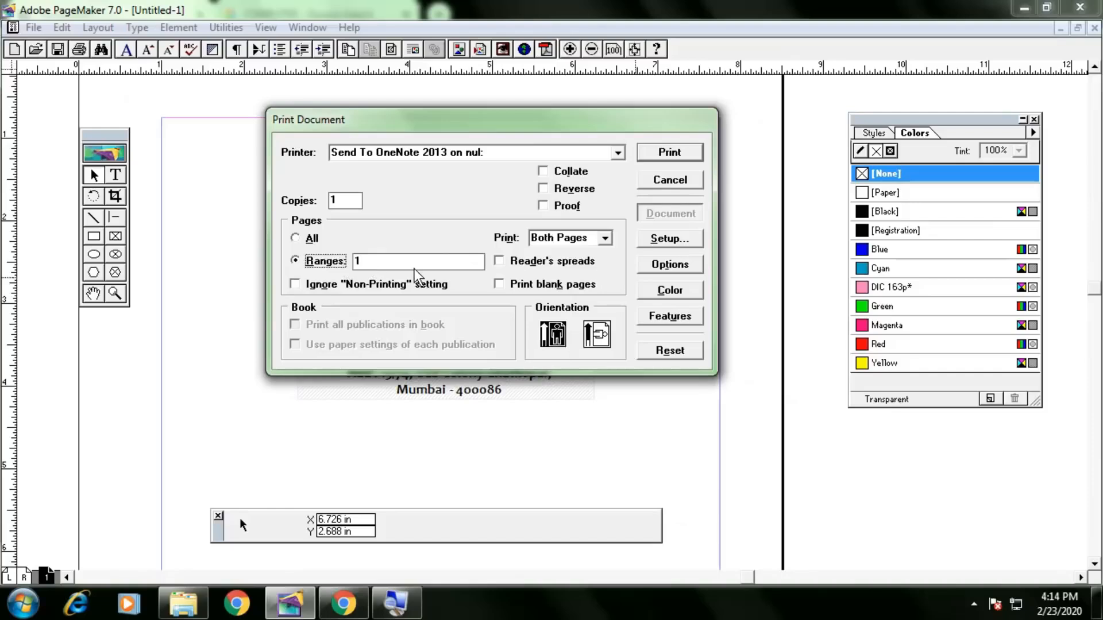
click(584, 179)
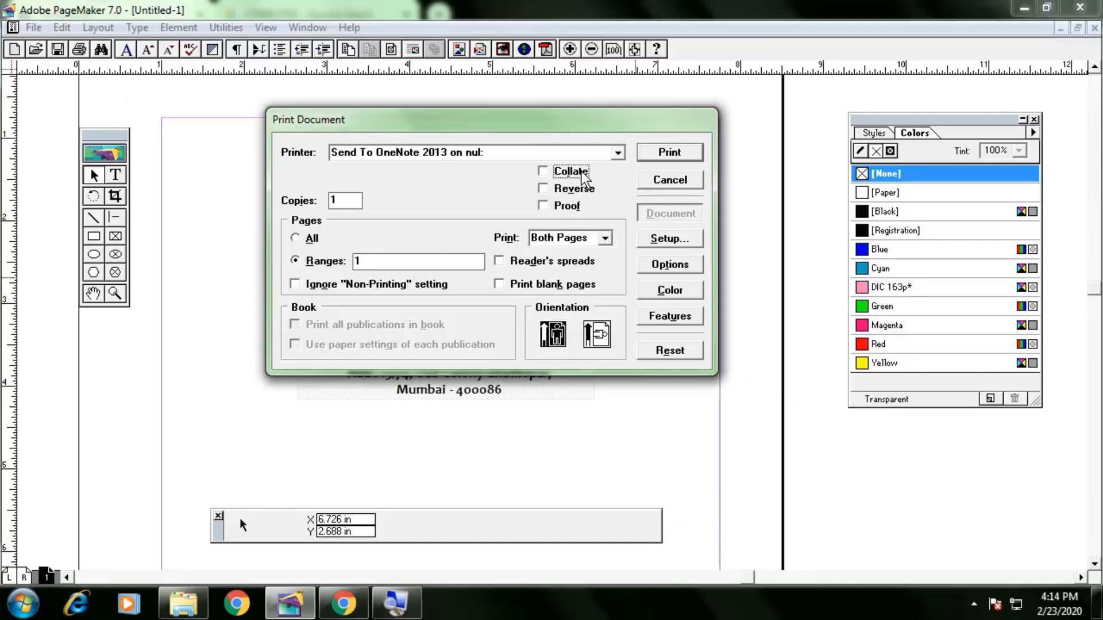
click(579, 173)
click(579, 173)
click(575, 189)
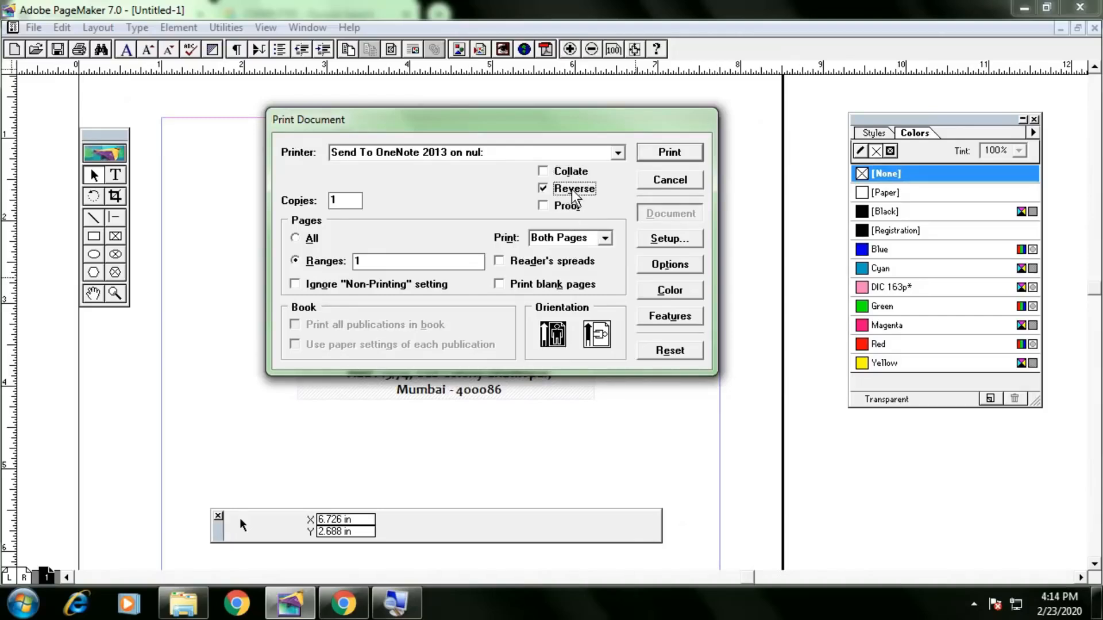
click(495, 157)
click(447, 214)
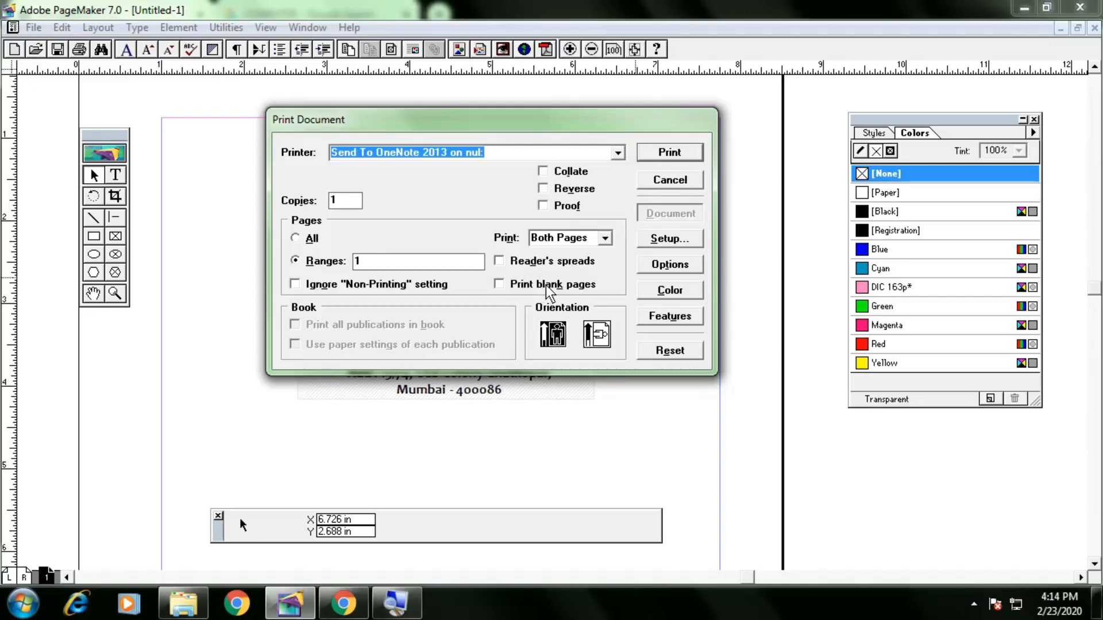
click(528, 280)
click(529, 284)
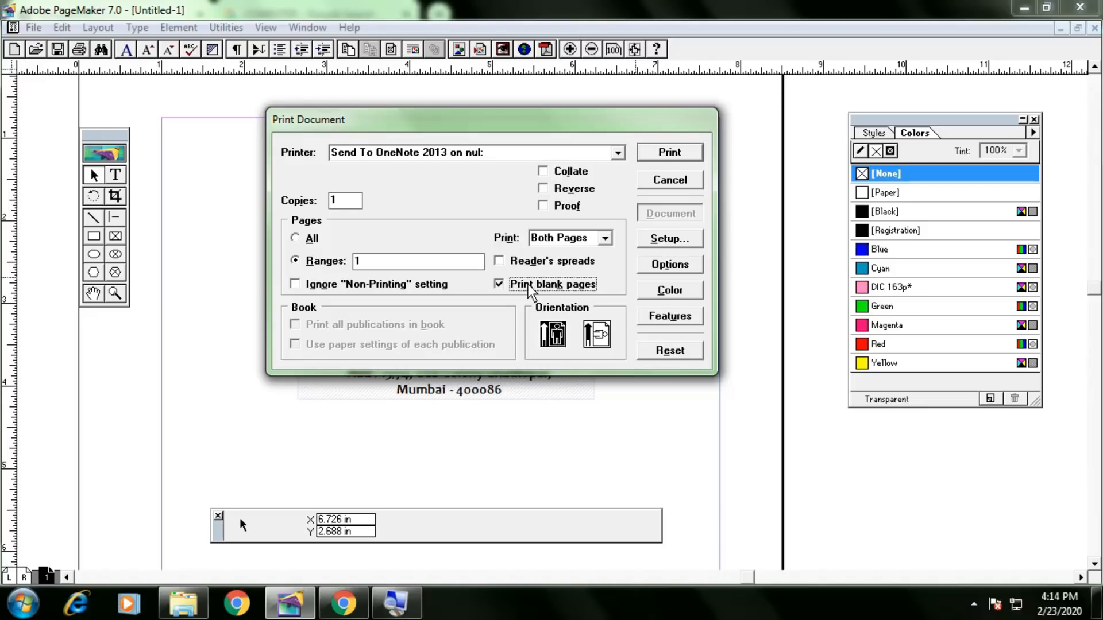
click(527, 285)
key(Escape)
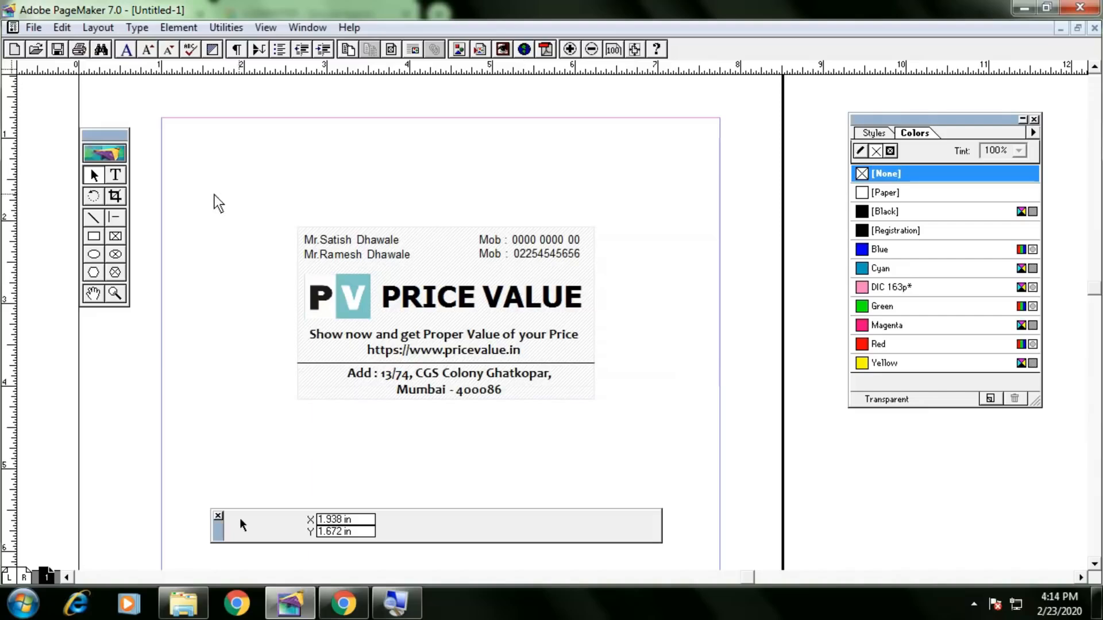
Add ruler guides at the left margin and page top, nudge the vertical one left, and marquee-select.
drag(9, 230, 181, 239)
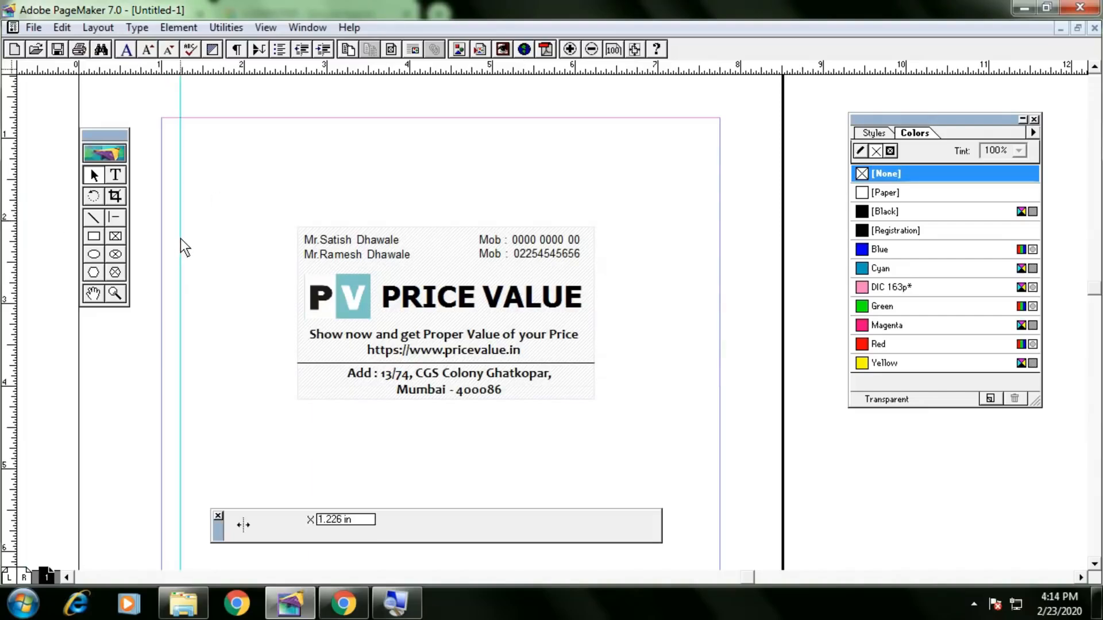
drag(340, 70, 329, 135)
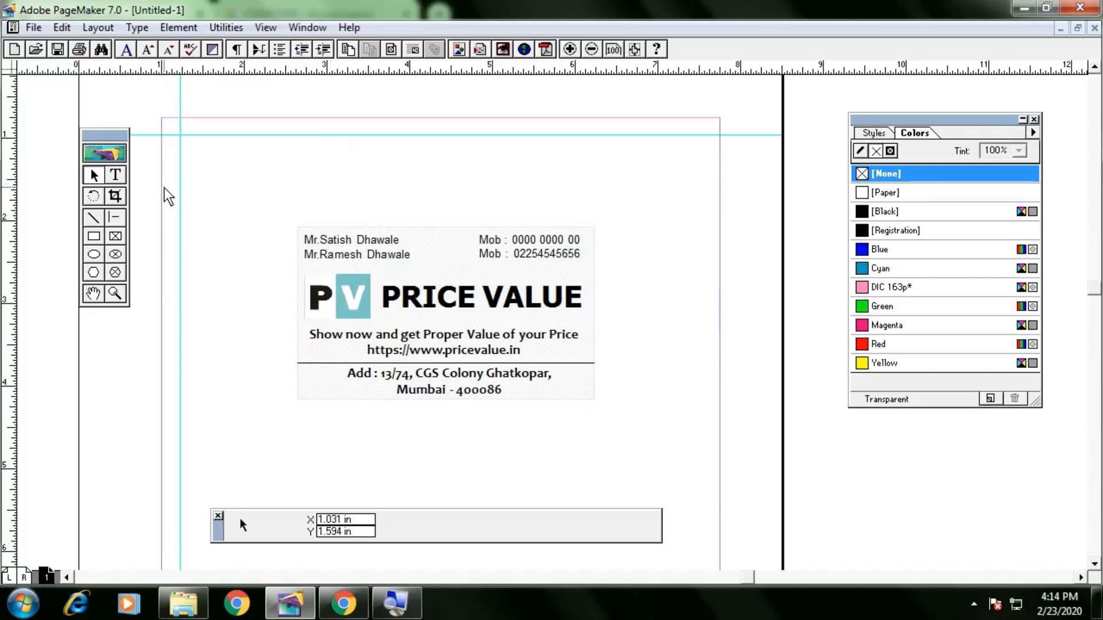
mouse_move(161, 202)
mouse_down()
mouse_move(140, 202)
mouse_move(161, 206)
mouse_up()
drag(260, 194, 405, 618)
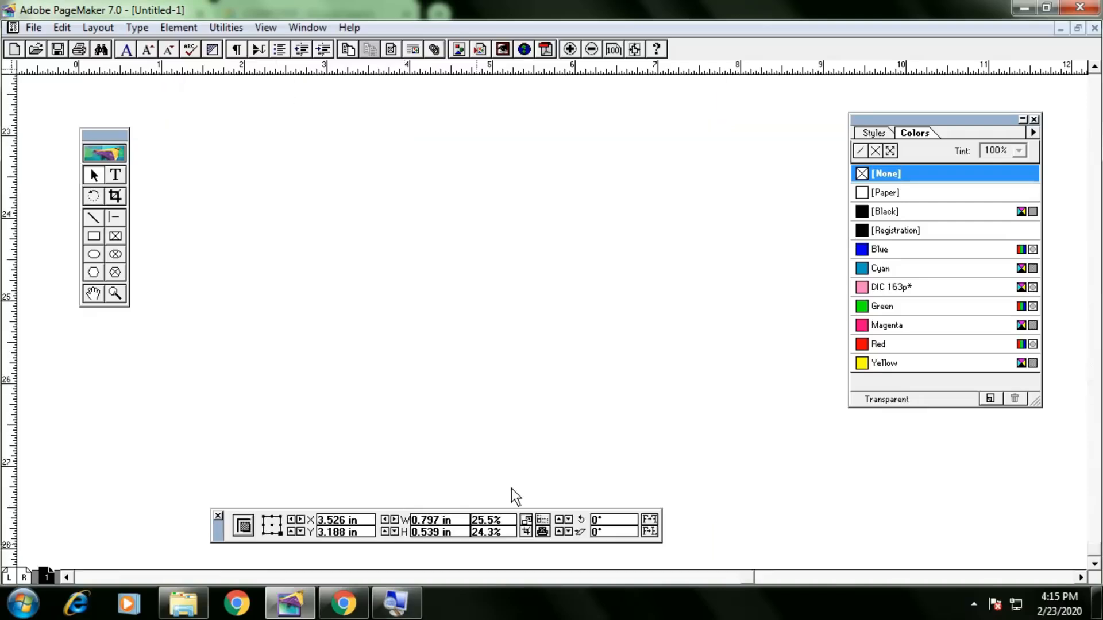
View the card at Fit in Window and Actual Size, then create blank document Untitled-5.
right_click(421, 227)
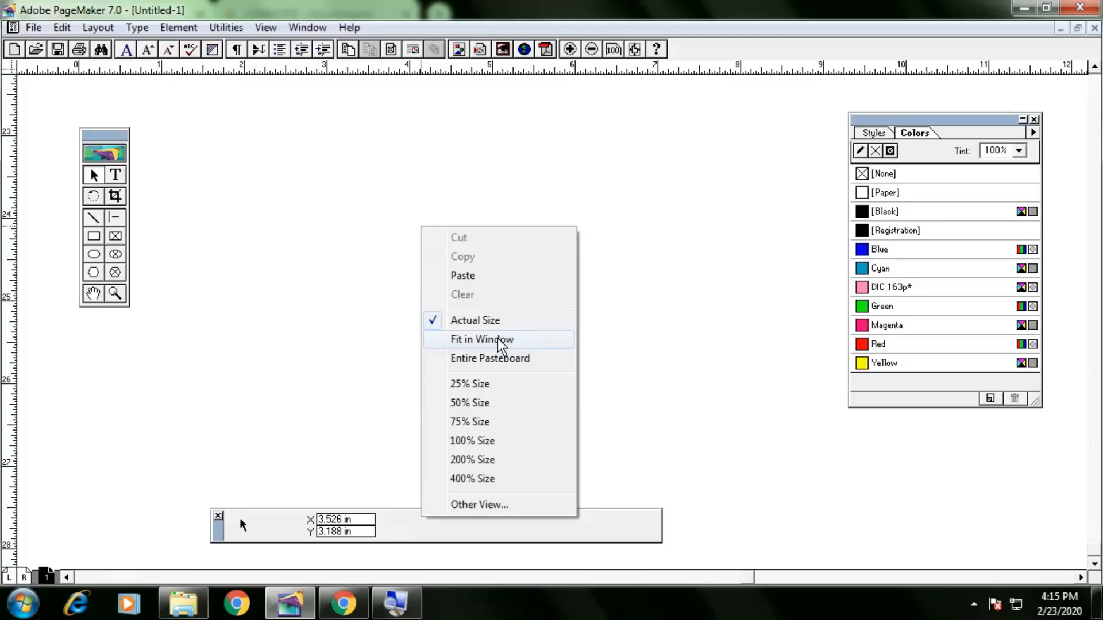
click(497, 339)
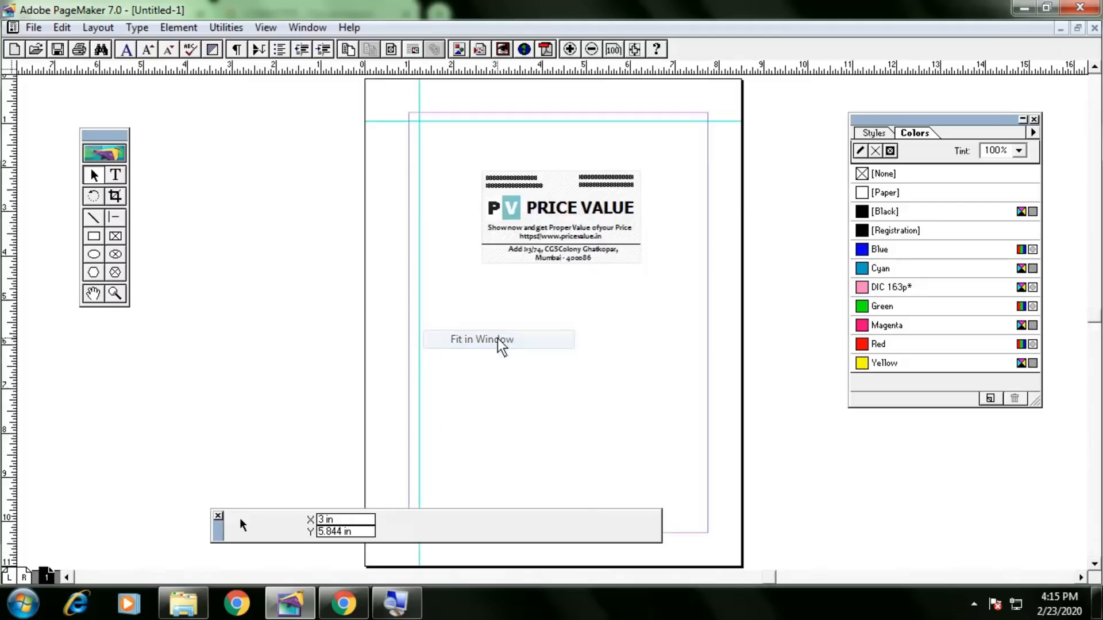
right_click(498, 317)
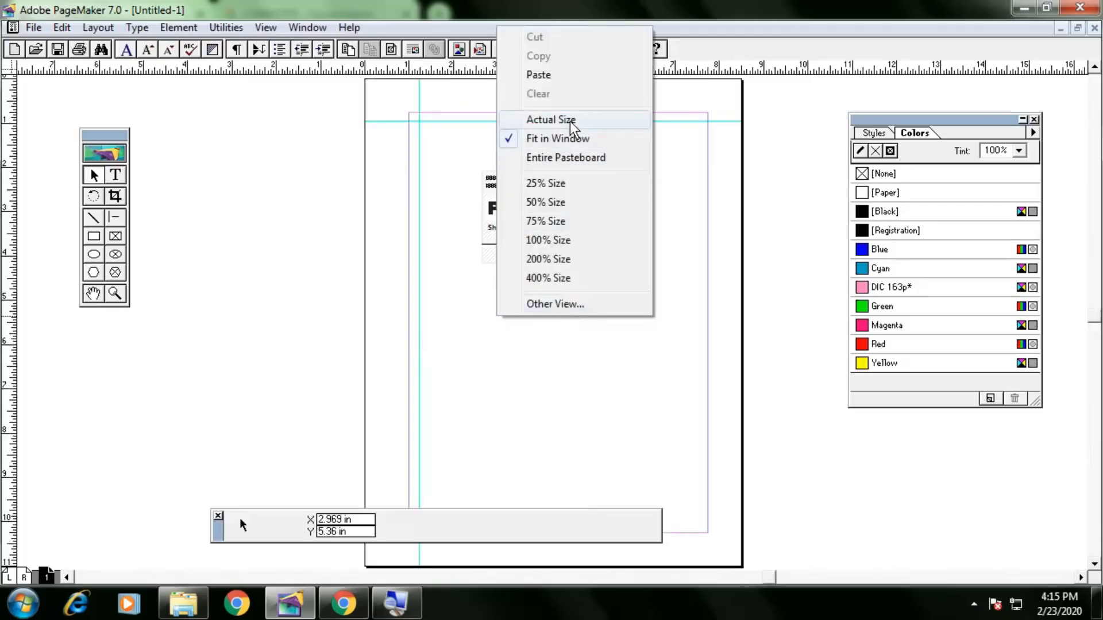
click(572, 121)
drag(532, 374, 494, 381)
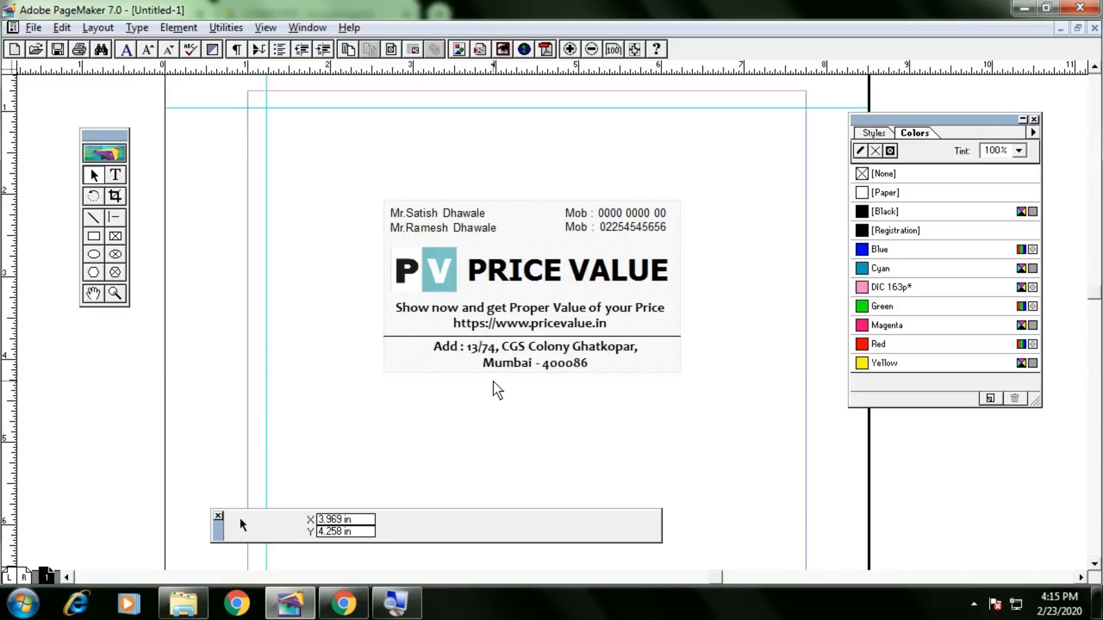
key(ctrl+shift+p)
click(647, 165)
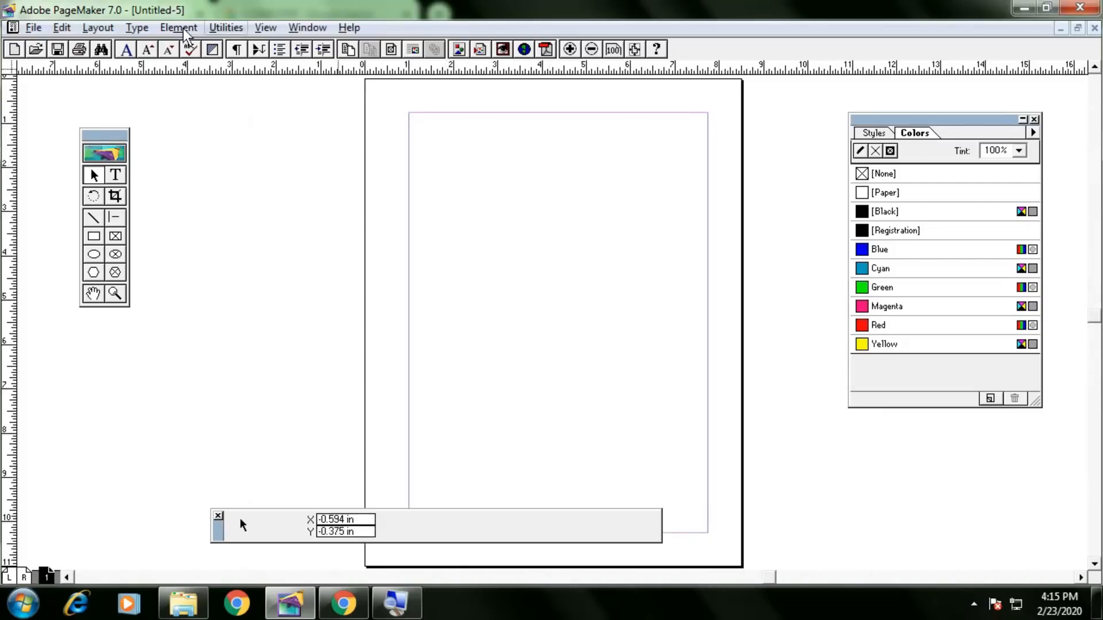
In a new Story Editor story, type 'dsfds ;kds ds dslj dskfdsfds dsf ds' plus short lines fds, fdsf, dsffd, sf.
click(62, 28)
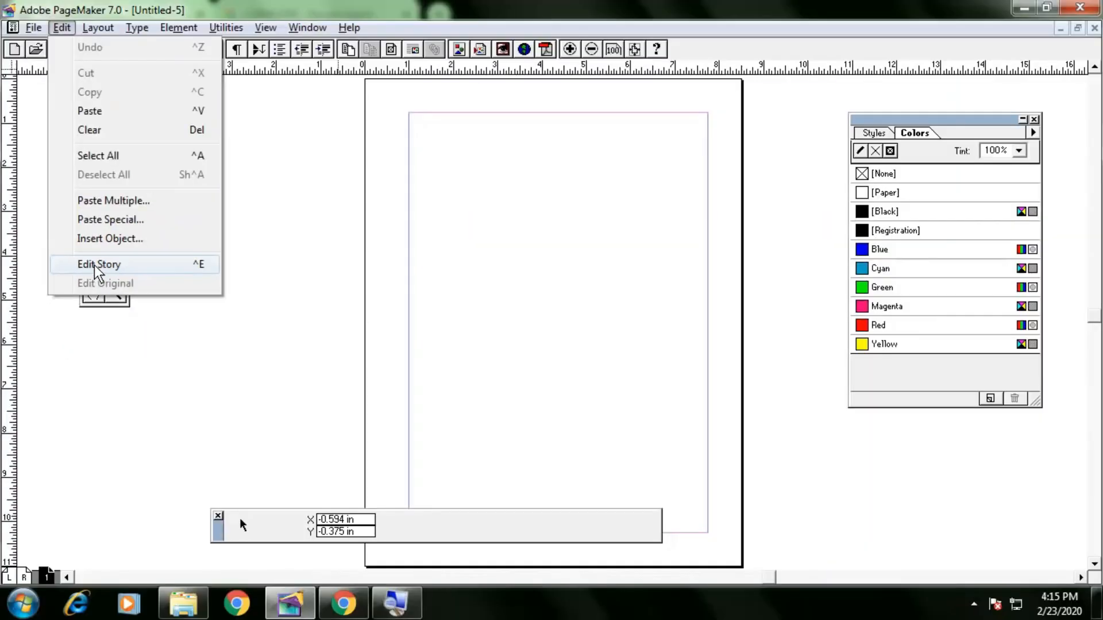
click(94, 264)
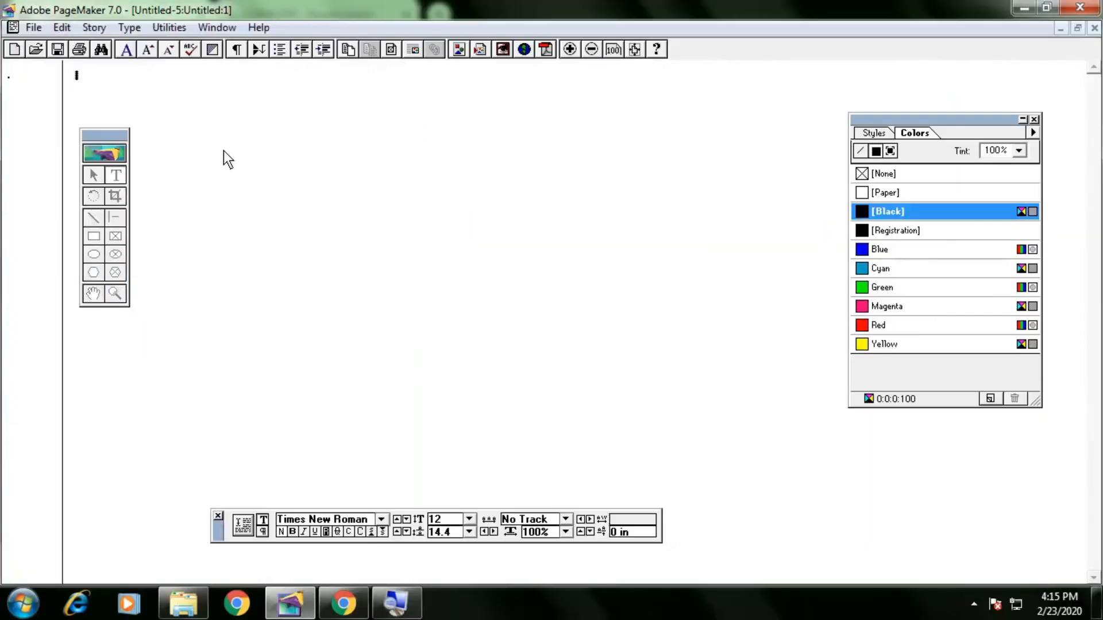
text(dsfds ;kds ds )
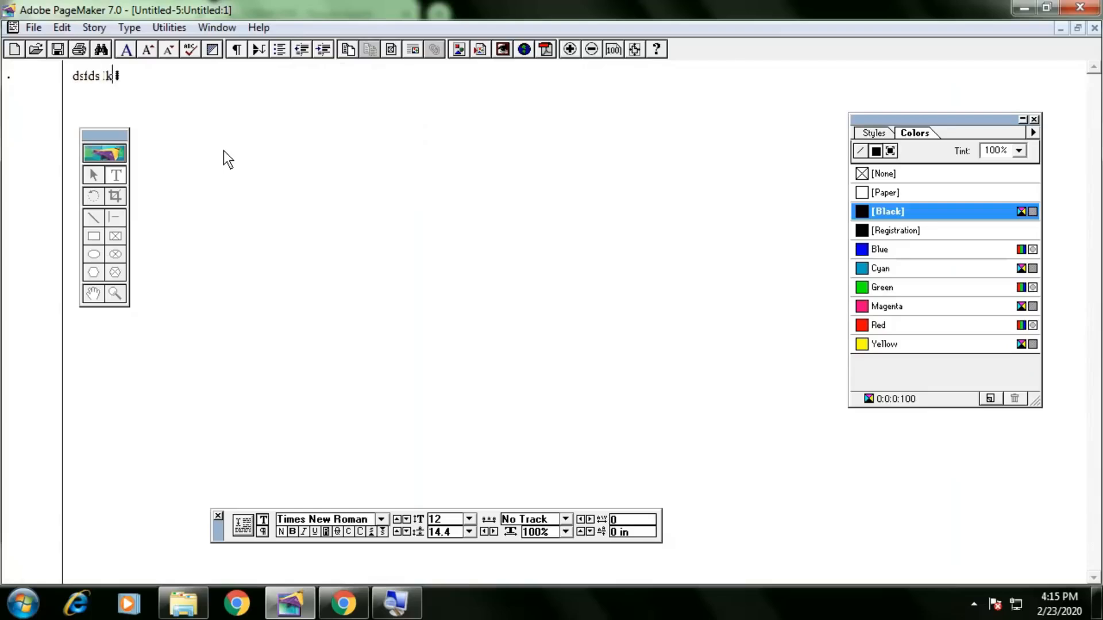
text(dslj dskfdsfds dsf ds)
key(Return)
text(fds)
key(Return)
text(fd)
key(Return)
text(sf)
key(Return)
text(ds)
key(Return)
text(f)
key(Return)
text(fd)
key(Return)
text(sf)
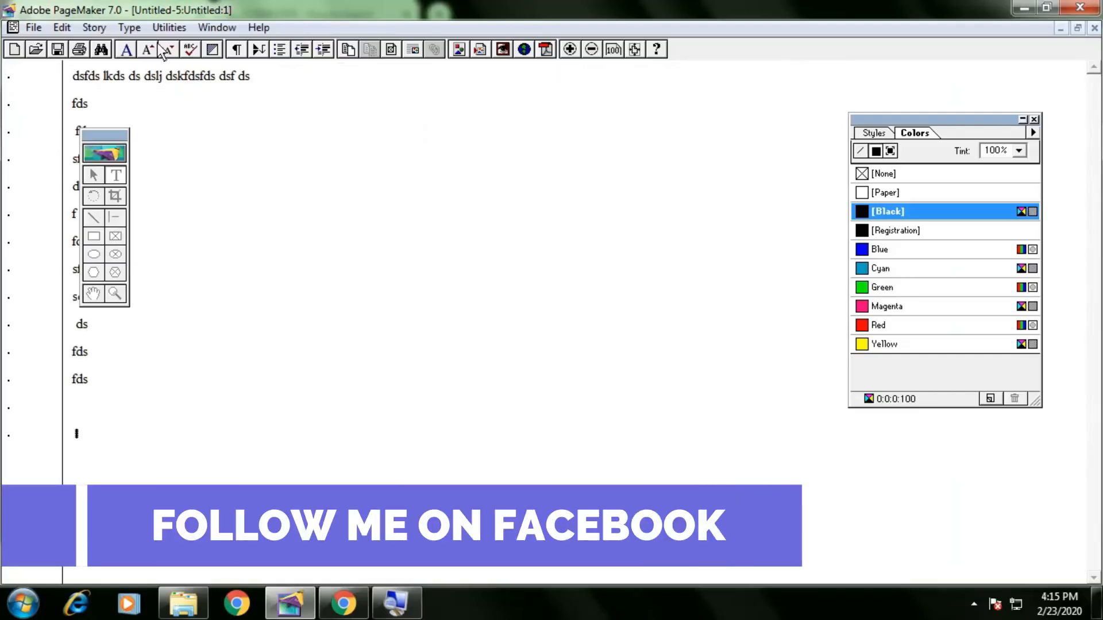
Close the story so PageMaker asks whether to place the unplaced text.
click(63, 27)
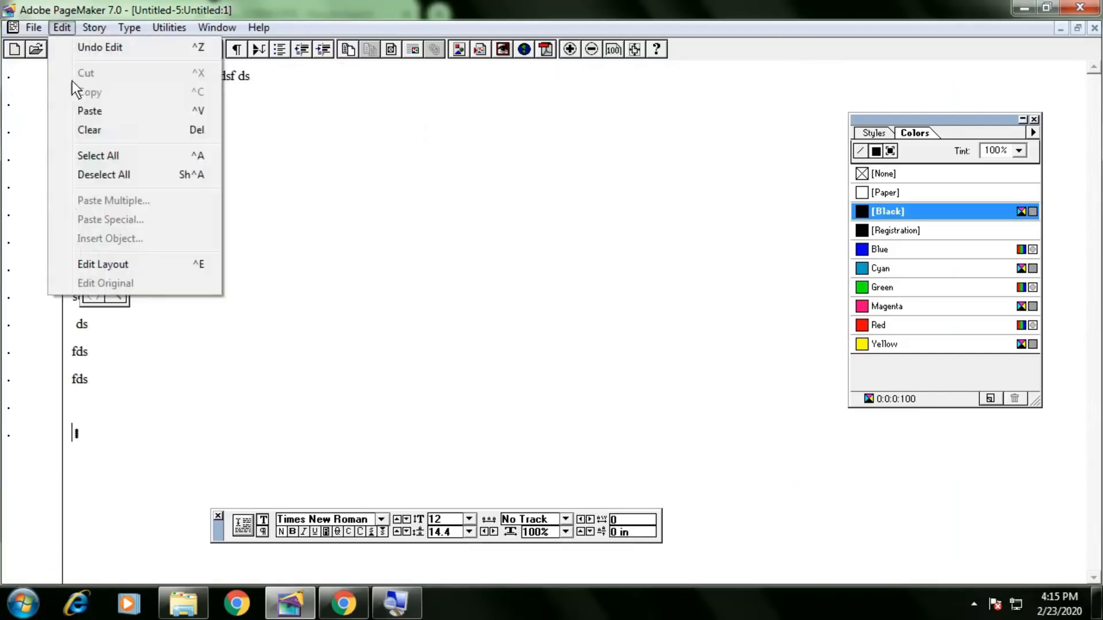
click(102, 264)
click(130, 27)
mouse_move(99, 26)
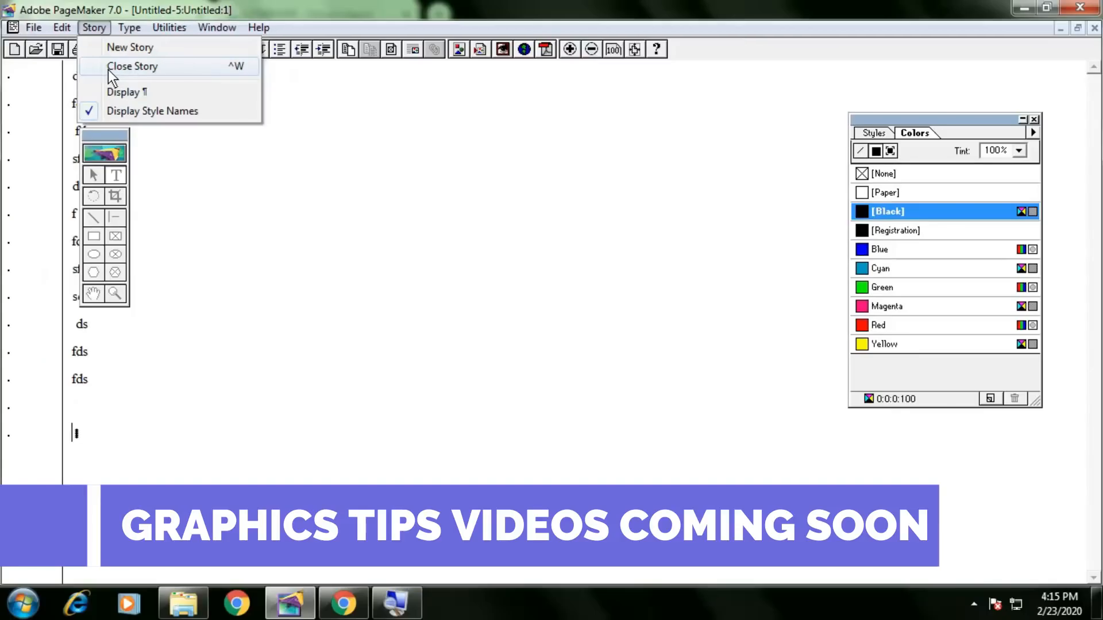
mouse_move(62, 27)
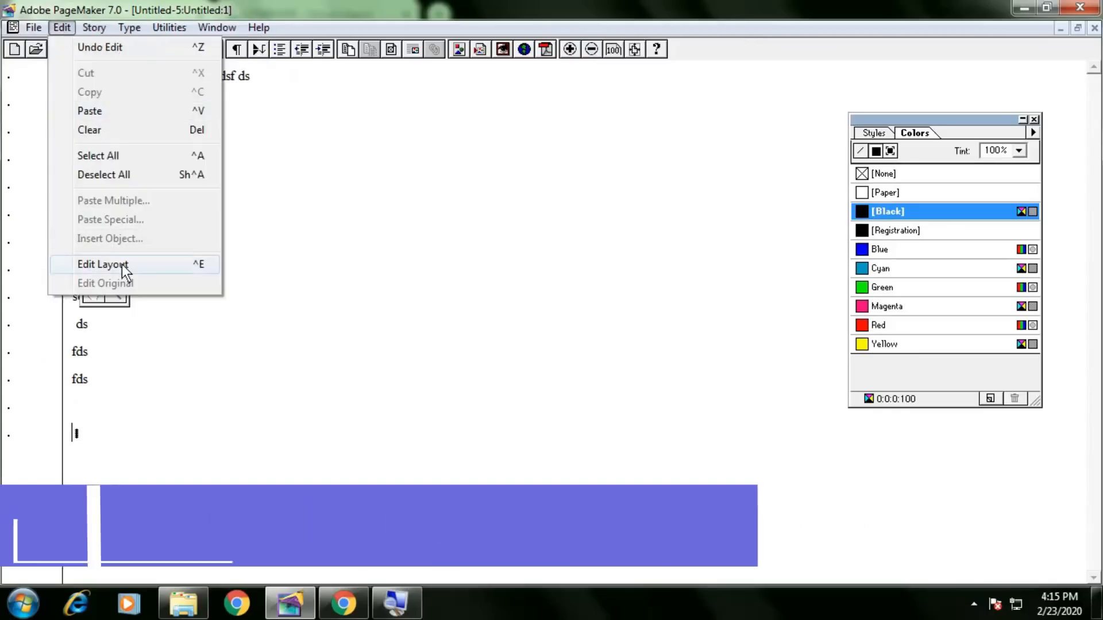
click(116, 70)
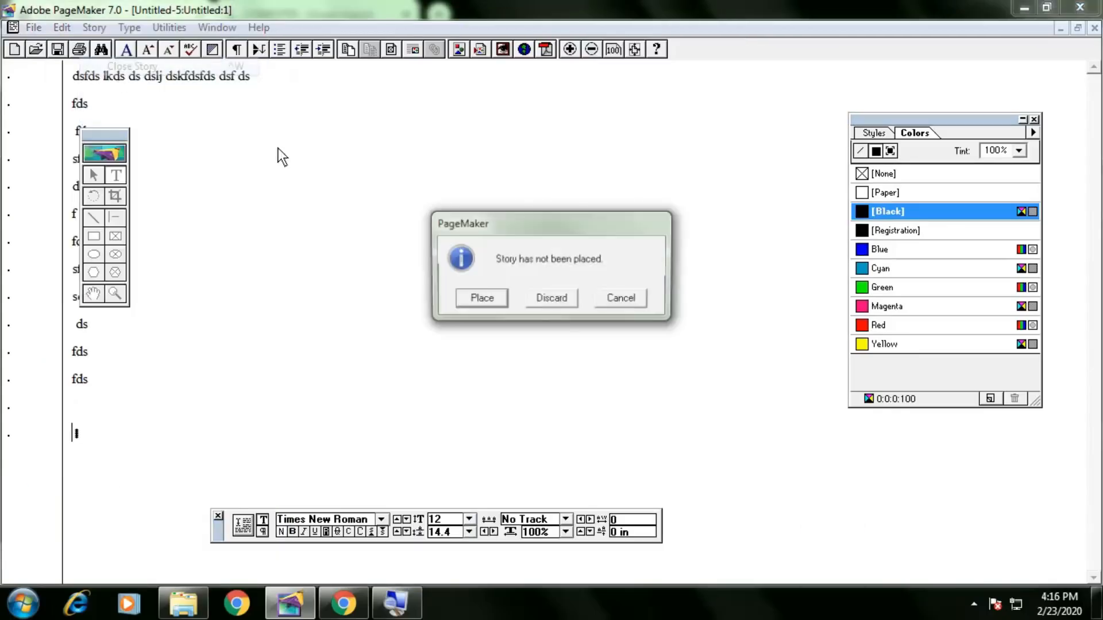
Place the dummy story as a text block across the page top, then select and delete it.
click(495, 299)
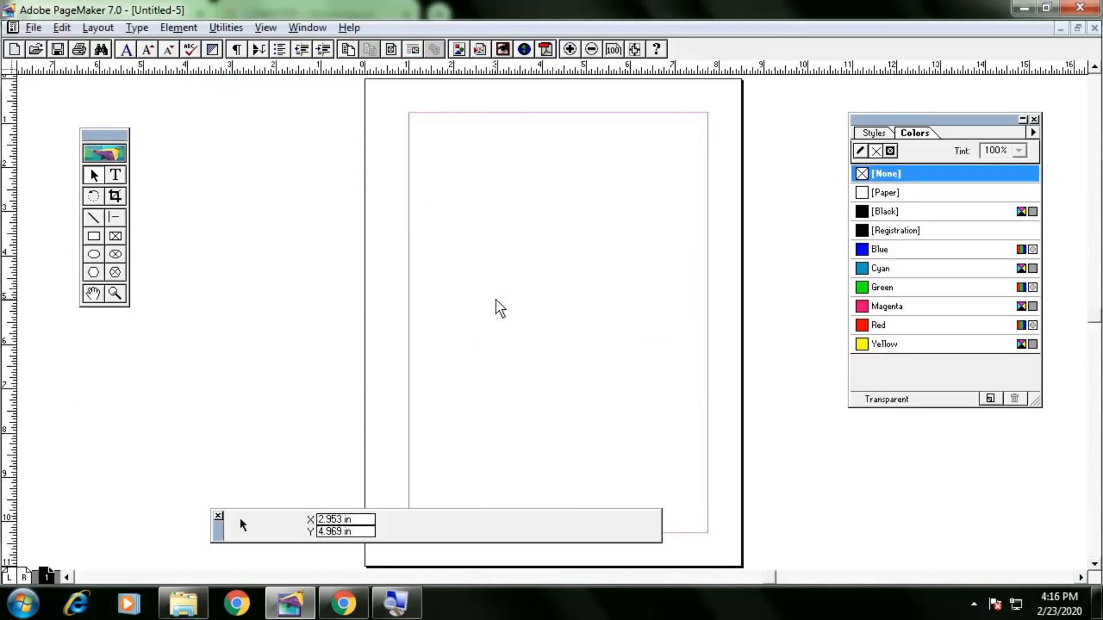
drag(418, 128, 690, 407)
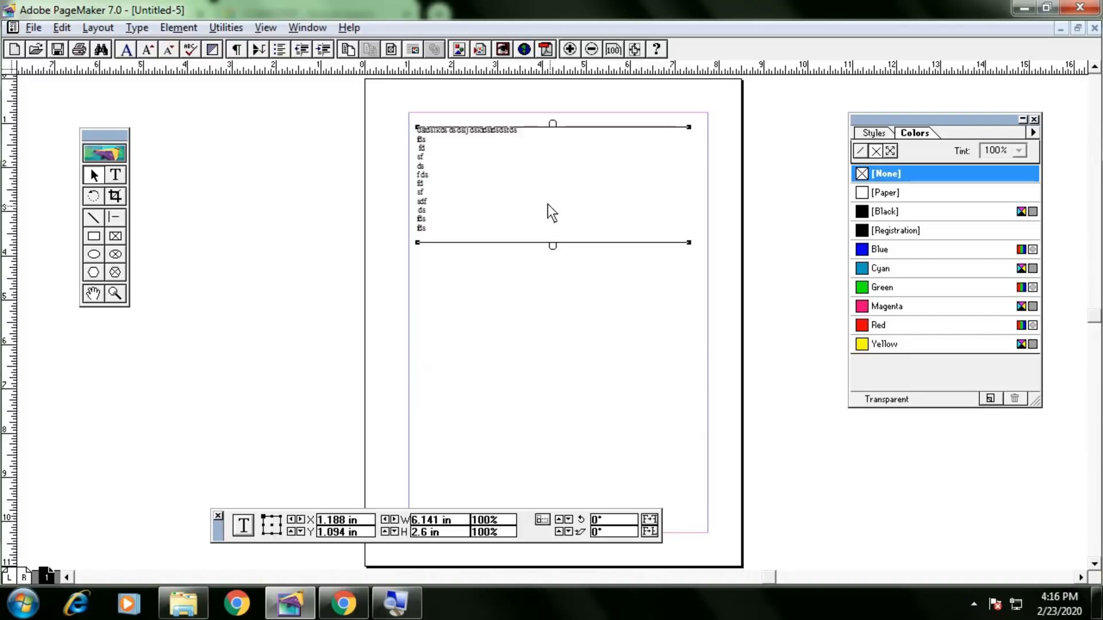
click(560, 282)
click(508, 192)
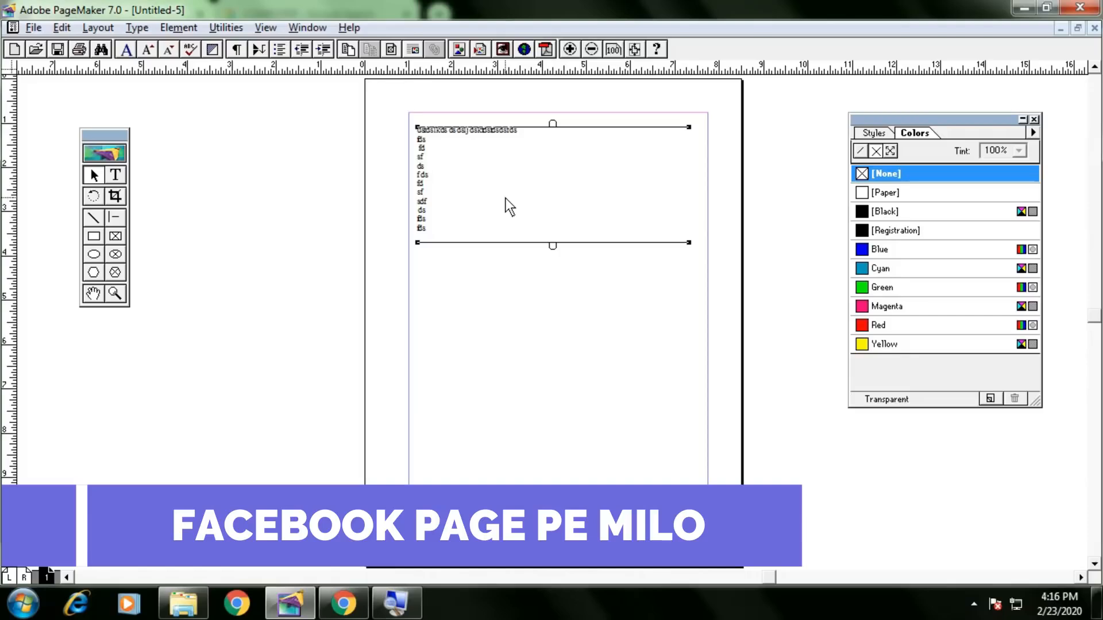
key(Delete)
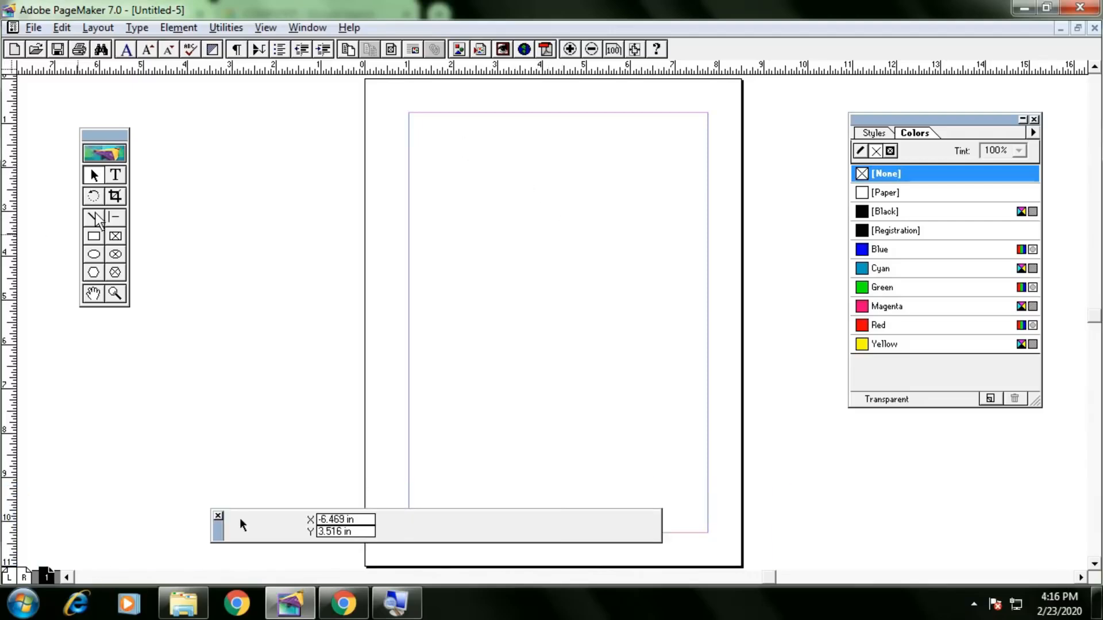
click(115, 178)
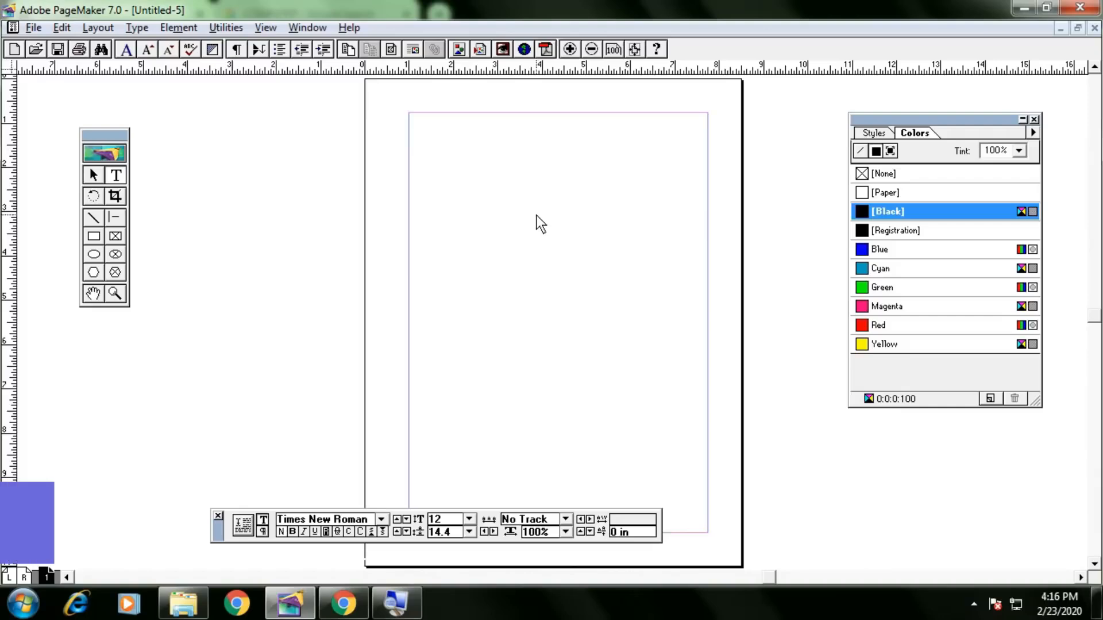
click(63, 27)
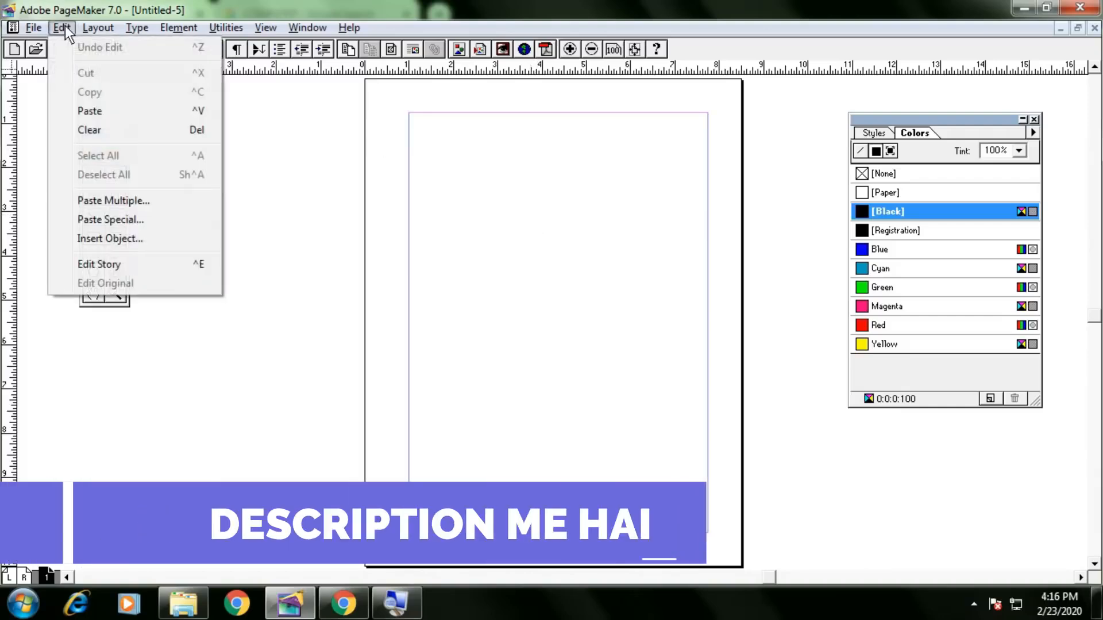
click(116, 262)
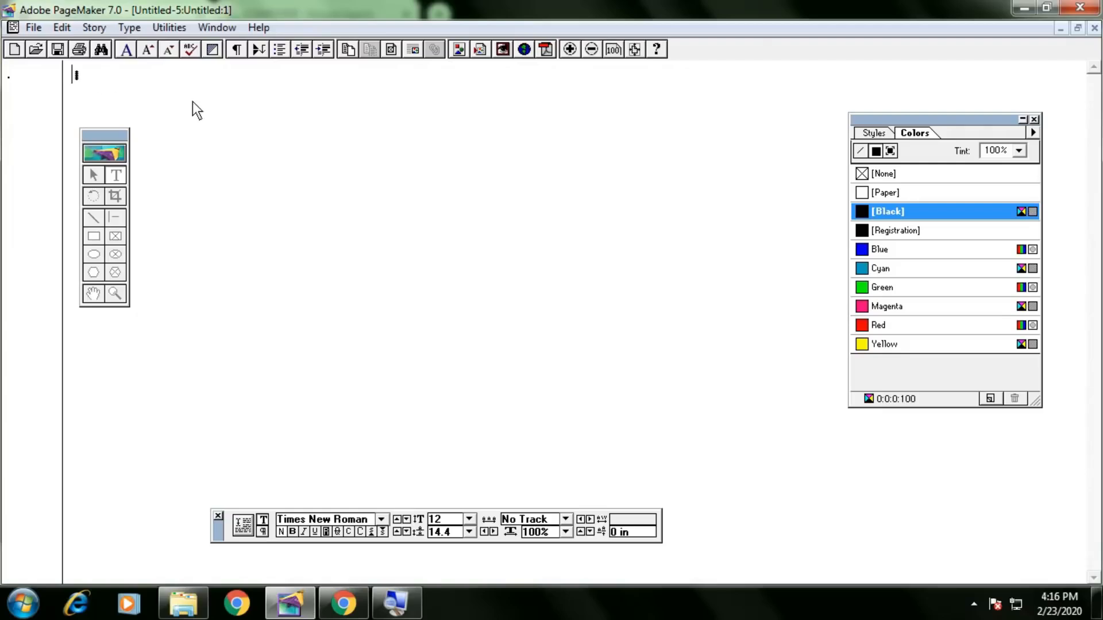
click(63, 27)
click(92, 264)
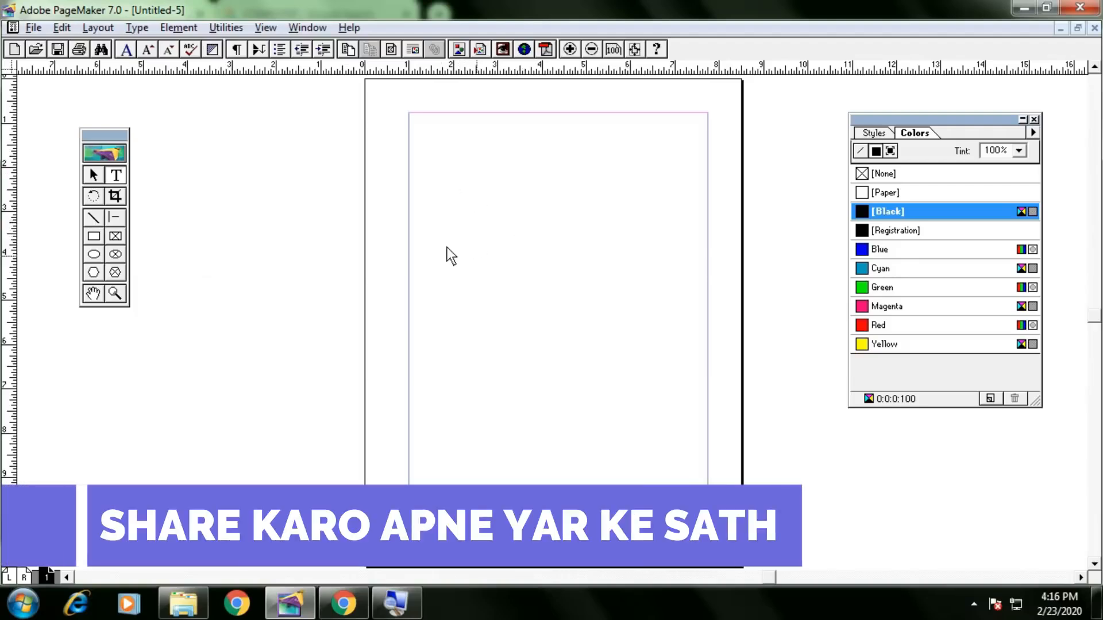
click(91, 174)
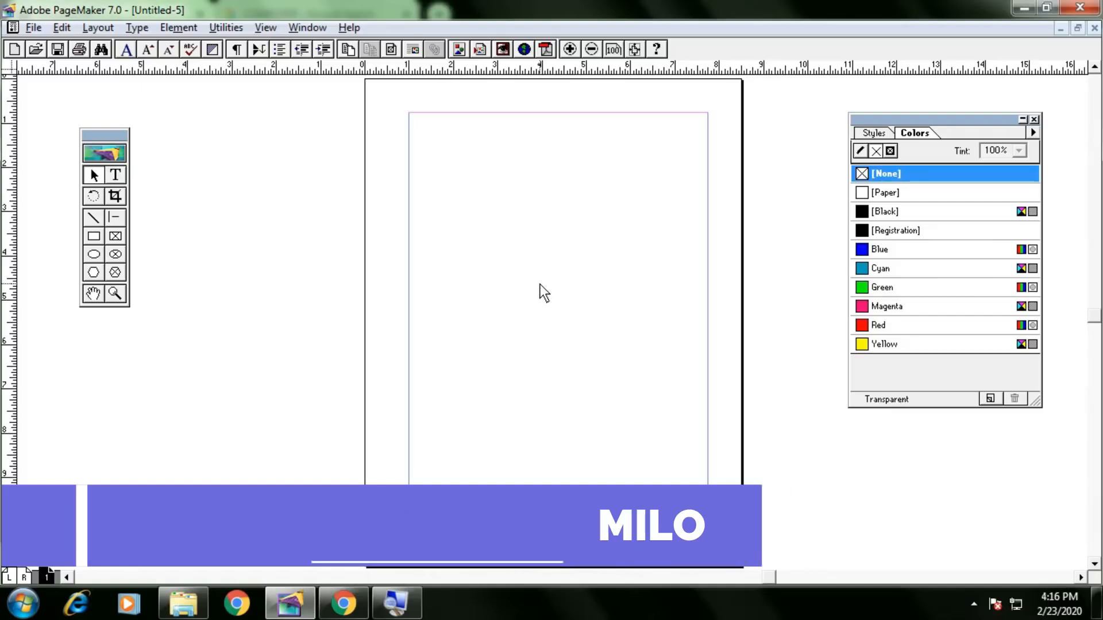
click(114, 218)
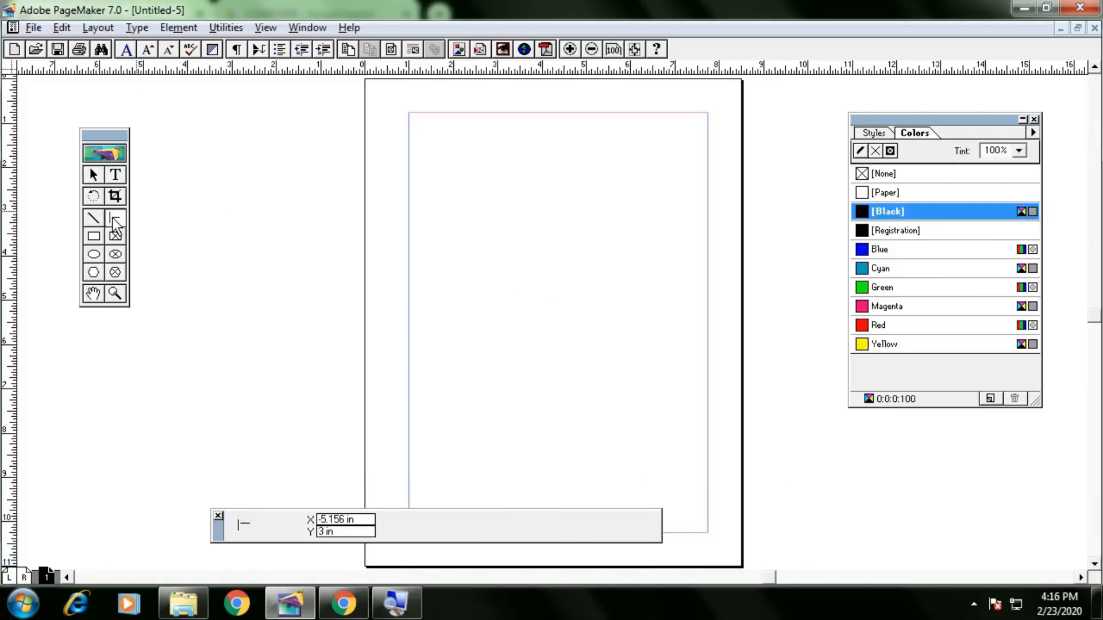
click(93, 175)
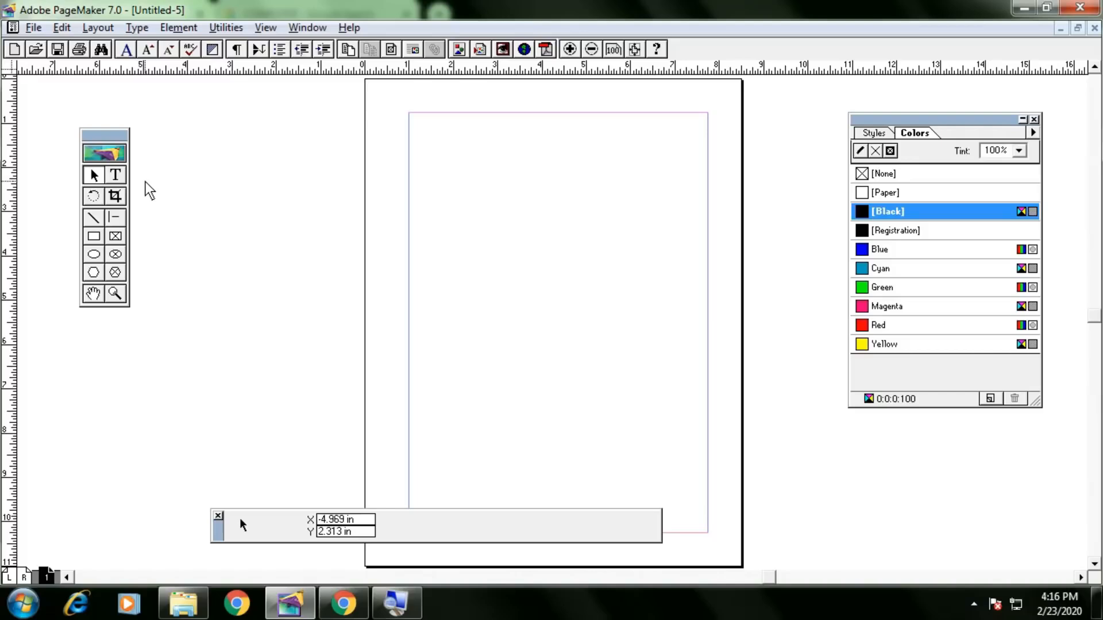